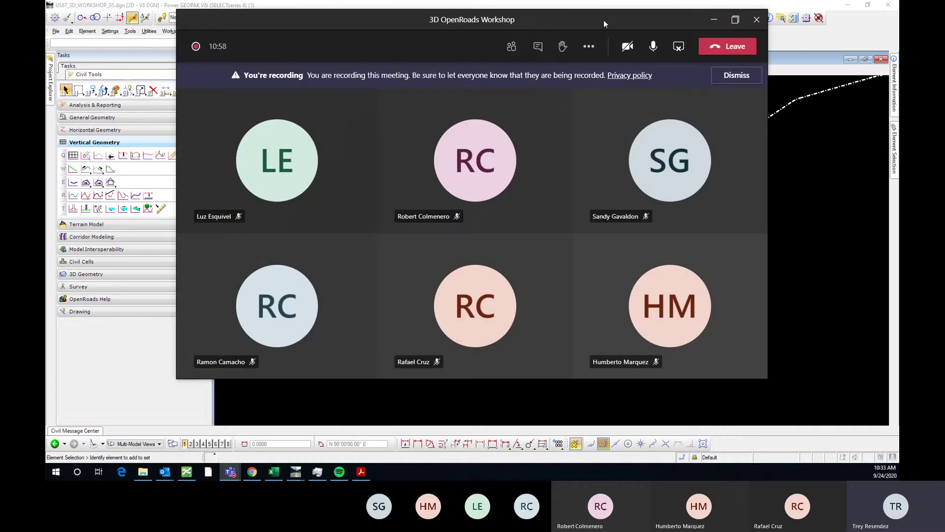
- Move the meeting window aside and open the profile model of the US67CL centerline in View 2
{"action": "left_click_drag", "start_coordinate": [605, 25], "coordinate": [46, 74]}
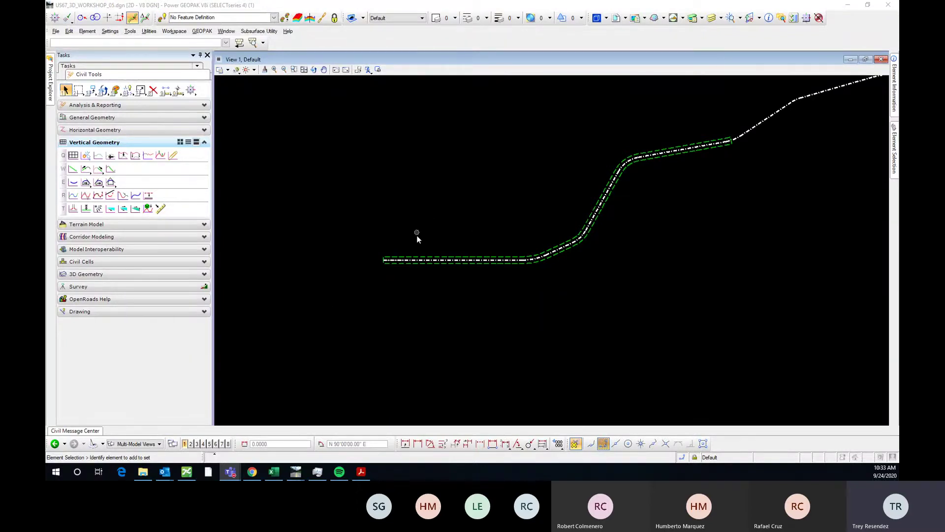
{"action": "scroll", "coordinate": [416, 237], "scroll_direction": "up", "scroll_amount": 5}
{"action": "scroll", "coordinate": [330, 289], "scroll_direction": "down", "scroll_amount": 5}
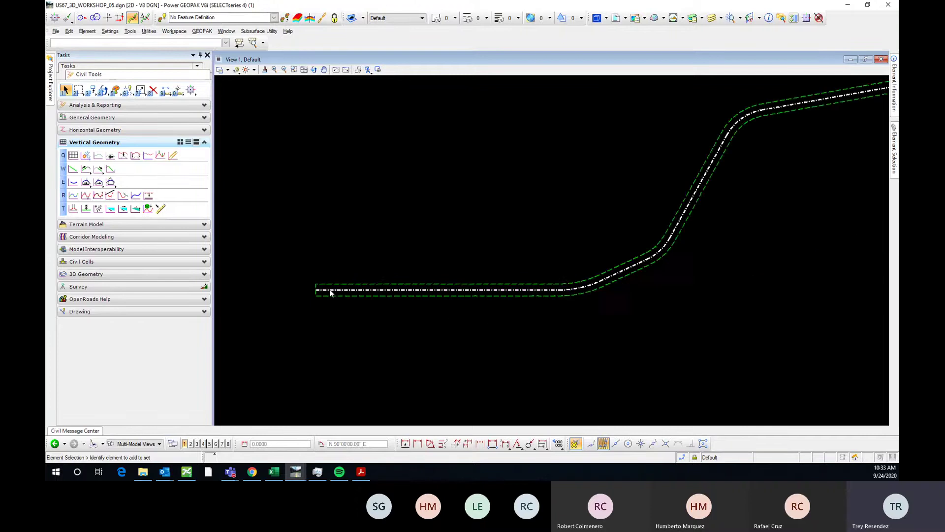
{"action": "scroll", "coordinate": [365, 291], "scroll_direction": "up", "scroll_amount": 3}
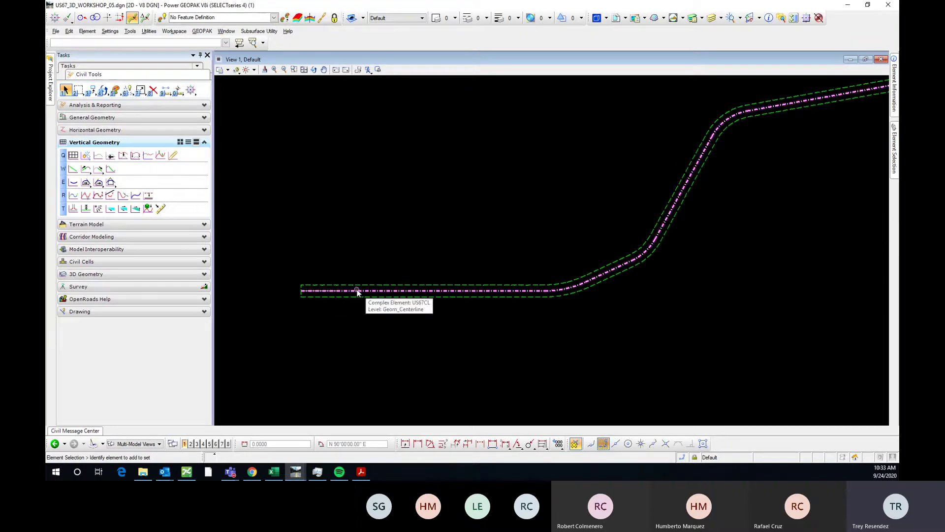
{"action": "left_click", "coordinate": [361, 292]}
{"action": "mouse_move", "coordinate": [359, 293]}
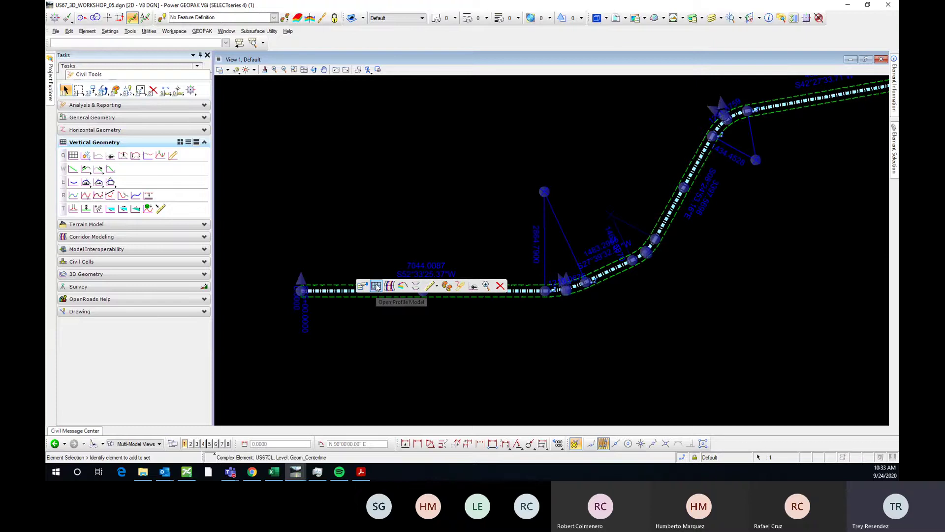
{"action": "left_click", "coordinate": [376, 286]}
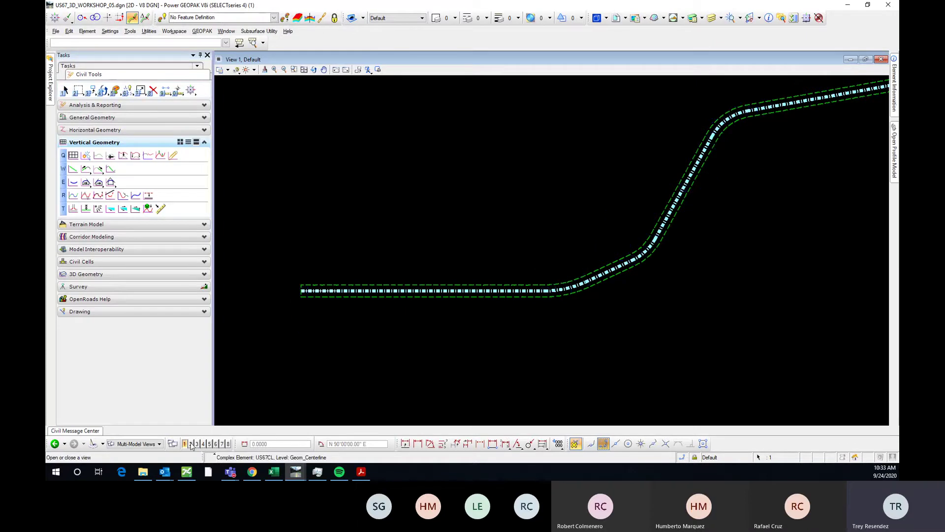
{"action": "left_click", "coordinate": [192, 445]}
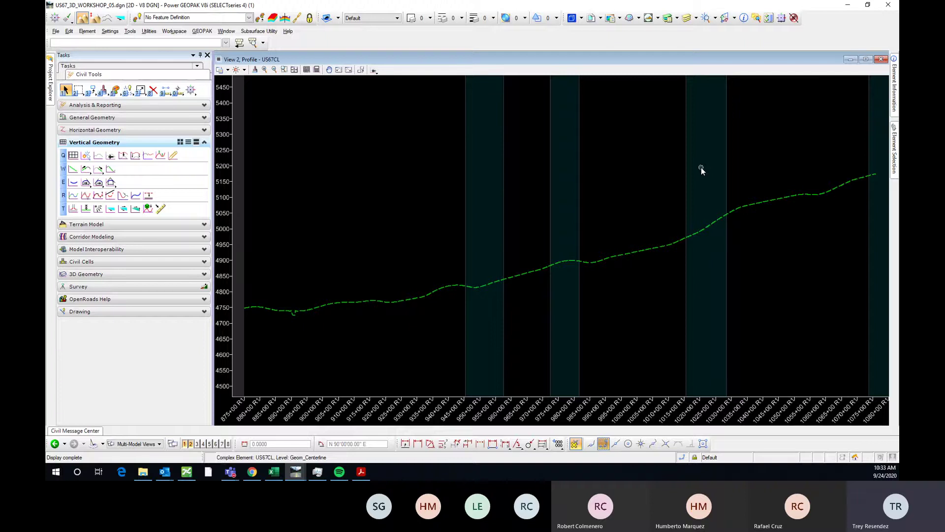
- Start the Best Fit Profile tool, keep its settings permanently displayed, and enlarge View 2 to fill the workspace beside them
{"action": "scroll", "coordinate": [502, 173], "scroll_direction": "down", "scroll_amount": 2}
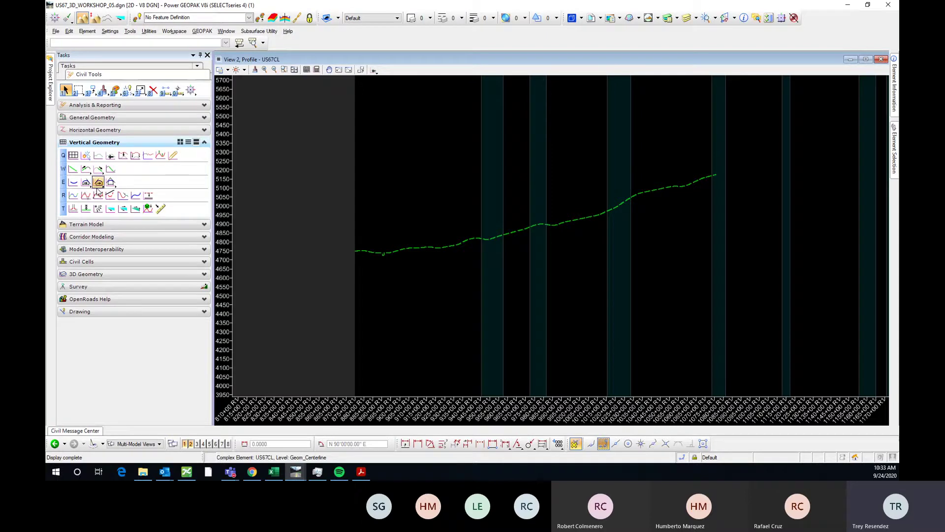
{"action": "left_click", "coordinate": [98, 196]}
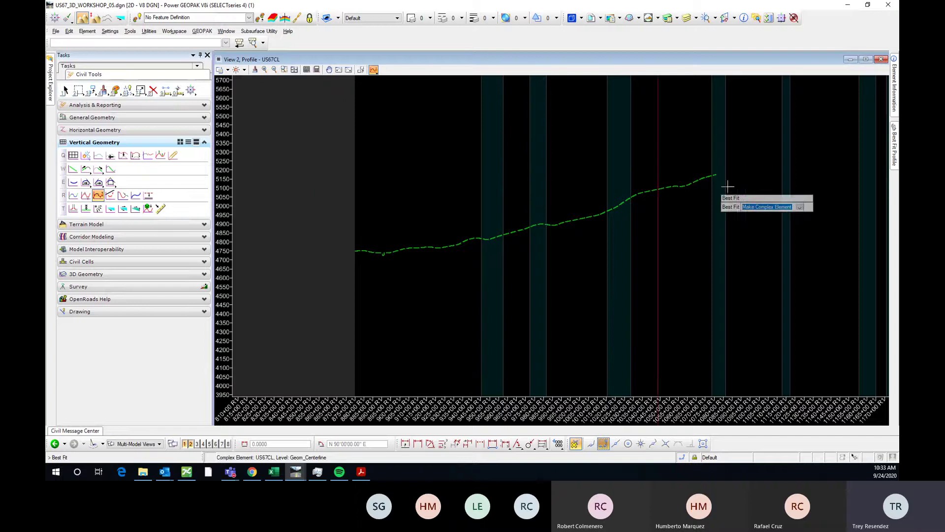
{"action": "mouse_move", "coordinate": [893, 144]}
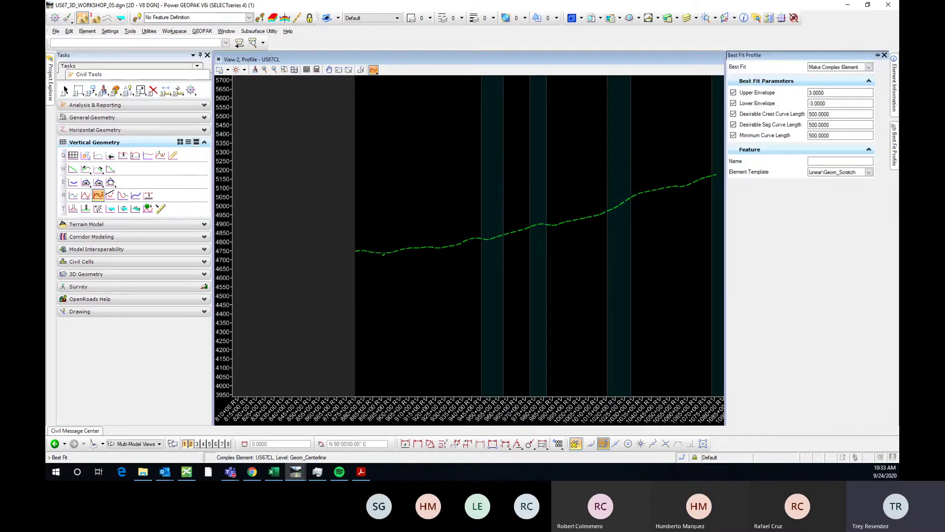
{"action": "left_click", "coordinate": [877, 55]}
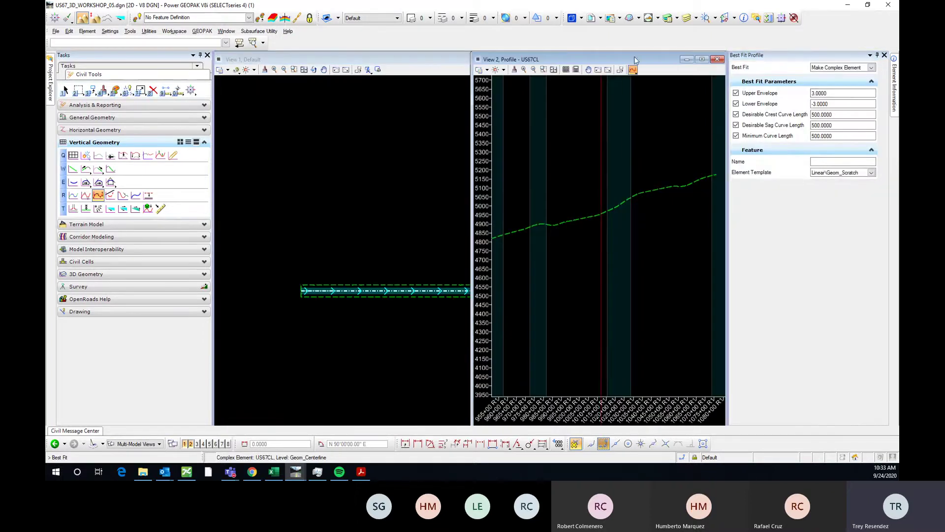
{"action": "left_click_drag", "start_coordinate": [636, 60], "coordinate": [537, 60]}
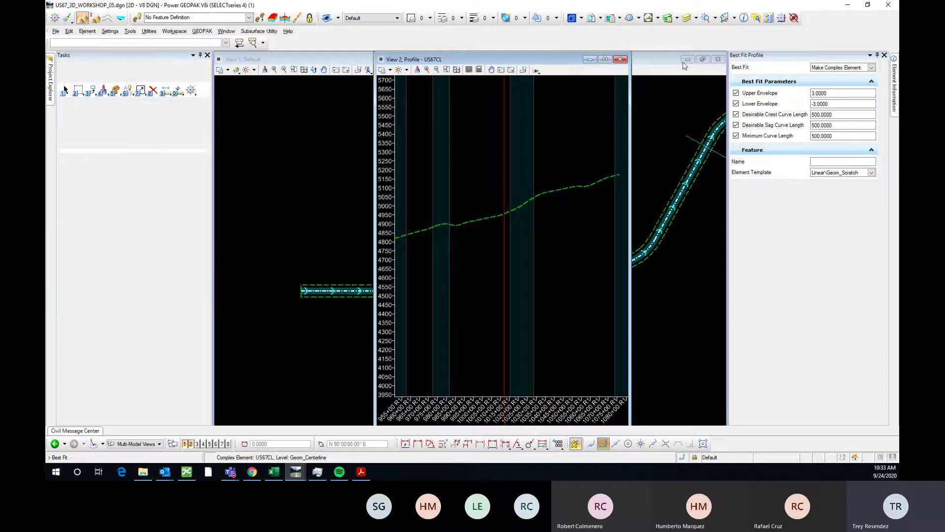
{"action": "left_click", "coordinate": [688, 59]}
{"action": "left_click", "coordinate": [606, 59]}
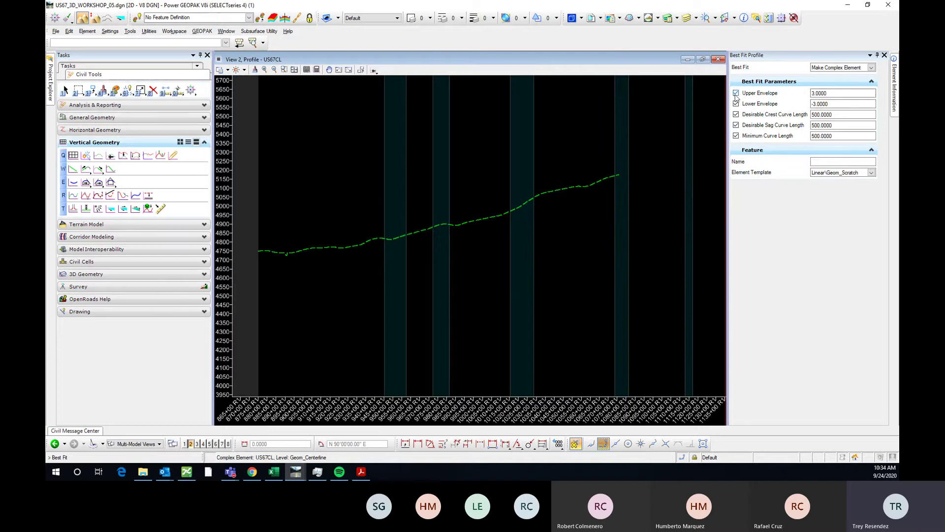
- Turn off all five best fit parameters: both envelopes, desirable crest and sag curve lengths, and minimum curve length
{"action": "left_click", "coordinate": [736, 93]}
{"action": "left_click", "coordinate": [736, 103]}
{"action": "left_click", "coordinate": [736, 114]}
{"action": "left_click", "coordinate": [736, 125]}
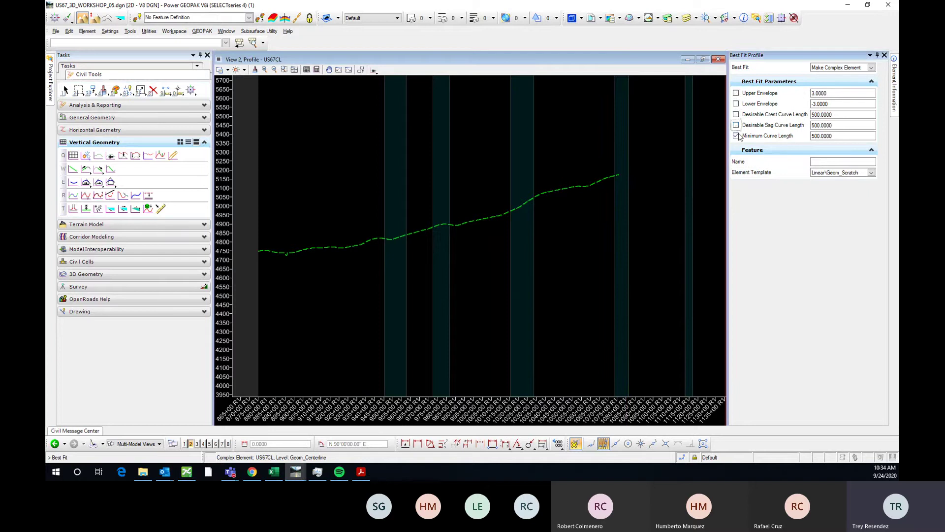
{"action": "left_click", "coordinate": [736, 136]}
- Set the upper and lower envelopes, desirable crest and sag curve lengths, and minimum curve length to 0
{"action": "left_click", "coordinate": [820, 93]}
{"action": "type", "text": "0"}
{"action": "left_click_drag", "start_coordinate": [834, 105], "coordinate": [812, 107]}
{"action": "type", "text": "0"}
{"action": "key", "text": "Tab"}
{"action": "type", "text": "0"}
{"action": "key", "text": "Tab"}
{"action": "type", "text": "0"}
{"action": "key", "text": "Tab"}
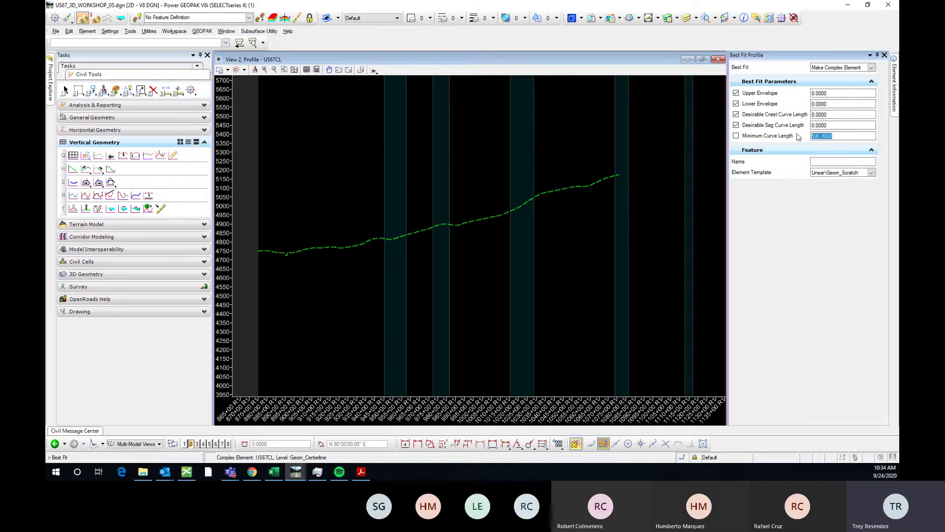
{"action": "type", "text": "0"}
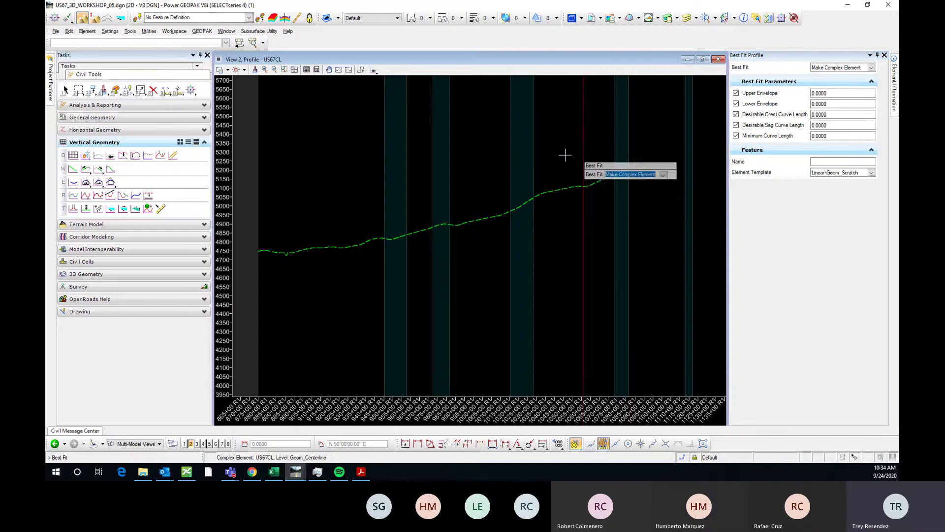
- Set the upper envelope of the best fit profile to 3
{"action": "scroll", "coordinate": [649, 199], "scroll_direction": "down", "scroll_amount": 2}
{"action": "scroll", "coordinate": [502, 226], "scroll_direction": "up", "scroll_amount": 2}
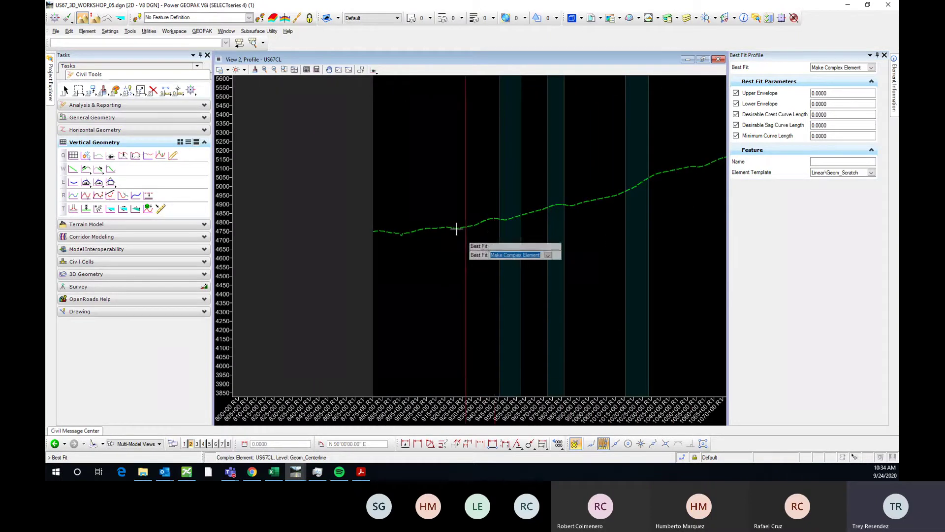
{"action": "scroll", "coordinate": [457, 228], "scroll_direction": "up", "scroll_amount": 1}
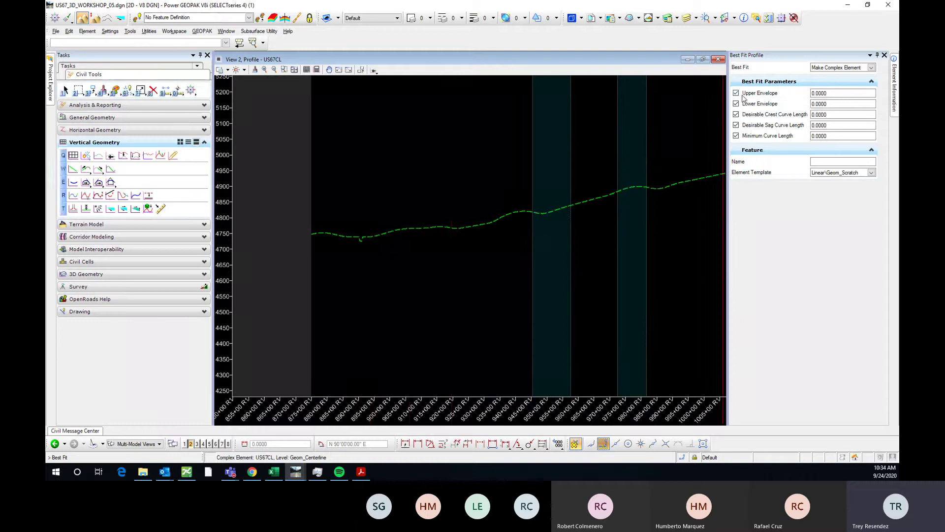
{"action": "left_click", "coordinate": [814, 94]}
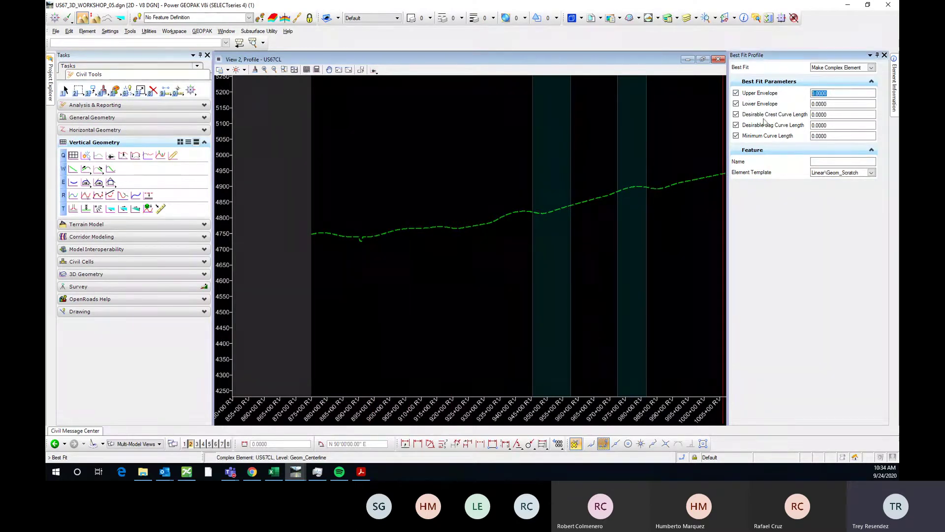
{"action": "scroll", "coordinate": [443, 231], "scroll_direction": "up", "scroll_amount": 3}
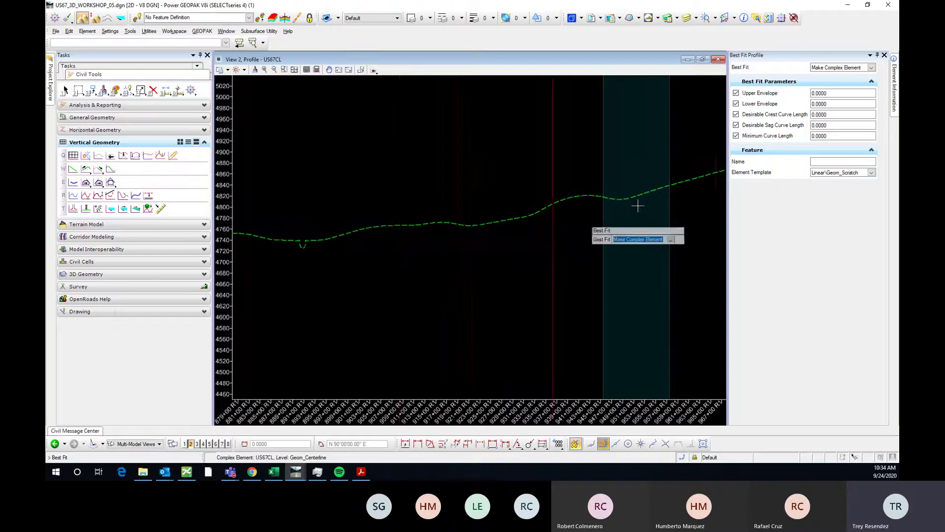
{"action": "scroll", "coordinate": [489, 224], "scroll_direction": "down", "scroll_amount": 3}
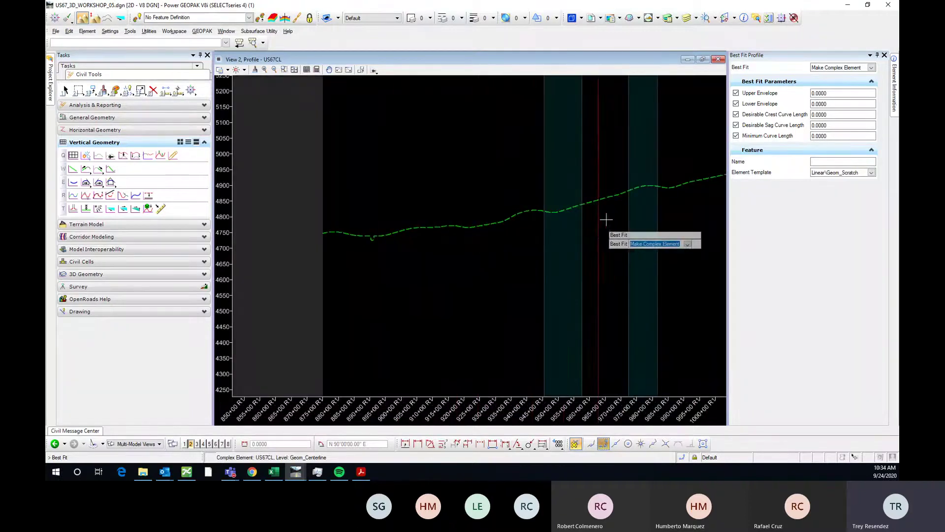
{"action": "left_click_drag", "start_coordinate": [835, 94], "coordinate": [804, 97]}
{"action": "type", "text": "3"}
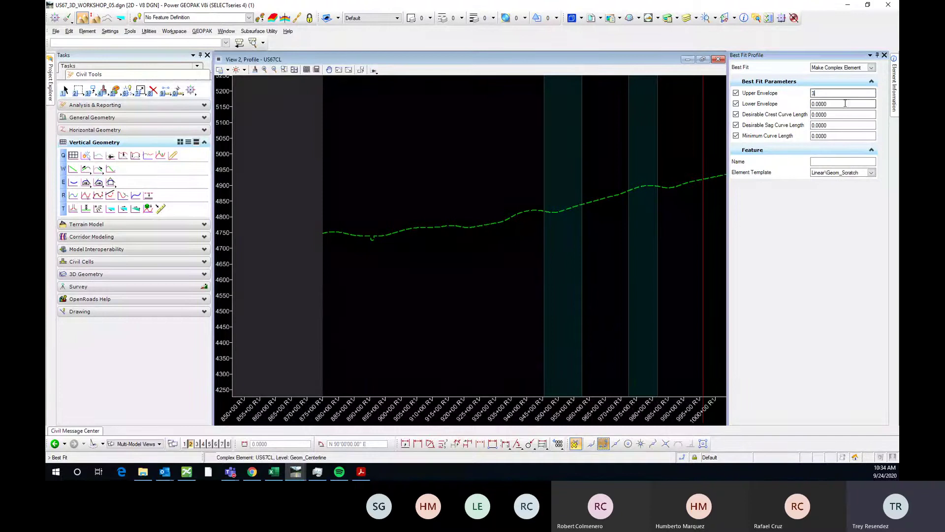
{"action": "key", "text": "Tab"}
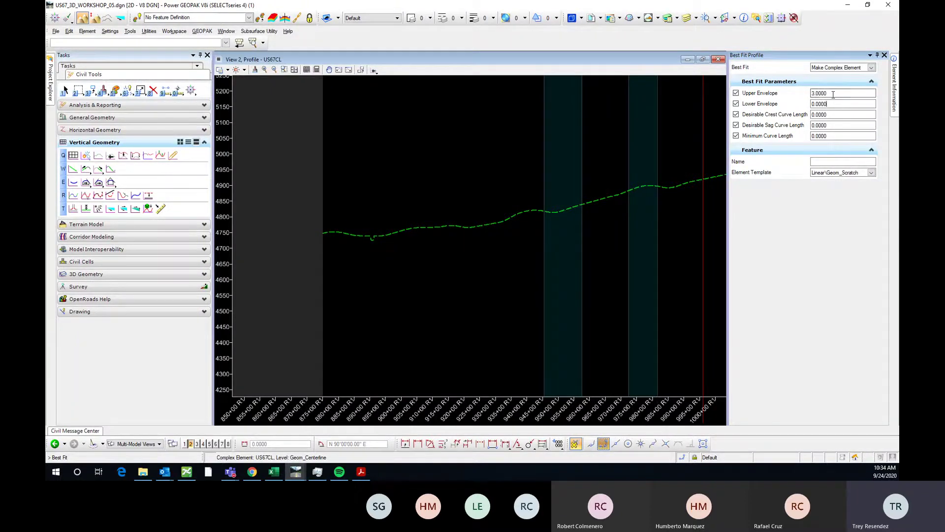
- Set the lower envelope of the best fit profile to -3
{"action": "left_click_drag", "start_coordinate": [837, 93], "coordinate": [809, 95]}
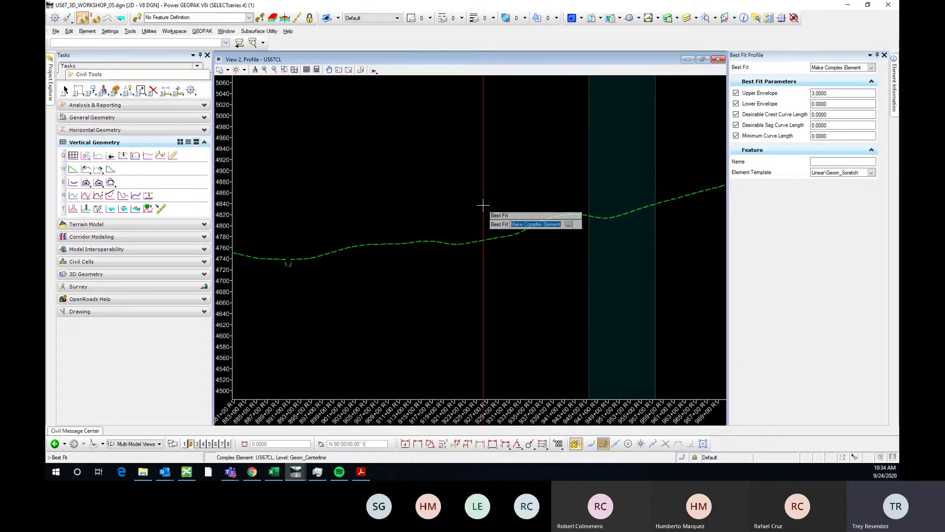
{"action": "scroll", "coordinate": [446, 213], "scroll_direction": "up", "scroll_amount": 1}
{"action": "scroll", "coordinate": [406, 209], "scroll_direction": "down", "scroll_amount": 1}
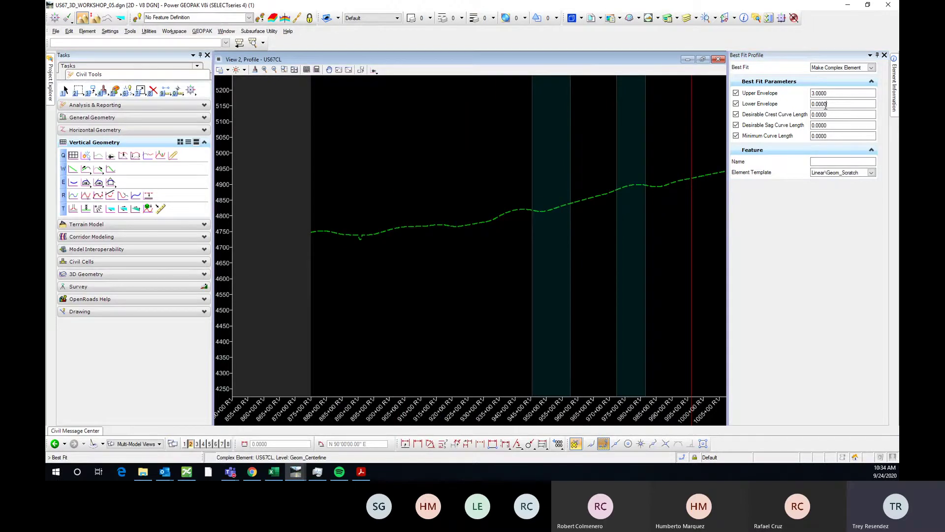
{"action": "left_click_drag", "start_coordinate": [825, 105], "coordinate": [806, 102]}
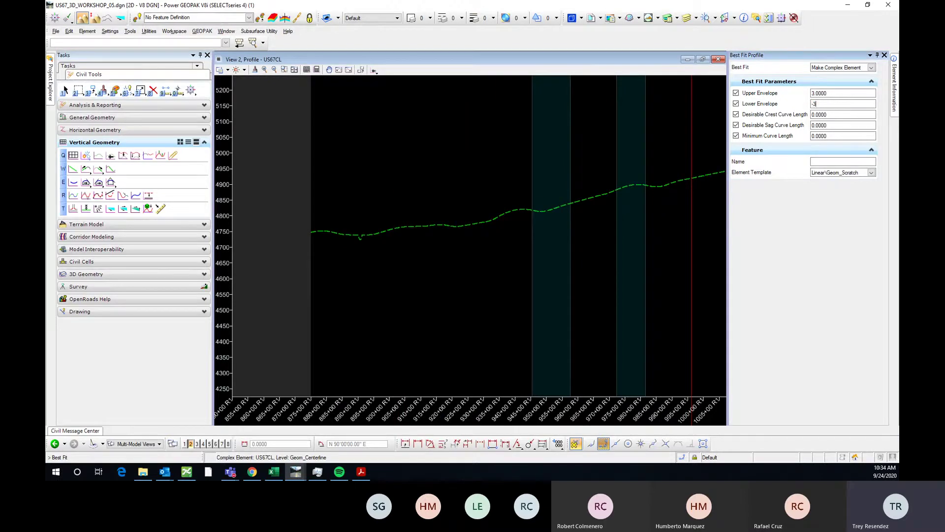
{"action": "type", "text": "-3"}
{"action": "key", "text": "Return"}
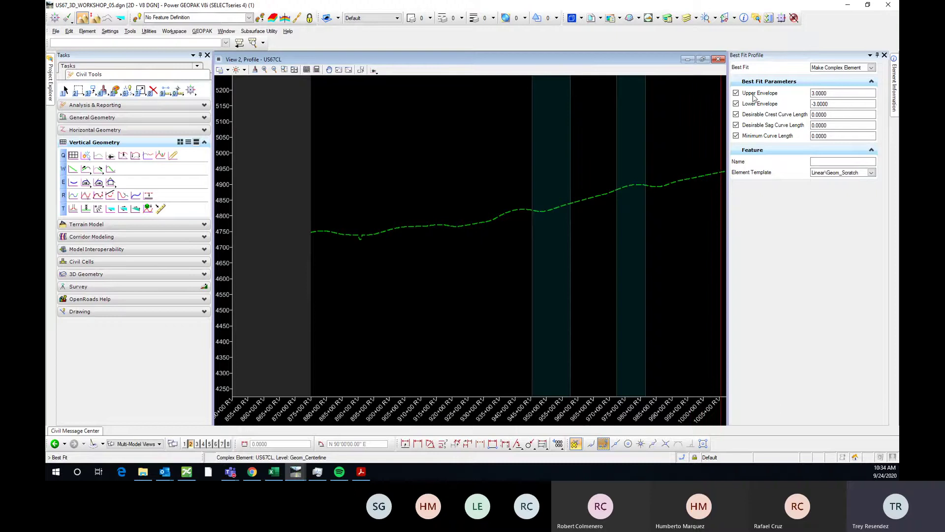
{"action": "scroll", "coordinate": [488, 202], "scroll_direction": "up", "scroll_amount": 4}
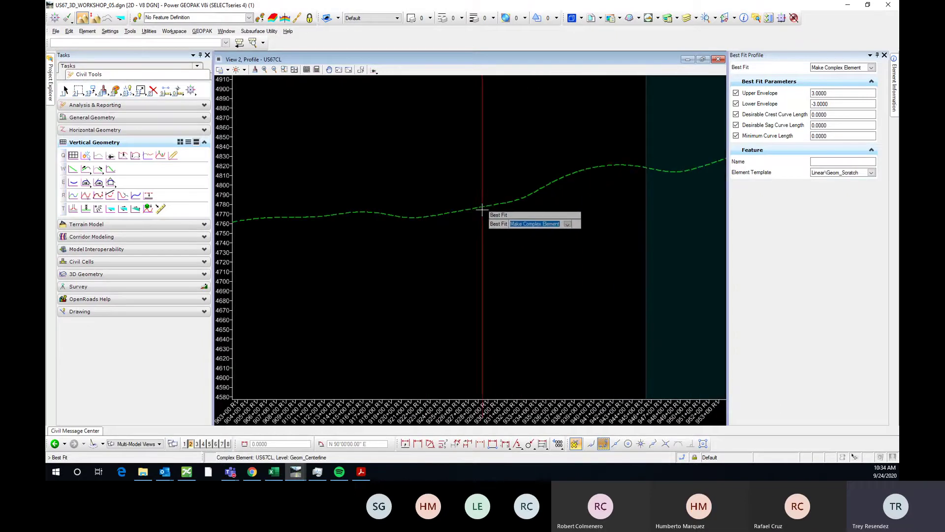
{"action": "scroll", "coordinate": [481, 225], "scroll_direction": "down", "scroll_amount": 3}
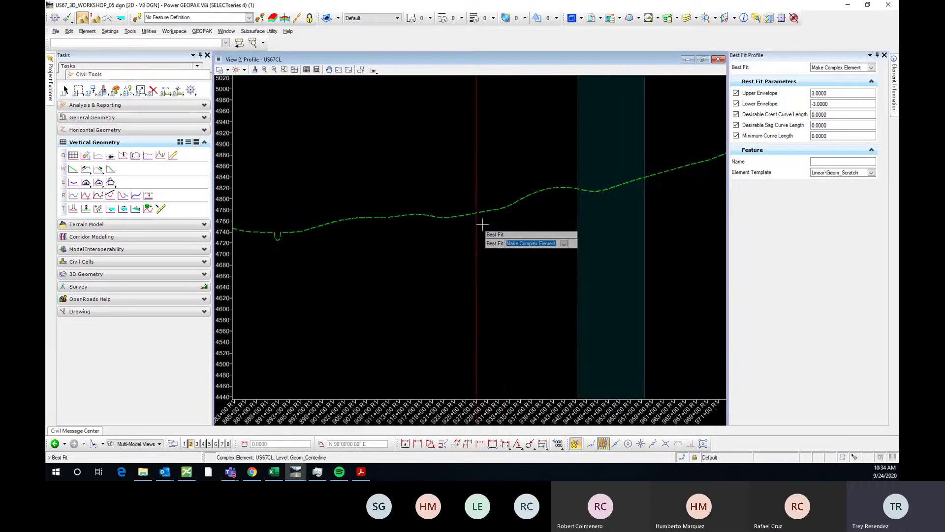
{"action": "scroll", "coordinate": [496, 227], "scroll_direction": "up", "scroll_amount": 2}
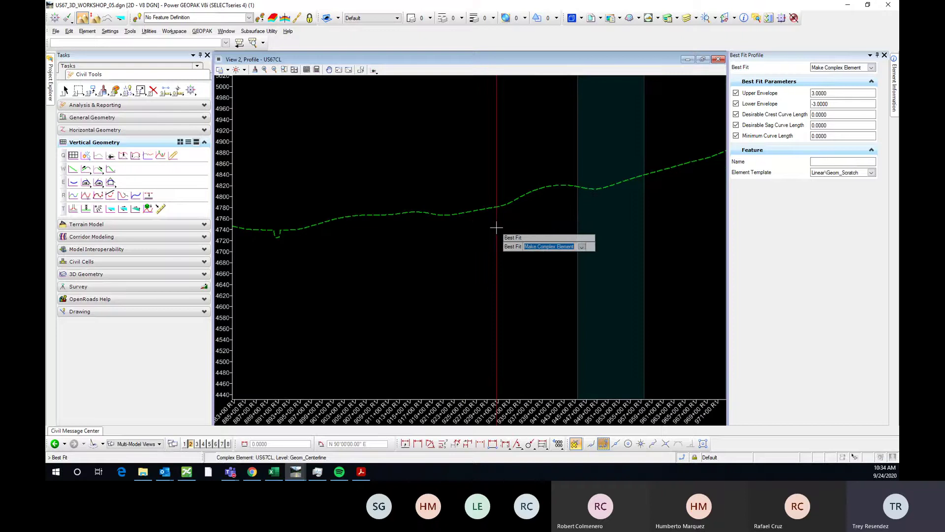
{"action": "scroll", "coordinate": [496, 227], "scroll_direction": "down", "scroll_amount": 2}
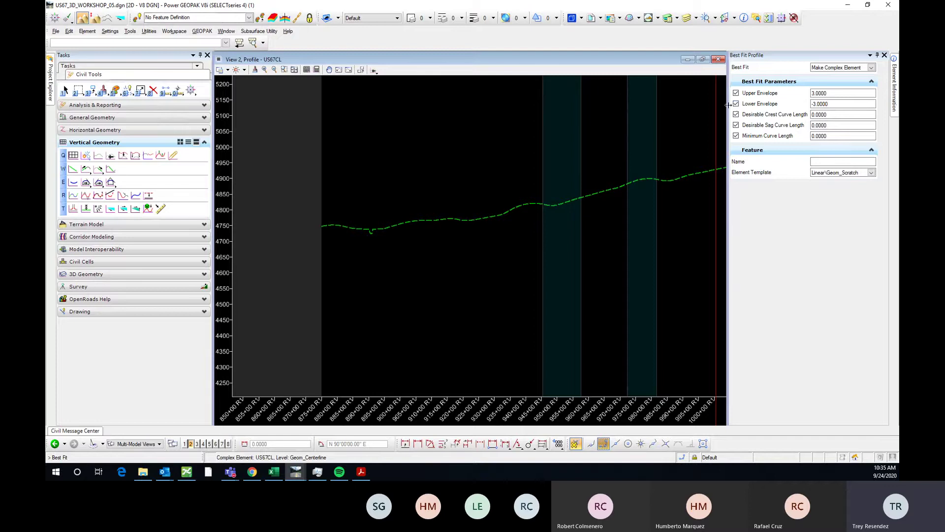
- Widen the Best Fit settings and set the desirable crest curve length to 700, sag curve length to 500, and minimum curve length to 250
{"action": "left_click_drag", "start_coordinate": [728, 105], "coordinate": [718, 105]}
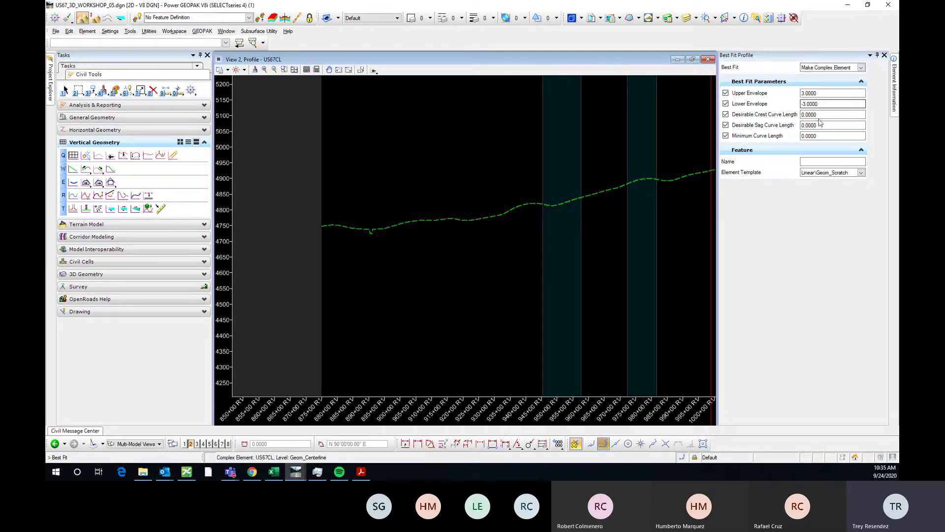
{"action": "scroll", "coordinate": [414, 234], "scroll_direction": "down", "scroll_amount": 3}
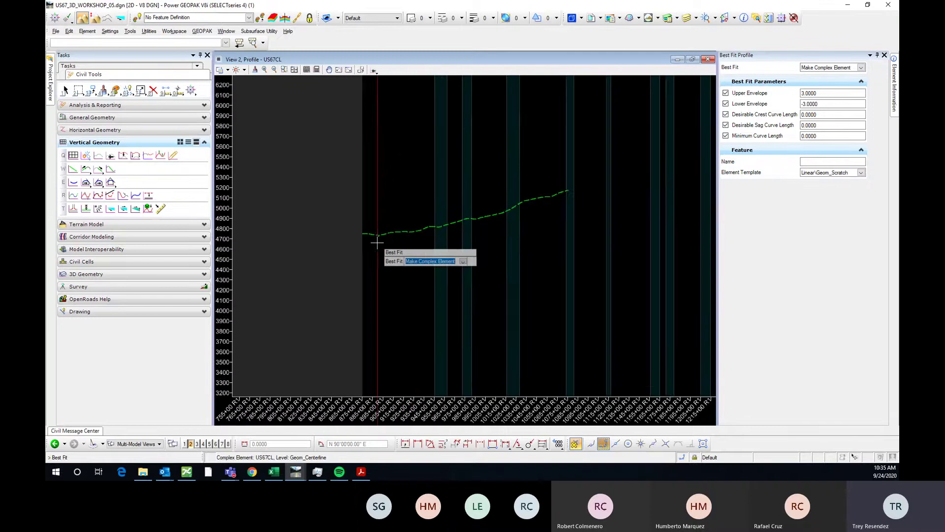
{"action": "scroll", "coordinate": [384, 246], "scroll_direction": "up", "scroll_amount": 5}
{"action": "left_click", "coordinate": [813, 115]}
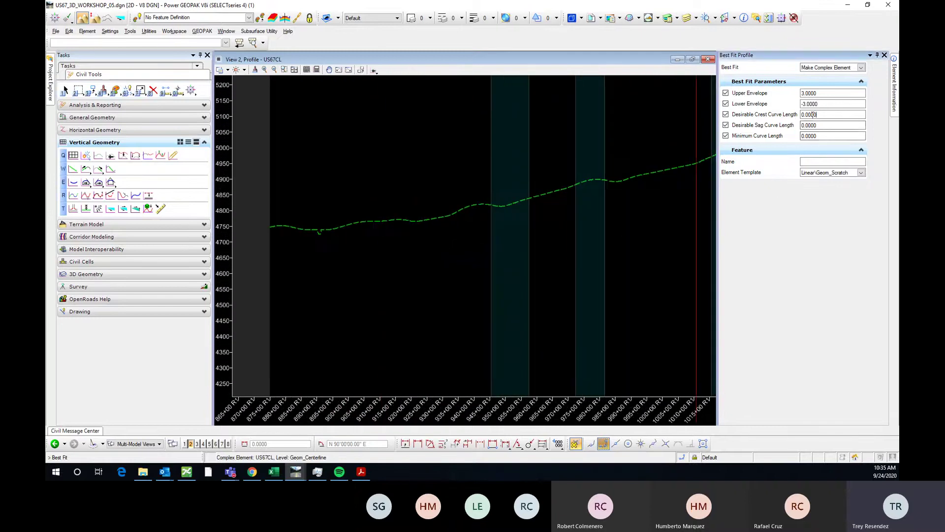
{"action": "left_click_drag", "start_coordinate": [813, 114], "coordinate": [794, 118]}
{"action": "type", "text": "700"}
{"action": "left_click", "coordinate": [820, 125]}
{"action": "type", "text": "500"}
{"action": "left_click", "coordinate": [830, 136]}
{"action": "left_click", "coordinate": [830, 136]}
{"action": "type", "text": "250"}
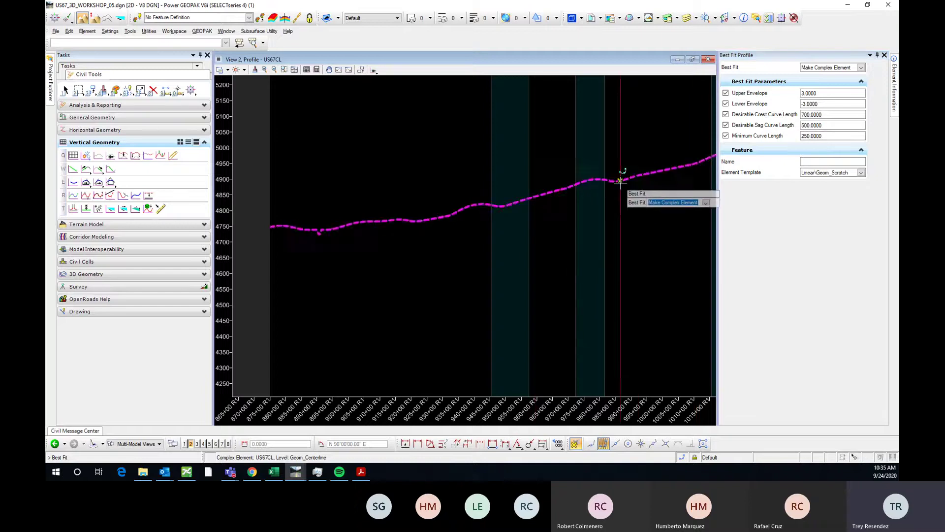
- Assign the Linear\Geom_Vertical element template to the best fit profile and name it "best fit"
{"action": "left_click", "coordinate": [861, 172]}
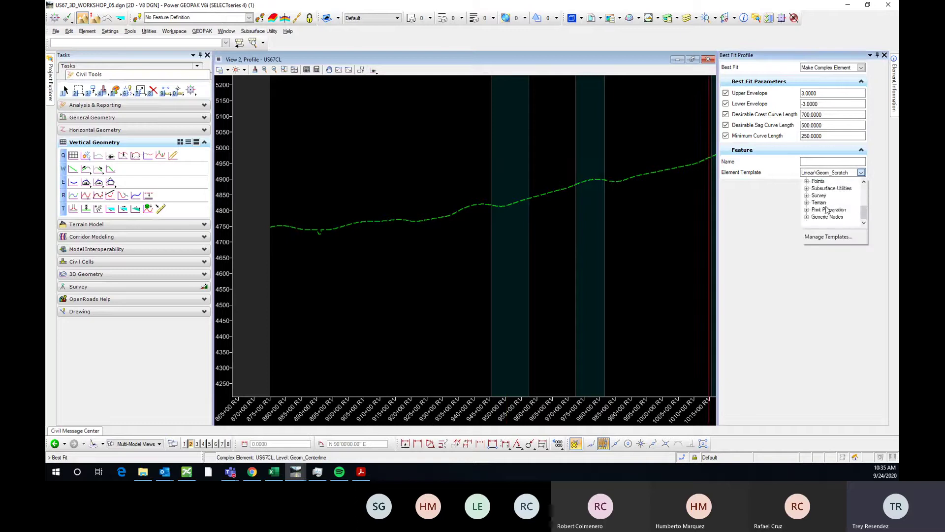
{"action": "scroll", "coordinate": [826, 209], "scroll_direction": "up", "scroll_amount": 1}
{"action": "left_click", "coordinate": [807, 196]}
{"action": "scroll", "coordinate": [824, 197], "scroll_direction": "down", "scroll_amount": 3}
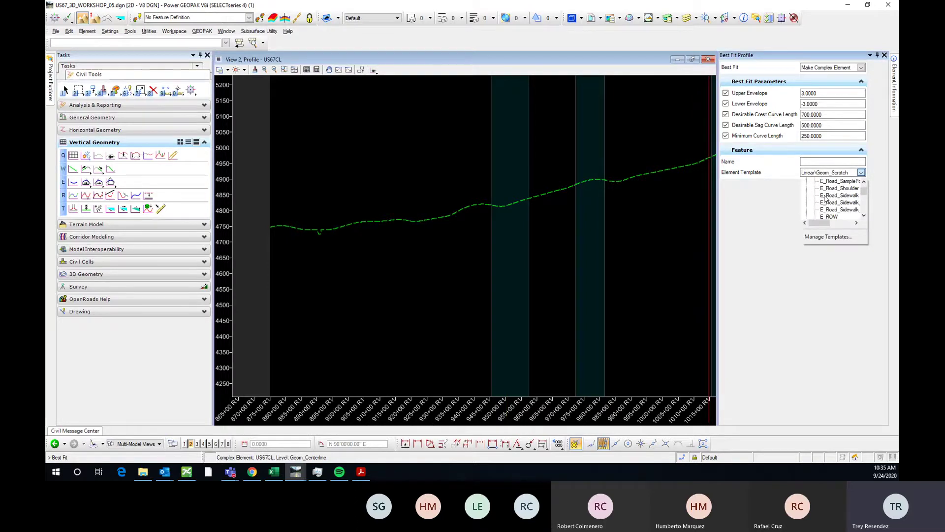
{"action": "scroll", "coordinate": [827, 200], "scroll_direction": "down", "scroll_amount": 4}
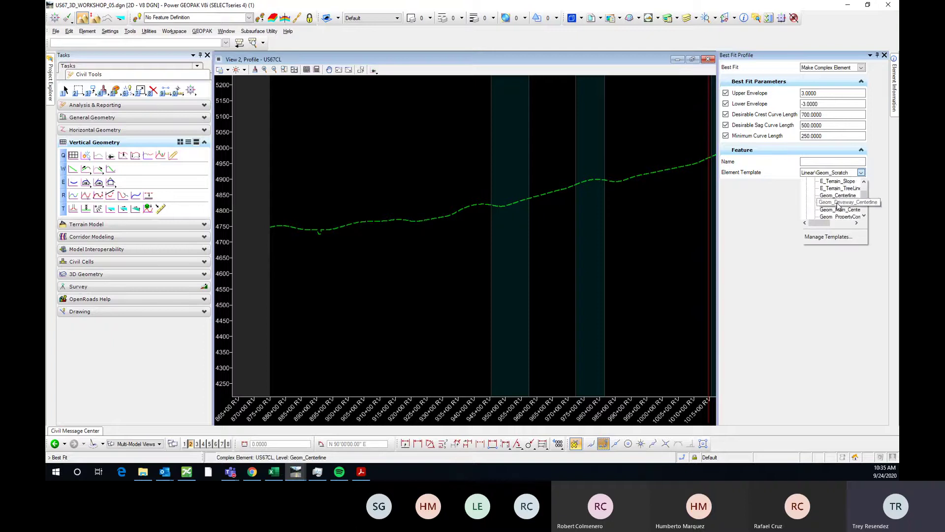
{"action": "scroll", "coordinate": [839, 204], "scroll_direction": "down", "scroll_amount": 3}
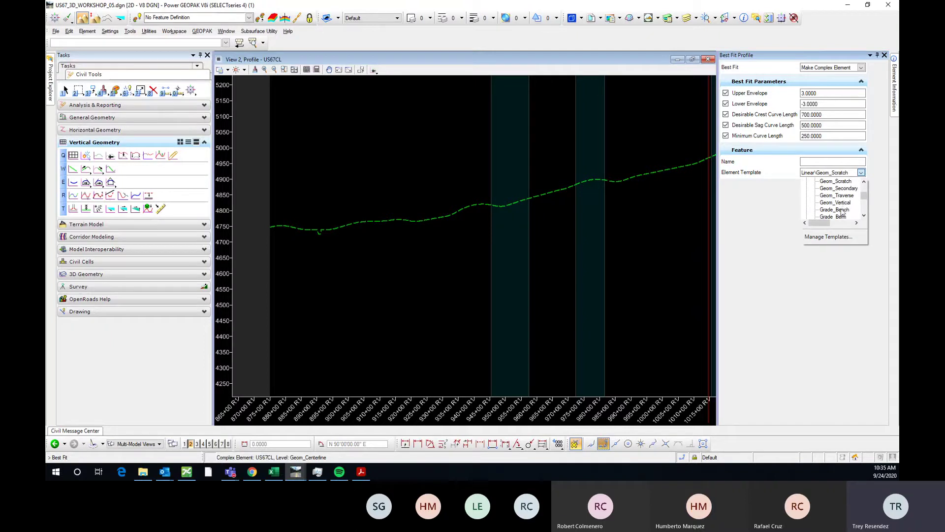
{"action": "left_click", "coordinate": [839, 203]}
{"action": "left_click", "coordinate": [821, 162]}
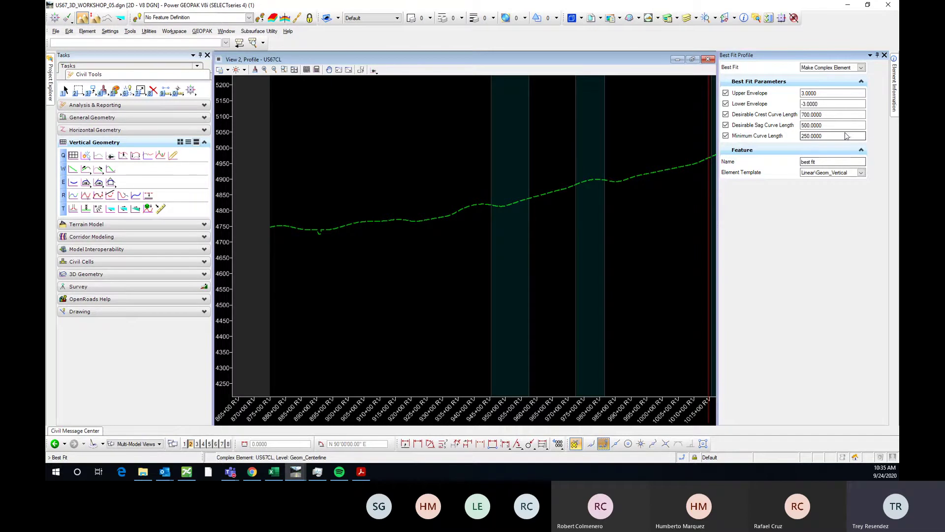
- Create the best fit profile from the dashed existing ground profile, accepting the configured envelope and curve length parameters
{"action": "left_click", "coordinate": [424, 190]}
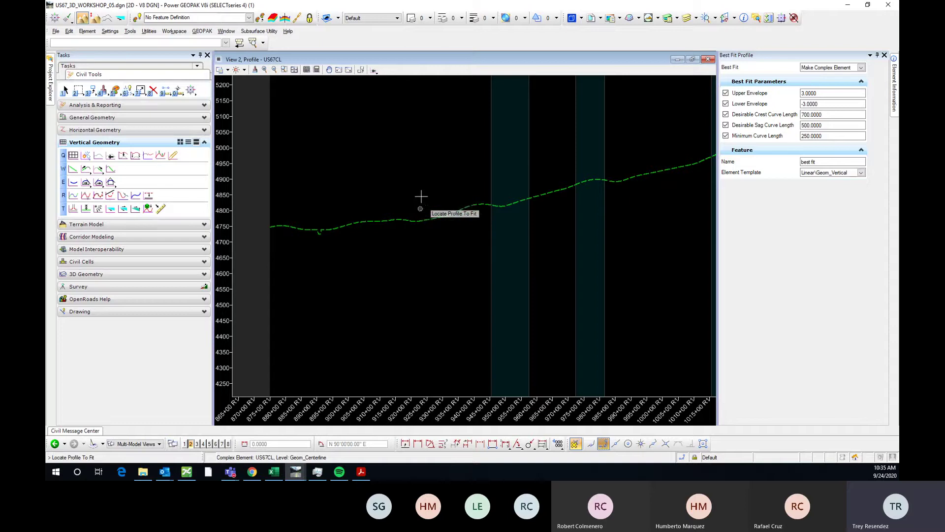
{"action": "left_click", "coordinate": [396, 219]}
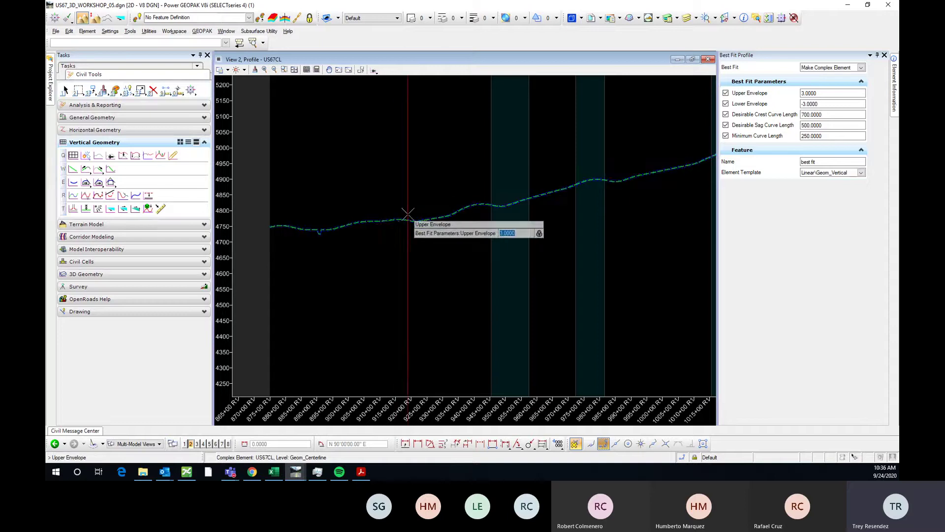
{"action": "scroll", "coordinate": [401, 219], "scroll_direction": "up", "scroll_amount": 3}
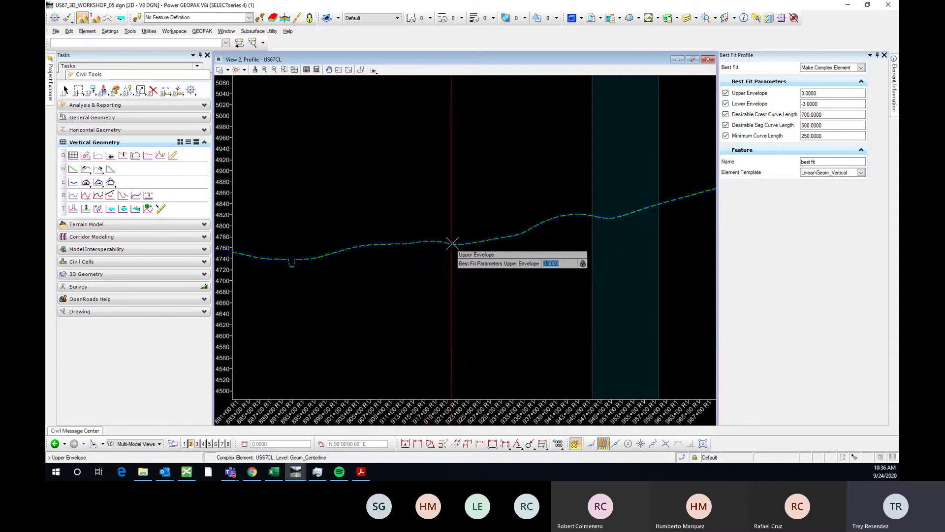
{"action": "scroll", "coordinate": [443, 259], "scroll_direction": "up", "scroll_amount": 3}
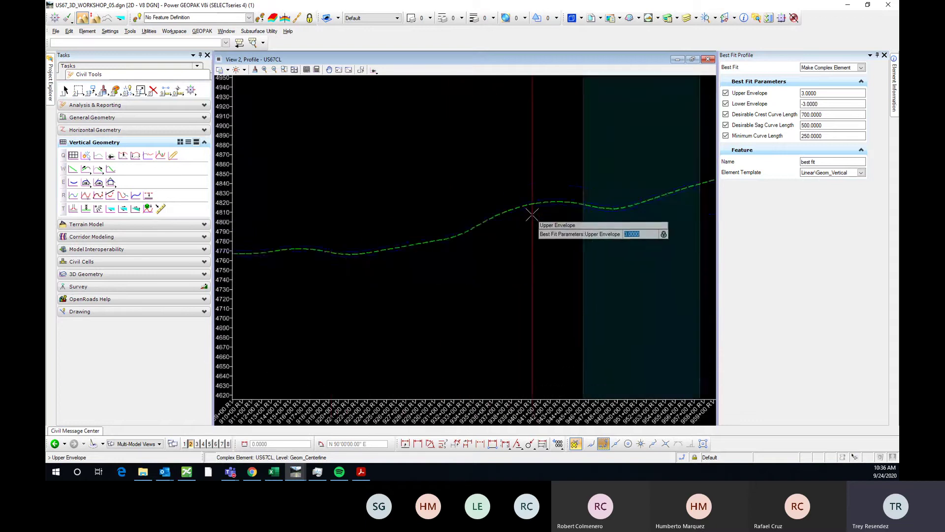
{"action": "scroll", "coordinate": [528, 215], "scroll_direction": "up", "scroll_amount": 2}
{"action": "scroll", "coordinate": [405, 214], "scroll_direction": "down", "scroll_amount": 2}
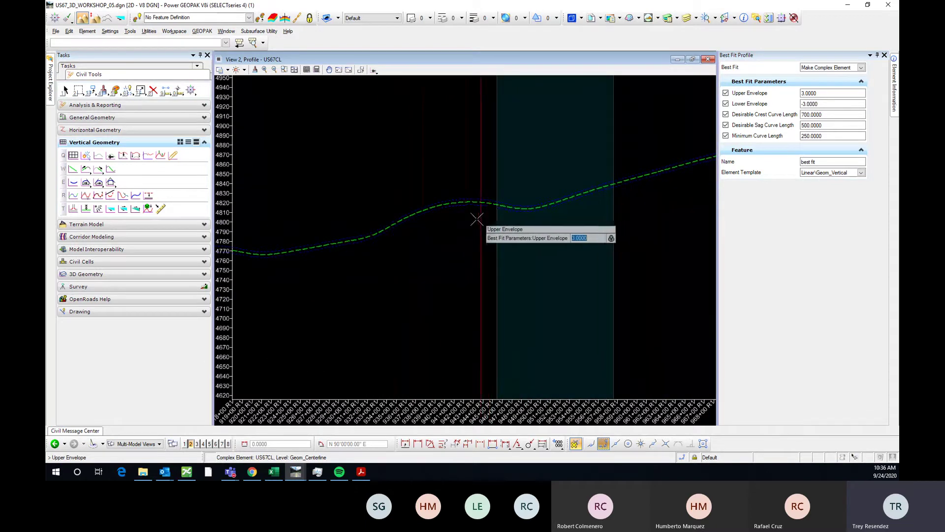
{"action": "scroll", "coordinate": [470, 215], "scroll_direction": "up", "scroll_amount": 2}
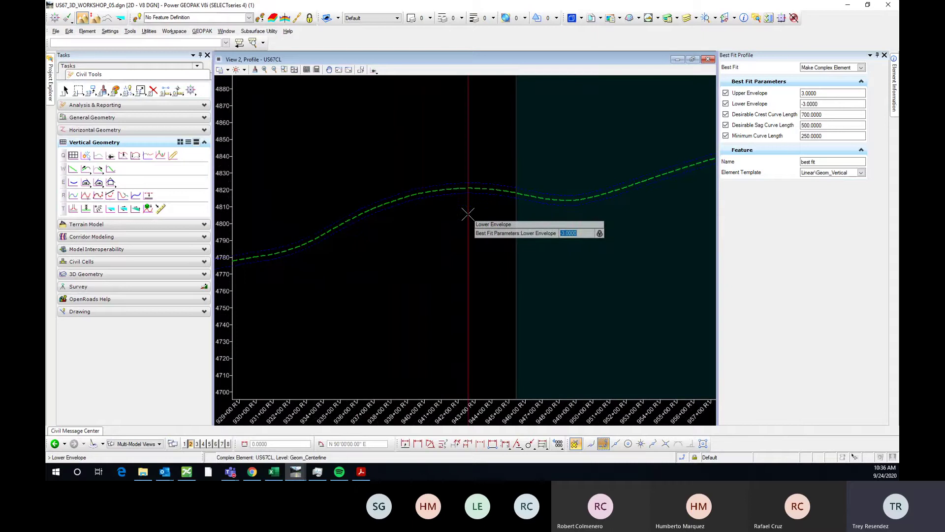
{"action": "left_click", "coordinate": [467, 214]}
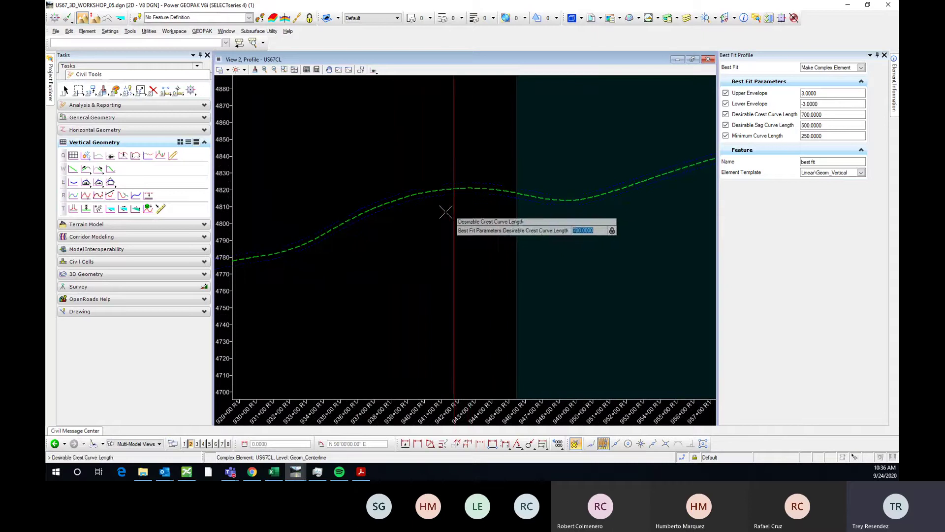
{"action": "left_click", "coordinate": [450, 211]}
{"action": "scroll", "coordinate": [473, 217], "scroll_direction": "down", "scroll_amount": 5}
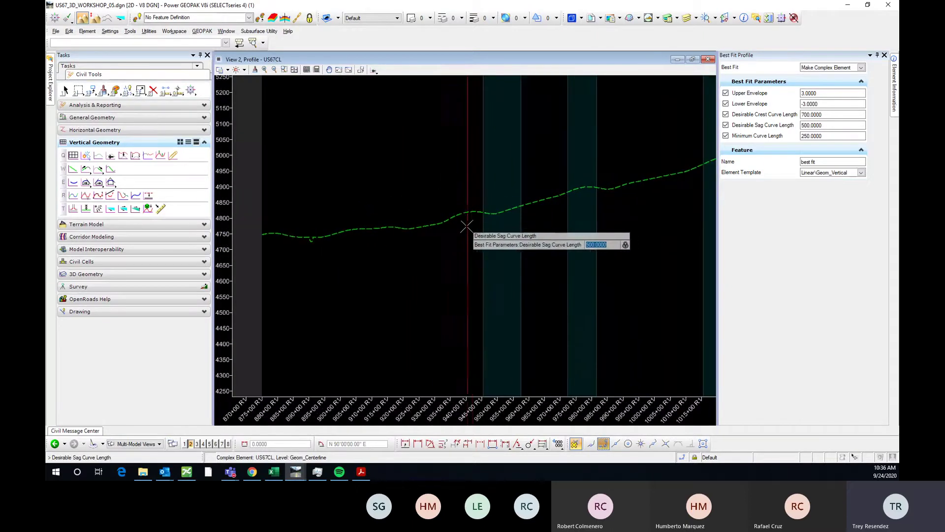
{"action": "left_click", "coordinate": [470, 224]}
{"action": "left_click", "coordinate": [470, 224]}
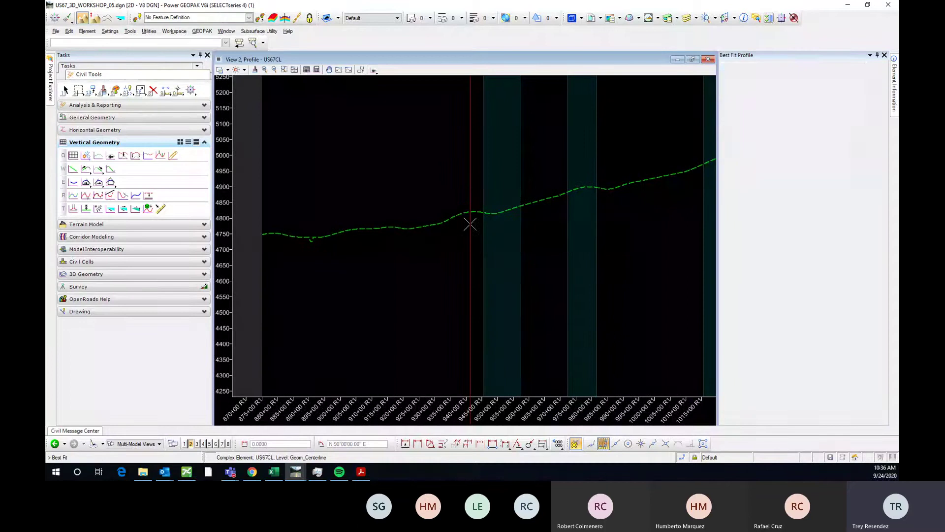
- Select the new best fit profile and compare its curves with the existing ground near the start of the alignment
{"action": "left_click", "coordinate": [328, 240]}
{"action": "scroll", "coordinate": [327, 238], "scroll_direction": "up", "scroll_amount": 3}
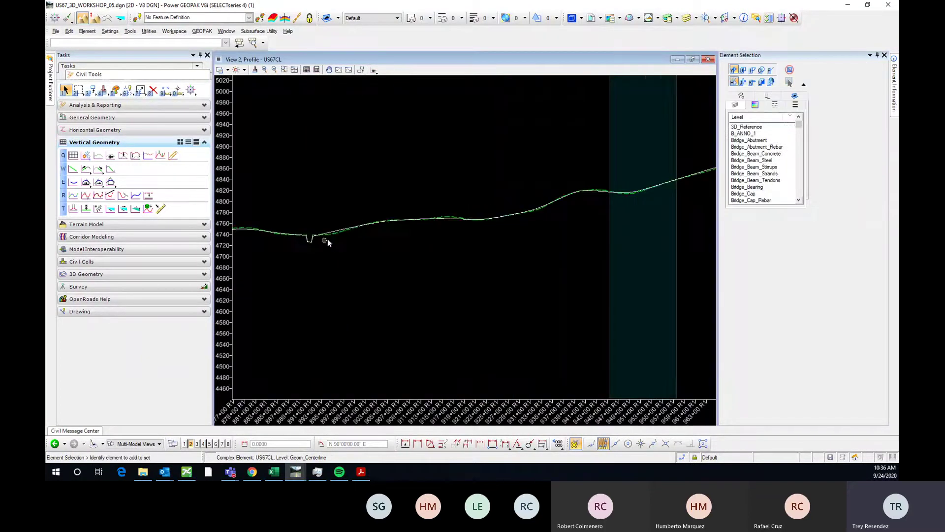
{"action": "scroll", "coordinate": [496, 221], "scroll_direction": "down", "scroll_amount": 2}
{"action": "scroll", "coordinate": [420, 224], "scroll_direction": "up", "scroll_amount": 2}
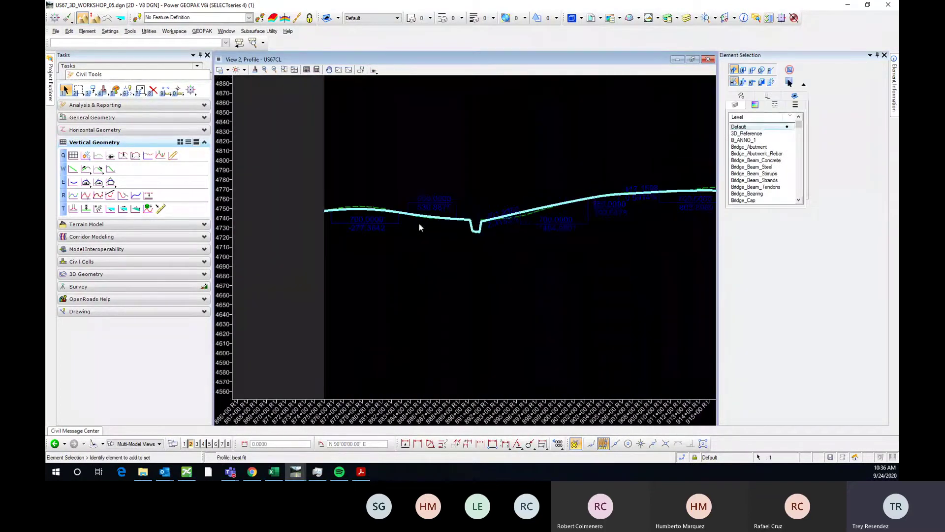
{"action": "scroll", "coordinate": [363, 215], "scroll_direction": "up", "scroll_amount": 1}
{"action": "scroll", "coordinate": [301, 214], "scroll_direction": "down", "scroll_amount": 1}
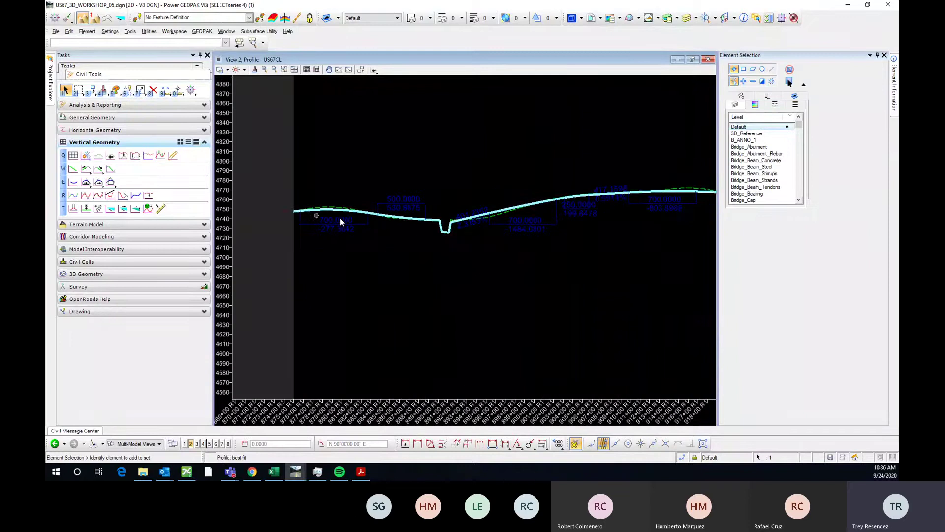
{"action": "scroll", "coordinate": [388, 216], "scroll_direction": "up", "scroll_amount": 1}
{"action": "scroll", "coordinate": [361, 228], "scroll_direction": "down", "scroll_amount": 1}
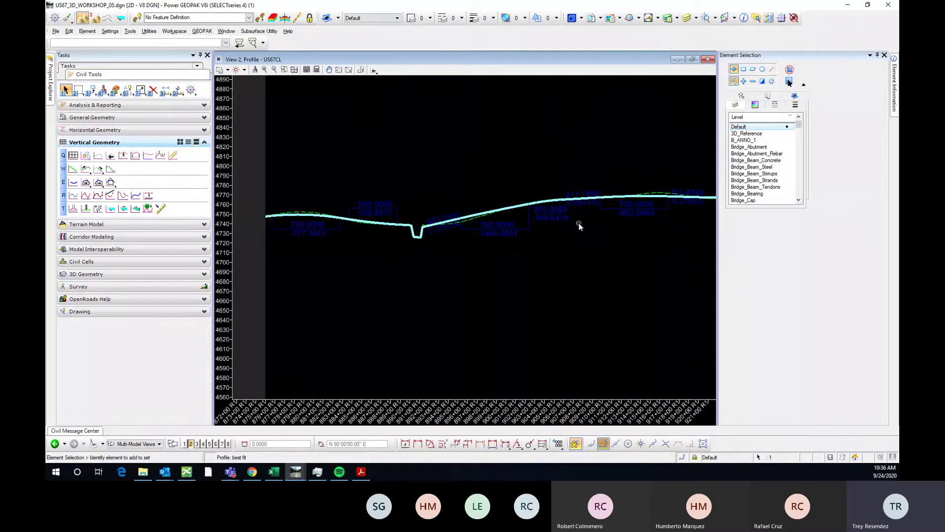
- Collapse the Element Selection settings and examine the best fit profile's curve lengths and grades along the rest of the alignment
{"action": "left_click", "coordinate": [877, 55]}
{"action": "middle_click_drag", "start_coordinate": [708, 220], "coordinate": [454, 244]}
{"action": "scroll", "coordinate": [678, 172], "scroll_direction": "up", "scroll_amount": 4}
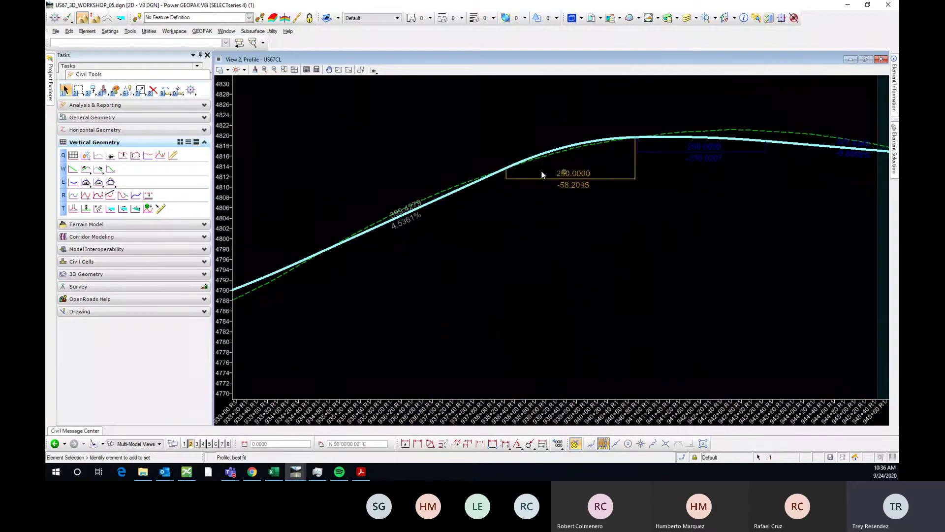
{"action": "scroll", "coordinate": [454, 186], "scroll_direction": "down", "scroll_amount": 2}
{"action": "scroll", "coordinate": [506, 190], "scroll_direction": "down", "scroll_amount": 2}
{"action": "scroll", "coordinate": [507, 202], "scroll_direction": "down", "scroll_amount": 2}
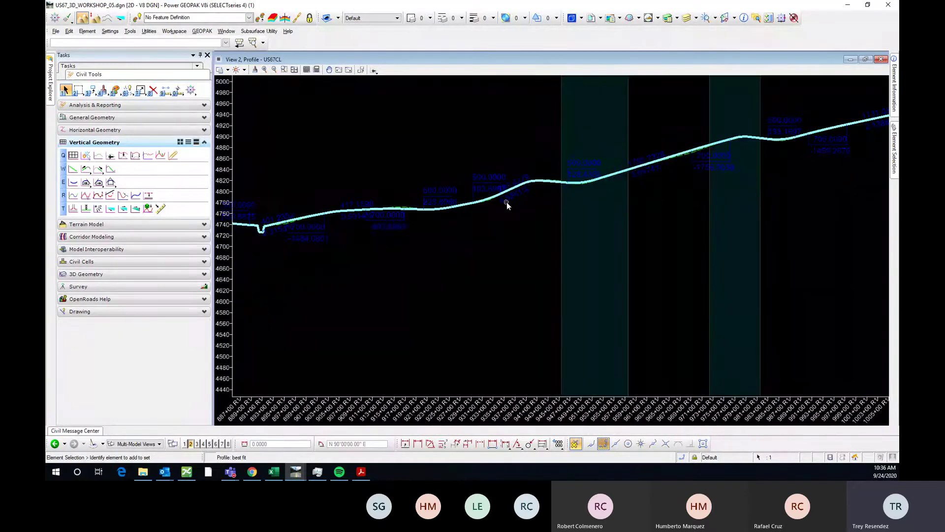
{"action": "scroll", "coordinate": [754, 132], "scroll_direction": "up", "scroll_amount": 3}
{"action": "scroll", "coordinate": [437, 176], "scroll_direction": "down", "scroll_amount": 2}
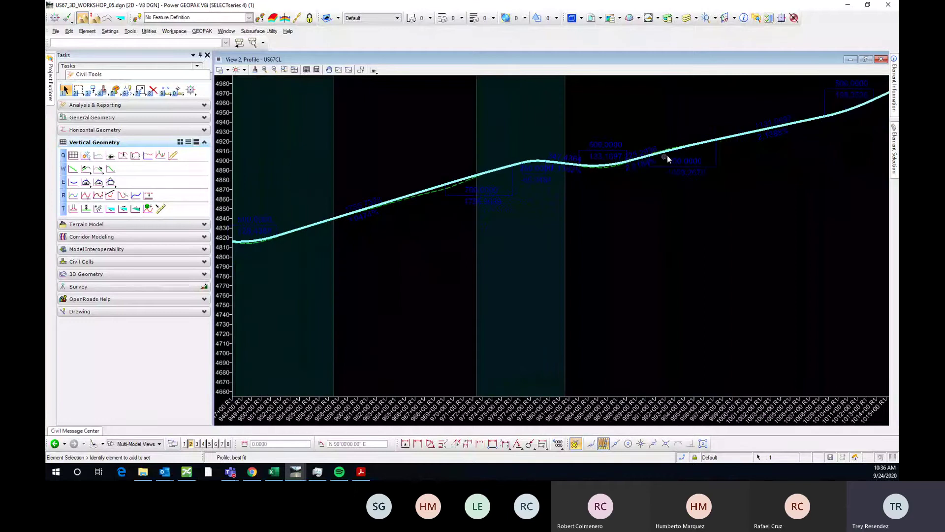
{"action": "scroll", "coordinate": [668, 155], "scroll_direction": "up", "scroll_amount": 2}
{"action": "scroll", "coordinate": [566, 184], "scroll_direction": "down", "scroll_amount": 5}
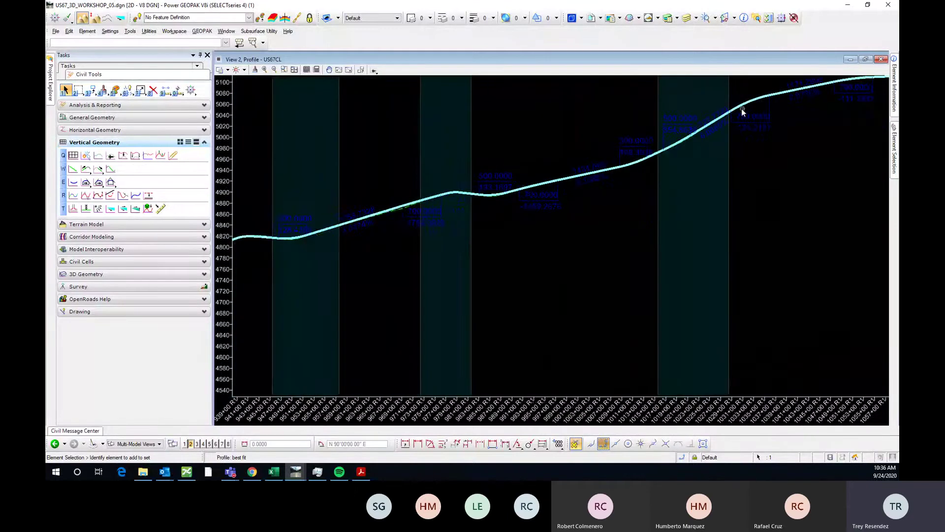
{"action": "scroll", "coordinate": [738, 111], "scroll_direction": "up", "scroll_amount": 2}
{"action": "scroll", "coordinate": [538, 192], "scroll_direction": "down", "scroll_amount": 2}
{"action": "scroll", "coordinate": [703, 146], "scroll_direction": "up", "scroll_amount": 3}
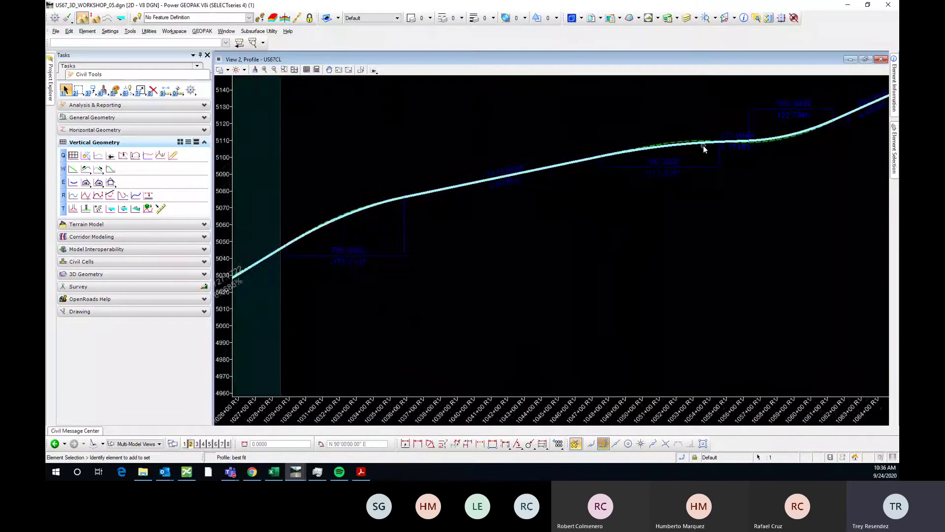
{"action": "scroll", "coordinate": [798, 152], "scroll_direction": "down", "scroll_amount": 4}
{"action": "scroll", "coordinate": [601, 211], "scroll_direction": "up", "scroll_amount": 3}
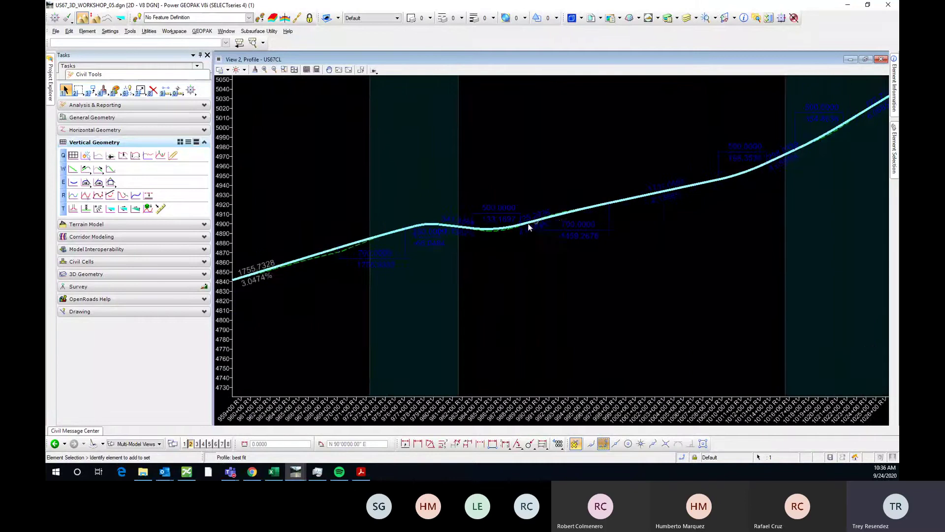
- Open the best fit profile's properties, widen the parameter names, and review its upper and lower envelope values
{"action": "scroll", "coordinate": [539, 207], "scroll_direction": "up", "scroll_amount": 2}
{"action": "scroll", "coordinate": [488, 231], "scroll_direction": "up", "scroll_amount": 3}
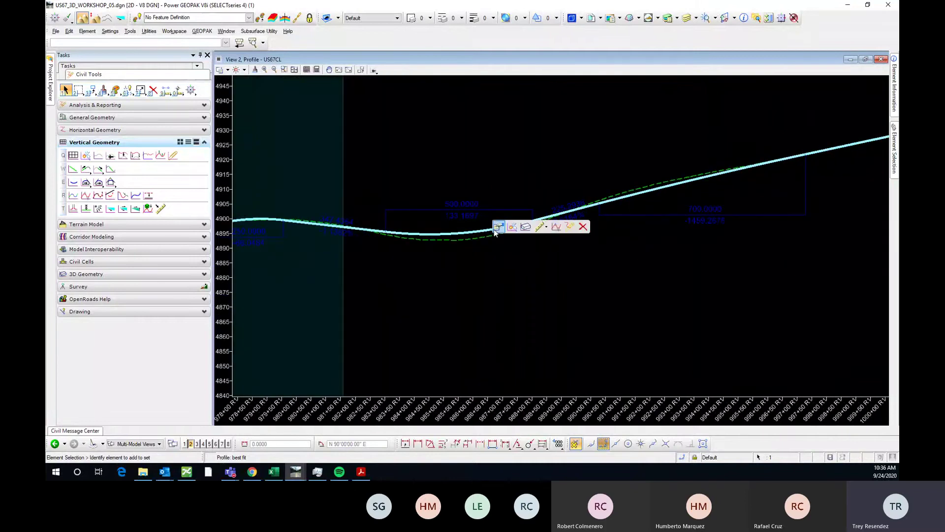
{"action": "left_click", "coordinate": [497, 228]}
{"action": "left_click", "coordinate": [593, 237]}
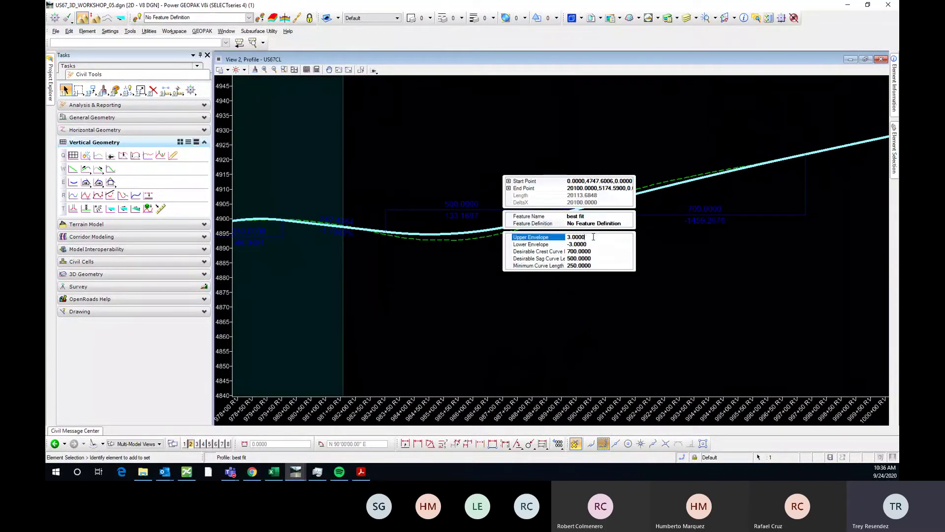
{"action": "left_click_drag", "start_coordinate": [593, 237], "coordinate": [566, 238]}
{"action": "left_click", "coordinate": [593, 245]}
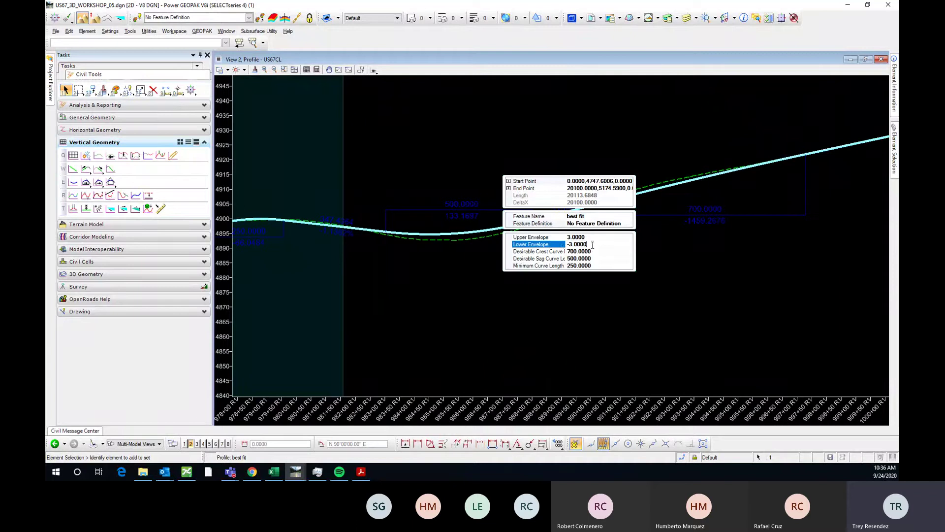
{"action": "left_click_drag", "start_coordinate": [595, 246], "coordinate": [574, 241]}
{"action": "left_click_drag", "start_coordinate": [564, 237], "coordinate": [582, 238]}
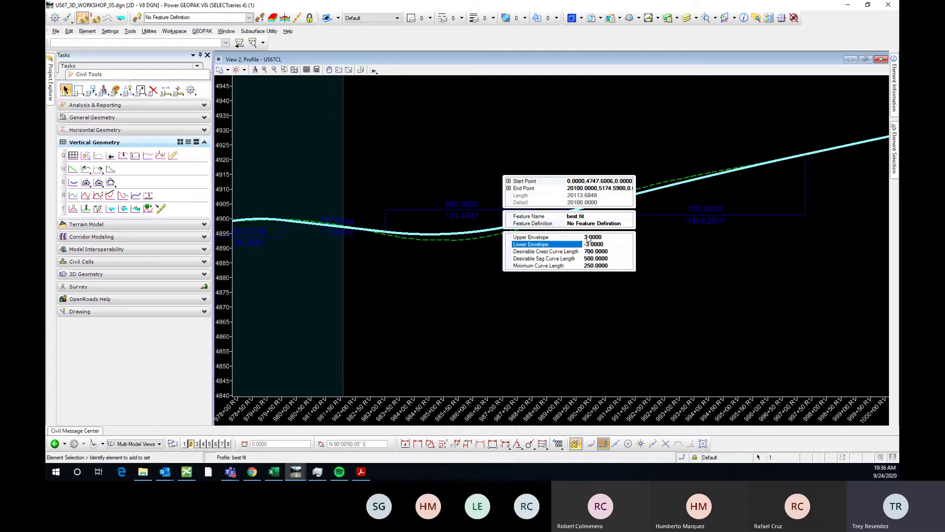
{"action": "left_click", "coordinate": [490, 230]}
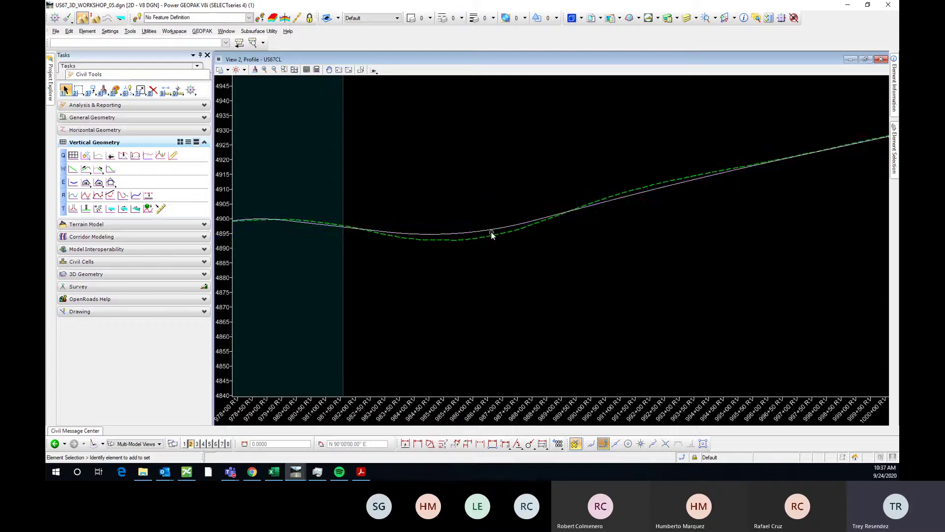
- Reopen the best fit profile's properties to check the editable envelope and crest curve length values, and close them
{"action": "left_click", "coordinate": [495, 228]}
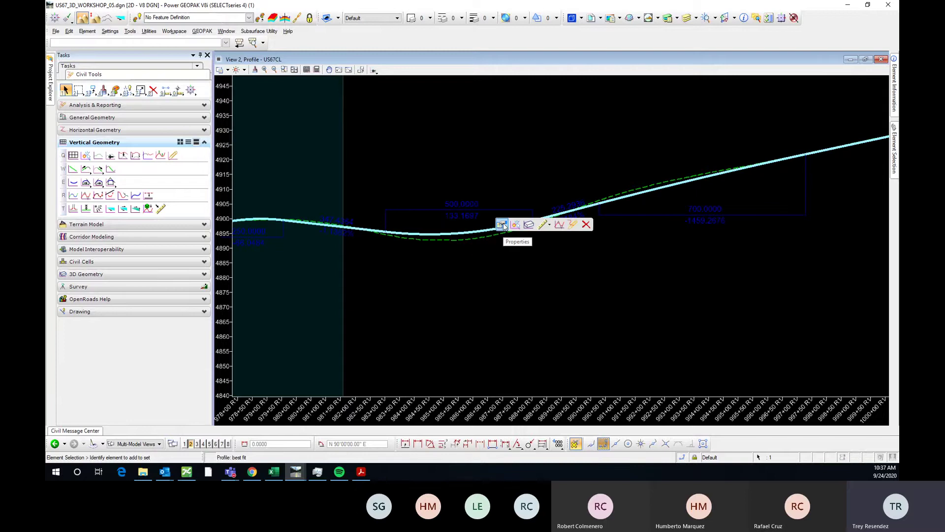
{"action": "left_click", "coordinate": [502, 225]}
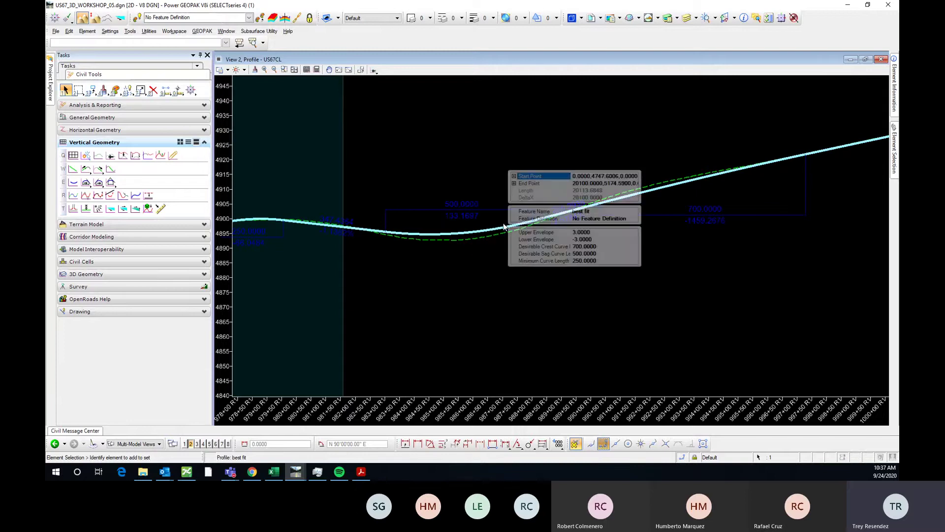
{"action": "left_click", "coordinate": [567, 233]}
{"action": "left_click", "coordinate": [598, 238]}
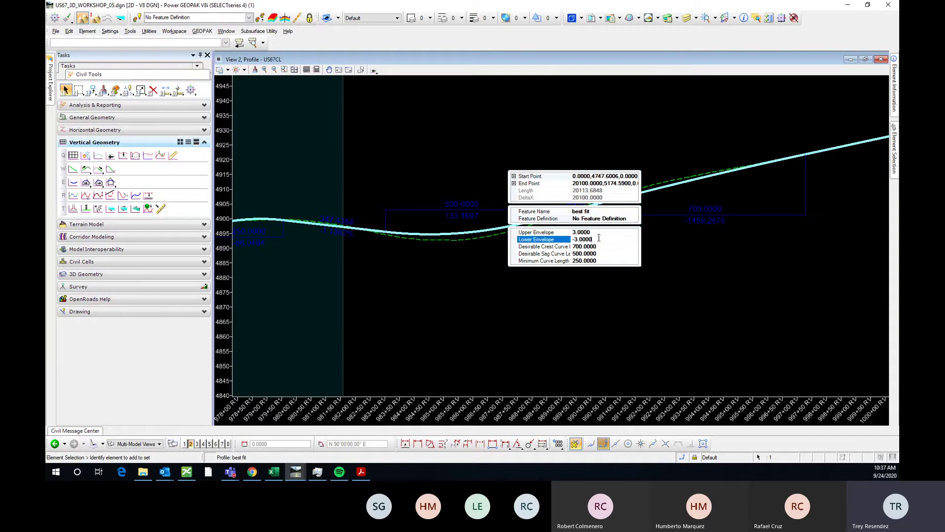
{"action": "double_click", "coordinate": [593, 240]}
{"action": "left_click", "coordinate": [603, 249]}
{"action": "left_click", "coordinate": [475, 270]}
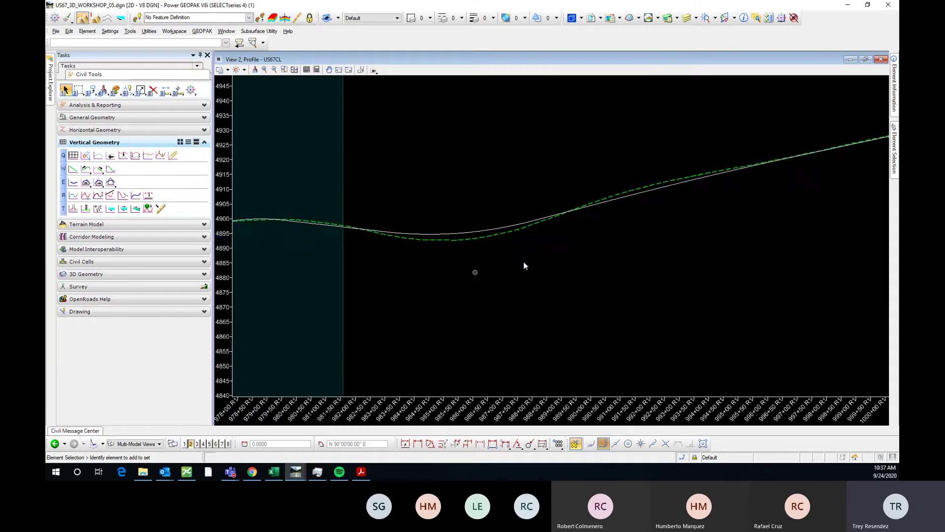
- Return to the early part of the alignment and select the best fit profile to inspect its curve annotations
{"action": "scroll", "coordinate": [648, 225], "scroll_direction": "down", "scroll_amount": 1}
{"action": "scroll", "coordinate": [648, 225], "scroll_direction": "down", "scroll_amount": 3}
{"action": "scroll", "coordinate": [320, 281], "scroll_direction": "up", "scroll_amount": 3}
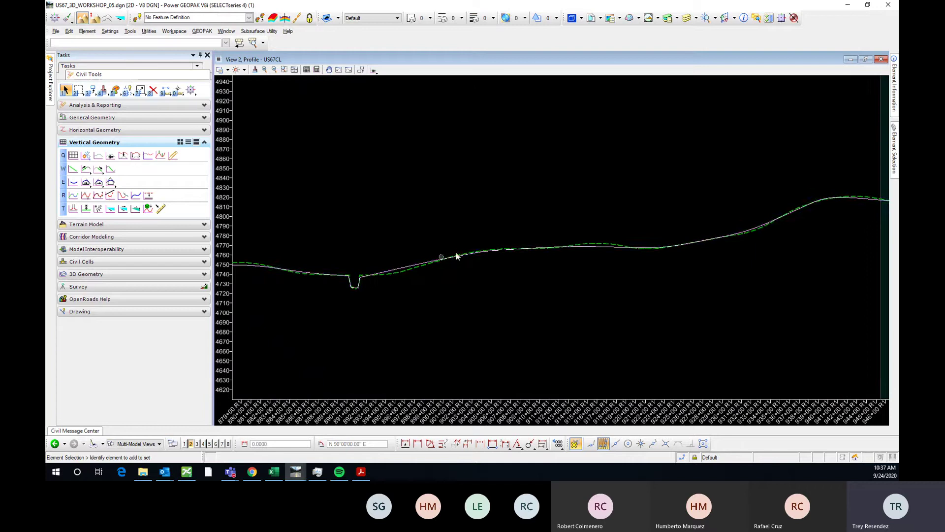
{"action": "left_click", "coordinate": [596, 247]}
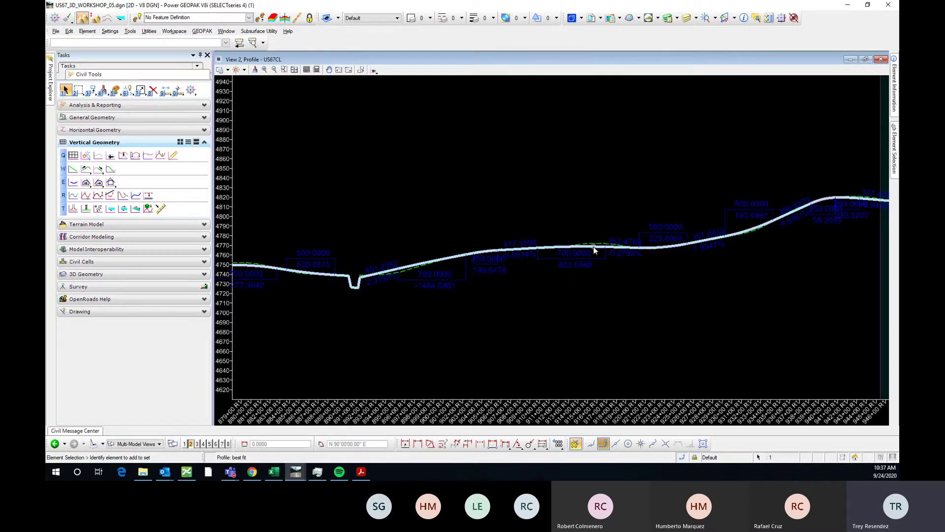
- Generate the Vertical Alignment Review report for the best fit profile
{"action": "scroll", "coordinate": [423, 241], "scroll_direction": "down", "scroll_amount": 2}
{"action": "scroll", "coordinate": [523, 246], "scroll_direction": "up", "scroll_amount": 2}
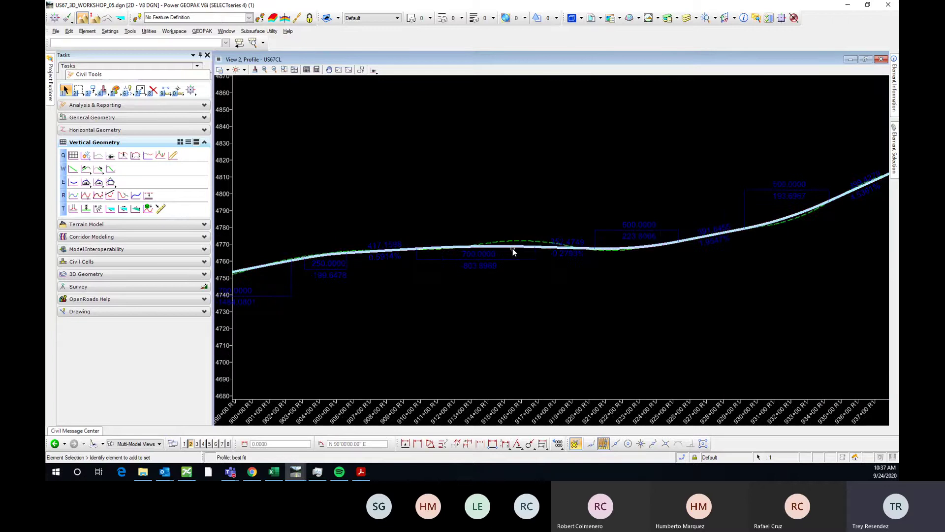
{"action": "mouse_move", "coordinate": [517, 248]}
{"action": "left_click", "coordinate": [594, 245]}
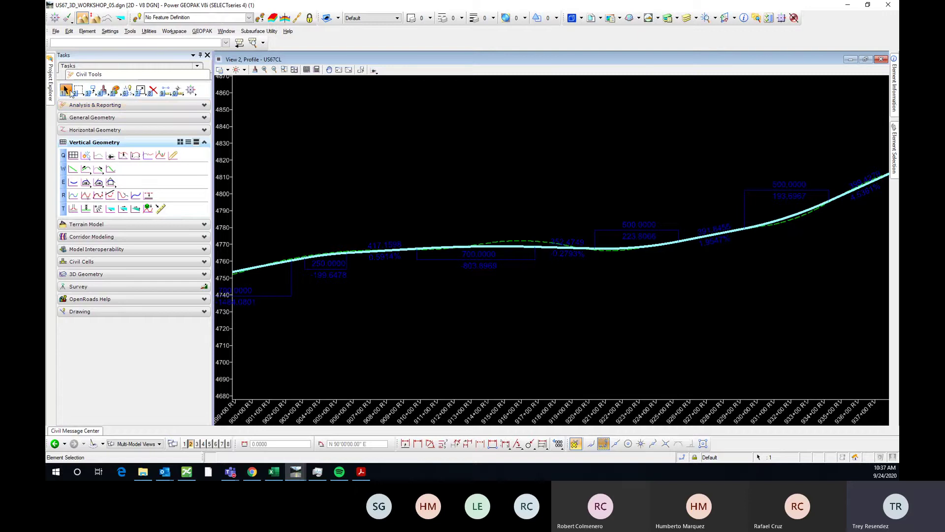
{"action": "mouse_move", "coordinate": [531, 249]}
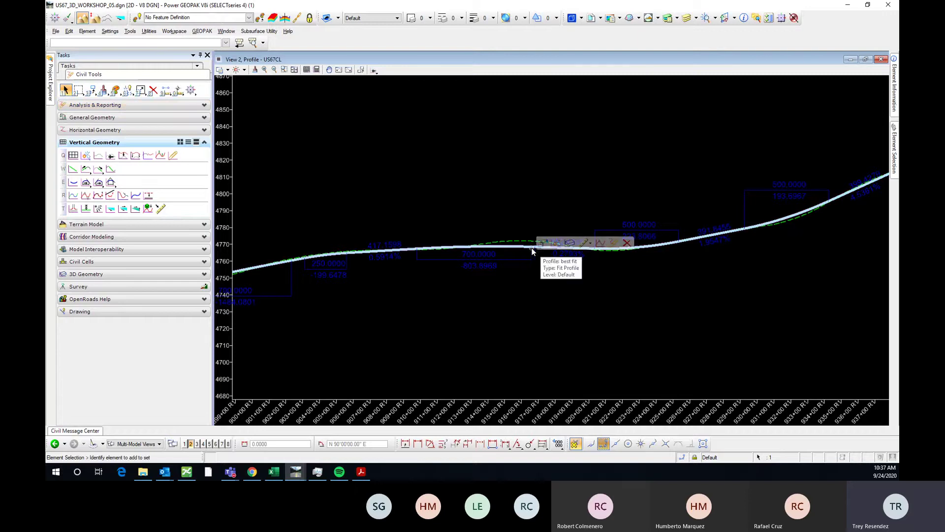
{"action": "left_click", "coordinate": [613, 244]}
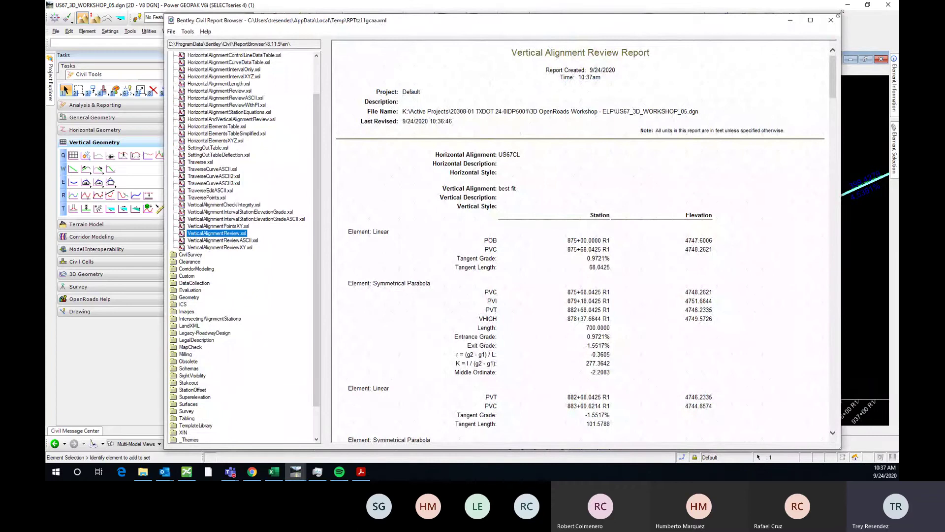
- Resize the report window, review the best fit profile's tangent and parabola data along the US67CL alignment, and close the report
{"action": "left_click_drag", "start_coordinate": [840, 14], "coordinate": [719, 103]}
{"action": "left_click_drag", "start_coordinate": [632, 109], "coordinate": [641, 41]}
{"action": "left_click_drag", "start_coordinate": [726, 378], "coordinate": [782, 412]}
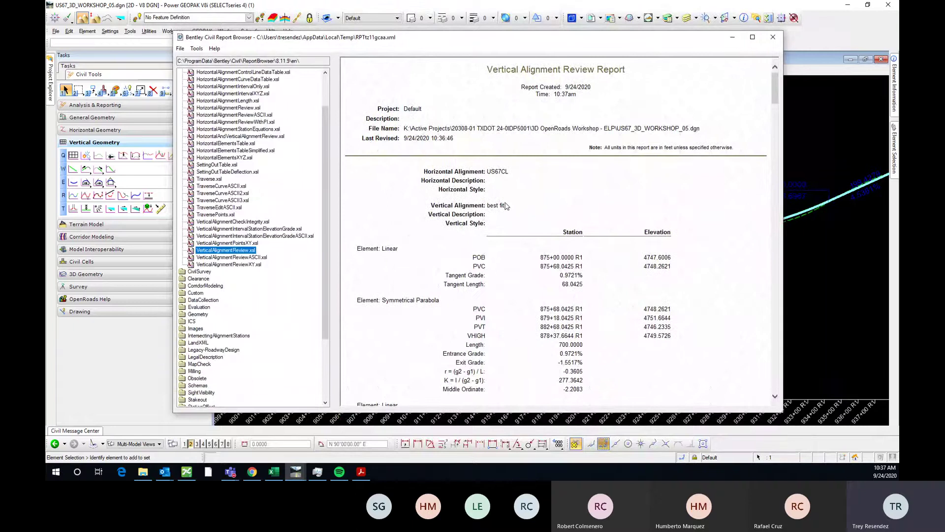
{"action": "left_click_drag", "start_coordinate": [506, 206], "coordinate": [489, 207]}
{"action": "scroll", "coordinate": [549, 182], "scroll_direction": "down", "scroll_amount": 3}
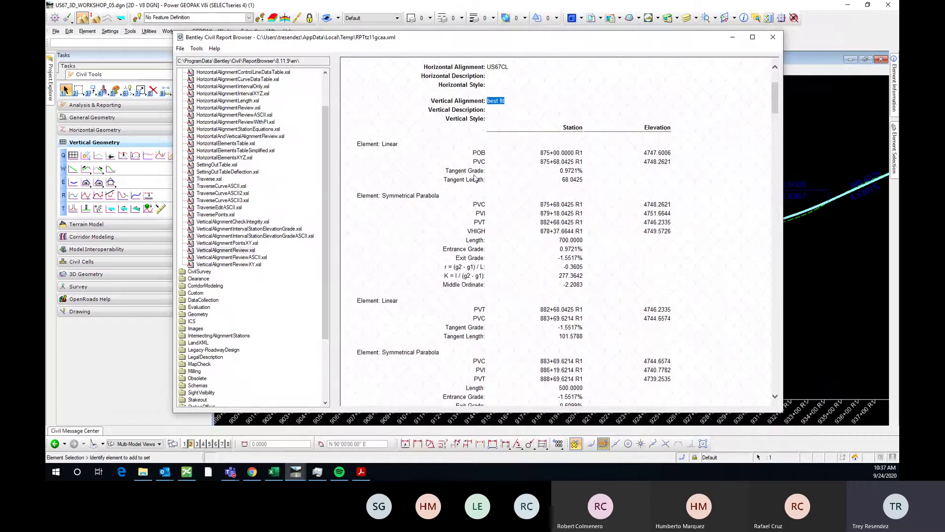
{"action": "scroll", "coordinate": [549, 208], "scroll_direction": "down", "scroll_amount": 2}
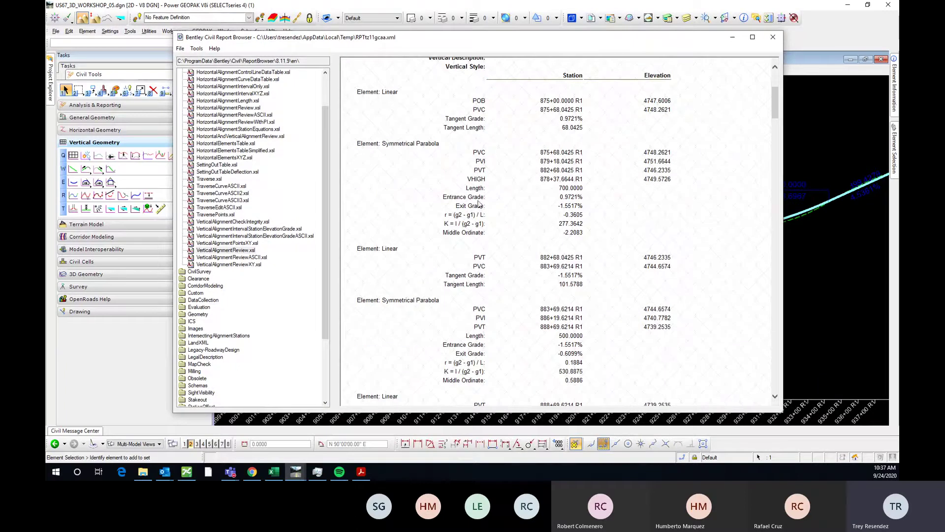
{"action": "scroll", "coordinate": [529, 216], "scroll_direction": "down", "scroll_amount": 2}
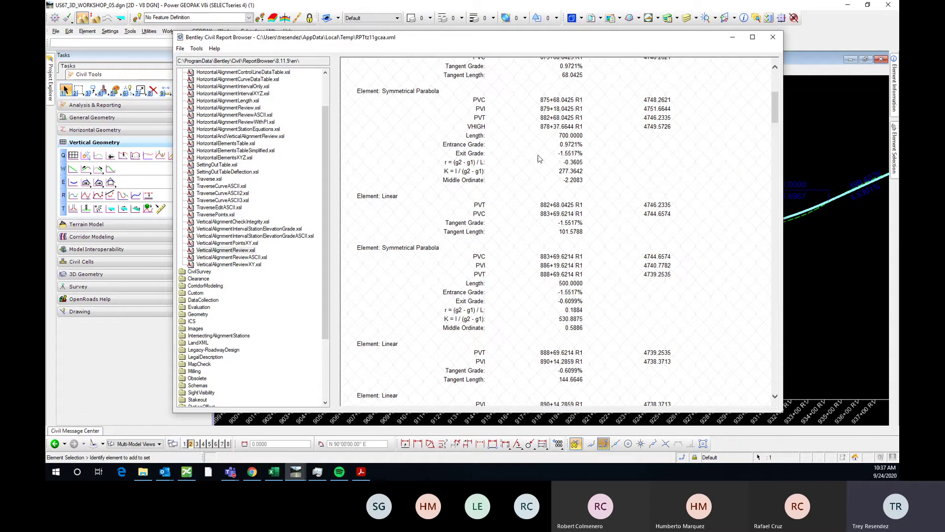
{"action": "scroll", "coordinate": [528, 249], "scroll_direction": "down", "scroll_amount": 2}
{"action": "scroll", "coordinate": [528, 251], "scroll_direction": "down", "scroll_amount": 10}
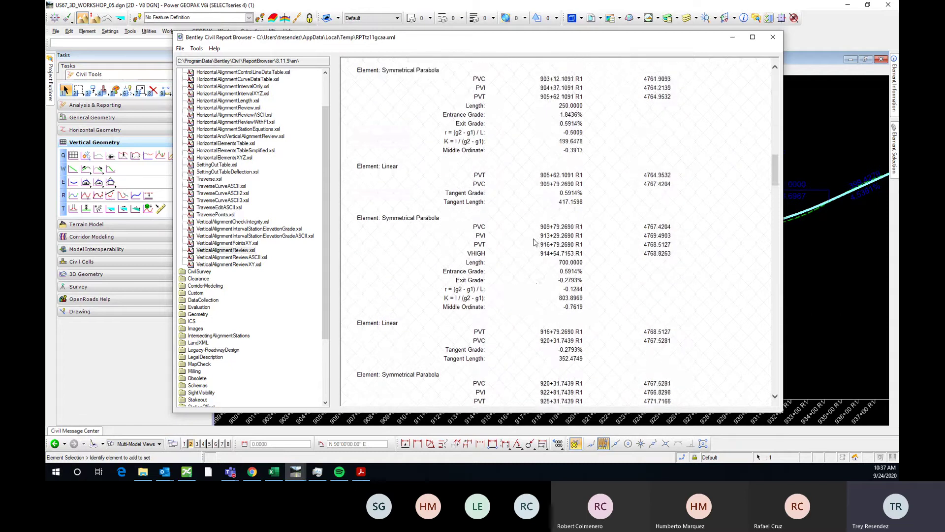
{"action": "scroll", "coordinate": [535, 242], "scroll_direction": "down", "scroll_amount": 10}
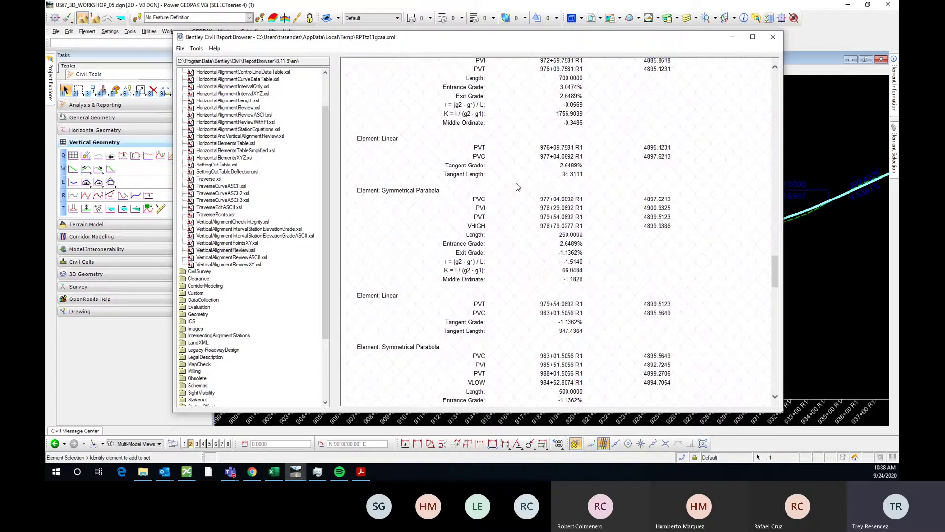
{"action": "left_click", "coordinate": [774, 38]}
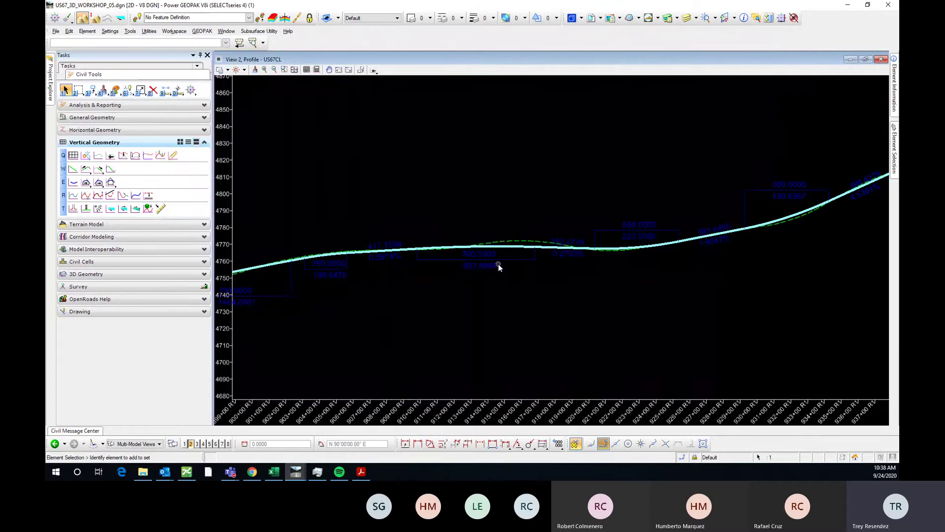
- Examine the best fit profile's tangent lengths and grades where it follows the narrow dip near station 890+00
{"action": "scroll", "coordinate": [541, 274], "scroll_direction": "down", "scroll_amount": 5}
{"action": "scroll", "coordinate": [655, 232], "scroll_direction": "up", "scroll_amount": 3}
{"action": "scroll", "coordinate": [657, 237], "scroll_direction": "down", "scroll_amount": 4}
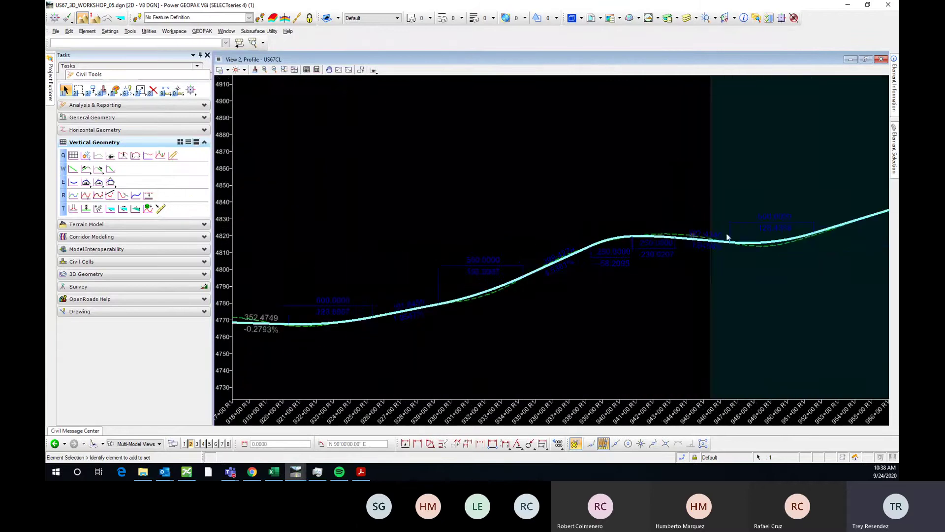
{"action": "scroll", "coordinate": [584, 269], "scroll_direction": "up", "scroll_amount": 10}
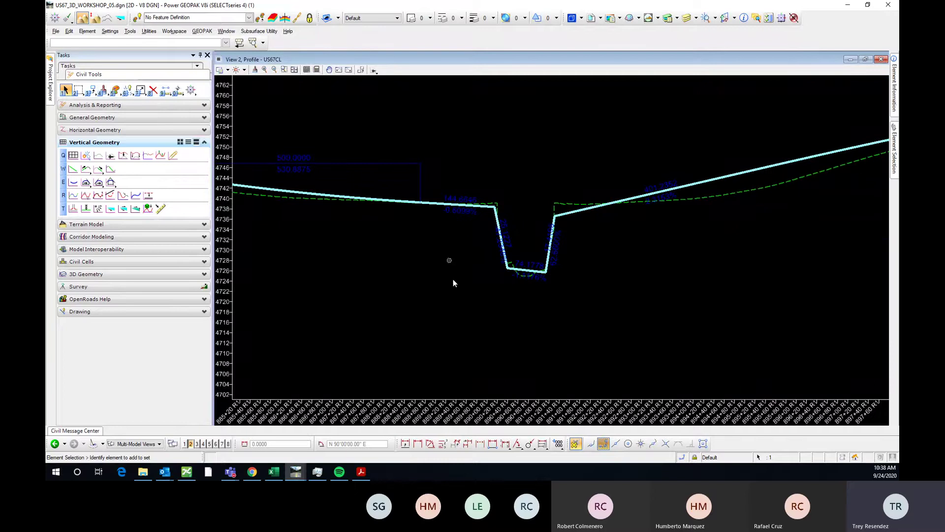
{"action": "scroll", "coordinate": [547, 241], "scroll_direction": "down", "scroll_amount": 3}
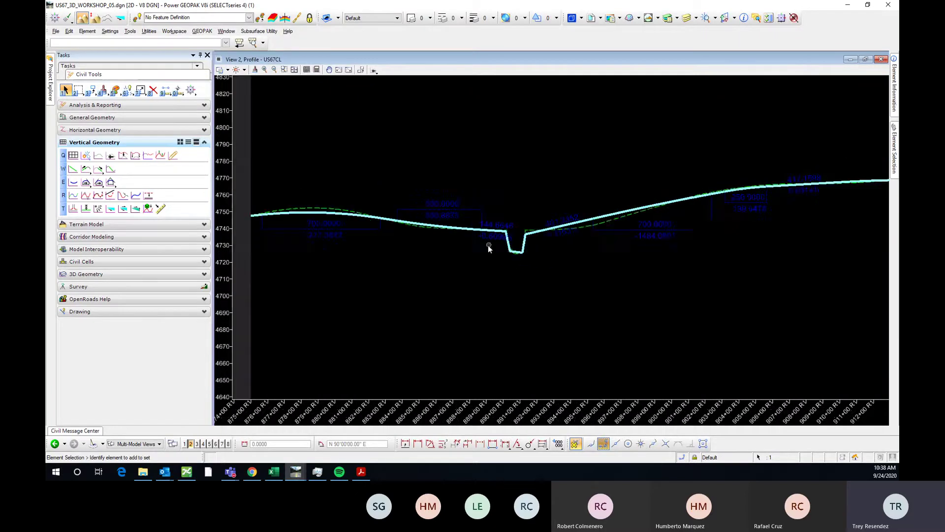
{"action": "scroll", "coordinate": [544, 234], "scroll_direction": "up", "scroll_amount": 3}
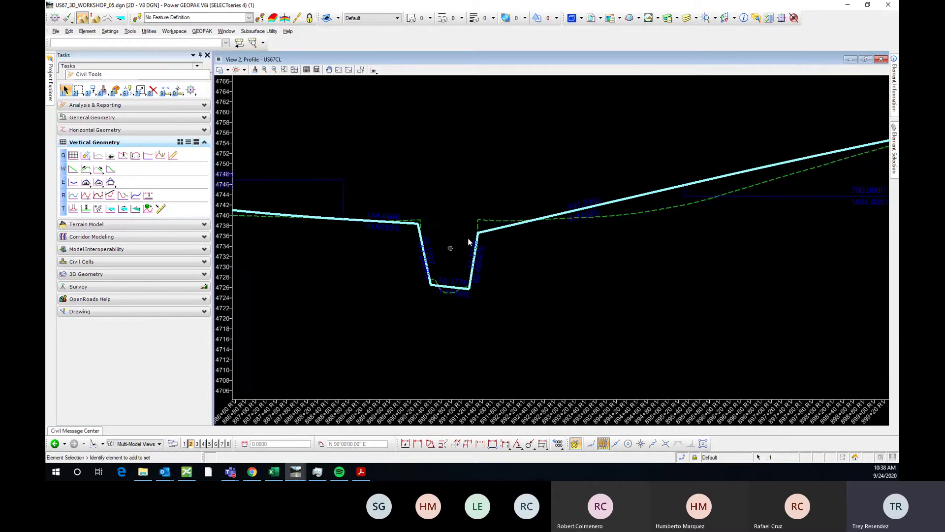
{"action": "scroll", "coordinate": [469, 242], "scroll_direction": "up", "scroll_amount": 3}
{"action": "scroll", "coordinate": [386, 211], "scroll_direction": "down", "scroll_amount": 2}
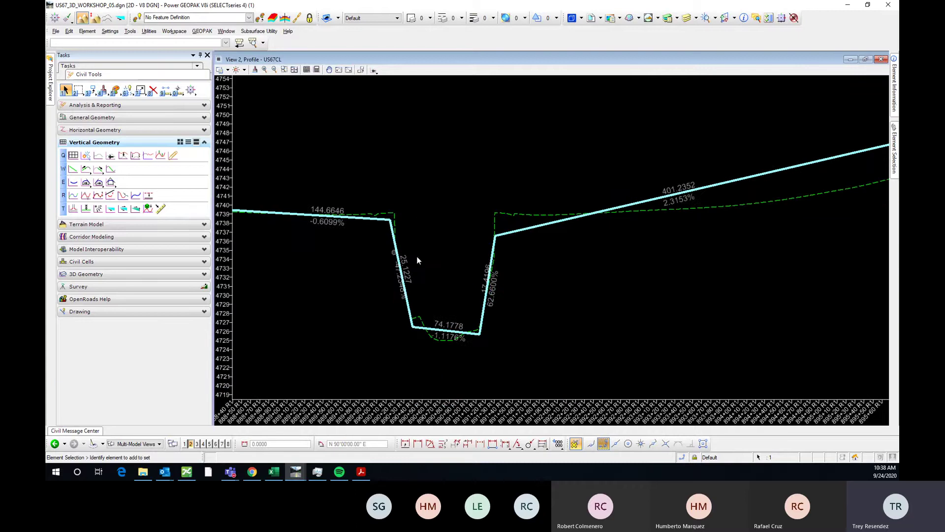
- Compare the best fit profile with the existing ground between about stations 945+00 and 985+00
{"action": "scroll", "coordinate": [333, 266], "scroll_direction": "down", "scroll_amount": 10}
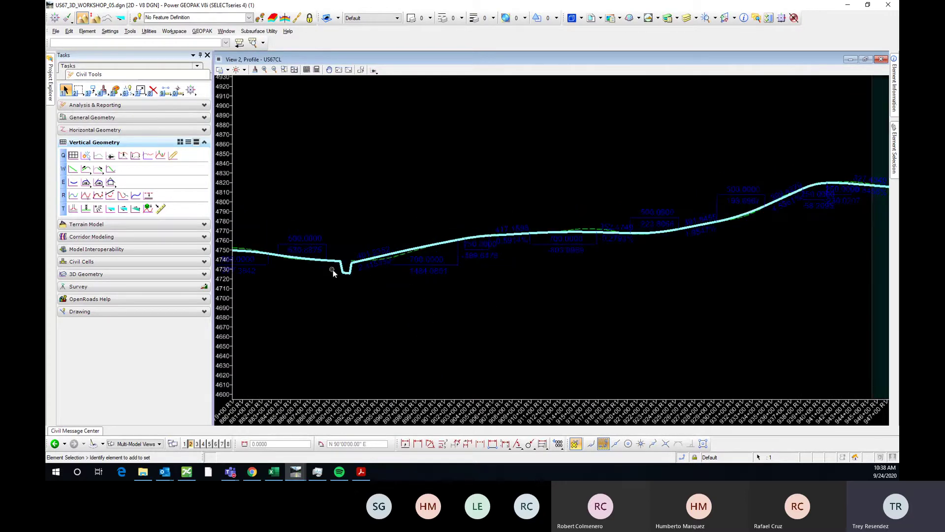
{"action": "scroll", "coordinate": [521, 285], "scroll_direction": "down", "scroll_amount": 4}
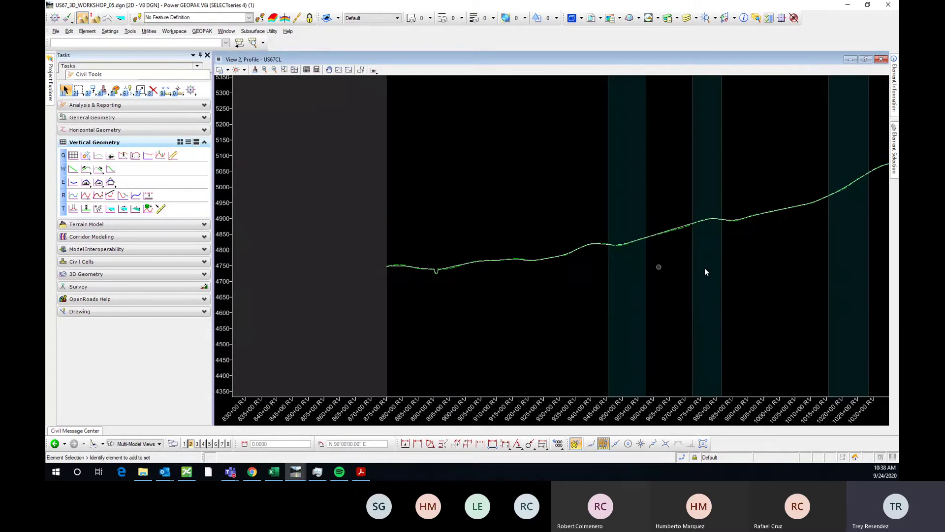
{"action": "scroll", "coordinate": [571, 258], "scroll_direction": "down", "scroll_amount": 3}
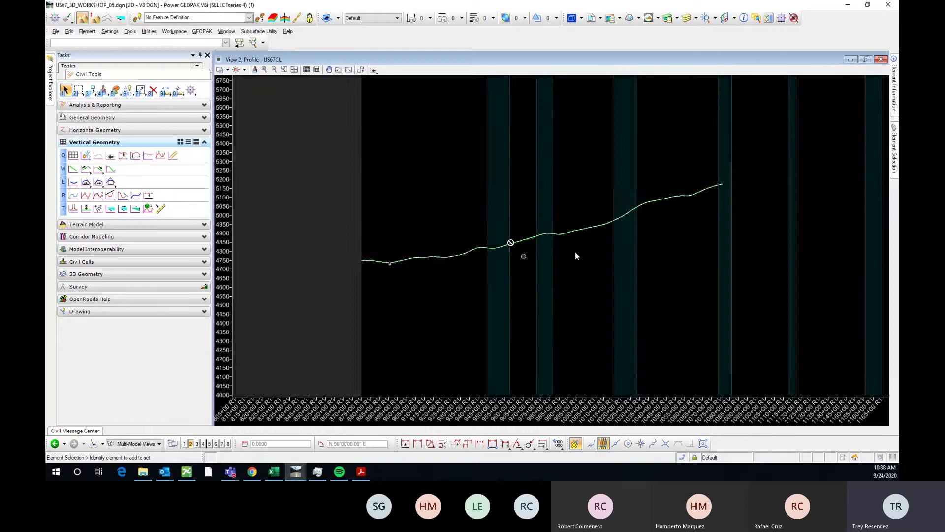
{"action": "scroll", "coordinate": [571, 256], "scroll_direction": "up", "scroll_amount": 3}
{"action": "scroll", "coordinate": [534, 244], "scroll_direction": "down", "scroll_amount": 1}
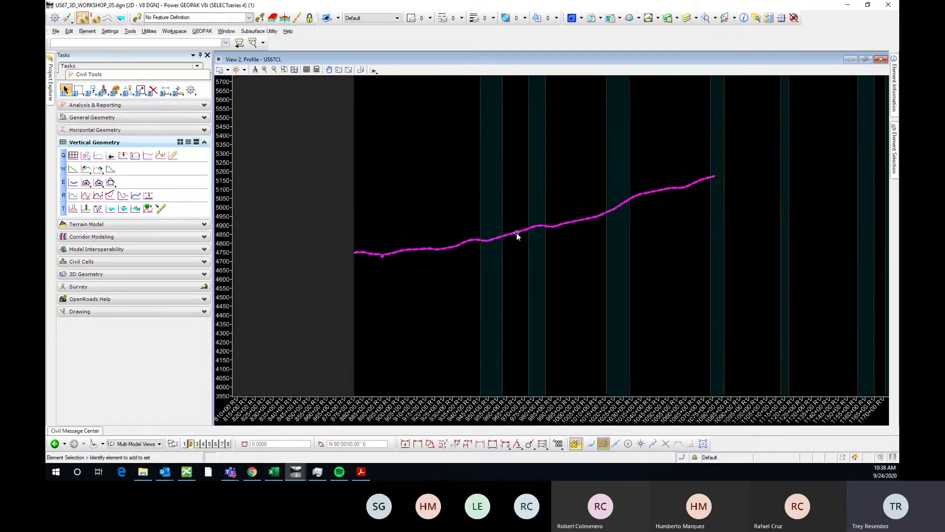
{"action": "scroll", "coordinate": [516, 232], "scroll_direction": "up", "scroll_amount": 4}
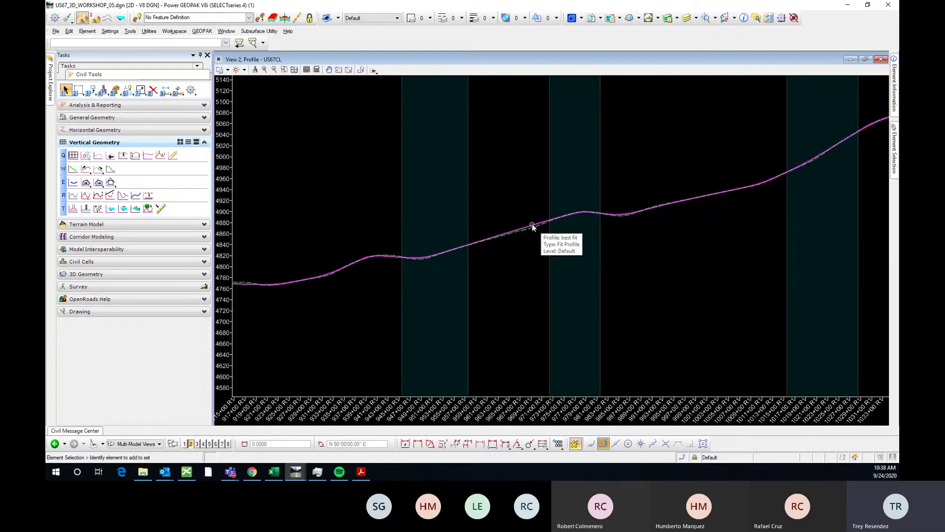
{"action": "scroll", "coordinate": [608, 276], "scroll_direction": "down", "scroll_amount": 2}
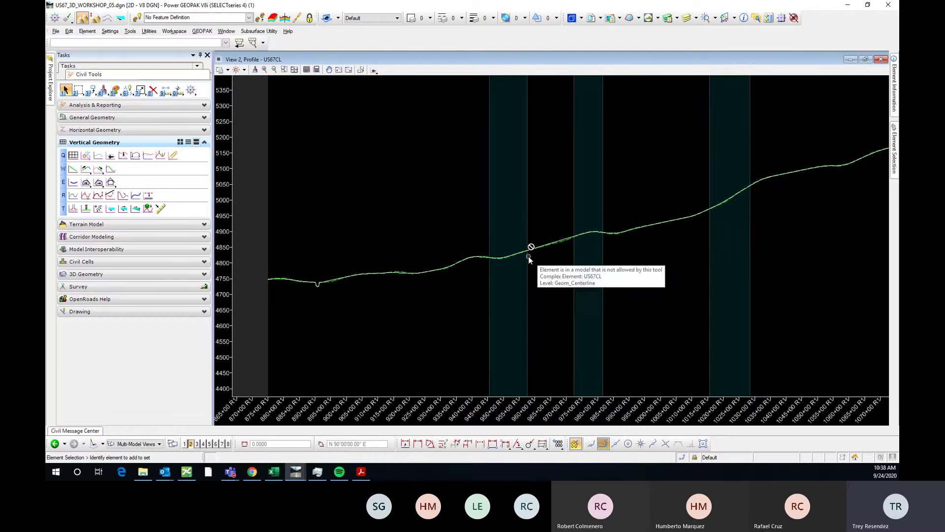
{"action": "scroll", "coordinate": [522, 254], "scroll_direction": "down", "scroll_amount": 1}
{"action": "scroll", "coordinate": [515, 252], "scroll_direction": "up", "scroll_amount": 1}
{"action": "scroll", "coordinate": [514, 252], "scroll_direction": "up", "scroll_amount": 1}
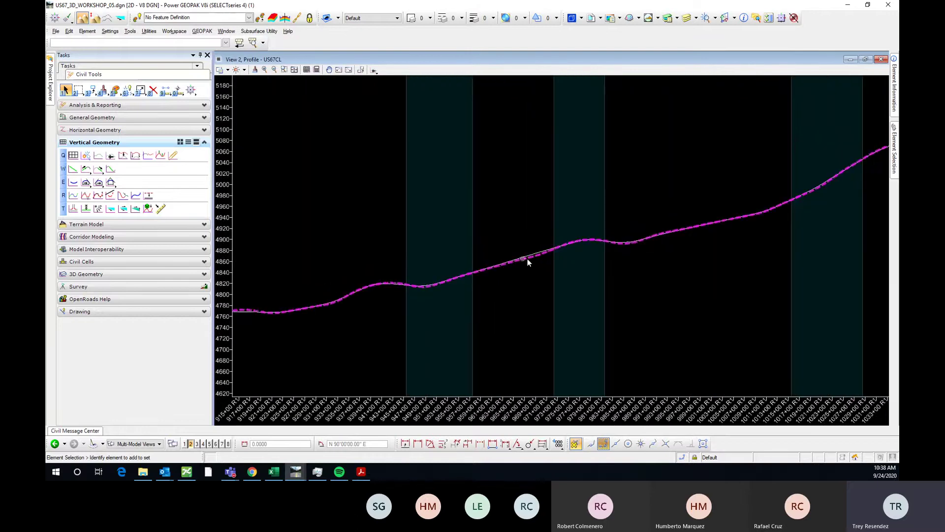
{"action": "scroll", "coordinate": [527, 259], "scroll_direction": "up", "scroll_amount": 1}
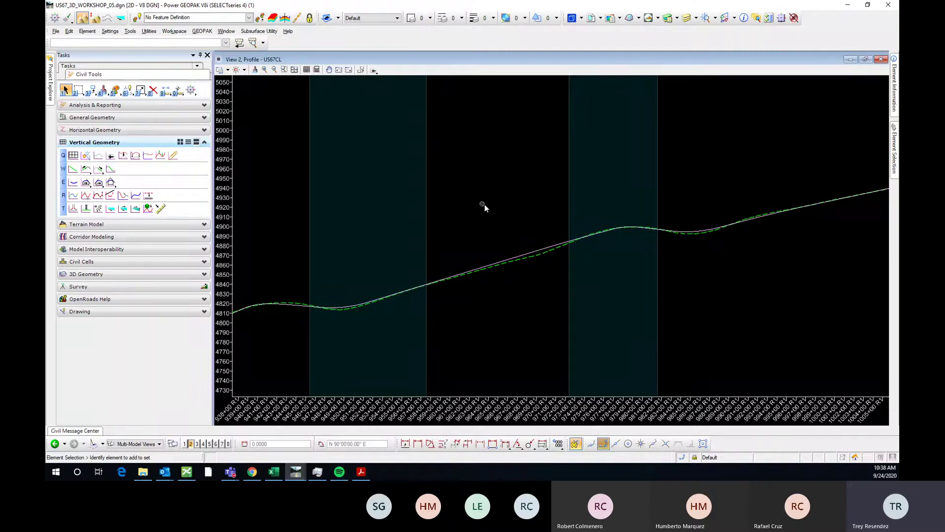
- Examine the best fit profile against the existing ground over the full alignment and closely around station 950+00
{"action": "scroll", "coordinate": [485, 205], "scroll_direction": "down", "scroll_amount": 5}
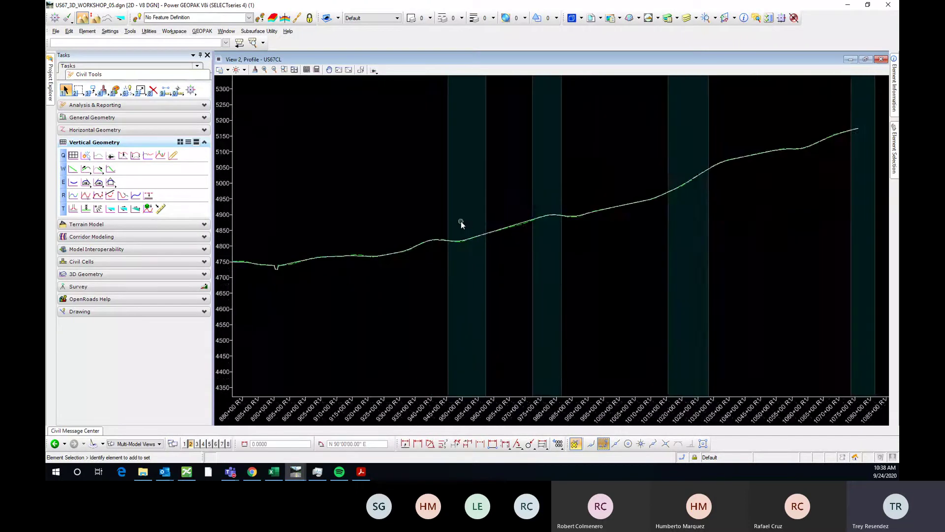
{"action": "scroll", "coordinate": [461, 224], "scroll_direction": "up", "scroll_amount": 2}
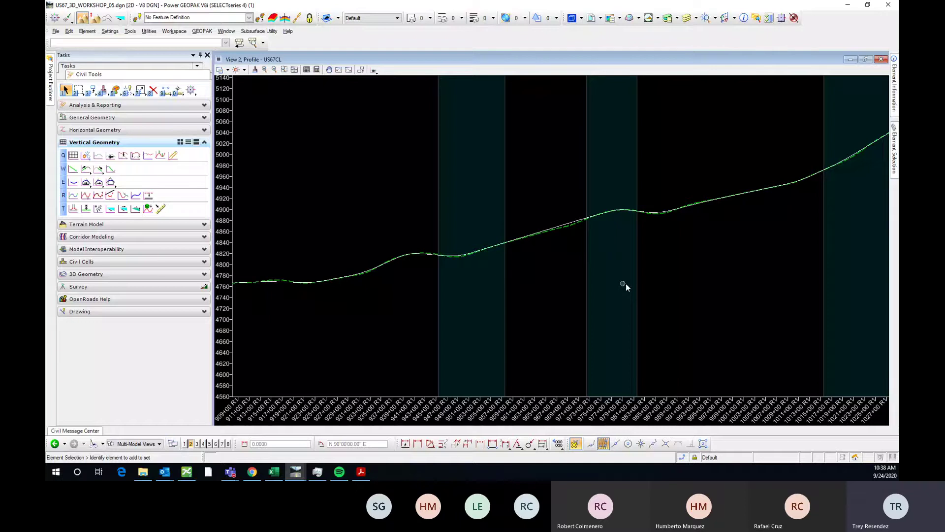
{"action": "scroll", "coordinate": [623, 284], "scroll_direction": "down", "scroll_amount": 2}
{"action": "scroll", "coordinate": [516, 272], "scroll_direction": "down", "scroll_amount": 2}
{"action": "scroll", "coordinate": [625, 254], "scroll_direction": "up", "scroll_amount": 2}
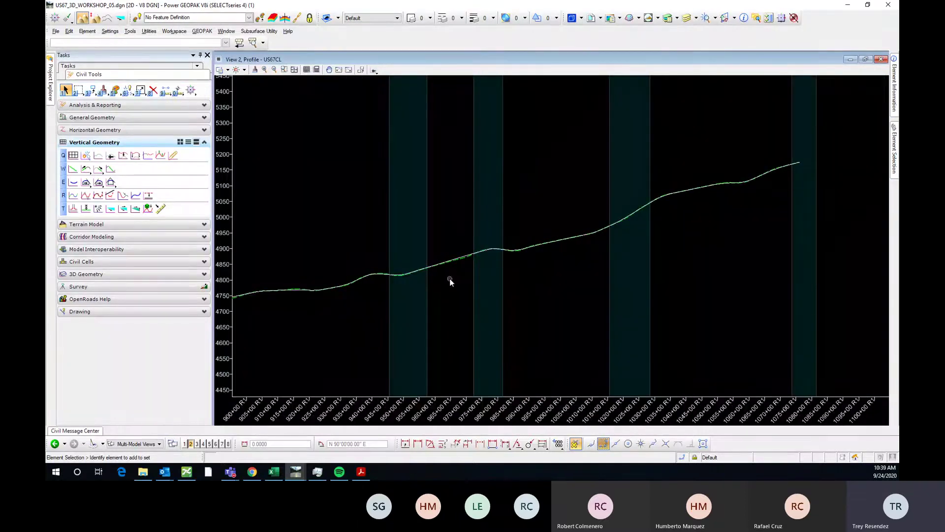
{"action": "scroll", "coordinate": [625, 246], "scroll_direction": "down", "scroll_amount": 2}
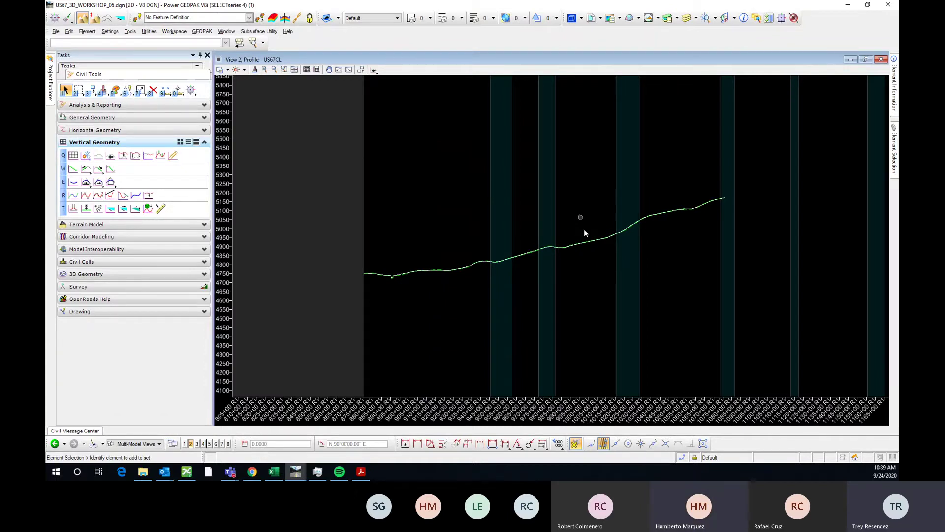
{"action": "scroll", "coordinate": [557, 232], "scroll_direction": "up", "scroll_amount": 3}
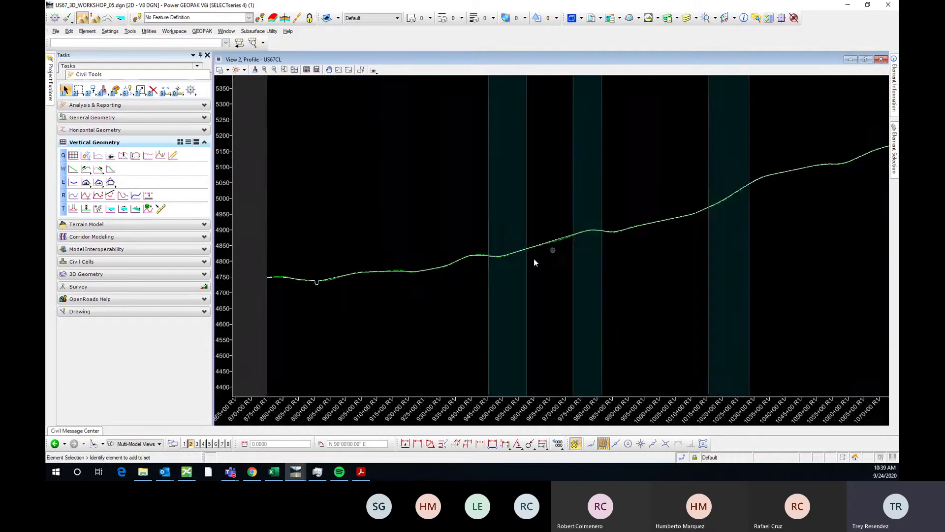
{"action": "scroll", "coordinate": [537, 262], "scroll_direction": "down", "scroll_amount": 3}
{"action": "scroll", "coordinate": [550, 257], "scroll_direction": "up", "scroll_amount": 2}
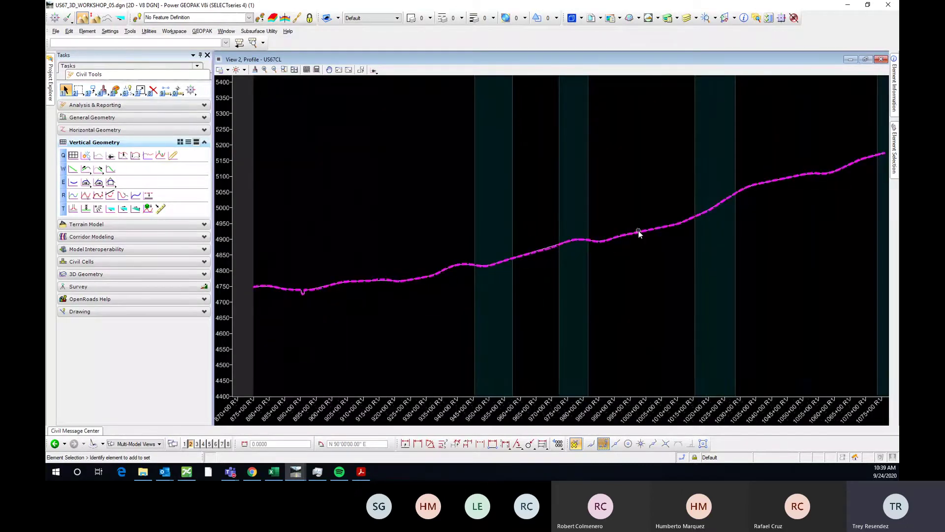
{"action": "scroll", "coordinate": [498, 267], "scroll_direction": "up", "scroll_amount": 5}
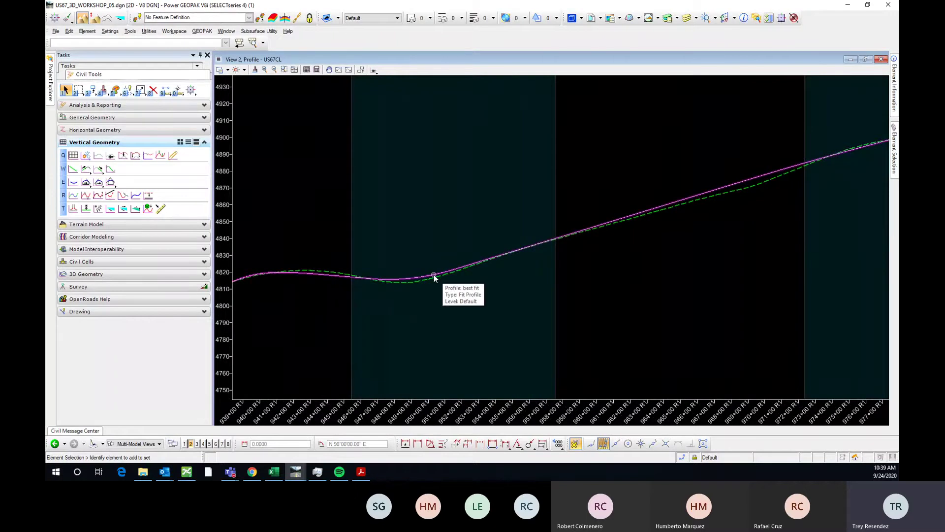
{"action": "scroll", "coordinate": [586, 242], "scroll_direction": "down", "scroll_amount": 5}
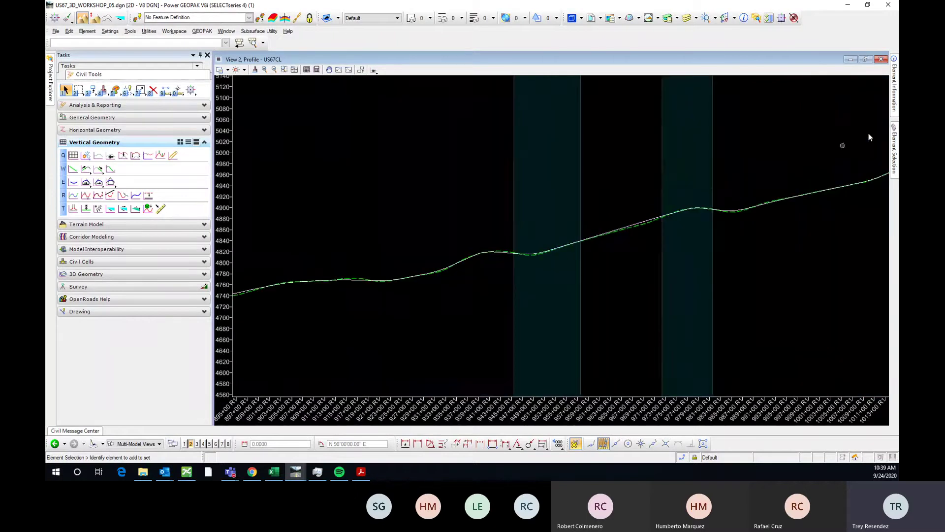
- Restore the US67CL profile view to a smaller window, move it aside, and reopen View 1, View 3 and View 4
{"action": "left_click", "coordinate": [865, 60]}
{"action": "scroll", "coordinate": [727, 194], "scroll_direction": "down", "scroll_amount": 3}
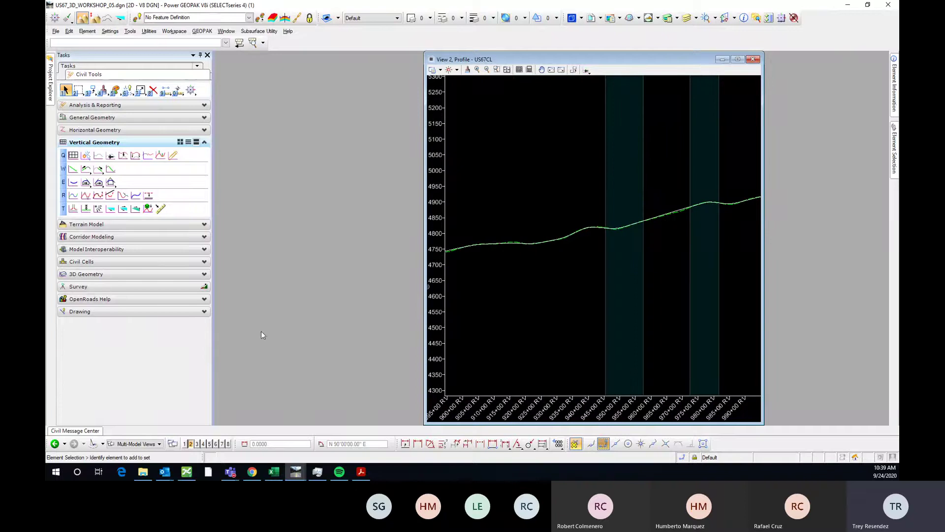
{"action": "left_click_drag", "start_coordinate": [655, 58], "coordinate": [778, 59]}
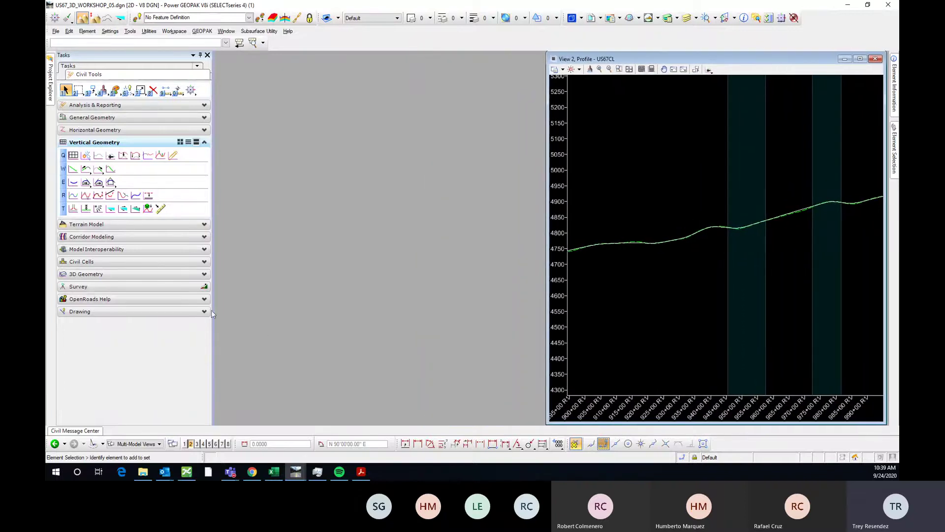
{"action": "left_click", "coordinate": [185, 443]}
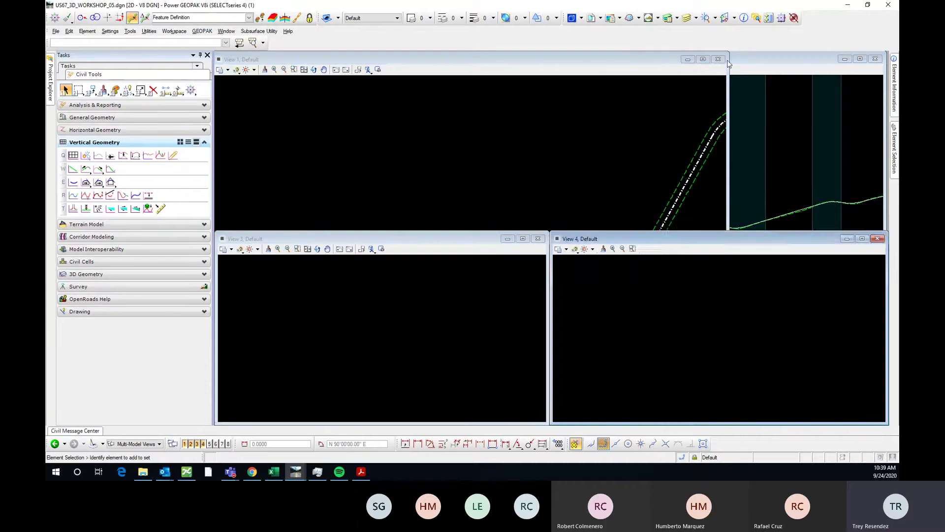
- Close View 4 and View 3, narrow View 1 and arrange it side by side with the US67CL profile view
{"action": "left_click", "coordinate": [879, 239]}
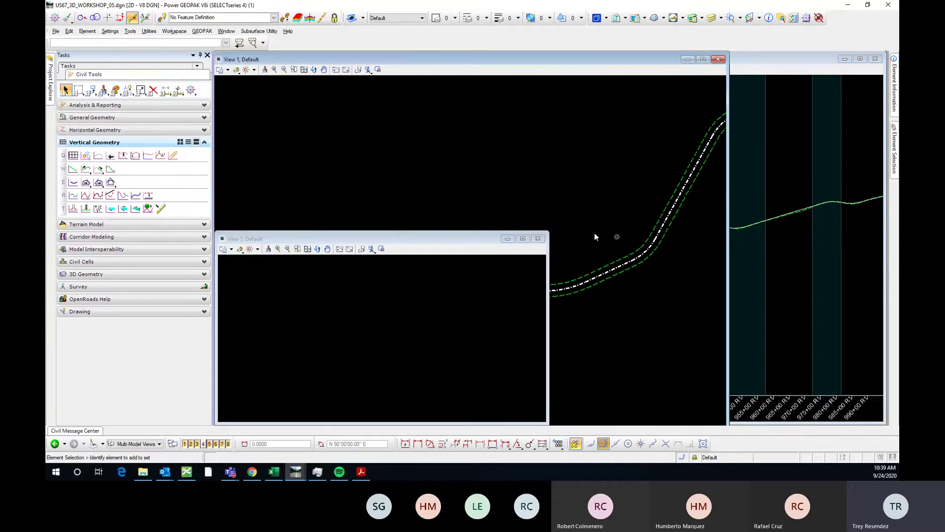
{"action": "left_click", "coordinate": [538, 239]}
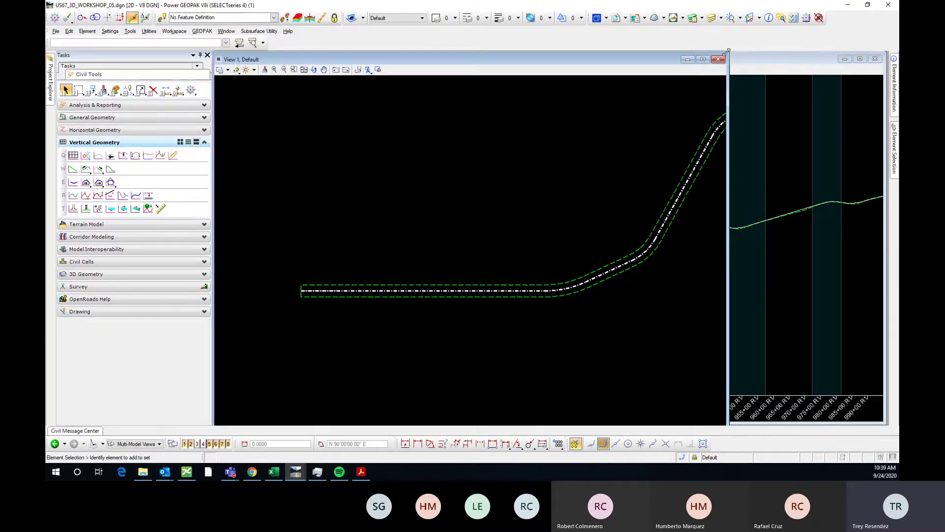
{"action": "left_click_drag", "start_coordinate": [728, 50], "coordinate": [544, 52]}
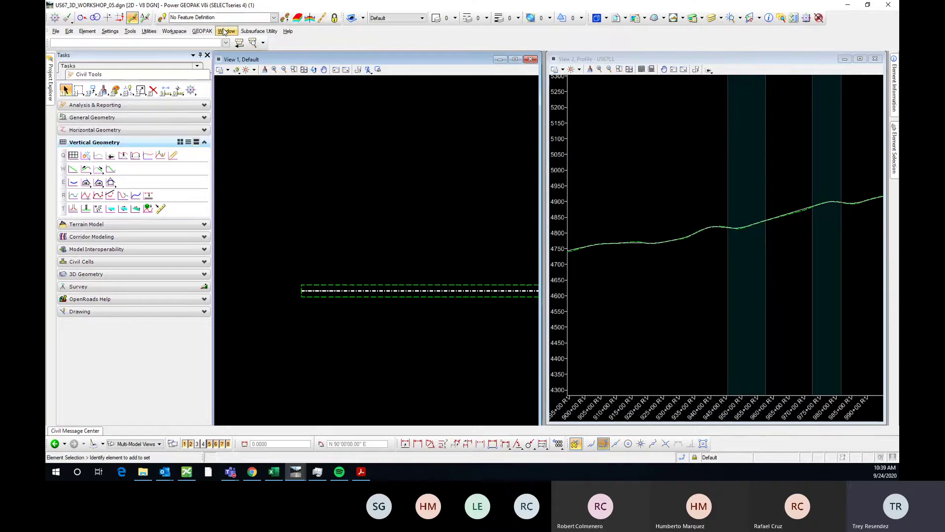
{"action": "left_click", "coordinate": [224, 32]}
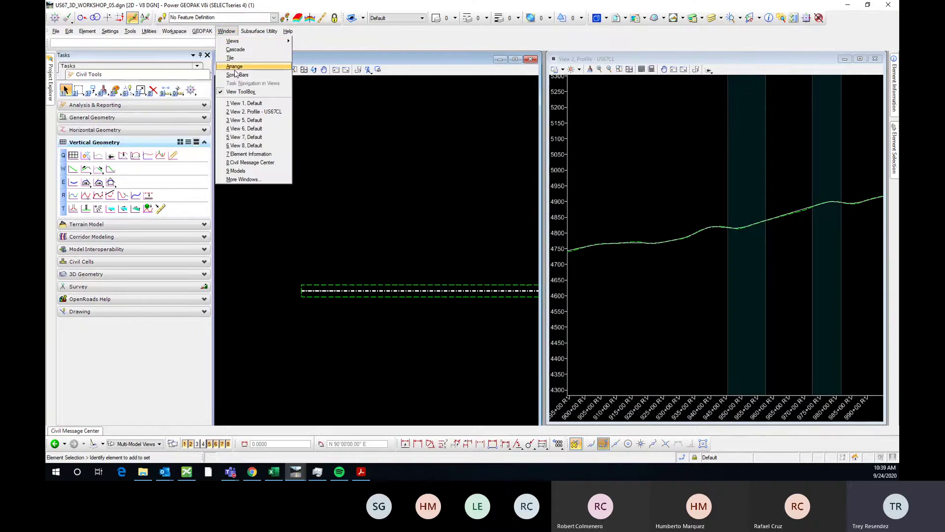
{"action": "left_click", "coordinate": [234, 67]}
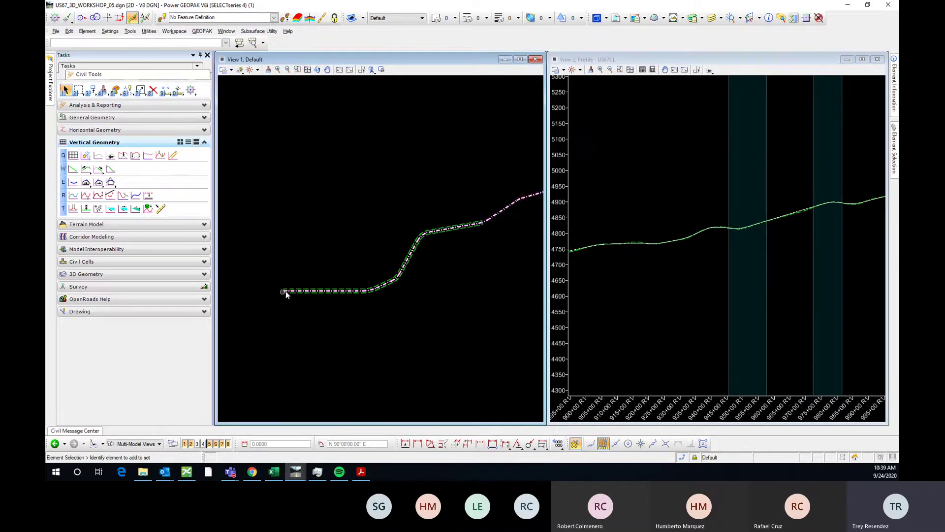
{"action": "scroll", "coordinate": [284, 292], "scroll_direction": "up", "scroll_amount": 5}
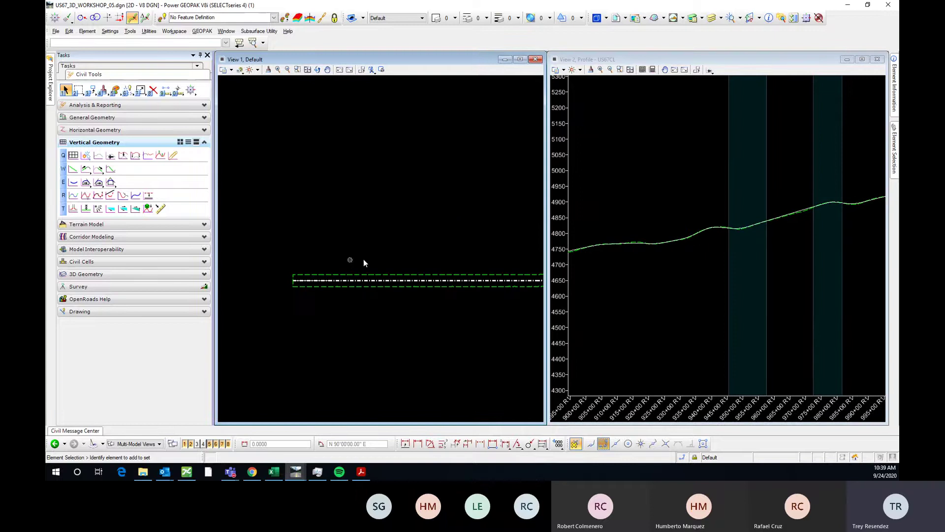
{"action": "scroll", "coordinate": [673, 237], "scroll_direction": "down", "scroll_amount": 2}
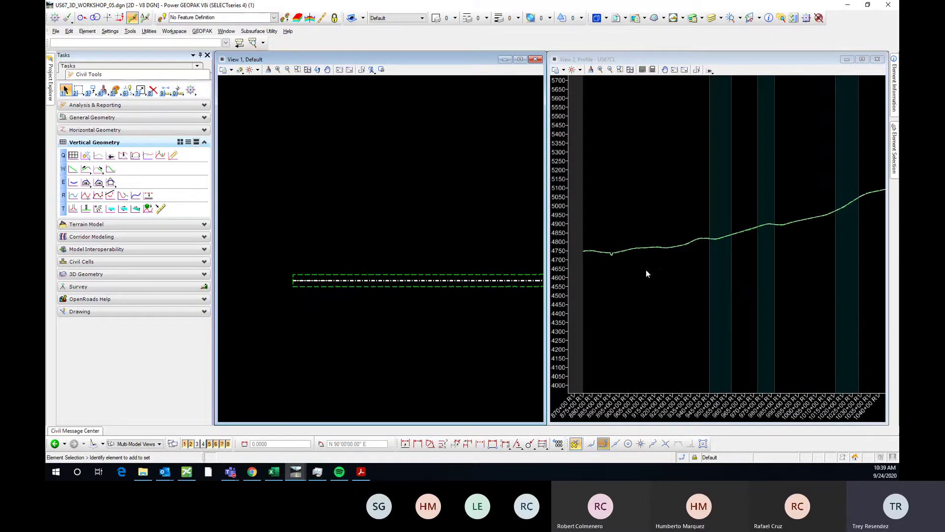
- Switch to Adobe Acrobat Reader and examine the existing and proposed typical sections in US67_Presidio_TYP.pdf at 100% zoom
{"action": "left_click", "coordinate": [362, 473]}
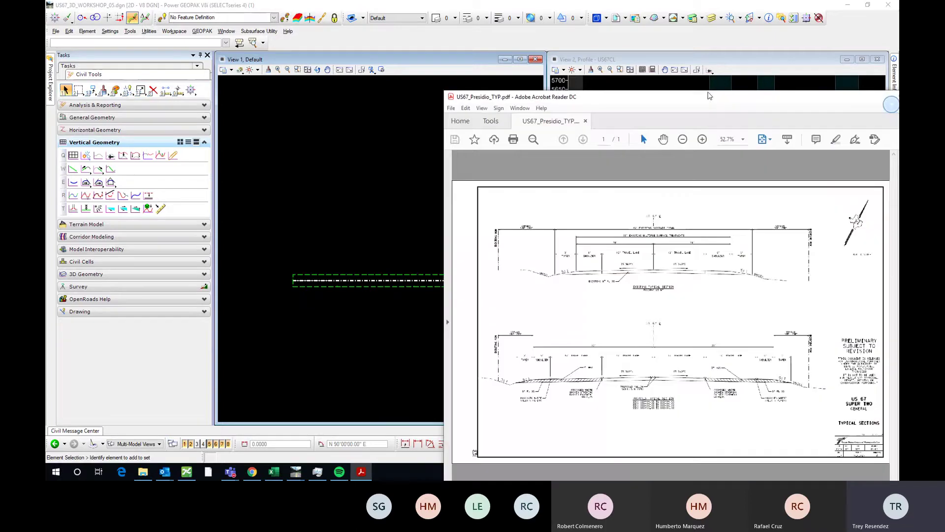
{"action": "left_click_drag", "start_coordinate": [727, 95], "coordinate": [498, 27]}
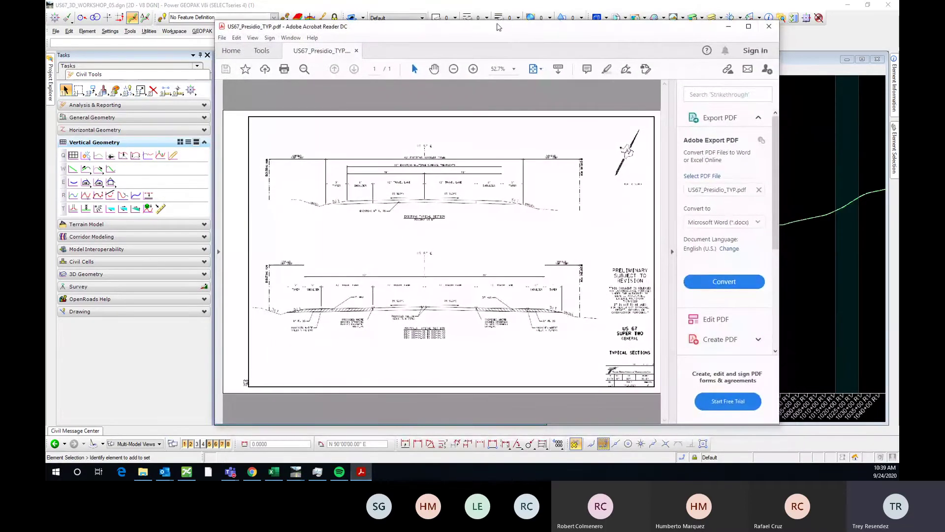
{"action": "left_click", "coordinate": [749, 27]}
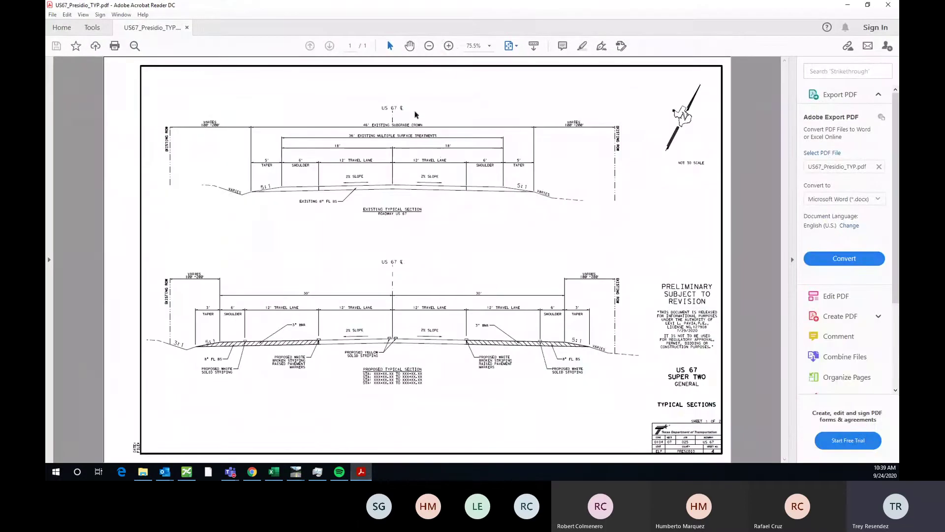
{"action": "left_click", "coordinate": [449, 45]}
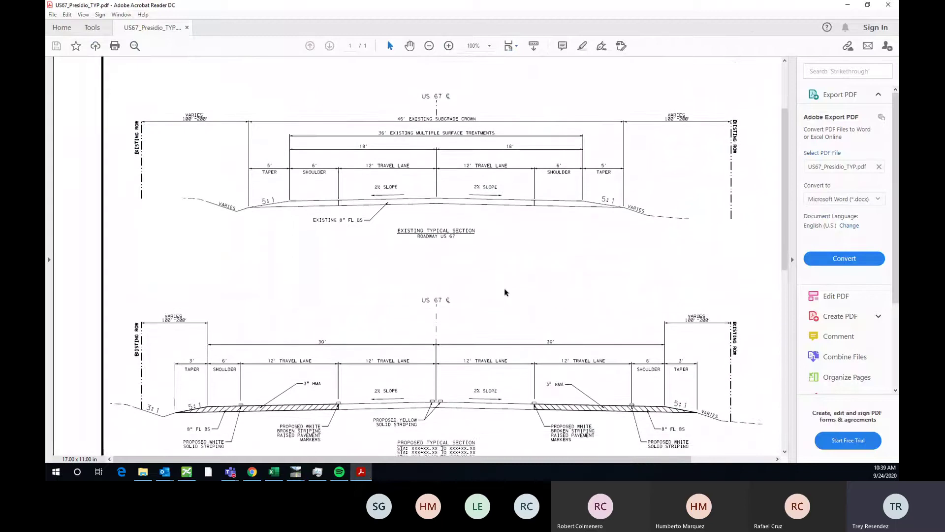
{"action": "scroll", "coordinate": [507, 294], "scroll_direction": "down", "scroll_amount": 3}
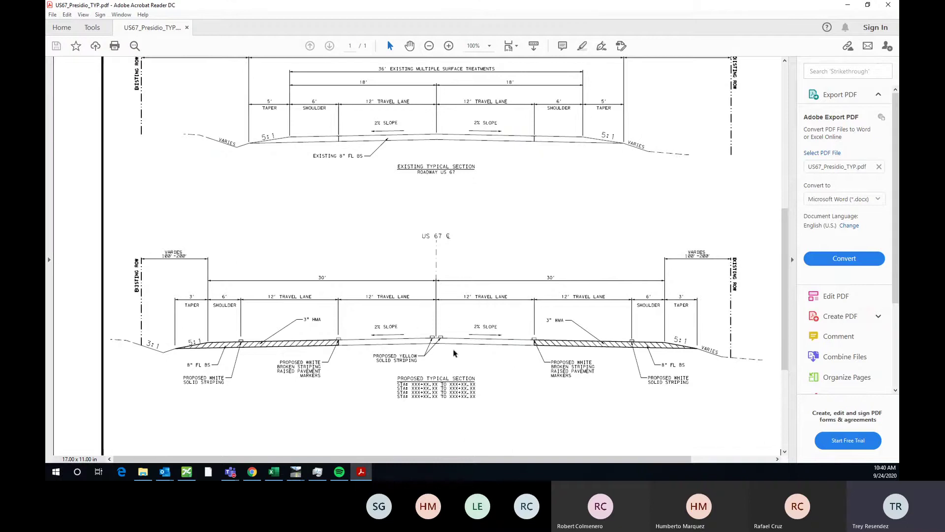
{"action": "left_click_drag", "start_coordinate": [553, 9], "coordinate": [898, 67]}
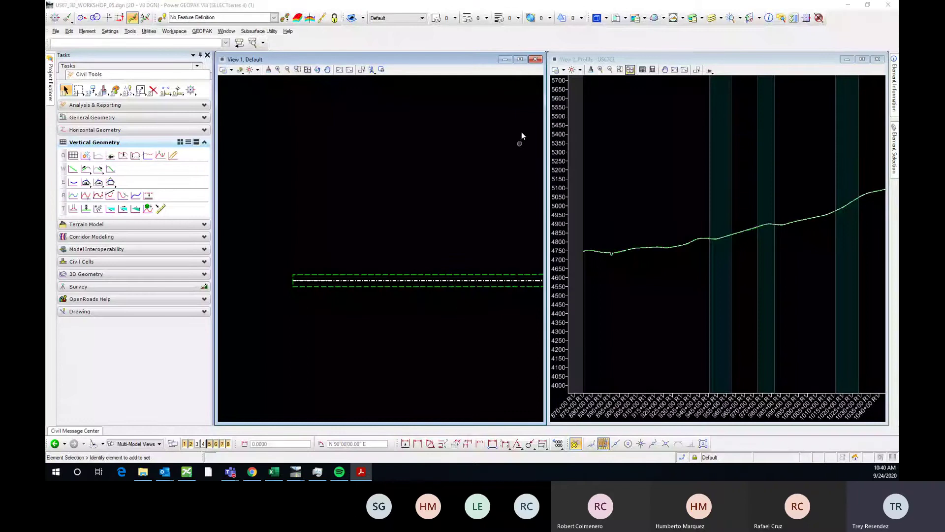
- Back in Power GEOPAK, set the best fit profile as the active profile of US67CL and close the profile view
{"action": "left_click", "coordinate": [521, 62]}
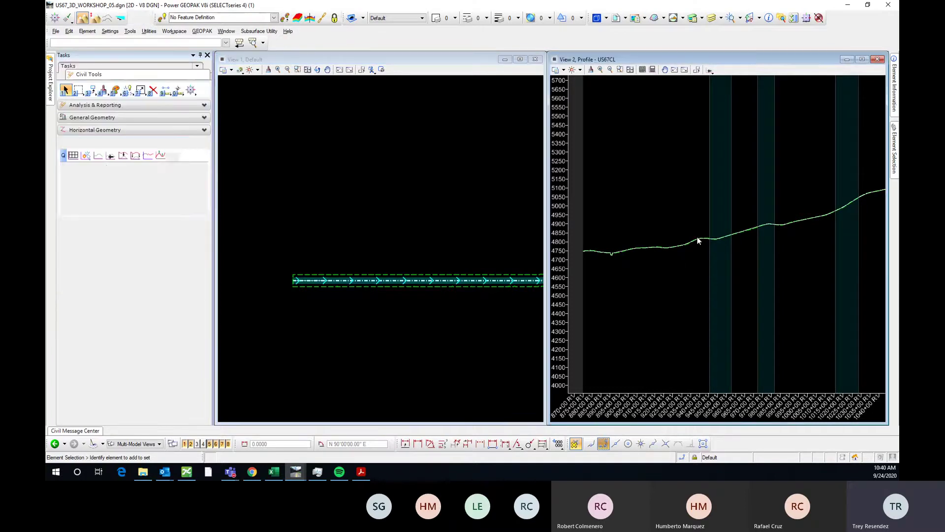
{"action": "scroll", "coordinate": [687, 243], "scroll_direction": "up", "scroll_amount": 2}
{"action": "scroll", "coordinate": [687, 243], "scroll_direction": "up", "scroll_amount": 5}
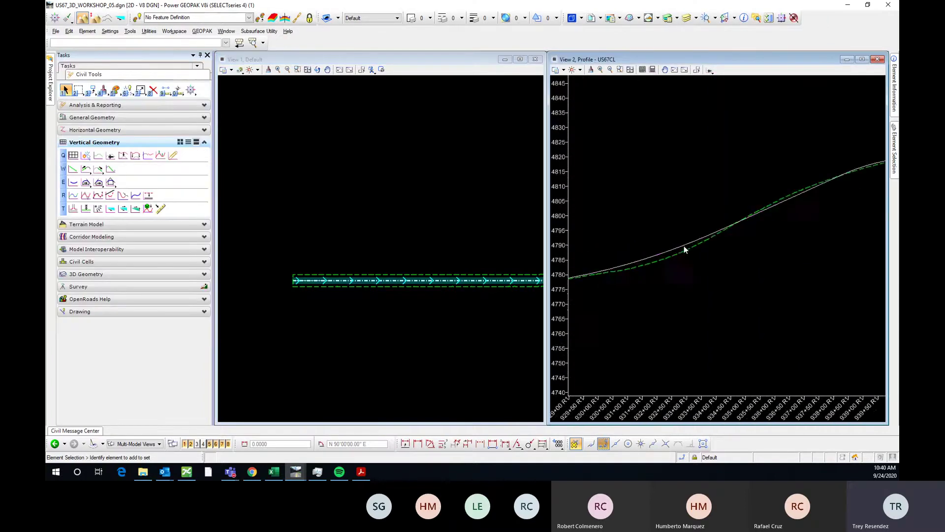
{"action": "mouse_move", "coordinate": [689, 244]}
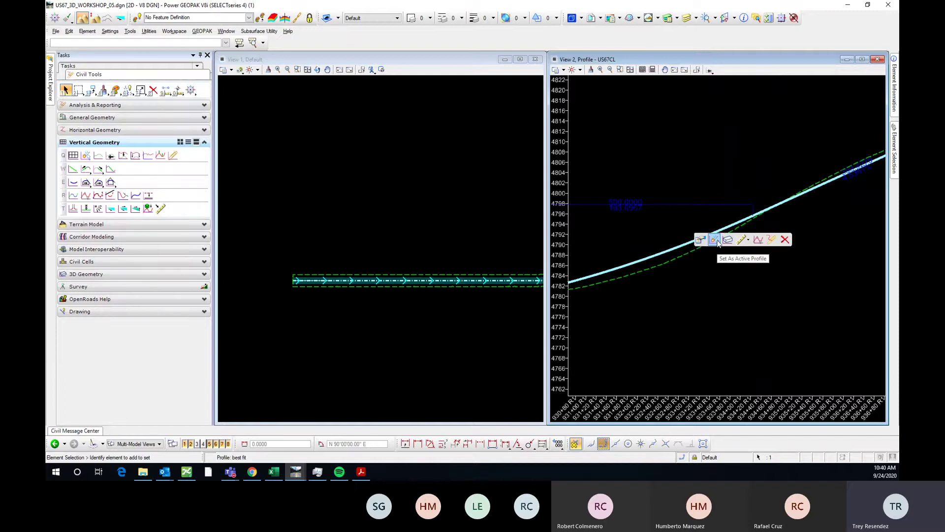
{"action": "left_click", "coordinate": [715, 240]}
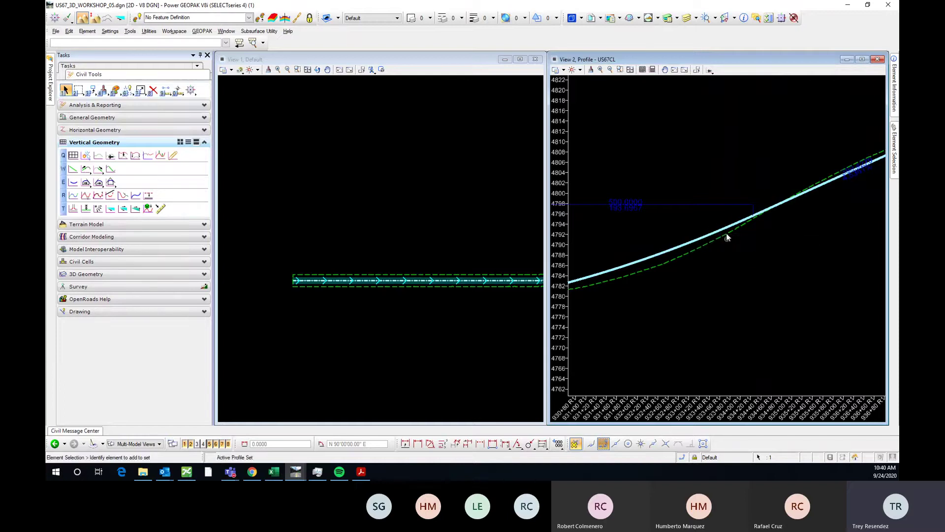
{"action": "mouse_move", "coordinate": [697, 241]}
{"action": "scroll", "coordinate": [739, 258], "scroll_direction": "down", "scroll_amount": 2}
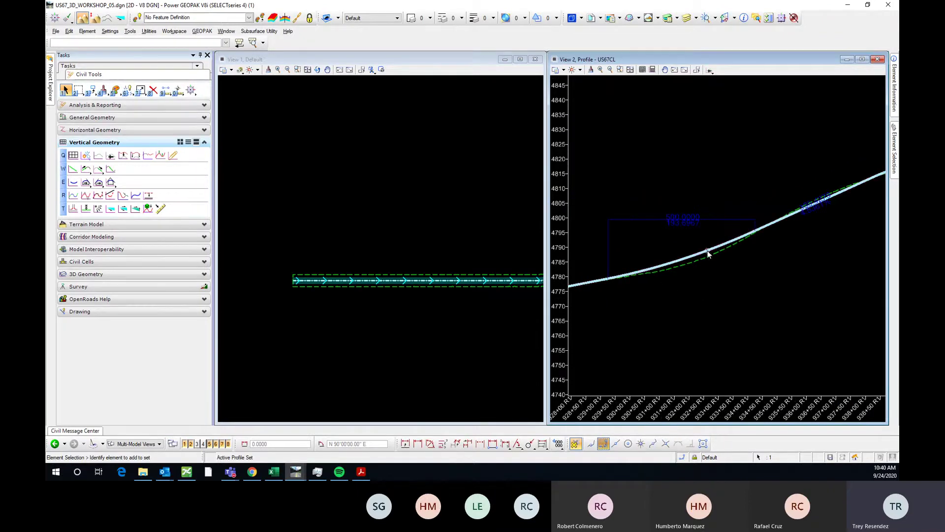
{"action": "left_click", "coordinate": [877, 60]}
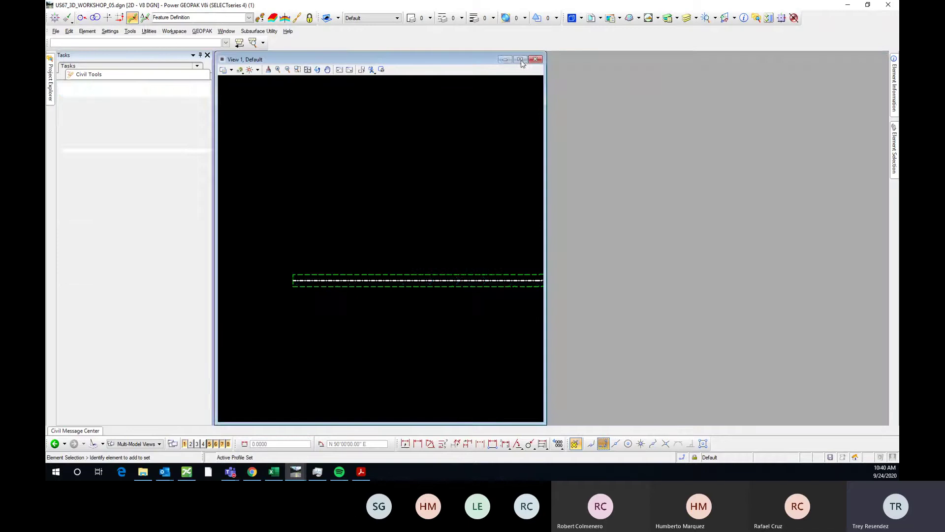
- Assign the linear geometry feature definition Geom_Centerline to the US67CL alignment in the plan view
{"action": "scroll", "coordinate": [395, 279], "scroll_direction": "up", "scroll_amount": 1}
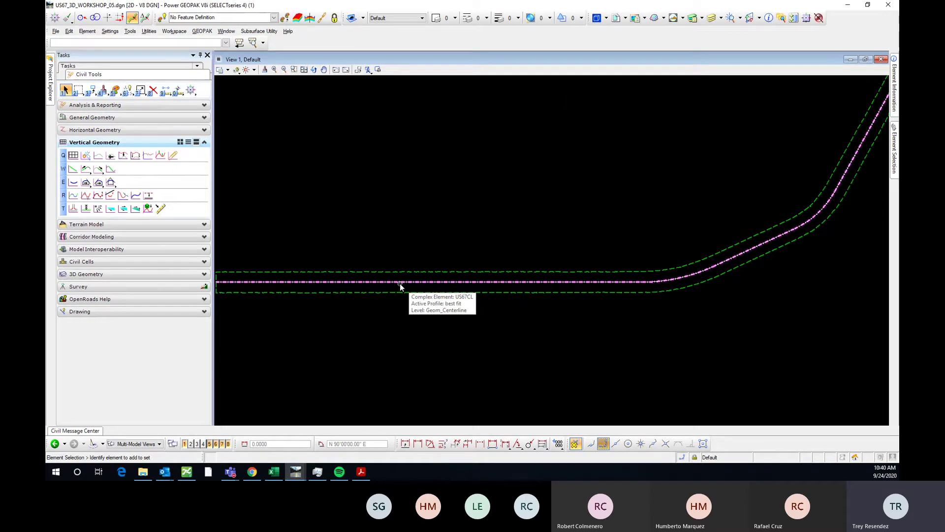
{"action": "left_click", "coordinate": [399, 283]}
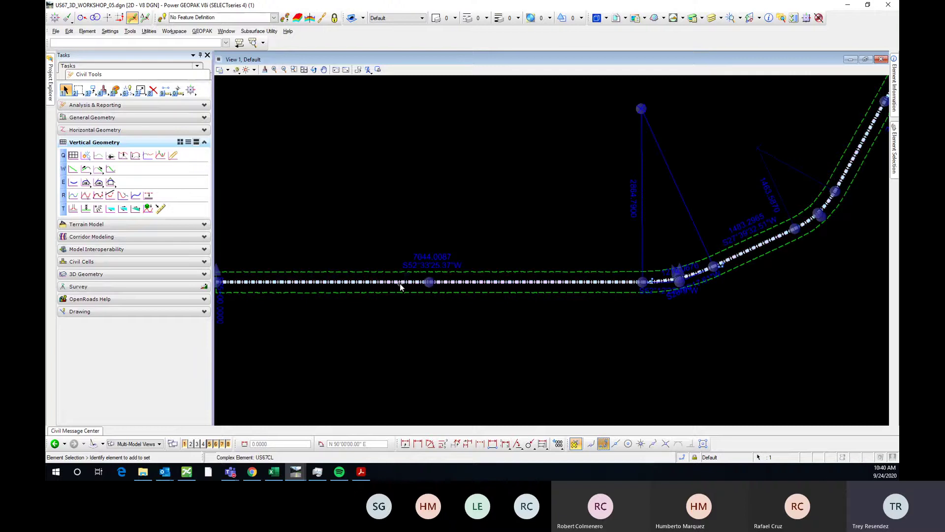
{"action": "left_click", "coordinate": [412, 281]}
{"action": "left_click", "coordinate": [523, 255]}
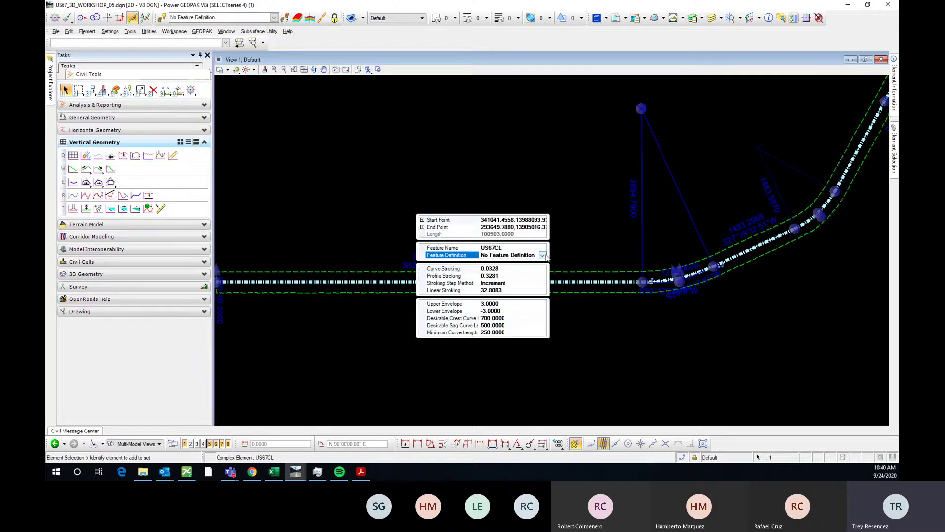
{"action": "left_click", "coordinate": [542, 255]}
{"action": "left_click", "coordinate": [485, 277]}
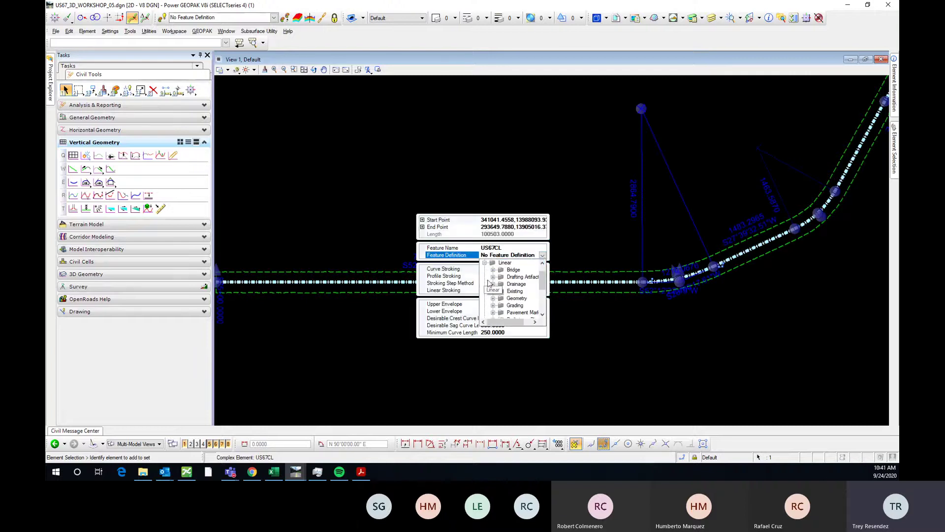
{"action": "left_click", "coordinate": [494, 298]}
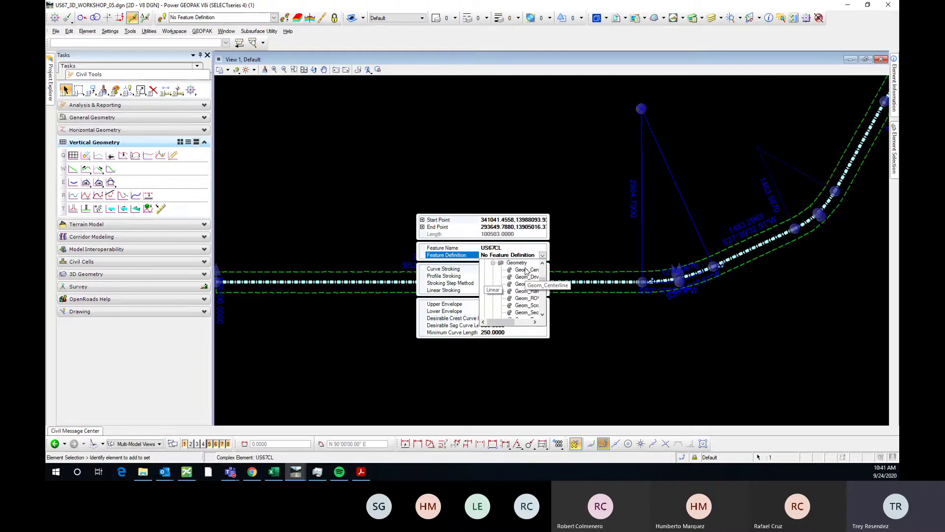
{"action": "left_click", "coordinate": [524, 268]}
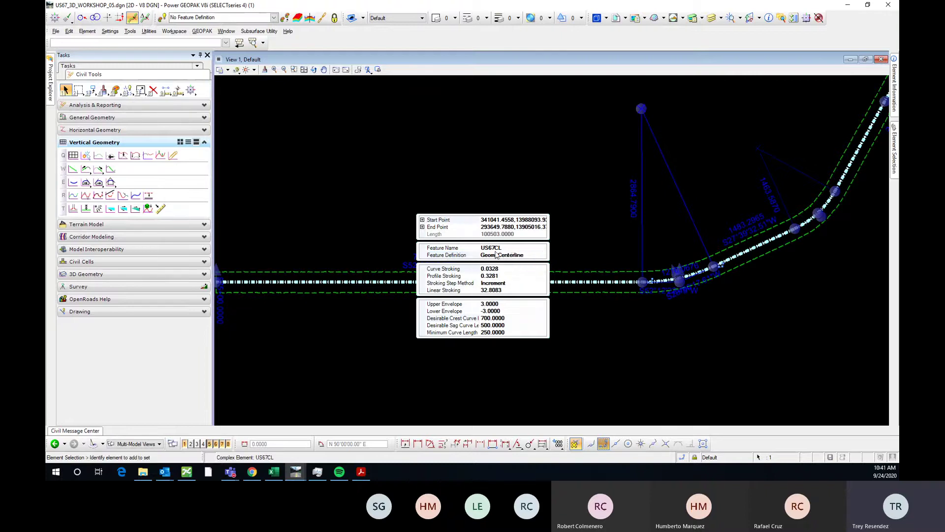
{"action": "left_click", "coordinate": [595, 234]}
- Open the Create Template editor from the corridor modeling tools and widen its template library list
{"action": "scroll", "coordinate": [542, 300], "scroll_direction": "down", "scroll_amount": 4}
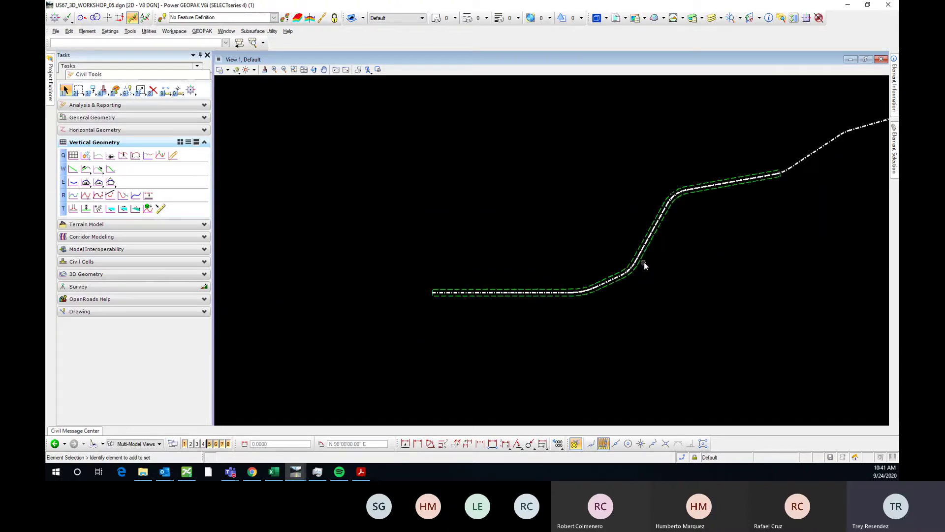
{"action": "scroll", "coordinate": [645, 261], "scroll_direction": "up", "scroll_amount": 2}
{"action": "scroll", "coordinate": [627, 208], "scroll_direction": "down", "scroll_amount": 2}
{"action": "scroll", "coordinate": [533, 211], "scroll_direction": "up", "scroll_amount": 2}
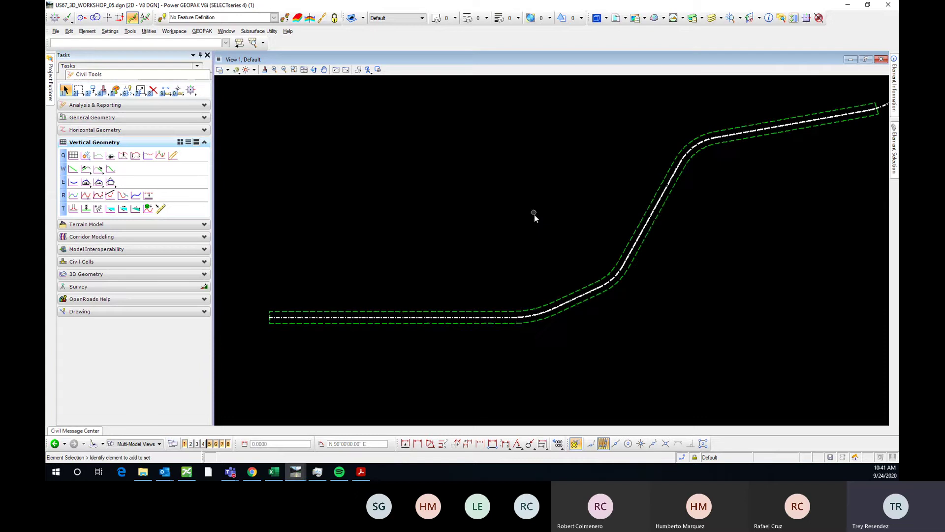
{"action": "left_click", "coordinate": [157, 237]}
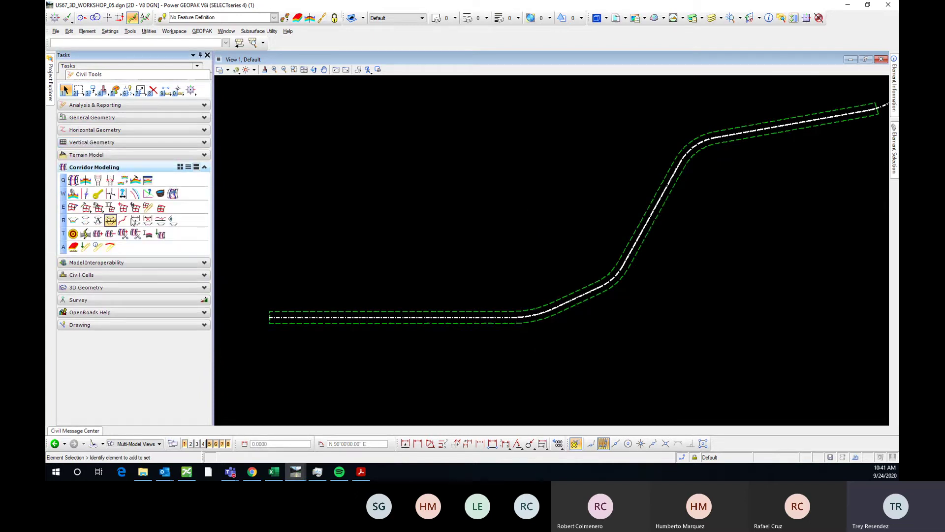
{"action": "left_click", "coordinate": [136, 180]}
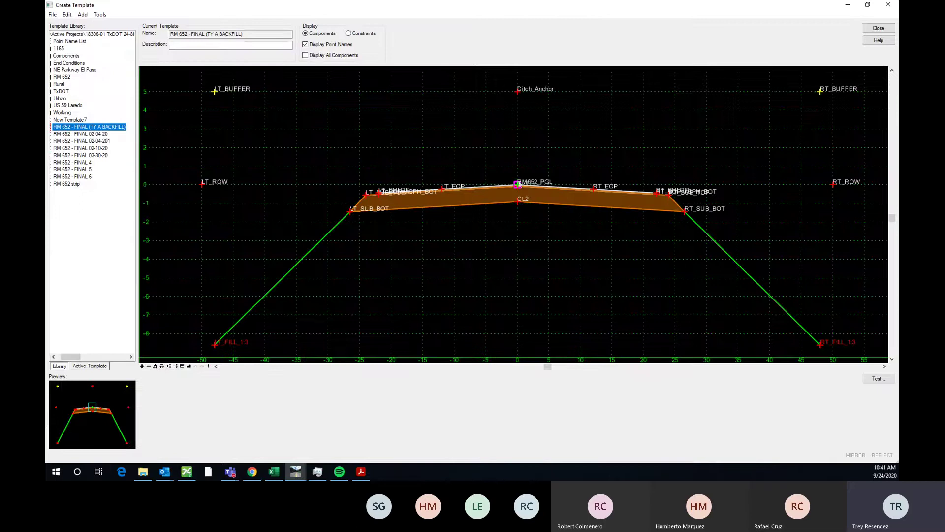
{"action": "scroll", "coordinate": [444, 148], "scroll_direction": "down", "scroll_amount": 1}
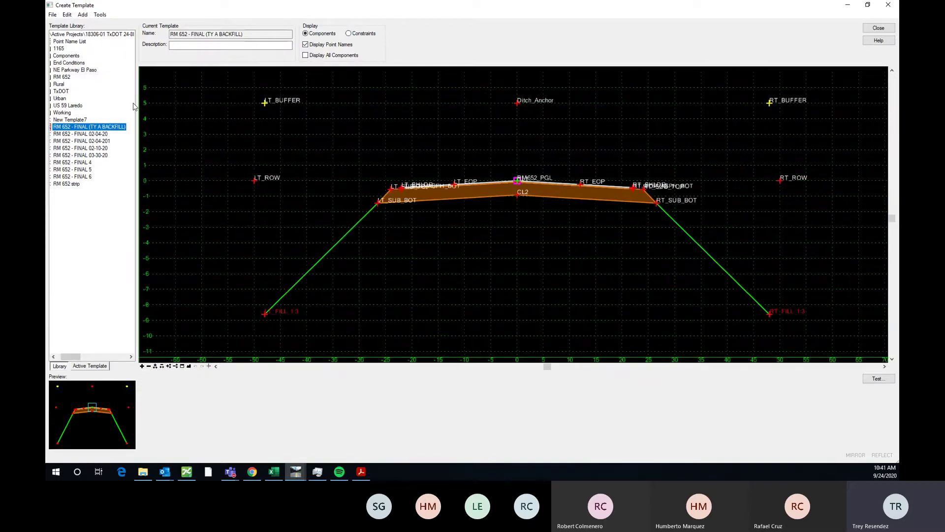
{"action": "left_click_drag", "start_coordinate": [136, 103], "coordinate": [225, 113]}
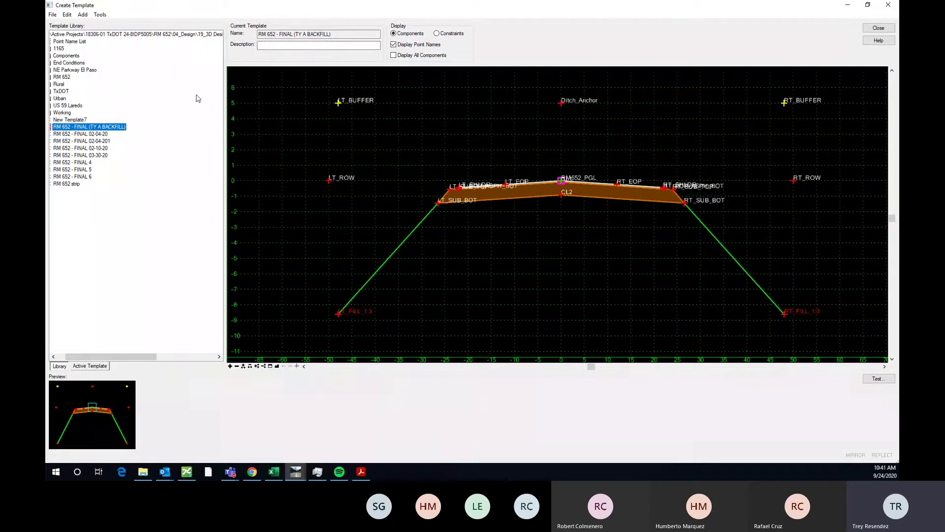
- Create a new template library named US67.itl in the workshop's OMEGA folder
{"action": "left_click", "coordinate": [53, 15]}
{"action": "mouse_move", "coordinate": [92, 27]}
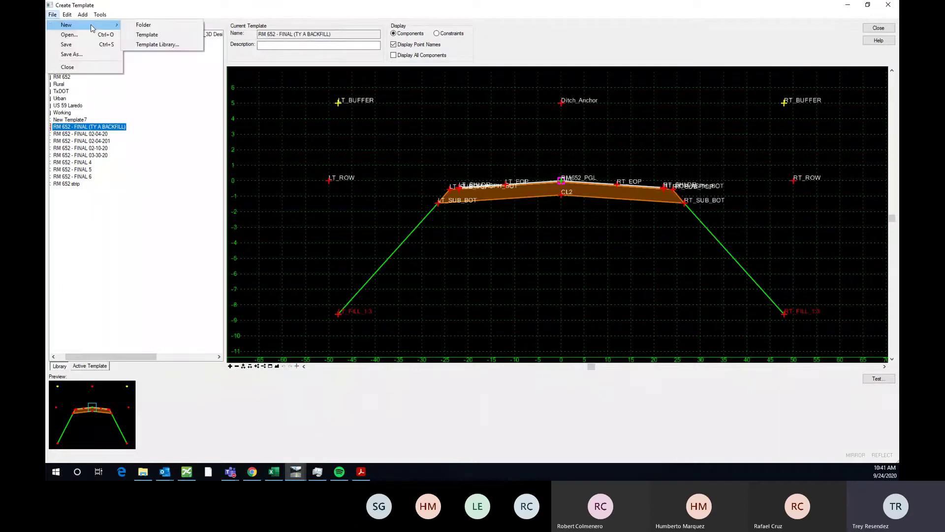
{"action": "left_click", "coordinate": [165, 44]}
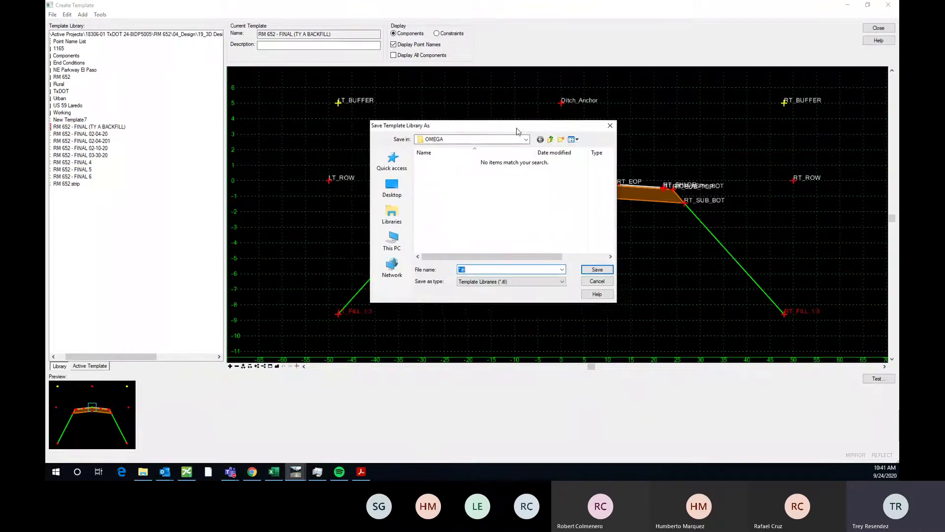
{"action": "left_click", "coordinate": [556, 135]}
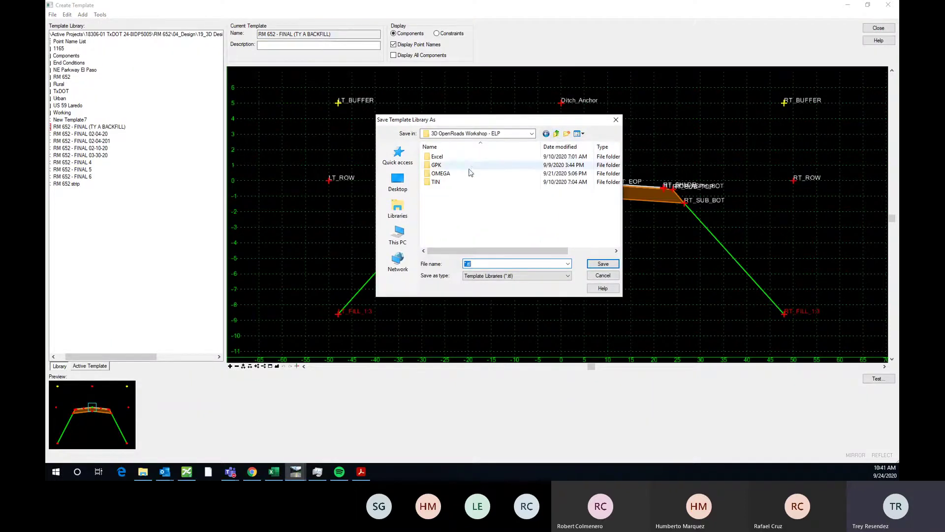
{"action": "double_click", "coordinate": [504, 174]}
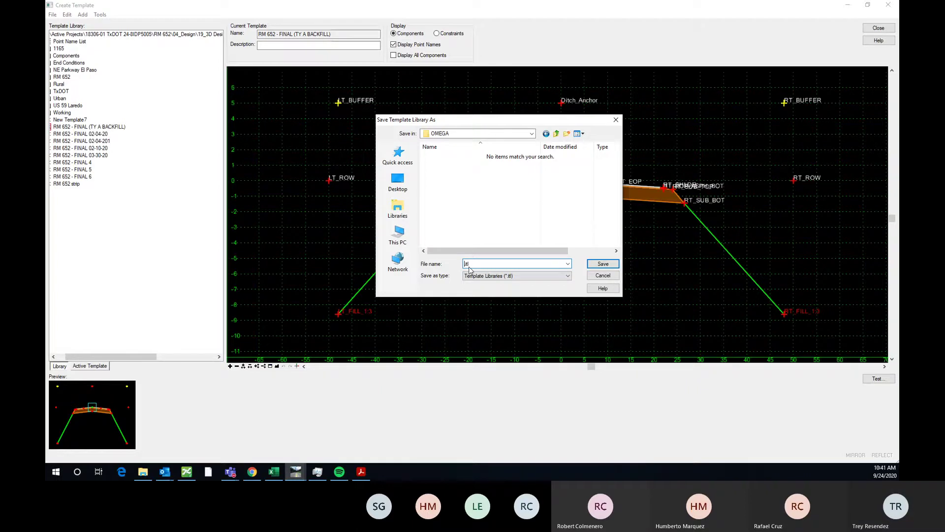
{"action": "type", "text": "TR"}
{"action": "key", "text": "Return"}
{"action": "double_click", "coordinate": [152, 35]}
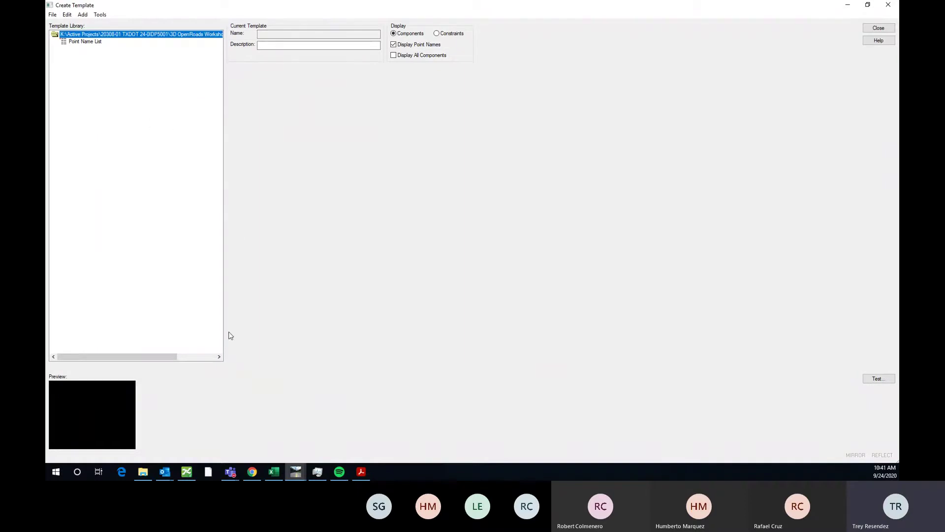
{"action": "left_click_drag", "start_coordinate": [158, 358], "coordinate": [133, 363]}
- Add a new template named US67 at the root of the new template library
{"action": "right_click", "coordinate": [114, 35]}
{"action": "mouse_move", "coordinate": [176, 44]}
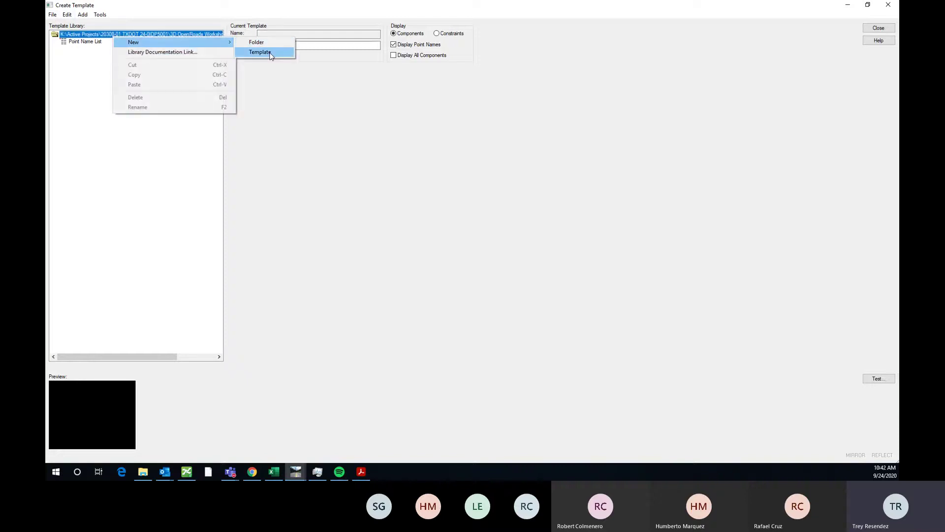
{"action": "left_click", "coordinate": [270, 52]}
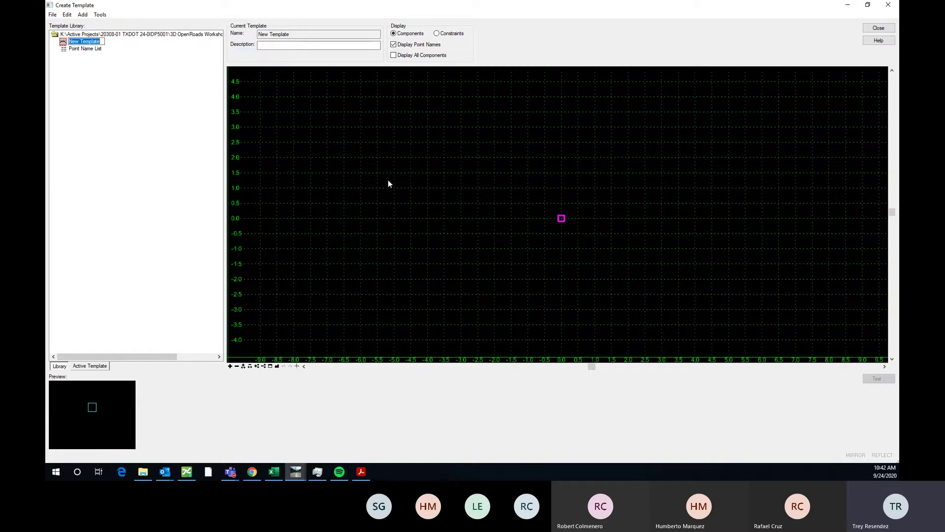
{"action": "scroll", "coordinate": [388, 180], "scroll_direction": "down", "scroll_amount": 3}
{"action": "scroll", "coordinate": [620, 182], "scroll_direction": "up", "scroll_amount": 1}
{"action": "scroll", "coordinate": [737, 219], "scroll_direction": "down", "scroll_amount": 1}
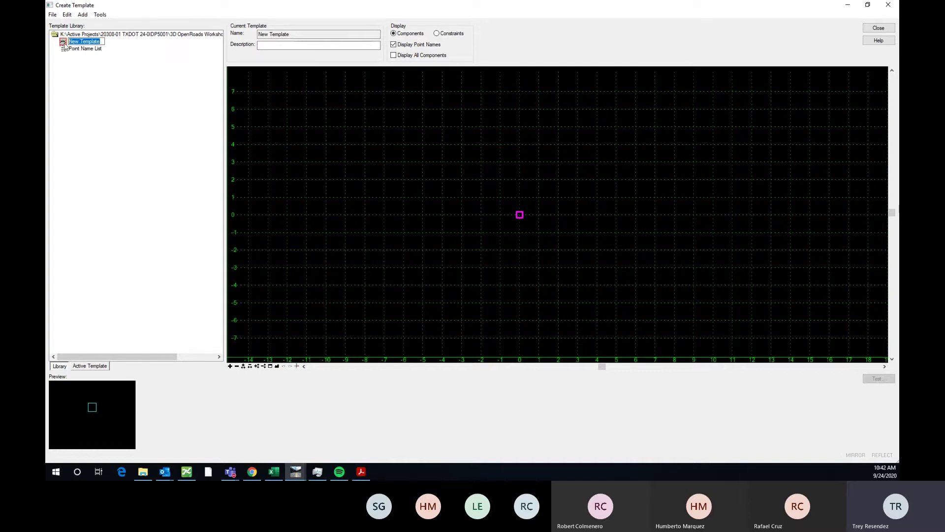
{"action": "type", "text": "US"}
{"action": "type", "text": "76"}
{"action": "key", "text": "BackSpace"}
{"action": "key", "text": "BackSpace"}
{"action": "type", "text": "67"}
{"action": "key", "text": "Return"}
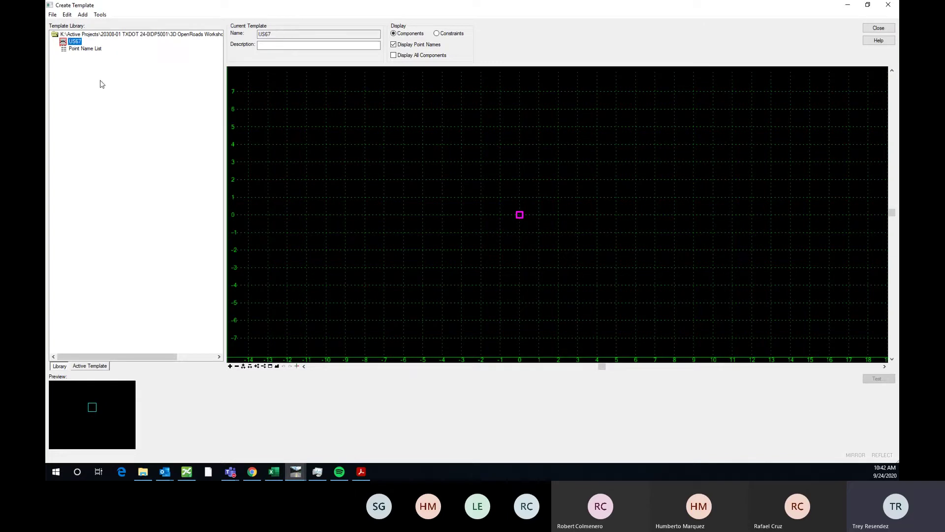
- Close the Create Template editor, saving the changes to the US67.itl library, and reopen the editor
{"action": "left_click", "coordinate": [881, 29]}
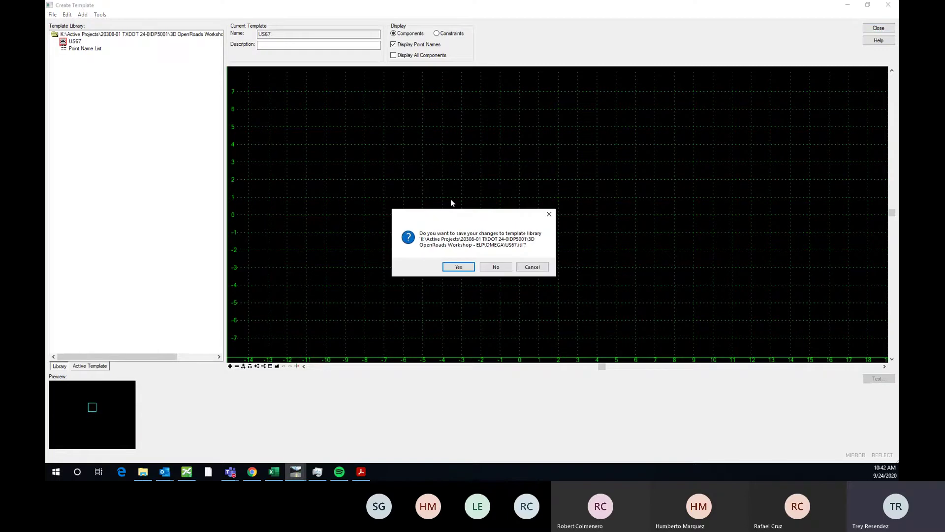
{"action": "left_click_drag", "start_coordinate": [489, 217], "coordinate": [535, 149]}
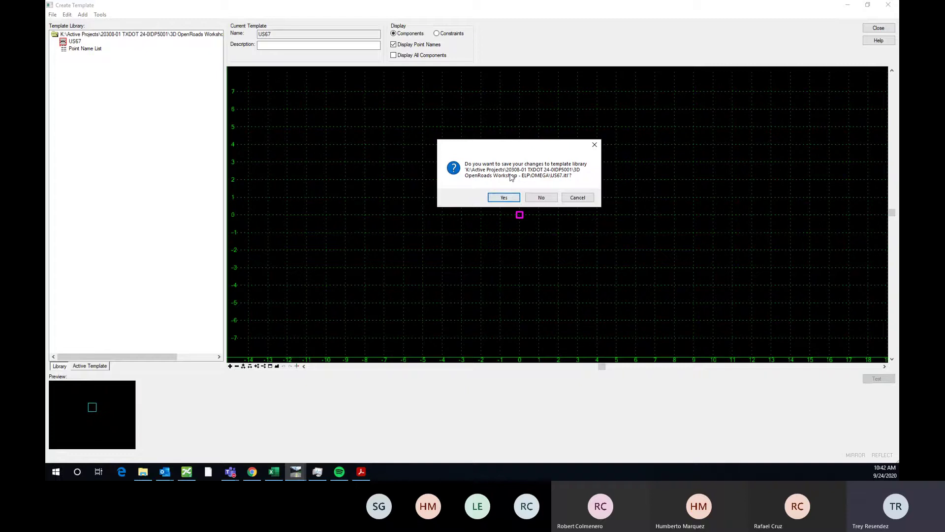
{"action": "left_click", "coordinate": [507, 199]}
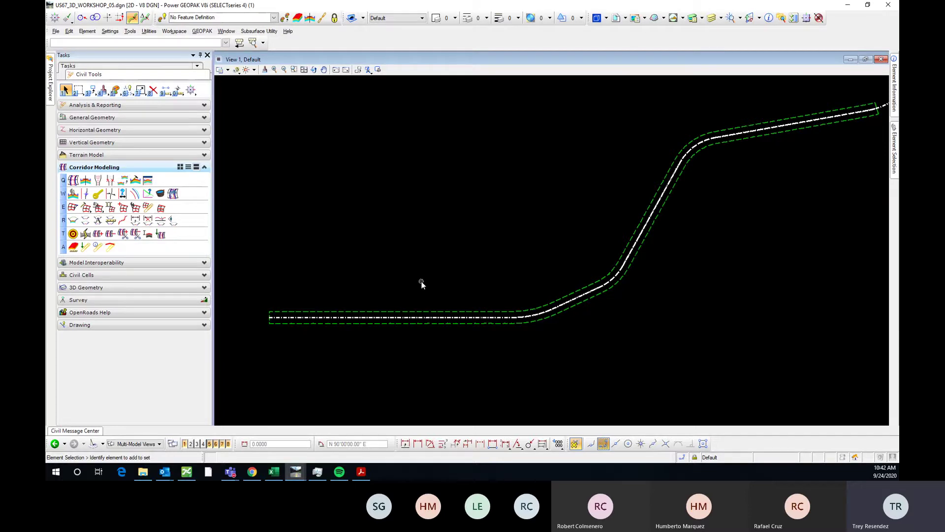
{"action": "left_click", "coordinate": [136, 180]}
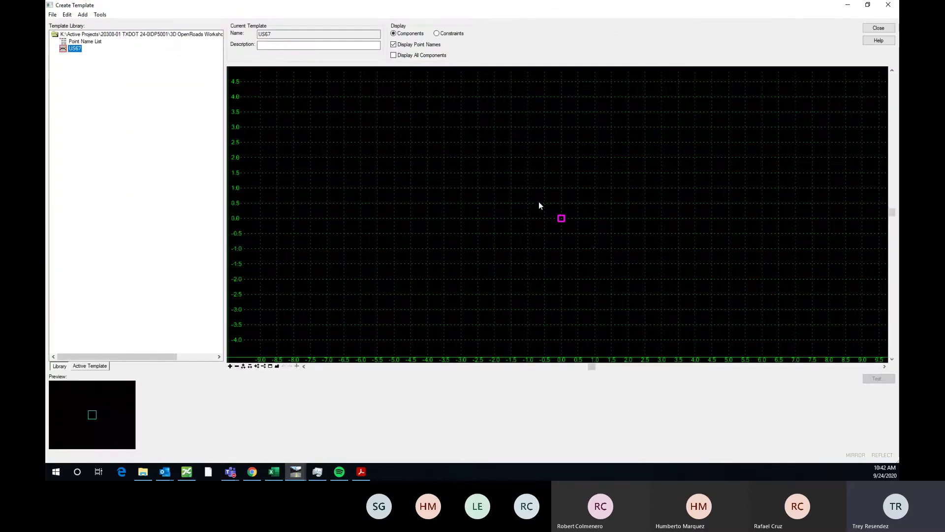
{"action": "scroll", "coordinate": [543, 203], "scroll_direction": "up", "scroll_amount": 1}
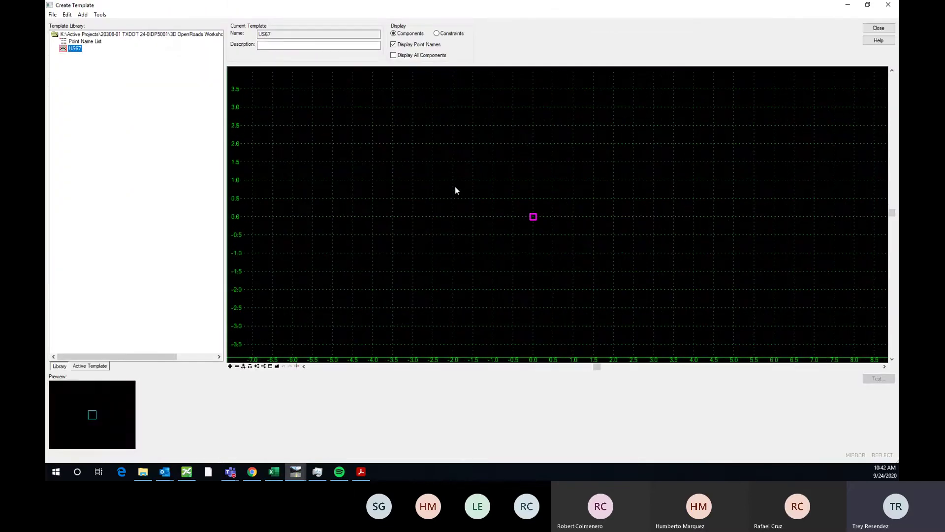
{"action": "right_click", "coordinate": [550, 196]}
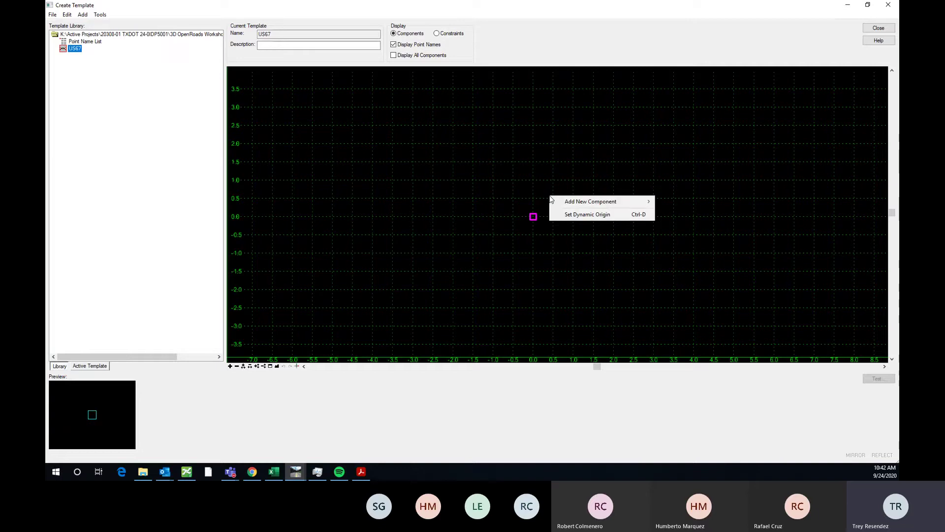
{"action": "left_click", "coordinate": [554, 187]}
{"action": "right_click", "coordinate": [556, 187]}
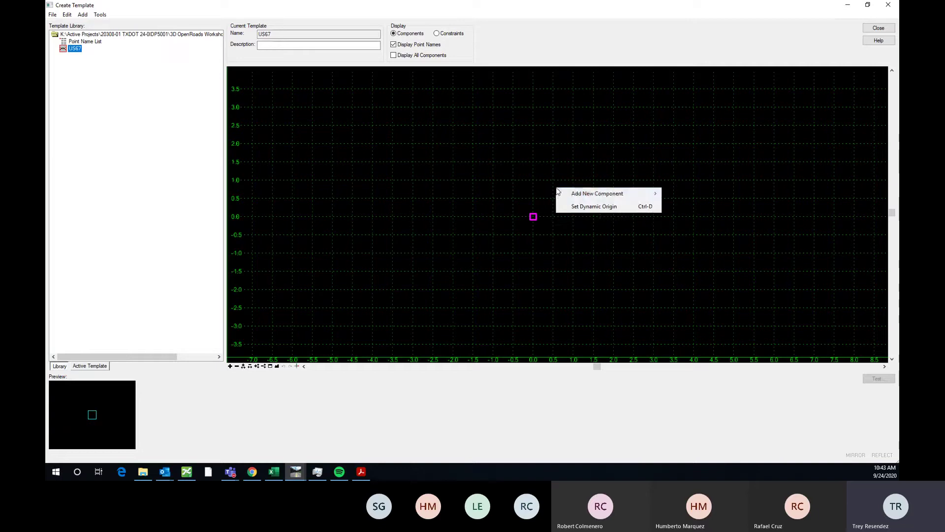
{"action": "mouse_move", "coordinate": [586, 199]}
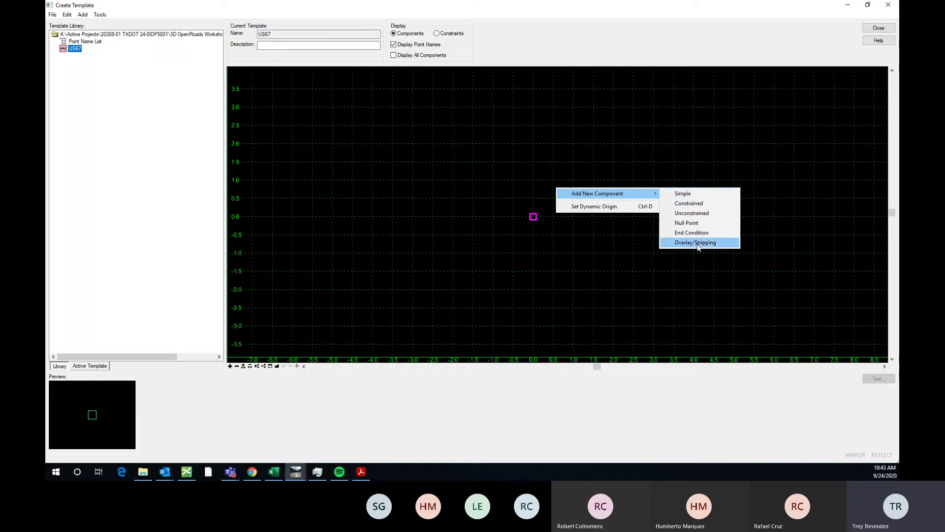
{"action": "left_click", "coordinate": [690, 193]}
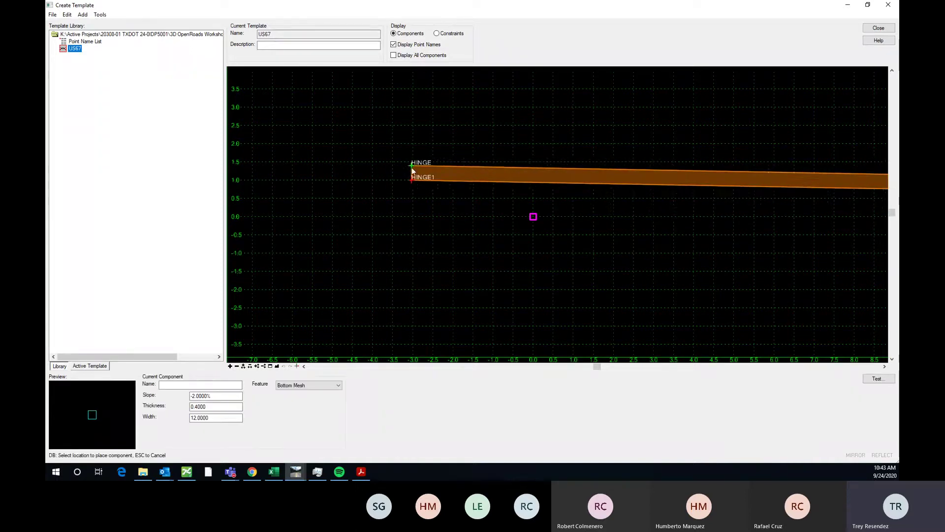
{"action": "scroll", "coordinate": [412, 185], "scroll_direction": "down", "scroll_amount": 1}
{"action": "scroll", "coordinate": [473, 190], "scroll_direction": "up", "scroll_amount": 4}
{"action": "scroll", "coordinate": [437, 177], "scroll_direction": "down", "scroll_amount": 2}
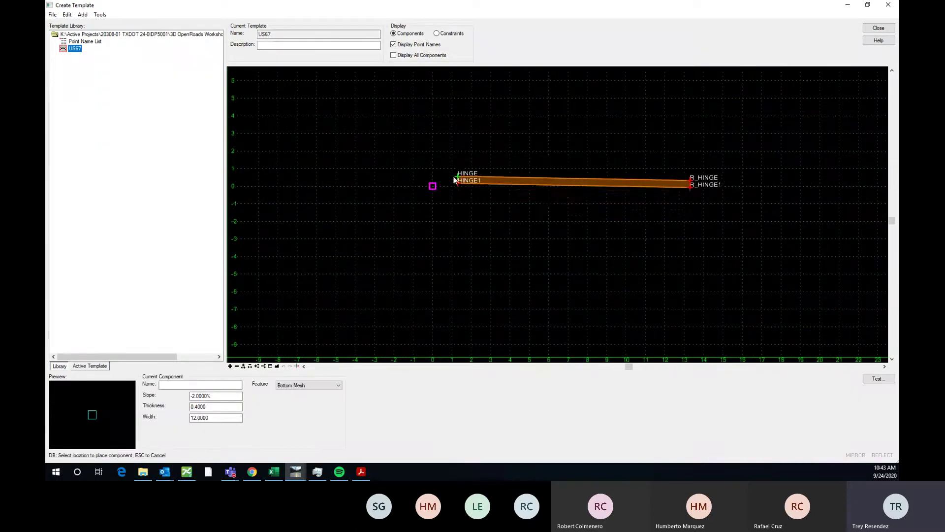
{"action": "right_click", "coordinate": [484, 166]}
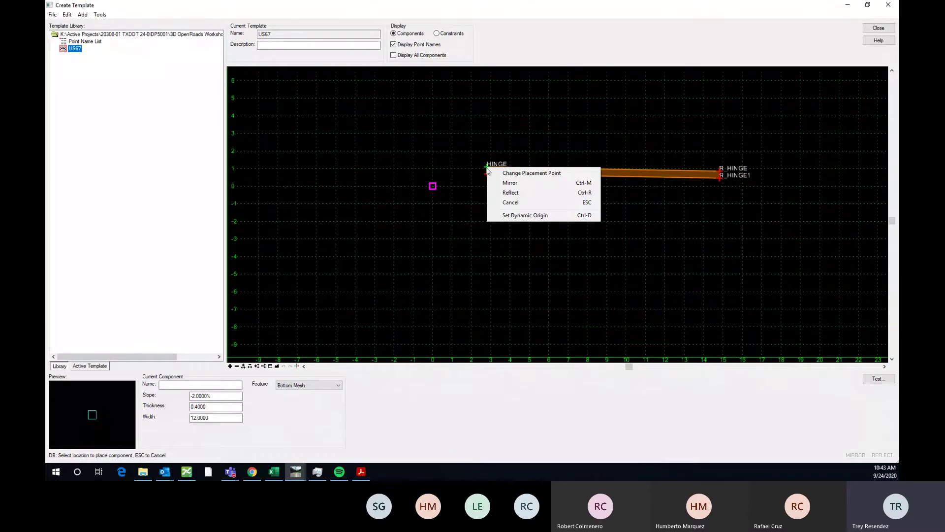
{"action": "left_click", "coordinate": [509, 202]}
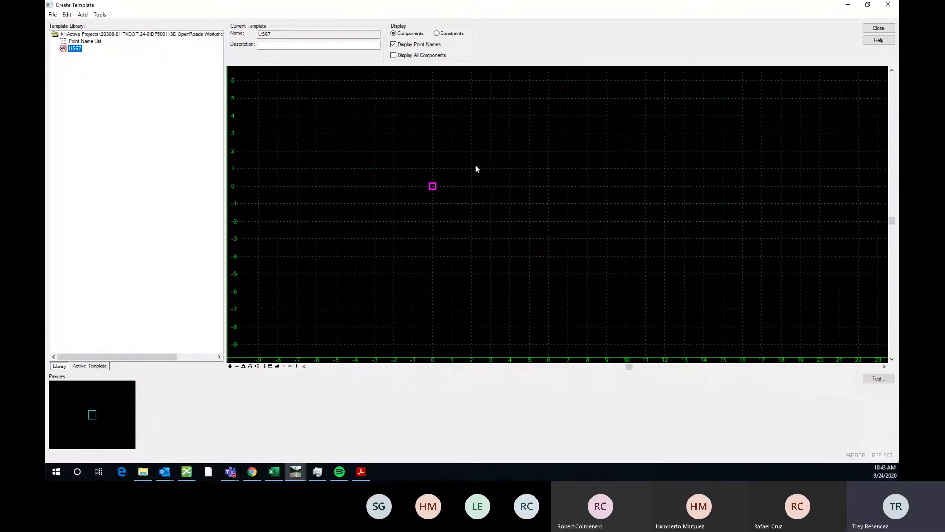
- Draw a closed, eight-point irregular constrained component starting at the template origin, about 15 units wide and 9 units high
{"action": "right_click", "coordinate": [487, 181]}
{"action": "mouse_move", "coordinate": [554, 188]}
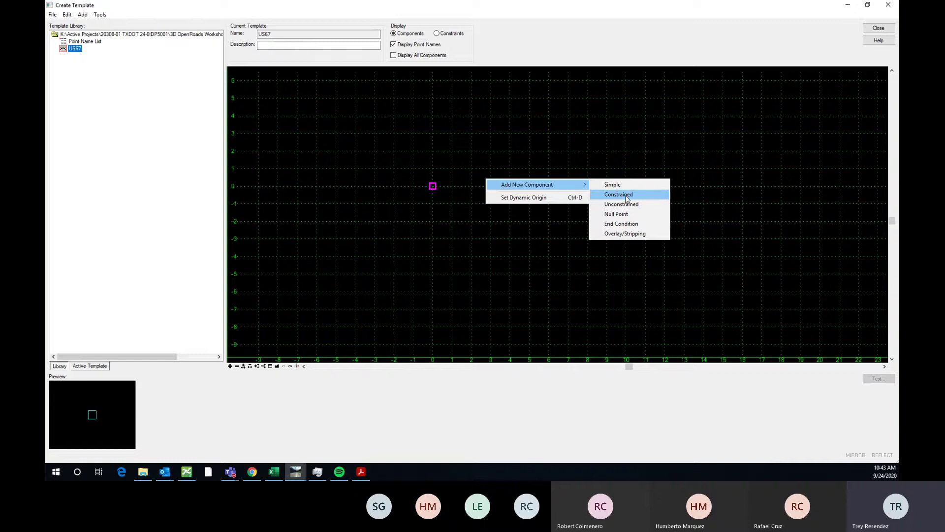
{"action": "left_click", "coordinate": [633, 195]}
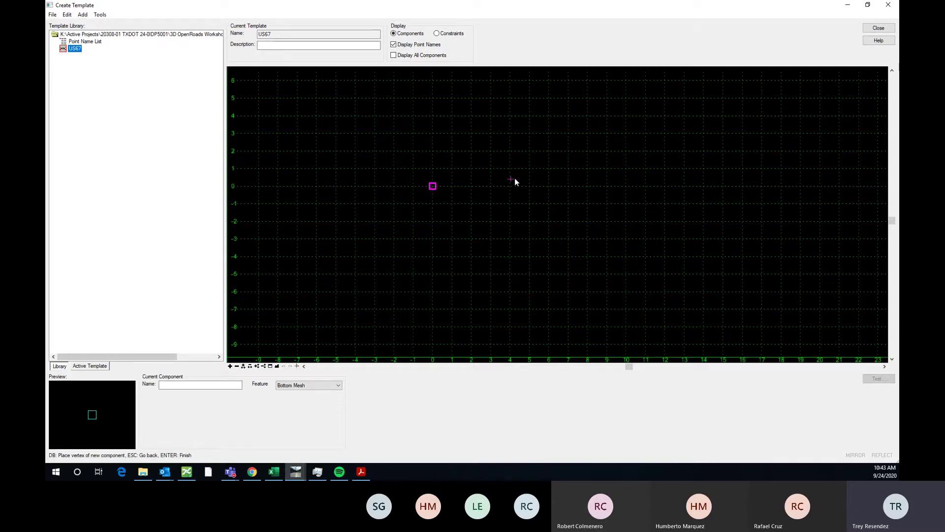
{"action": "scroll", "coordinate": [514, 180], "scroll_direction": "down", "scroll_amount": 1}
{"action": "scroll", "coordinate": [480, 186], "scroll_direction": "up", "scroll_amount": 1}
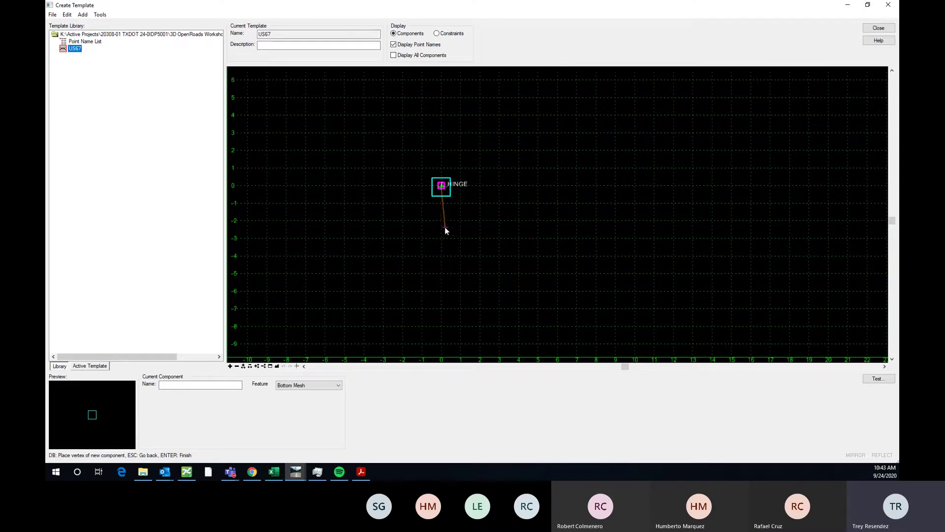
{"action": "left_click", "coordinate": [442, 238]}
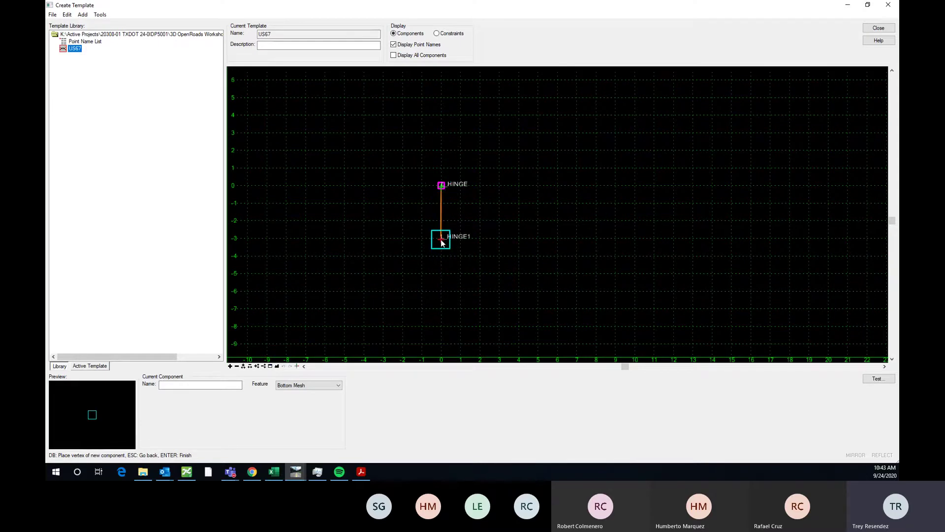
{"action": "left_click", "coordinate": [644, 245]}
{"action": "left_click", "coordinate": [721, 188]}
{"action": "left_click", "coordinate": [633, 127]}
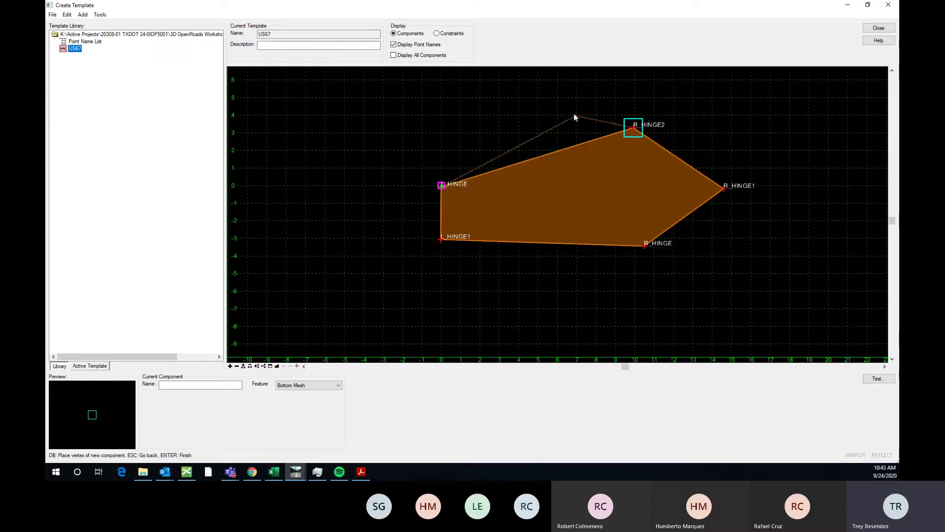
{"action": "left_click", "coordinate": [547, 89]}
{"action": "left_click", "coordinate": [538, 164]}
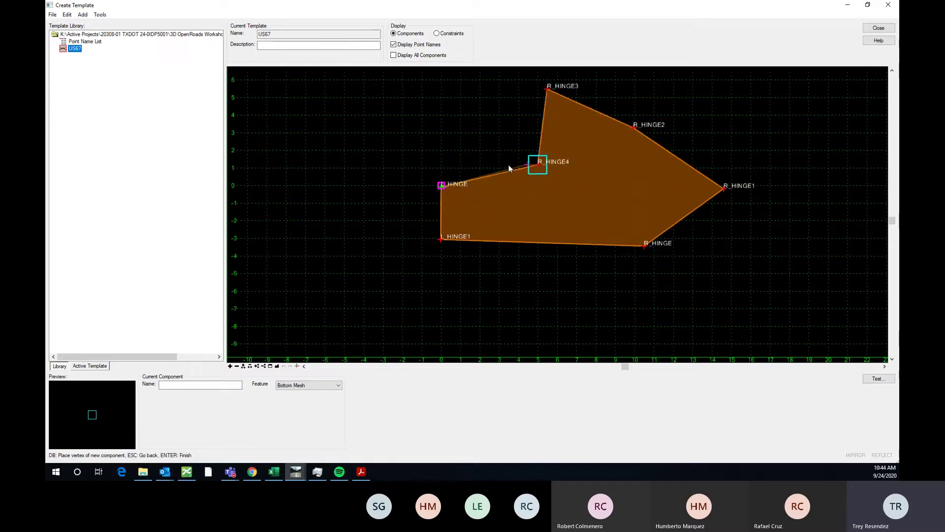
{"action": "left_click", "coordinate": [462, 166]}
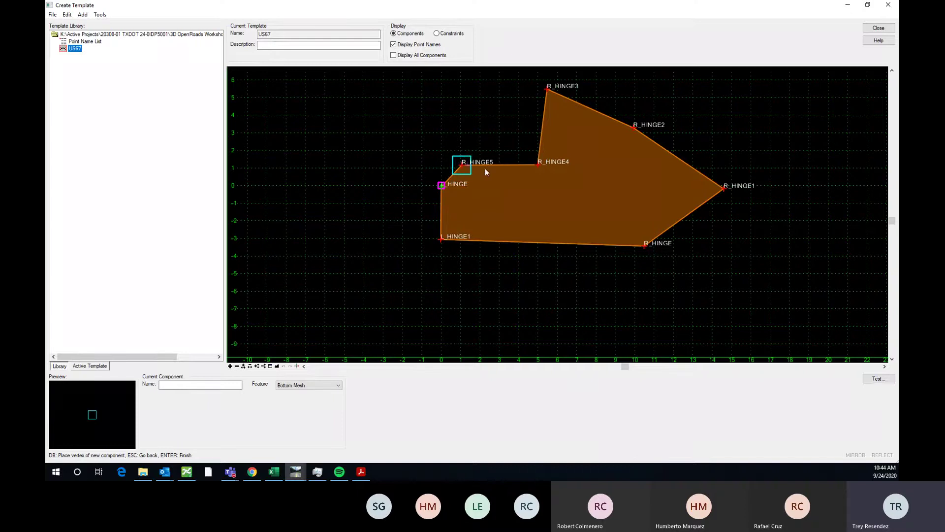
{"action": "right_click", "coordinate": [502, 122]}
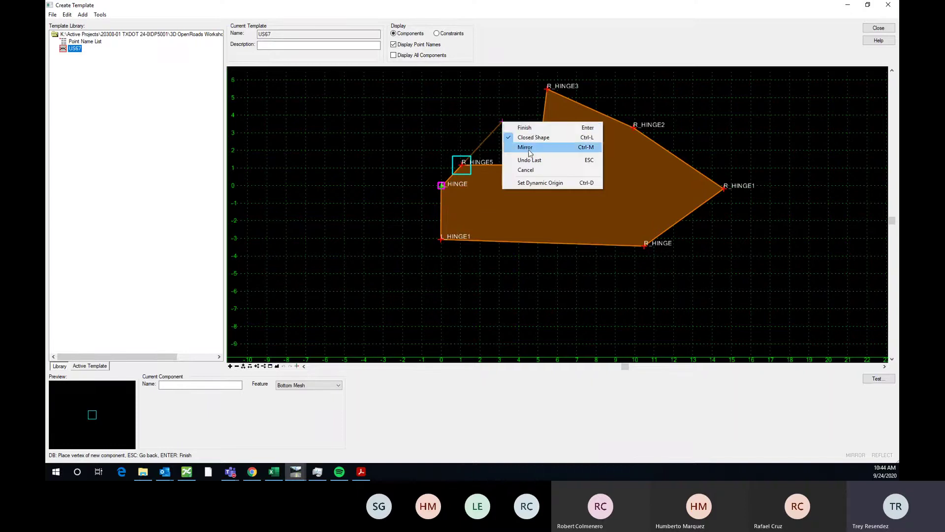
{"action": "left_click", "coordinate": [525, 128]}
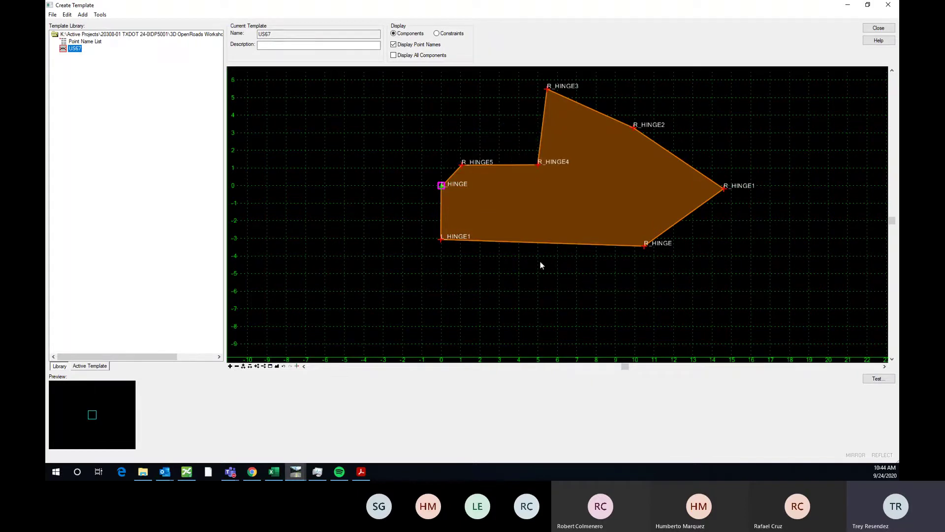
{"action": "scroll", "coordinate": [517, 294], "scroll_direction": "down", "scroll_amount": 1}
{"action": "scroll", "coordinate": [495, 229], "scroll_direction": "up", "scroll_amount": 2}
{"action": "scroll", "coordinate": [494, 212], "scroll_direction": "down", "scroll_amount": 2}
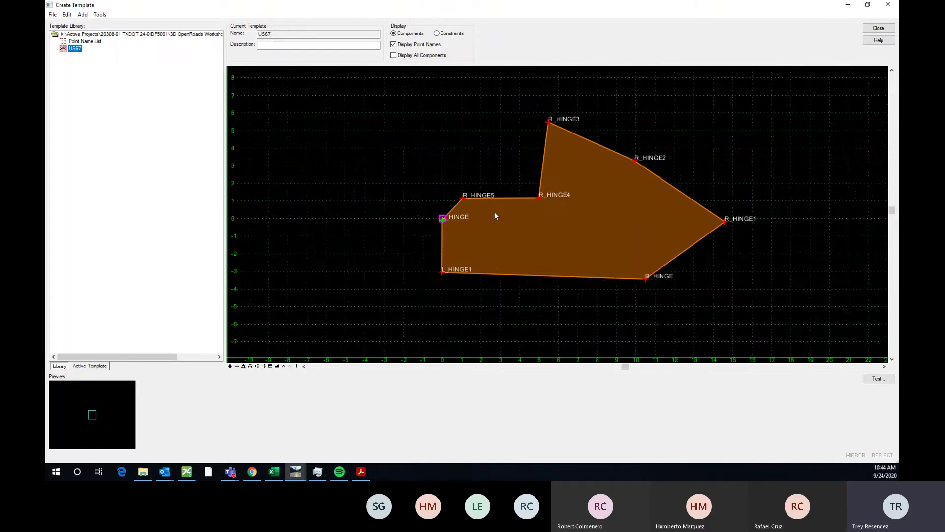
{"action": "scroll", "coordinate": [456, 222], "scroll_direction": "up", "scroll_amount": 3}
{"action": "scroll", "coordinate": [464, 224], "scroll_direction": "down", "scroll_amount": 2}
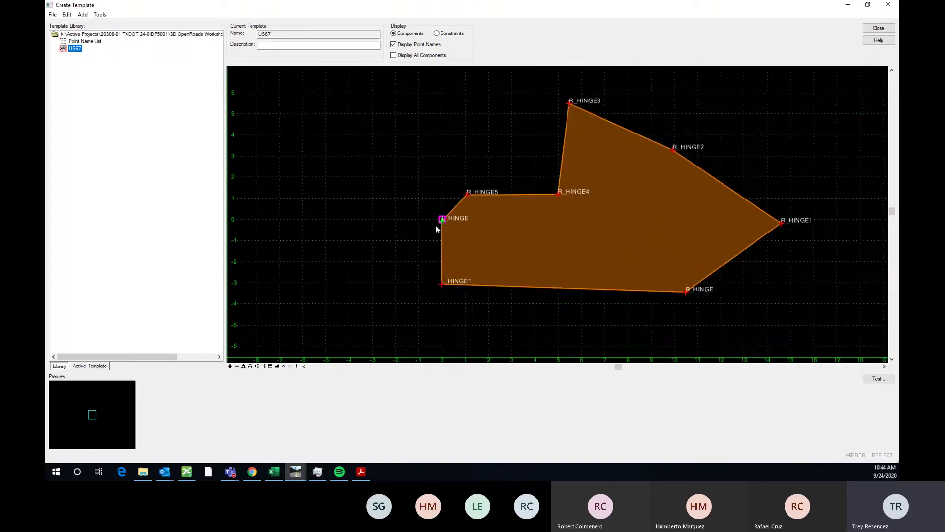
{"action": "scroll", "coordinate": [473, 221], "scroll_direction": "up", "scroll_amount": 3}
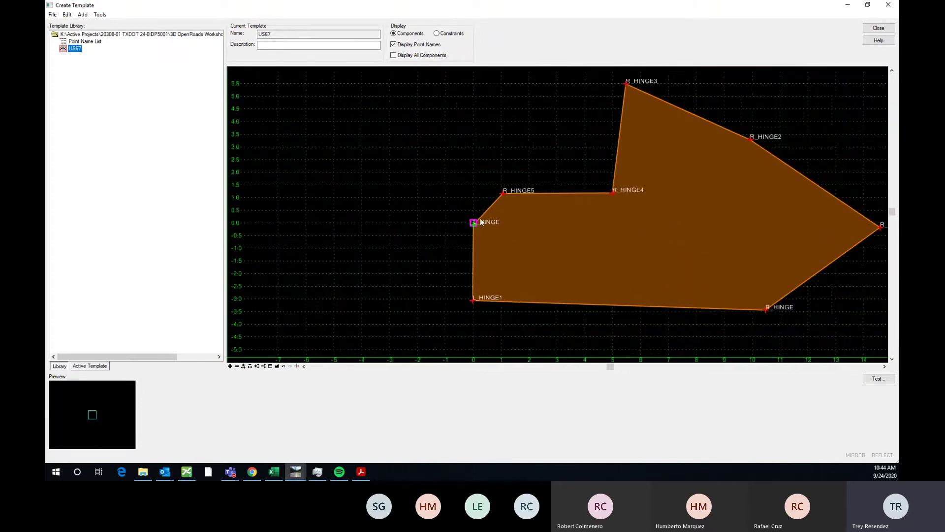
{"action": "scroll", "coordinate": [476, 219], "scroll_direction": "down", "scroll_amount": 3}
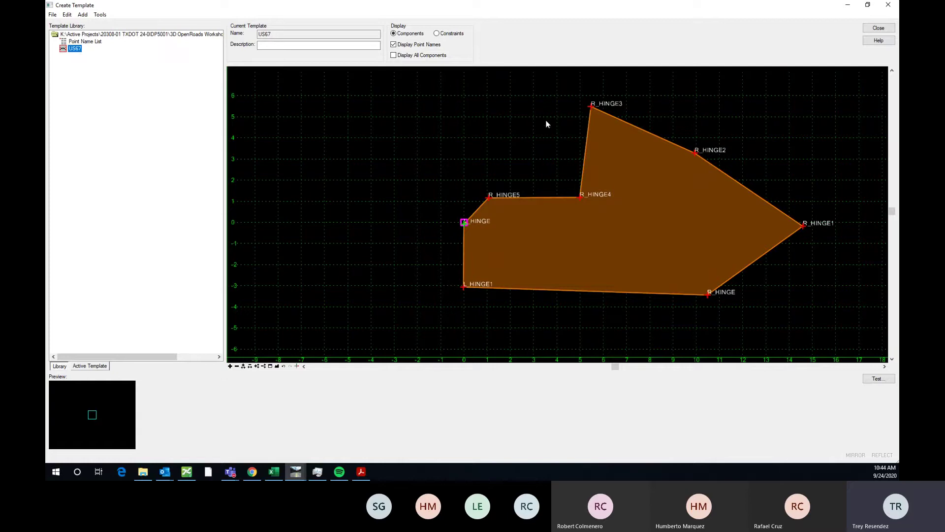
- Delete the irregular eight-point component from the US67 template
{"action": "right_click", "coordinate": [540, 138]}
{"action": "left_click", "coordinate": [641, 173]}
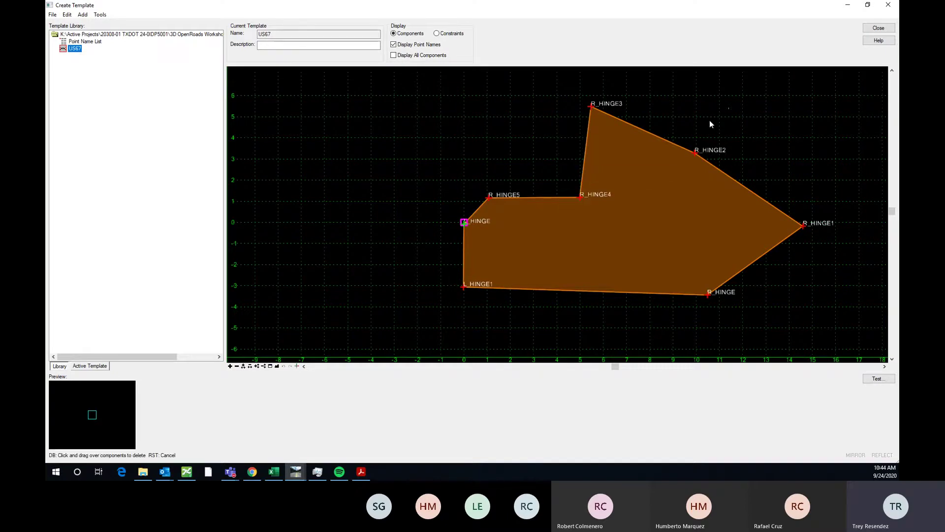
{"action": "left_click_drag", "start_coordinate": [456, 321], "coordinate": [515, 263]}
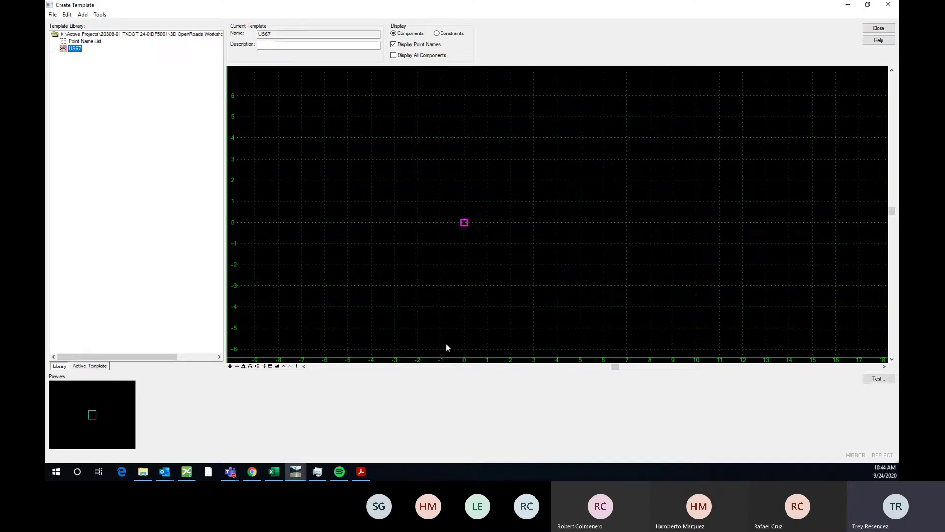
- Draw a closed, four-point unconstrained component near the template origin, about 15 units wide and 10 units deep
{"action": "scroll", "coordinate": [497, 194], "scroll_direction": "down", "scroll_amount": 2}
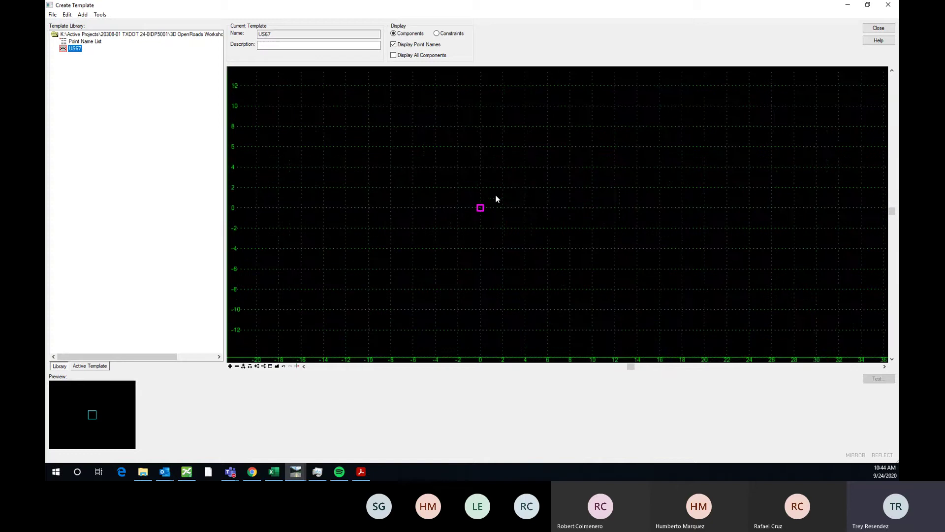
{"action": "right_click", "coordinate": [504, 197]}
{"action": "mouse_move", "coordinate": [550, 207]}
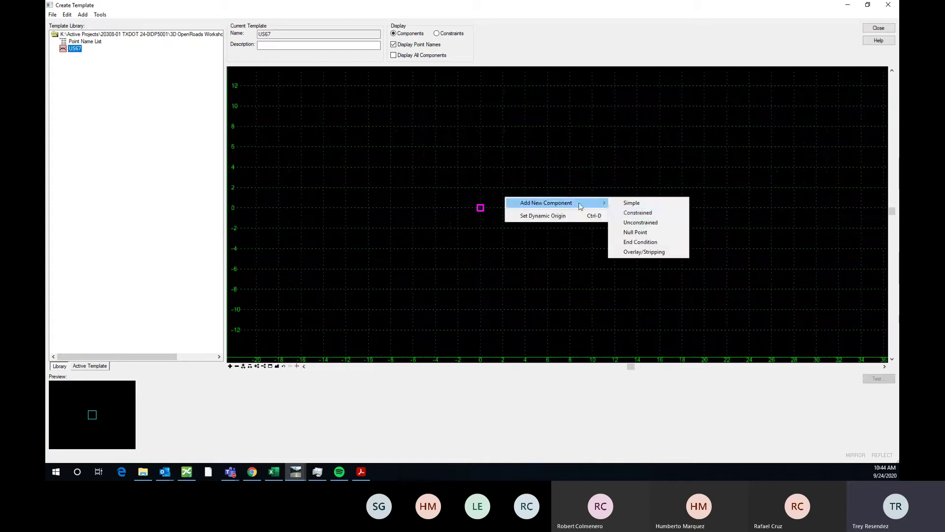
{"action": "left_click", "coordinate": [642, 224]}
{"action": "left_click", "coordinate": [483, 210]}
{"action": "left_click", "coordinate": [474, 310]}
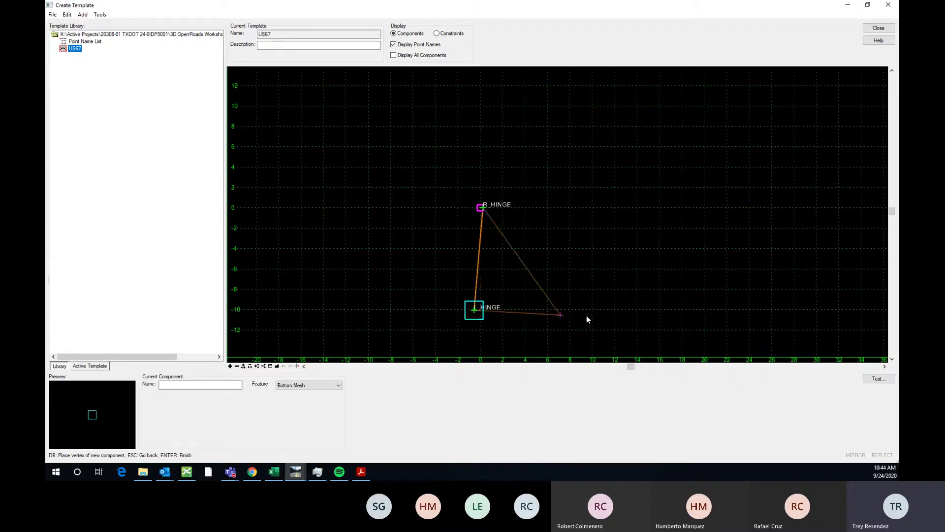
{"action": "left_click", "coordinate": [646, 312]}
{"action": "left_click", "coordinate": [657, 201]}
{"action": "right_click", "coordinate": [704, 193]}
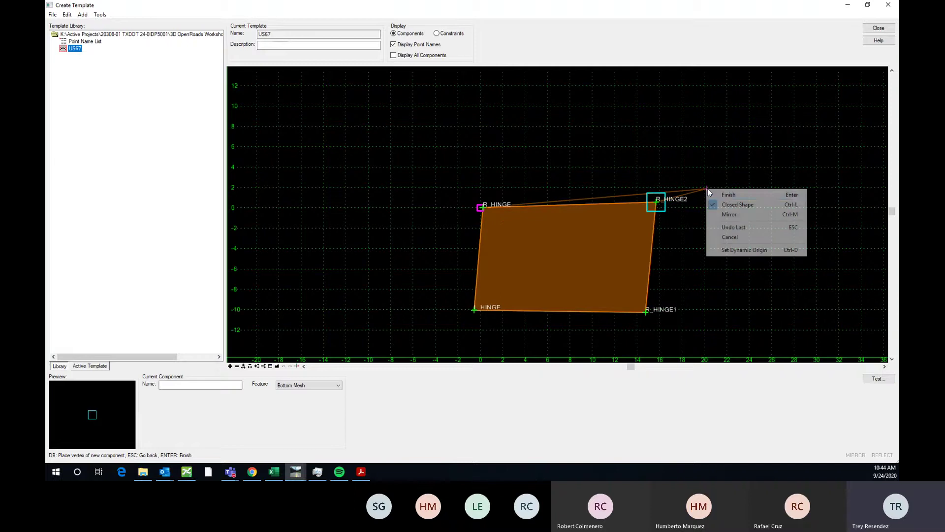
{"action": "left_click", "coordinate": [723, 195]}
- Move the unconstrained component's lower-right point up and outward to about offset 17, elevation -8
{"action": "scroll", "coordinate": [575, 288], "scroll_direction": "up", "scroll_amount": 2}
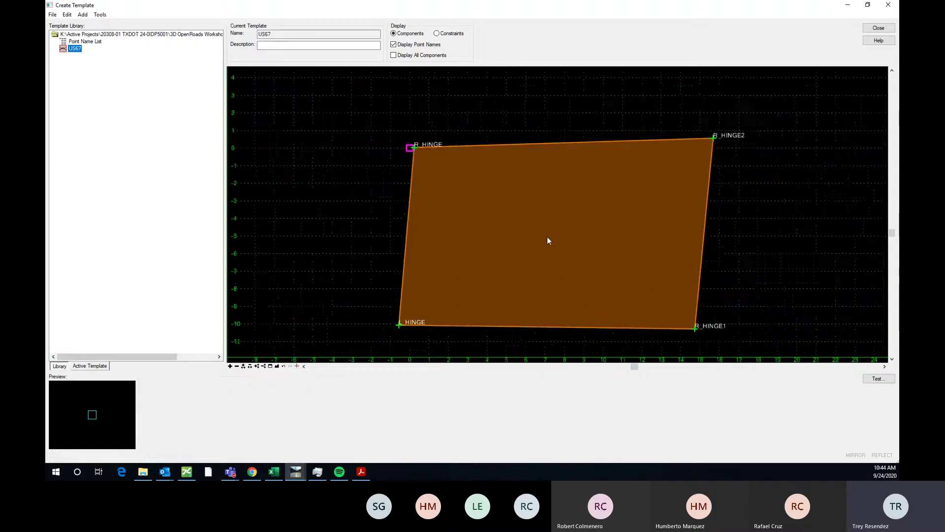
{"action": "scroll", "coordinate": [548, 237], "scroll_direction": "down", "scroll_amount": 1}
{"action": "scroll", "coordinate": [541, 233], "scroll_direction": "down", "scroll_amount": 1}
{"action": "scroll", "coordinate": [530, 234], "scroll_direction": "down", "scroll_amount": 1}
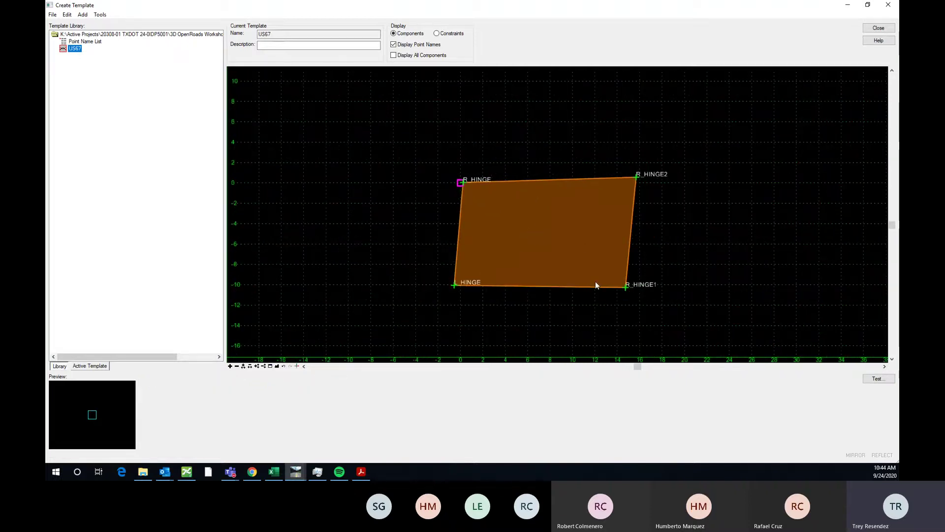
{"action": "scroll", "coordinate": [595, 285], "scroll_direction": "up", "scroll_amount": 1}
{"action": "right_click", "coordinate": [640, 294]}
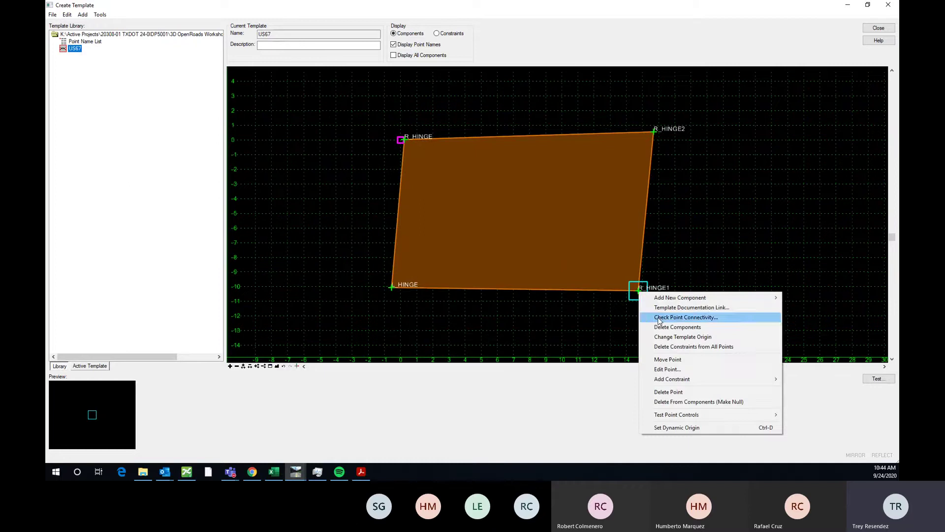
{"action": "left_click", "coordinate": [667, 359]}
{"action": "left_click", "coordinate": [674, 256]}
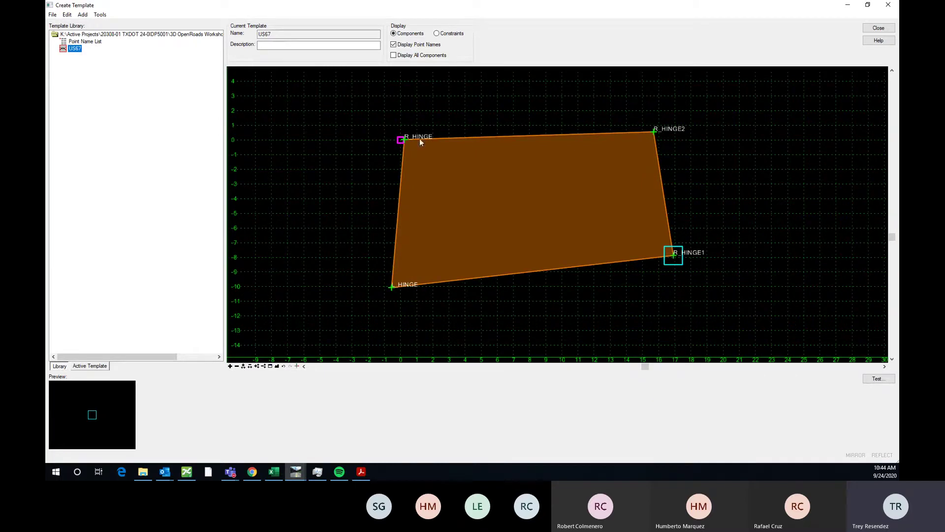
- Move the unconstrained component's two left points inward to about offset 2.3, with the lower one raised to about elevation -8
{"action": "mouse_move", "coordinate": [407, 140]}
{"action": "right_click", "coordinate": [391, 286]}
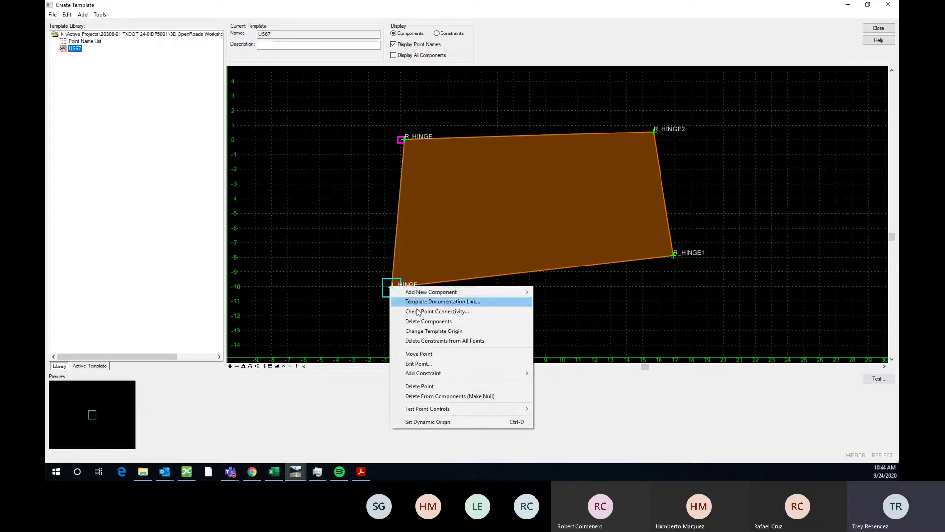
{"action": "left_click", "coordinate": [430, 356]}
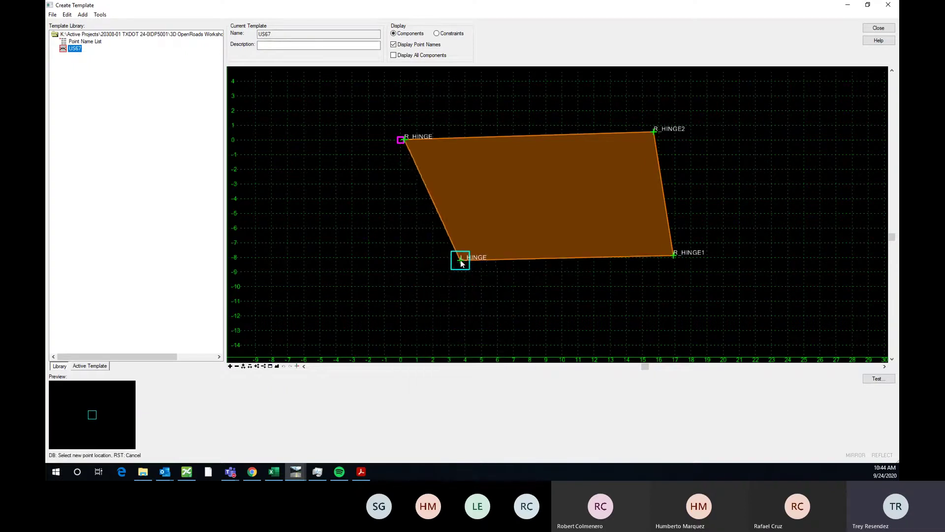
{"action": "left_click", "coordinate": [439, 259]}
{"action": "right_click", "coordinate": [402, 141]}
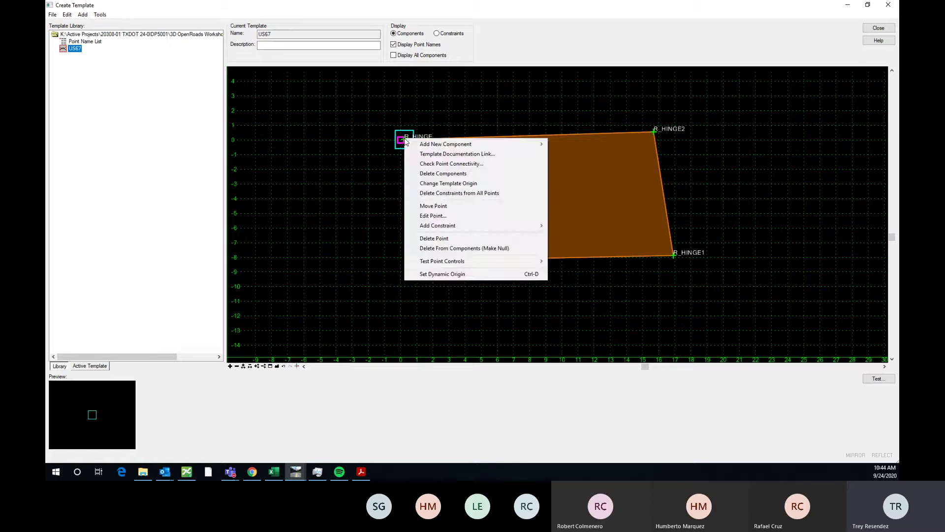
{"action": "left_click", "coordinate": [443, 206]}
{"action": "left_click", "coordinate": [438, 140]}
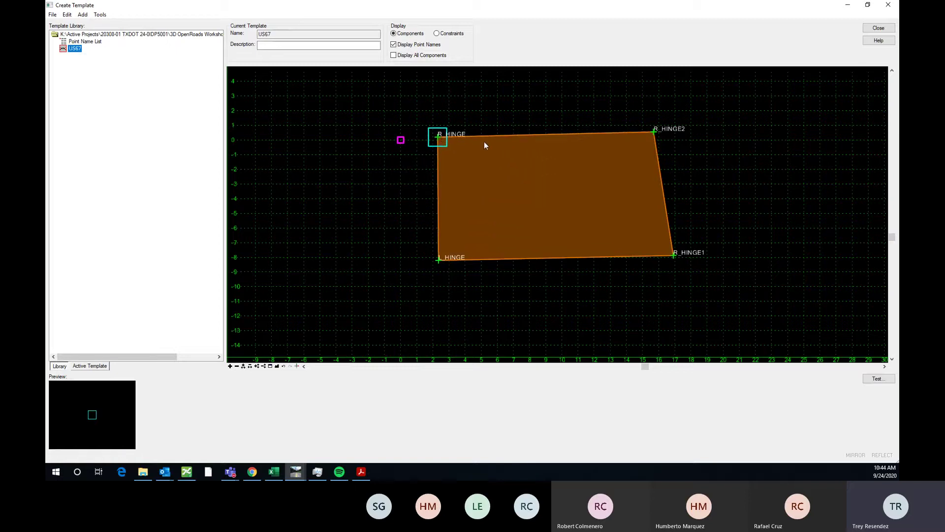
- Draw a closed, four-point constrained component just below the unconstrained one, about 14 units wide and 5 units high
{"action": "right_click", "coordinate": [734, 148]}
{"action": "mouse_move", "coordinate": [770, 153]}
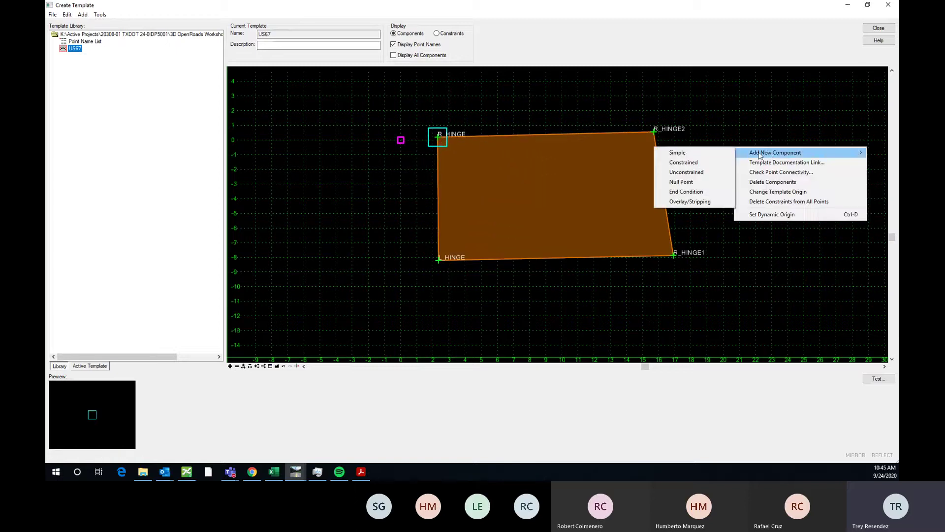
{"action": "left_click", "coordinate": [689, 162]}
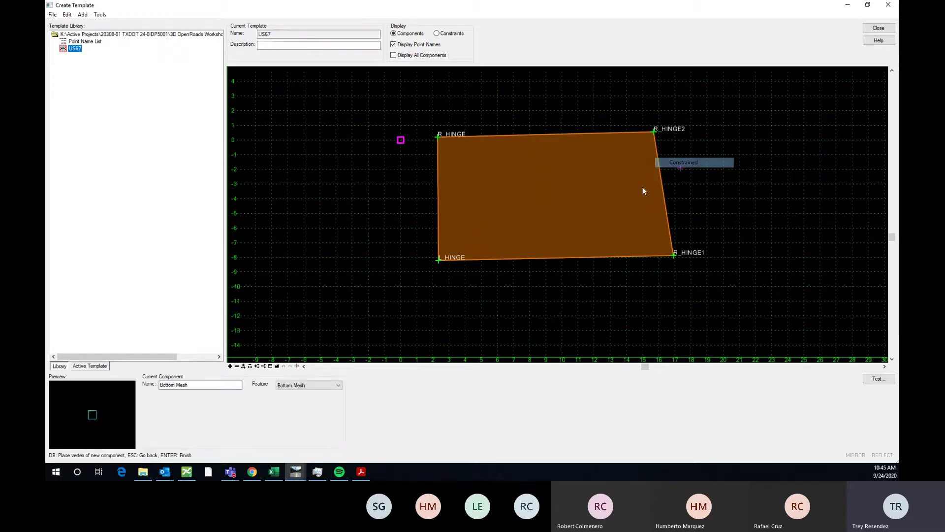
{"action": "left_click", "coordinate": [440, 286]}
{"action": "scroll", "coordinate": [446, 295], "scroll_direction": "down", "scroll_amount": 1}
{"action": "scroll", "coordinate": [444, 293], "scroll_direction": "down", "scroll_amount": 1}
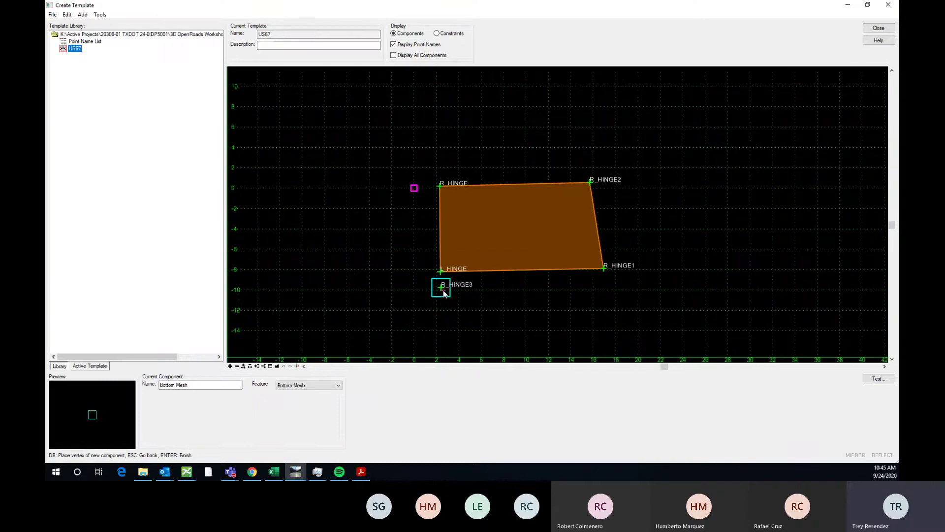
{"action": "left_click", "coordinate": [441, 343]}
{"action": "left_click", "coordinate": [602, 339]}
{"action": "left_click", "coordinate": [603, 288]}
{"action": "right_click", "coordinate": [653, 270]}
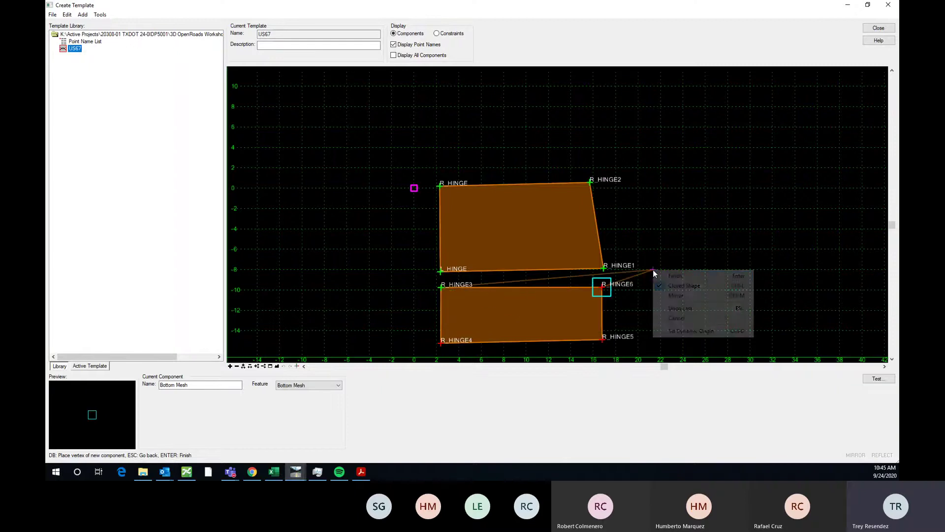
{"action": "left_click", "coordinate": [668, 276]}
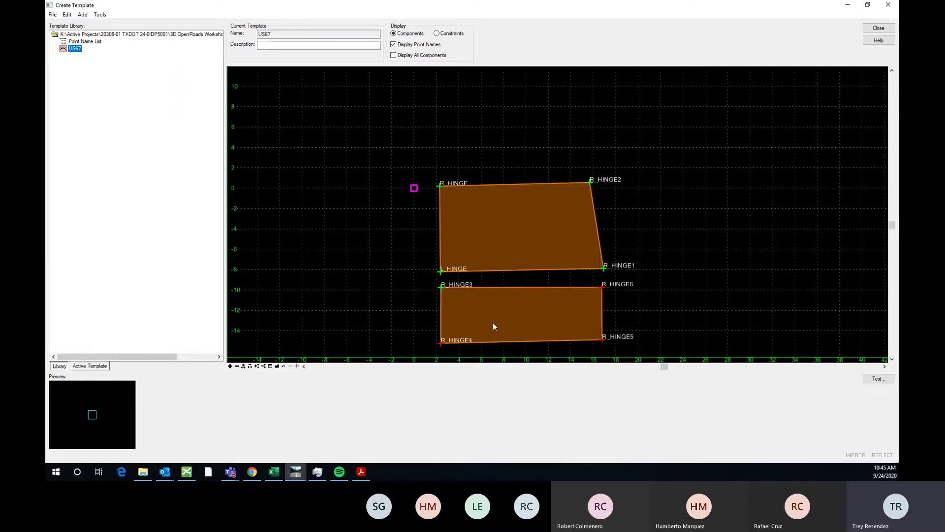
- Open the properties of the constrained component's upper-right point, R_HINGE6, and review its constraints and the available feature definitions
{"action": "scroll", "coordinate": [494, 215], "scroll_direction": "down", "scroll_amount": 1}
{"action": "scroll", "coordinate": [494, 302], "scroll_direction": "up", "scroll_amount": 2}
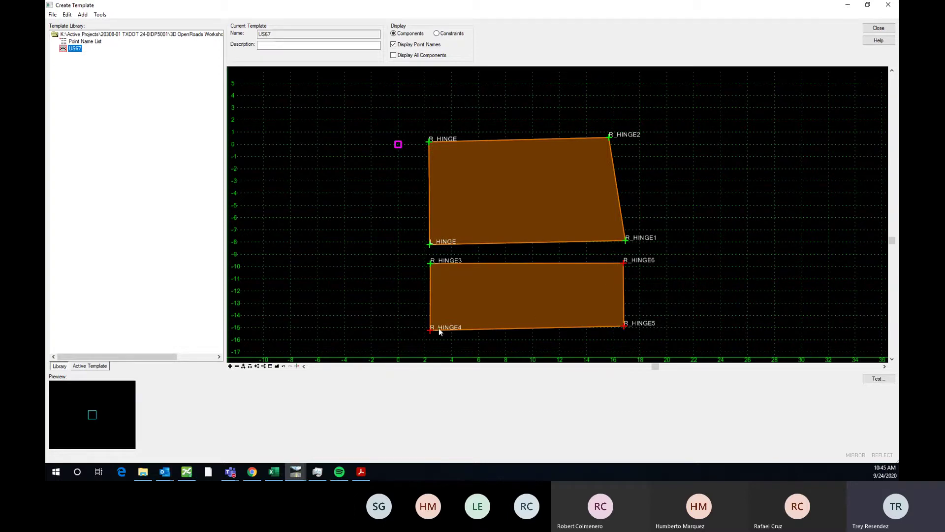
{"action": "mouse_move", "coordinate": [626, 265]}
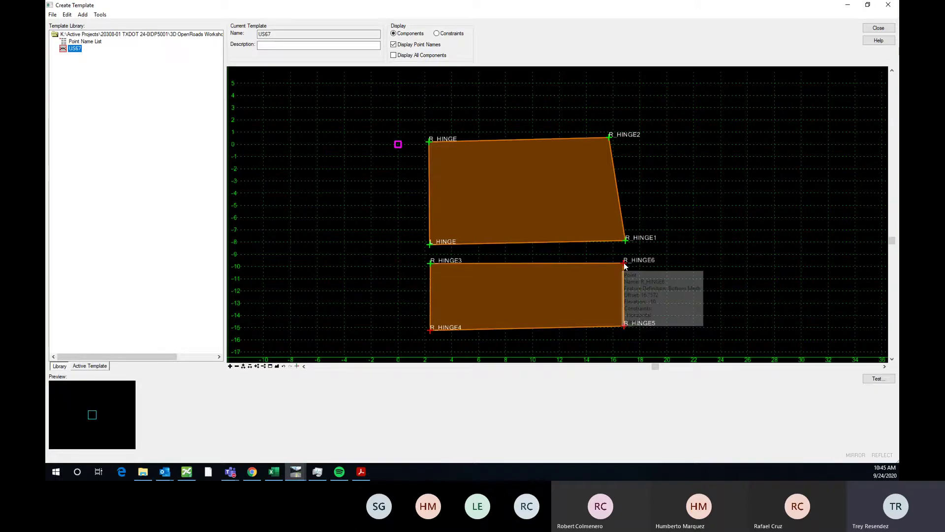
{"action": "double_click", "coordinate": [624, 264]}
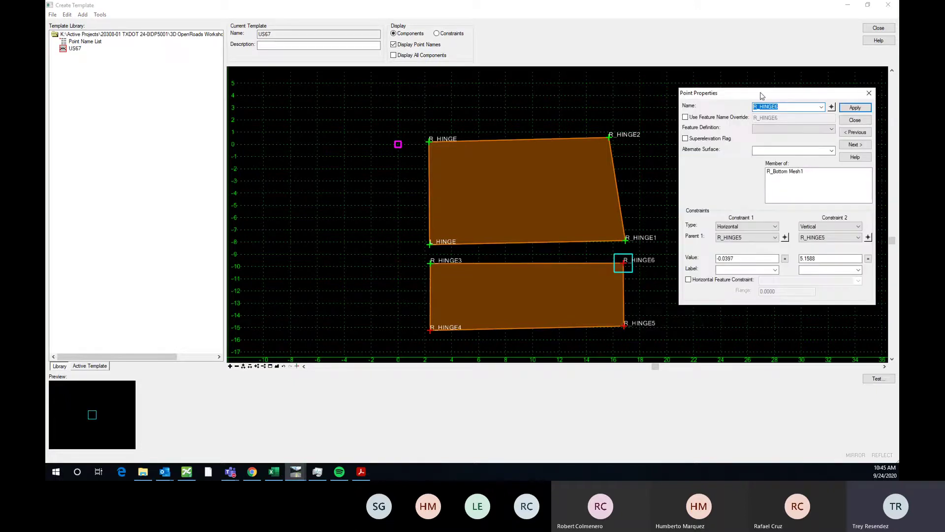
{"action": "mouse_move", "coordinate": [759, 95]}
{"action": "left_mouse_down"}
{"action": "mouse_move", "coordinate": [746, 86]}
{"action": "mouse_move", "coordinate": [754, 80]}
{"action": "left_mouse_up"}
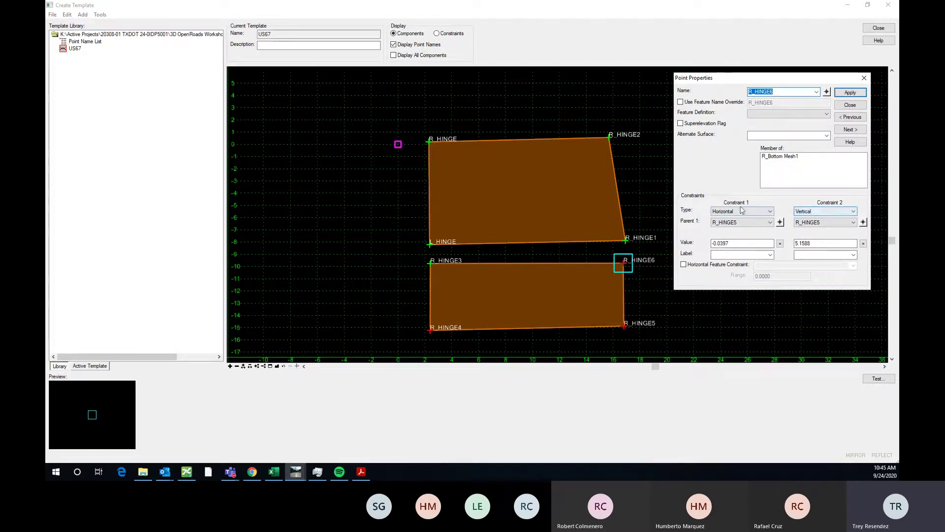
{"action": "mouse_move", "coordinate": [756, 82]}
{"action": "left_mouse_down"}
{"action": "mouse_move", "coordinate": [737, 90]}
{"action": "mouse_move", "coordinate": [752, 89]}
{"action": "left_mouse_up"}
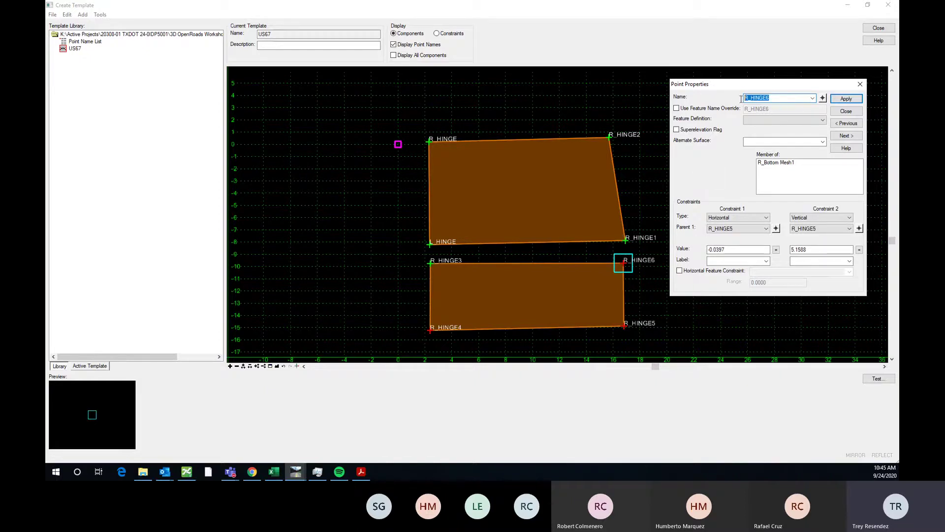
{"action": "left_click", "coordinate": [764, 121]}
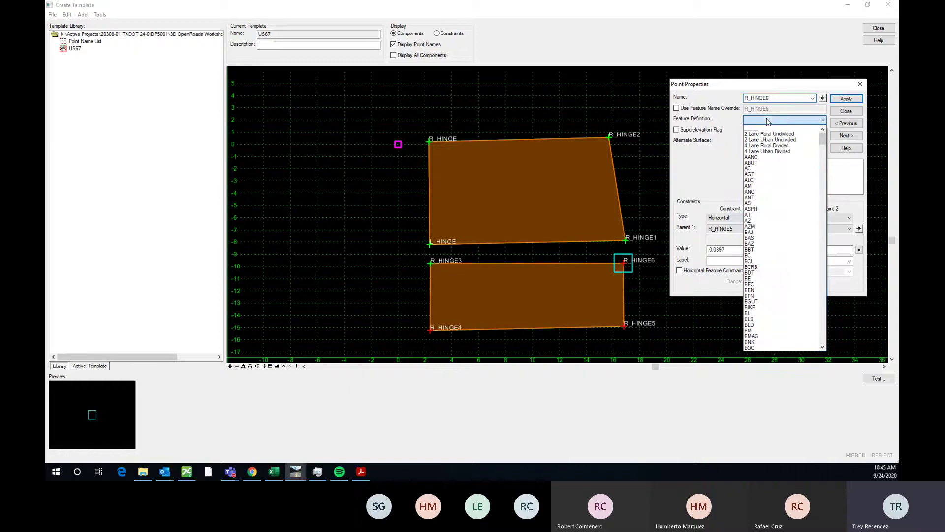
{"action": "scroll", "coordinate": [786, 174], "scroll_direction": "down", "scroll_amount": 1}
{"action": "left_click_drag", "start_coordinate": [823, 144], "coordinate": [821, 164]}
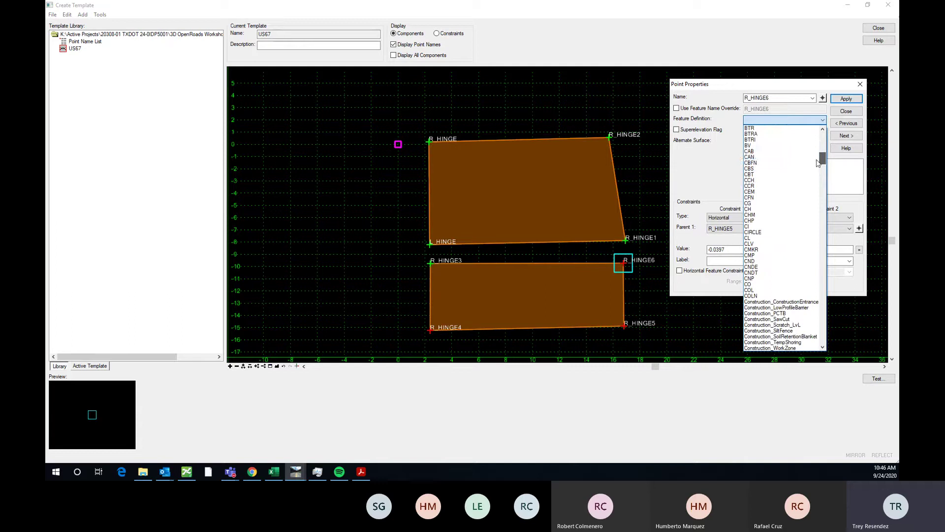
{"action": "left_click", "coordinate": [733, 164]}
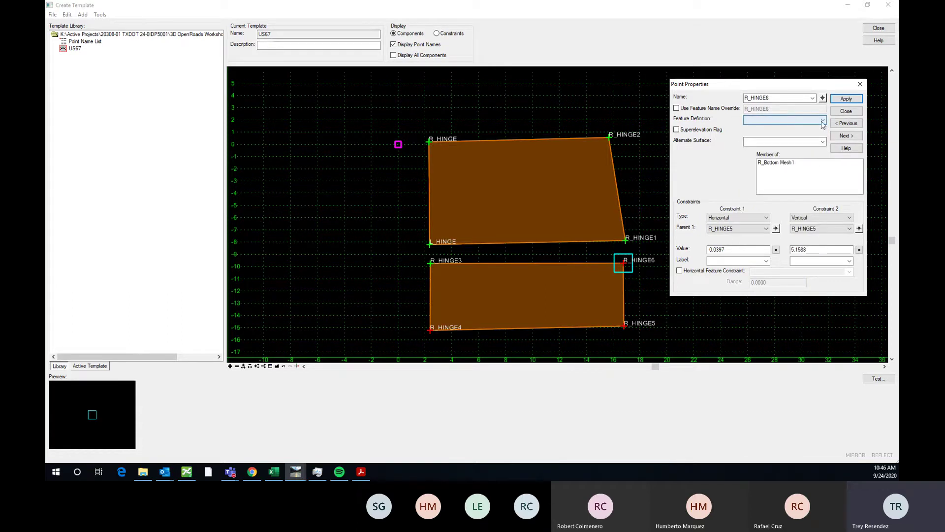
- Try the 2 Lane Rural Undivided feature definition on point R_HINGE6, and switch it to the underscore-only entry
{"action": "left_click", "coordinate": [761, 121]}
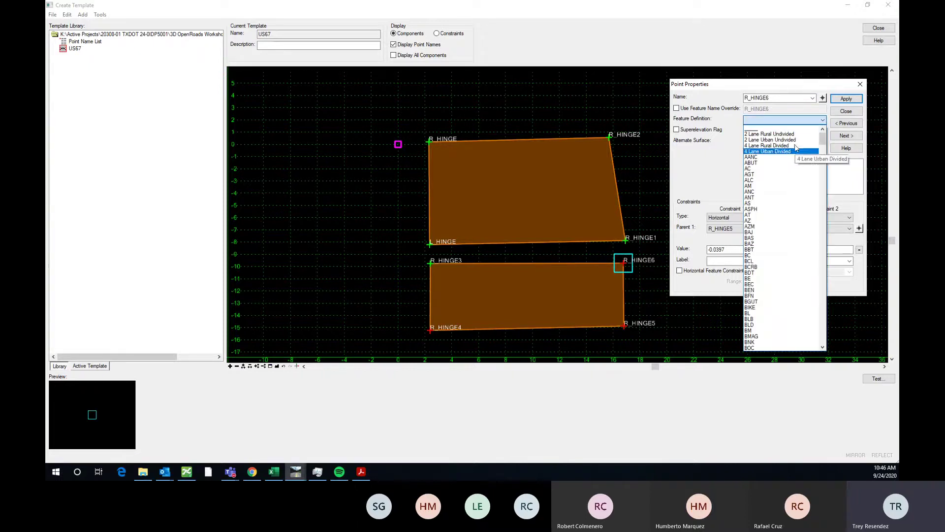
{"action": "left_click", "coordinate": [761, 134]}
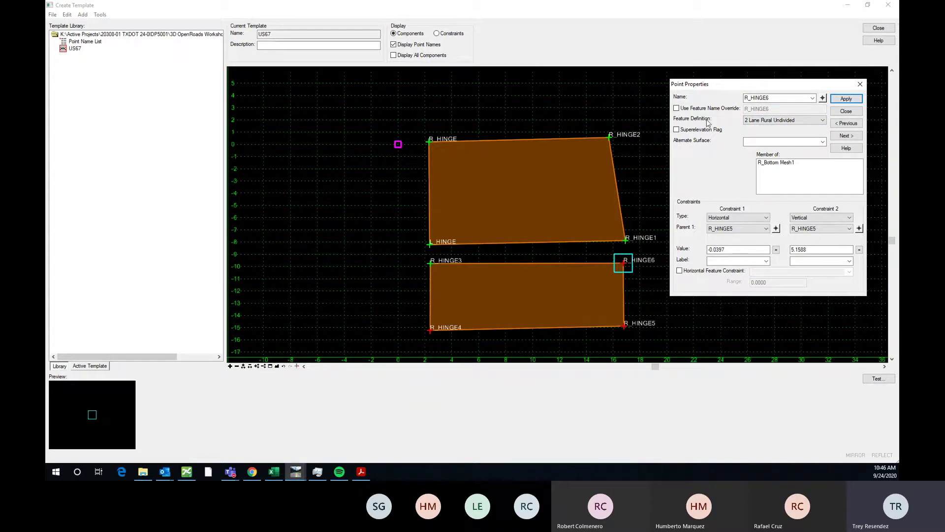
{"action": "left_click", "coordinate": [772, 122]}
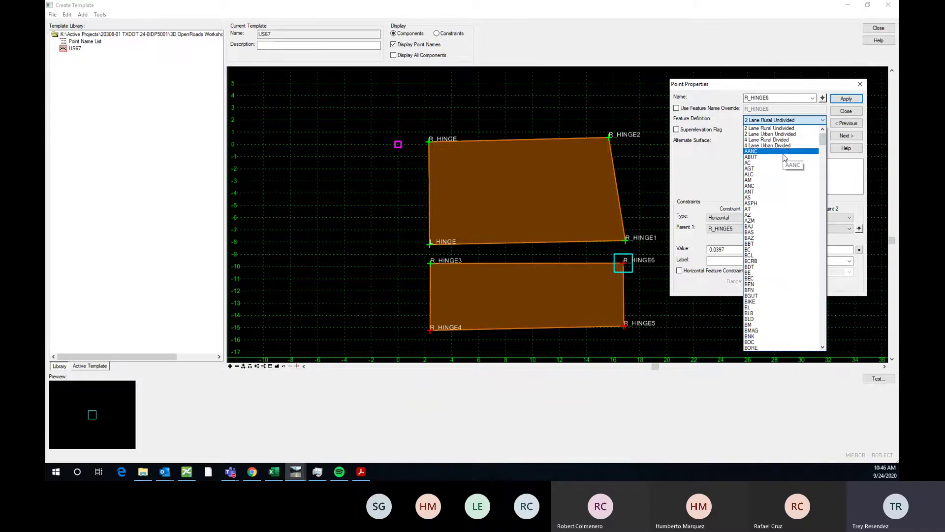
{"action": "scroll", "coordinate": [788, 151], "scroll_direction": "up", "scroll_amount": 1}
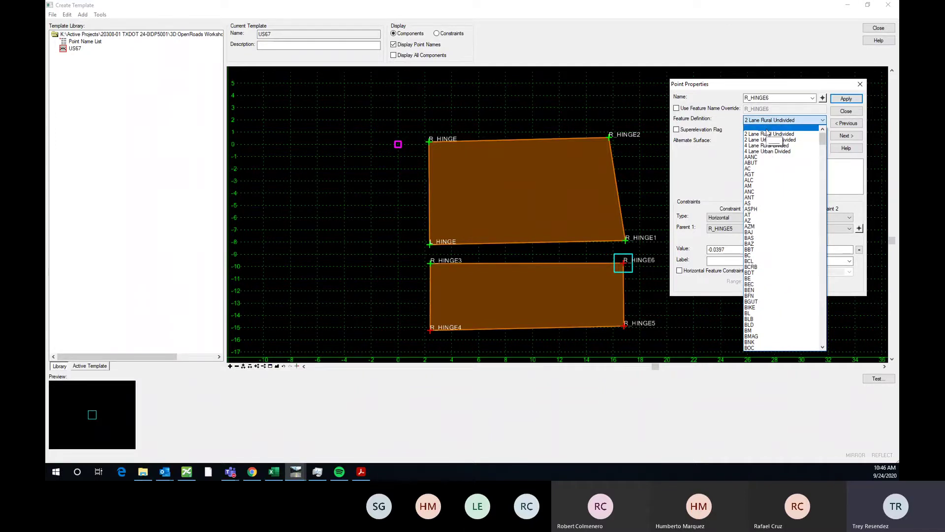
{"action": "left_click", "coordinate": [750, 128]}
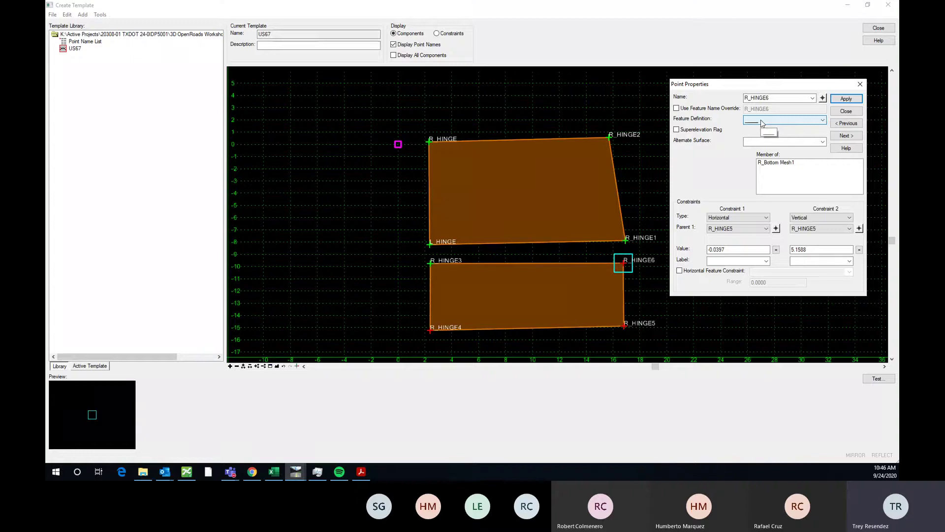
{"action": "left_click", "coordinate": [758, 121]}
{"action": "left_click", "coordinate": [755, 134]}
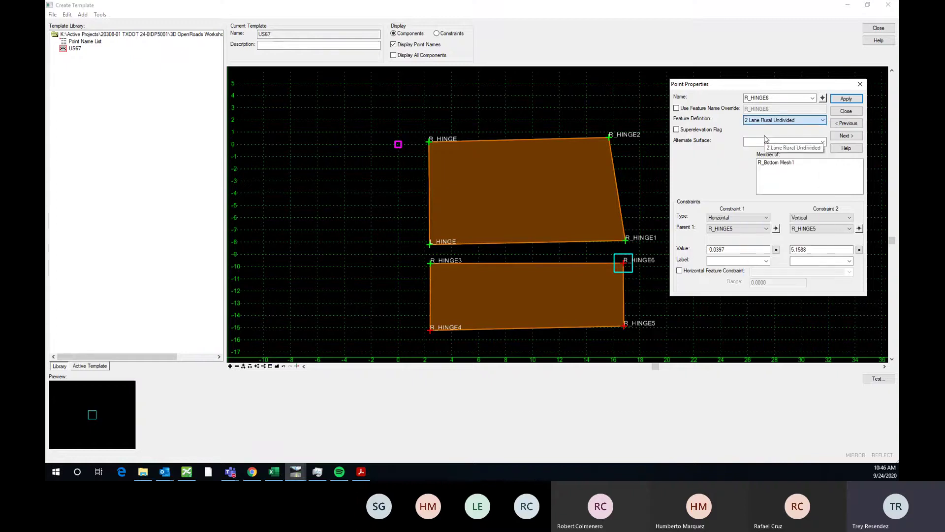
{"action": "left_click", "coordinate": [765, 121]}
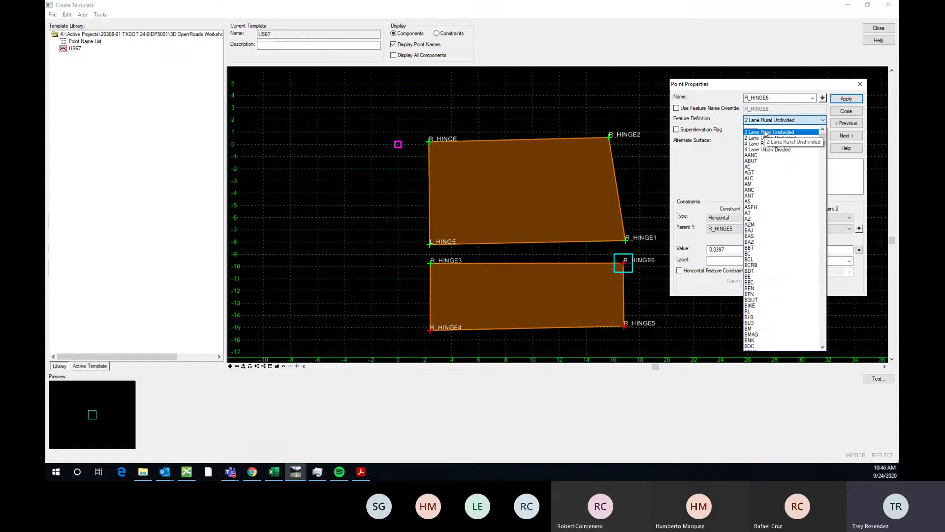
{"action": "left_click", "coordinate": [766, 129]}
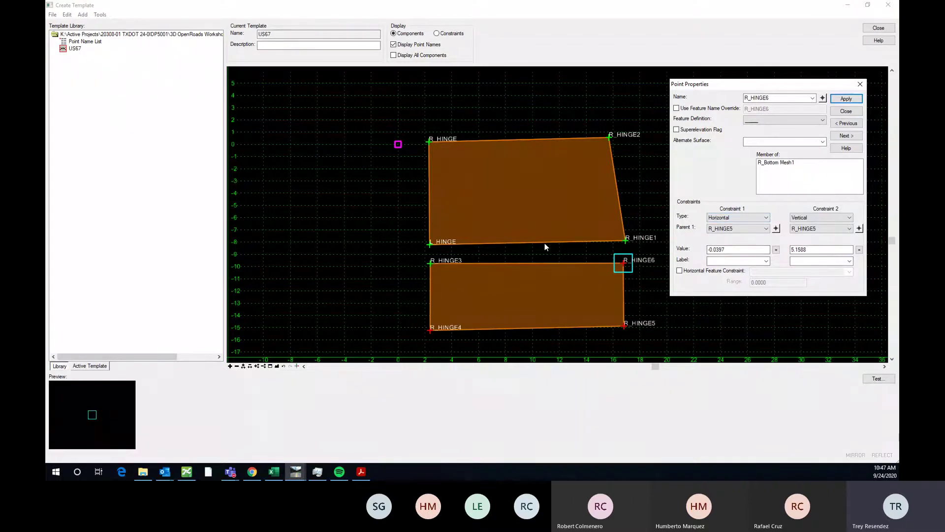
- Remove the horizontal constraint from point R_HINGE6 by setting Constraint 1 to None, and apply the change
{"action": "scroll", "coordinate": [616, 260], "scroll_direction": "up", "scroll_amount": 3}
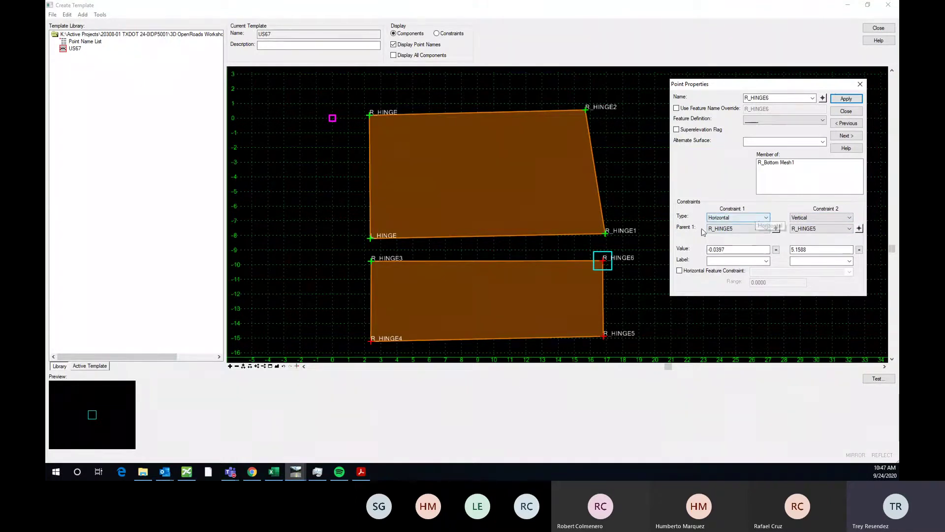
{"action": "left_click", "coordinate": [749, 220]}
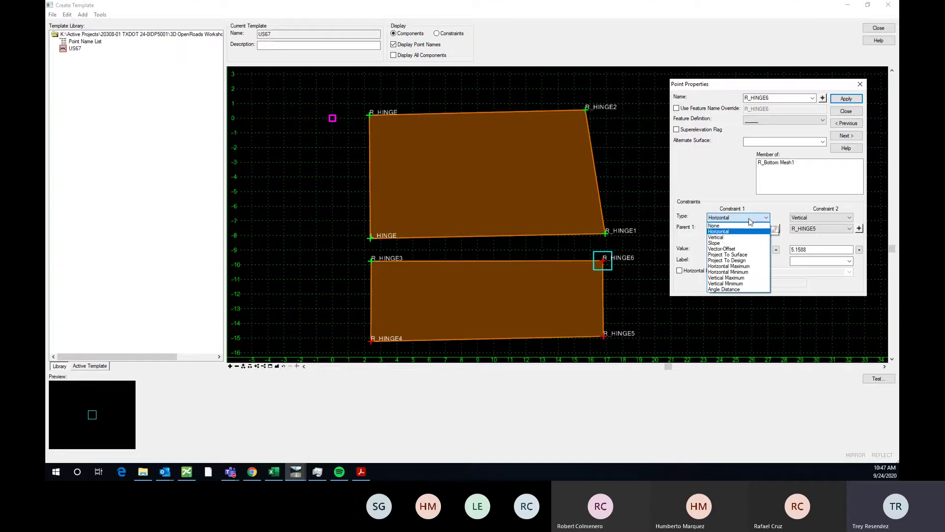
{"action": "left_click", "coordinate": [724, 226]}
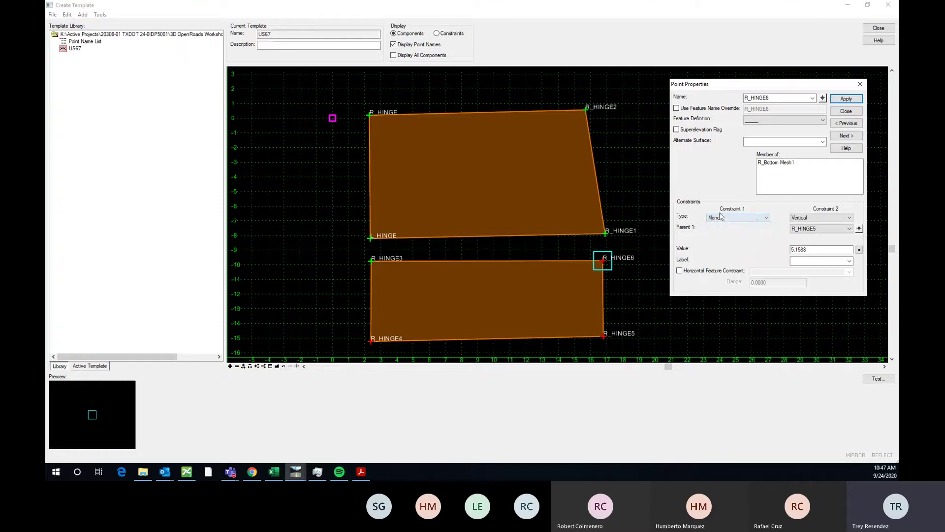
{"action": "left_click", "coordinate": [844, 98]}
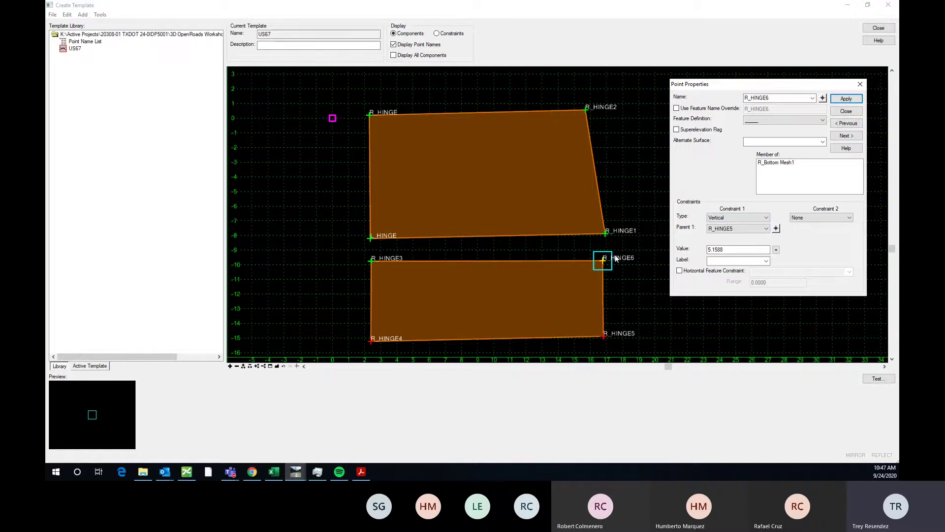
{"action": "scroll", "coordinate": [602, 261], "scroll_direction": "up", "scroll_amount": 2}
{"action": "scroll", "coordinate": [602, 260], "scroll_direction": "down", "scroll_amount": 2}
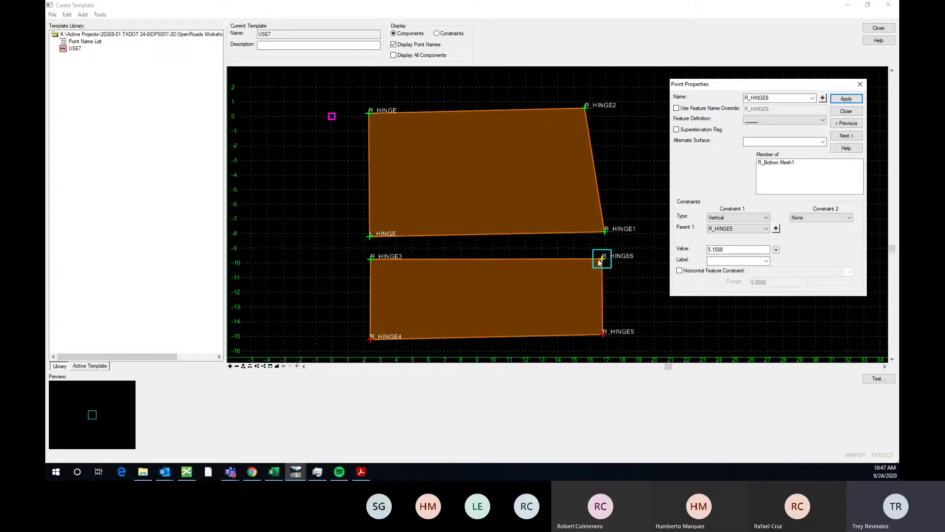
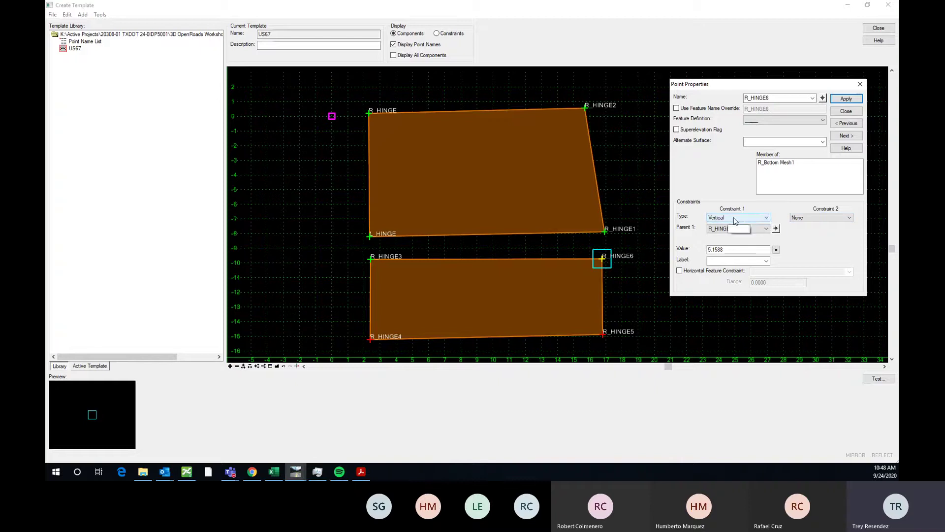
- Review the constraint types available for Constraint 1 of point R_HINGE6, including Vector-Offset, without changing the current type
{"action": "left_click", "coordinate": [766, 218]}
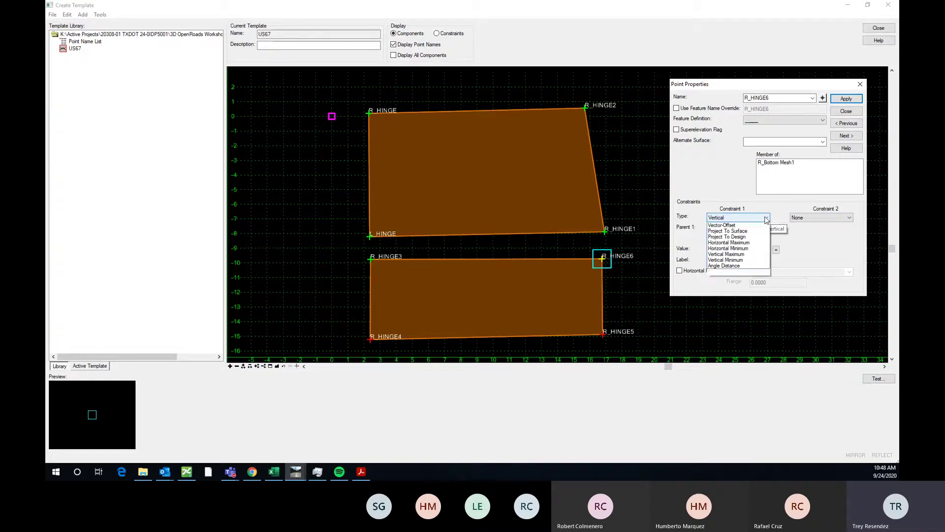
{"action": "left_click", "coordinate": [738, 215]}
{"action": "left_click", "coordinate": [738, 219]}
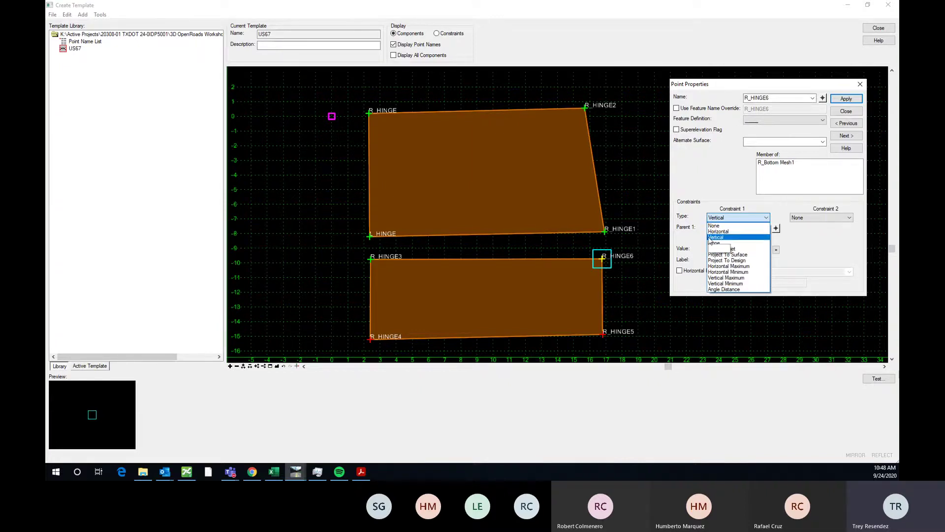
{"action": "left_click", "coordinate": [747, 237]}
{"action": "left_click", "coordinate": [733, 220]}
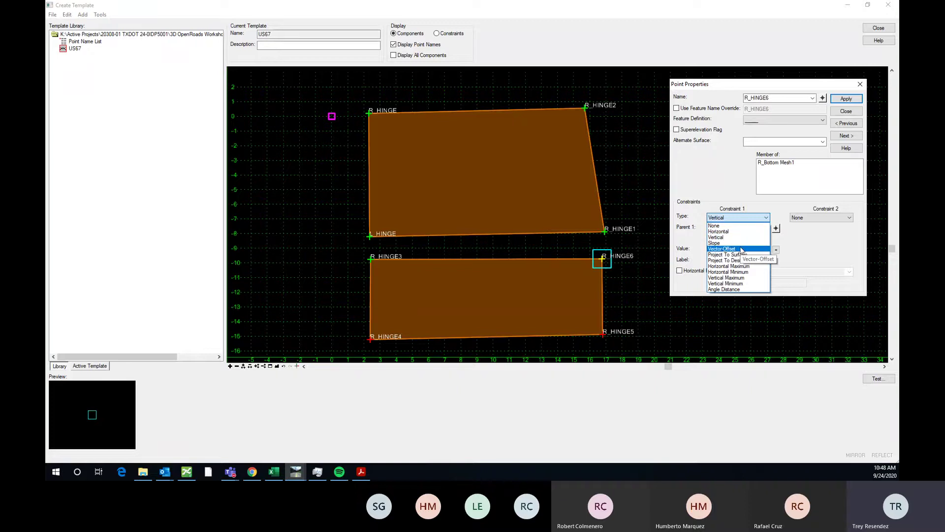
{"action": "left_click", "coordinate": [387, 277]}
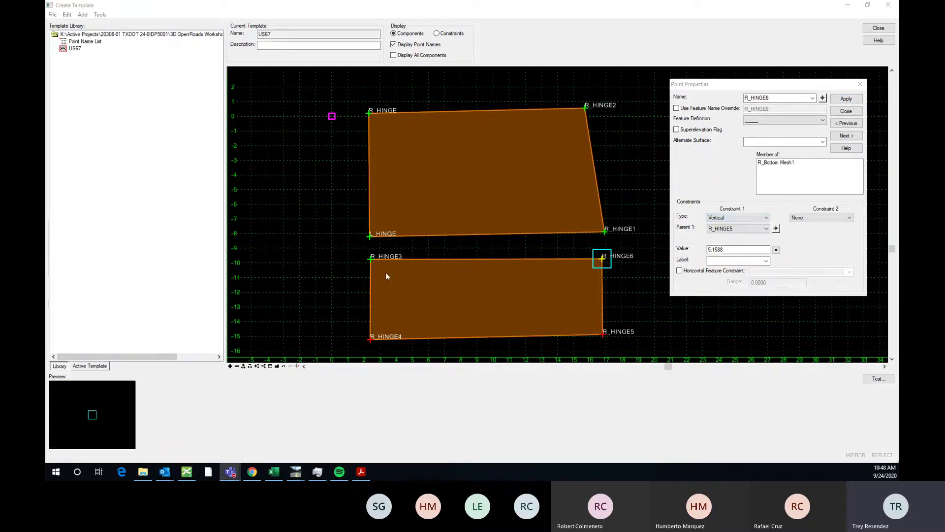
{"action": "left_click", "coordinate": [720, 223]}
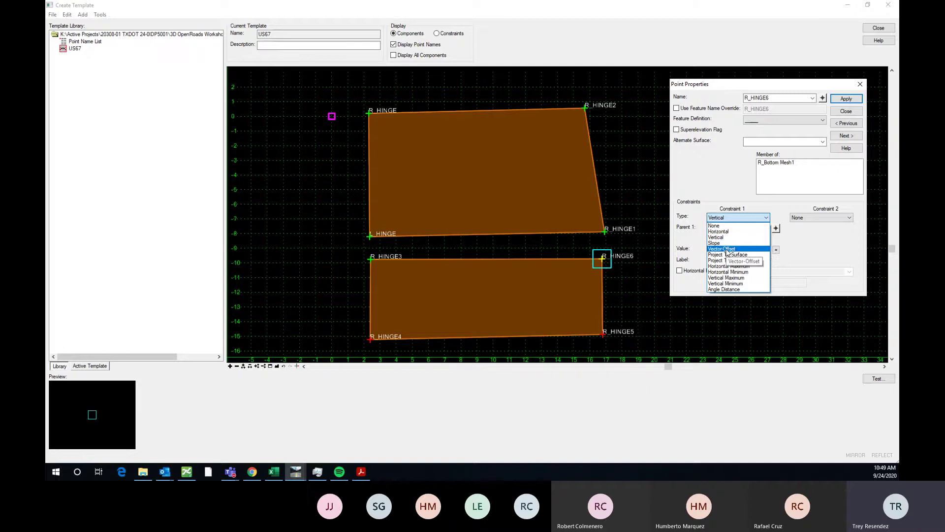
{"action": "left_click", "coordinate": [816, 236]}
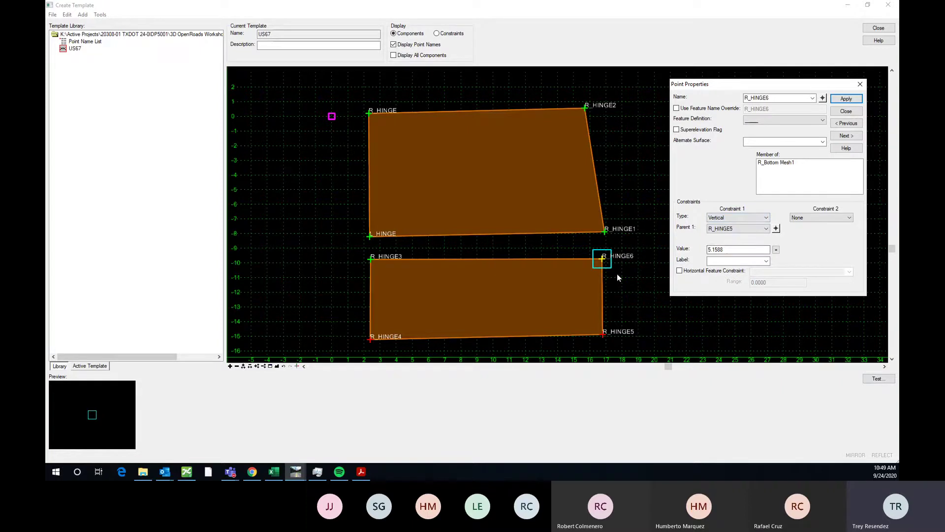
{"action": "scroll", "coordinate": [427, 190], "scroll_direction": "down", "scroll_amount": 1}
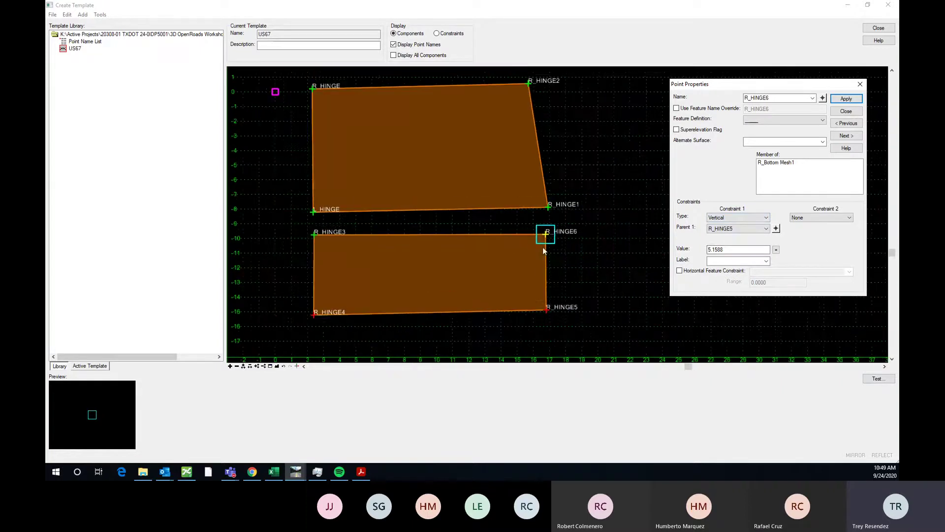
{"action": "scroll", "coordinate": [542, 247], "scroll_direction": "down", "scroll_amount": 1}
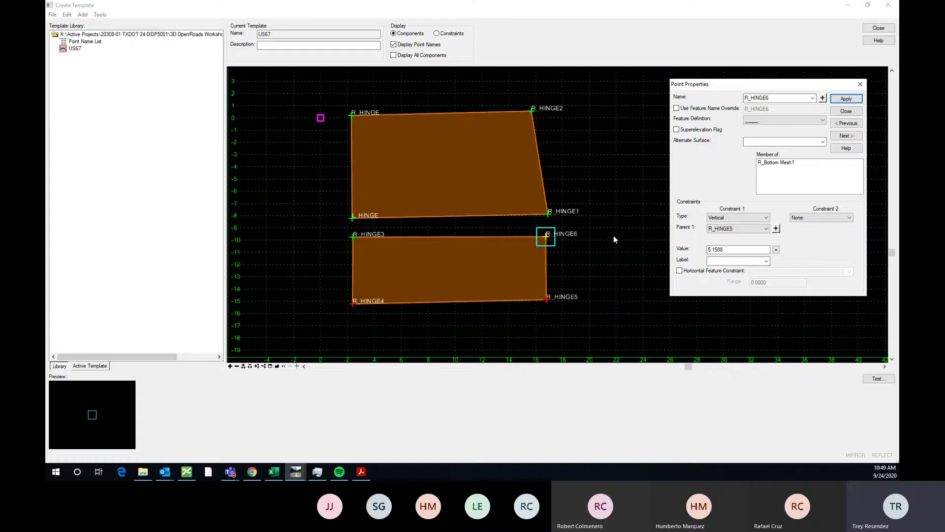
{"action": "scroll", "coordinate": [469, 229], "scroll_direction": "down", "scroll_amount": 1}
{"action": "scroll", "coordinate": [448, 228], "scroll_direction": "up", "scroll_amount": 2}
{"action": "scroll", "coordinate": [447, 226], "scroll_direction": "down", "scroll_amount": 1}
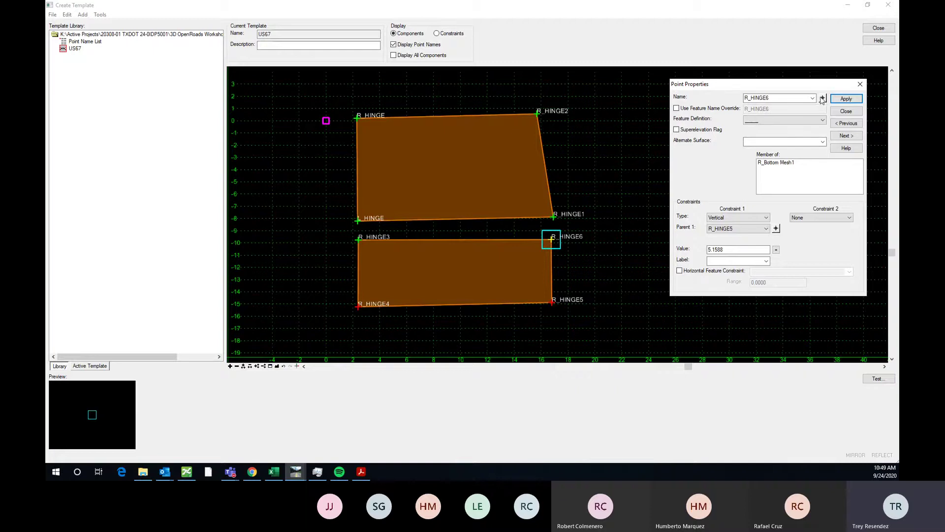
- Switch the open point properties to R_HINGE3 by picking it in the drawing, review its constraints, and close them
{"action": "double_click", "coordinate": [800, 99]}
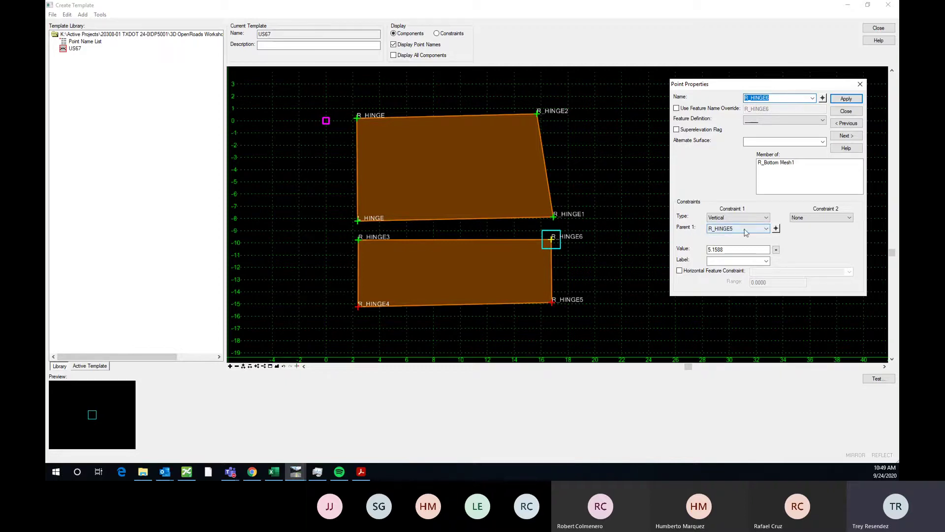
{"action": "left_click", "coordinate": [783, 98]}
{"action": "left_click", "coordinate": [822, 98]}
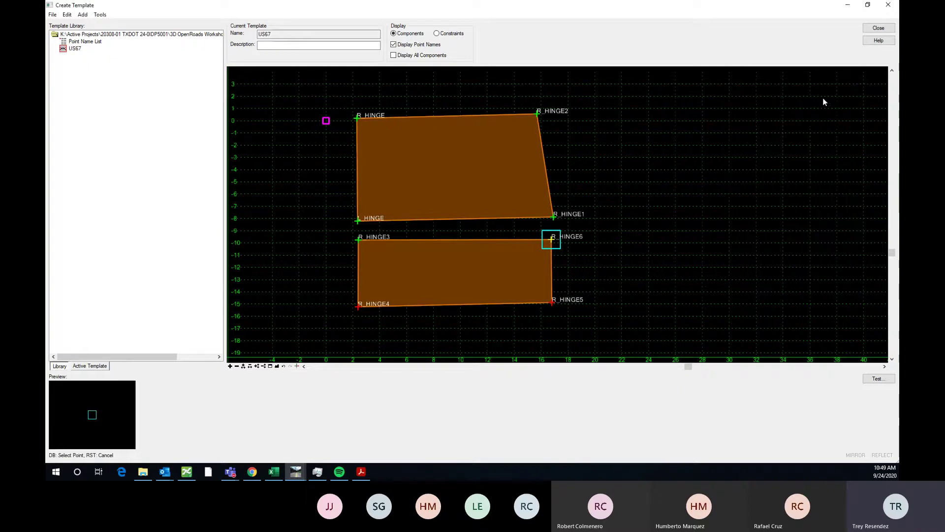
{"action": "left_click", "coordinate": [358, 240]}
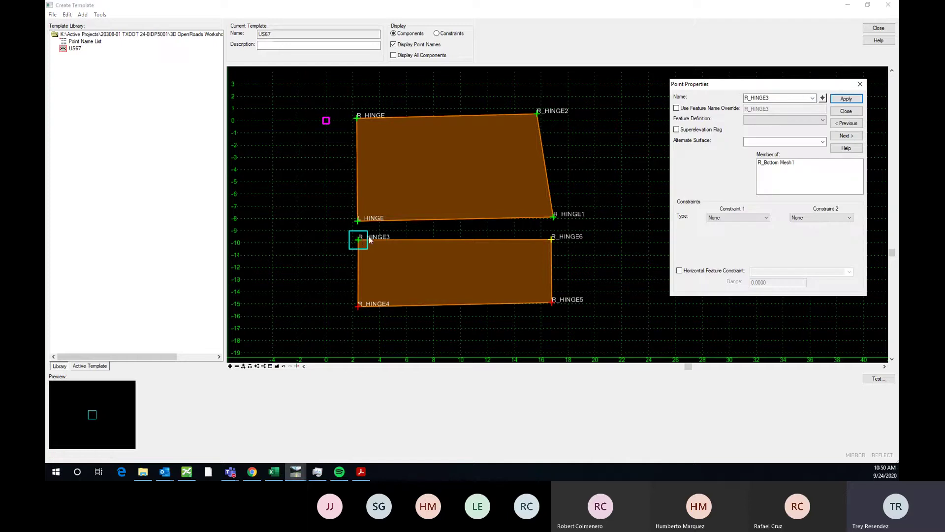
{"action": "left_click_drag", "start_coordinate": [801, 88], "coordinate": [759, 94]}
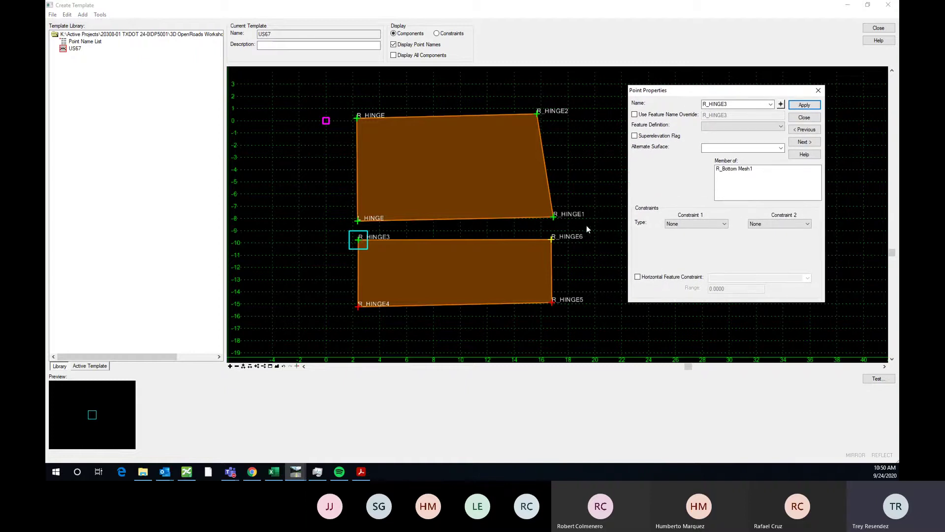
{"action": "scroll", "coordinate": [590, 194], "scroll_direction": "up", "scroll_amount": 1}
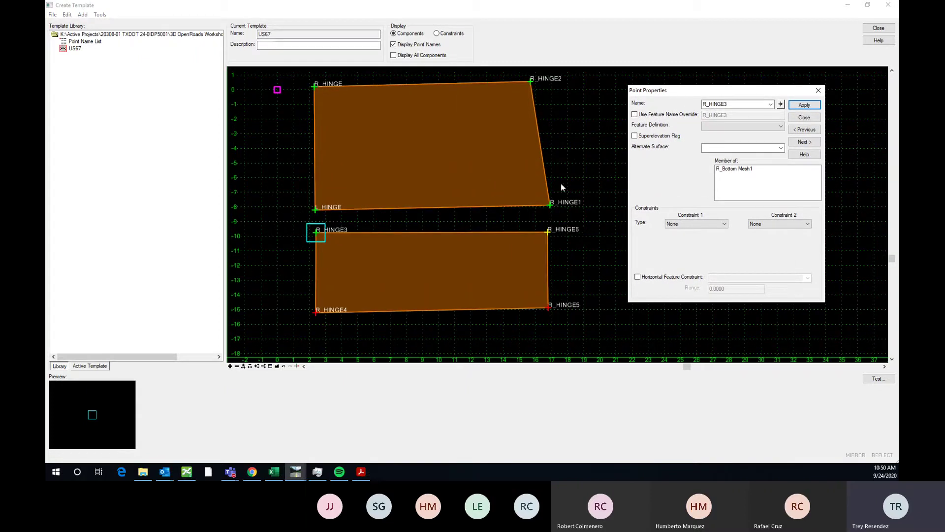
{"action": "scroll", "coordinate": [596, 157], "scroll_direction": "down", "scroll_amount": 1}
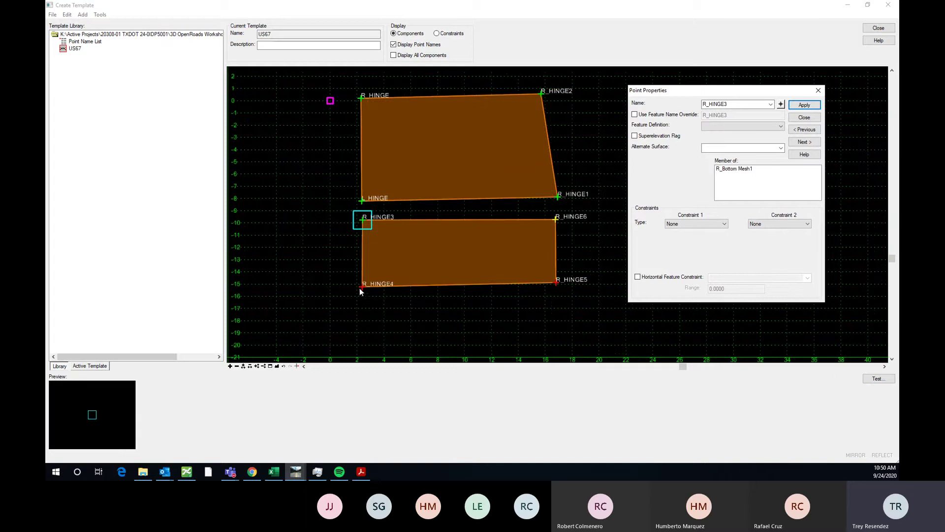
{"action": "left_click", "coordinate": [817, 91]}
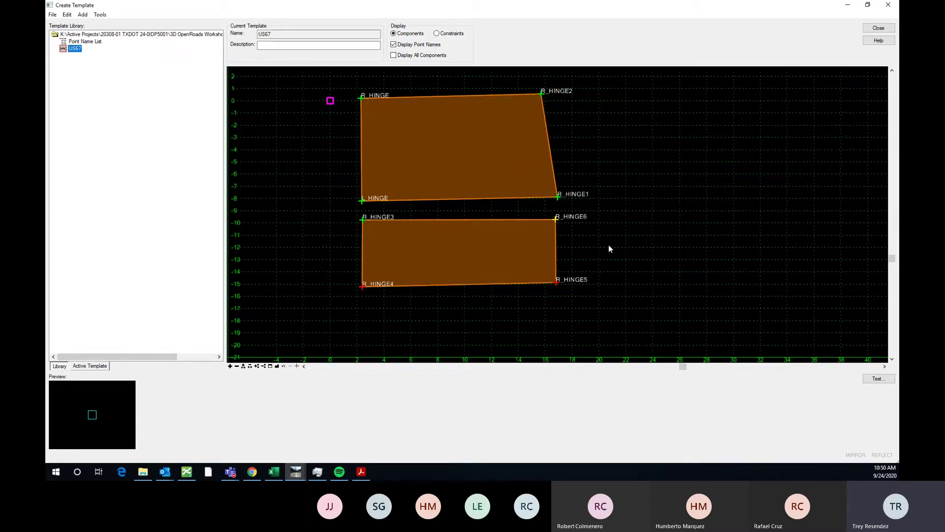
- Open the properties of point R_HINGE4, and examine R_HINGE1, R_HINGE2 and L_HINGE in turn by picking each in the drawing
{"action": "double_click", "coordinate": [362, 285]}
{"action": "left_click_drag", "start_coordinate": [736, 93], "coordinate": [752, 87]}
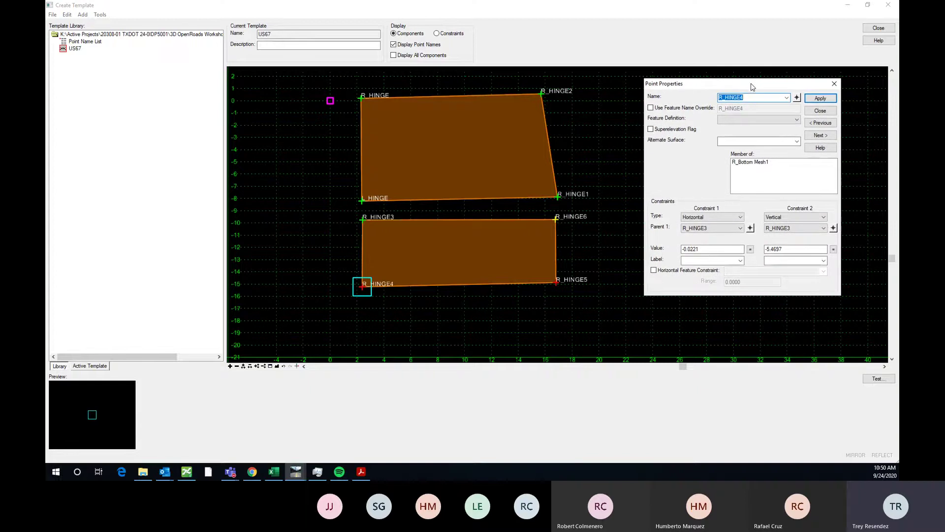
{"action": "left_click", "coordinate": [797, 98]}
{"action": "left_click", "coordinate": [558, 200]}
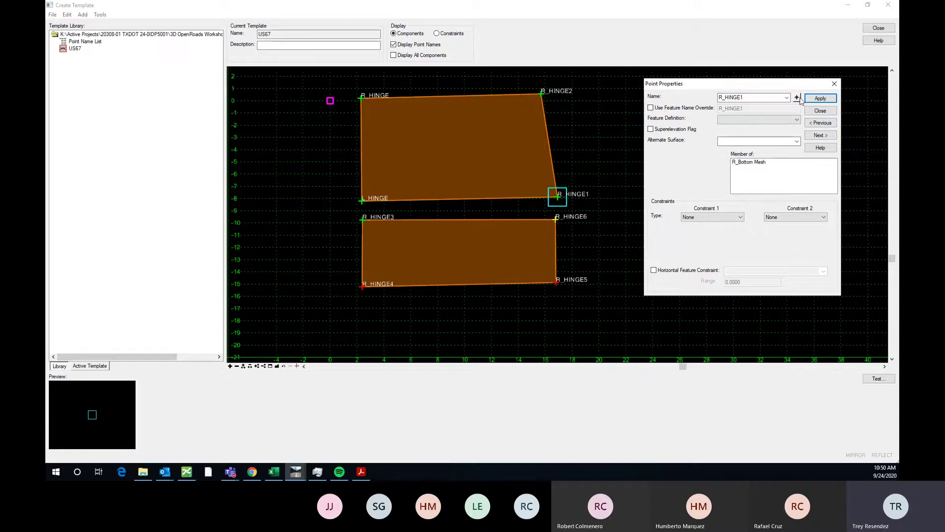
{"action": "left_click", "coordinate": [797, 98]}
{"action": "left_click", "coordinate": [542, 95]}
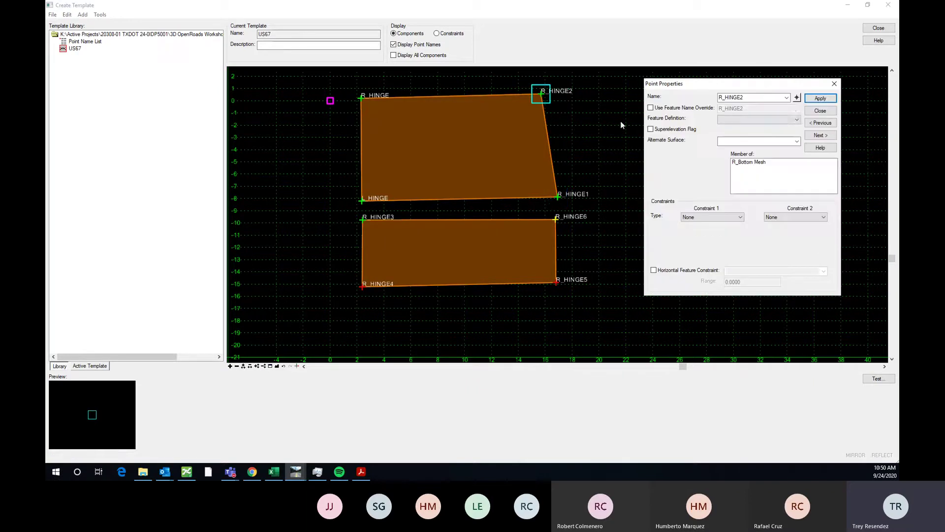
{"action": "left_click", "coordinate": [797, 97]}
{"action": "left_click", "coordinate": [362, 200]}
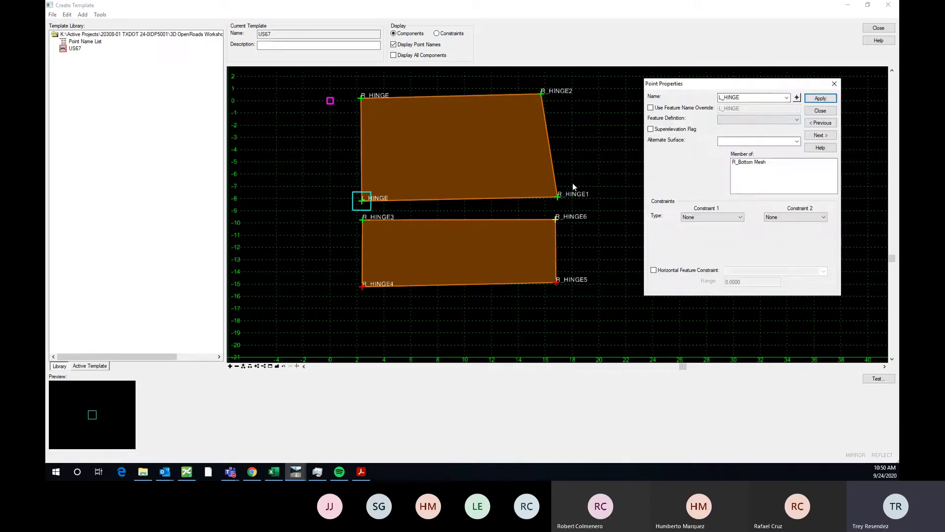
- Go backwards through the points of both components to compare their constraints, and close the point properties
{"action": "left_click", "coordinate": [822, 123]}
{"action": "left_click", "coordinate": [822, 123]}
{"action": "left_click", "coordinate": [822, 123]}
{"action": "left_click", "coordinate": [822, 124]}
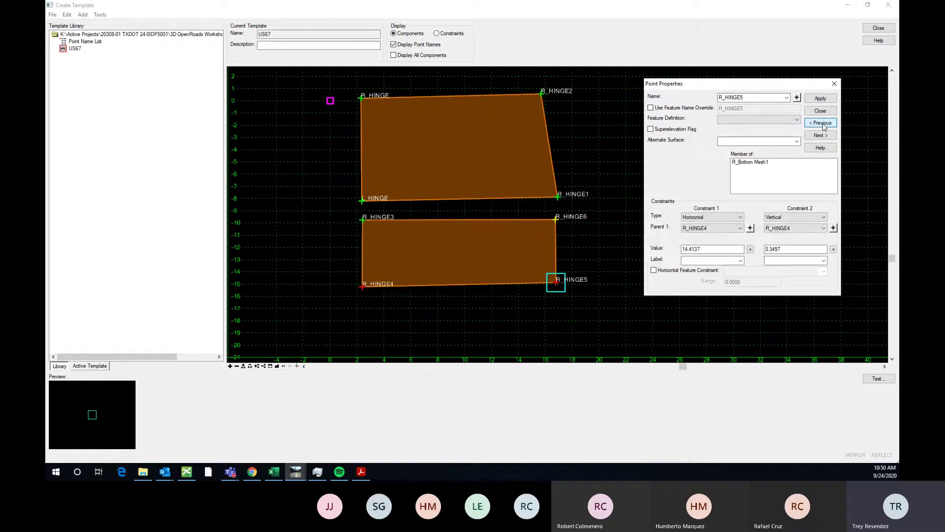
{"action": "left_click", "coordinate": [822, 124]}
{"action": "left_click", "coordinate": [823, 124]}
{"action": "left_click", "coordinate": [823, 123]}
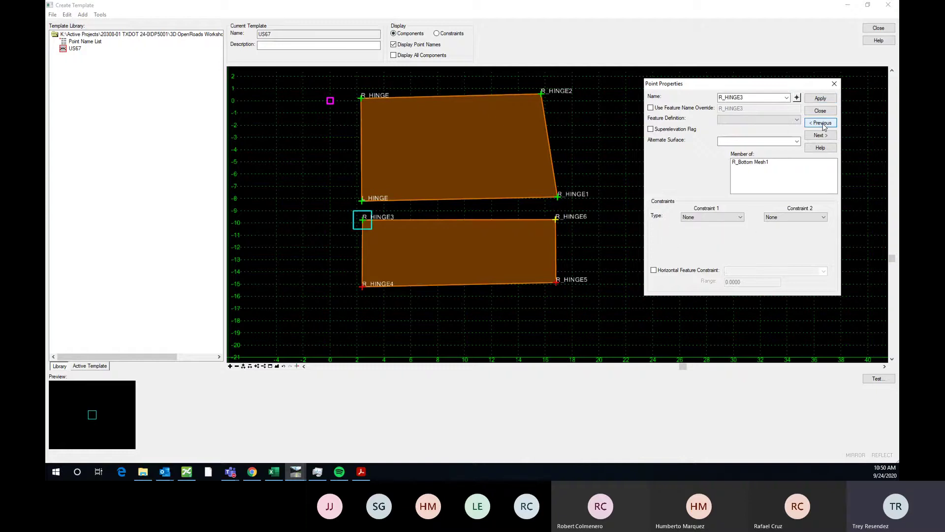
{"action": "left_click", "coordinate": [822, 124]}
{"action": "left_click", "coordinate": [822, 124]}
{"action": "left_click", "coordinate": [822, 124]}
{"action": "left_click", "coordinate": [822, 124]}
{"action": "left_click", "coordinate": [822, 124]}
{"action": "left_click", "coordinate": [822, 123]}
{"action": "left_click", "coordinate": [820, 110]}
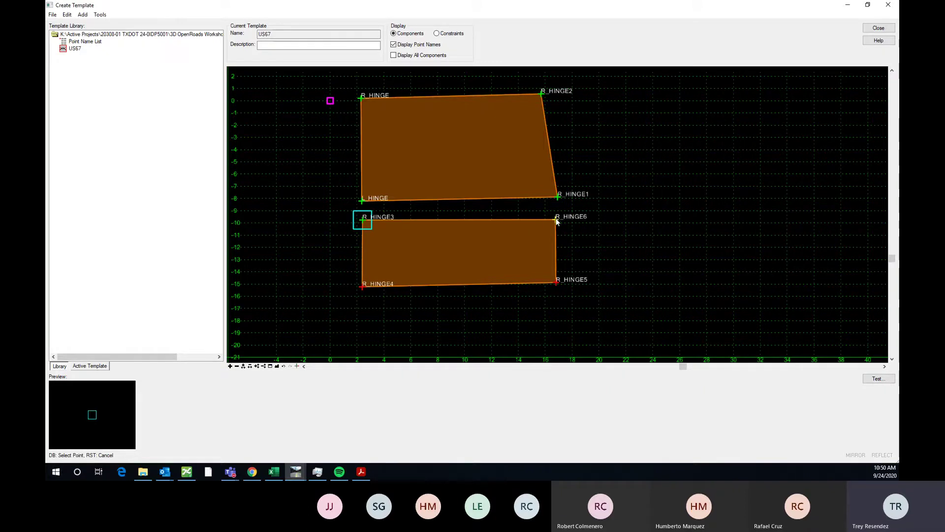
- Open the properties of point R_HINGE6 and change Constraint 1 to Slope, picking R_HINGE3 in the drawing as its parent
{"action": "double_click", "coordinate": [557, 221]}
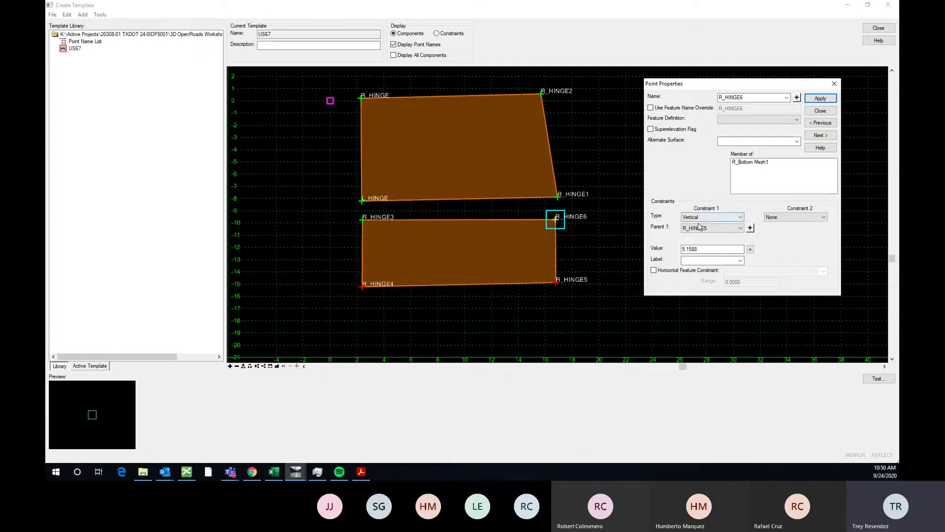
{"action": "scroll", "coordinate": [559, 225], "scroll_direction": "down", "scroll_amount": 1}
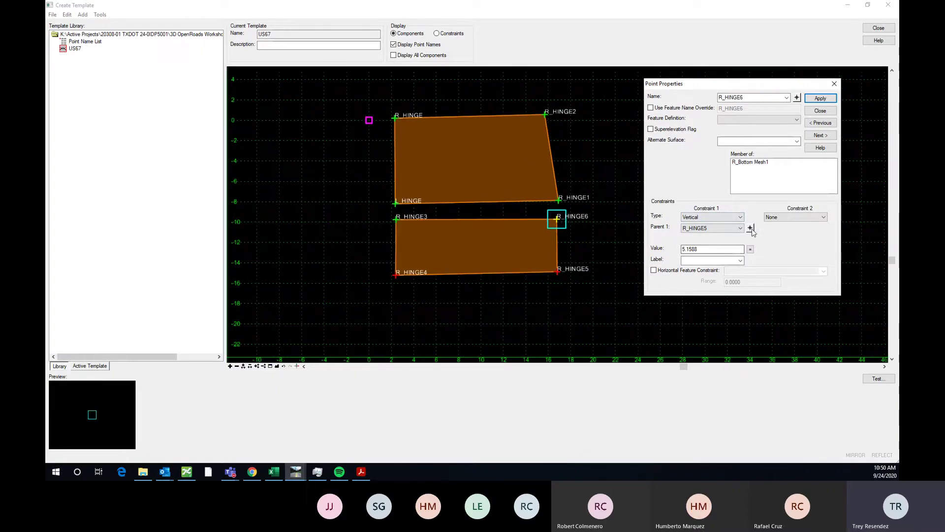
{"action": "left_click", "coordinate": [724, 219]}
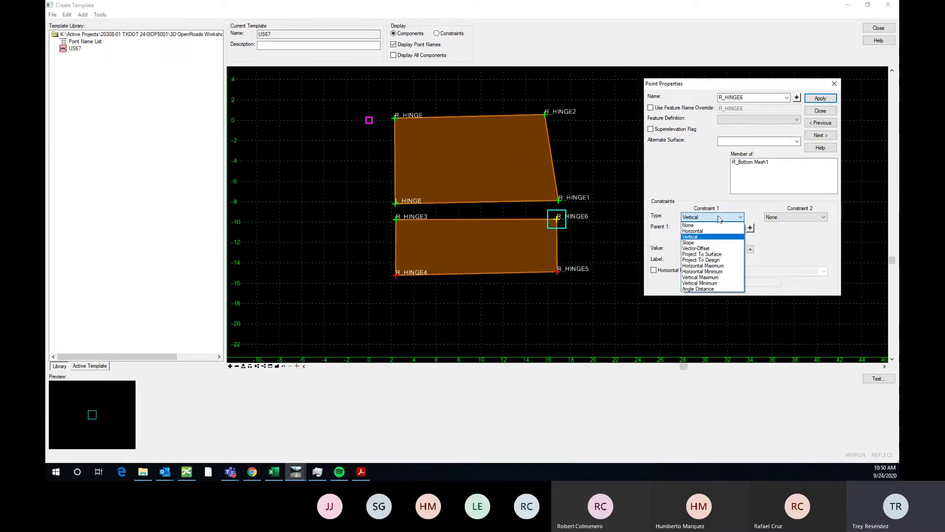
{"action": "left_click", "coordinate": [707, 242]}
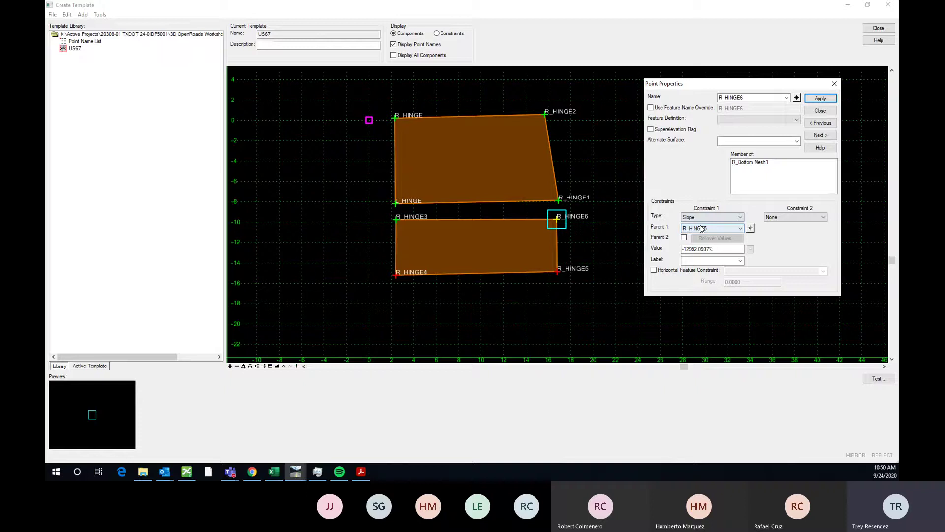
{"action": "left_click", "coordinate": [750, 228]}
{"action": "left_click", "coordinate": [395, 221]}
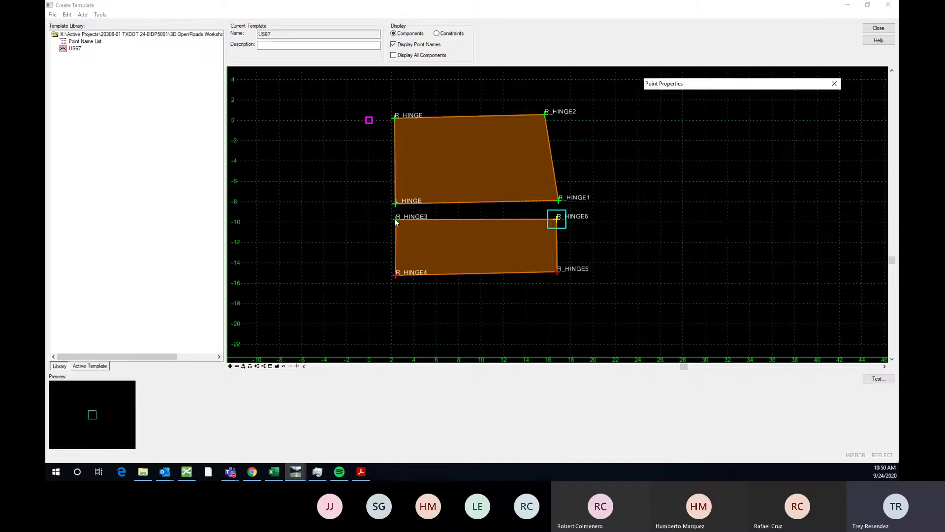
{"action": "scroll", "coordinate": [403, 216], "scroll_direction": "up", "scroll_amount": 2}
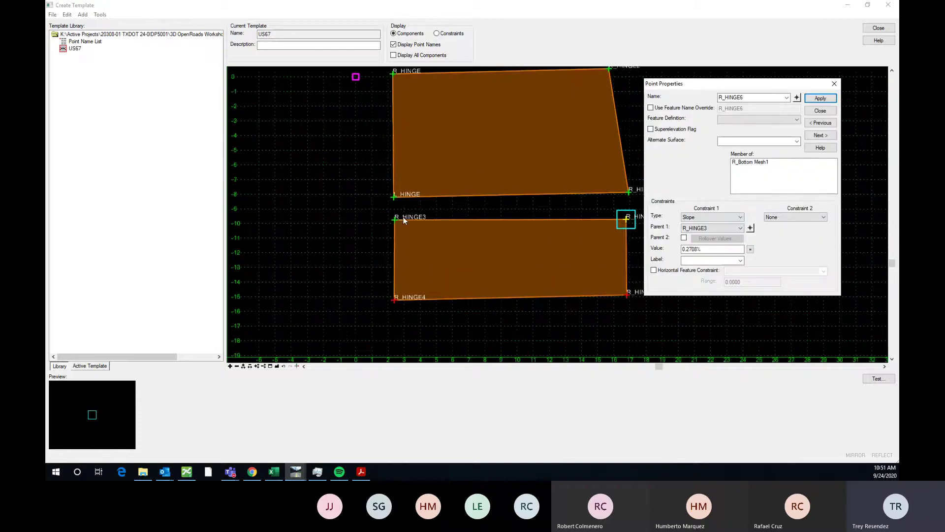
{"action": "scroll", "coordinate": [396, 220], "scroll_direction": "down", "scroll_amount": 2}
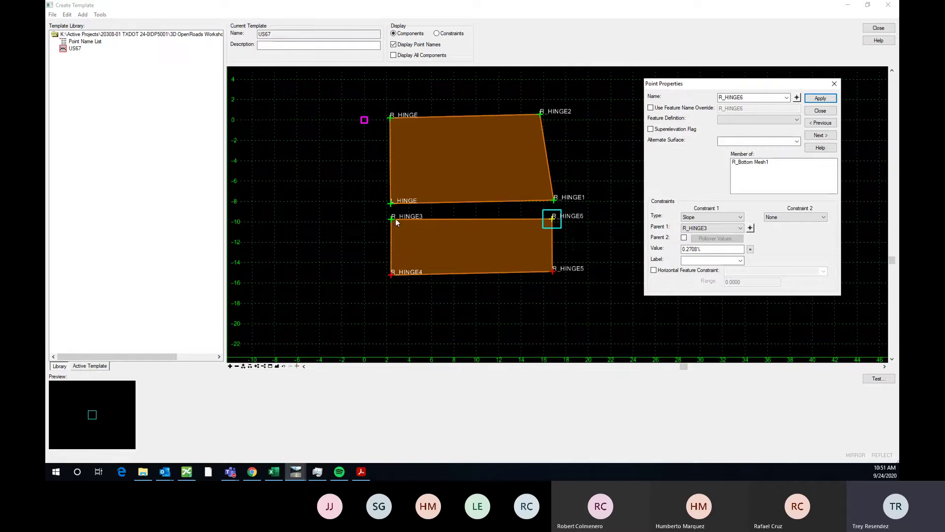
- Try R_HINGE2, R_HINGE4 and R_HINGE5 in turn as parent of R_HINGE6's slope constraint, and pick R_HINGE3 as the parent again
{"action": "left_click", "coordinate": [750, 228]}
{"action": "left_click", "coordinate": [551, 133]}
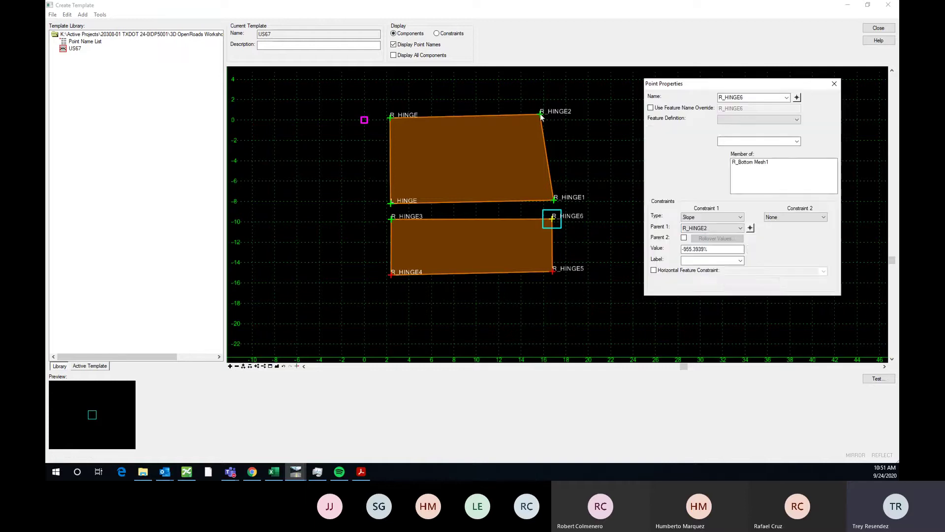
{"action": "left_click", "coordinate": [751, 229]}
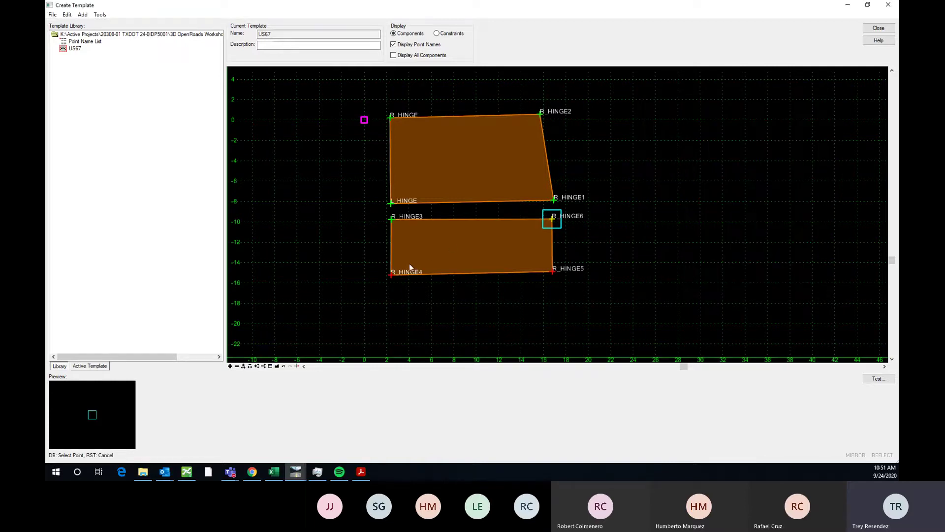
{"action": "left_click", "coordinate": [390, 277]}
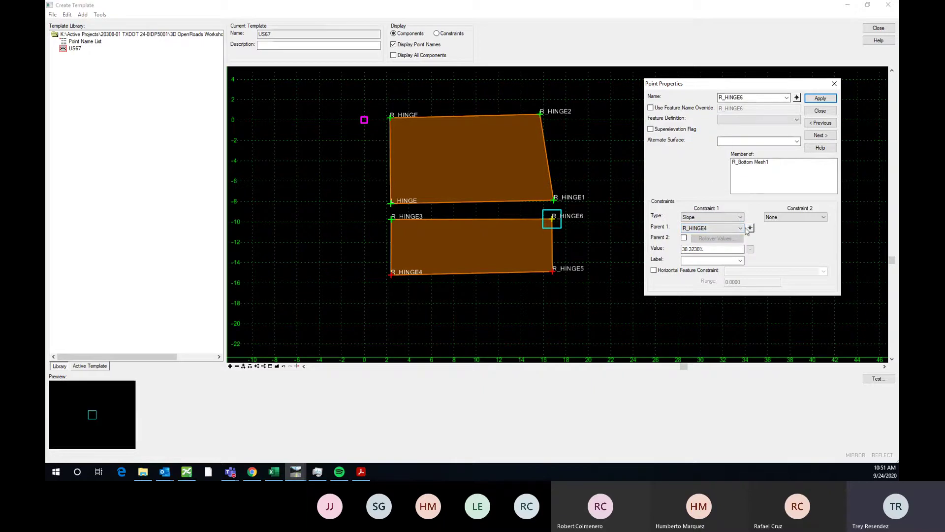
{"action": "left_click", "coordinate": [750, 228]}
{"action": "left_click", "coordinate": [552, 271]}
{"action": "left_click", "coordinate": [750, 244]}
{"action": "left_click", "coordinate": [392, 219]}
- Set the slope of R_HINGE6 relative to R_HINGE3 to -2% and apply it
{"action": "left_click_drag", "start_coordinate": [713, 249], "coordinate": [670, 248]}
{"action": "scroll", "coordinate": [552, 231], "scroll_direction": "up", "scroll_amount": 1}
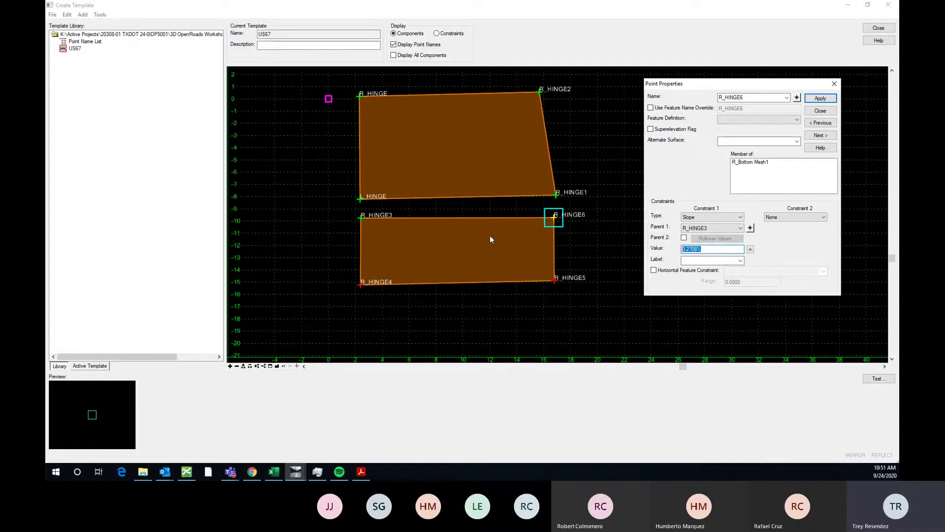
{"action": "type", "text": "-.02"}
{"action": "key", "text": "Return"}
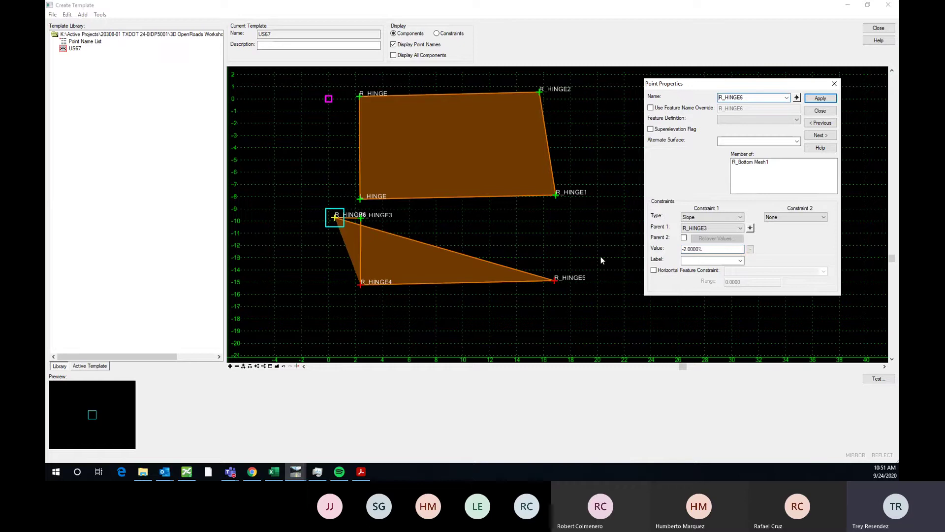
- Make R_HINGE6's slope value positive at 2%, apply it, and examine the point's position relative to R_HINGE3
{"action": "left_click", "coordinate": [684, 249]}
{"action": "scroll", "coordinate": [353, 230], "scroll_direction": "up", "scroll_amount": 2}
{"action": "scroll", "coordinate": [350, 230], "scroll_direction": "down", "scroll_amount": 2}
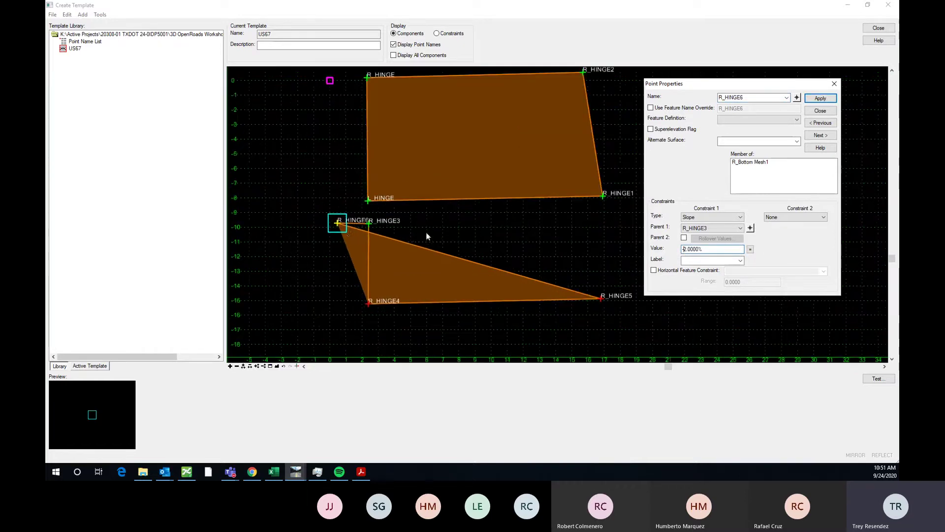
{"action": "type", "text": "-"}
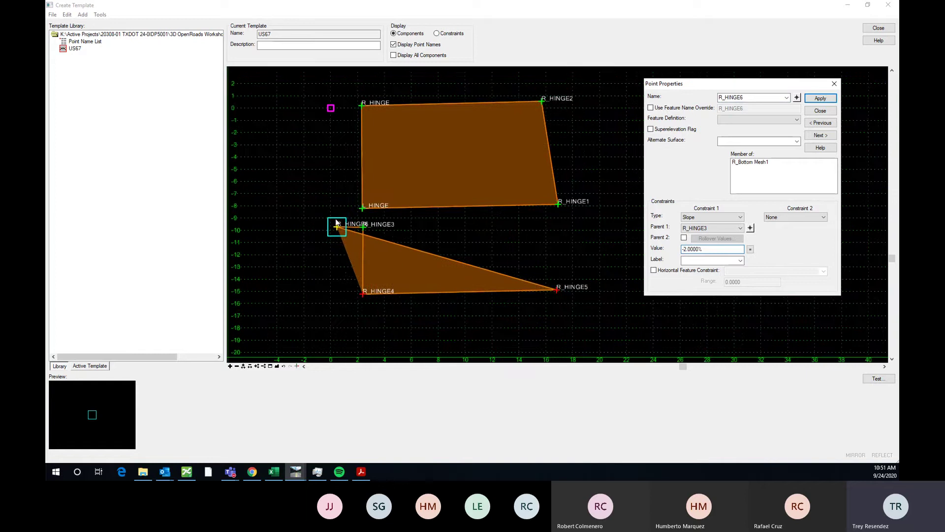
{"action": "scroll", "coordinate": [339, 228], "scroll_direction": "up", "scroll_amount": 3}
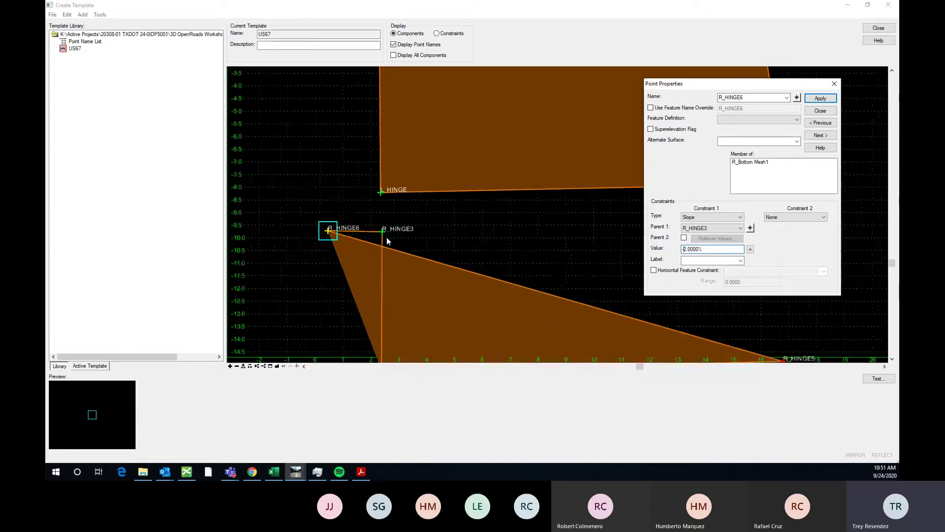
{"action": "scroll", "coordinate": [350, 233], "scroll_direction": "down", "scroll_amount": 1}
{"action": "scroll", "coordinate": [377, 244], "scroll_direction": "down", "scroll_amount": 3}
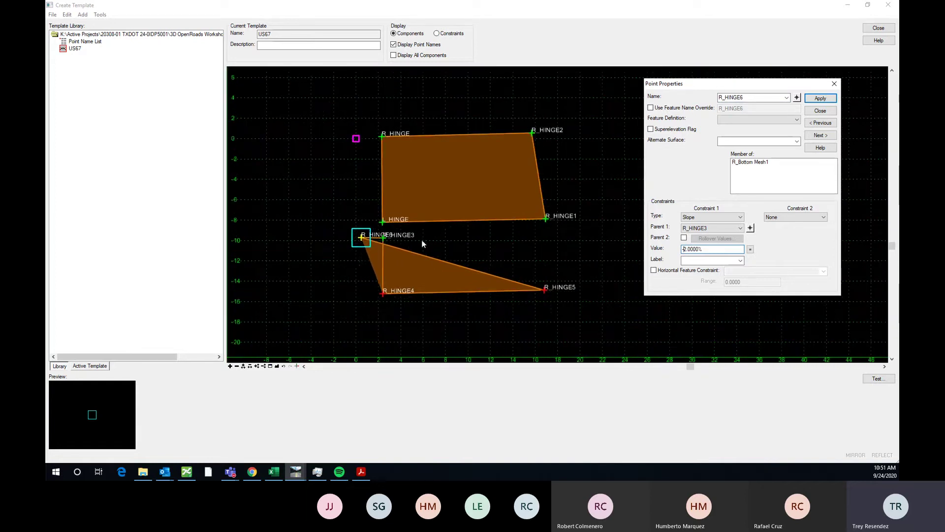
{"action": "scroll", "coordinate": [375, 241], "scroll_direction": "up", "scroll_amount": 2}
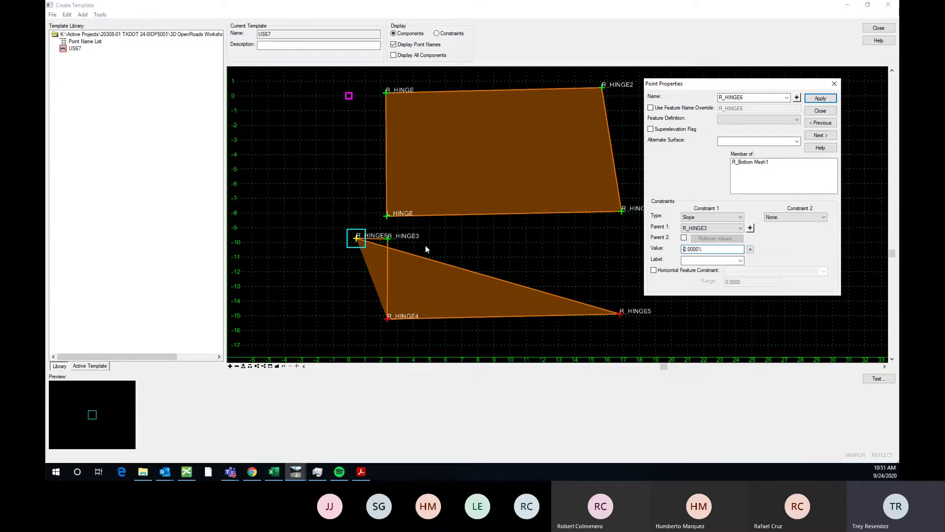
{"action": "key", "text": "Return"}
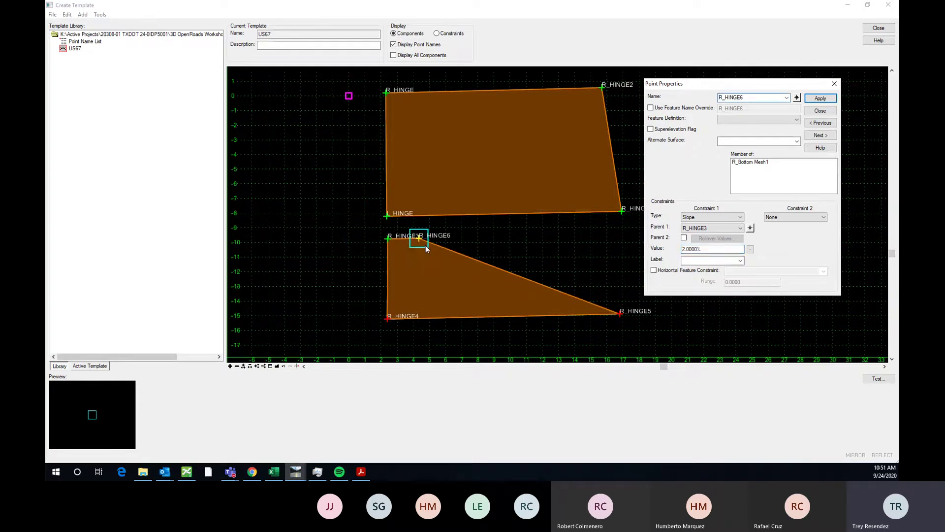
{"action": "scroll", "coordinate": [423, 230], "scroll_direction": "up", "scroll_amount": 2}
{"action": "scroll", "coordinate": [400, 227], "scroll_direction": "down", "scroll_amount": 2}
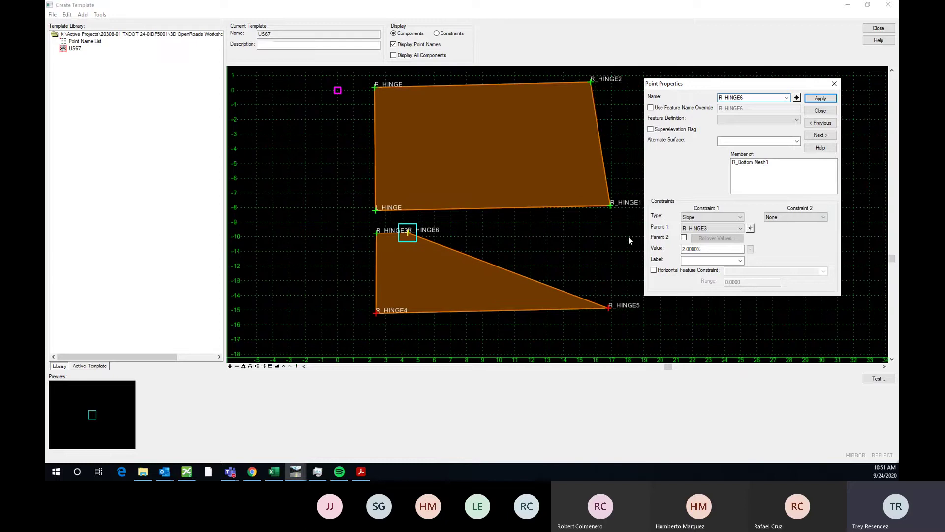
- Add a Horizontal type as Constraint 2 of R_HINGE6, picking R_HINGE3 in the drawing as its parent
{"action": "scroll", "coordinate": [519, 238], "scroll_direction": "down", "scroll_amount": 1}
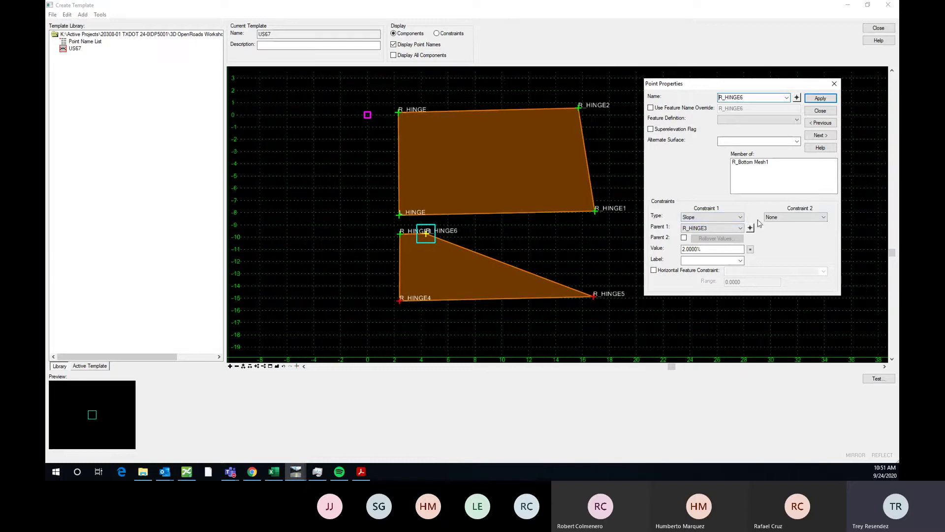
{"action": "left_click", "coordinate": [786, 217]}
{"action": "scroll", "coordinate": [786, 224], "scroll_direction": "up", "scroll_amount": 1}
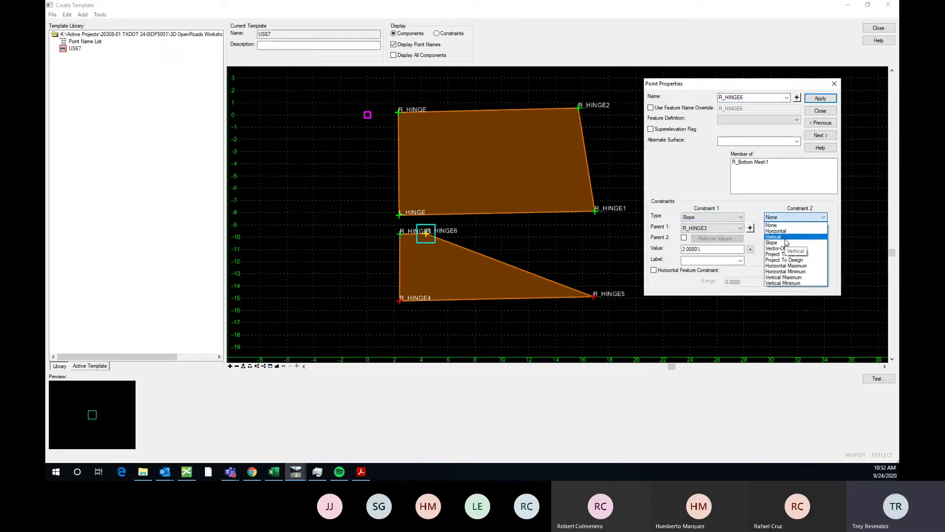
{"action": "left_click", "coordinate": [787, 229]}
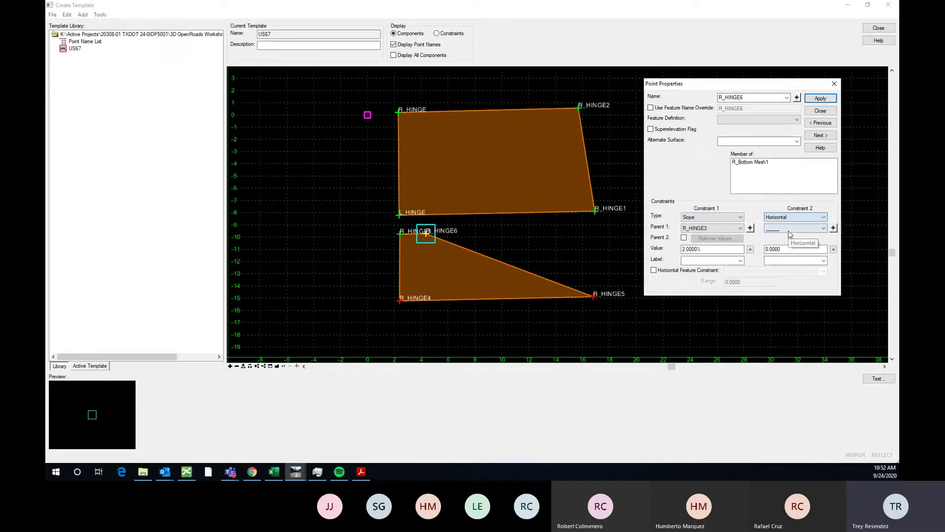
{"action": "left_click", "coordinate": [832, 228]}
{"action": "left_click", "coordinate": [401, 238]}
- Set the horizontal constraint value of R_HINGE6 to 8 and apply it
{"action": "scroll", "coordinate": [401, 238], "scroll_direction": "up", "scroll_amount": 3}
{"action": "scroll", "coordinate": [409, 232], "scroll_direction": "down", "scroll_amount": 2}
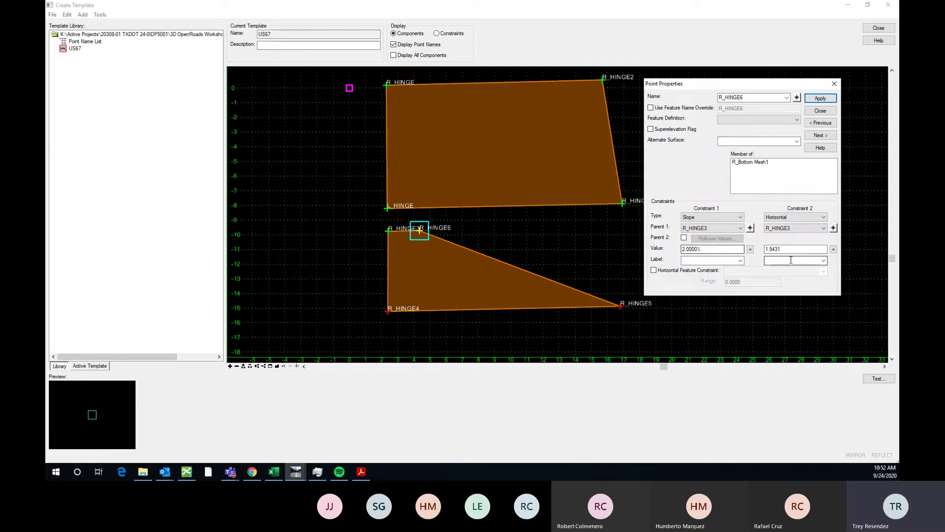
{"action": "double_click", "coordinate": [775, 249]}
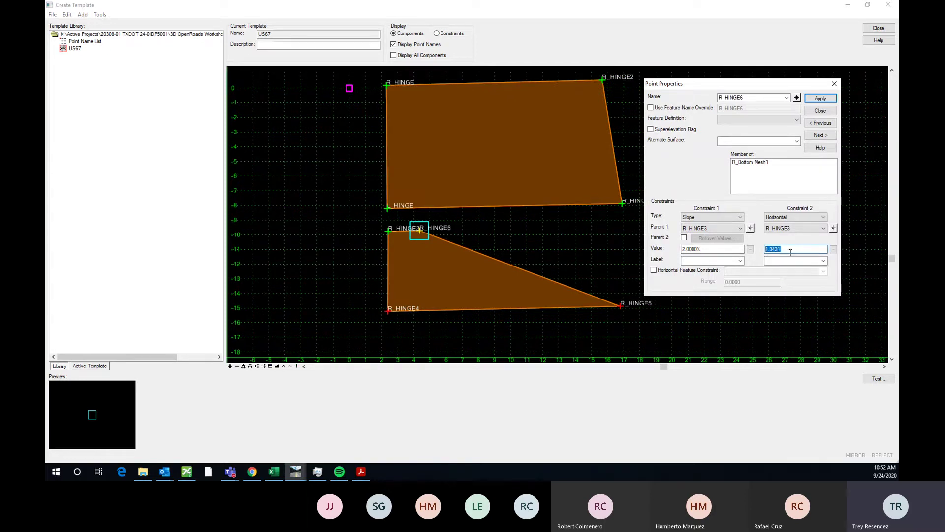
{"action": "type", "text": "8"}
{"action": "key", "text": "Return"}
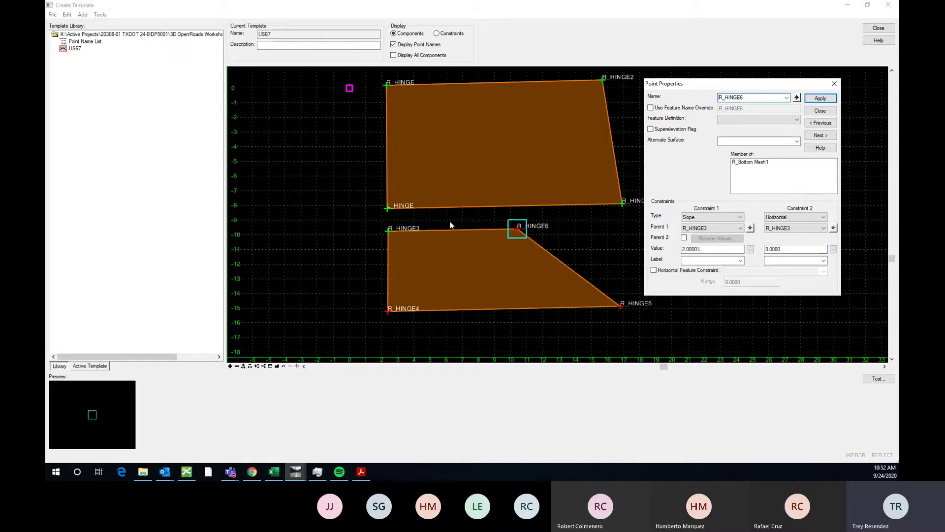
- Switch R_HINGE6's slope constraint to a downward slope of -2% and apply it
{"action": "scroll", "coordinate": [458, 222], "scroll_direction": "up", "scroll_amount": 1}
{"action": "left_click", "coordinate": [683, 249]}
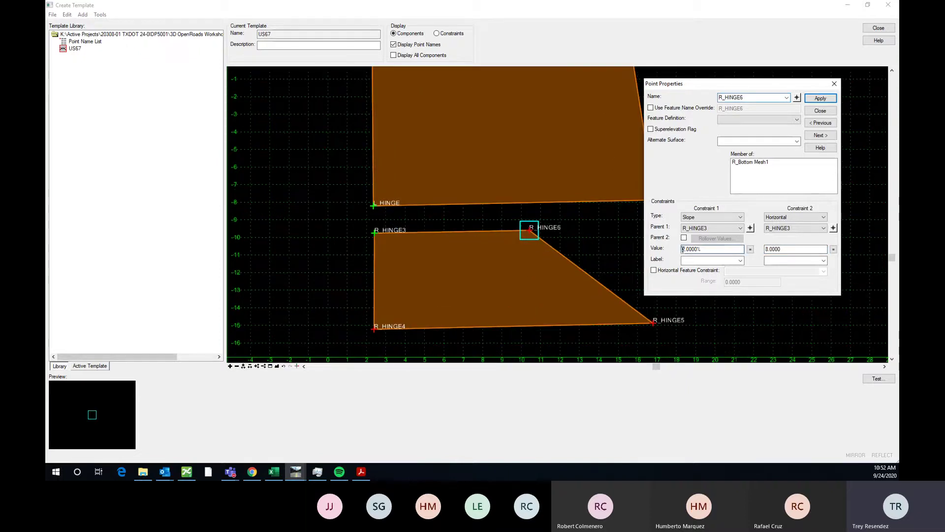
{"action": "key", "text": "Return"}
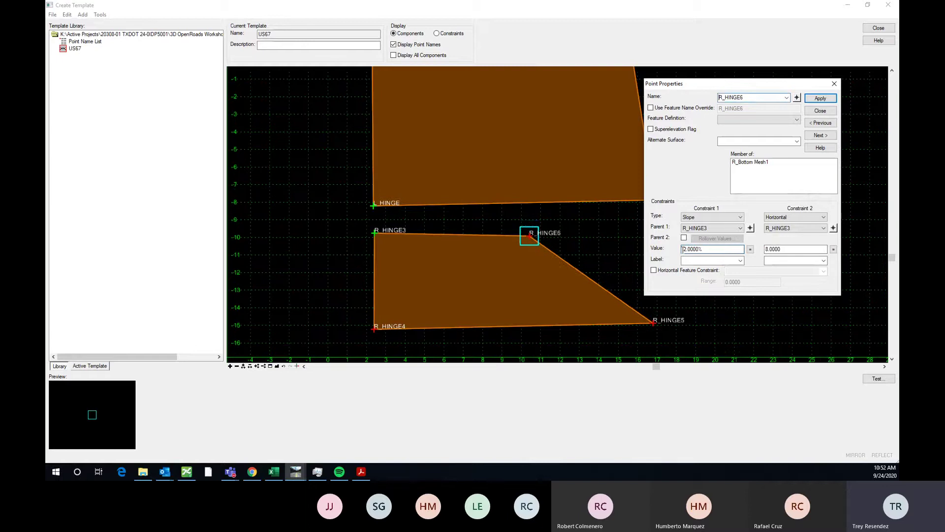
{"action": "scroll", "coordinate": [518, 240], "scroll_direction": "up", "scroll_amount": 1}
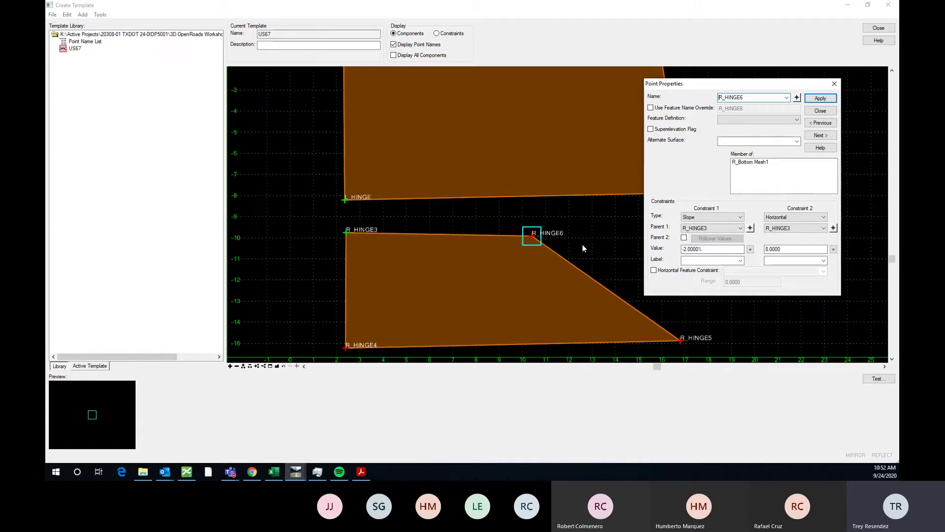
- Steepen R_HINGE6's slope constraint to -5% and apply it
{"action": "left_click", "coordinate": [687, 250]}
{"action": "key", "text": "BackSpace"}
{"action": "type", "text": "5"}
{"action": "key", "text": "Return"}
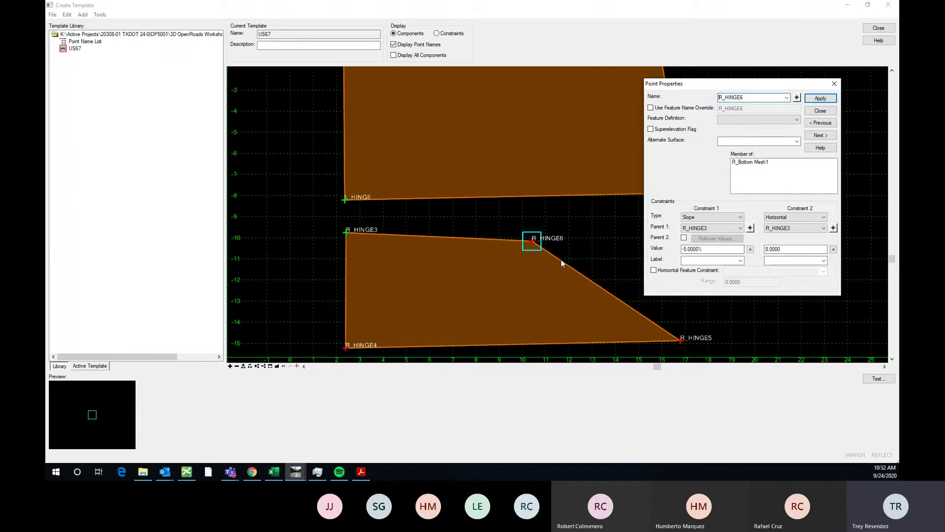
- Flip R_HINGE6's slope to 5% to compare the effect of the sign, and set it back to -5%
{"action": "scroll", "coordinate": [560, 259], "scroll_direction": "down", "scroll_amount": 2}
{"action": "scroll", "coordinate": [536, 244], "scroll_direction": "up", "scroll_amount": 2}
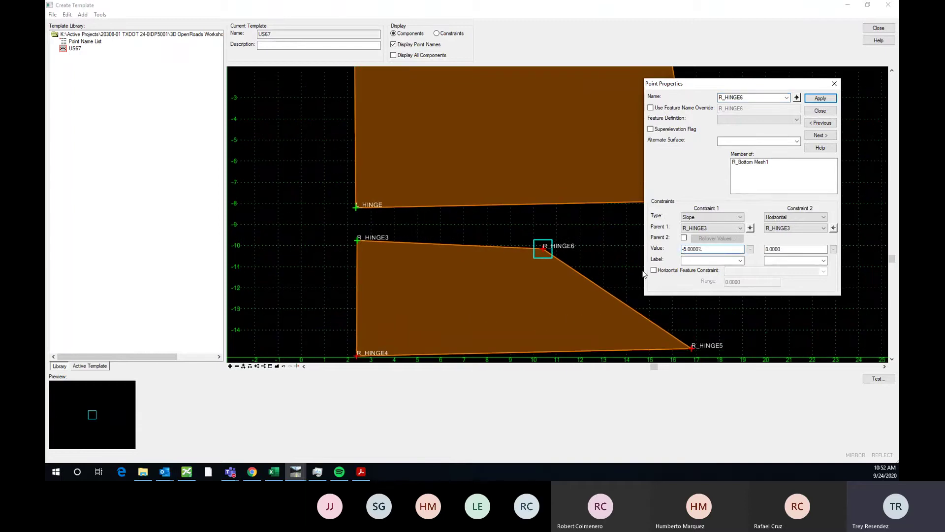
{"action": "key", "text": "Return"}
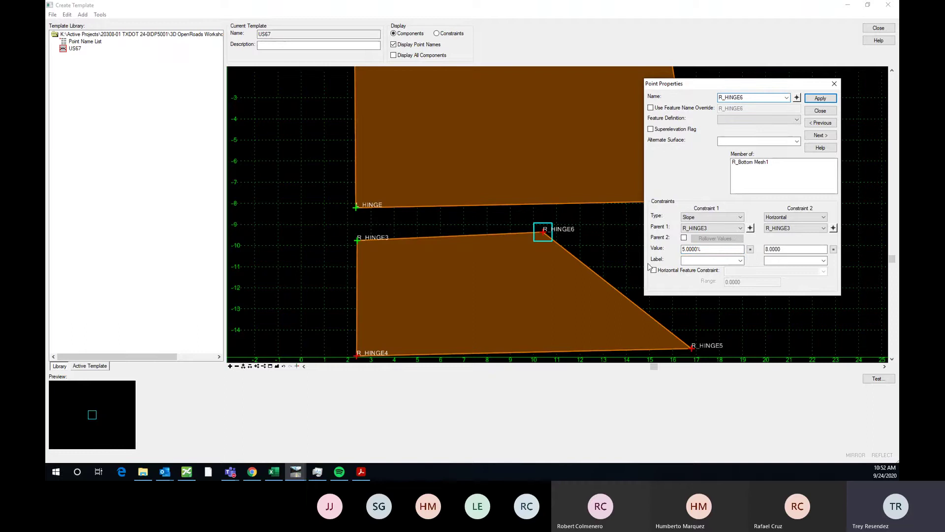
{"action": "left_click", "coordinate": [683, 250]}
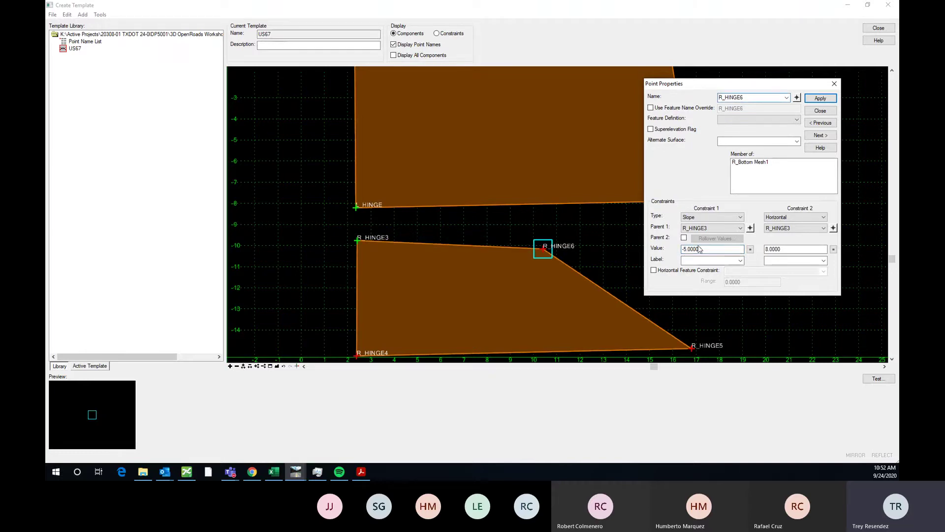
{"action": "type", "text": "-"}
{"action": "key", "text": "Return"}
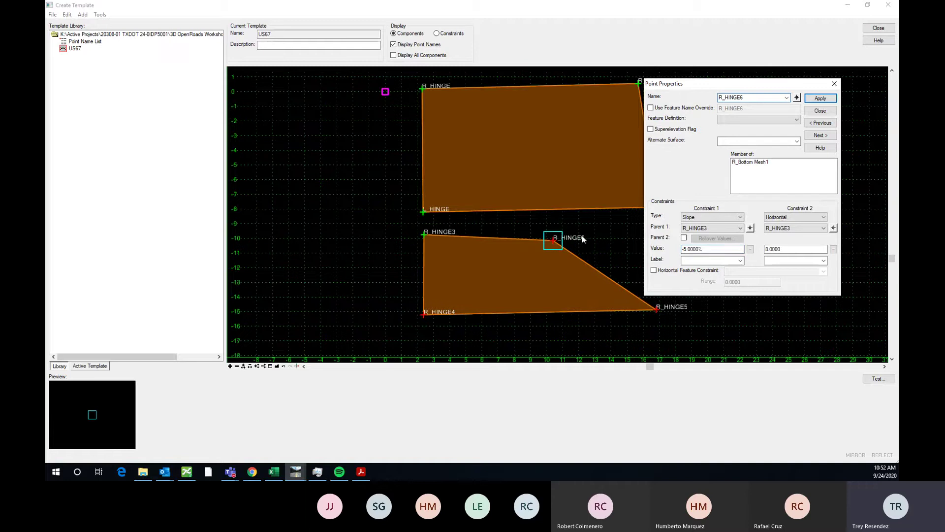
- Set the horizontal constraint value of R_HINGE6 to -8 so the point lies on the opposite side of R_HINGE3
{"action": "left_click", "coordinate": [766, 249]}
{"action": "type", "text": "-"}
{"action": "key", "text": "Return"}
{"action": "scroll", "coordinate": [302, 235], "scroll_direction": "up", "scroll_amount": 1}
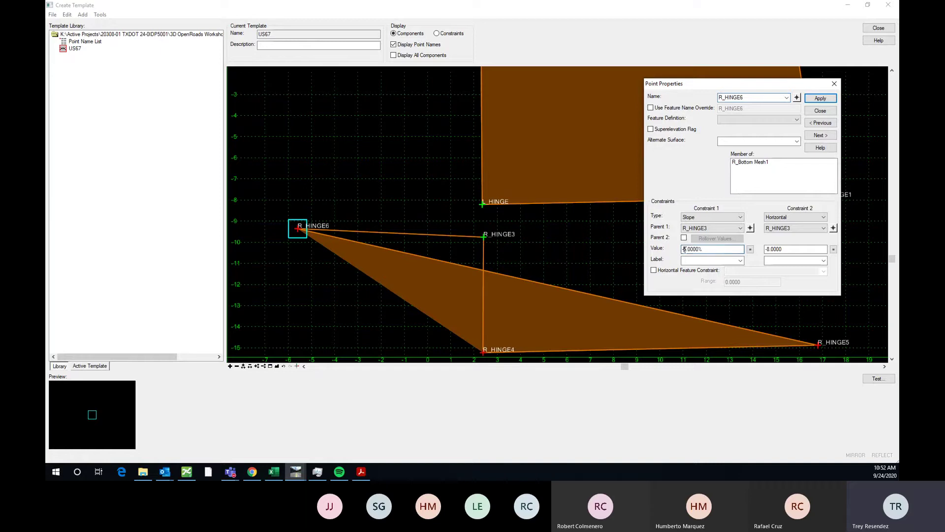
- Re-enter the minus sign of the -8 horizontal value, set R_HINGE6's slope to 5%, and apply the values
{"action": "left_click", "coordinate": [768, 249]}
{"action": "key", "text": "BackSpace"}
{"action": "type", "text": "-"}
{"action": "left_click", "coordinate": [685, 250]}
{"action": "key", "text": "BackSpace"}
{"action": "key", "text": "Return"}
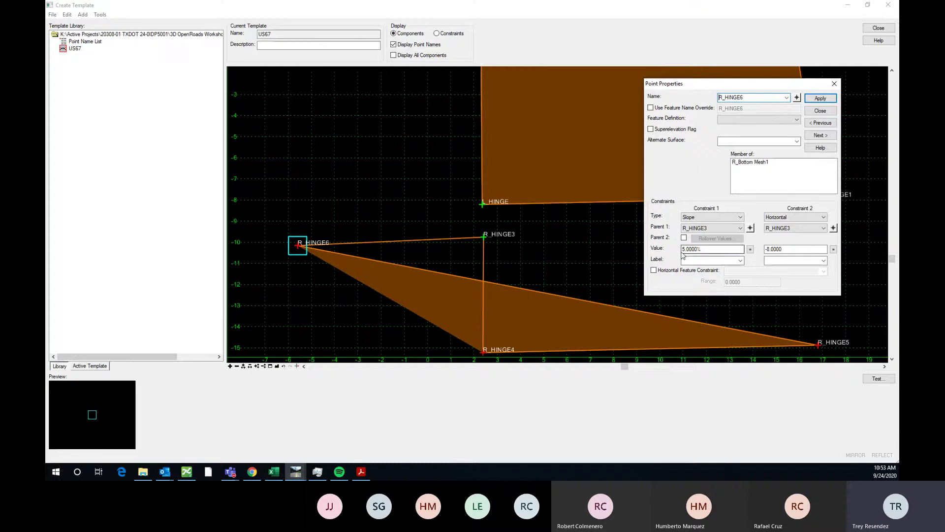
- Set R_HINGE6's slope constraint to -5% and its horizontal constraint to 8, apply both values, and close the point properties
{"action": "scroll", "coordinate": [416, 233], "scroll_direction": "down", "scroll_amount": 1}
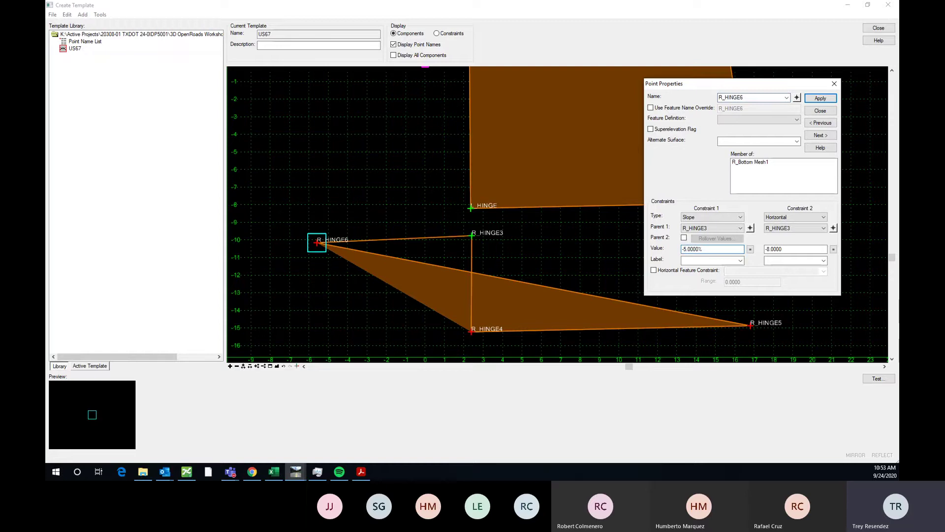
{"action": "key", "text": "BackSpace"}
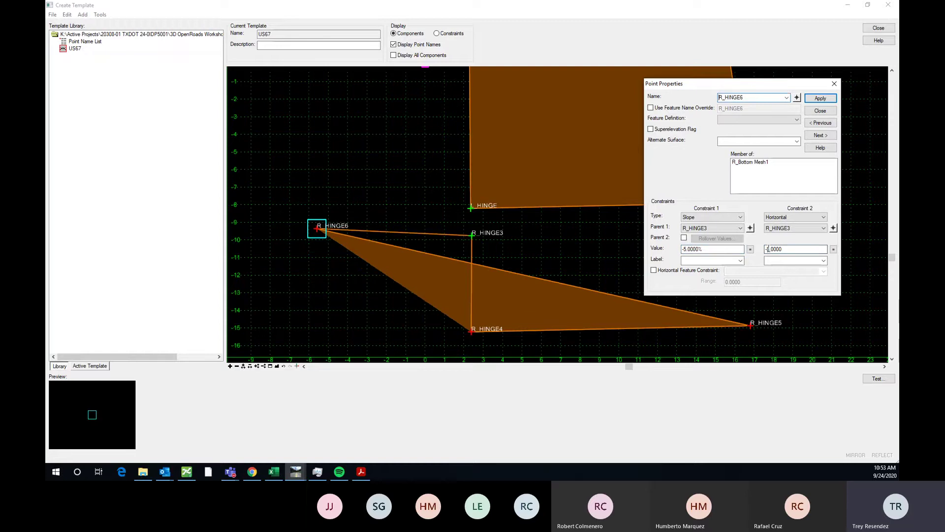
{"action": "key", "text": "BackSpace"}
{"action": "scroll", "coordinate": [422, 271], "scroll_direction": "down", "scroll_amount": 3}
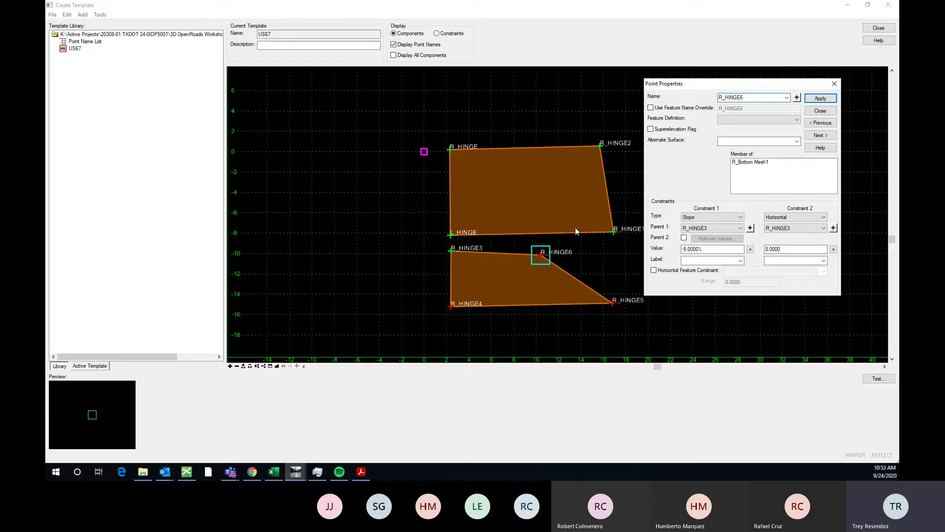
{"action": "scroll", "coordinate": [556, 267], "scroll_direction": "up", "scroll_amount": 2}
{"action": "scroll", "coordinate": [369, 207], "scroll_direction": "down", "scroll_amount": 1}
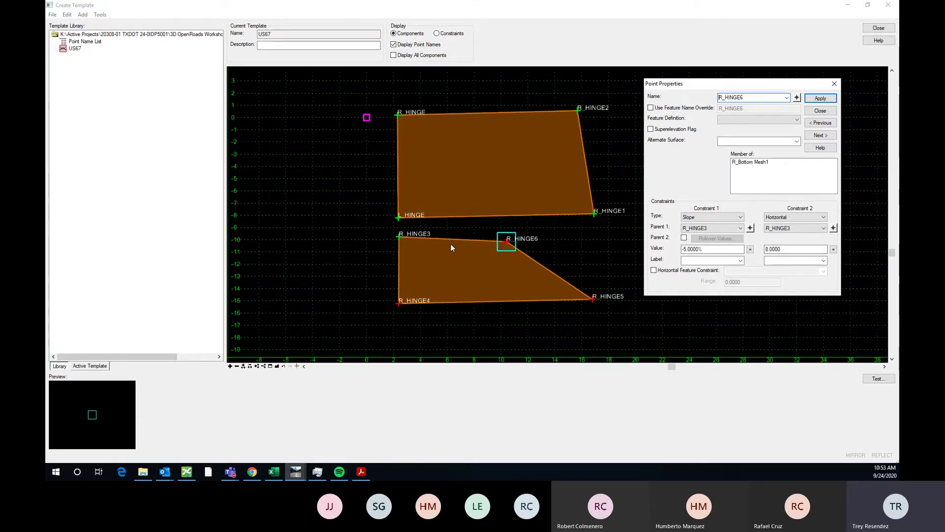
{"action": "scroll", "coordinate": [463, 280], "scroll_direction": "down", "scroll_amount": 1}
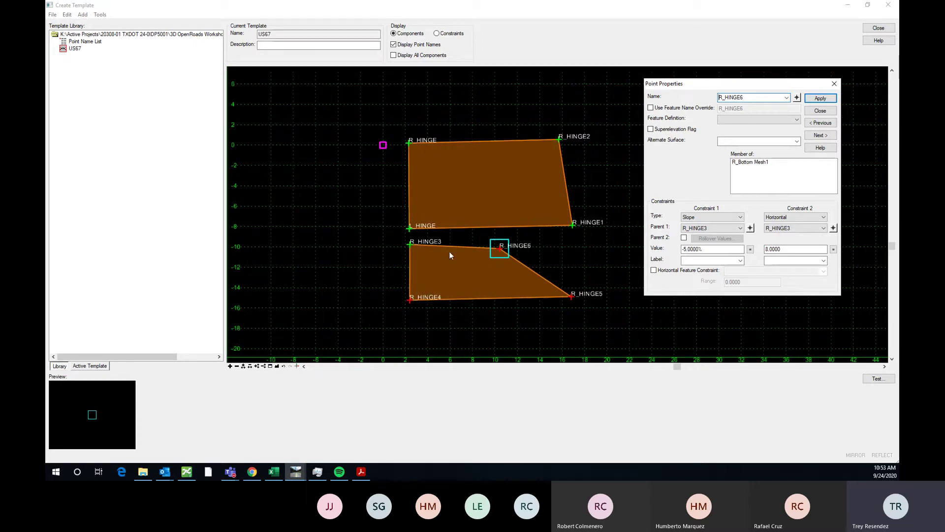
{"action": "scroll", "coordinate": [432, 248], "scroll_direction": "up", "scroll_amount": 1}
{"action": "scroll", "coordinate": [432, 250], "scroll_direction": "down", "scroll_amount": 1}
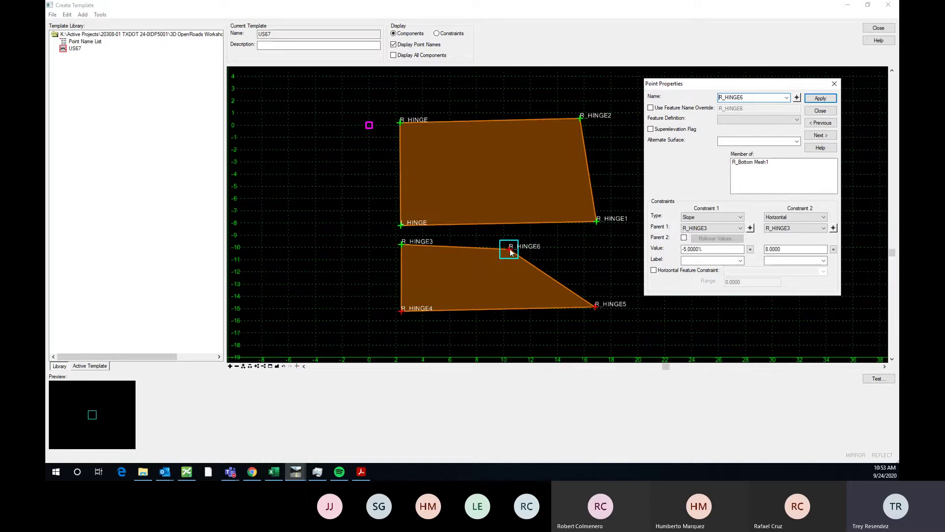
{"action": "left_click_drag", "start_coordinate": [742, 84], "coordinate": [756, 73]}
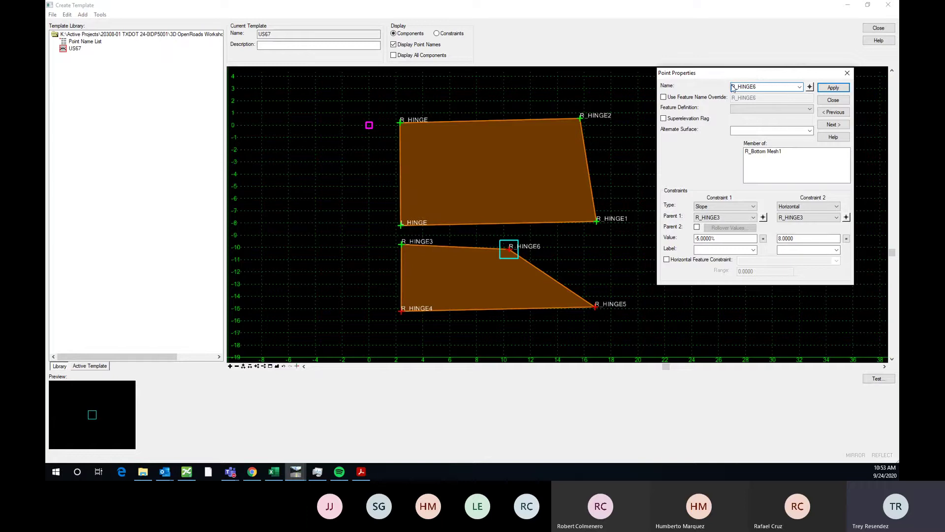
{"action": "left_click_drag", "start_coordinate": [759, 78], "coordinate": [756, 70]}
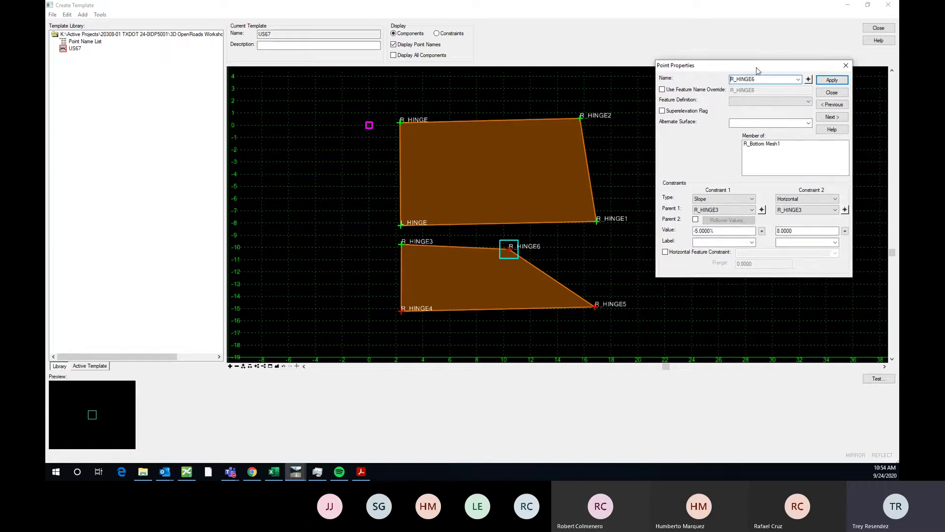
{"action": "left_click", "coordinate": [846, 65]}
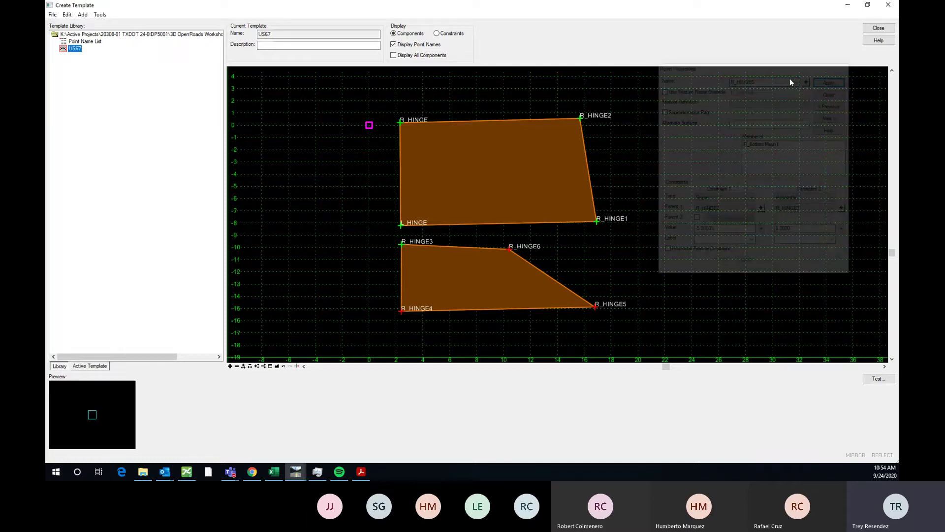
- Check the component properties of the upper shape and the point properties of its corner R_HINGE2
{"action": "double_click", "coordinate": [589, 169]}
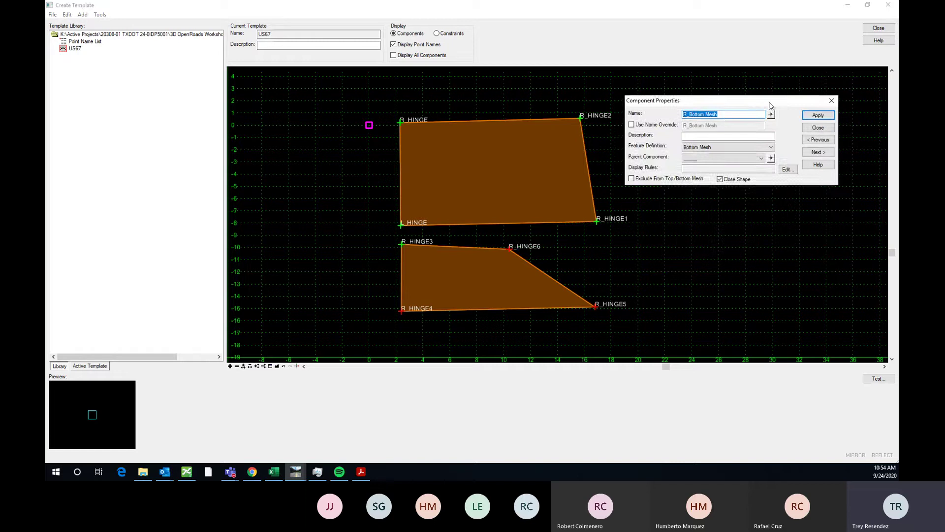
{"action": "mouse_move", "coordinate": [770, 103]}
{"action": "left_mouse_down"}
{"action": "mouse_move", "coordinate": [769, 122]}
{"action": "mouse_move", "coordinate": [782, 118]}
{"action": "left_mouse_up"}
{"action": "left_click", "coordinate": [845, 117]}
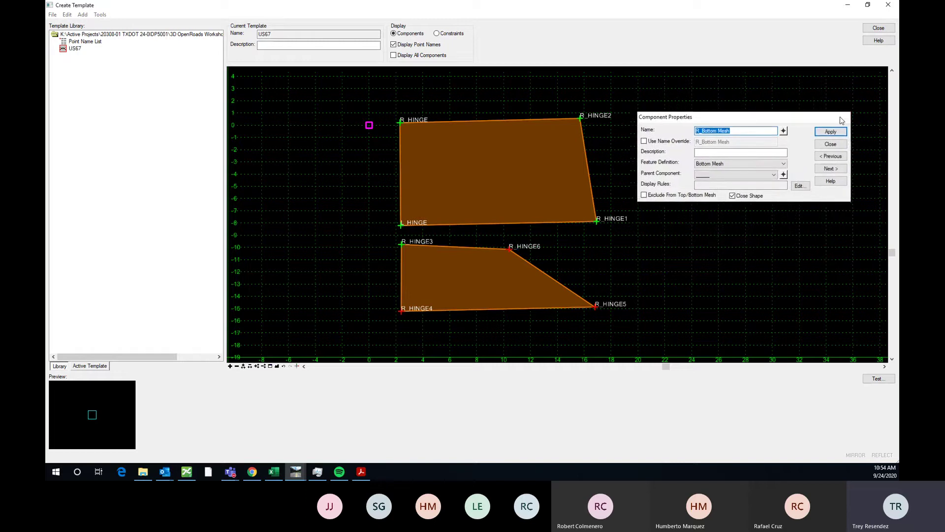
{"action": "double_click", "coordinate": [586, 164]}
{"action": "left_click_drag", "start_coordinate": [681, 124], "coordinate": [686, 108]}
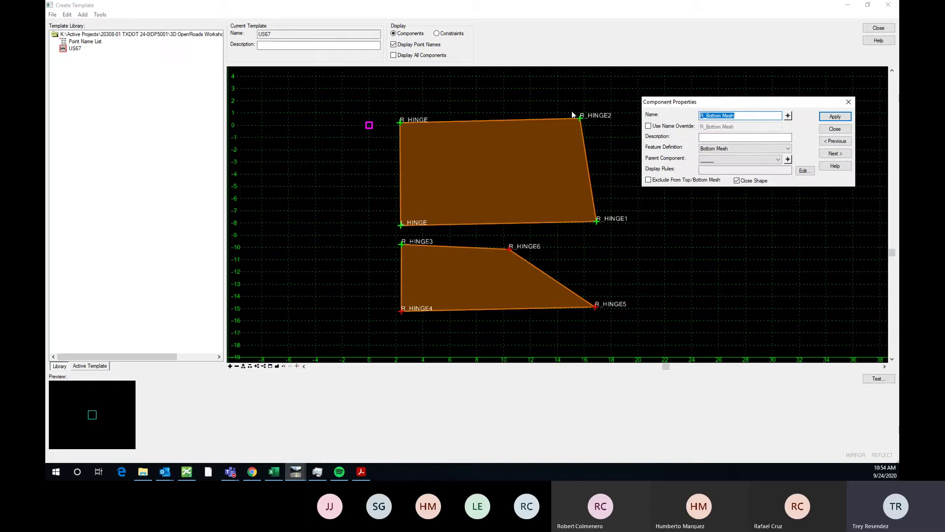
{"action": "left_click", "coordinate": [848, 102]}
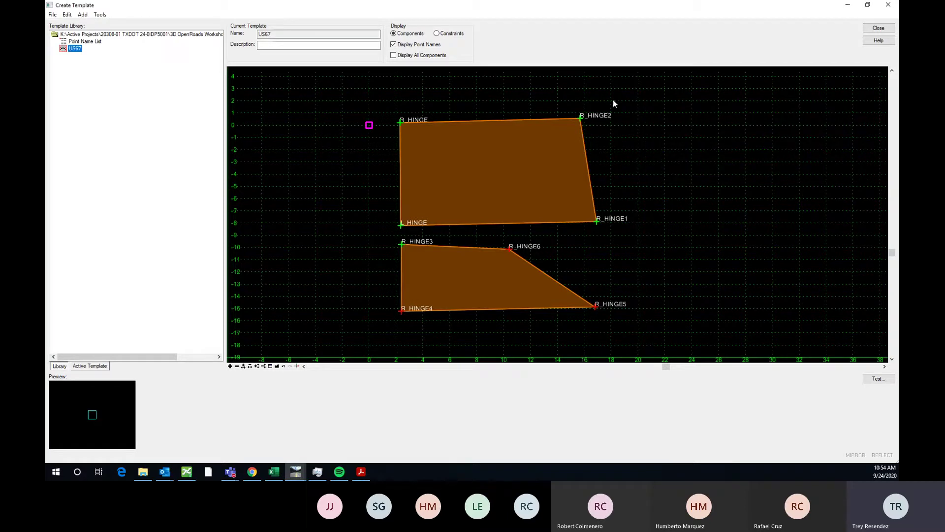
{"action": "double_click", "coordinate": [581, 118]}
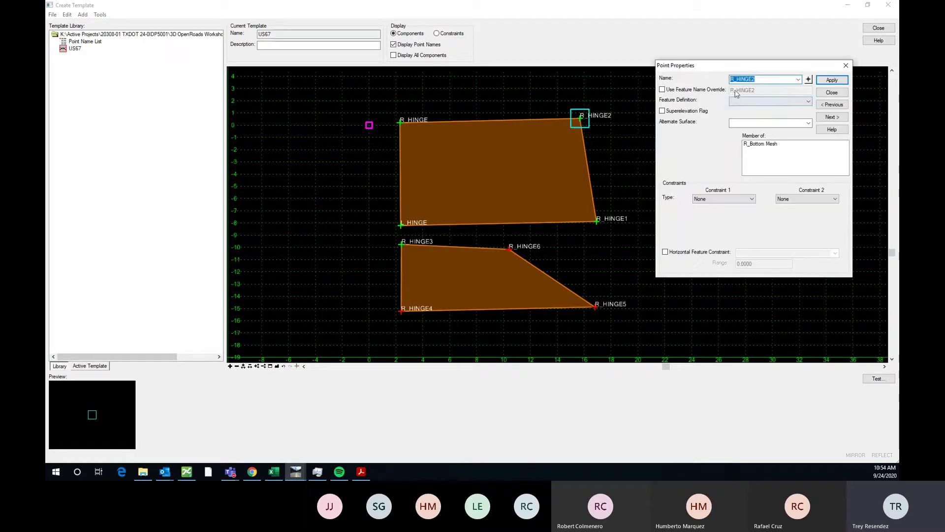
{"action": "left_click_drag", "start_coordinate": [758, 65], "coordinate": [742, 95]}
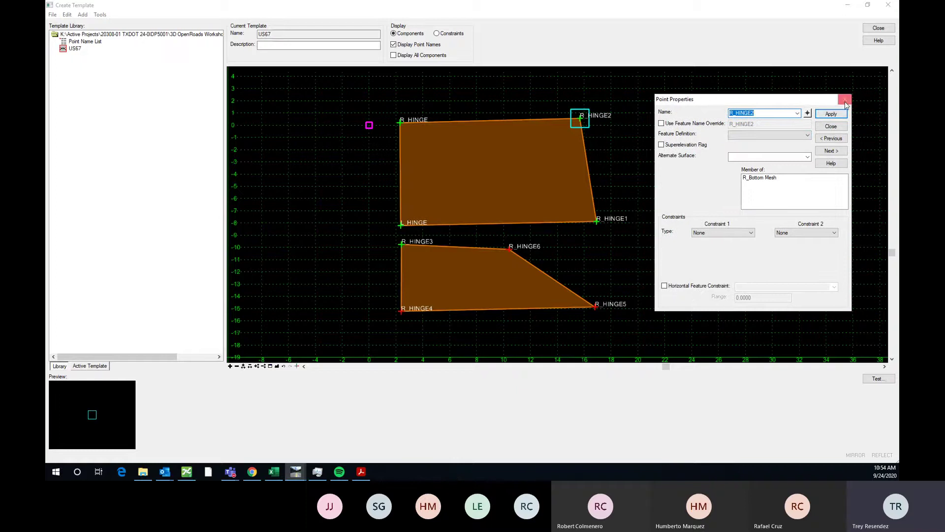
{"action": "key", "text": "Escape"}
- Assign the Channel_Concrete feature definition to the upper component, R_Bottom Mesh, and apply it
{"action": "double_click", "coordinate": [586, 155]}
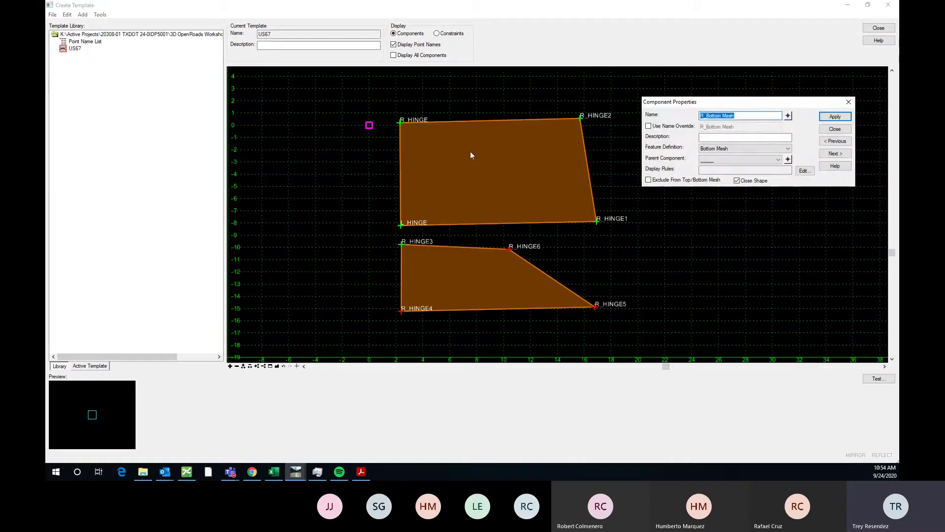
{"action": "left_click", "coordinate": [733, 148]}
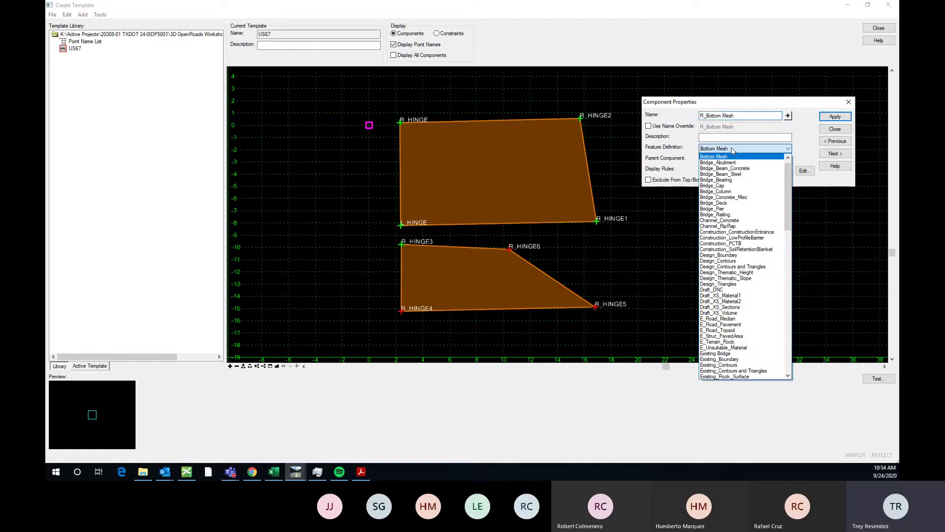
{"action": "left_click", "coordinate": [745, 221]}
{"action": "left_click", "coordinate": [832, 118]}
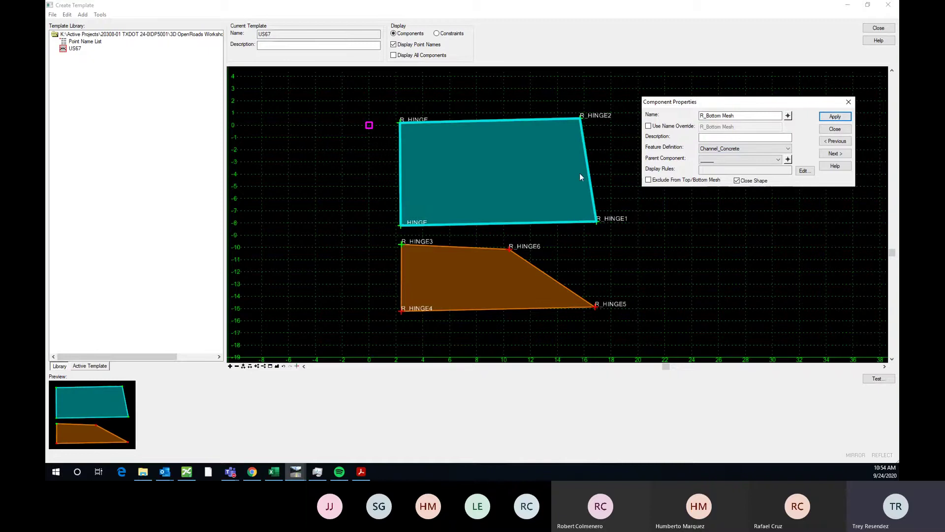
- Switch the upper component's feature definition to Road_Median, apply it, and look through the other available definitions
{"action": "left_click", "coordinate": [786, 148]}
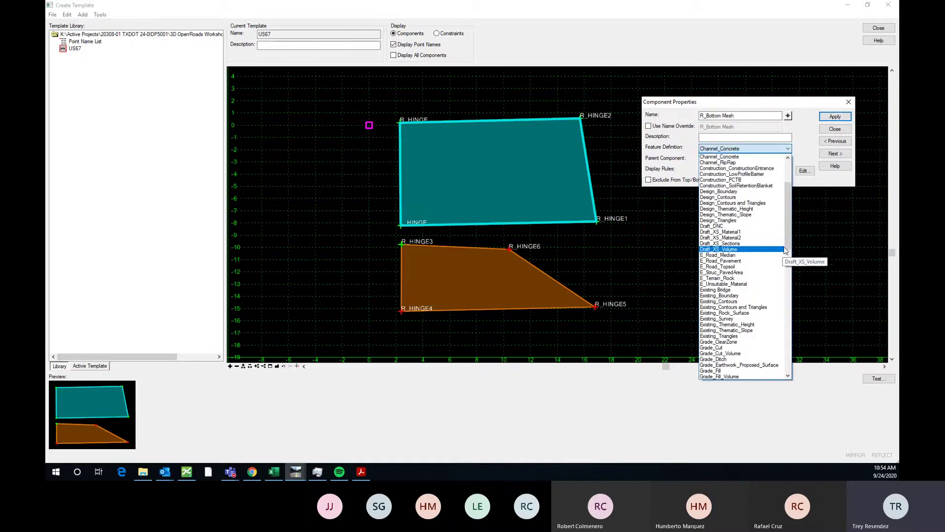
{"action": "left_click_drag", "start_coordinate": [788, 219], "coordinate": [780, 277]}
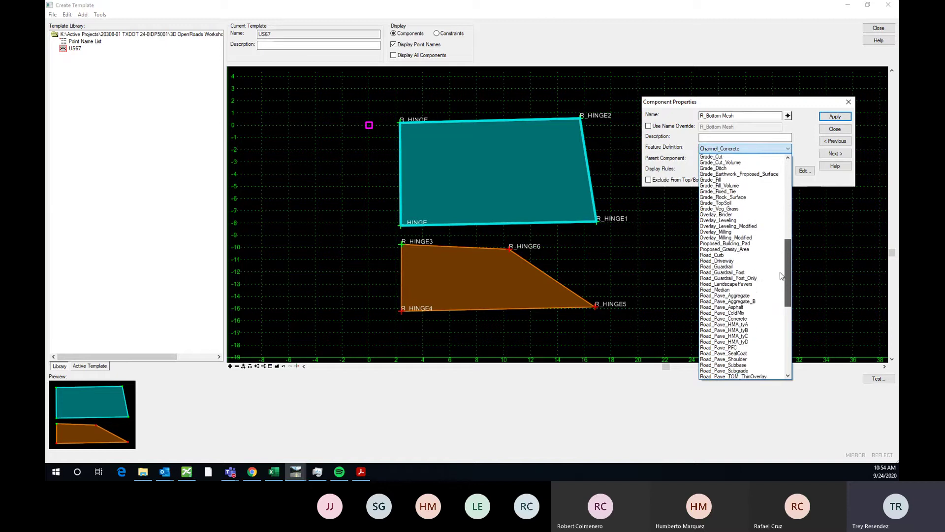
{"action": "left_click", "coordinate": [721, 290]}
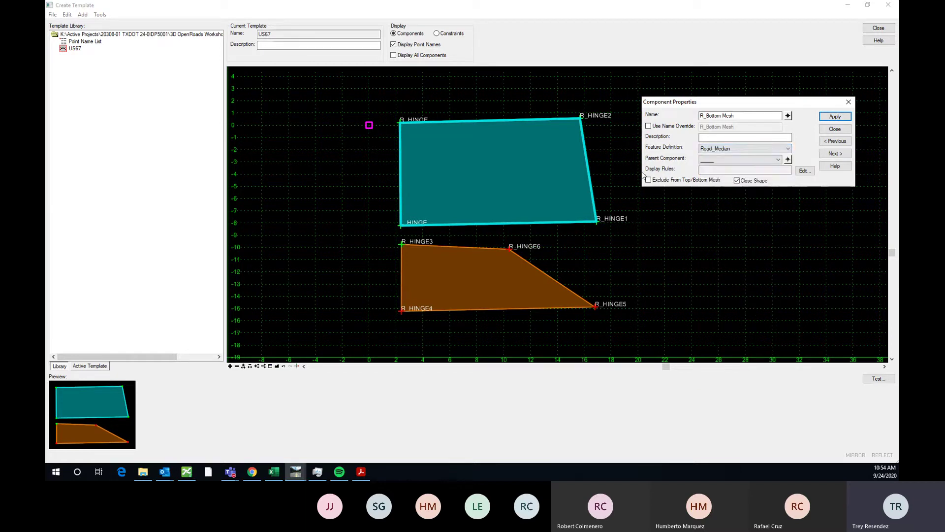
{"action": "left_click", "coordinate": [835, 117]}
{"action": "left_click", "coordinate": [710, 150]}
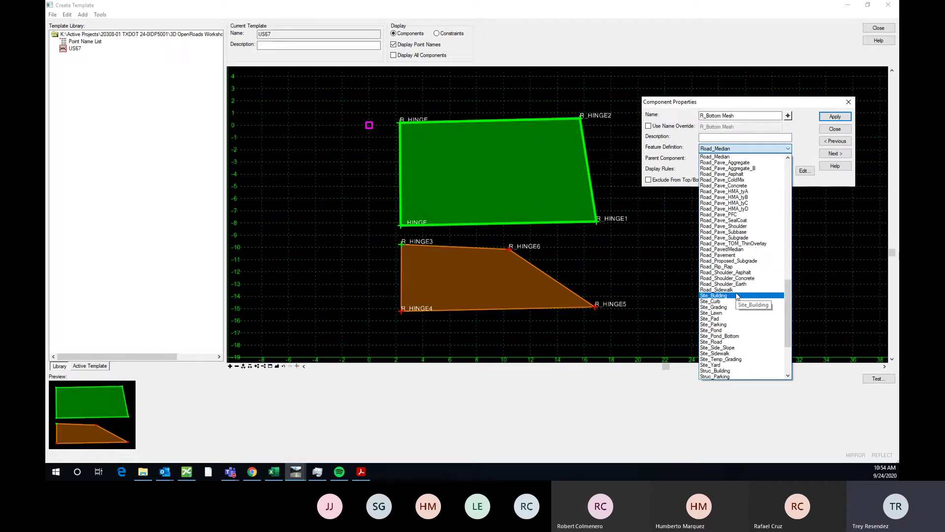
{"action": "left_click", "coordinate": [706, 155]}
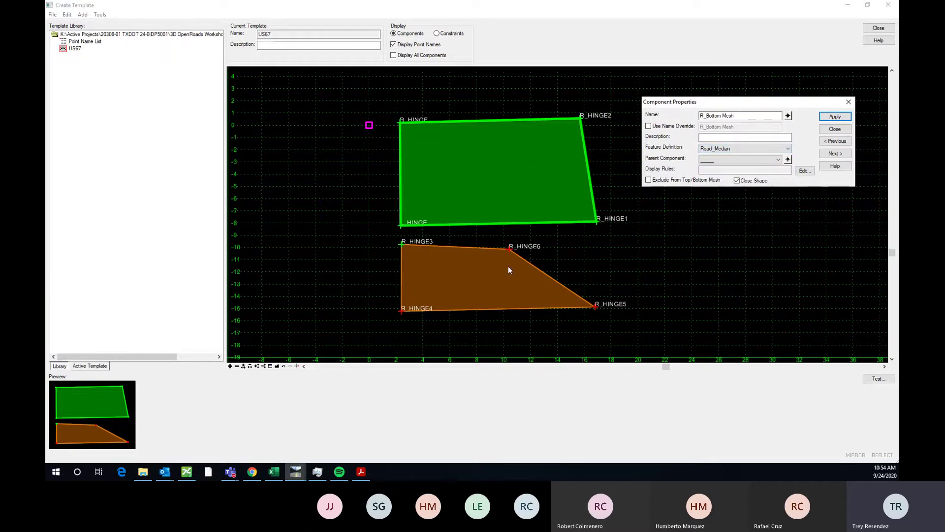
- Change the upper component's feature definition to Road_Pave_Aggregate and apply it
{"action": "scroll", "coordinate": [412, 180], "scroll_direction": "down", "scroll_amount": 2}
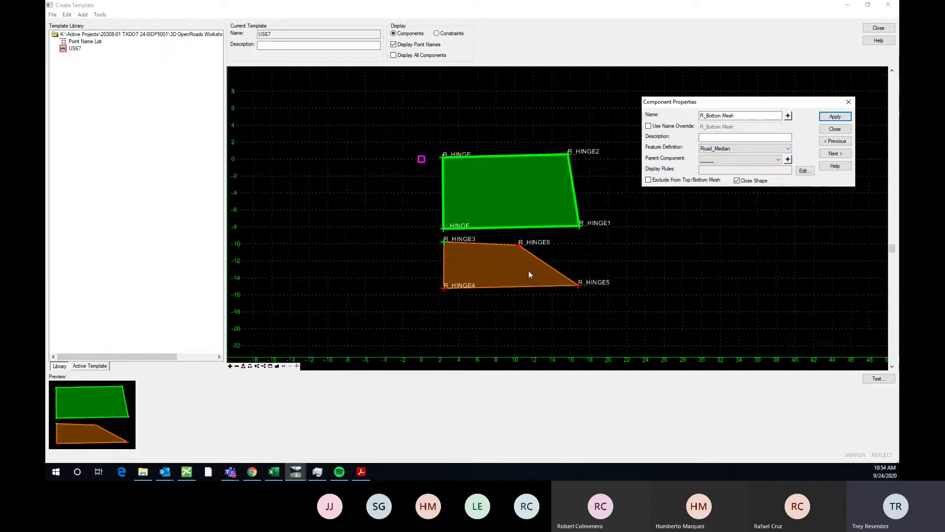
{"action": "scroll", "coordinate": [516, 227], "scroll_direction": "up", "scroll_amount": 2}
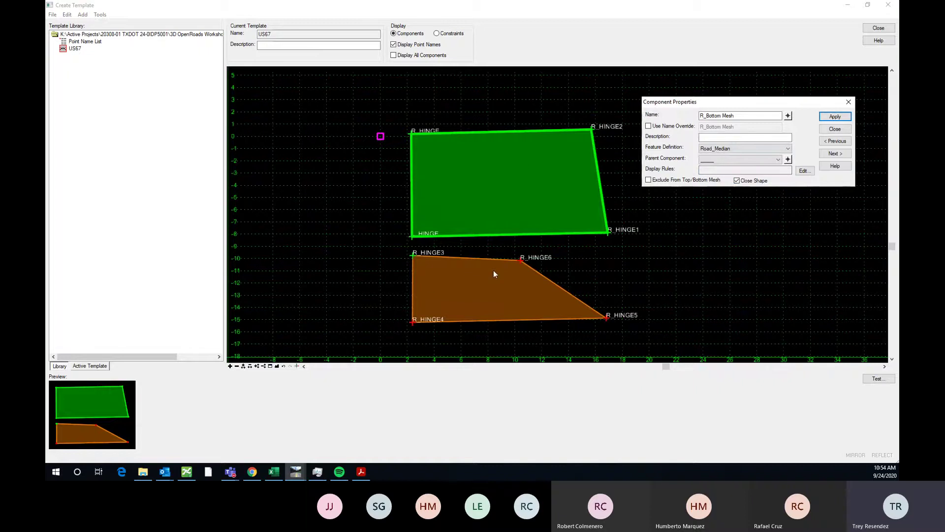
{"action": "scroll", "coordinate": [447, 132], "scroll_direction": "up", "scroll_amount": 1}
{"action": "scroll", "coordinate": [473, 113], "scroll_direction": "down", "scroll_amount": 2}
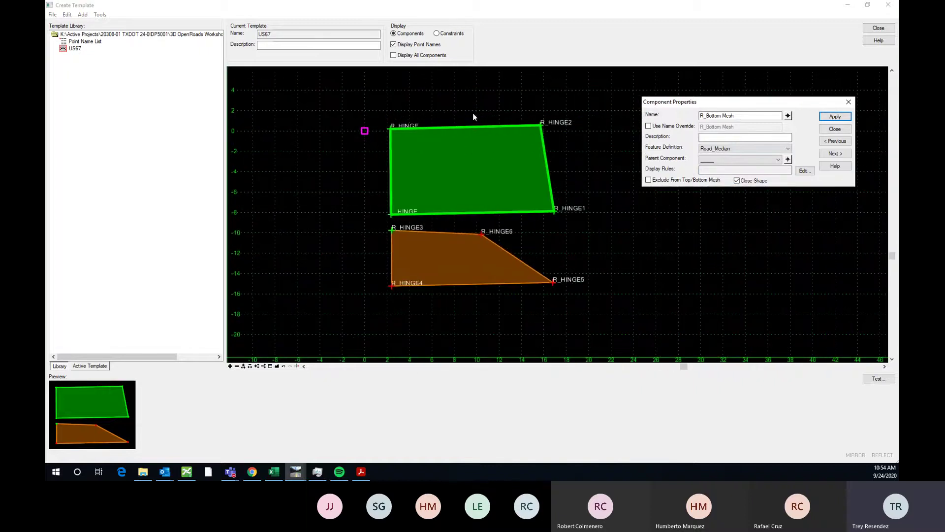
{"action": "scroll", "coordinate": [439, 148], "scroll_direction": "up", "scroll_amount": 1}
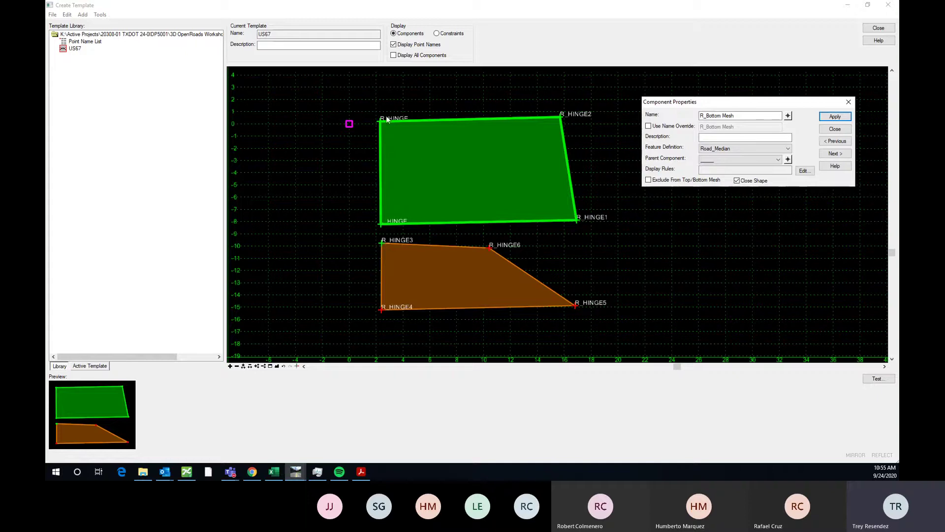
{"action": "left_click", "coordinate": [768, 148]}
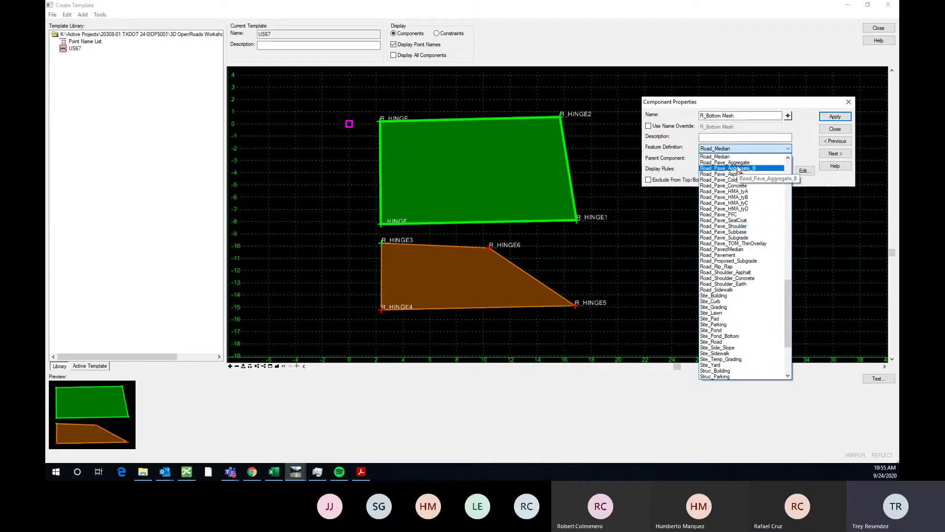
{"action": "left_click", "coordinate": [725, 162]}
{"action": "left_click", "coordinate": [835, 117]}
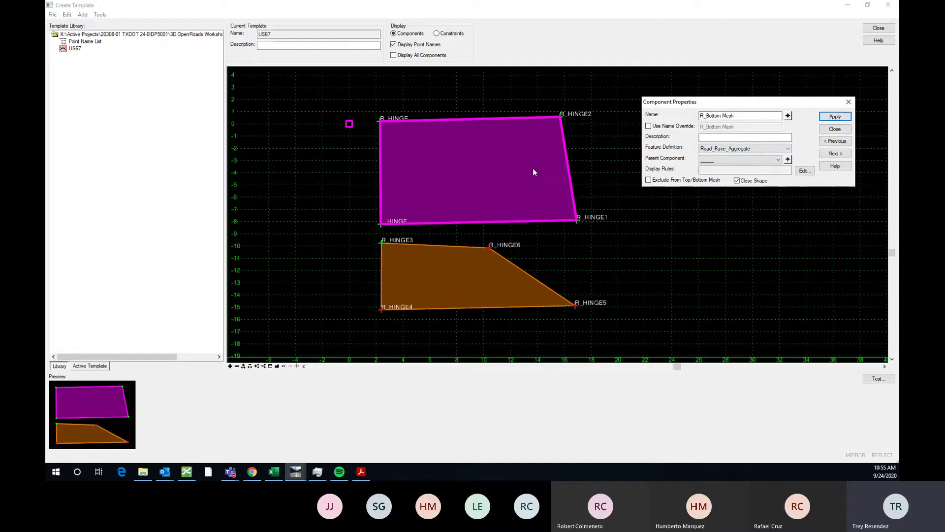
{"action": "scroll", "coordinate": [534, 169], "scroll_direction": "down", "scroll_amount": 1}
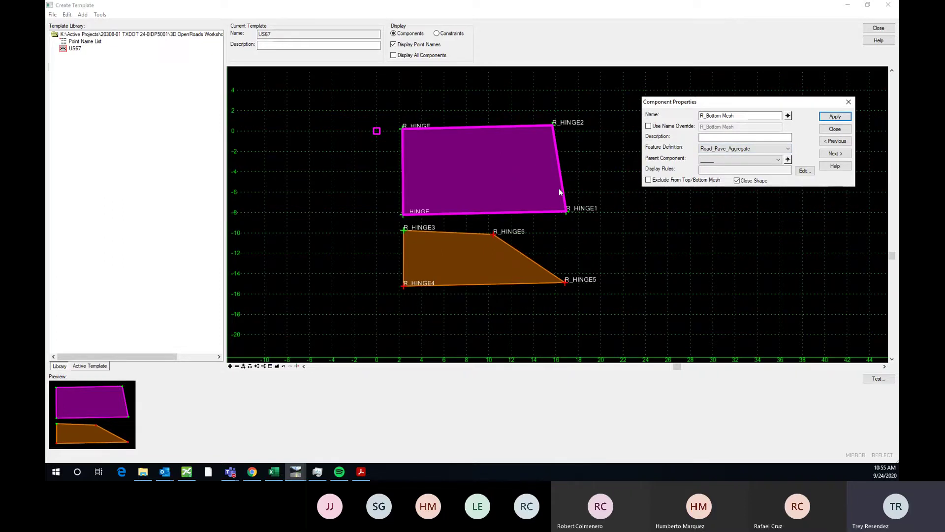
- Close the magenta component's properties, then review the point properties of its upper-left vertex, R_HINGE
{"action": "scroll", "coordinate": [559, 188], "scroll_direction": "up", "scroll_amount": 1}
{"action": "scroll", "coordinate": [502, 204], "scroll_direction": "down", "scroll_amount": 2}
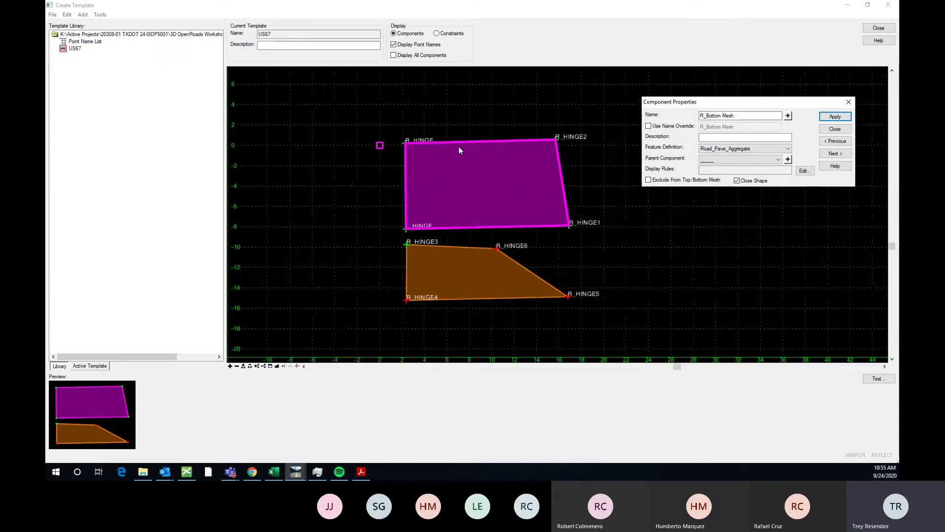
{"action": "scroll", "coordinate": [492, 172], "scroll_direction": "up", "scroll_amount": 1}
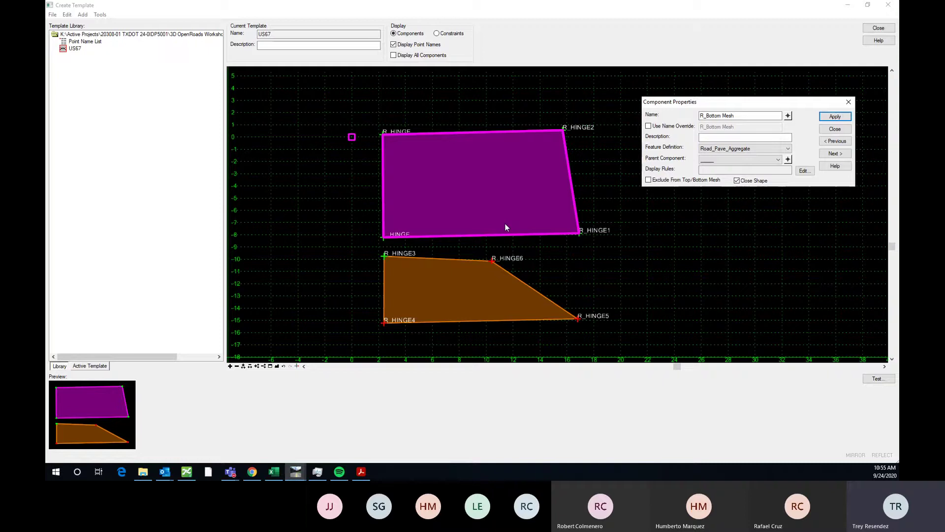
{"action": "left_click_drag", "start_coordinate": [734, 103], "coordinate": [746, 88]}
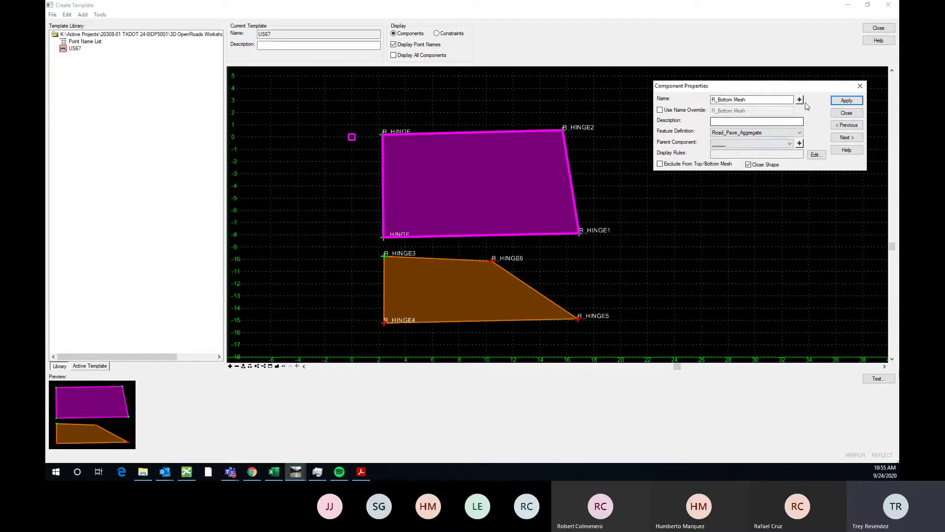
{"action": "left_click", "coordinate": [860, 87]}
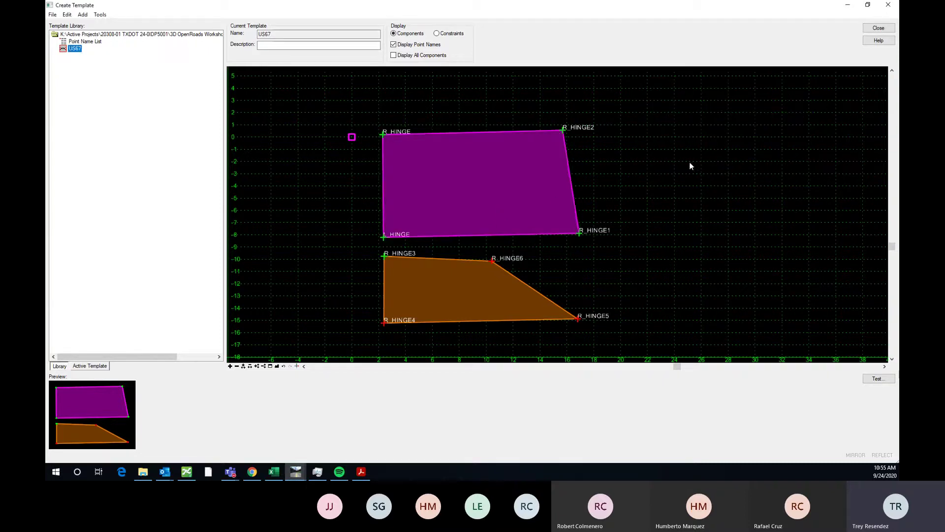
{"action": "double_click", "coordinate": [384, 137]}
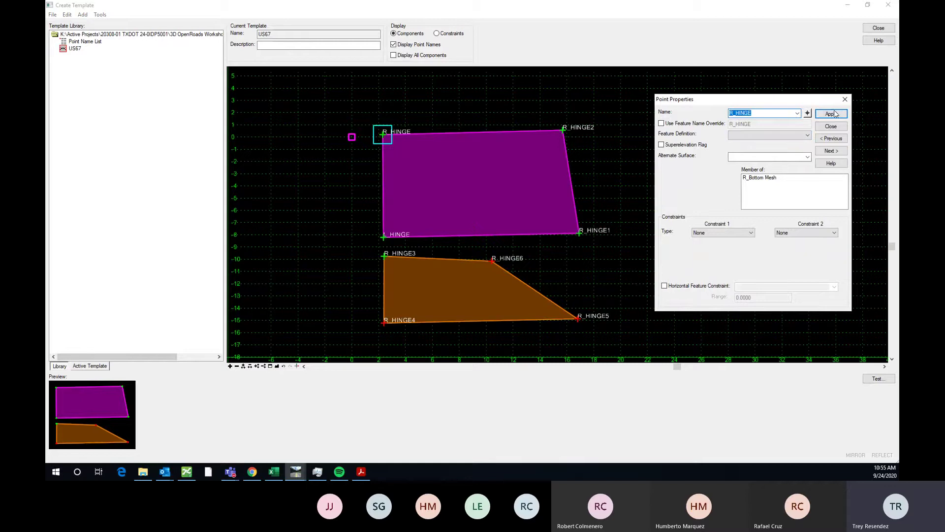
{"action": "left_click", "coordinate": [844, 99]}
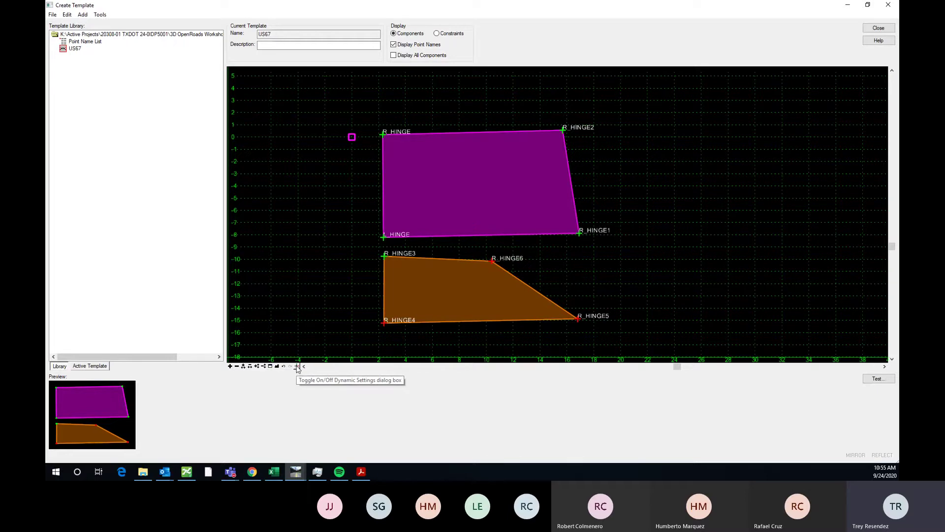
- Show the Dynamic Settings dialog, place it clear of the drawn components, and select its point name text
{"action": "left_click", "coordinate": [297, 366]}
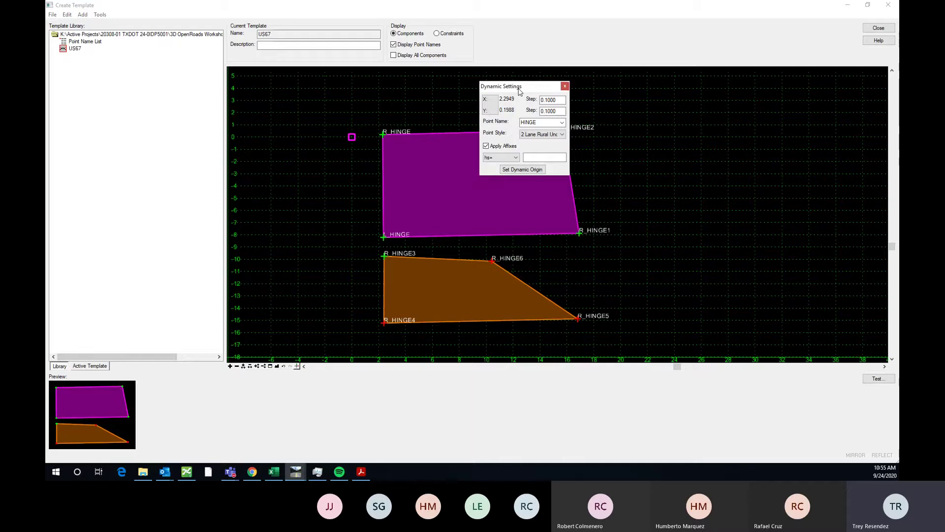
{"action": "left_click_drag", "start_coordinate": [519, 91], "coordinate": [722, 97]}
{"action": "left_click_drag", "start_coordinate": [754, 97], "coordinate": [756, 87]}
{"action": "double_click", "coordinate": [780, 120]}
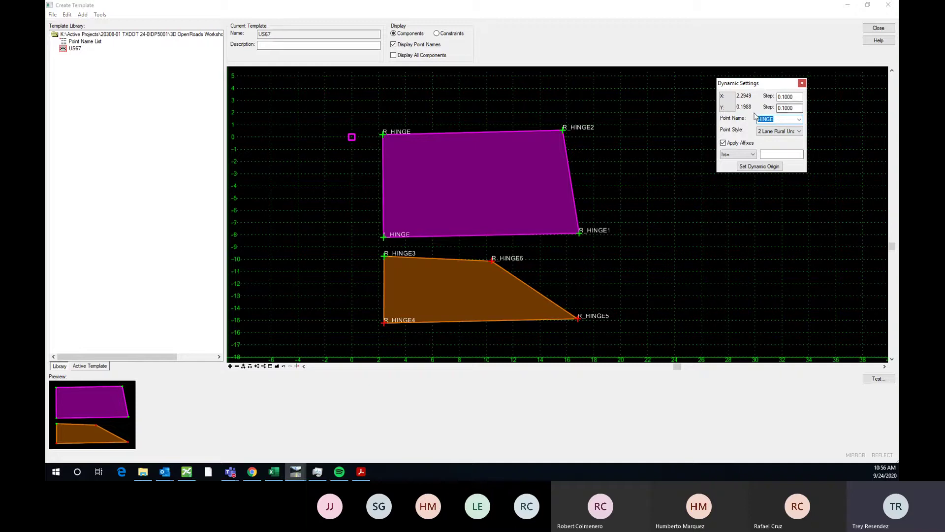
{"action": "left_click", "coordinate": [782, 121]}
{"action": "left_click_drag", "start_coordinate": [784, 119], "coordinate": [722, 115]}
- Turn off Apply Affixes in the dynamic settings for new points
{"action": "scroll", "coordinate": [419, 185], "scroll_direction": "up", "scroll_amount": 1}
{"action": "scroll", "coordinate": [395, 130], "scroll_direction": "down", "scroll_amount": 1}
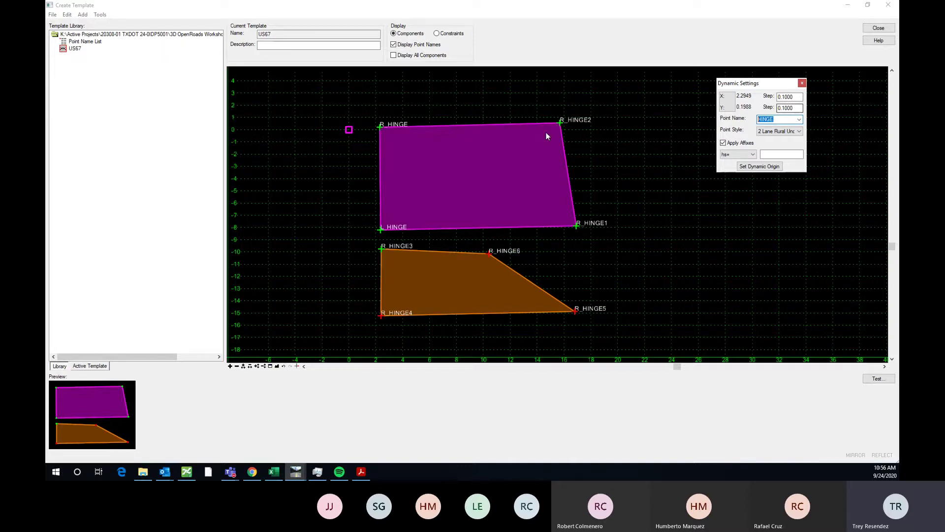
{"action": "scroll", "coordinate": [404, 121], "scroll_direction": "up", "scroll_amount": 2}
{"action": "scroll", "coordinate": [327, 104], "scroll_direction": "down", "scroll_amount": 2}
{"action": "scroll", "coordinate": [541, 120], "scroll_direction": "up", "scroll_amount": 1}
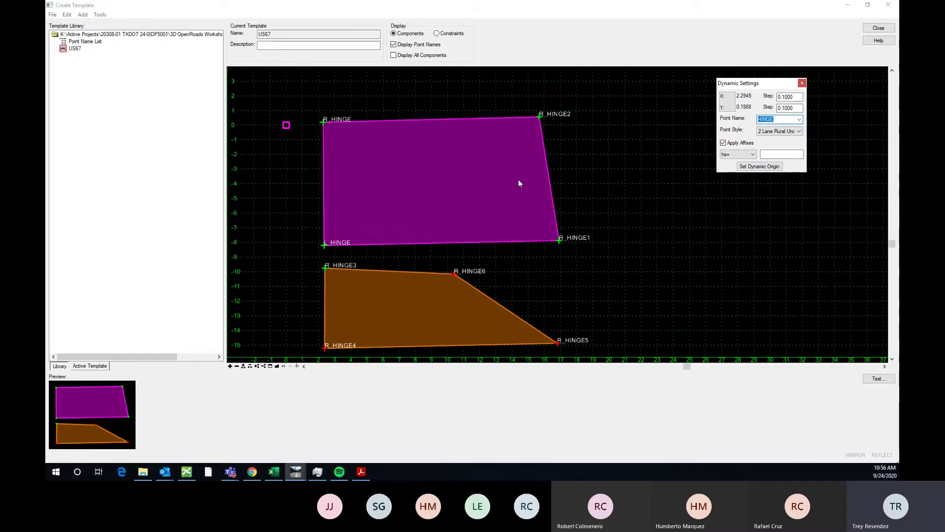
{"action": "scroll", "coordinate": [518, 180], "scroll_direction": "down", "scroll_amount": 1}
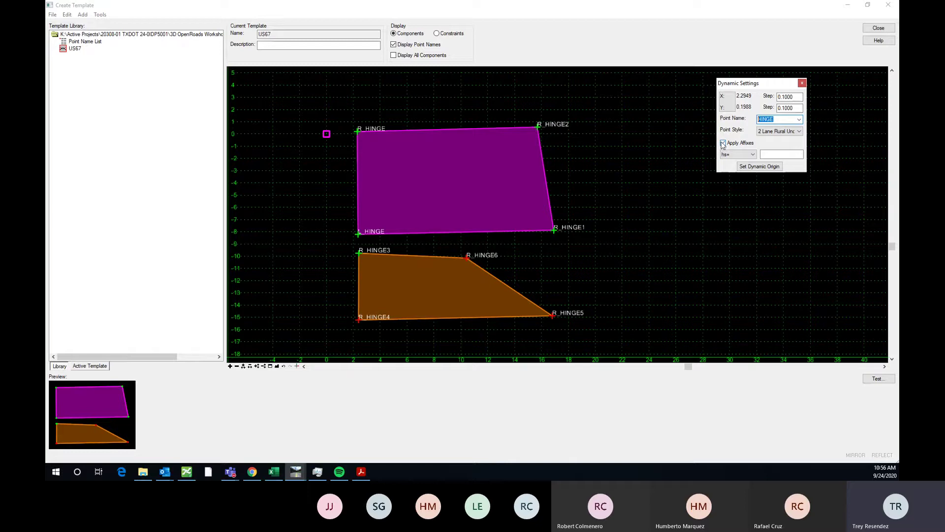
{"action": "left_click_drag", "start_coordinate": [753, 84], "coordinate": [782, 82]}
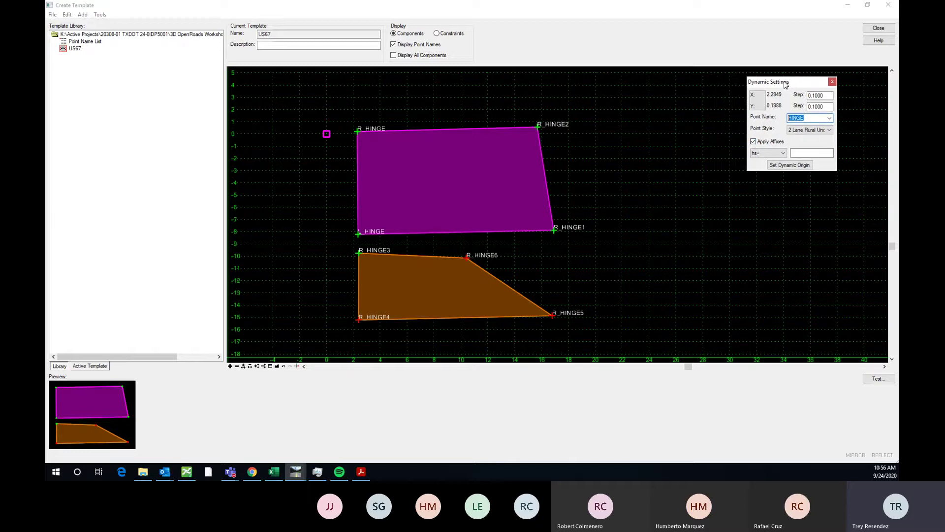
{"action": "left_click", "coordinate": [758, 144]}
- Draw a closed unconstrained four-point component about 10 units wide and 7 high beside the magenta one, using the HINGE point name
{"action": "right_click", "coordinate": [617, 161]}
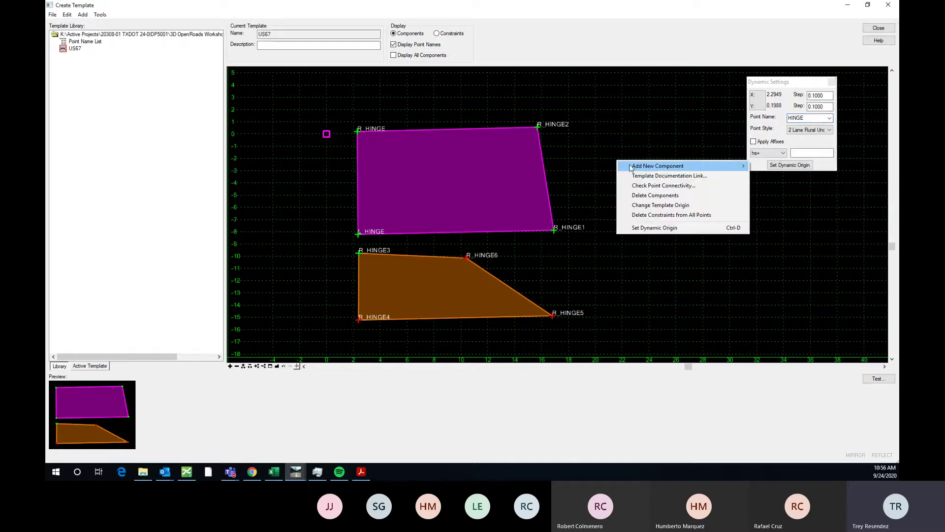
{"action": "mouse_move", "coordinate": [663, 173]}
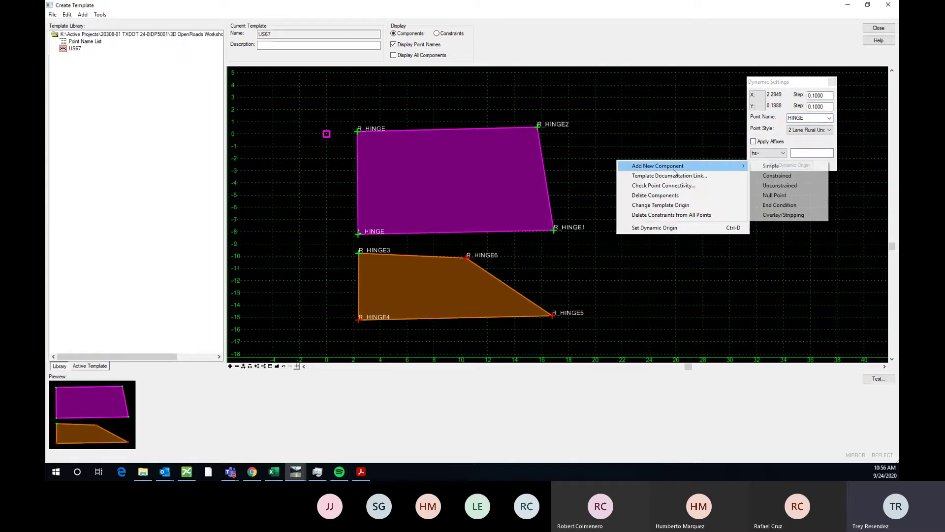
{"action": "left_click", "coordinate": [774, 186]}
{"action": "left_click", "coordinate": [618, 187]}
{"action": "left_click", "coordinate": [626, 278]}
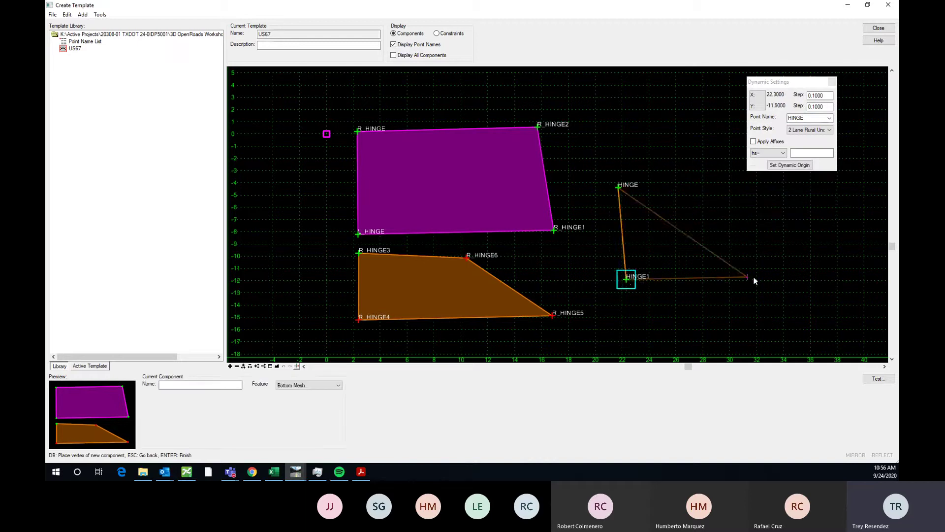
{"action": "left_click", "coordinate": [758, 277]}
{"action": "right_click", "coordinate": [683, 163]}
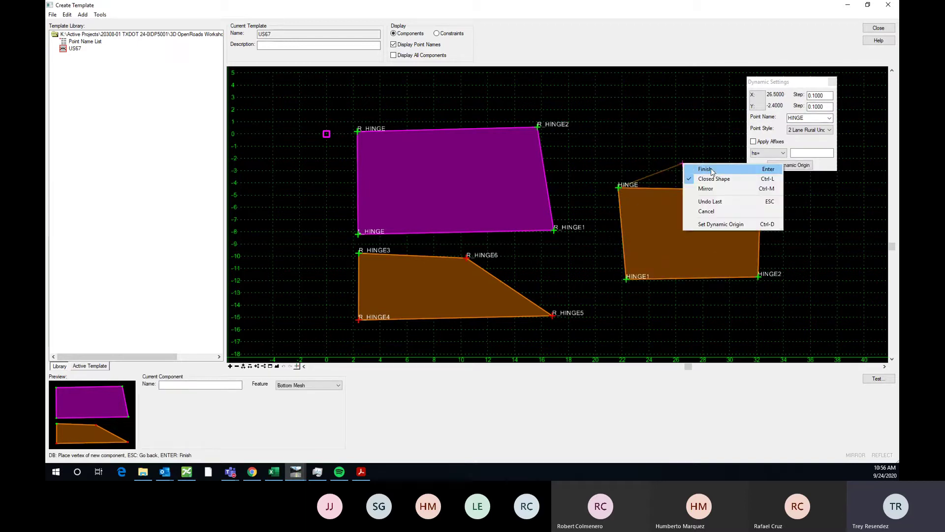
{"action": "left_click", "coordinate": [711, 170]}
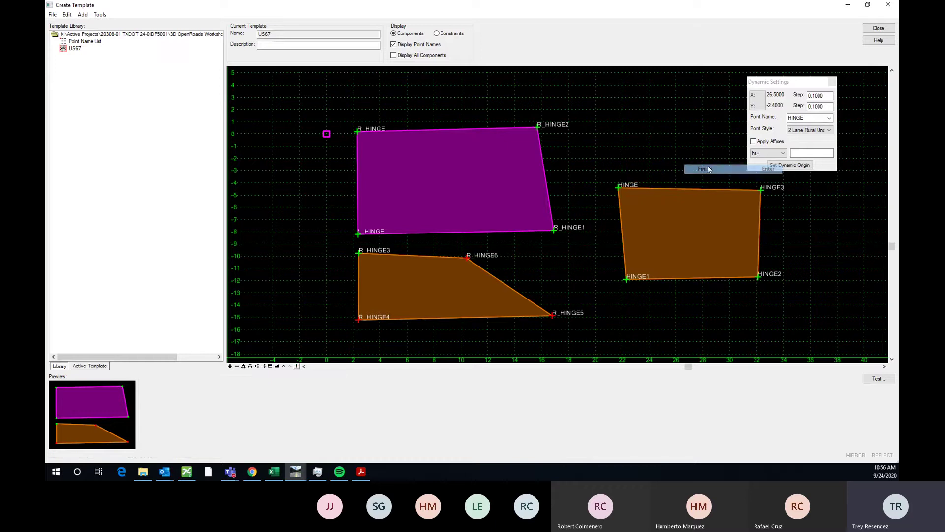
- Set the dynamic point name for new vertices to CL
{"action": "left_click", "coordinate": [811, 118]}
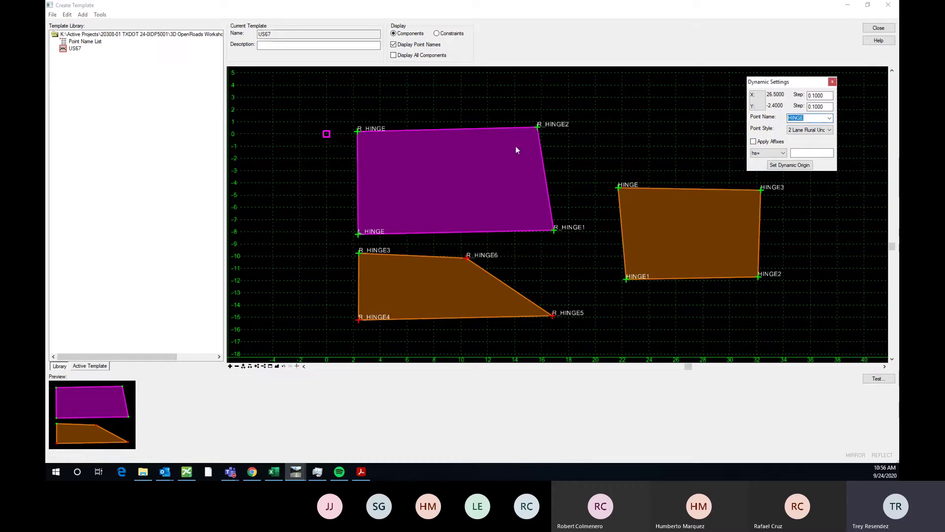
{"action": "scroll", "coordinate": [406, 154], "scroll_direction": "down", "scroll_amount": 1}
{"action": "scroll", "coordinate": [692, 194], "scroll_direction": "up", "scroll_amount": 1}
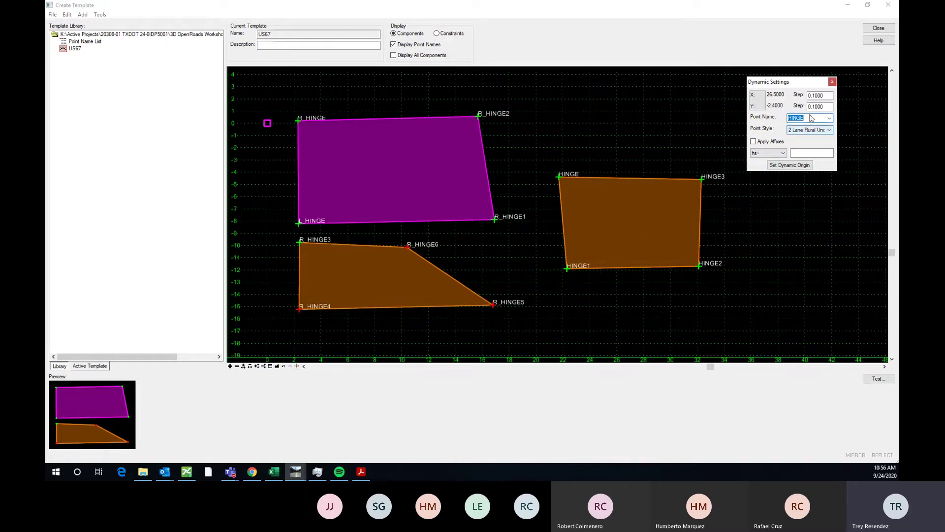
{"action": "scroll", "coordinate": [598, 167], "scroll_direction": "down", "scroll_amount": 1}
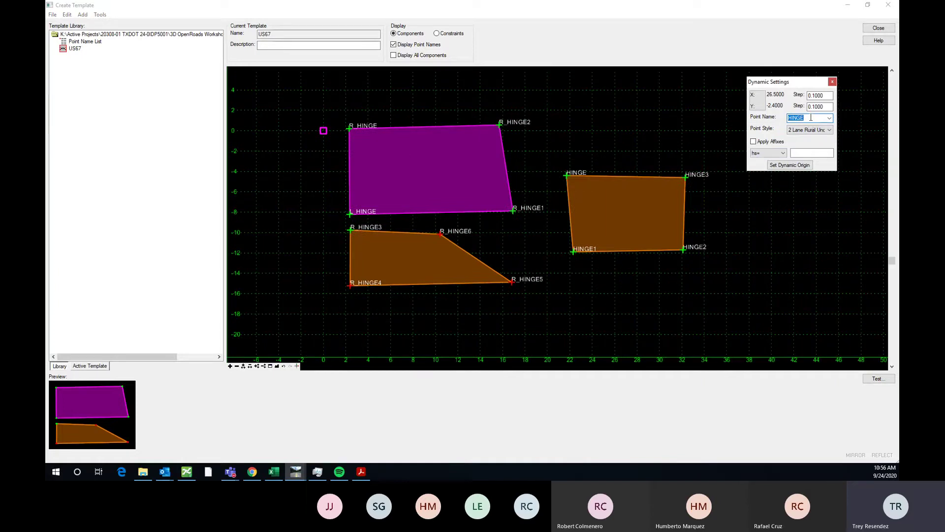
{"action": "type", "text": "CL"}
- Draw a closed constrained four-point component about 14 units wide and 8 high below the HINGE component, using the CL point name
{"action": "right_click", "coordinate": [719, 201]}
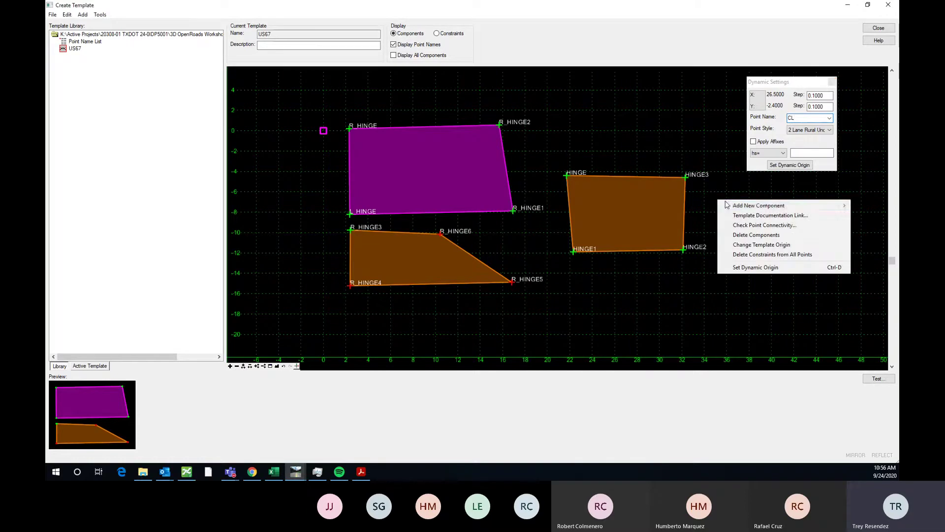
{"action": "mouse_move", "coordinate": [789, 207]}
{"action": "left_click", "coordinate": [667, 215]}
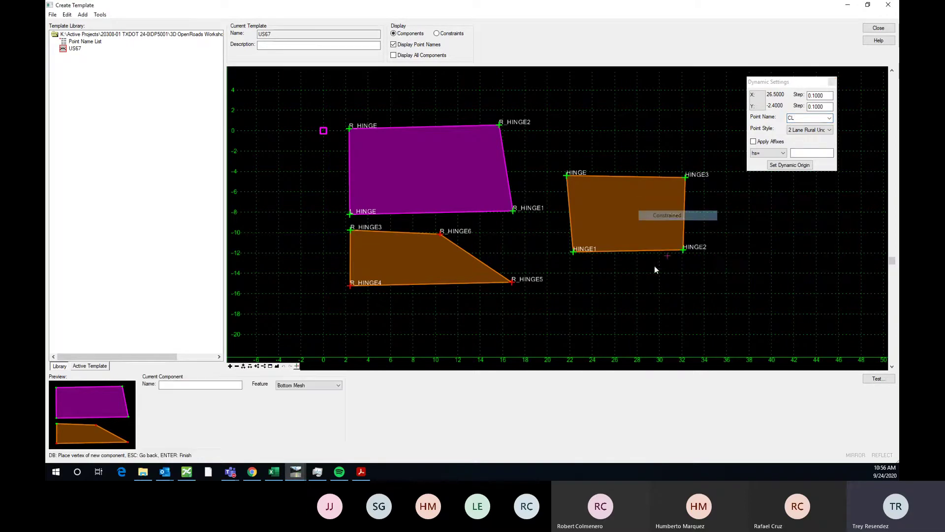
{"action": "left_click", "coordinate": [604, 284]}
{"action": "left_click", "coordinate": [617, 333]}
{"action": "left_click", "coordinate": [748, 339]}
{"action": "left_click", "coordinate": [766, 262]}
{"action": "right_click", "coordinate": [799, 238]}
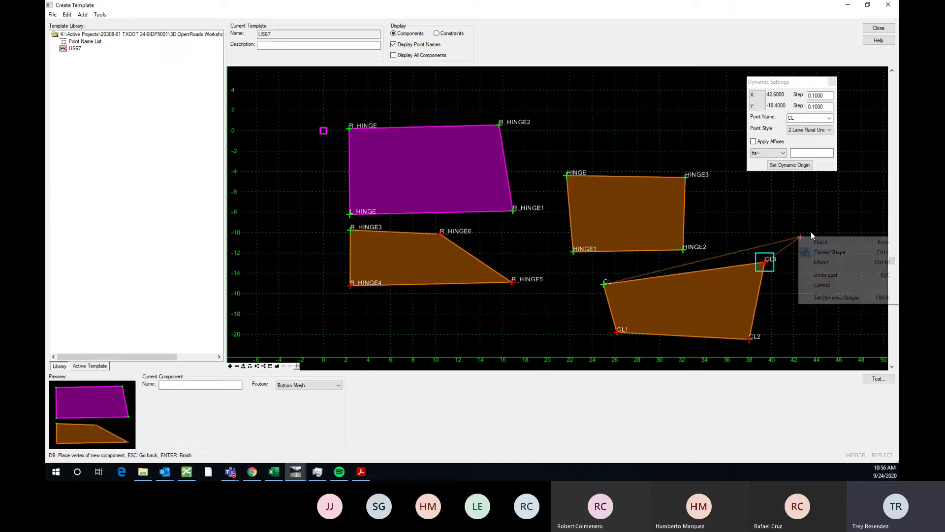
{"action": "left_click", "coordinate": [815, 243]}
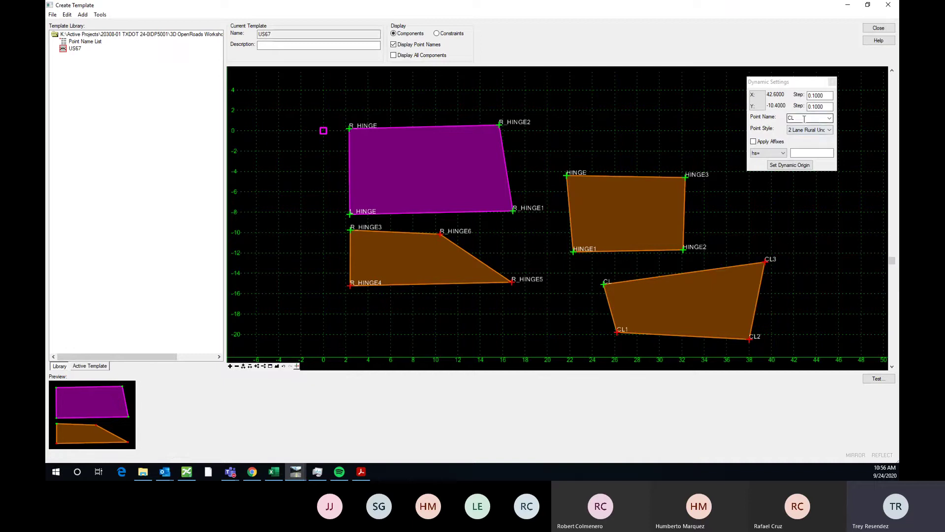
- Browse the point styles available for new points, keeping 2 Lane Rural Undivided
{"action": "left_click_drag", "start_coordinate": [800, 118], "coordinate": [781, 118]}
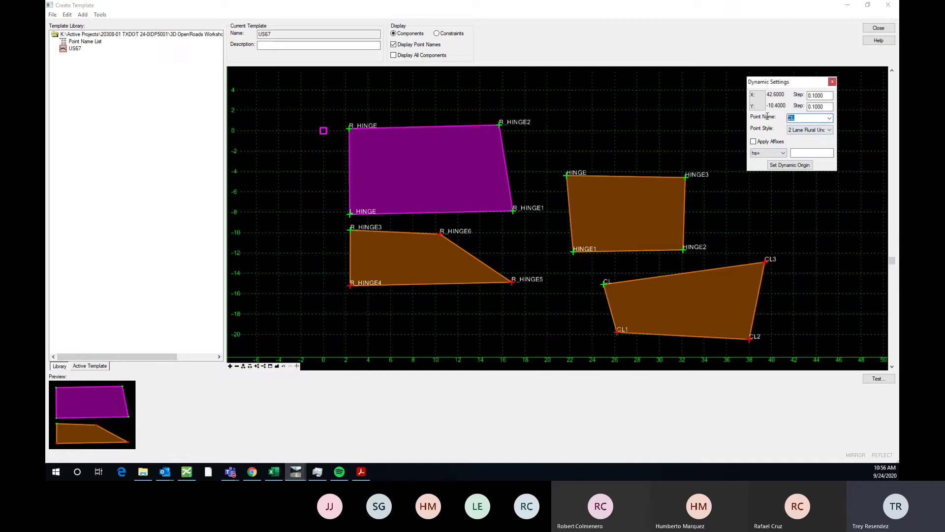
{"action": "left_click", "coordinate": [808, 130]}
{"action": "left_click", "coordinate": [771, 130]}
{"action": "left_click", "coordinate": [805, 130]}
{"action": "scroll", "coordinate": [806, 166], "scroll_direction": "down", "scroll_amount": 5}
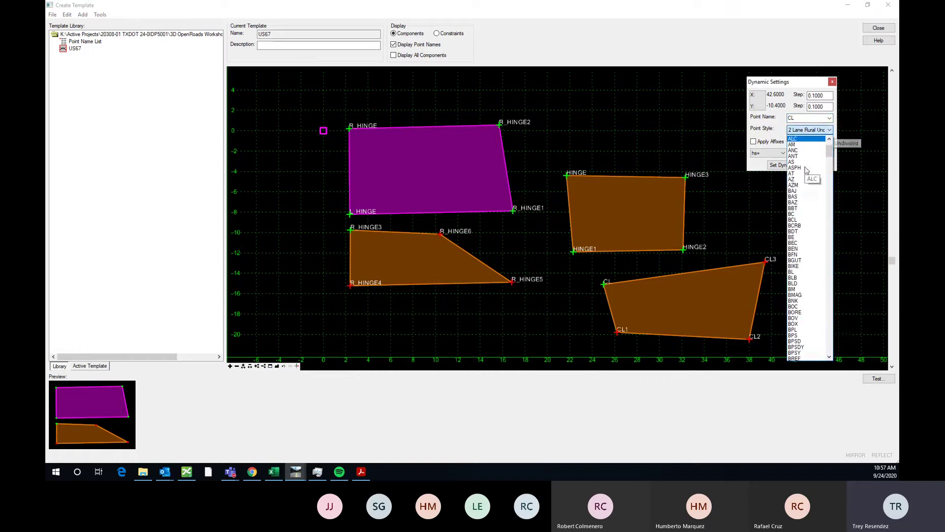
{"action": "mouse_move", "coordinate": [830, 152]}
{"action": "left_mouse_down"}
{"action": "mouse_move", "coordinate": [829, 161]}
{"action": "mouse_move", "coordinate": [829, 148]}
{"action": "left_mouse_up"}
{"action": "left_click", "coordinate": [812, 137]}
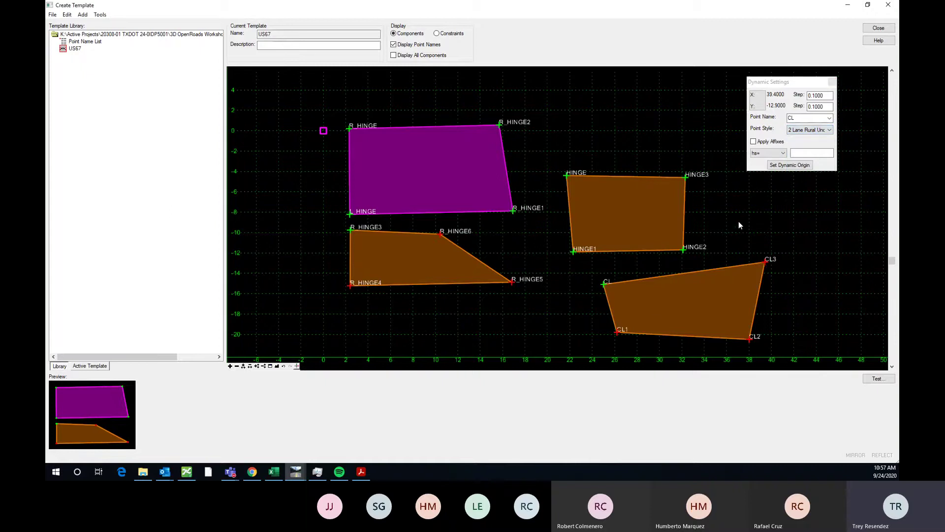
- Inspect the feature definition and constraints of points CL3 and CL2 on the new constrained component
{"action": "double_click", "coordinate": [764, 262]}
{"action": "left_click_drag", "start_coordinate": [778, 98], "coordinate": [620, 77]}
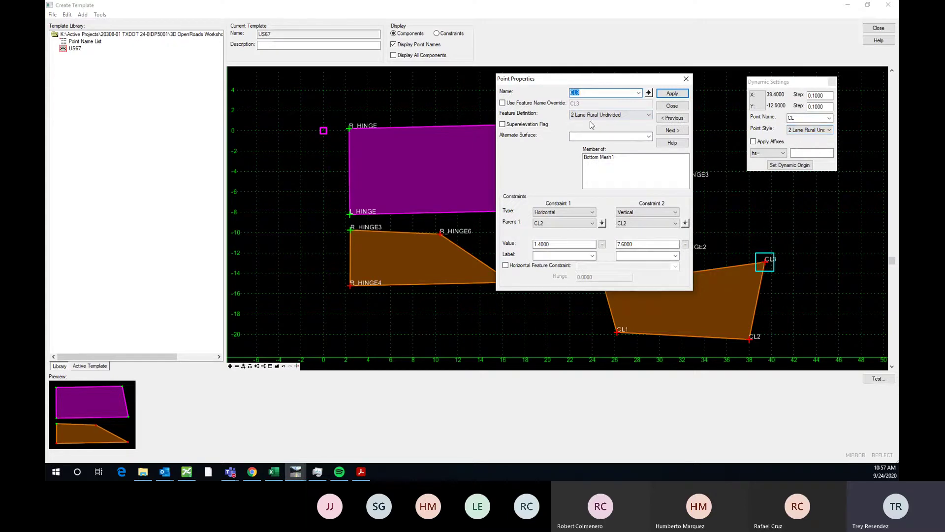
{"action": "left_click", "coordinate": [672, 93]}
{"action": "double_click", "coordinate": [749, 341]}
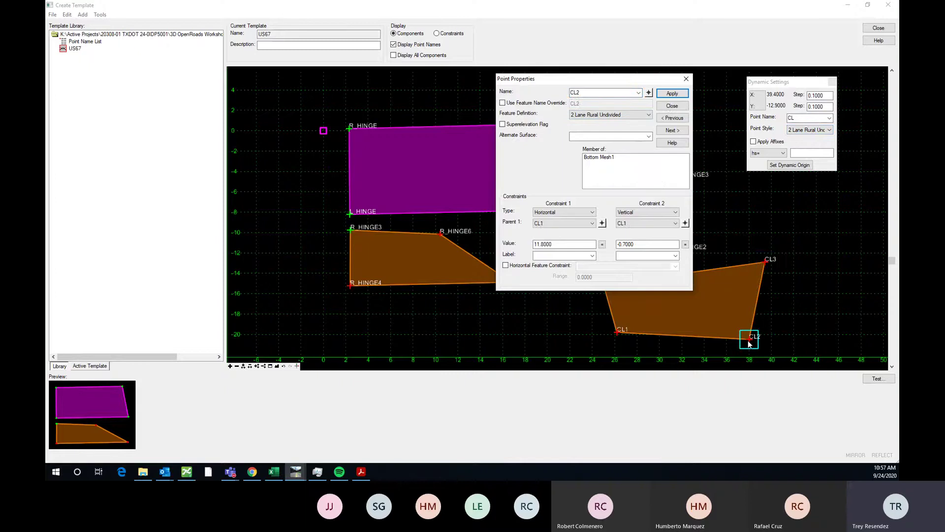
{"action": "left_click", "coordinate": [672, 93]}
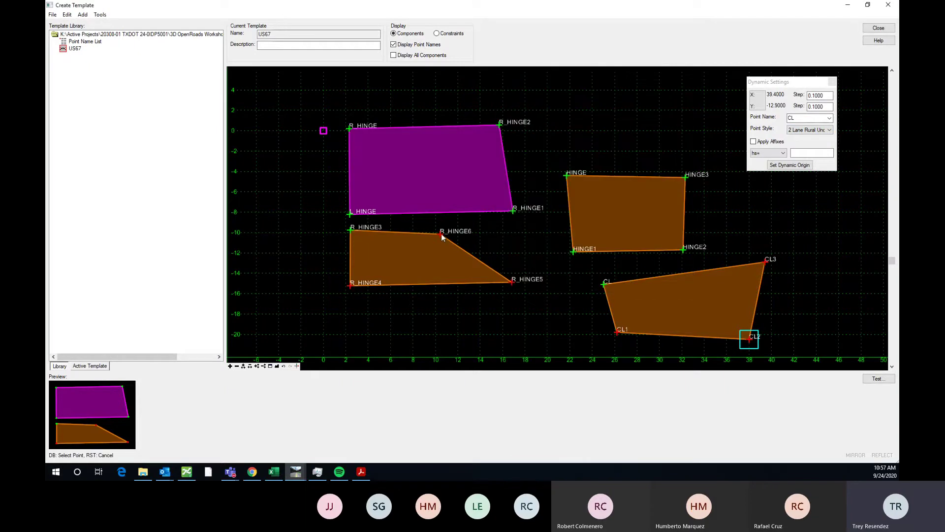
- Compare the feature definitions of points R_HINGE6 and R_HINGE3 on the lower-left component, then close the point properties
{"action": "double_click", "coordinate": [442, 234]}
{"action": "mouse_move", "coordinate": [618, 80]}
{"action": "left_mouse_down"}
{"action": "mouse_move", "coordinate": [640, 72]}
{"action": "mouse_move", "coordinate": [612, 67]}
{"action": "left_mouse_up"}
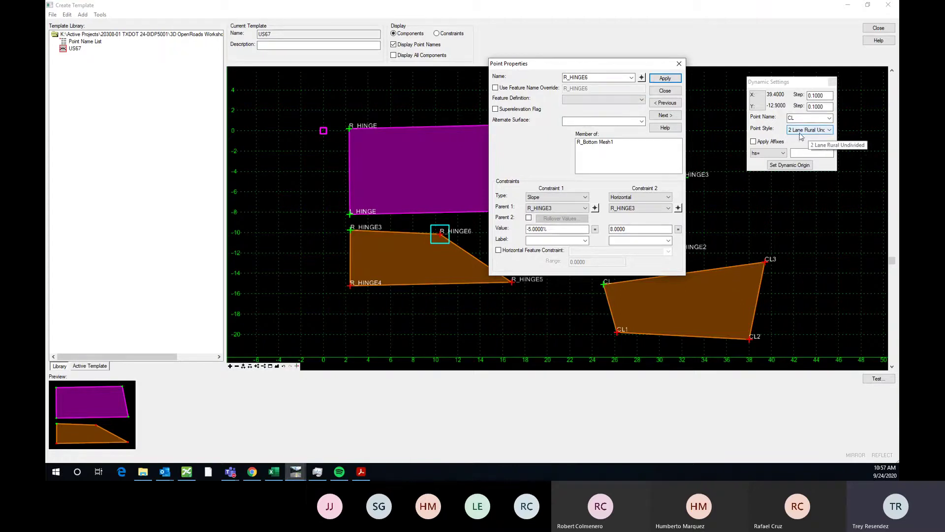
{"action": "left_click", "coordinate": [641, 77]}
{"action": "left_click", "coordinate": [350, 229]}
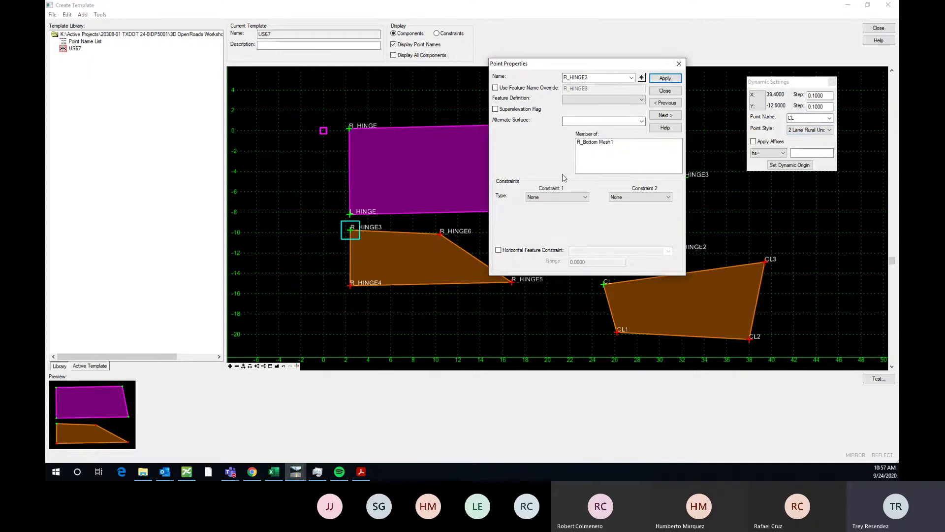
{"action": "left_click", "coordinate": [678, 65]}
{"action": "scroll", "coordinate": [533, 134], "scroll_direction": "down", "scroll_amount": 1}
{"action": "scroll", "coordinate": [550, 198], "scroll_direction": "up", "scroll_amount": 1}
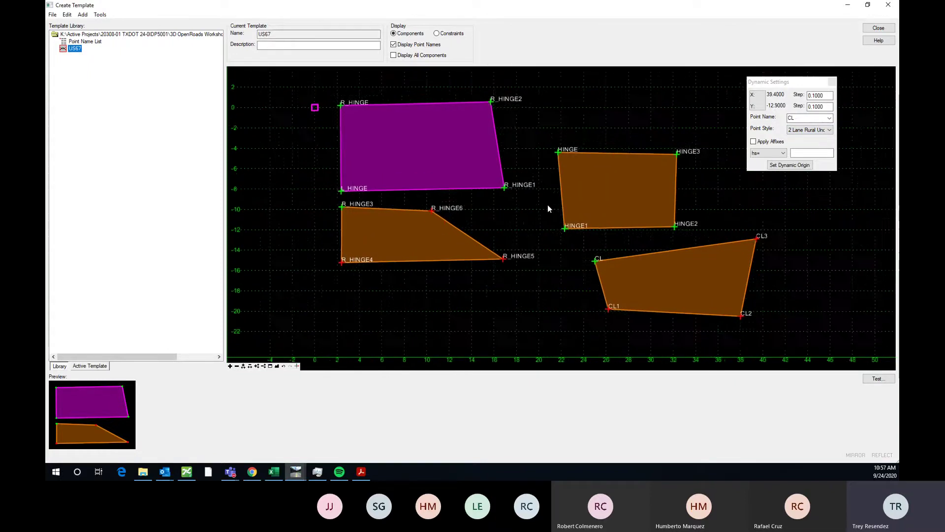
{"action": "scroll", "coordinate": [539, 206], "scroll_direction": "up", "scroll_amount": 1}
{"action": "scroll", "coordinate": [539, 200], "scroll_direction": "down", "scroll_amount": 1}
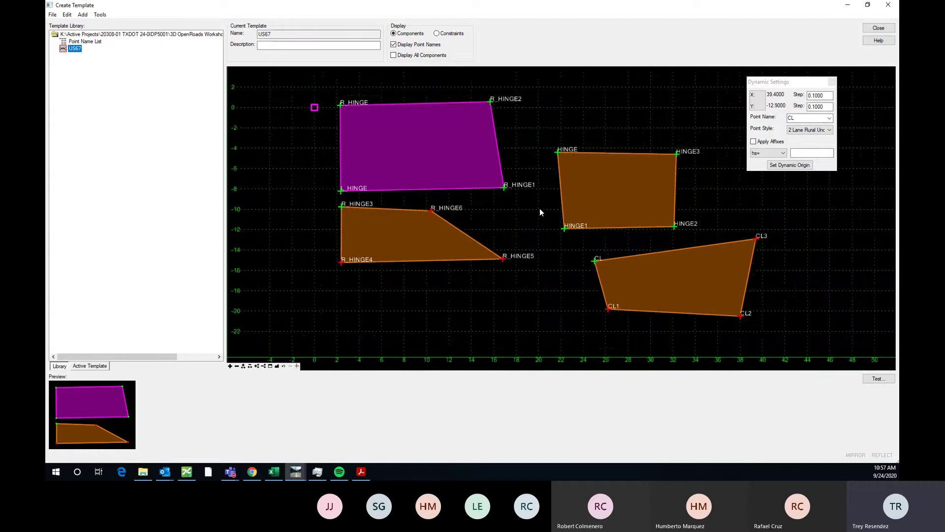
{"action": "scroll", "coordinate": [539, 209], "scroll_direction": "up", "scroll_amount": 1}
{"action": "scroll", "coordinate": [538, 206], "scroll_direction": "down", "scroll_amount": 1}
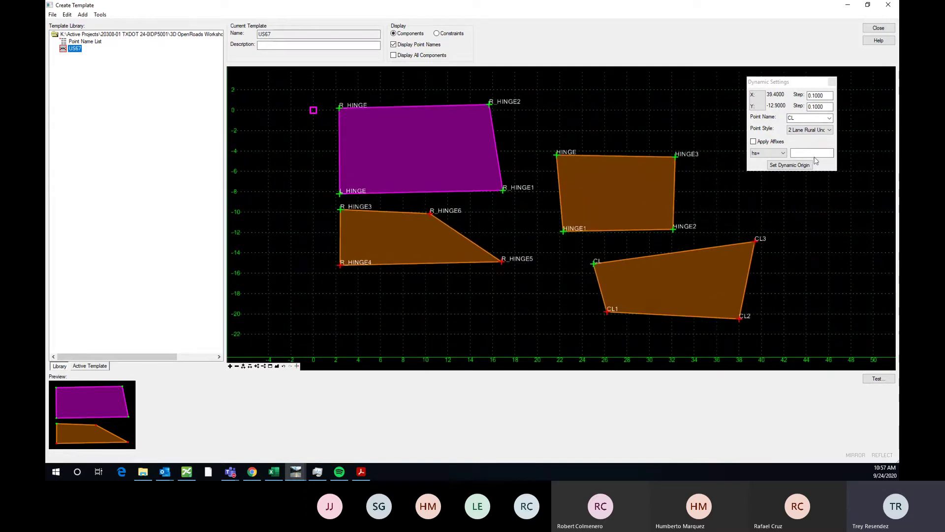
- Review the point naming options in Template Options with affixes applied, including the left and right prefixes, and close them without saving
{"action": "left_click_drag", "start_coordinate": [785, 86], "coordinate": [780, 86]}
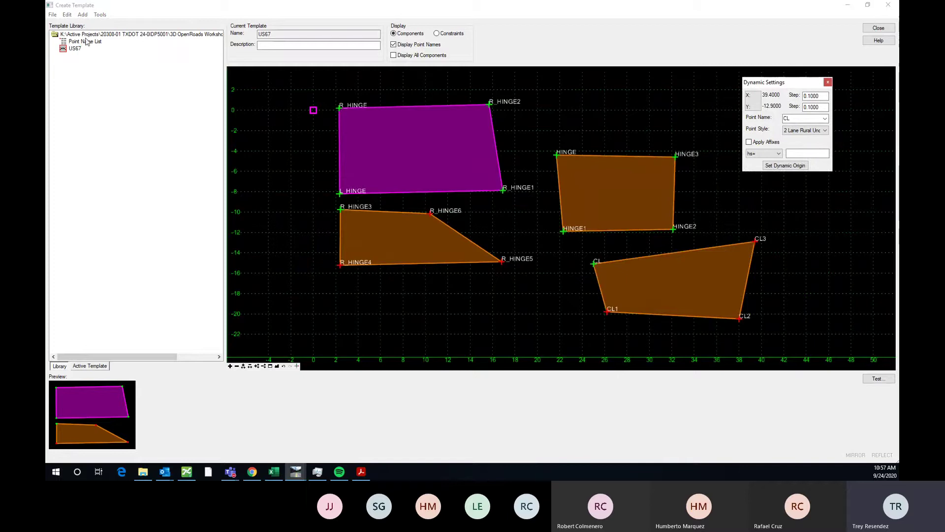
{"action": "left_click", "coordinate": [100, 14]}
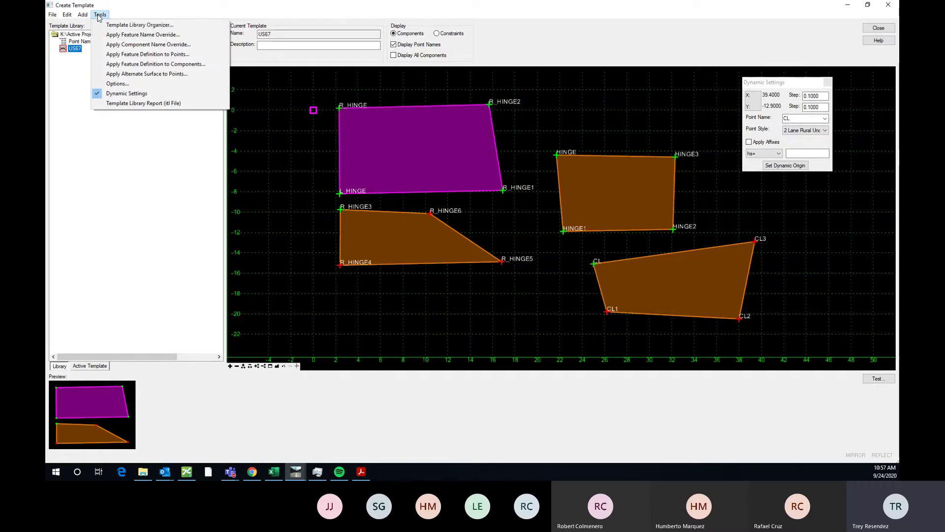
{"action": "left_click", "coordinate": [138, 16]}
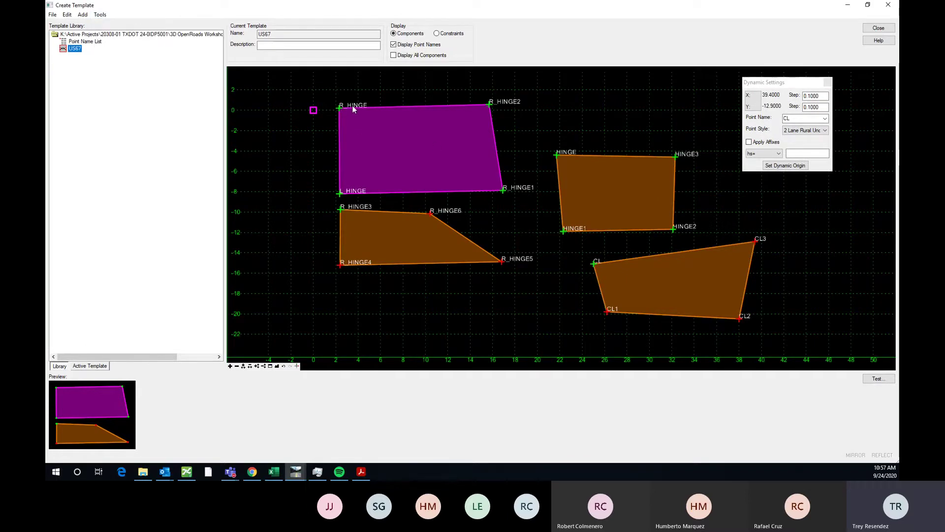
{"action": "scroll", "coordinate": [340, 94], "scroll_direction": "up", "scroll_amount": 2}
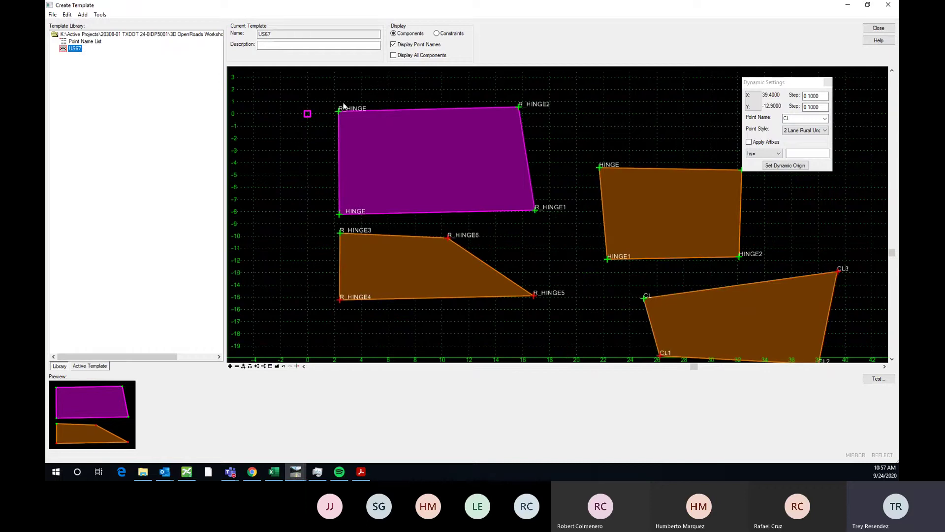
{"action": "left_click", "coordinate": [101, 15]}
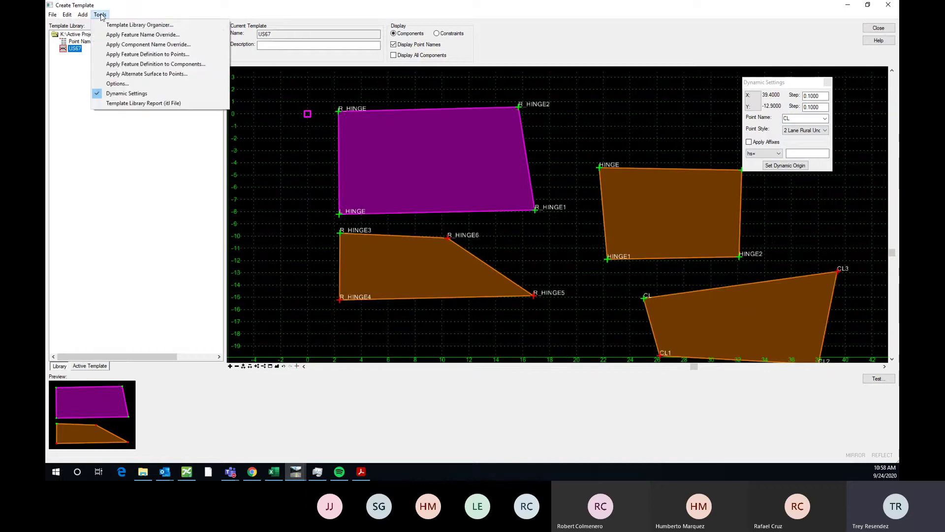
{"action": "left_click", "coordinate": [143, 83]}
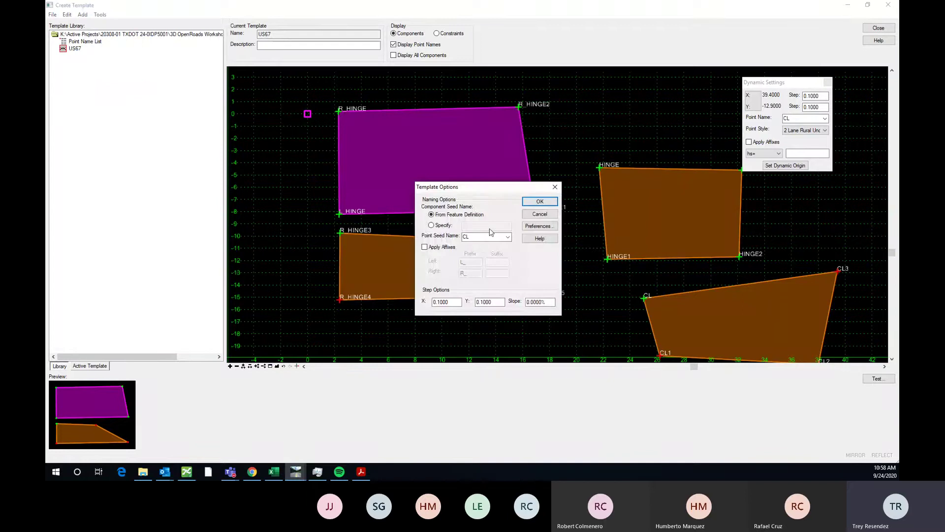
{"action": "left_click_drag", "start_coordinate": [492, 194], "coordinate": [627, 105]}
{"action": "left_click", "coordinate": [559, 160]}
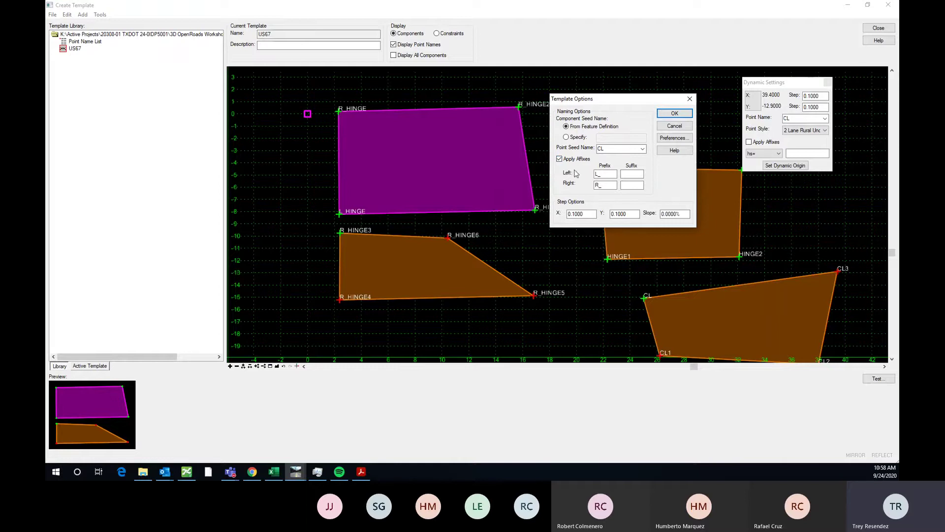
{"action": "left_click_drag", "start_coordinate": [647, 102], "coordinate": [590, 124]}
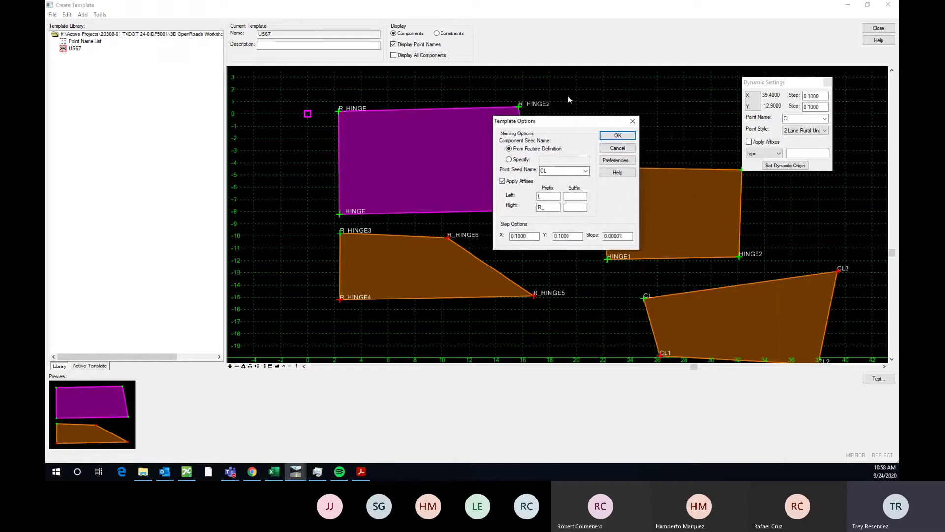
{"action": "left_click", "coordinate": [633, 123]}
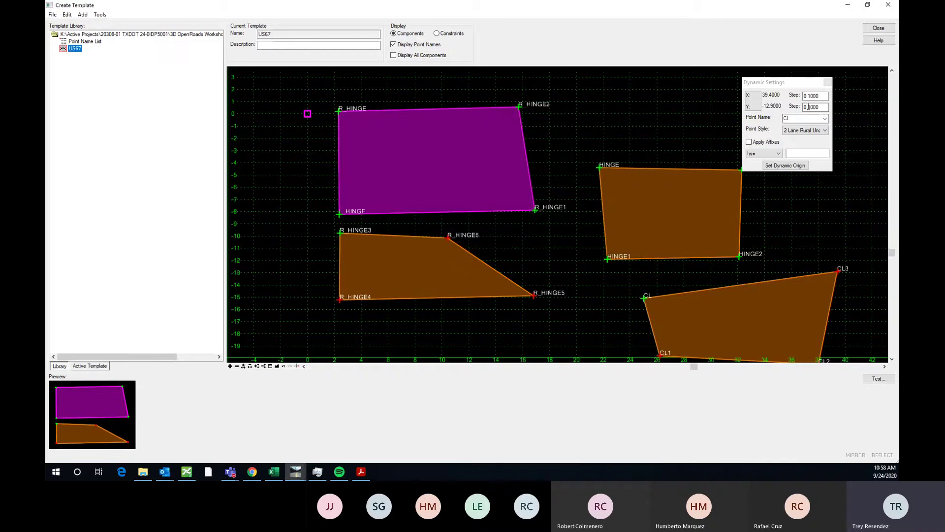
- Close the Dynamic Settings and bring all four components into view
{"action": "left_click", "coordinate": [827, 83]}
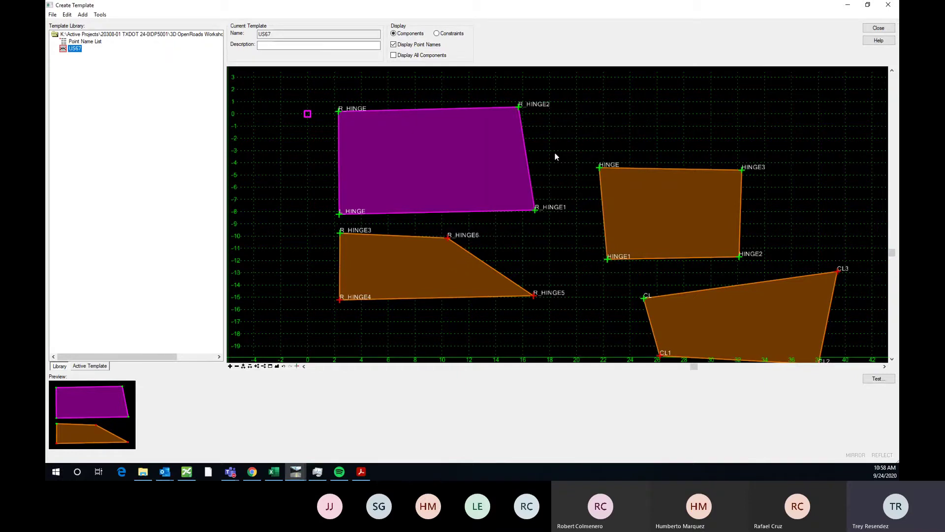
{"action": "scroll", "coordinate": [557, 155], "scroll_direction": "down", "scroll_amount": 2}
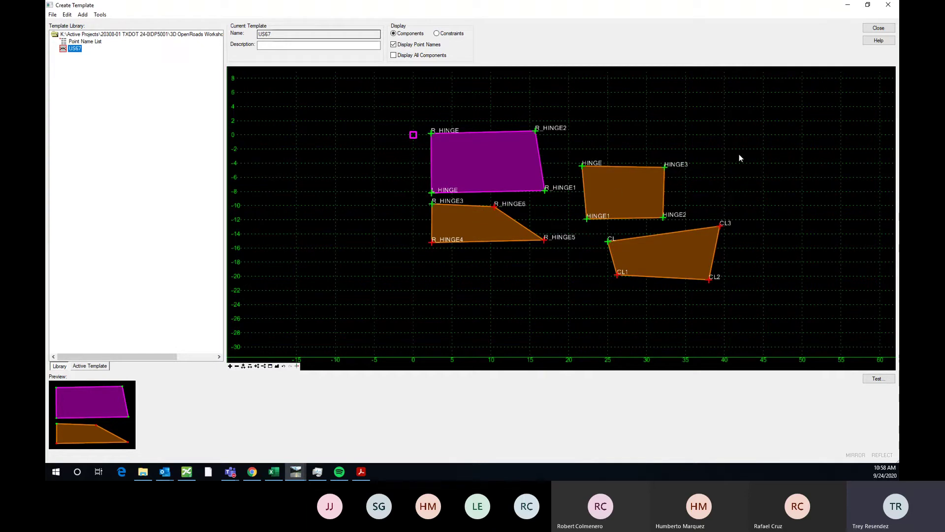
{"action": "middle_click_drag", "start_coordinate": [566, 169], "coordinate": [547, 183]}
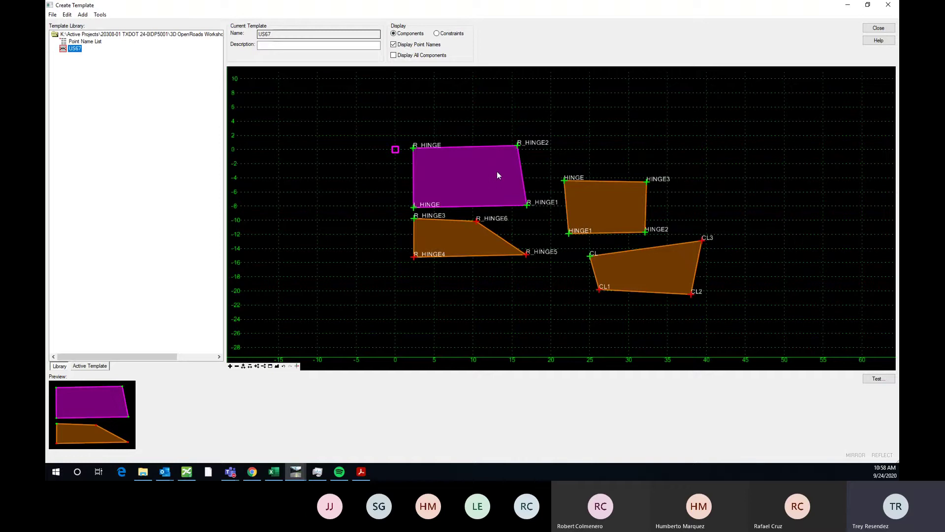
{"action": "scroll", "coordinate": [497, 176], "scroll_direction": "up", "scroll_amount": 1}
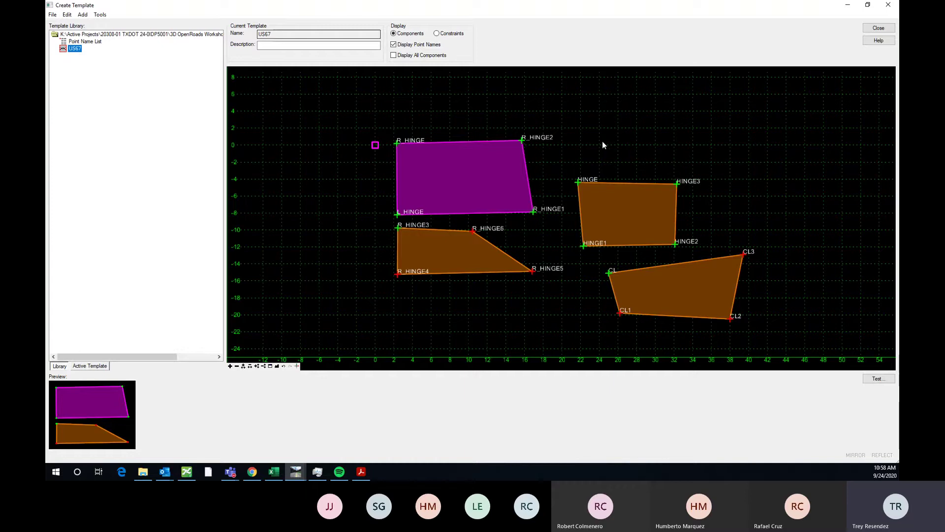
{"action": "right_click", "coordinate": [602, 146]}
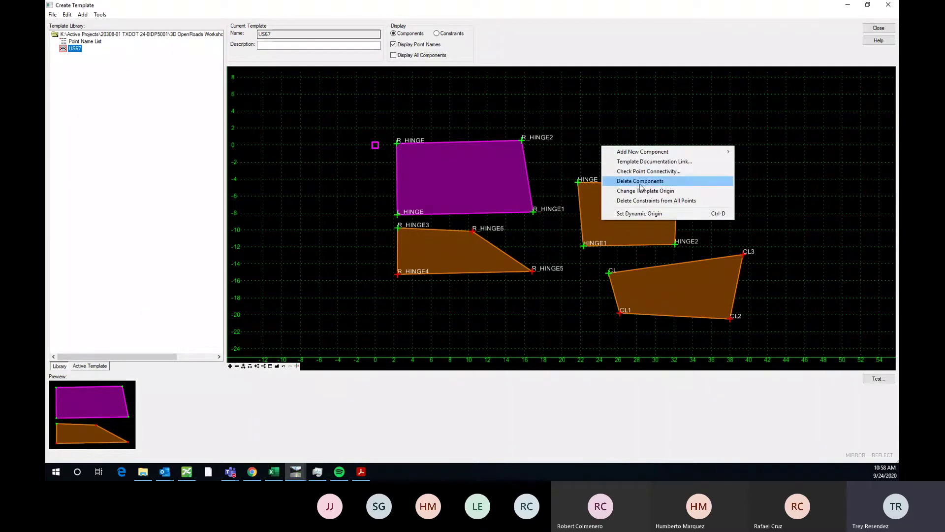
{"action": "left_click", "coordinate": [577, 149]}
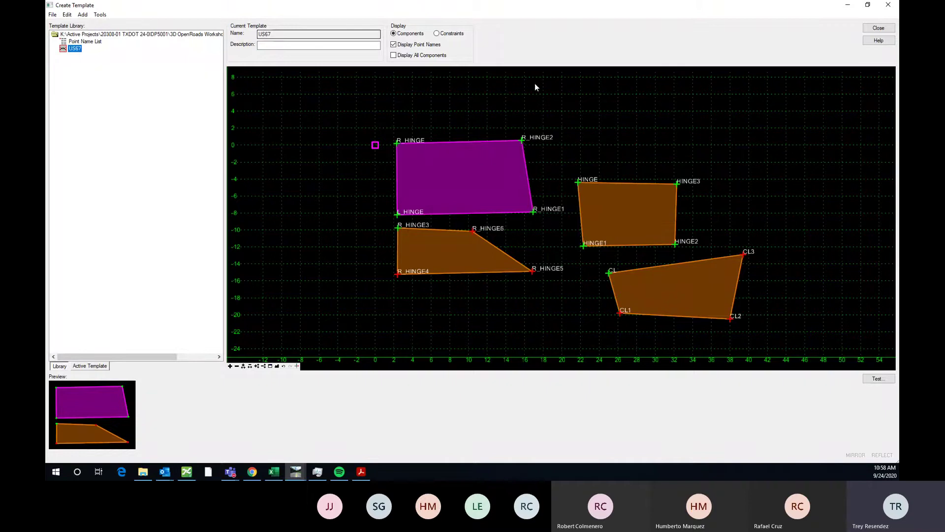
{"action": "scroll", "coordinate": [619, 192], "scroll_direction": "down", "scroll_amount": 3}
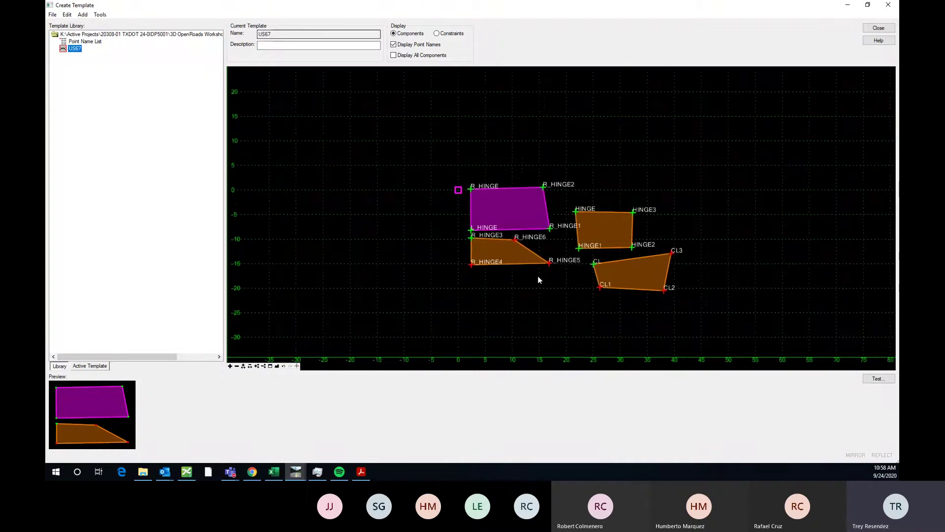
{"action": "mouse_move", "coordinate": [525, 250]}
{"action": "scroll", "coordinate": [579, 130], "scroll_direction": "up", "scroll_amount": 1}
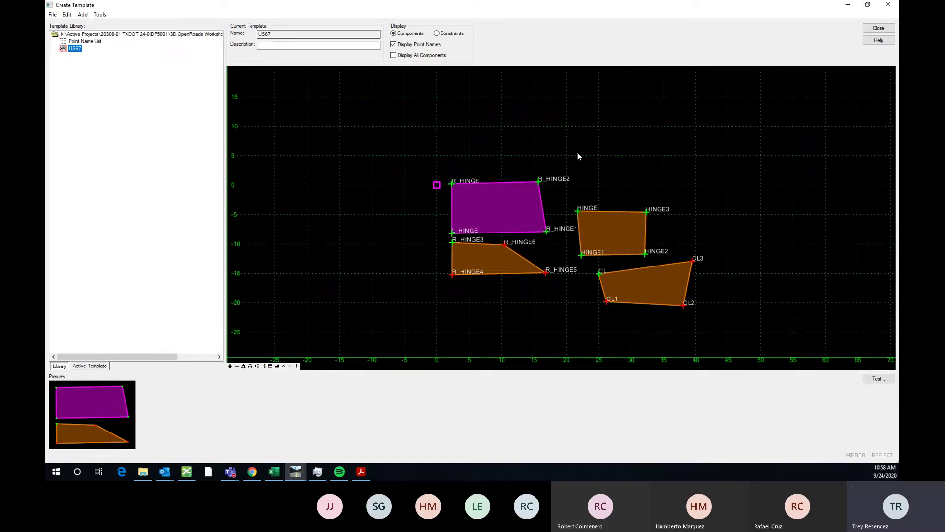
{"action": "right_click", "coordinate": [614, 143]}
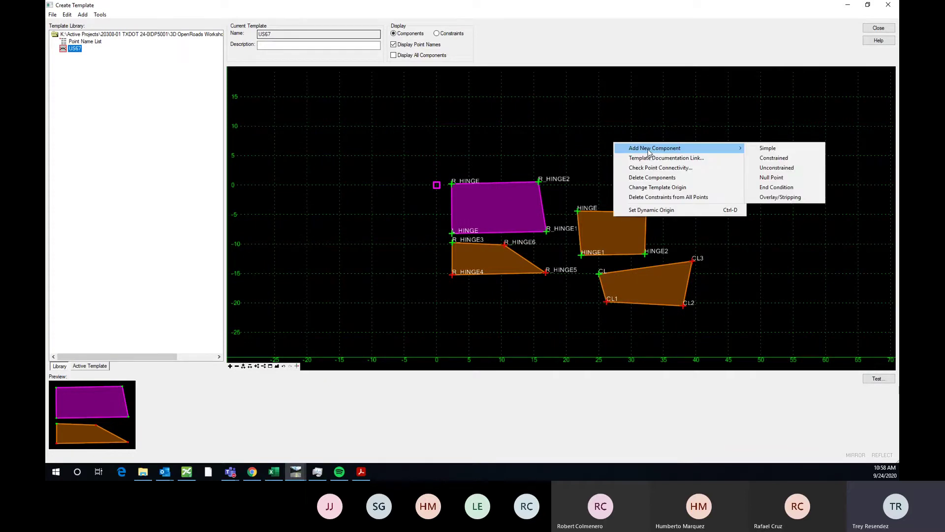
{"action": "left_click", "coordinate": [660, 180]}
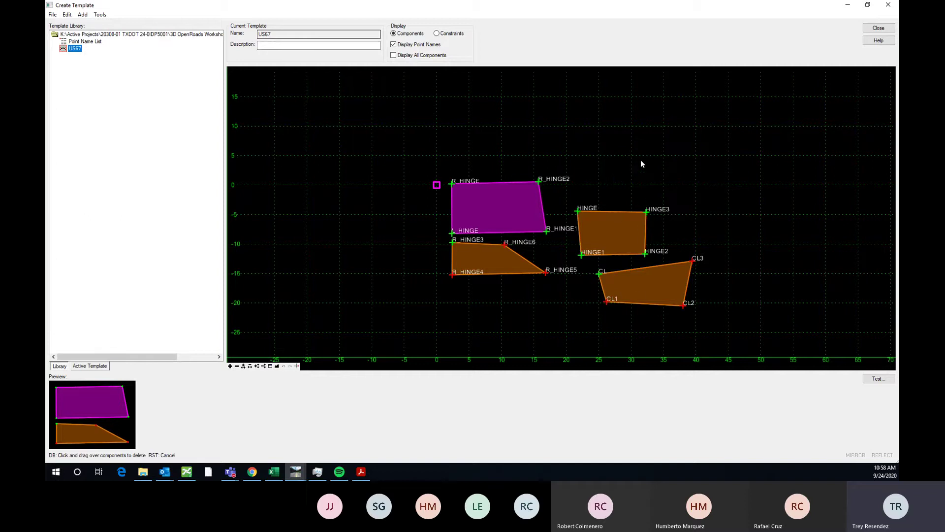
{"action": "scroll", "coordinate": [627, 225], "scroll_direction": "up", "scroll_amount": 2}
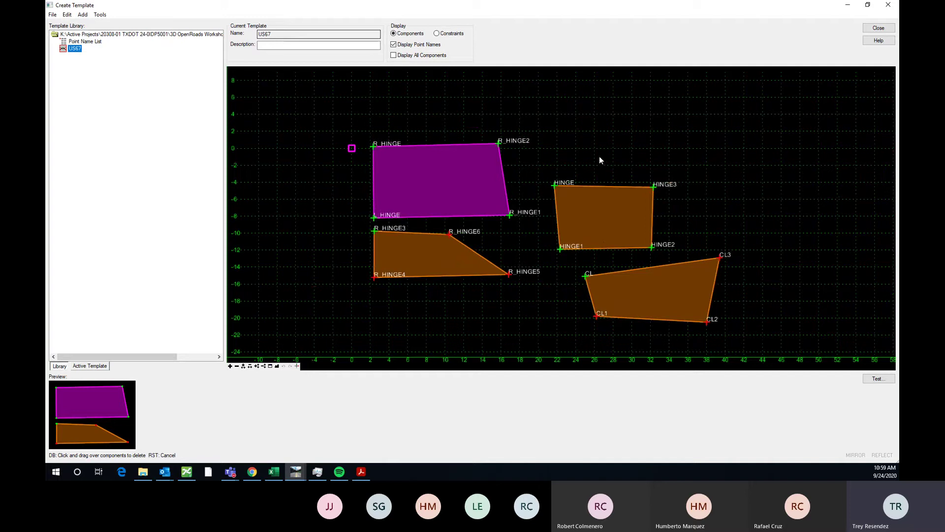
{"action": "right_click", "coordinate": [624, 148]}
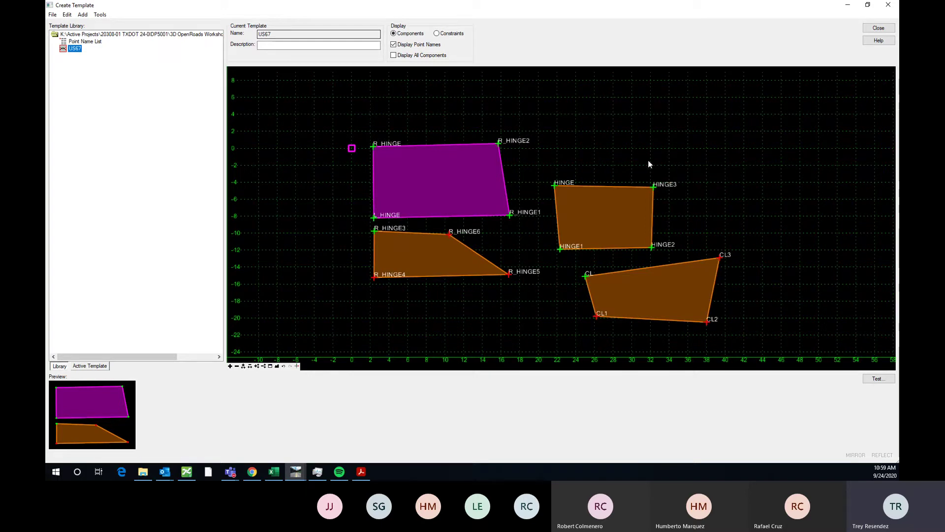
{"action": "right_click", "coordinate": [636, 147]}
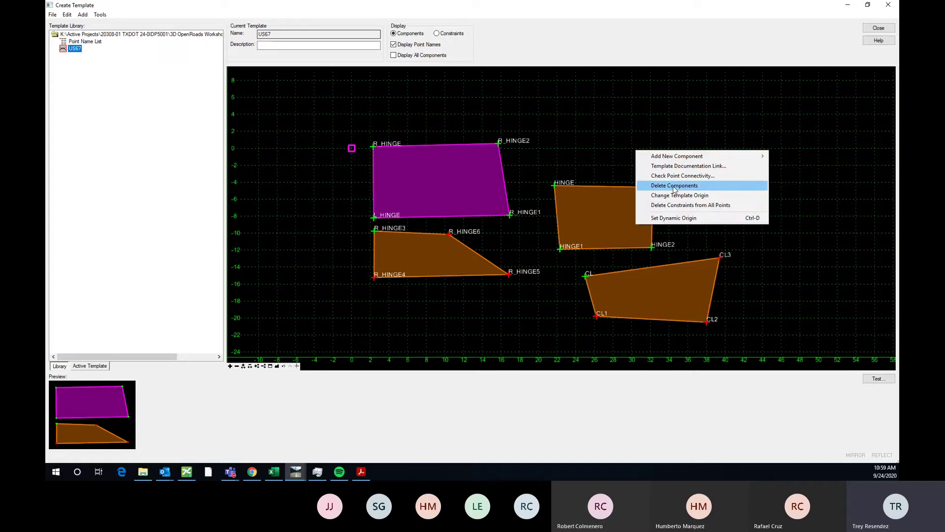
{"action": "left_click", "coordinate": [634, 126]}
- Delete the HINGE component and the CL component below it with Delete Components
{"action": "right_click", "coordinate": [651, 124]}
{"action": "mouse_move", "coordinate": [671, 129]}
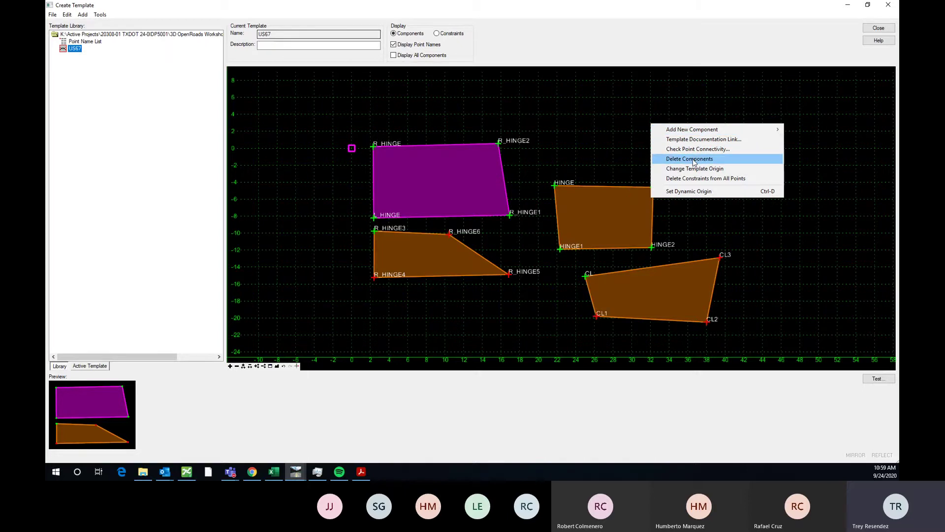
{"action": "left_click", "coordinate": [690, 158]}
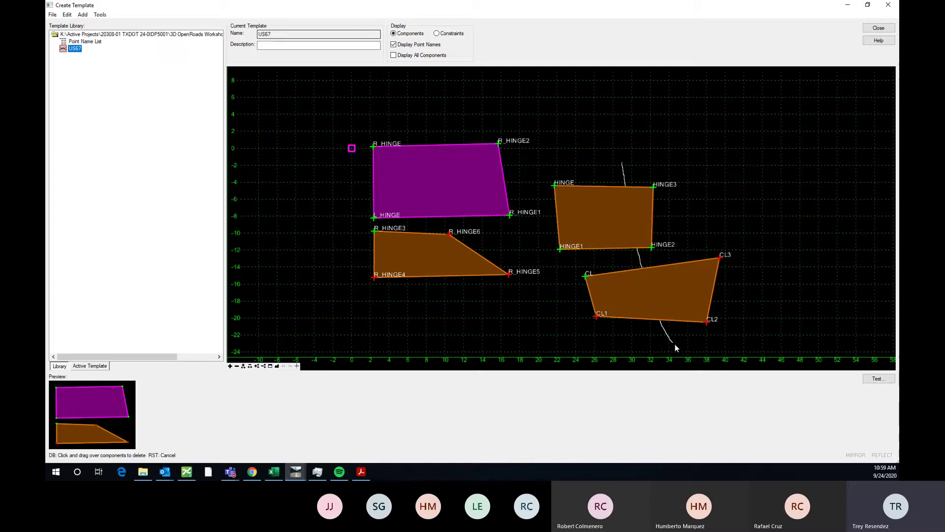
{"action": "left_click_drag", "start_coordinate": [711, 355], "coordinate": [744, 352]}
{"action": "left_click_drag", "start_coordinate": [768, 254], "coordinate": [756, 209]}
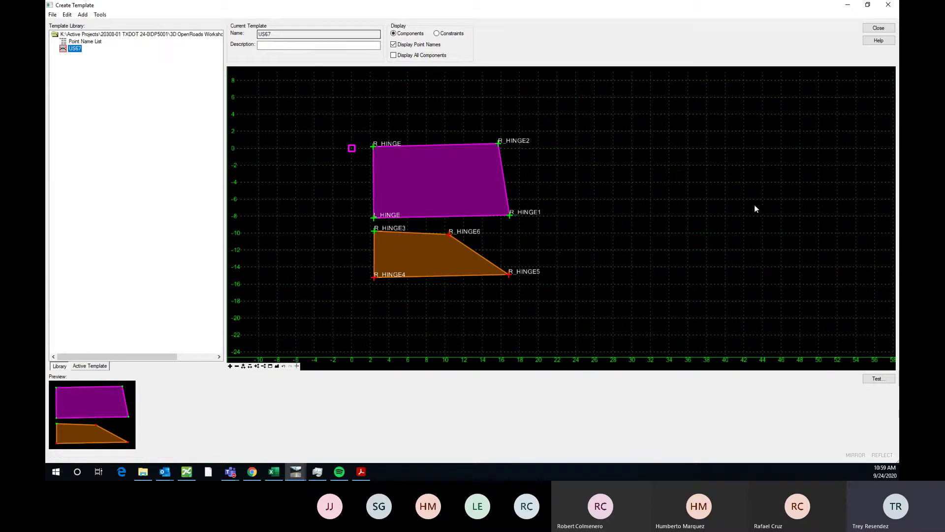
- Delete the orange R_HINGE3 component and the magenta R_HINGE component from the template
{"action": "right_click", "coordinate": [644, 161]}
{"action": "left_click", "coordinate": [684, 195]}
{"action": "left_click_drag", "start_coordinate": [560, 261], "coordinate": [347, 302]}
{"action": "right_click", "coordinate": [622, 156]}
{"action": "left_click", "coordinate": [660, 191]}
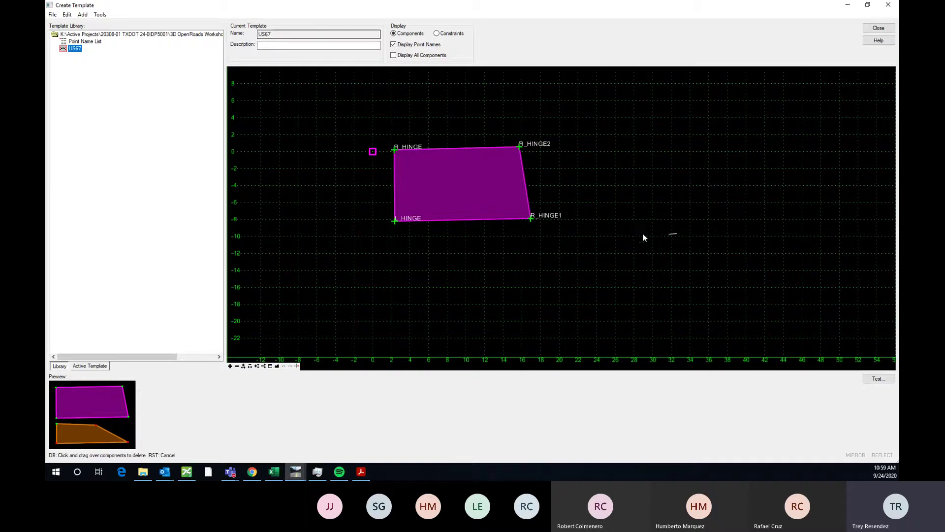
{"action": "left_click_drag", "start_coordinate": [643, 236], "coordinate": [414, 81]}
{"action": "scroll", "coordinate": [514, 203], "scroll_direction": "down", "scroll_amount": 3}
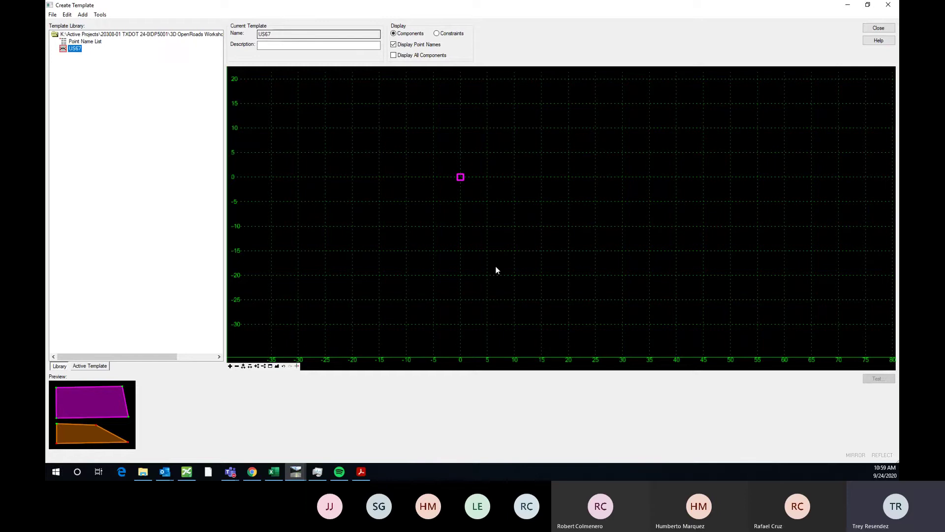
{"action": "scroll", "coordinate": [509, 164], "scroll_direction": "down", "scroll_amount": 2}
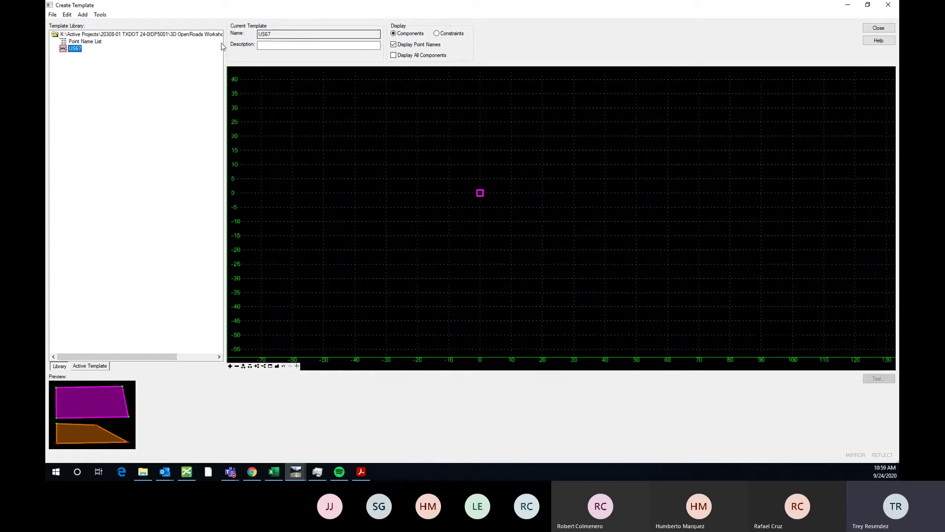
{"action": "scroll", "coordinate": [480, 209], "scroll_direction": "up", "scroll_amount": 1}
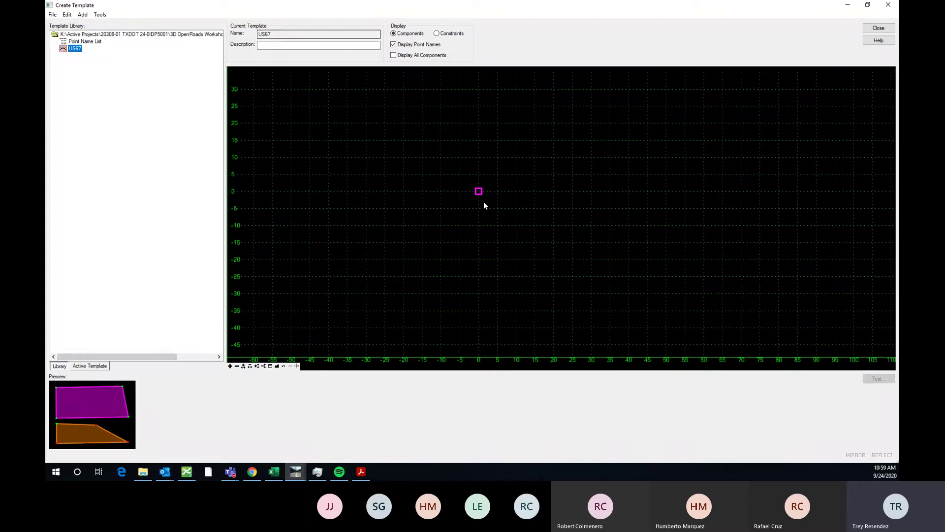
- Switch to Adobe Acrobat Reader and examine the lane, shoulder and taper dimensions of the proposed typical section in US67_Presidio_TYP.pdf, then clear its window away
{"action": "left_click", "coordinate": [360, 472]}
{"action": "left_click_drag", "start_coordinate": [899, 59], "coordinate": [450, 24]}
{"action": "left_click_drag", "start_coordinate": [750, 409], "coordinate": [883, 426]}
{"action": "left_click_drag", "start_coordinate": [563, 426], "coordinate": [618, 430]}
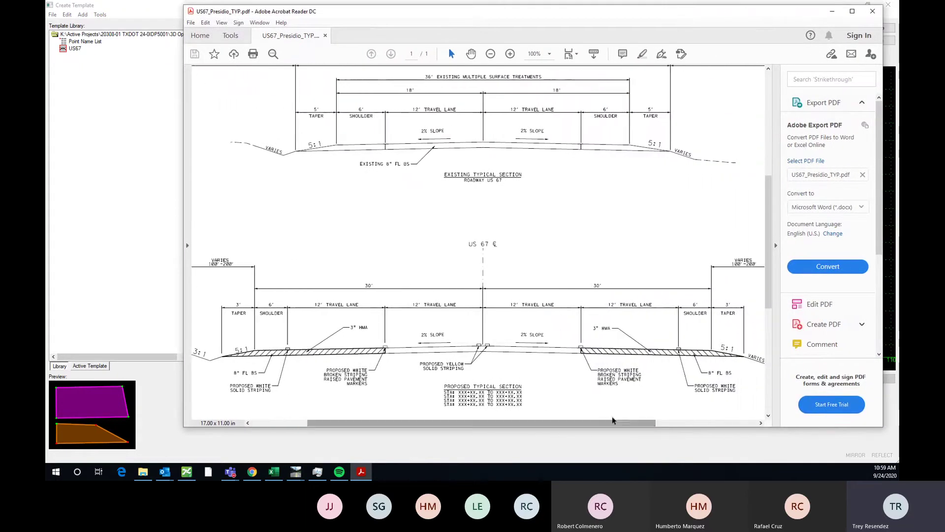
{"action": "scroll", "coordinate": [496, 269], "scroll_direction": "down", "scroll_amount": 3}
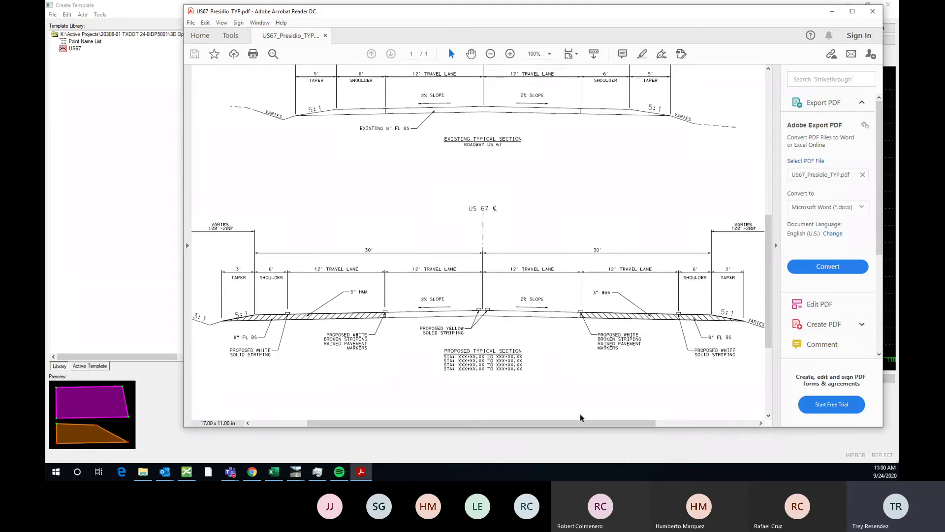
{"action": "scroll", "coordinate": [495, 219], "scroll_direction": "left", "scroll_amount": 1}
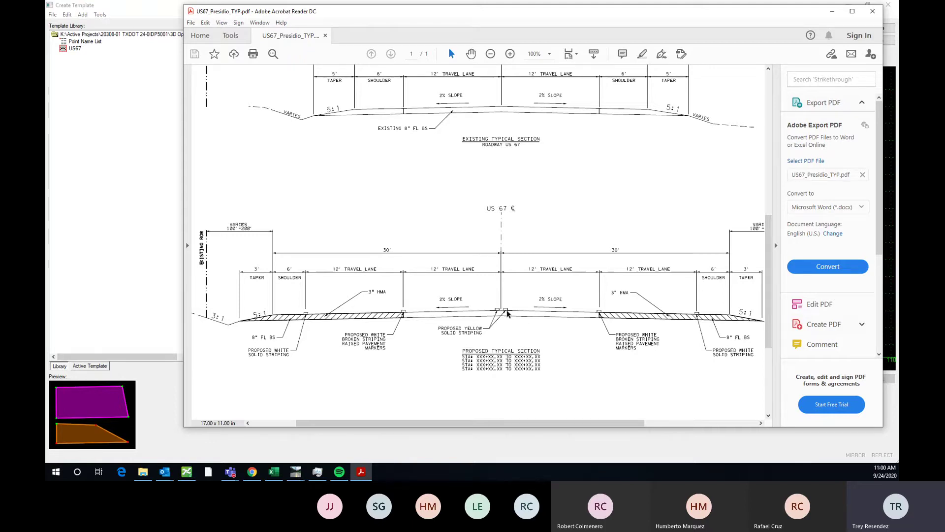
{"action": "left_click_drag", "start_coordinate": [618, 424], "coordinate": [689, 430]}
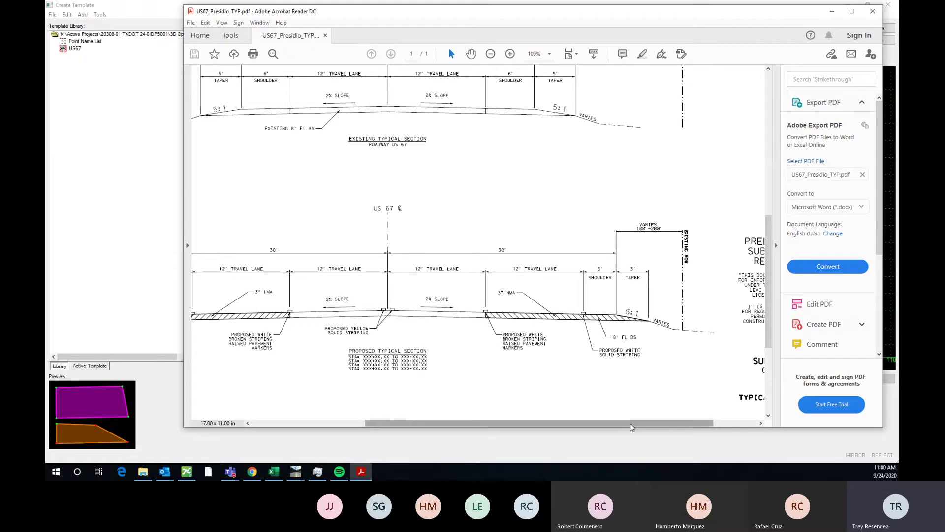
{"action": "mouse_move", "coordinate": [632, 427]}
{"action": "left_mouse_down"}
{"action": "mouse_move", "coordinate": [580, 422]}
{"action": "mouse_move", "coordinate": [628, 390]}
{"action": "left_mouse_up"}
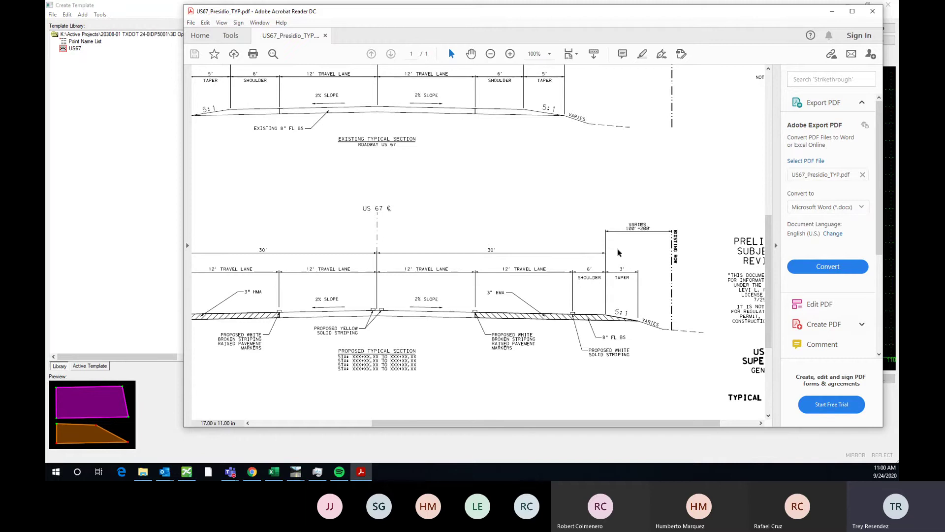
{"action": "left_click_drag", "start_coordinate": [723, 17], "coordinate": [899, 33]}
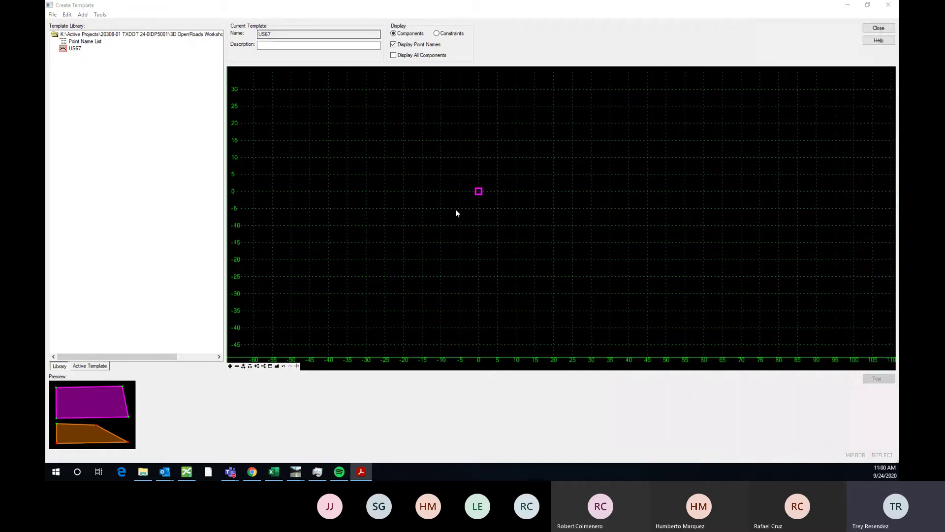
- Start a new Null Point component in the US67 template, keeping the point name CL and setting the point style to Geom_Centerline
{"action": "scroll", "coordinate": [497, 221], "scroll_direction": "down", "scroll_amount": 2}
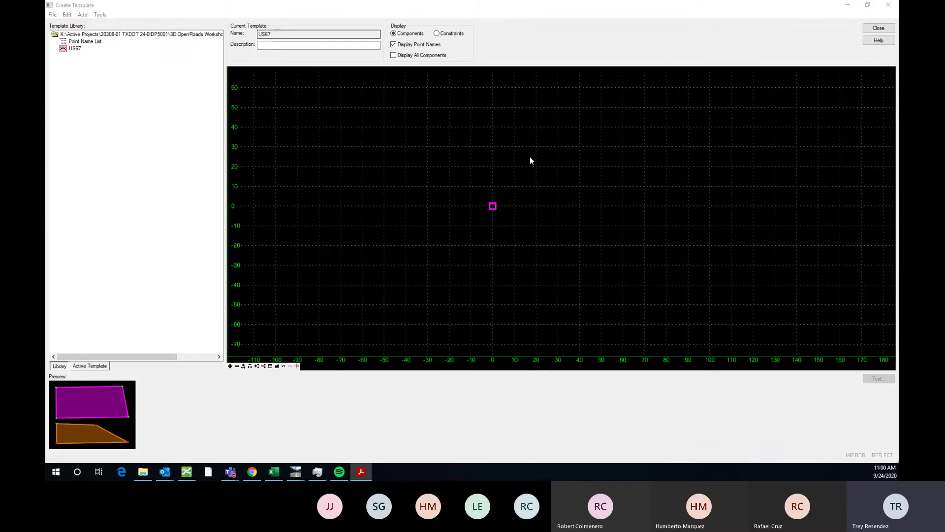
{"action": "right_click", "coordinate": [563, 211]}
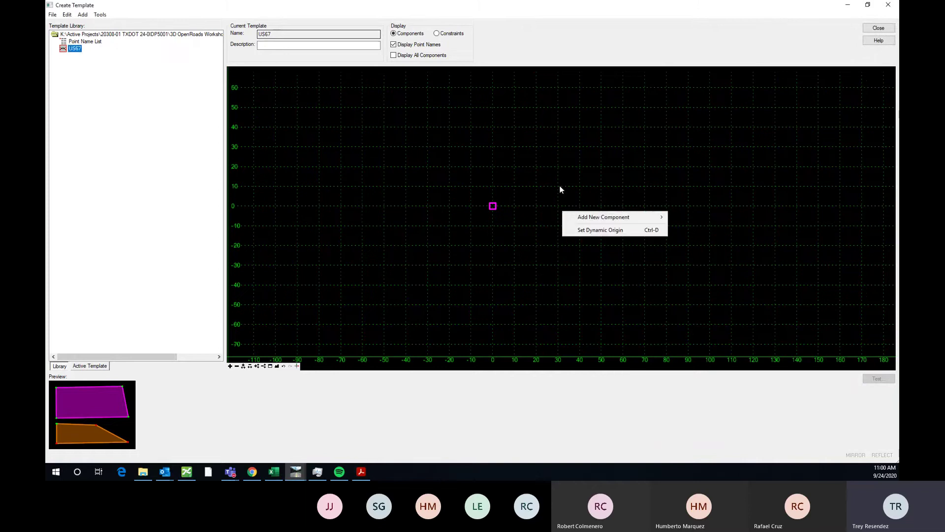
{"action": "left_click", "coordinate": [560, 190]}
{"action": "right_click", "coordinate": [551, 173]}
{"action": "mouse_move", "coordinate": [589, 182]}
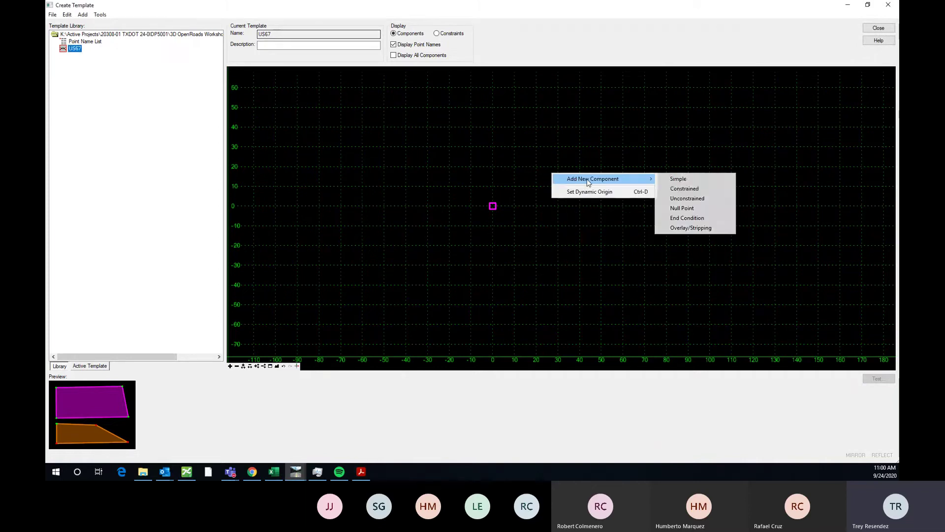
{"action": "left_click", "coordinate": [700, 211]}
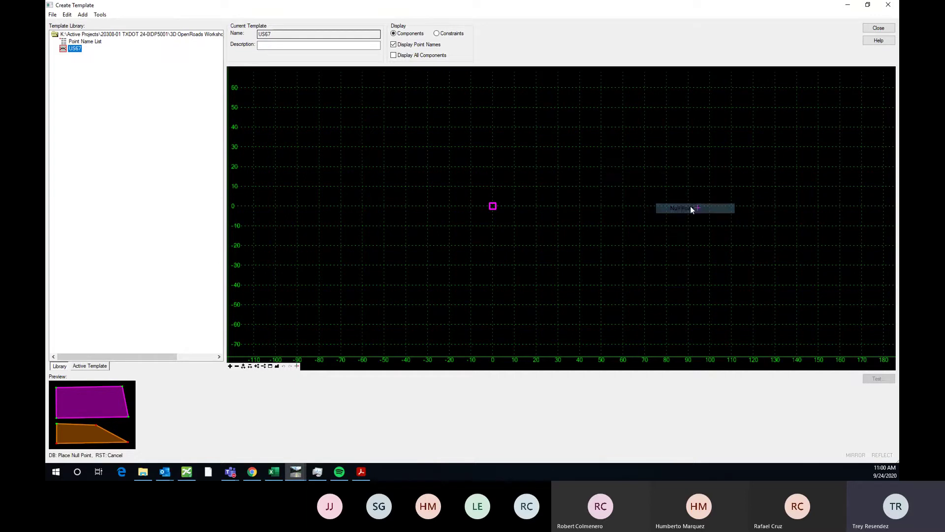
{"action": "left_click", "coordinate": [493, 207]}
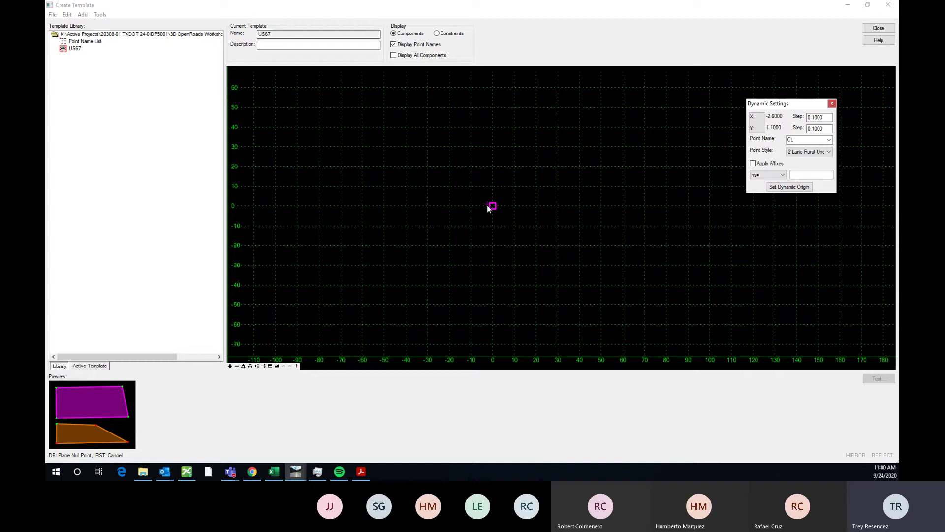
{"action": "left_click", "coordinate": [820, 152]}
{"action": "left_click_drag", "start_coordinate": [830, 168], "coordinate": [830, 227]}
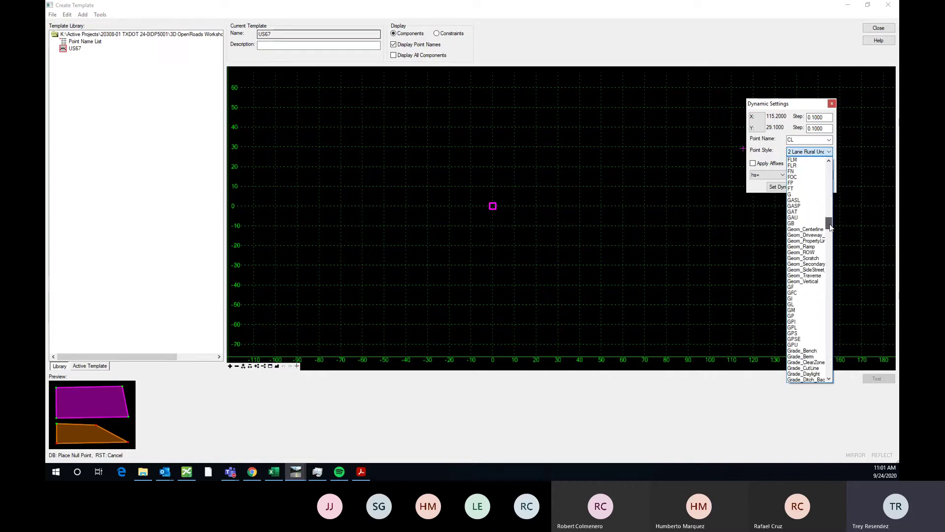
{"action": "left_click", "coordinate": [805, 229]}
{"action": "left_click", "coordinate": [801, 141]}
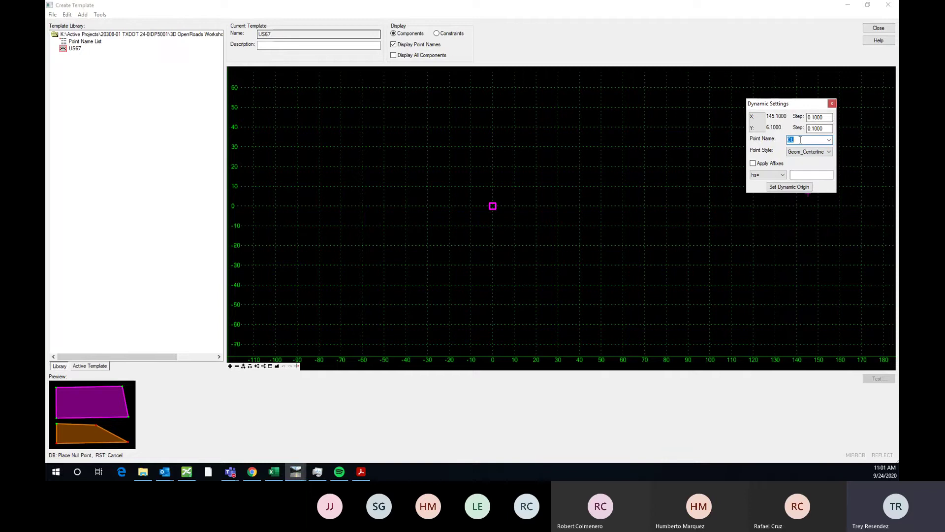
{"action": "scroll", "coordinate": [492, 204], "scroll_direction": "up", "scroll_amount": 3}
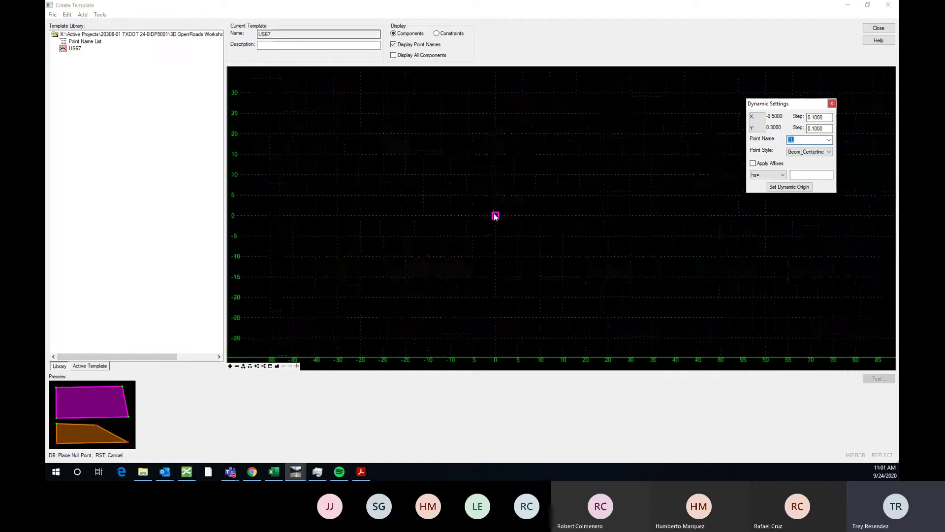
{"action": "scroll", "coordinate": [496, 211], "scroll_direction": "up", "scroll_amount": 2}
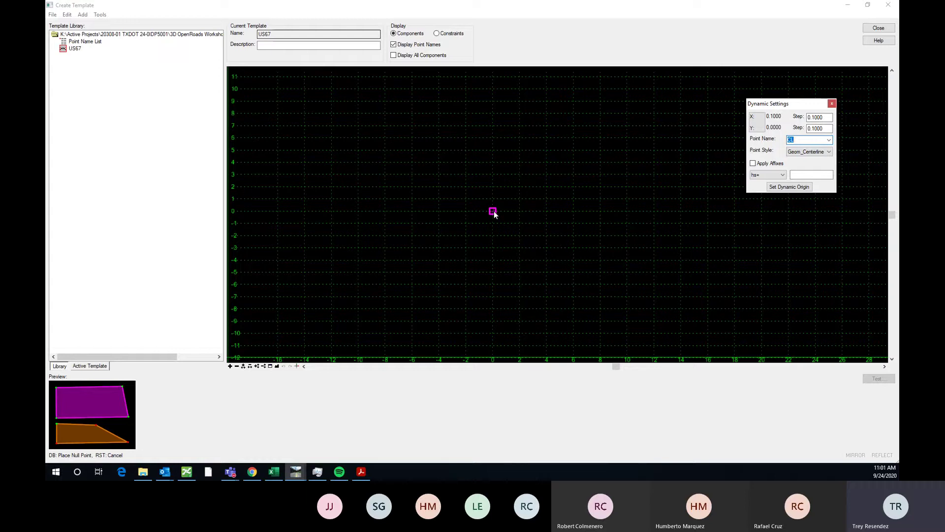
- Set the X and Y steps to 0.5 in the Dynamic Settings and test the cursor's snapping near the template origin
{"action": "left_click_drag", "start_coordinate": [800, 105], "coordinate": [767, 107]}
{"action": "left_click", "coordinate": [791, 115]}
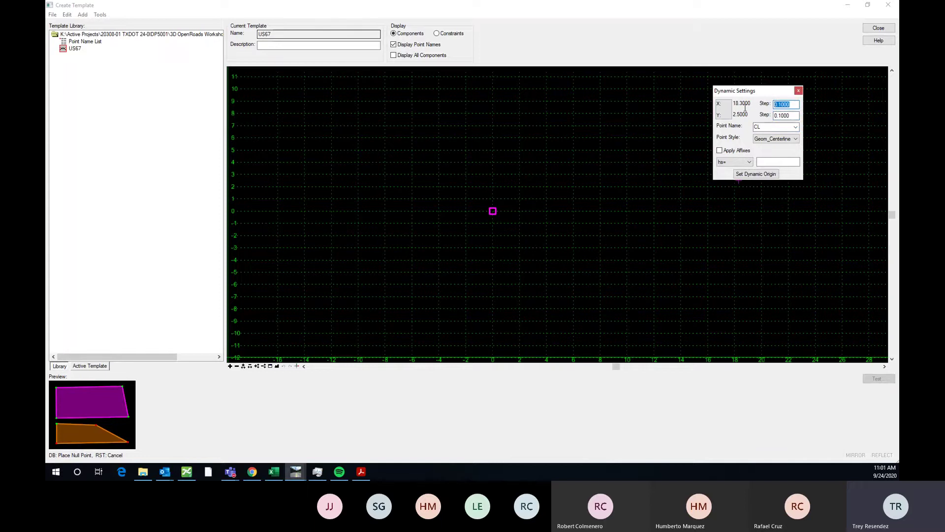
{"action": "type", "text": ".5"}
{"action": "left_click", "coordinate": [791, 115]}
{"action": "type", "text": ".5"}
{"action": "left_click_drag", "start_coordinate": [796, 117], "coordinate": [763, 120]}
{"action": "type", "text": ".5"}
{"action": "left_click", "coordinate": [793, 105]}
{"action": "scroll", "coordinate": [601, 209], "scroll_direction": "up", "scroll_amount": 2}
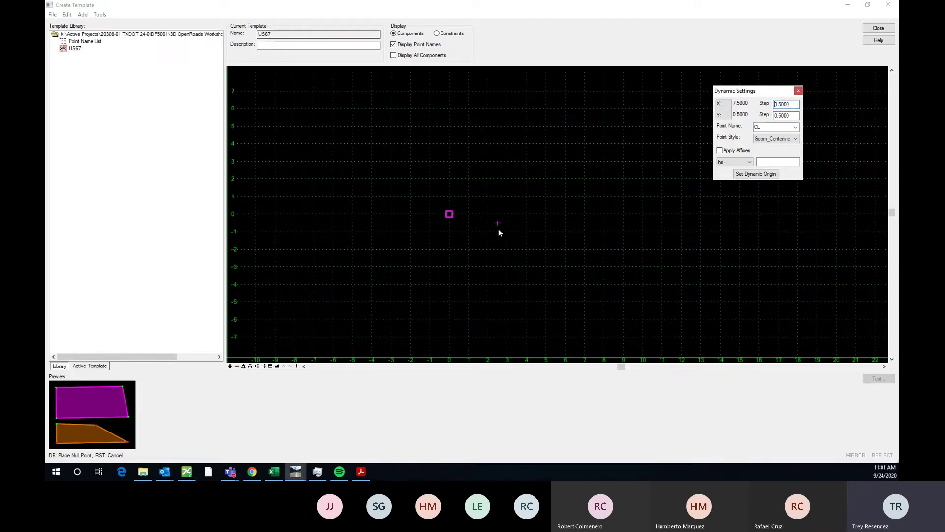
{"action": "scroll", "coordinate": [543, 237], "scroll_direction": "down", "scroll_amount": 1}
{"action": "scroll", "coordinate": [522, 218], "scroll_direction": "up", "scroll_amount": 2}
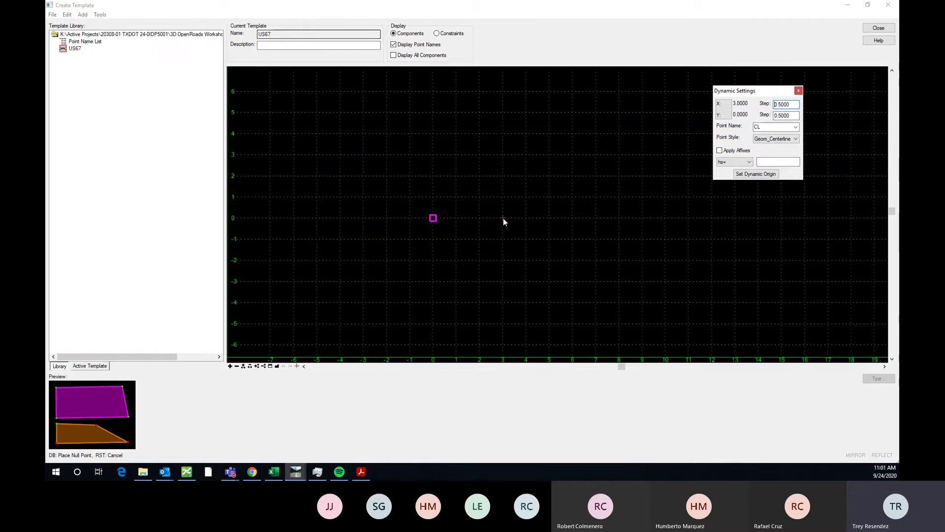
{"action": "scroll", "coordinate": [509, 218], "scroll_direction": "up", "scroll_amount": 2}
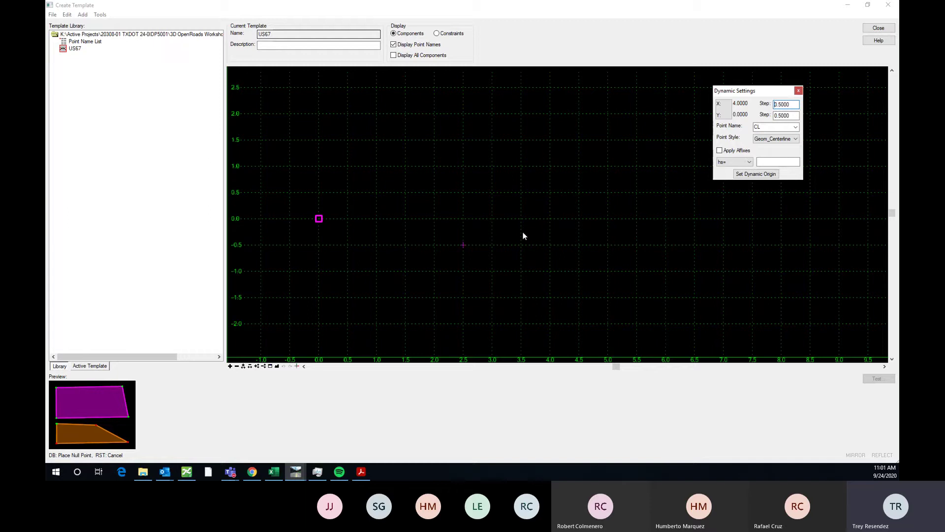
- Set the X and Y steps to 0.1 and place the CL null point at the template origin (0, 0)
{"action": "left_click_drag", "start_coordinate": [791, 104], "coordinate": [779, 104]}
{"action": "type", "text": "1"}
{"action": "key", "text": "Tab"}
{"action": "type", "text": "0.1"}
{"action": "left_click_drag", "start_coordinate": [791, 116], "coordinate": [779, 121]}
{"action": "type", "text": "1"}
{"action": "left_click", "coordinate": [784, 105]}
{"action": "scroll", "coordinate": [585, 160], "scroll_direction": "down", "scroll_amount": 1}
{"action": "scroll", "coordinate": [367, 206], "scroll_direction": "up", "scroll_amount": 4}
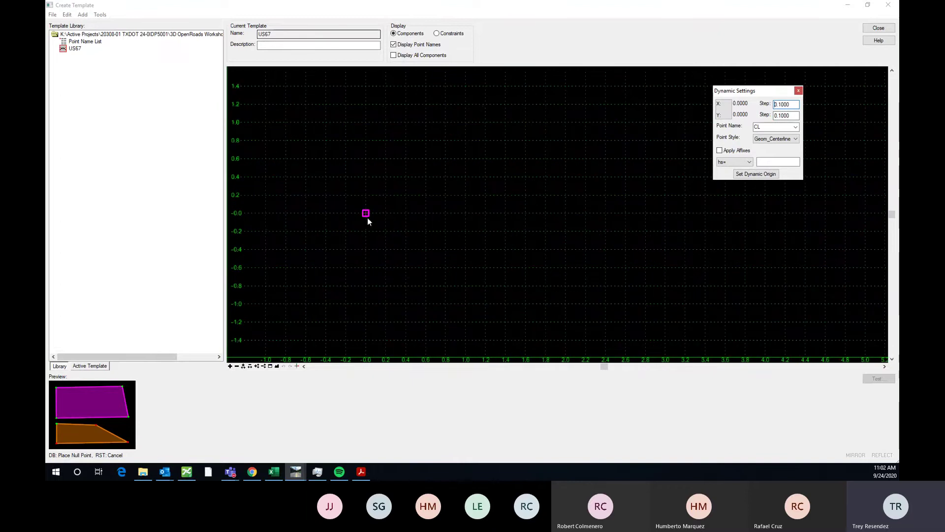
{"action": "left_click", "coordinate": [368, 217]}
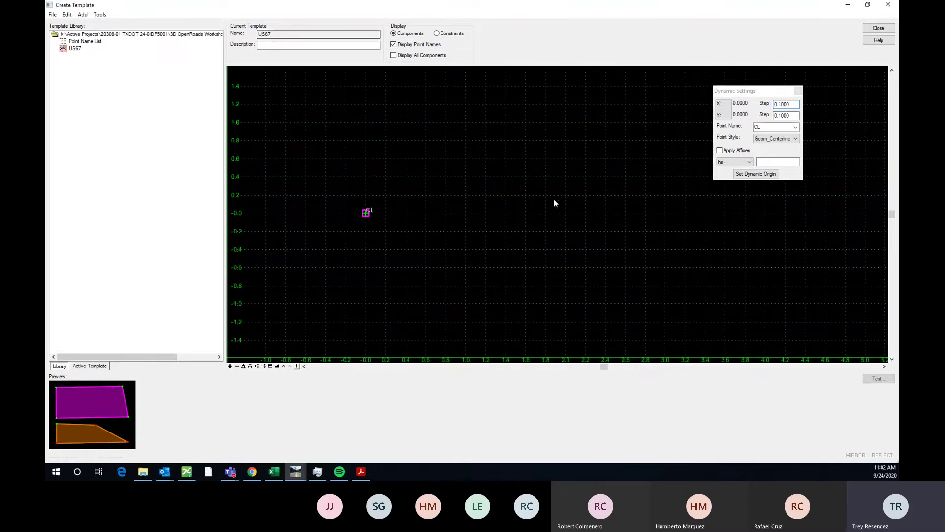
- Start a new Unconstrained component with the point style 2 Lane Rural Undivided and the point name HINGE
{"action": "scroll", "coordinate": [552, 220], "scroll_direction": "down", "scroll_amount": 1}
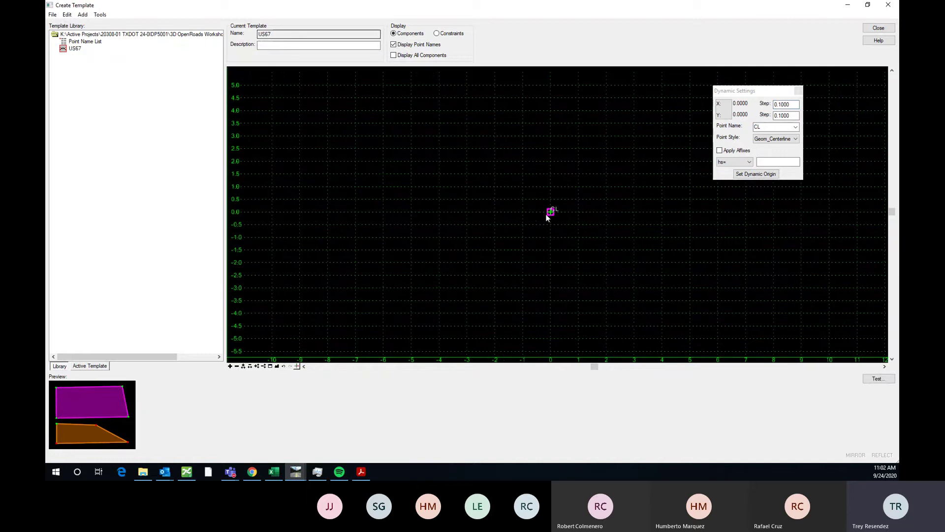
{"action": "mouse_move", "coordinate": [554, 213]}
{"action": "middle_click_drag", "start_coordinate": [554, 212], "coordinate": [531, 196]}
{"action": "right_click", "coordinate": [515, 200]}
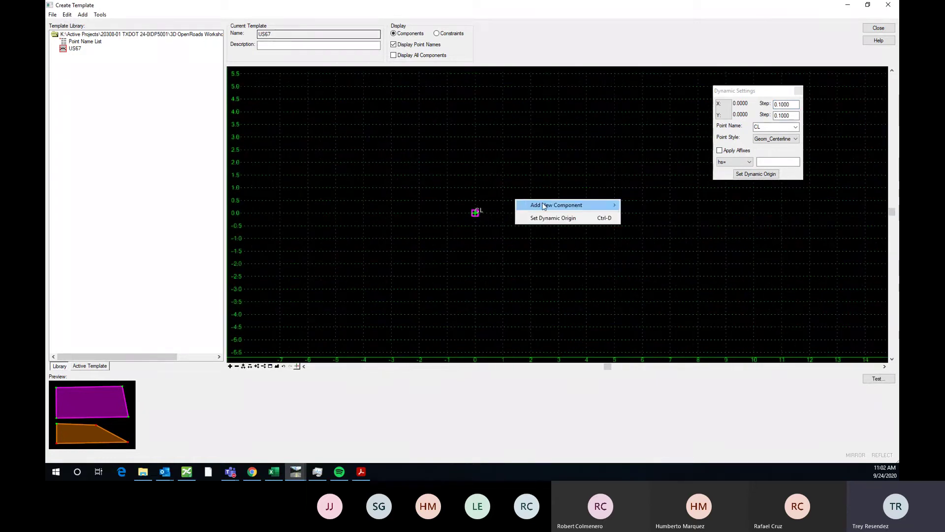
{"action": "mouse_move", "coordinate": [544, 206]}
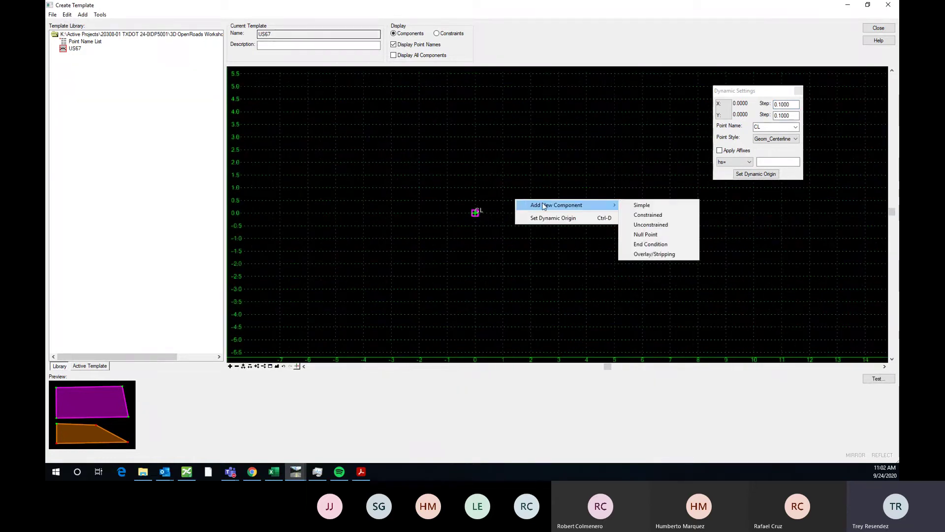
{"action": "left_click", "coordinate": [657, 225]}
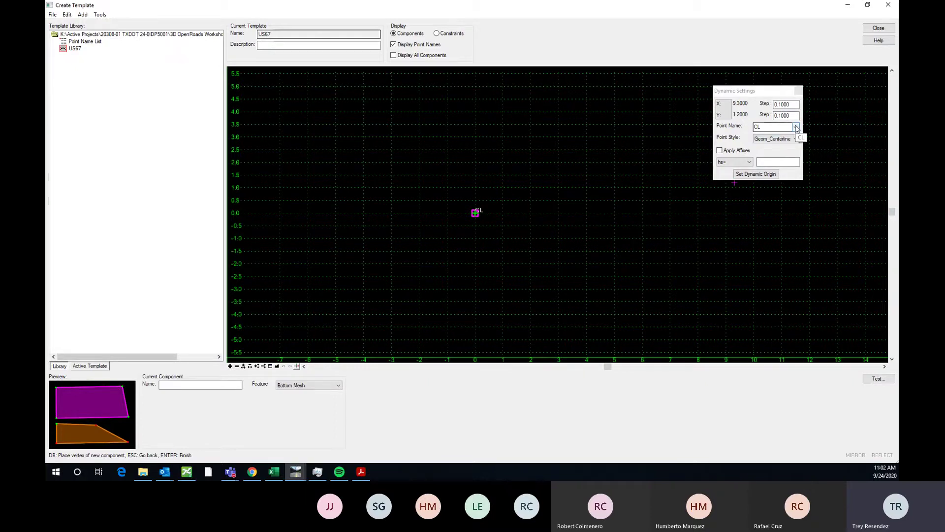
{"action": "left_click", "coordinate": [770, 129]}
{"action": "left_click", "coordinate": [774, 138]}
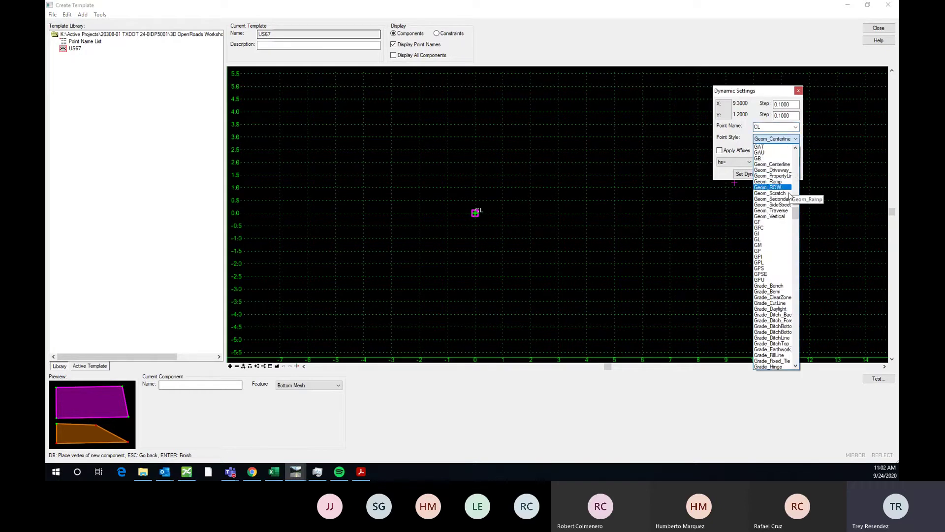
{"action": "left_click_drag", "start_coordinate": [795, 216], "coordinate": [794, 154]}
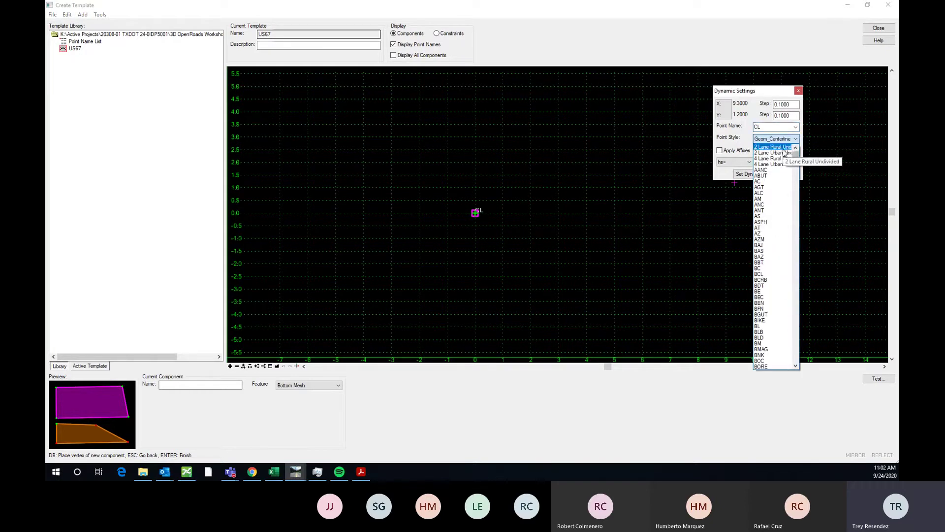
{"action": "left_click", "coordinate": [782, 147]}
{"action": "double_click", "coordinate": [769, 128]}
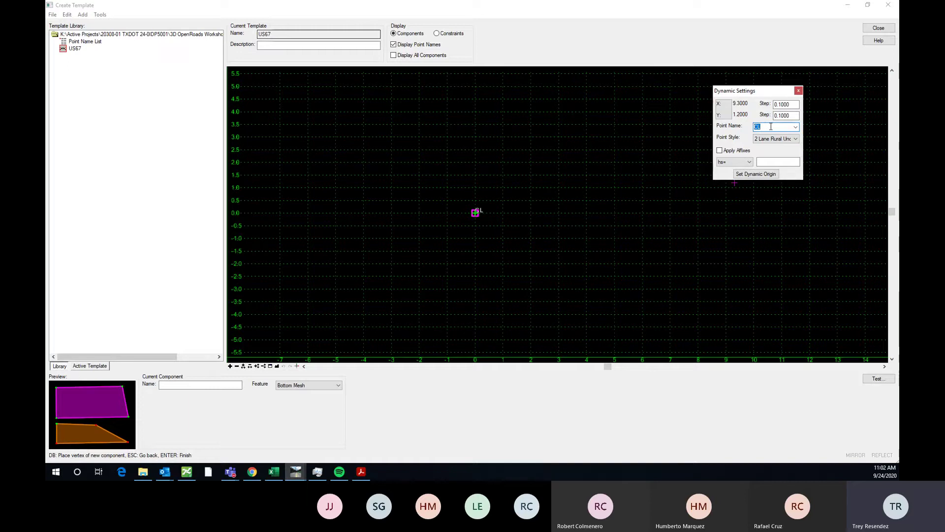
{"action": "type", "text": "HINGE"}
{"action": "left_click", "coordinate": [773, 164]}
- Place the component's first HINGE vertex to the right of CL, at about X 12, Y -0.5
{"action": "scroll", "coordinate": [551, 231], "scroll_direction": "up", "scroll_amount": 1}
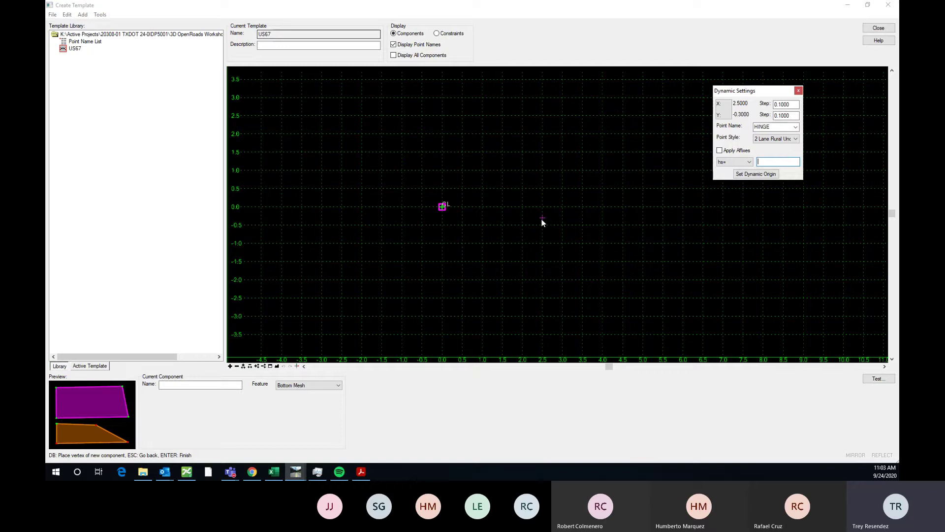
{"action": "middle_click_drag", "start_coordinate": [411, 218], "coordinate": [519, 211]}
{"action": "scroll", "coordinate": [515, 207], "scroll_direction": "down", "scroll_amount": 1}
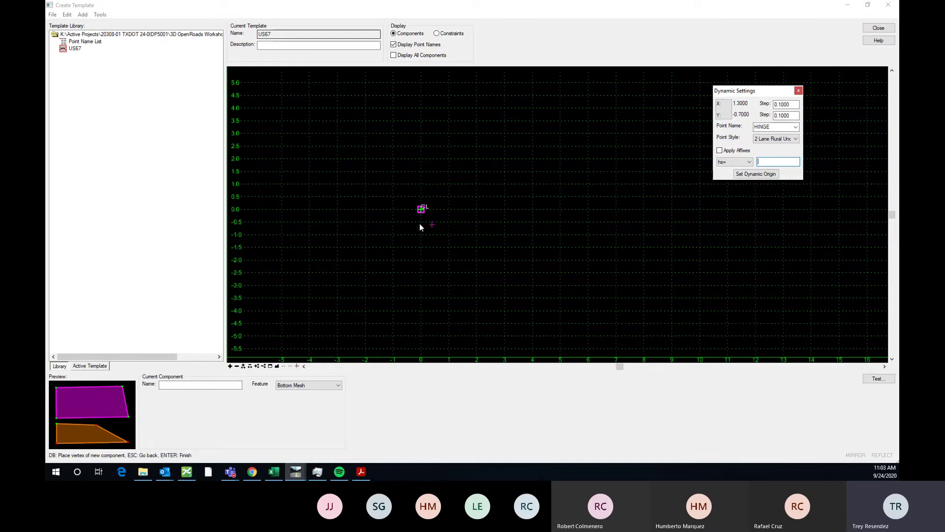
{"action": "scroll", "coordinate": [420, 224], "scroll_direction": "down", "scroll_amount": 1}
{"action": "scroll", "coordinate": [574, 212], "scroll_direction": "up", "scroll_amount": 2}
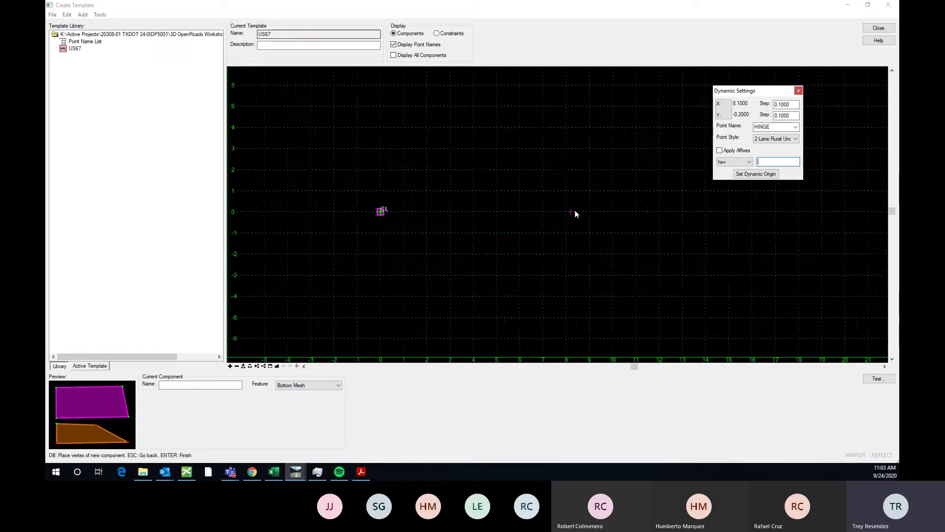
{"action": "left_click", "coordinate": [676, 226]}
{"action": "scroll", "coordinate": [678, 230], "scroll_direction": "down", "scroll_amount": 1}
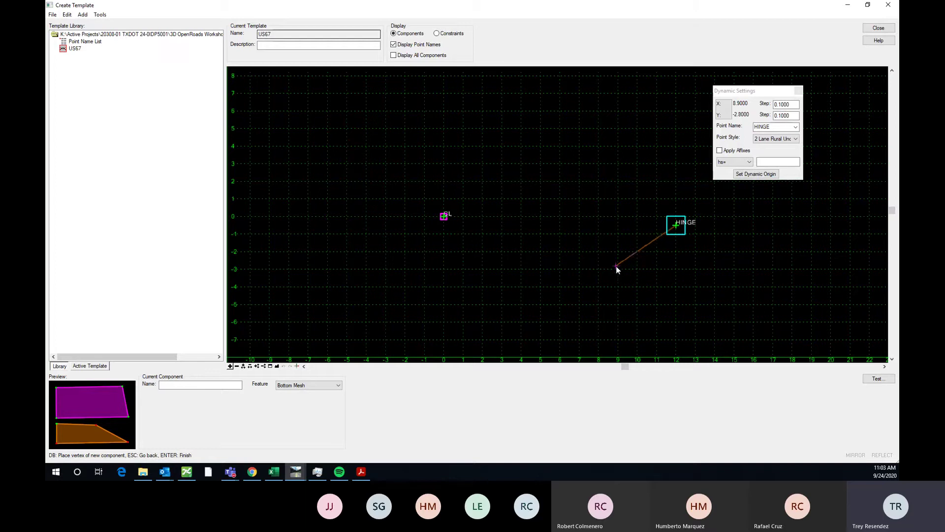
- Set the feature of the component being drawn to Road_Pave_Concrete
{"action": "left_click", "coordinate": [322, 385]}
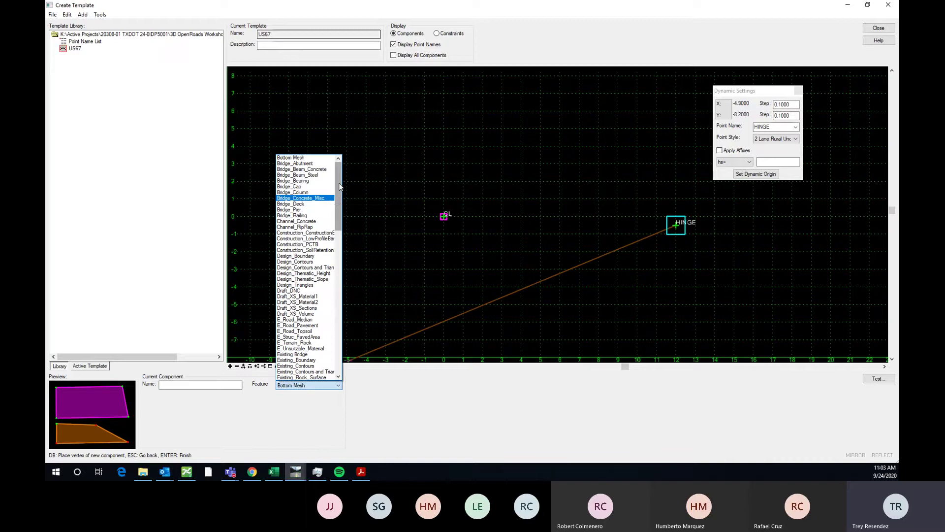
{"action": "left_click_drag", "start_coordinate": [337, 189], "coordinate": [339, 271]}
{"action": "left_click", "coordinate": [315, 285]}
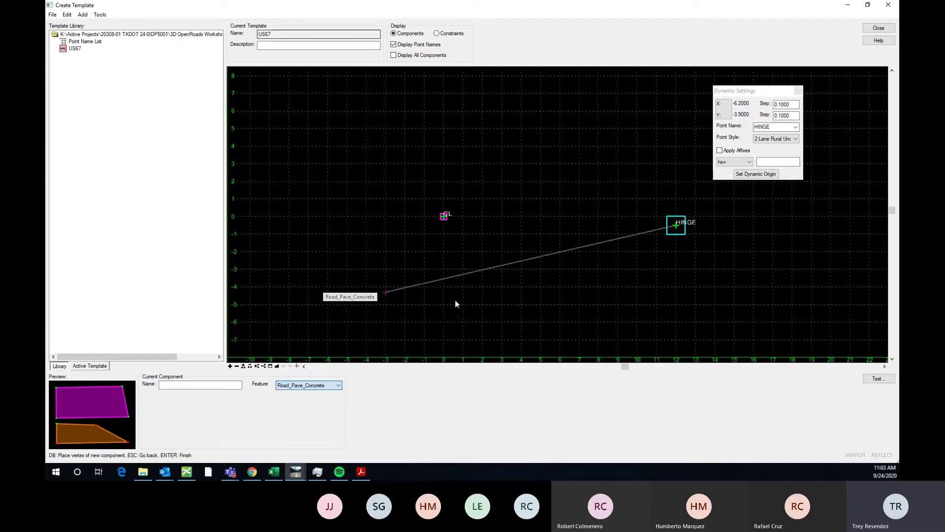
{"action": "scroll", "coordinate": [677, 248], "scroll_direction": "up", "scroll_amount": 2}
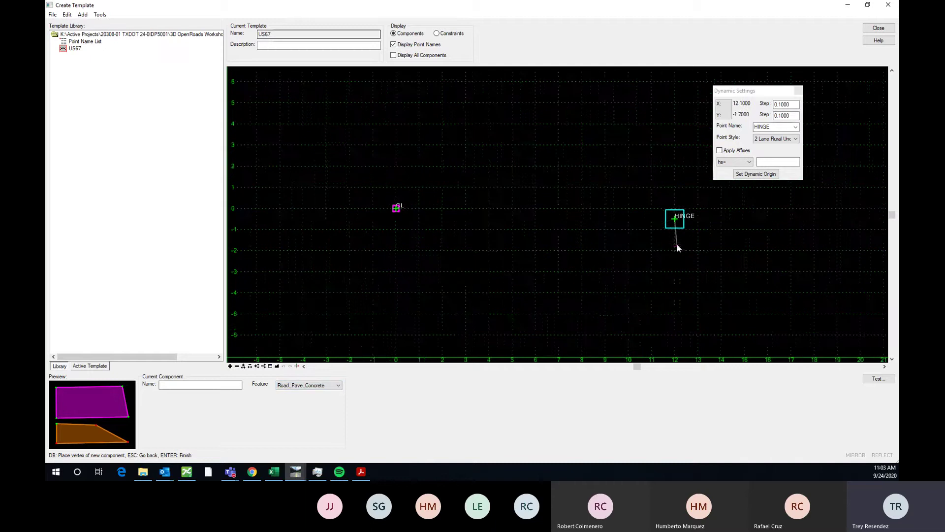
{"action": "scroll", "coordinate": [575, 253], "scroll_direction": "down", "scroll_amount": 3}
{"action": "scroll", "coordinate": [642, 247], "scroll_direction": "up", "scroll_amount": 1}
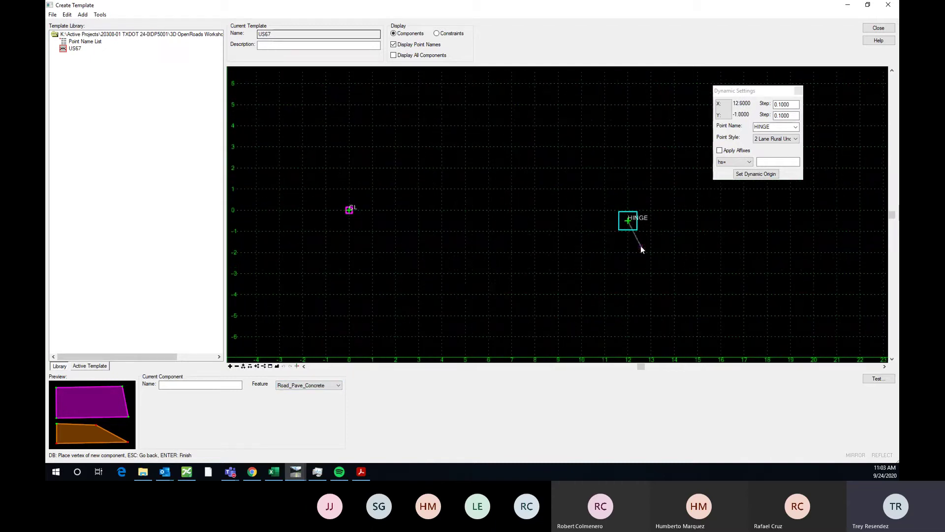
- Examine the available road and pavement features for the component, then choose Road_Pave_Concrete again
{"action": "left_click", "coordinate": [318, 385]}
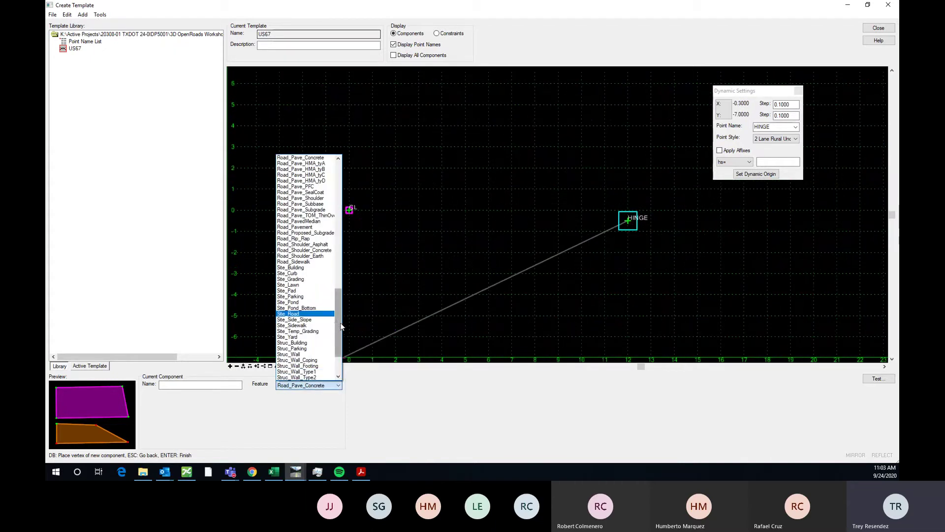
{"action": "scroll", "coordinate": [345, 307], "scroll_direction": "up", "scroll_amount": 4}
{"action": "scroll", "coordinate": [345, 303], "scroll_direction": "up", "scroll_amount": 1}
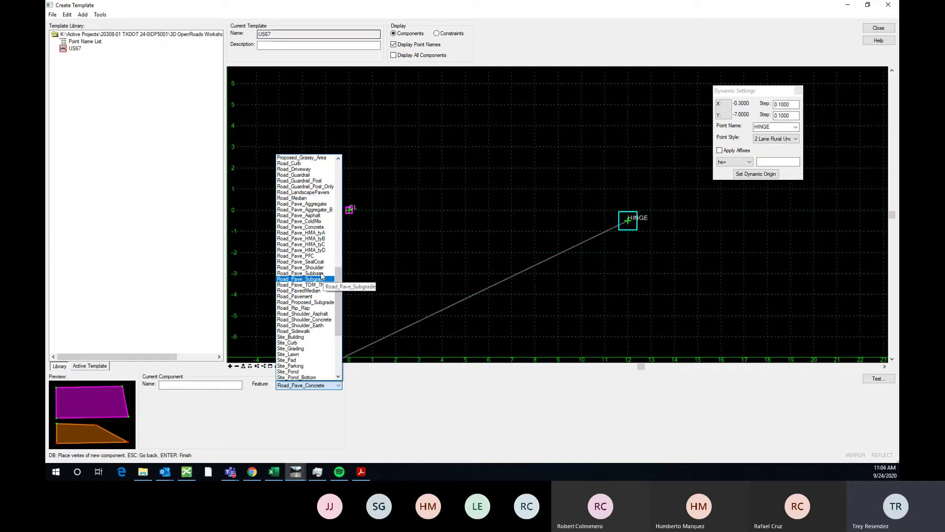
{"action": "scroll", "coordinate": [327, 320], "scroll_direction": "down", "scroll_amount": 4}
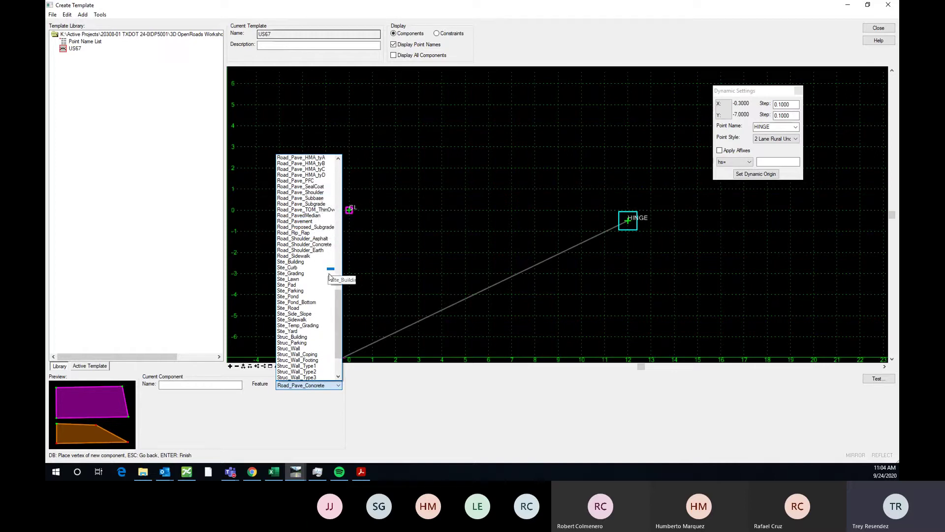
{"action": "scroll", "coordinate": [342, 294], "scroll_direction": "up", "scroll_amount": 3}
{"action": "scroll", "coordinate": [342, 294], "scroll_direction": "up", "scroll_amount": 1}
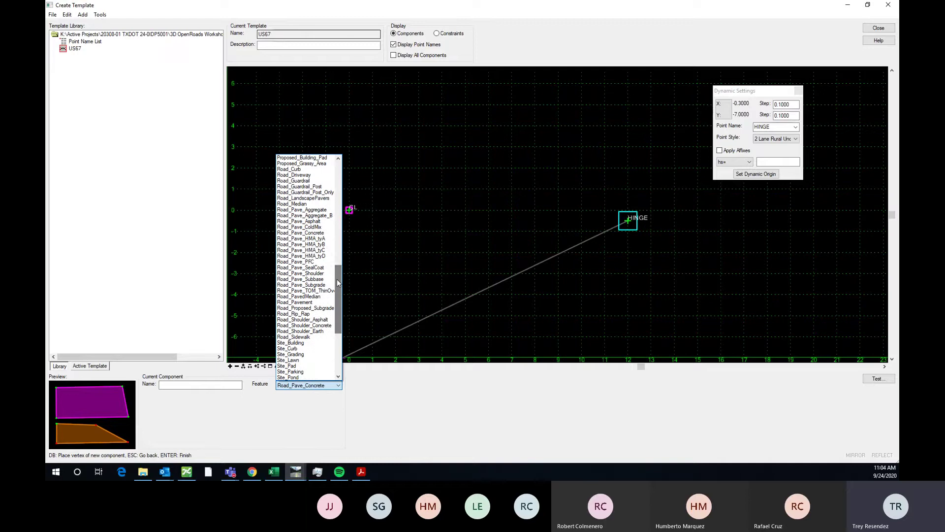
{"action": "left_click", "coordinate": [308, 233]}
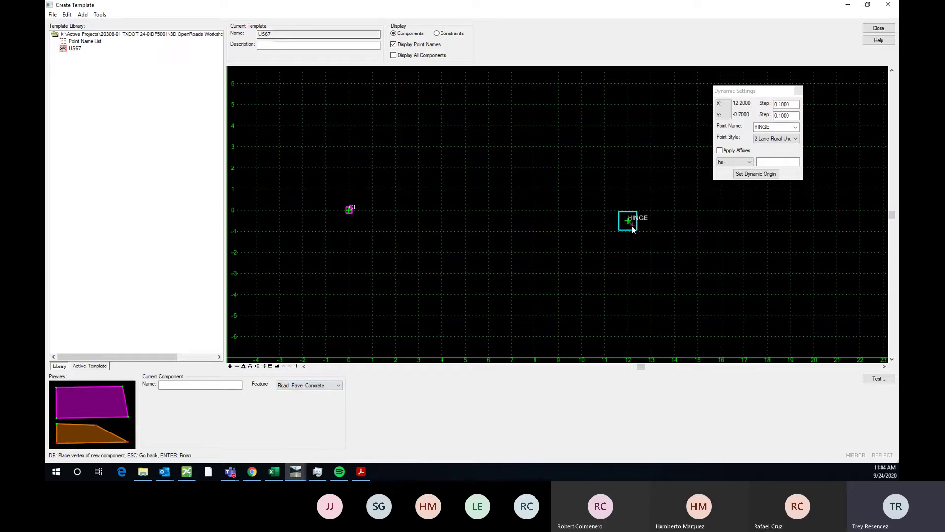
- Place the remaining component vertices at about X 12, Y -2; X 37, Y -2; and X 31, Y -0.5, and finish the component
{"action": "scroll", "coordinate": [427, 261], "scroll_direction": "down", "scroll_amount": 1}
{"action": "scroll", "coordinate": [591, 252], "scroll_direction": "up", "scroll_amount": 1}
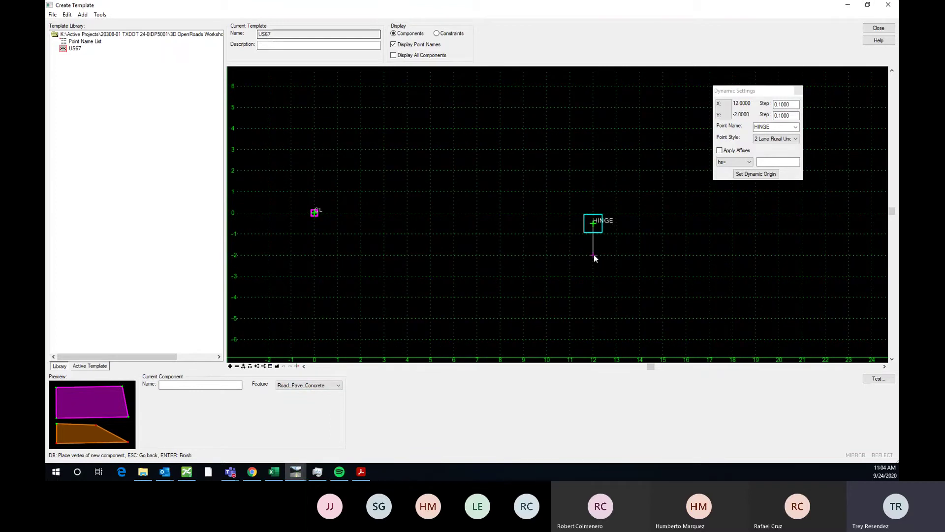
{"action": "left_click", "coordinate": [594, 255]}
{"action": "scroll", "coordinate": [594, 255], "scroll_direction": "down", "scroll_amount": 1}
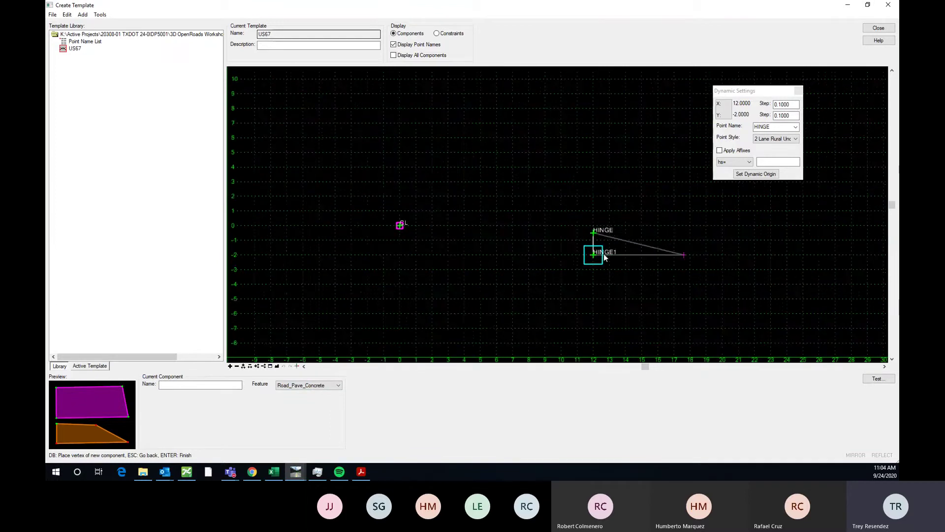
{"action": "scroll", "coordinate": [603, 253], "scroll_direction": "down", "scroll_amount": 1}
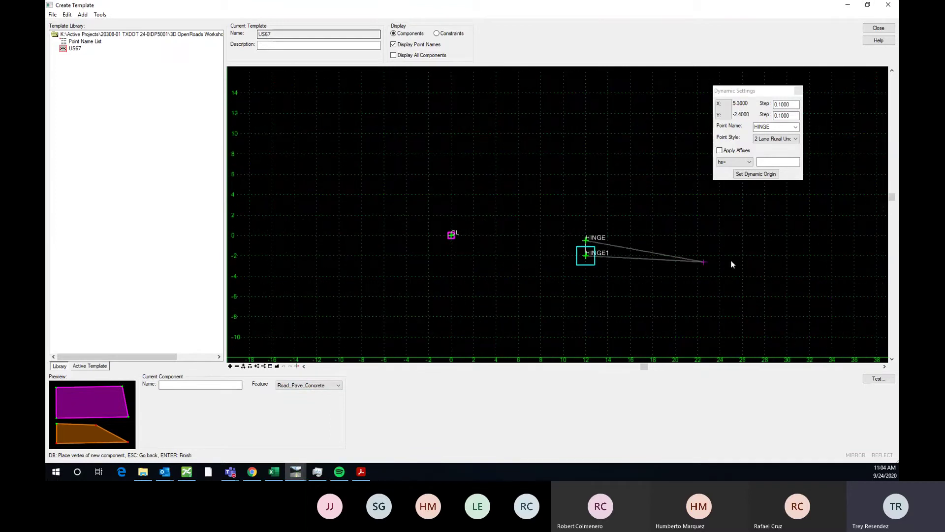
{"action": "left_click", "coordinate": [868, 255]}
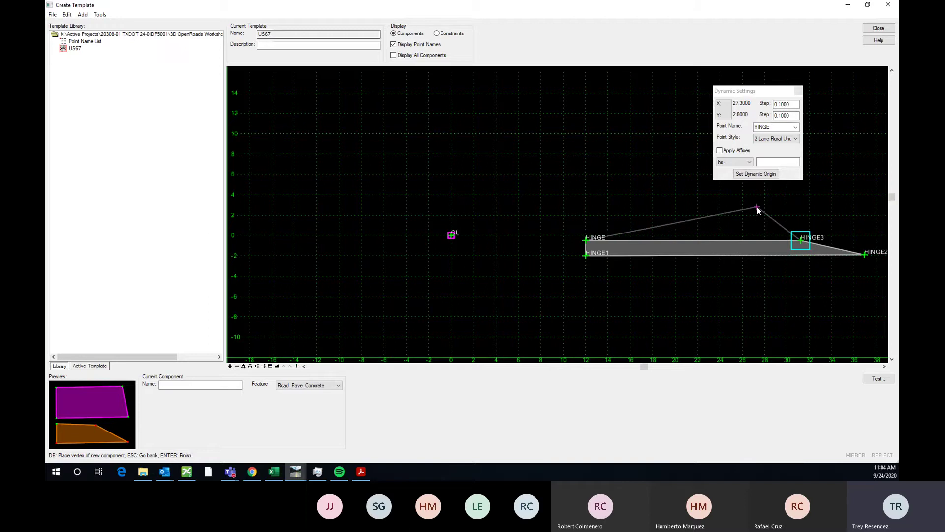
{"action": "right_click", "coordinate": [757, 208]}
{"action": "left_click", "coordinate": [784, 215]}
{"action": "scroll", "coordinate": [599, 197], "scroll_direction": "down", "scroll_amount": 3}
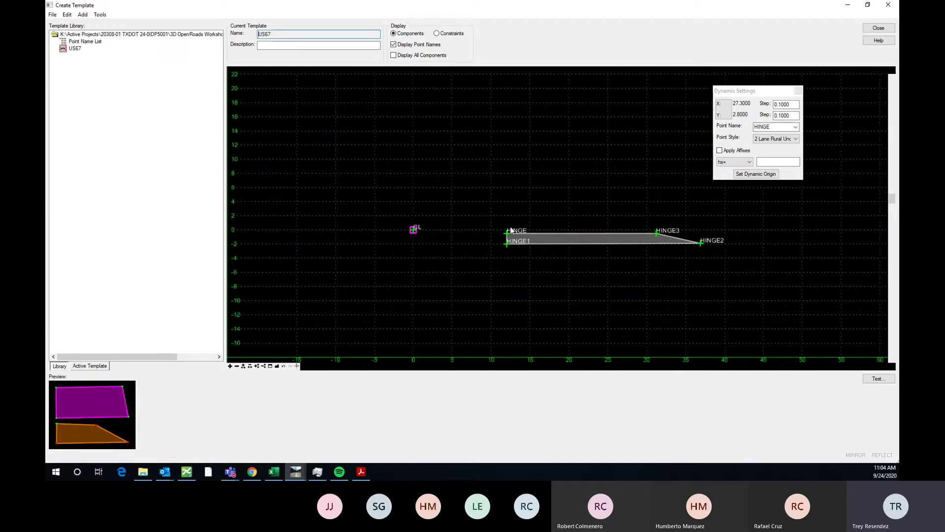
- Open the HINGE point's properties and make its first constraint Horizontal with CL as the parent
{"action": "scroll", "coordinate": [577, 242], "scroll_direction": "up", "scroll_amount": 1}
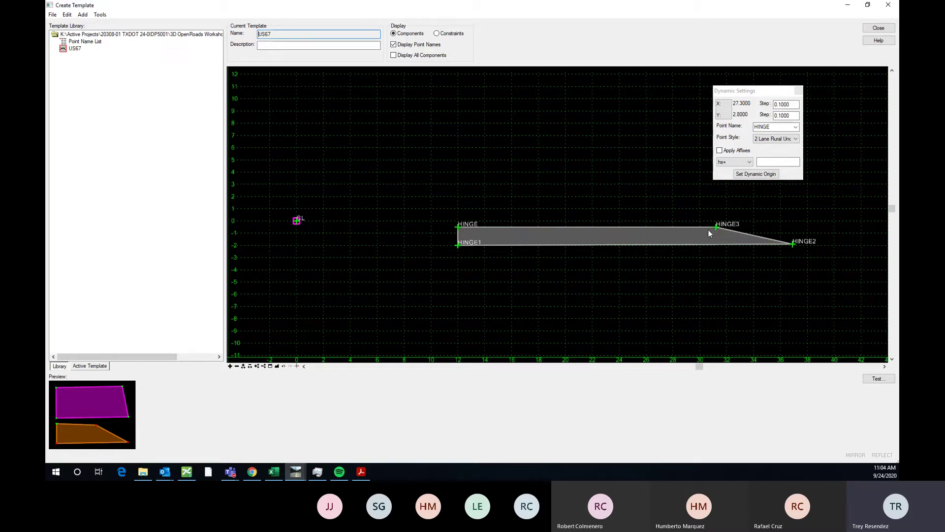
{"action": "mouse_move", "coordinate": [709, 231]}
{"action": "scroll", "coordinate": [461, 229], "scroll_direction": "up", "scroll_amount": 1}
{"action": "mouse_move", "coordinate": [457, 229]}
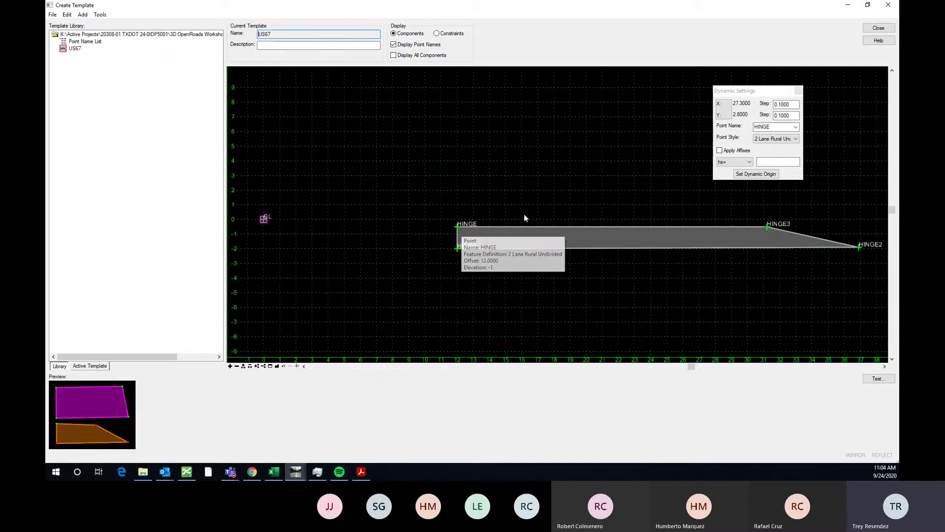
{"action": "scroll", "coordinate": [523, 215], "scroll_direction": "down", "scroll_amount": 1}
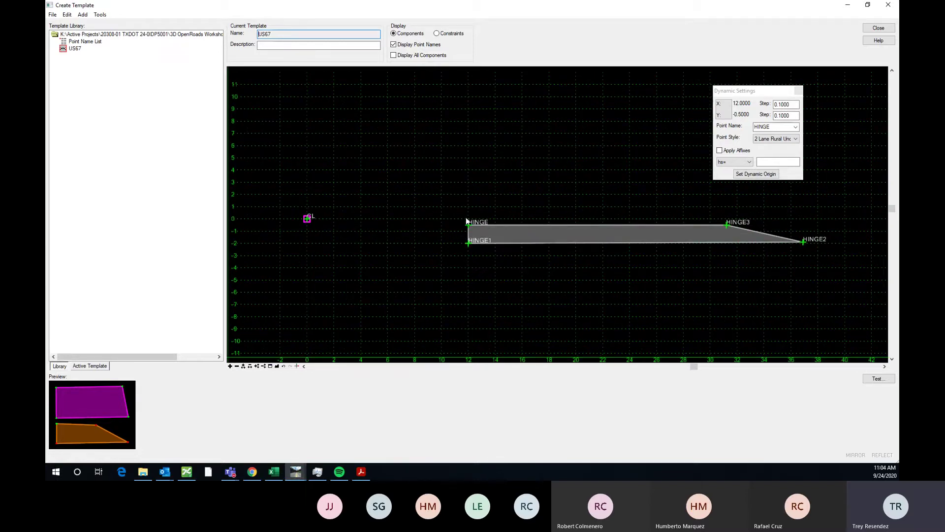
{"action": "double_click", "coordinate": [467, 222]}
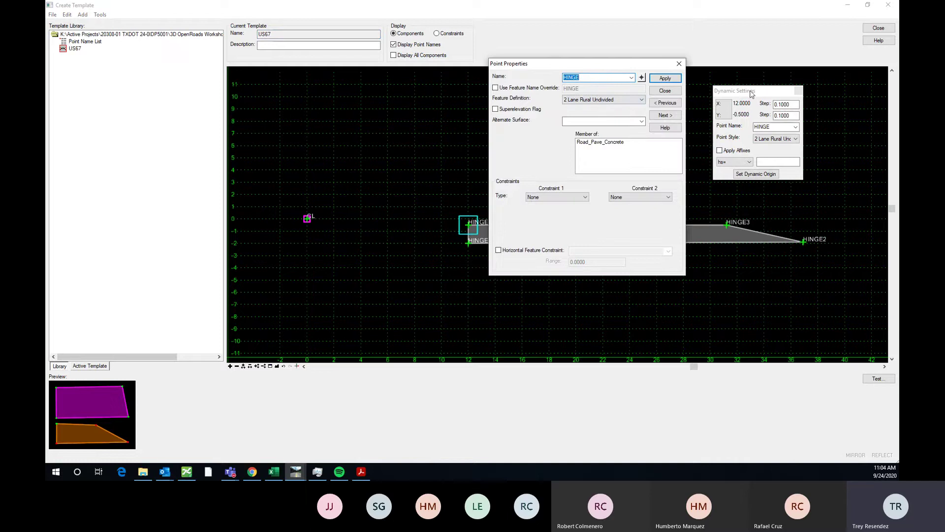
{"action": "left_click_drag", "start_coordinate": [611, 70], "coordinate": [801, 87]}
{"action": "scroll", "coordinate": [305, 213], "scroll_direction": "down", "scroll_amount": 1}
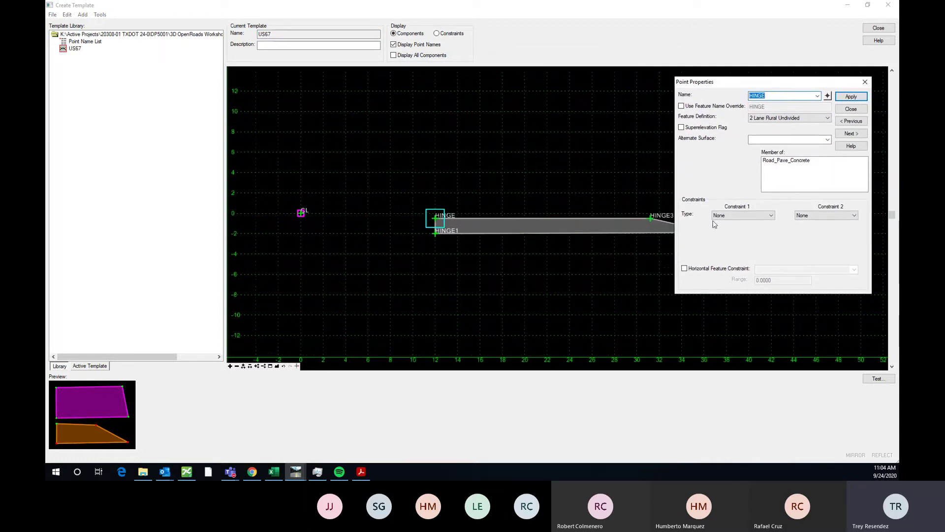
{"action": "left_click", "coordinate": [743, 215]}
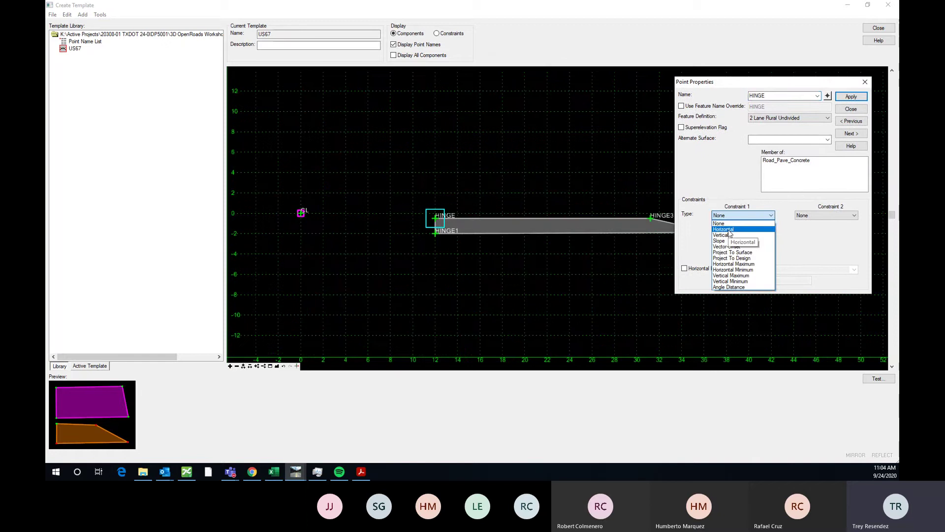
{"action": "left_click", "coordinate": [728, 230]}
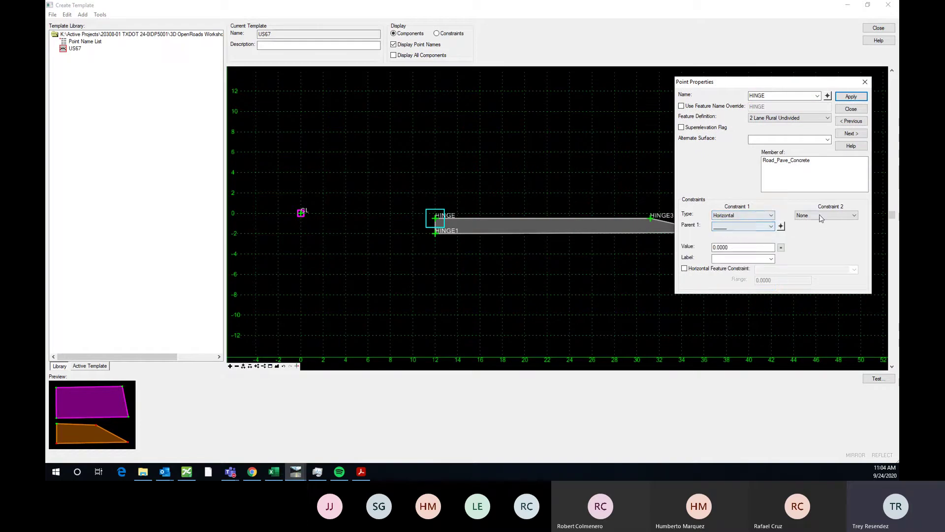
{"action": "left_click", "coordinate": [781, 226]}
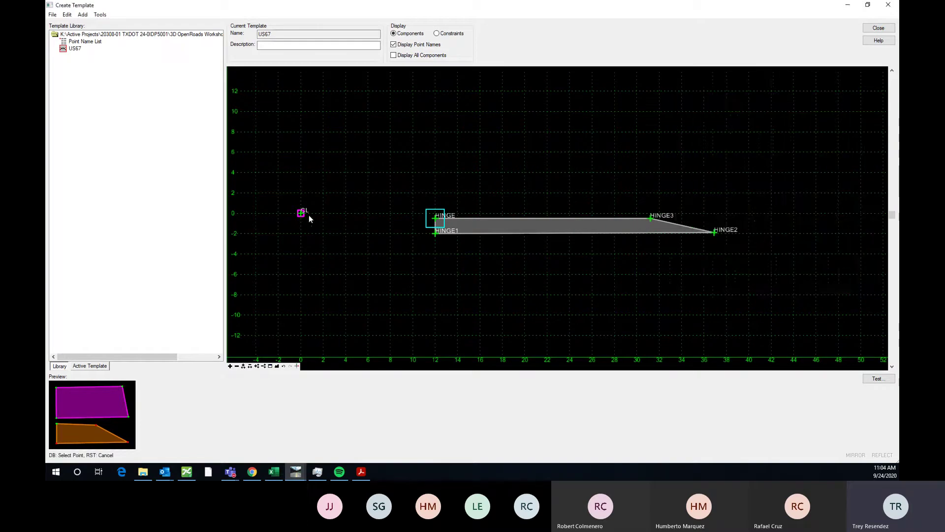
{"action": "left_click", "coordinate": [302, 213]}
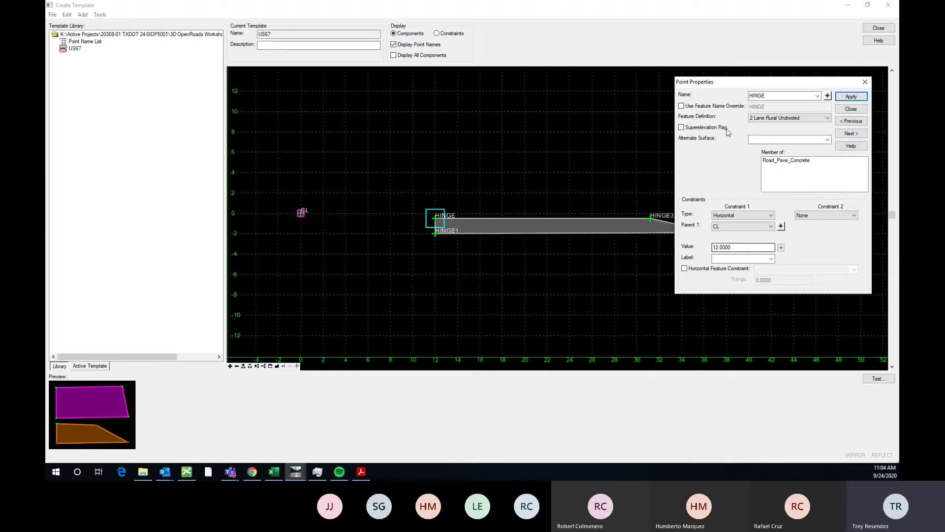
- Apply the horizontal constraint to HINGE at 12.0000 from CL, leaving the second constraint as None
{"action": "left_click_drag", "start_coordinate": [736, 247], "coordinate": [700, 247]}
{"action": "left_click", "coordinate": [738, 249]}
{"action": "left_click_drag", "start_coordinate": [739, 248], "coordinate": [710, 247]}
{"action": "left_click", "coordinate": [737, 248]}
{"action": "double_click", "coordinate": [724, 247]}
{"action": "left_click_drag", "start_coordinate": [735, 247], "coordinate": [715, 247]}
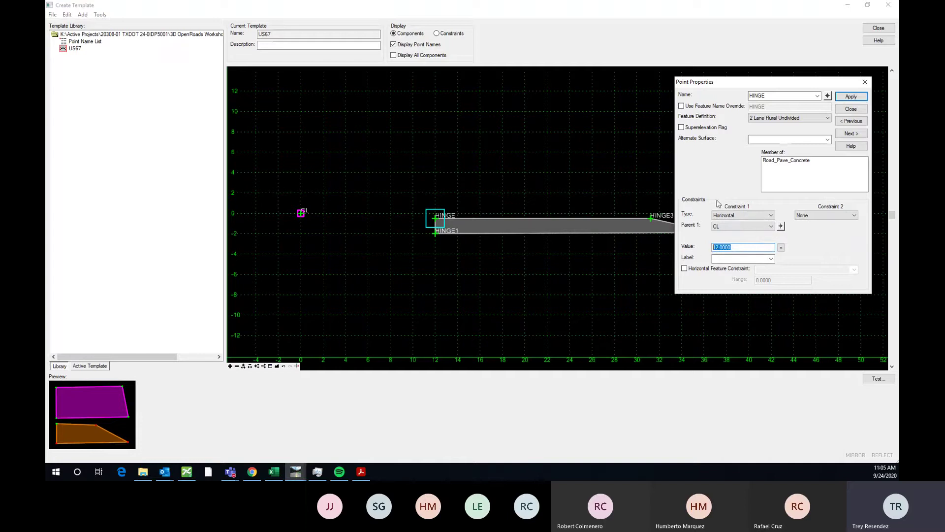
{"action": "left_click", "coordinate": [808, 219]}
{"action": "left_click", "coordinate": [791, 205]}
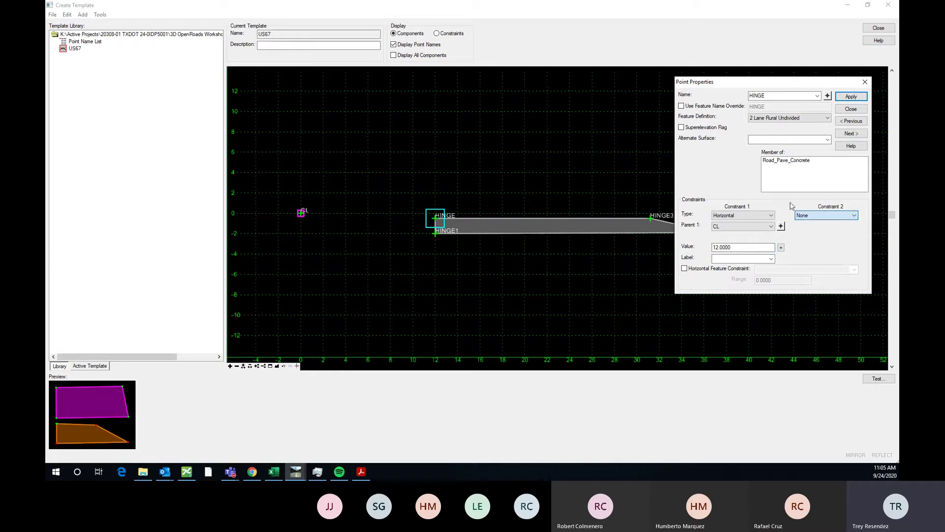
{"action": "left_click", "coordinate": [852, 96]}
{"action": "scroll", "coordinate": [433, 221], "scroll_direction": "up", "scroll_amount": 1}
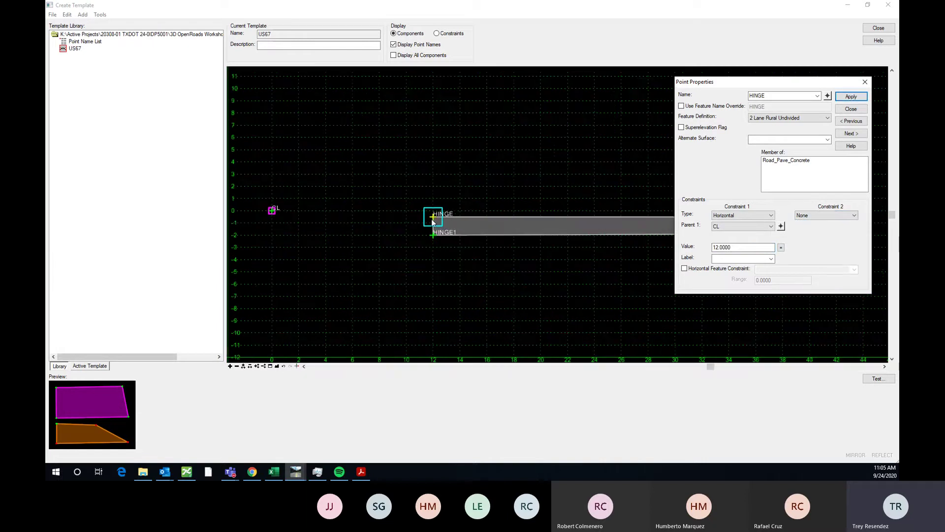
{"action": "scroll", "coordinate": [433, 217], "scroll_direction": "down", "scroll_amount": 1}
{"action": "scroll", "coordinate": [434, 219], "scroll_direction": "down", "scroll_amount": 1}
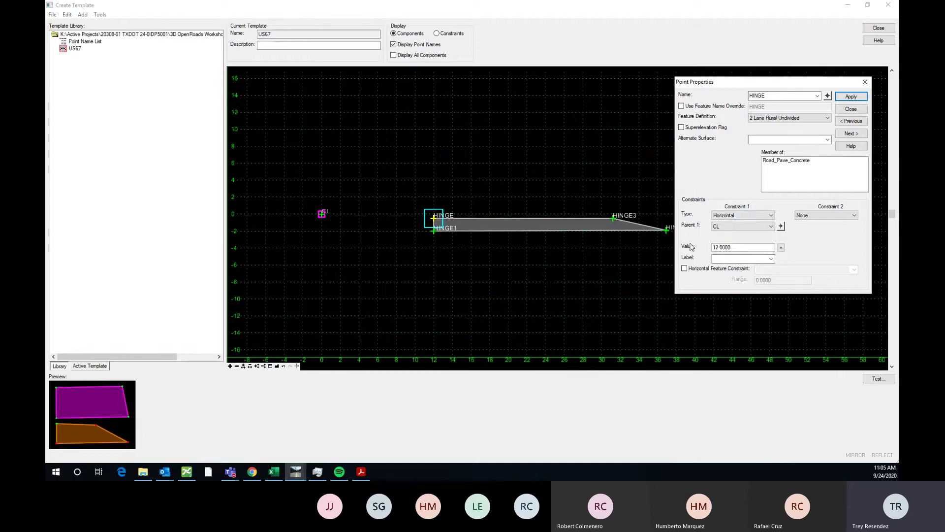
- Add a Slope constraint to HINGE with CL as the parent and a value of -2%, and apply it
{"action": "left_click", "coordinate": [821, 219]}
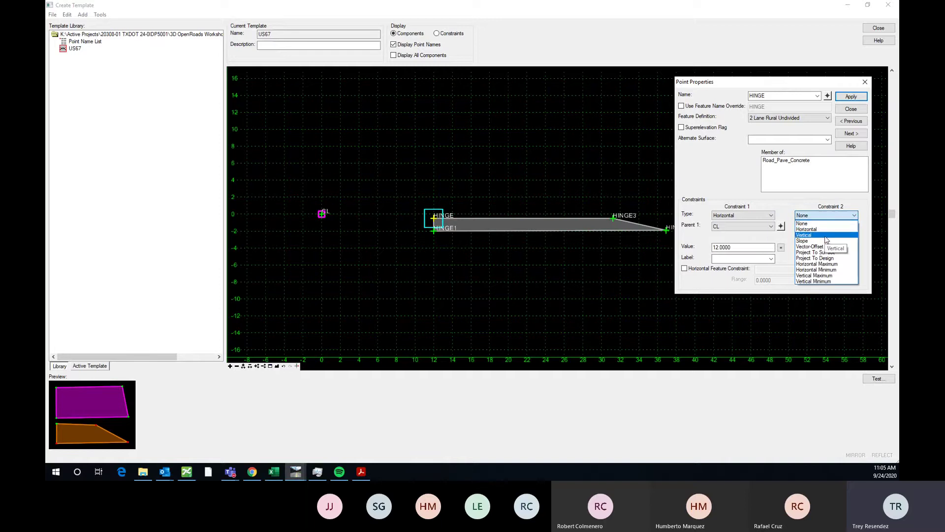
{"action": "left_click", "coordinate": [814, 241]}
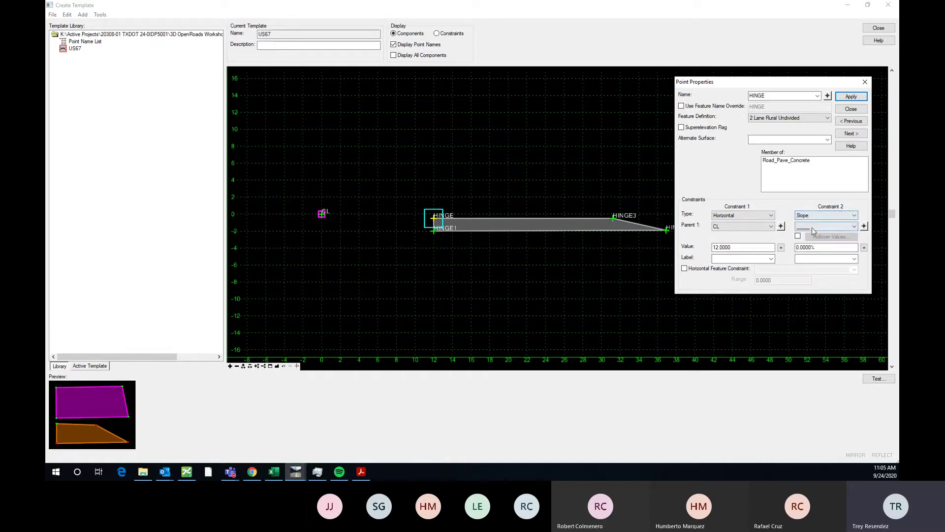
{"action": "left_click", "coordinate": [864, 227]}
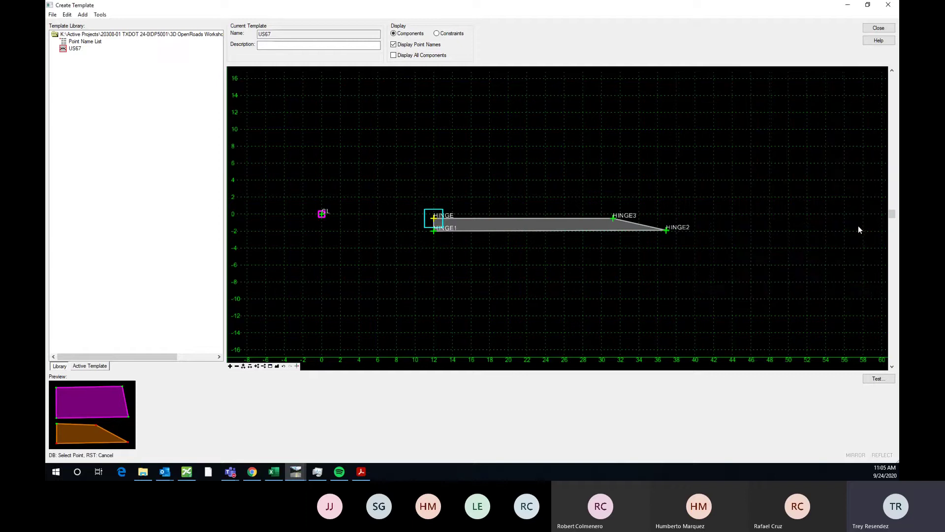
{"action": "left_click", "coordinate": [323, 215]}
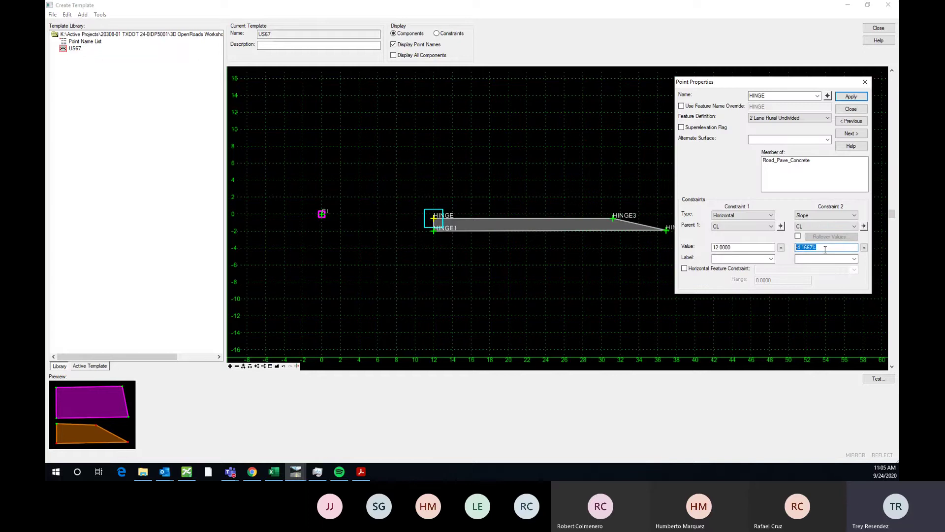
{"action": "type", "text": "-2.0000"}
{"action": "key", "text": "Return"}
{"action": "scroll", "coordinate": [348, 220], "scroll_direction": "up", "scroll_amount": 2}
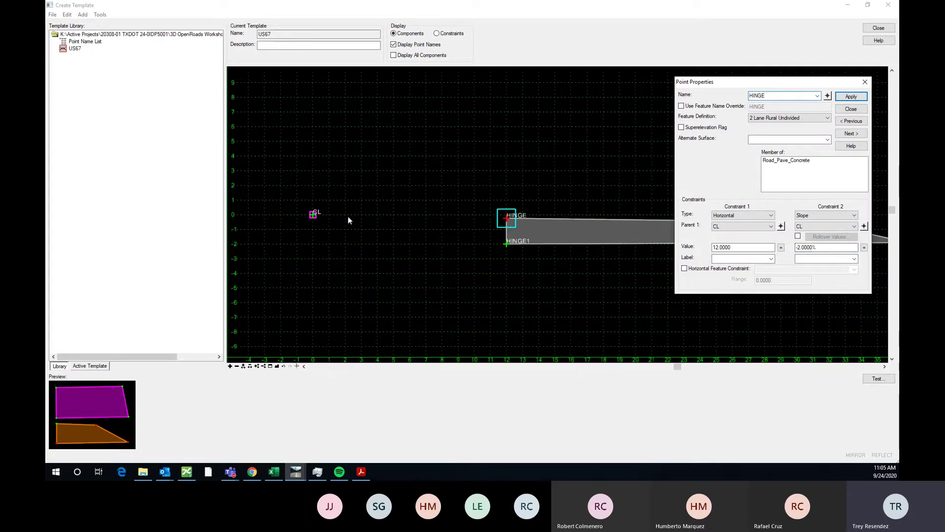
- Try a slope of -5% for the HINGE point's constraint, and set it back to -2%
{"action": "left_click", "coordinate": [802, 247]}
{"action": "type", "text": "5"}
{"action": "key", "text": "Return"}
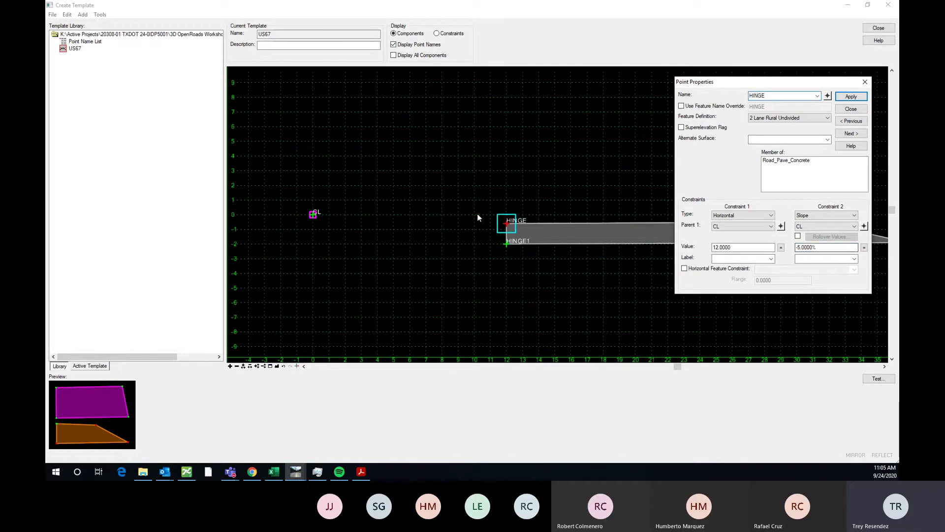
{"action": "left_click", "coordinate": [799, 247]}
{"action": "type", "text": "2"}
{"action": "key", "text": "Return"}
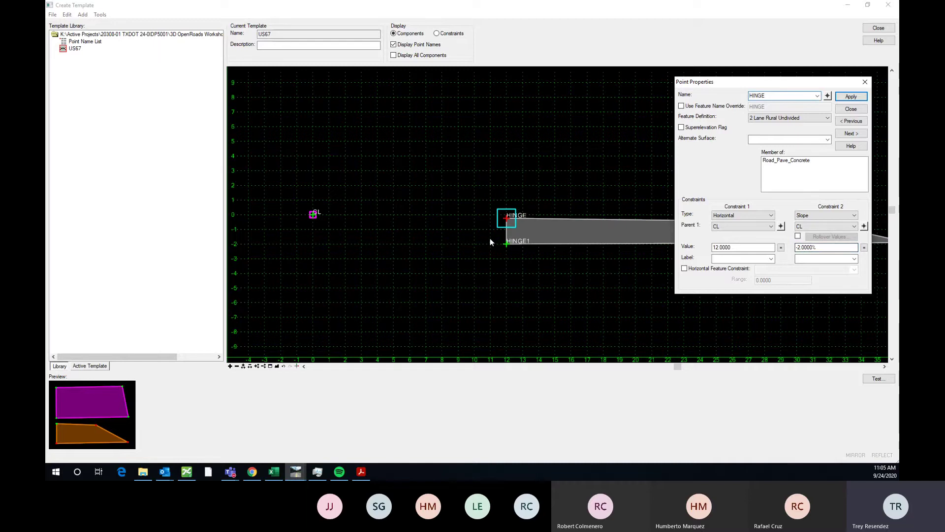
- Switch the point properties to HINGE1, the vertex directly below HINGE, and set its feature definition to blank
{"action": "scroll", "coordinate": [422, 207], "scroll_direction": "down", "scroll_amount": 5}
{"action": "scroll", "coordinate": [444, 218], "scroll_direction": "up", "scroll_amount": 3}
{"action": "scroll", "coordinate": [444, 218], "scroll_direction": "up", "scroll_amount": 1}
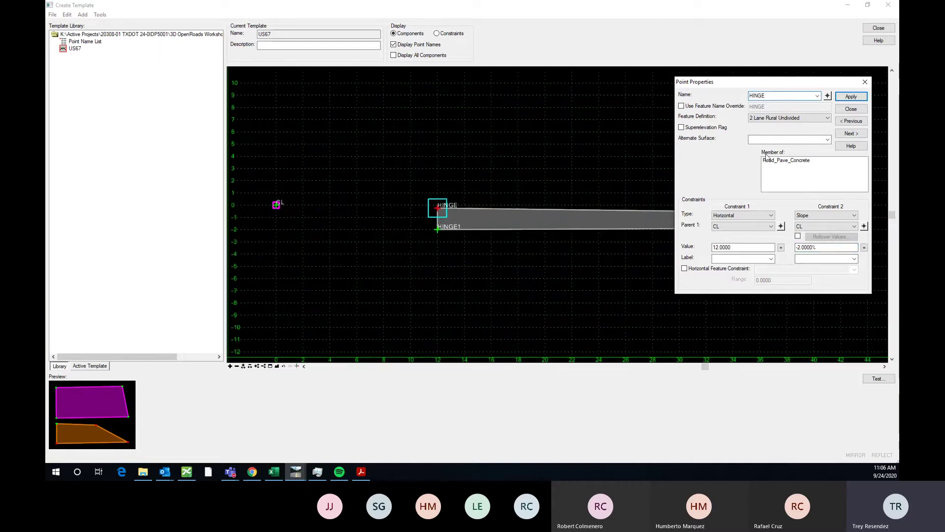
{"action": "left_click", "coordinate": [828, 96]}
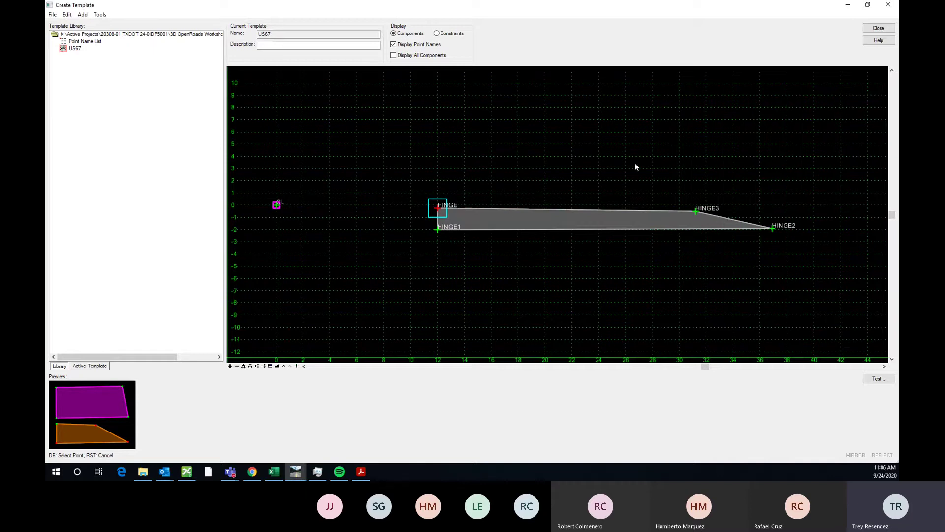
{"action": "left_click", "coordinate": [436, 230]}
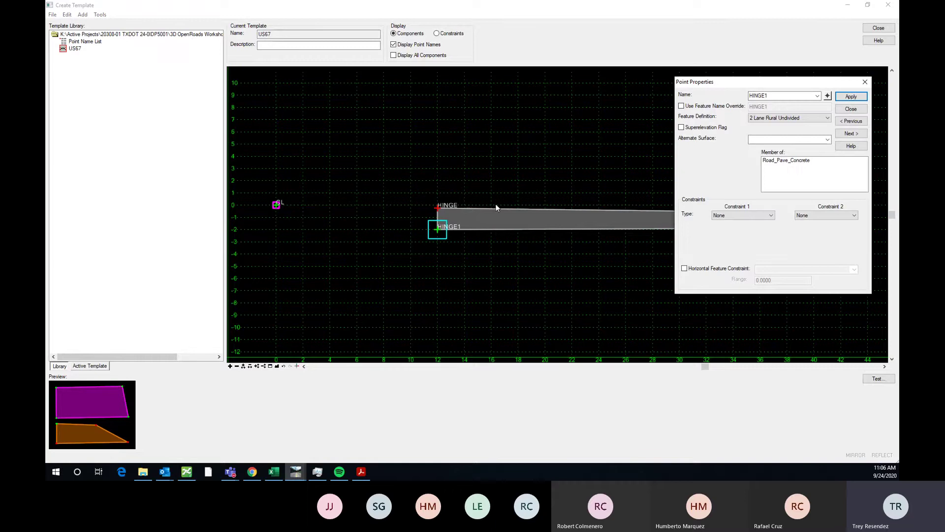
{"action": "mouse_move", "coordinate": [472, 222]}
{"action": "middle_mouse_down"}
{"action": "mouse_move", "coordinate": [635, 207]}
{"action": "mouse_move", "coordinate": [516, 223]}
{"action": "mouse_move", "coordinate": [501, 211]}
{"action": "middle_mouse_up"}
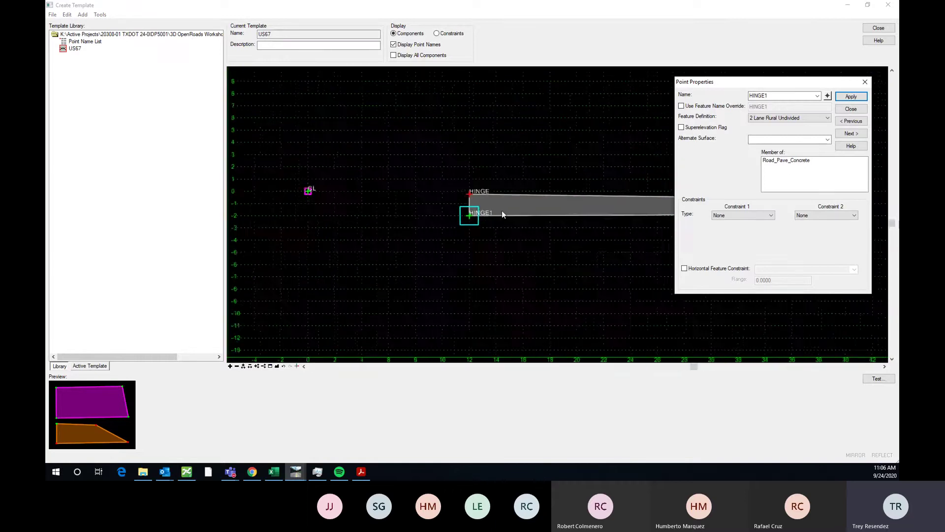
{"action": "scroll", "coordinate": [502, 210], "scroll_direction": "down", "scroll_amount": 1}
{"action": "scroll", "coordinate": [470, 206], "scroll_direction": "up", "scroll_amount": 1}
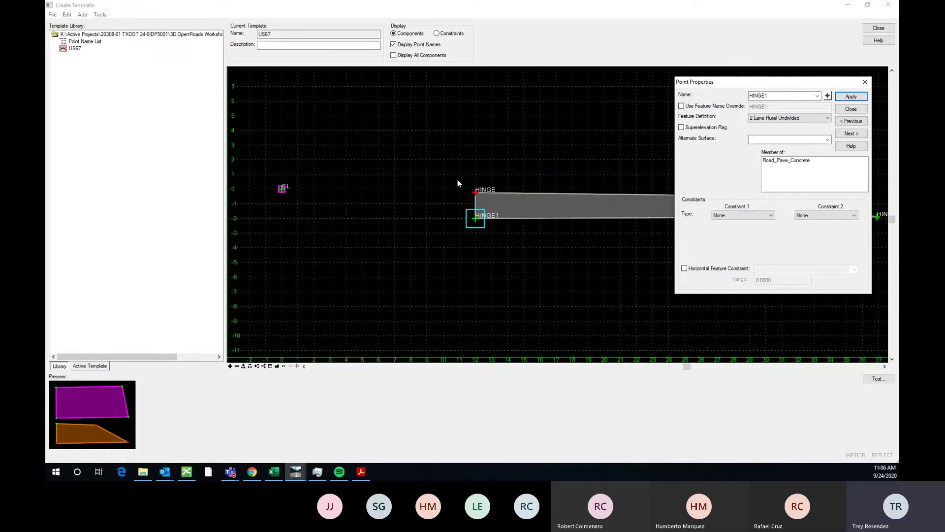
{"action": "scroll", "coordinate": [492, 211], "scroll_direction": "down", "scroll_amount": 1}
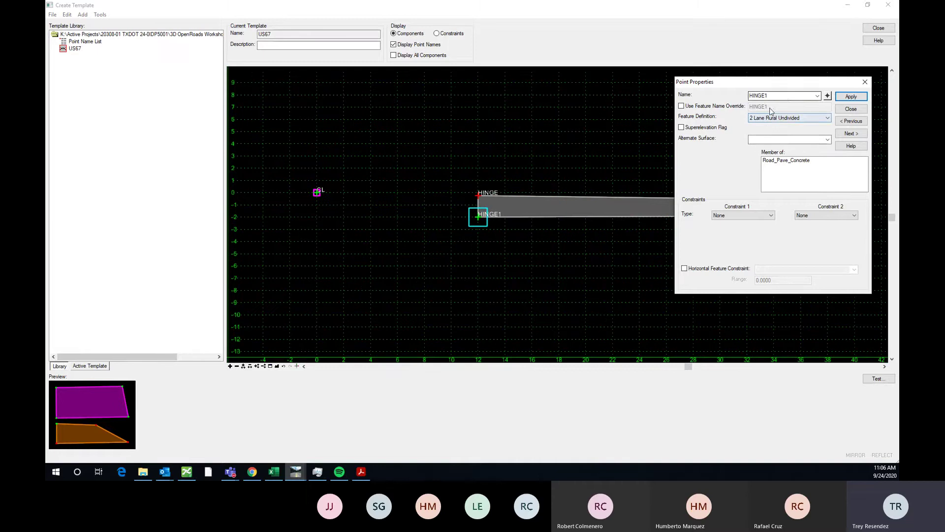
{"action": "scroll", "coordinate": [416, 192], "scroll_direction": "down", "scroll_amount": 1}
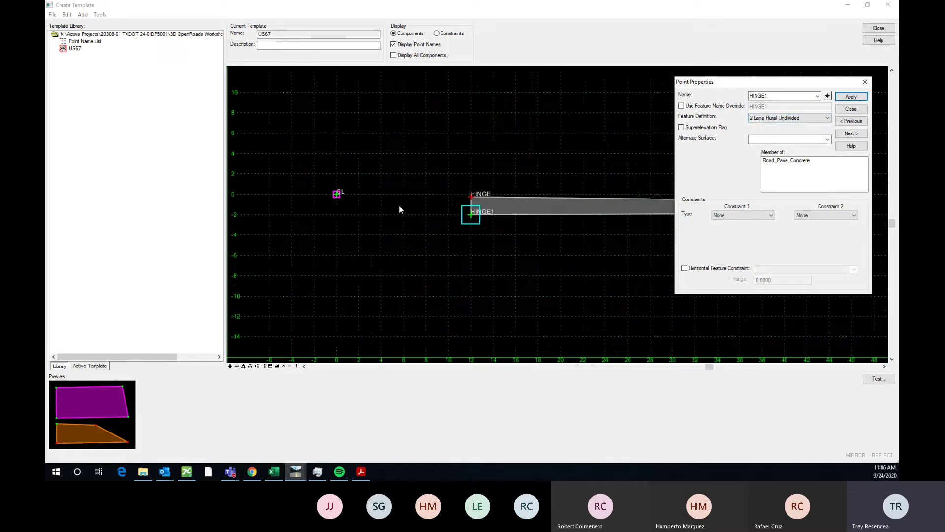
{"action": "scroll", "coordinate": [399, 210], "scroll_direction": "down", "scroll_amount": 1}
{"action": "left_click", "coordinate": [787, 118]}
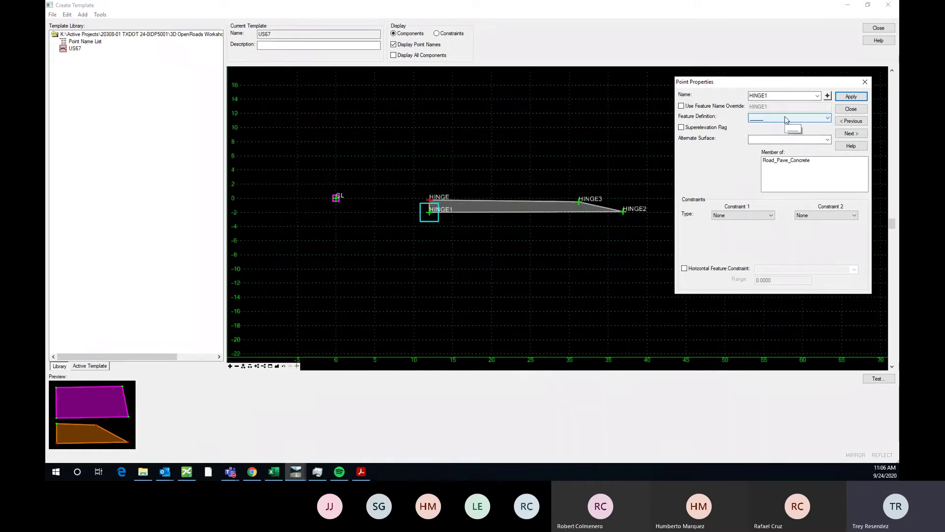
{"action": "left_click", "coordinate": [777, 119]}
{"action": "left_click", "coordinate": [762, 124]}
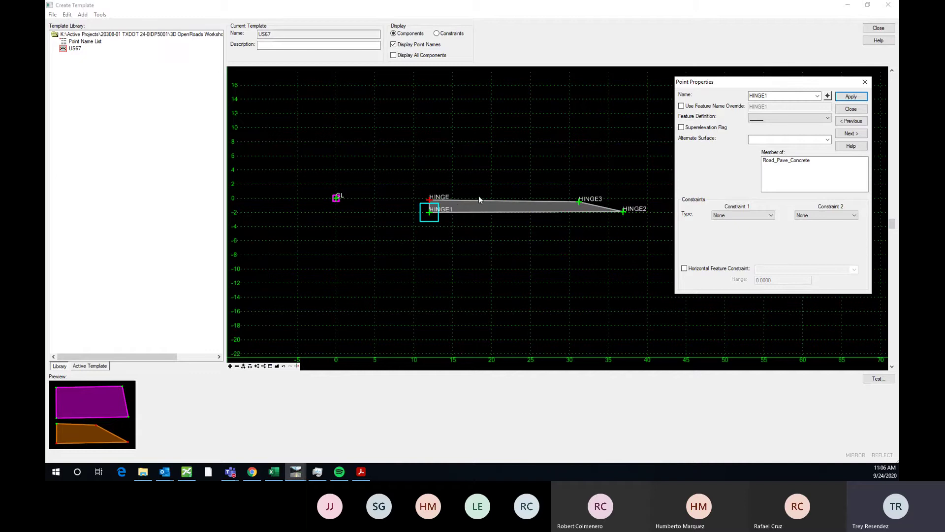
{"action": "scroll", "coordinate": [494, 191], "scroll_direction": "up", "scroll_amount": 3}
{"action": "scroll", "coordinate": [471, 215], "scroll_direction": "down", "scroll_amount": 4}
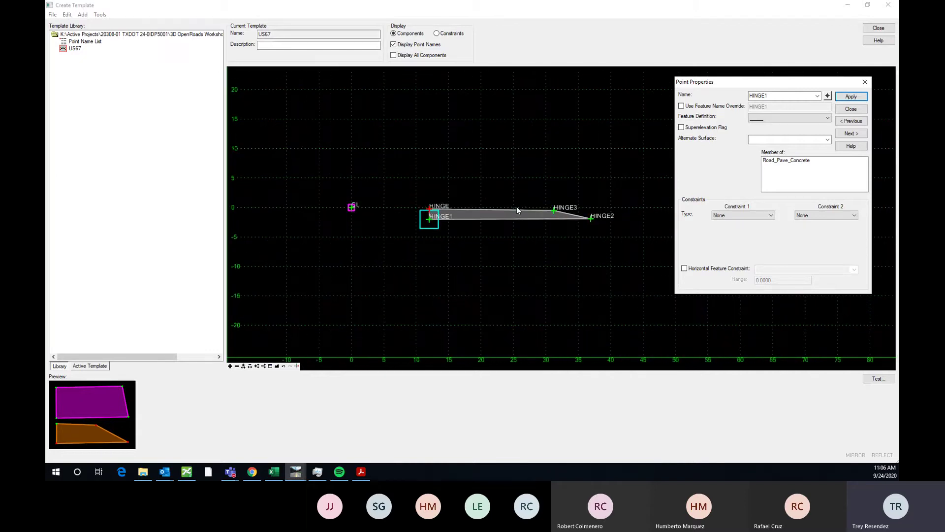
- Give HINGE1 a Horizontal constraint as its first constraint, with HINGE as the parent and a value of 0
{"action": "scroll", "coordinate": [431, 209], "scroll_direction": "up", "scroll_amount": 1}
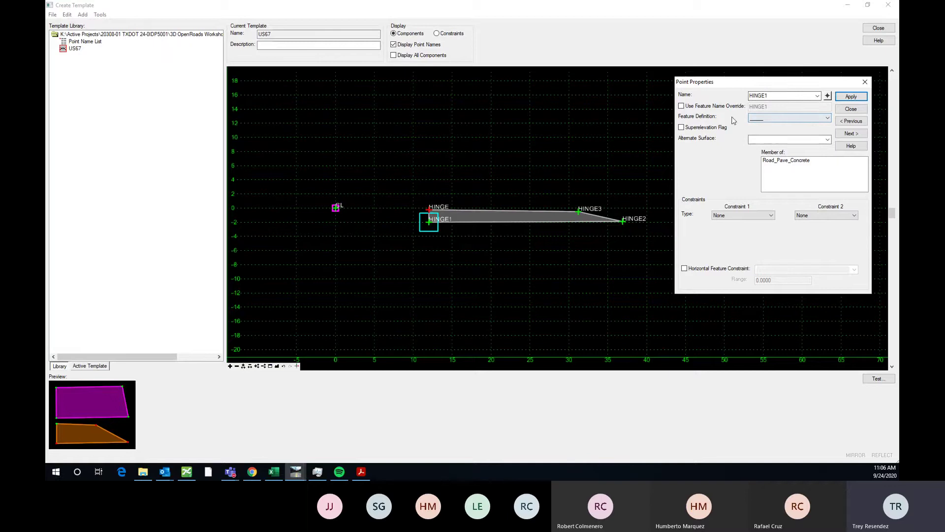
{"action": "scroll", "coordinate": [353, 217], "scroll_direction": "up", "scroll_amount": 2}
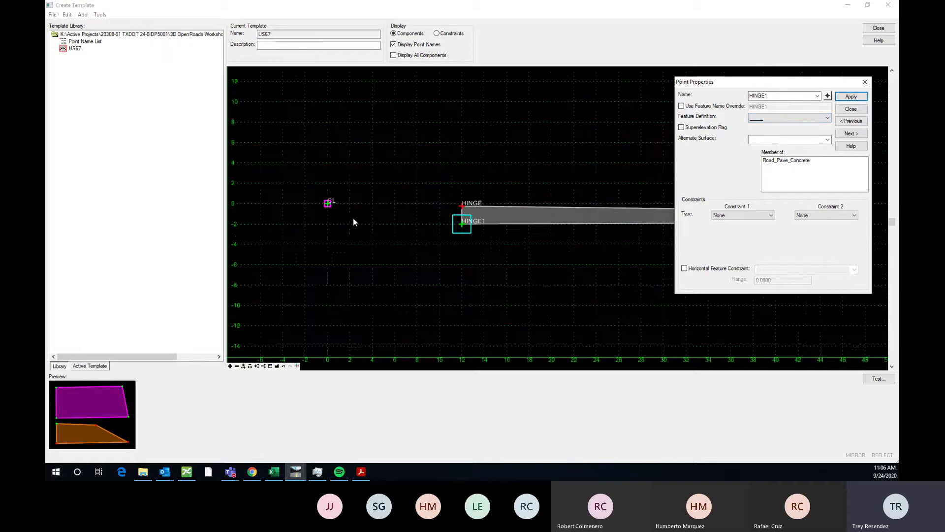
{"action": "left_click", "coordinate": [743, 215]}
{"action": "left_click", "coordinate": [734, 234]}
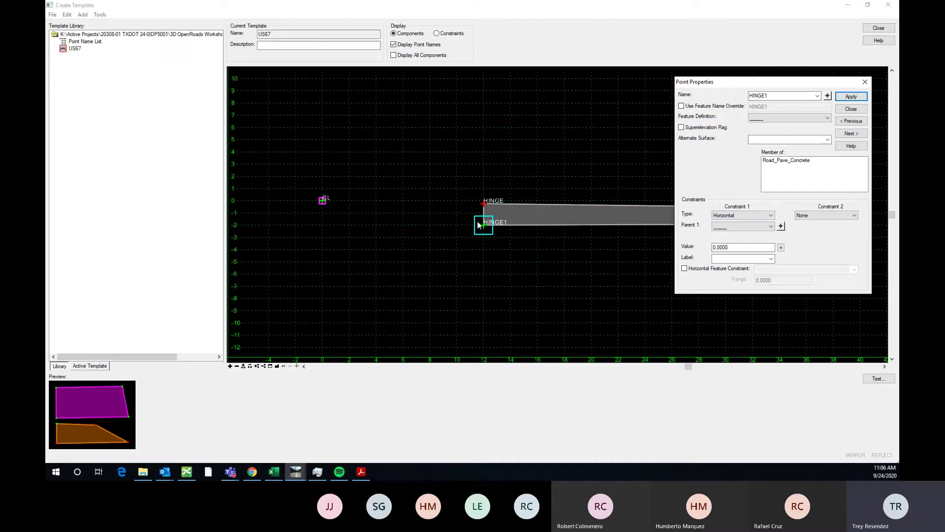
{"action": "left_click", "coordinate": [781, 226]}
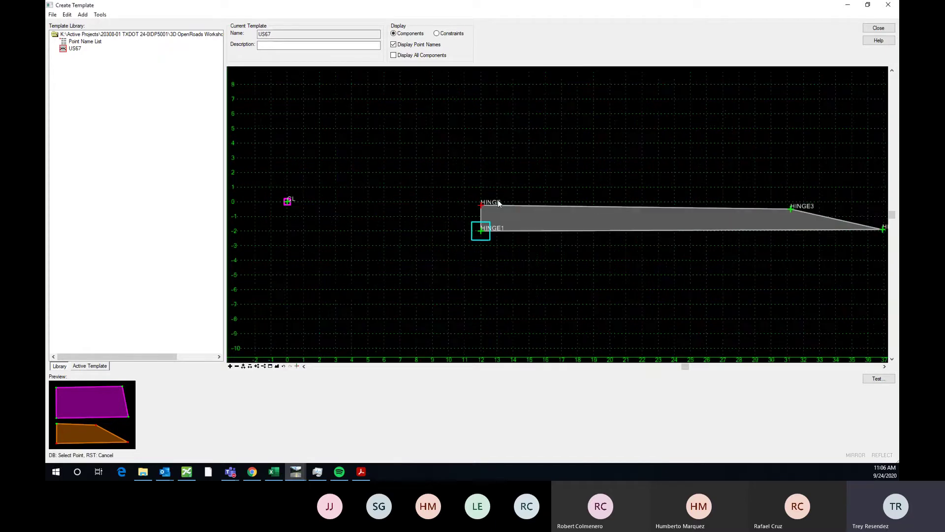
{"action": "scroll", "coordinate": [498, 201], "scroll_direction": "up", "scroll_amount": 1}
{"action": "left_click", "coordinate": [475, 204]}
{"action": "scroll", "coordinate": [474, 208], "scroll_direction": "down", "scroll_amount": 2}
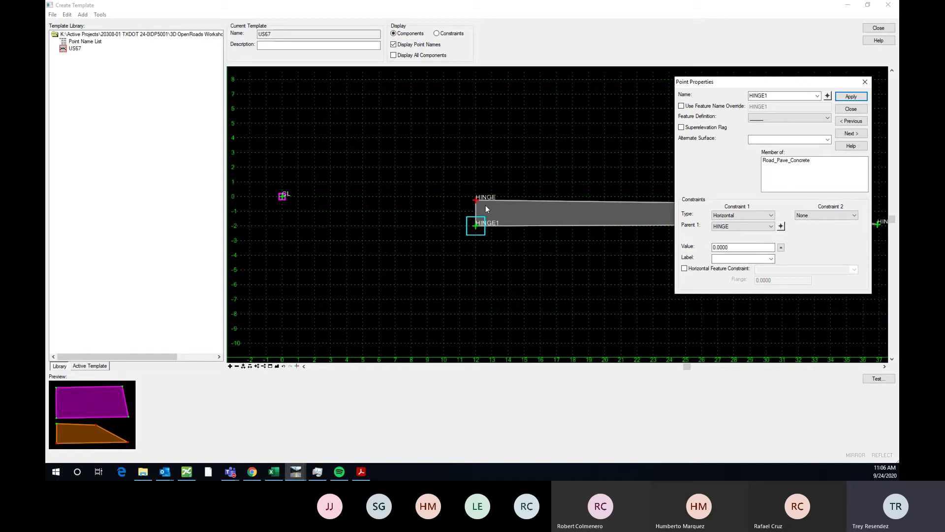
{"action": "left_click_drag", "start_coordinate": [743, 248], "coordinate": [712, 253]}
{"action": "type", "text": "0"}
{"action": "key", "text": "Return"}
- Add a Vertical second constraint to HINGE1 with HINGE as the parent and a value of -11/12
{"action": "left_click", "coordinate": [832, 216]}
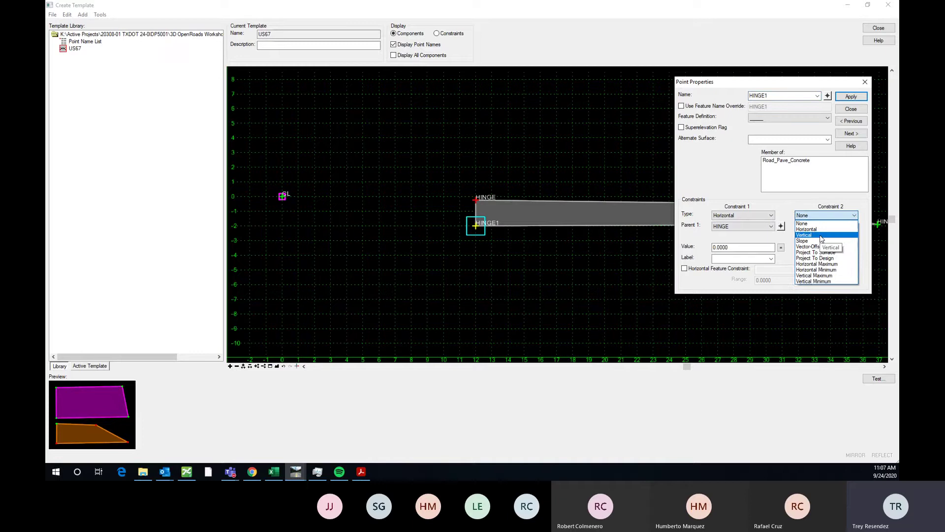
{"action": "left_click", "coordinate": [820, 235]}
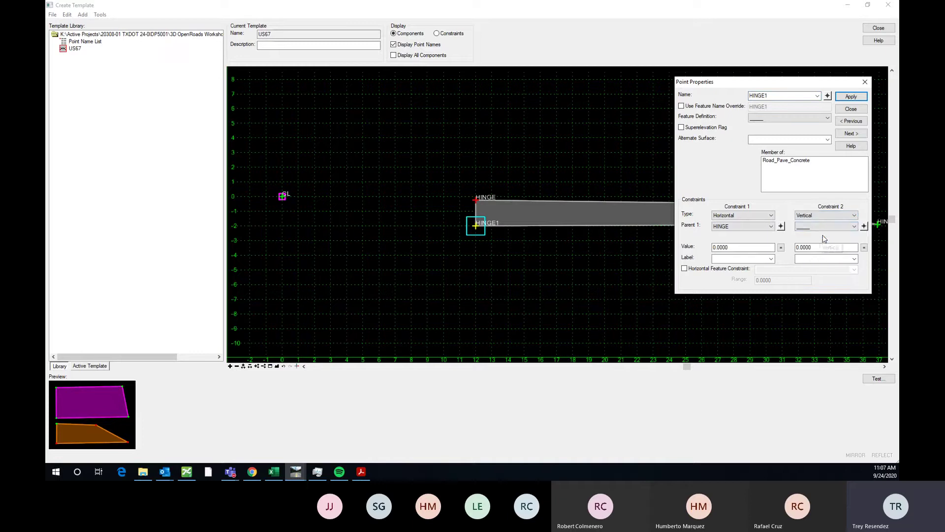
{"action": "left_click", "coordinate": [864, 227]}
{"action": "left_click", "coordinate": [476, 199]}
{"action": "left_click_drag", "start_coordinate": [832, 246], "coordinate": [782, 248]}
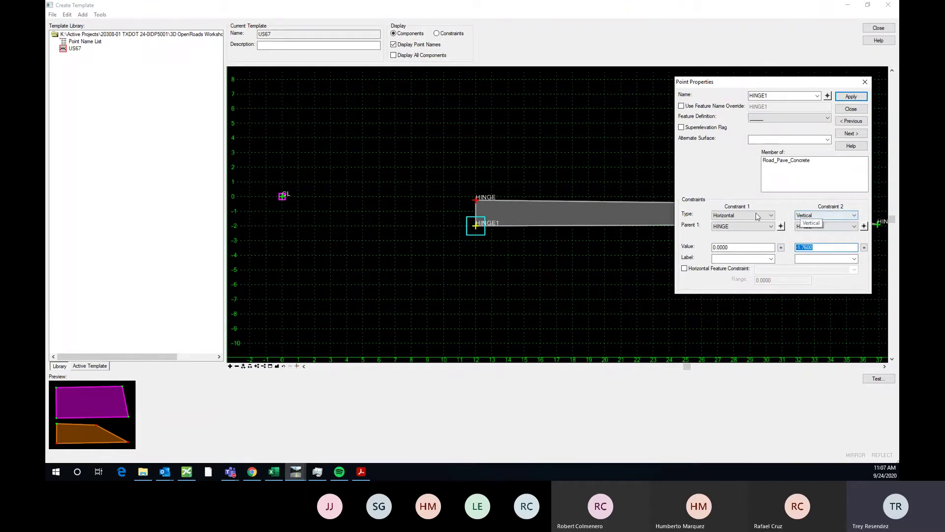
{"action": "scroll", "coordinate": [522, 212], "scroll_direction": "up", "scroll_amount": 5}
{"action": "scroll", "coordinate": [331, 212], "scroll_direction": "down", "scroll_amount": 2}
{"action": "scroll", "coordinate": [405, 208], "scroll_direction": "up", "scroll_amount": 2}
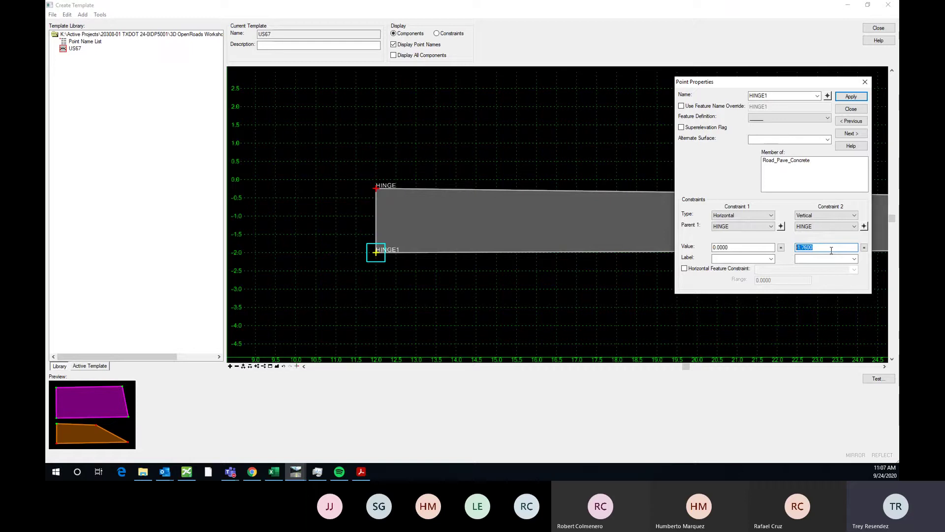
{"action": "type", "text": "-11/12"}
{"action": "key", "text": "Return"}
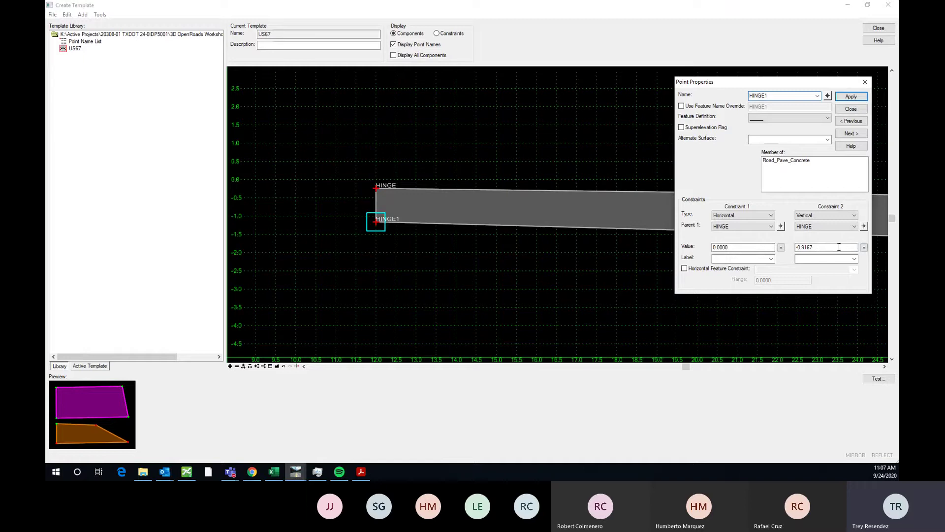
- Try a positive 0.9167 for HINGE1's vertical constraint, and set it back to -0.9167
{"action": "double_click", "coordinate": [812, 247]}
{"action": "type", "text": "1"}
{"action": "key", "text": "Return"}
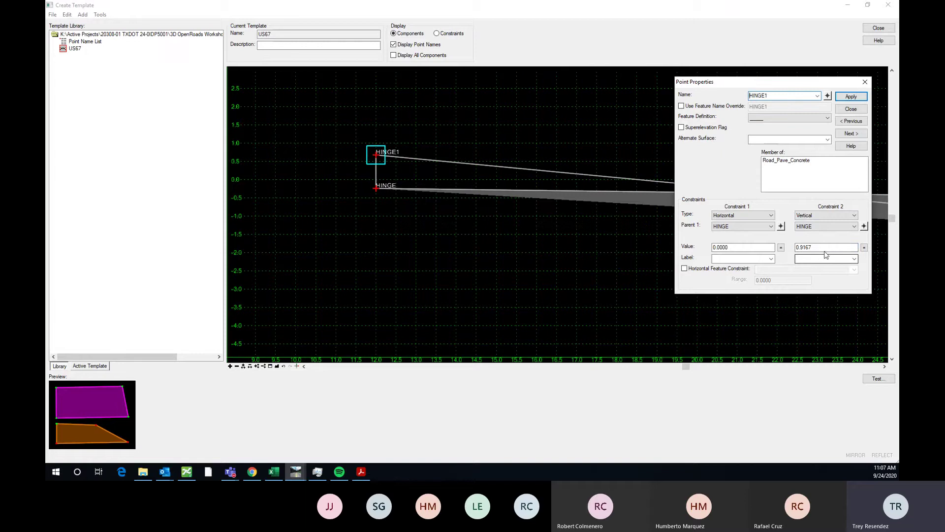
{"action": "left_click", "coordinate": [797, 250]}
{"action": "type", "text": "-"}
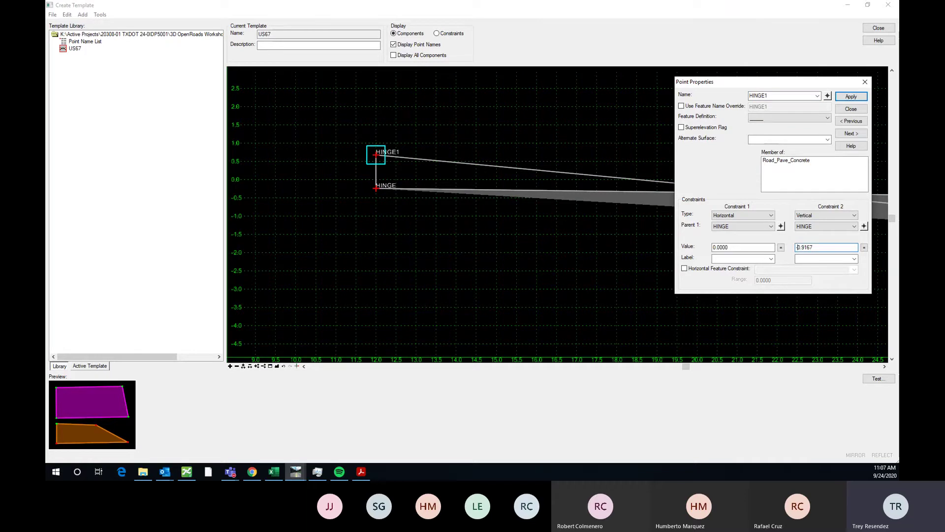
{"action": "key", "text": "Return"}
- Try -5/6 for HINGE1's vertical constraint value, and set it back to -11/12
{"action": "left_click_drag", "start_coordinate": [817, 250], "coordinate": [798, 251]}
{"action": "type", "text": "-0.8333"}
{"action": "key", "text": "Return"}
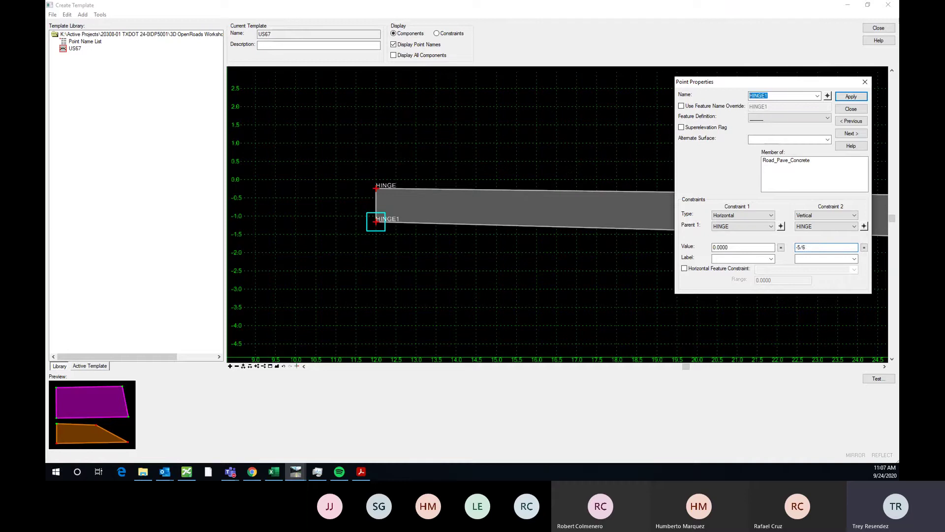
{"action": "mouse_move", "coordinate": [816, 248]}
{"action": "left_mouse_down"}
{"action": "mouse_move", "coordinate": [783, 245]}
{"action": "mouse_move", "coordinate": [820, 248]}
{"action": "mouse_move", "coordinate": [797, 249]}
{"action": "left_mouse_up"}
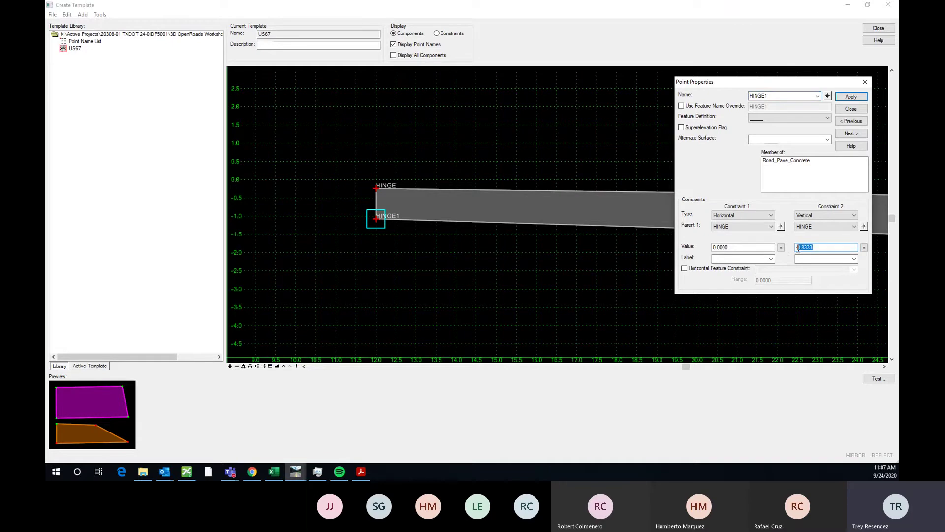
{"action": "type", "text": "-11/12"}
{"action": "key", "text": "Return"}
- Check the reshaped pavement component around HINGE1 and close the point properties
{"action": "scroll", "coordinate": [330, 217], "scroll_direction": "down", "scroll_amount": 1}
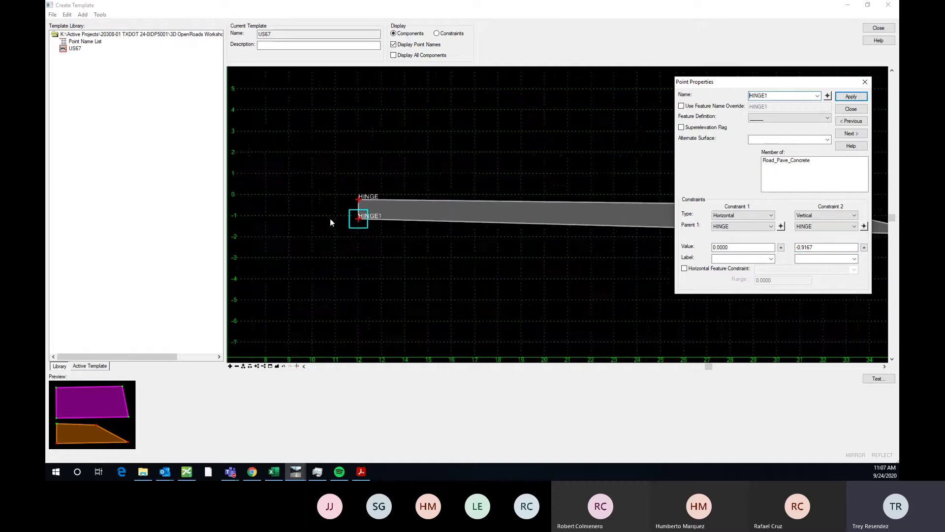
{"action": "scroll", "coordinate": [318, 226], "scroll_direction": "down", "scroll_amount": 2}
{"action": "scroll", "coordinate": [435, 220], "scroll_direction": "up", "scroll_amount": 1}
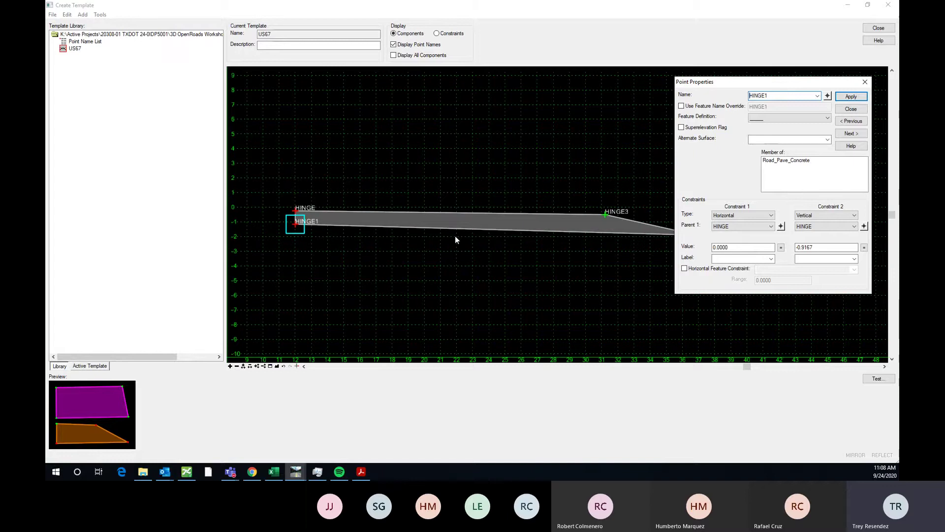
{"action": "left_click", "coordinate": [864, 82]}
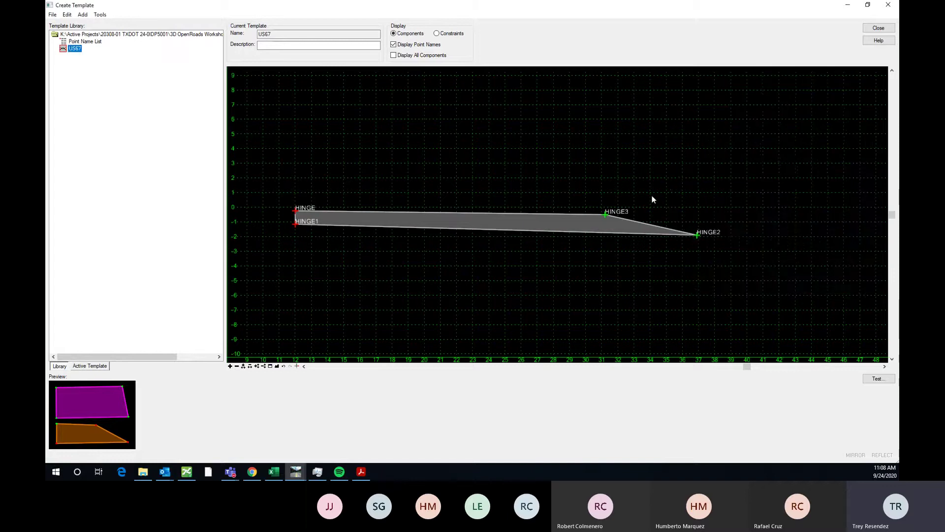
- Switch to US67_Presidio_TYP.pdf in Acrobat Reader, review the proposed typical section's lane, shoulder and taper layout, and return to the template
{"action": "scroll", "coordinate": [672, 212], "scroll_direction": "down", "scroll_amount": 2}
{"action": "scroll", "coordinate": [503, 202], "scroll_direction": "up", "scroll_amount": 1}
{"action": "key", "text": "alt+Tab"}
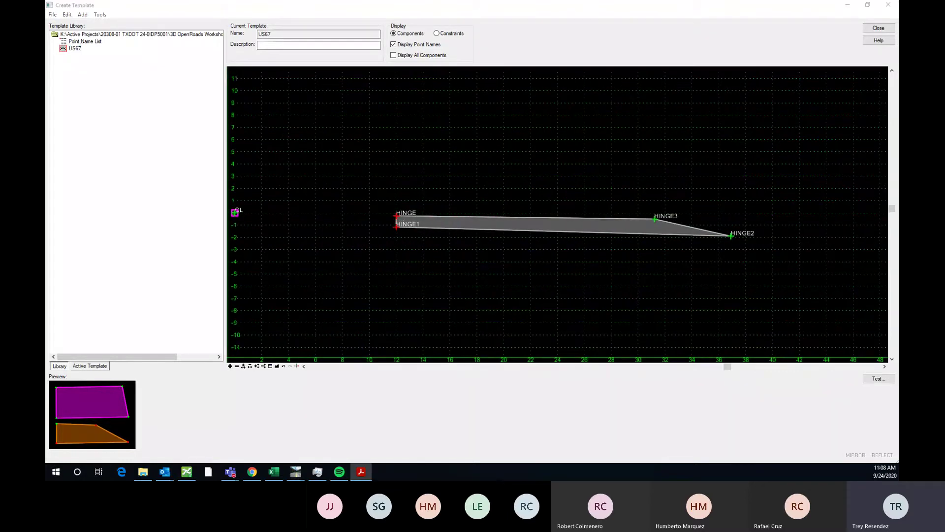
{"action": "left_click_drag", "start_coordinate": [899, 48], "coordinate": [530, 17]}
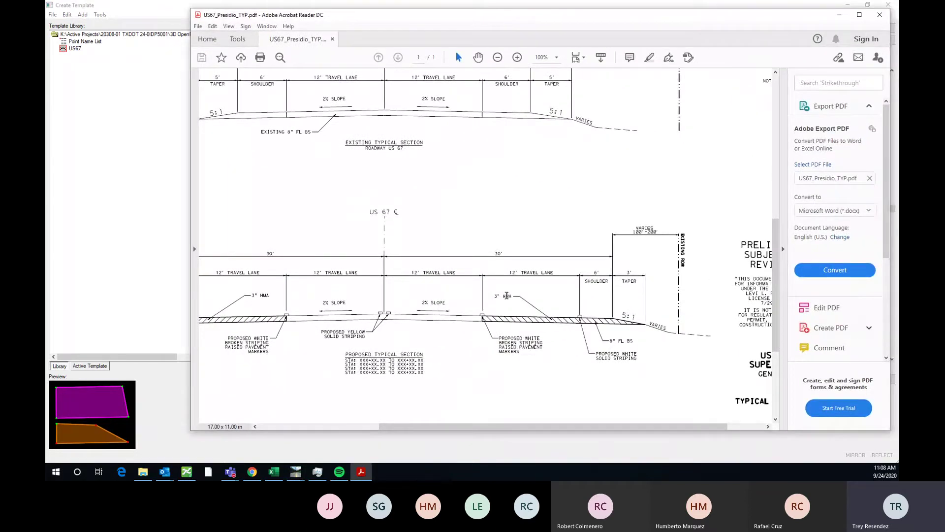
{"action": "scroll", "coordinate": [502, 325], "scroll_direction": "up", "scroll_amount": 1}
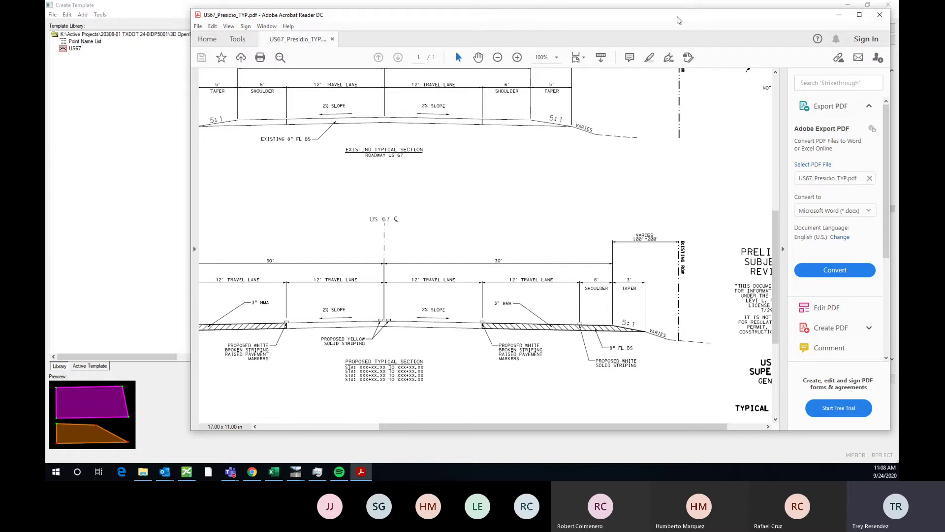
{"action": "left_click_drag", "start_coordinate": [658, 13], "coordinate": [899, 53]}
{"action": "scroll", "coordinate": [480, 220], "scroll_direction": "up", "scroll_amount": 2}
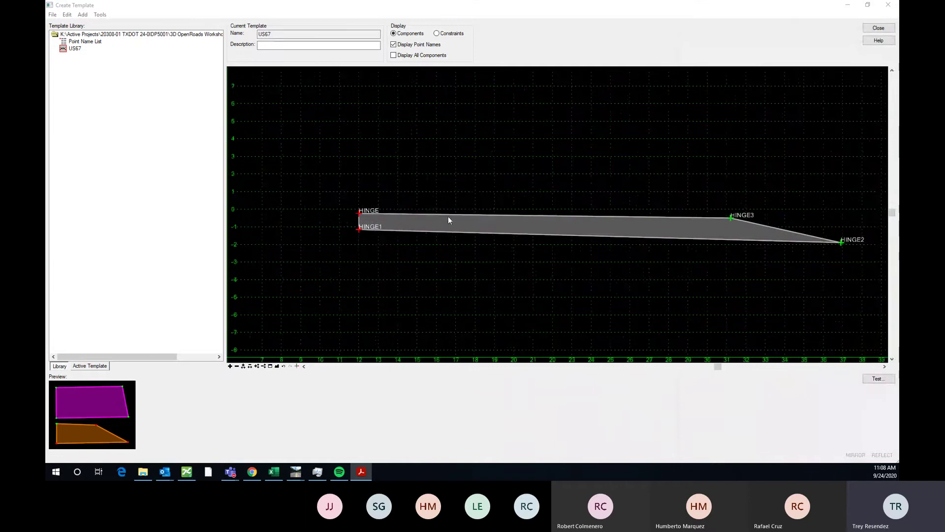
- Insert a point on the pavement component's top edge between HINGE and HINGE3, at an offset of about 24.6
{"action": "scroll", "coordinate": [448, 217], "scroll_direction": "down", "scroll_amount": 2}
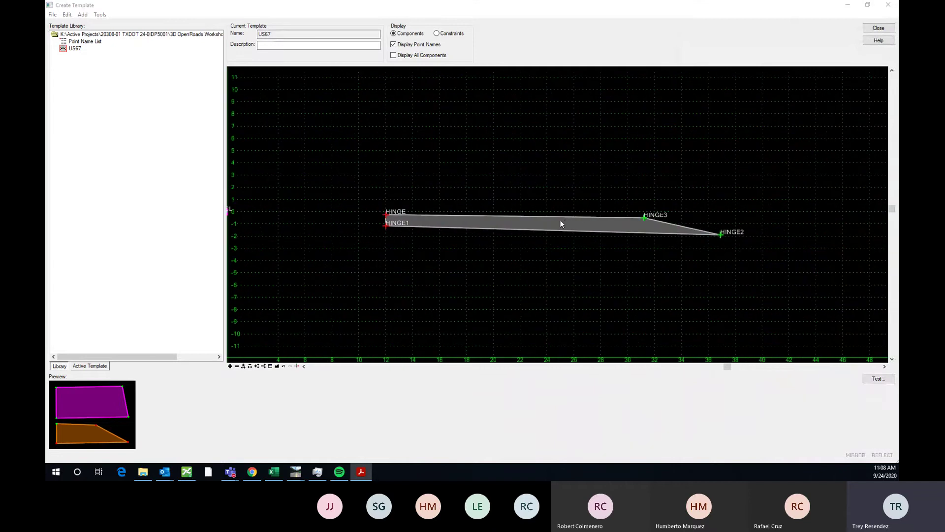
{"action": "scroll", "coordinate": [561, 220], "scroll_direction": "up", "scroll_amount": 1}
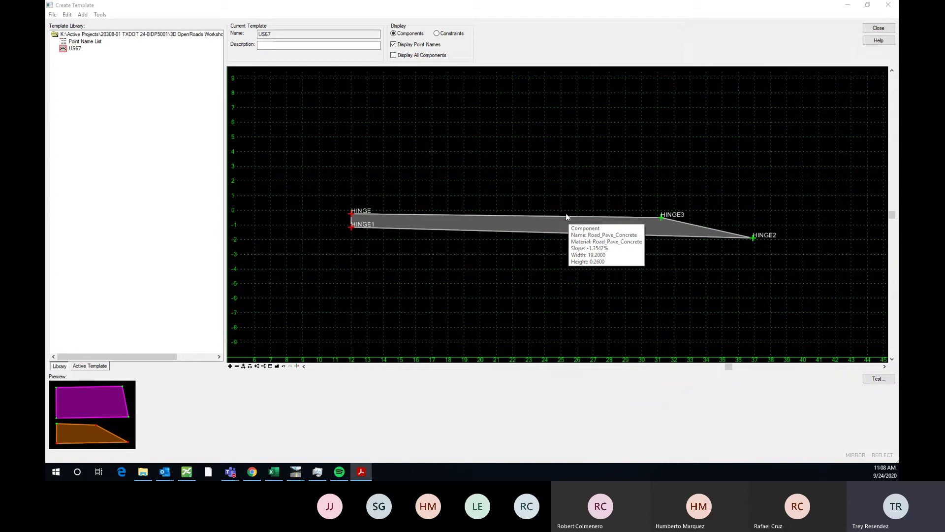
{"action": "right_click", "coordinate": [558, 215]}
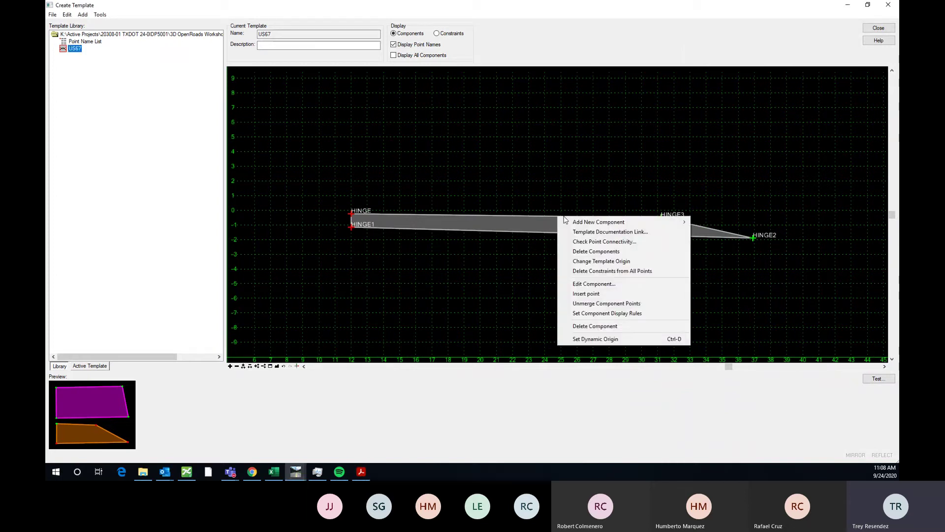
{"action": "left_click", "coordinate": [600, 294]}
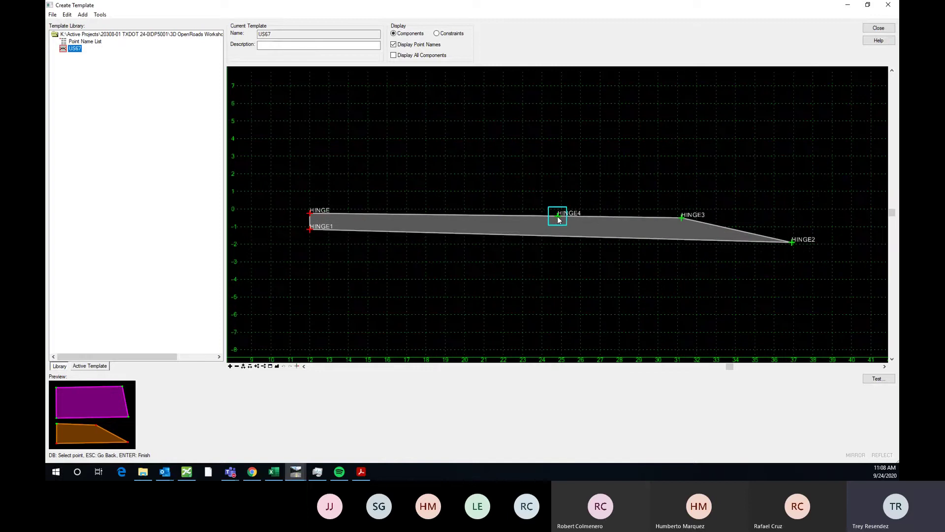
{"action": "left_click", "coordinate": [555, 216]}
{"action": "right_click", "coordinate": [595, 170]}
{"action": "left_click", "coordinate": [622, 180]}
{"action": "scroll", "coordinate": [580, 230], "scroll_direction": "down", "scroll_amount": 1}
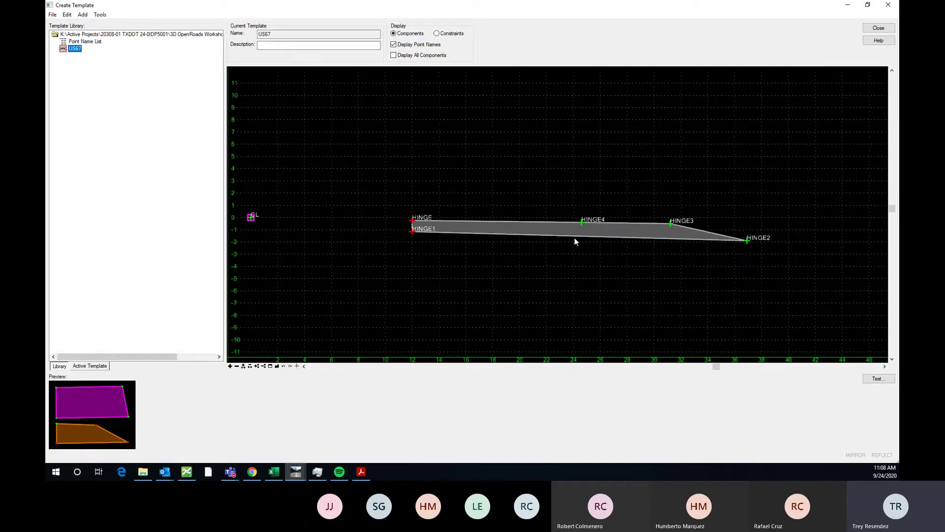
- Inspect the offset, elevation and feature definition of the inserted HINGE4 point
{"action": "scroll", "coordinate": [689, 246], "scroll_direction": "up", "scroll_amount": 2}
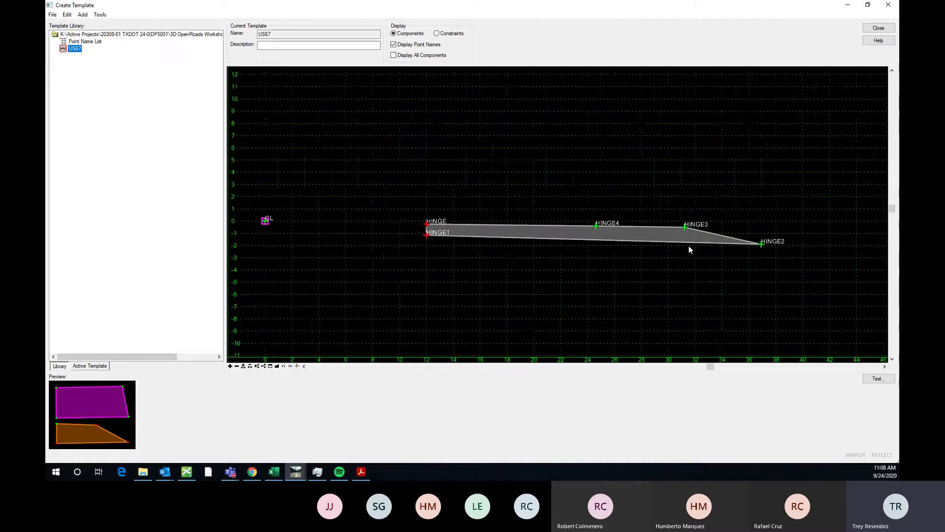
{"action": "mouse_move", "coordinate": [616, 228]}
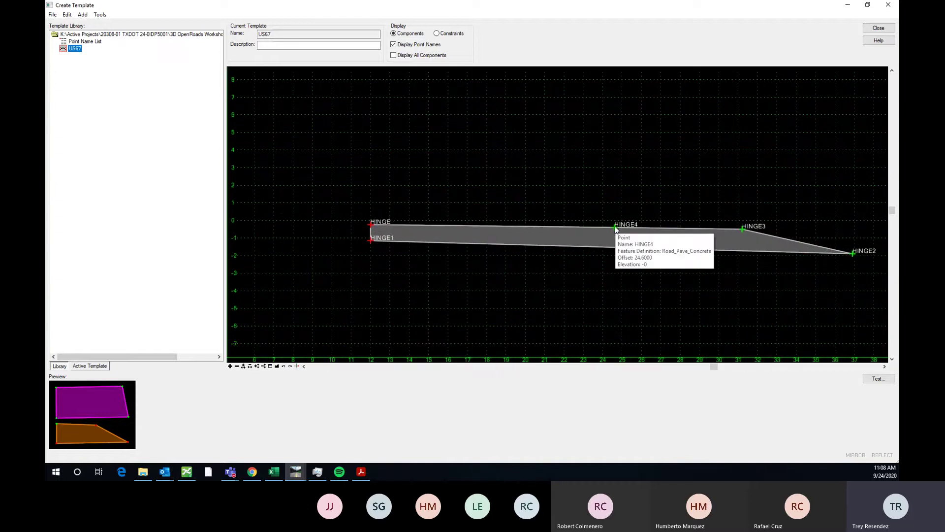
{"action": "scroll", "coordinate": [625, 225], "scroll_direction": "down", "scroll_amount": 1}
{"action": "scroll", "coordinate": [634, 223], "scroll_direction": "up", "scroll_amount": 1}
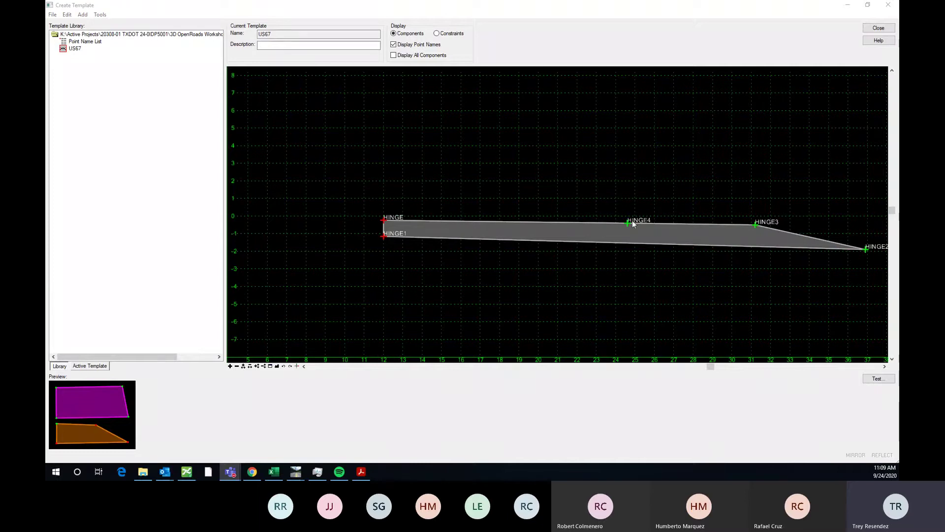
{"action": "scroll", "coordinate": [632, 222], "scroll_direction": "up", "scroll_amount": 2}
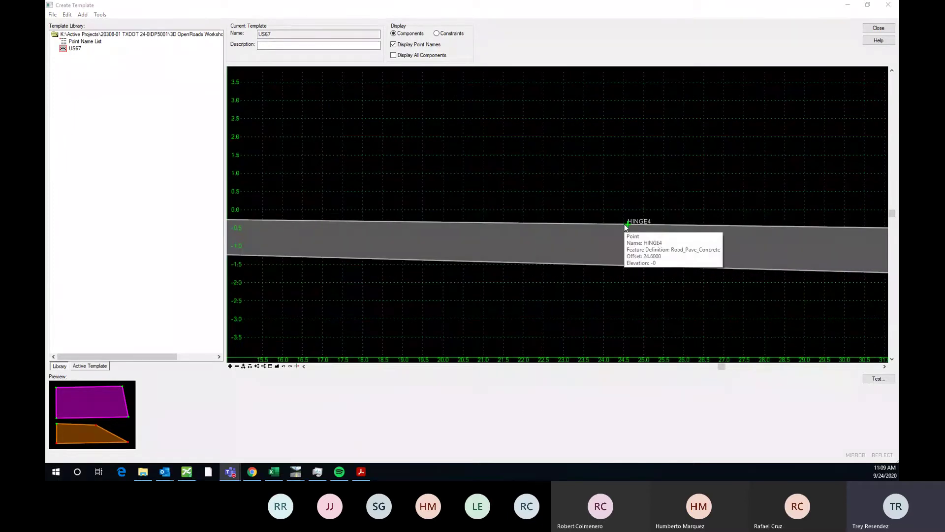
{"action": "scroll", "coordinate": [628, 224], "scroll_direction": "down", "scroll_amount": 3}
{"action": "scroll", "coordinate": [630, 221], "scroll_direction": "up", "scroll_amount": 2}
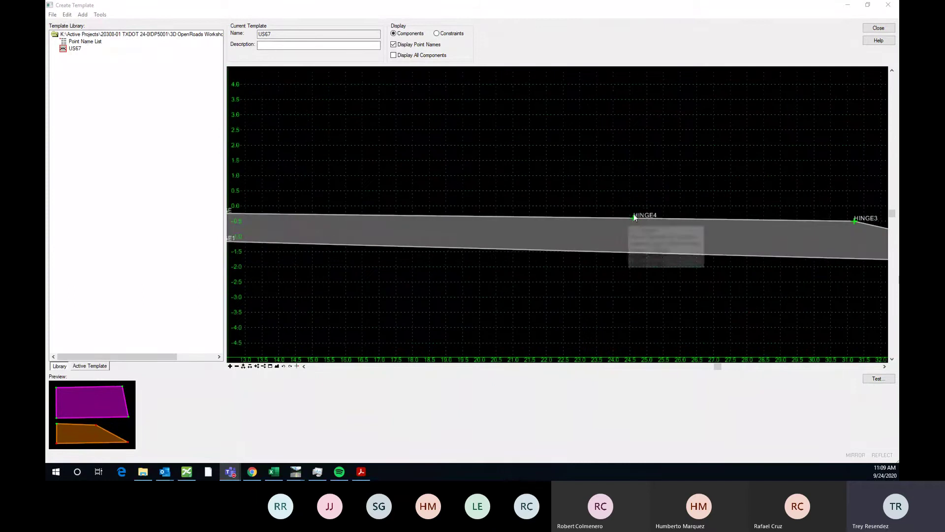
{"action": "scroll", "coordinate": [632, 220], "scroll_direction": "down", "scroll_amount": 2}
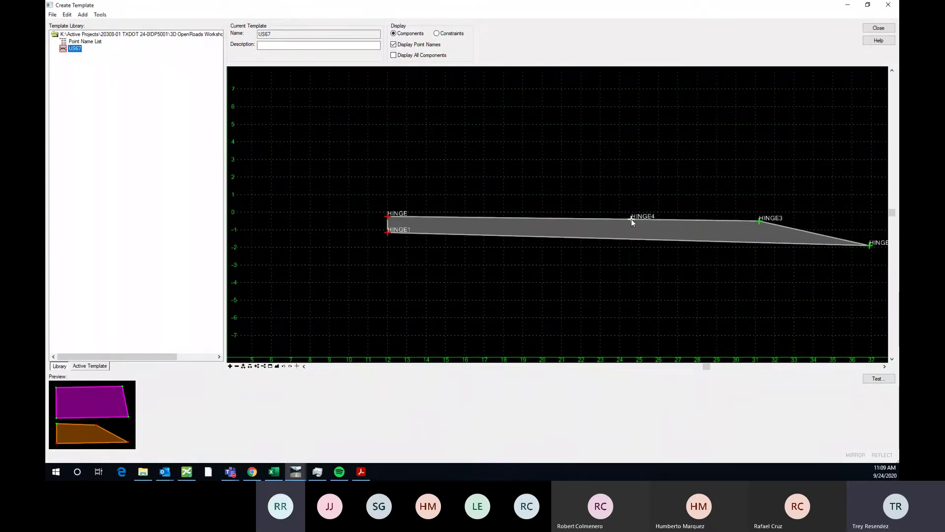
- Assign the Road_EdgeOfPavement feature definition to point HINGE4 and apply it
{"action": "double_click", "coordinate": [632, 219]}
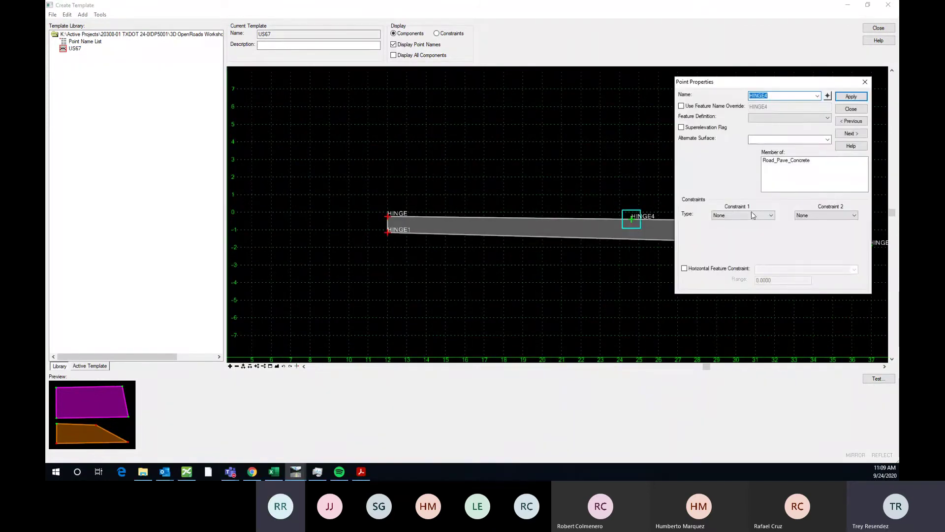
{"action": "left_click_drag", "start_coordinate": [757, 84], "coordinate": [762, 82]}
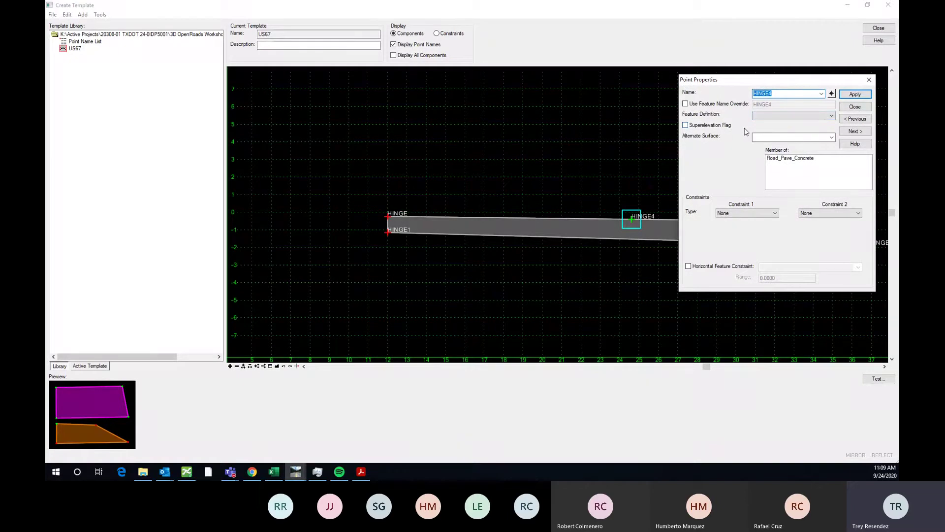
{"action": "left_click", "coordinate": [794, 116]}
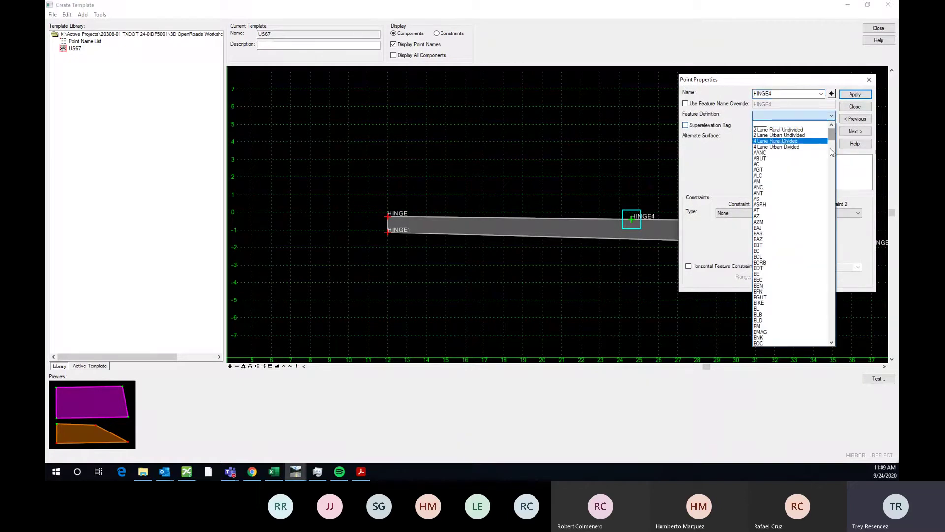
{"action": "left_click_drag", "start_coordinate": [831, 134], "coordinate": [823, 260]}
{"action": "left_click", "coordinate": [783, 234]}
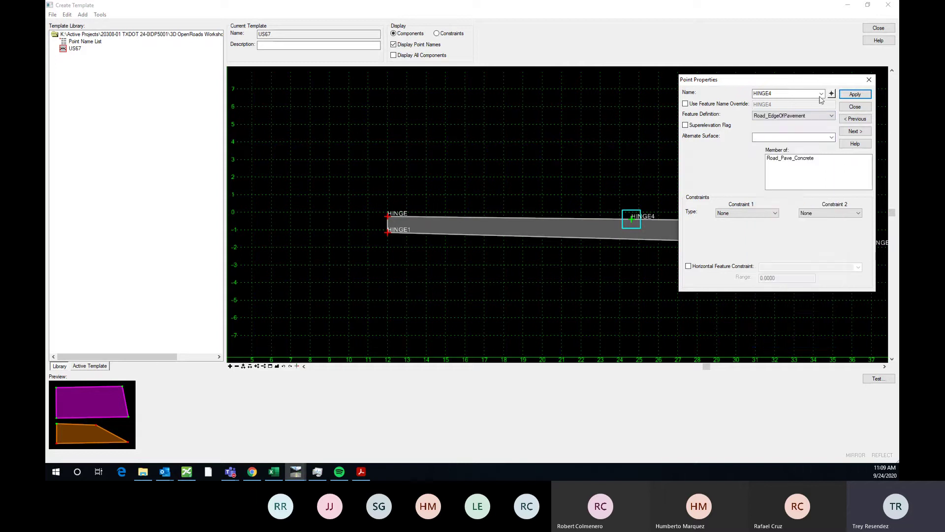
{"action": "left_click", "coordinate": [850, 95]}
- Constrain HINGE4 horizontally to parent point HINGE with a value of 12
{"action": "left_click", "coordinate": [767, 215]}
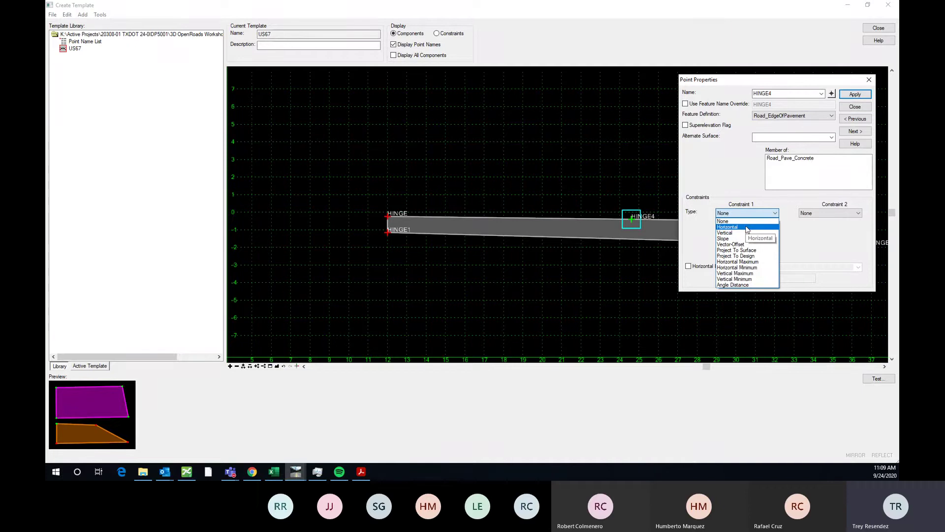
{"action": "left_click", "coordinate": [746, 227]}
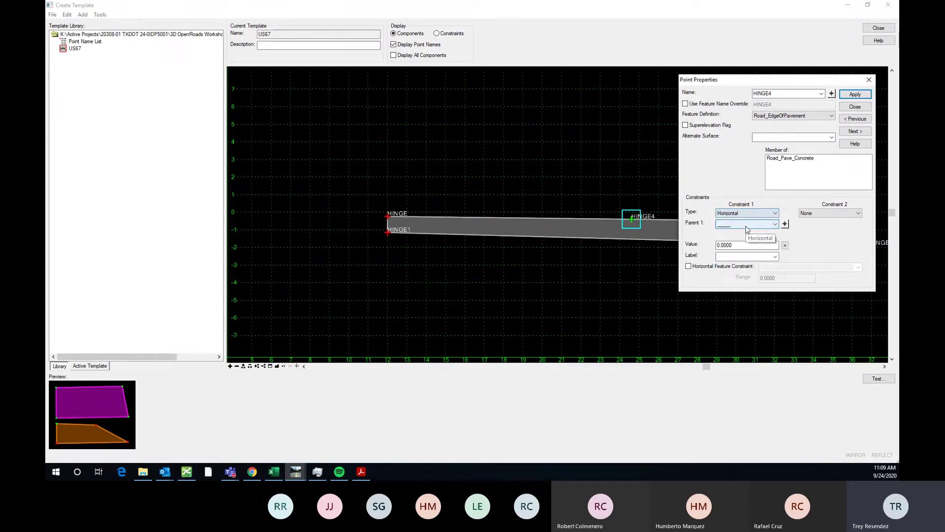
{"action": "left_click", "coordinate": [785, 224]}
{"action": "left_click", "coordinate": [387, 217]}
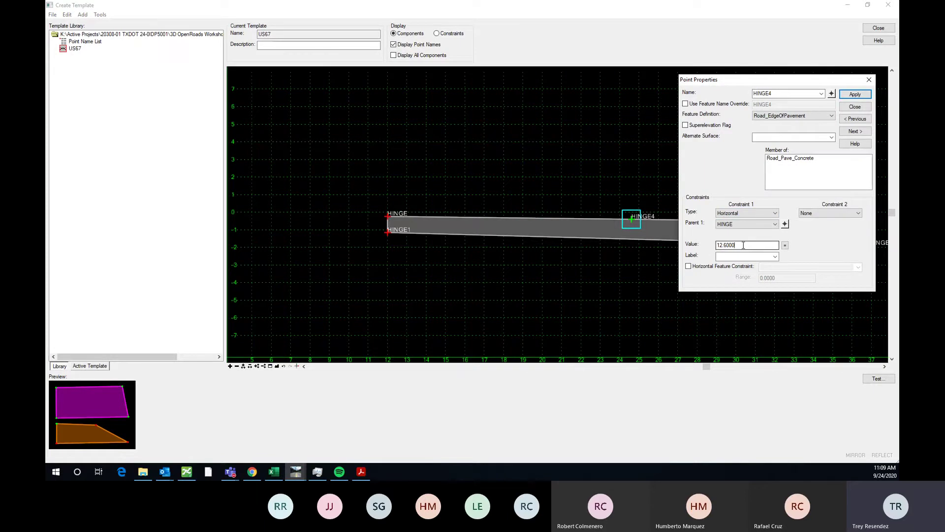
{"action": "left_click_drag", "start_coordinate": [777, 245], "coordinate": [703, 246]}
{"action": "type", "text": "12"}
{"action": "key", "text": "Return"}
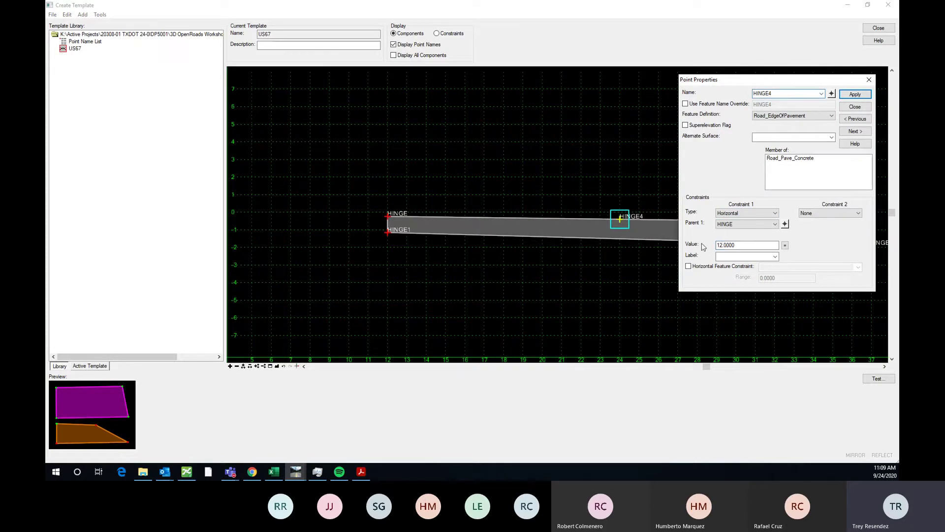
- Choose Vector-Offset as the second constraint type for HINGE4
{"action": "scroll", "coordinate": [389, 186], "scroll_direction": "down", "scroll_amount": 1}
{"action": "scroll", "coordinate": [582, 213], "scroll_direction": "up", "scroll_amount": 2}
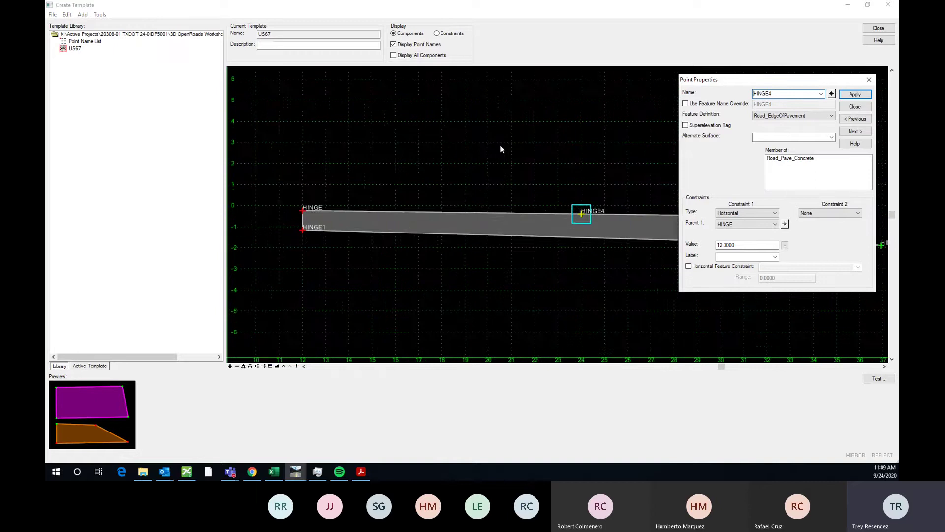
{"action": "scroll", "coordinate": [481, 173], "scroll_direction": "down", "scroll_amount": 1}
{"action": "scroll", "coordinate": [601, 192], "scroll_direction": "down", "scroll_amount": 2}
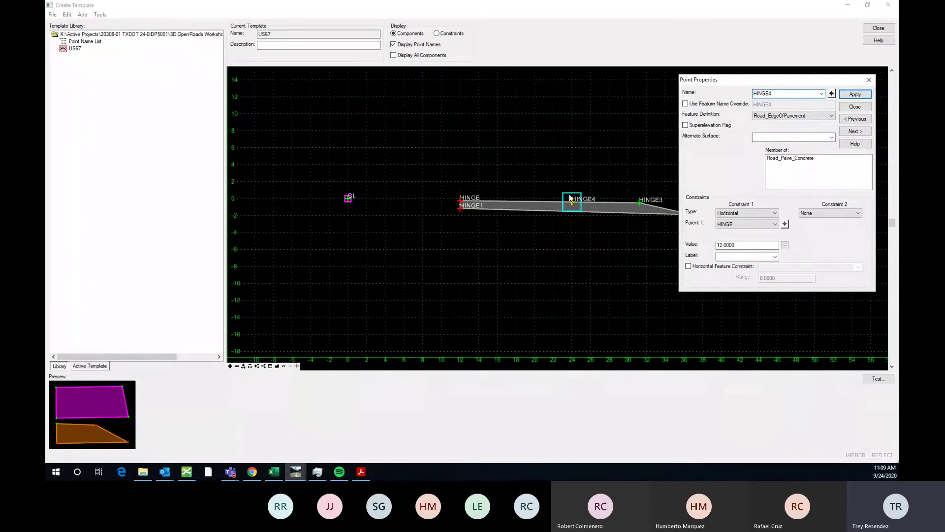
{"action": "scroll", "coordinate": [529, 203], "scroll_direction": "up", "scroll_amount": 2}
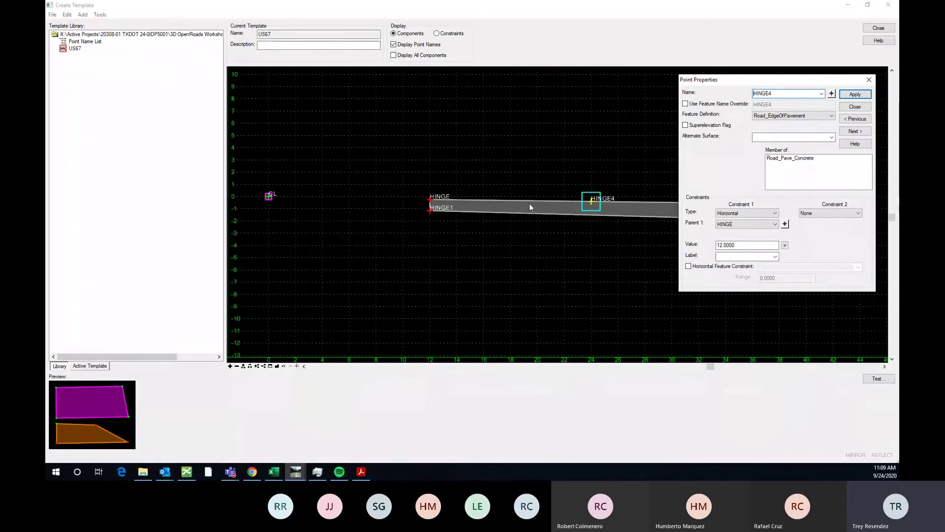
{"action": "left_click", "coordinate": [843, 215]}
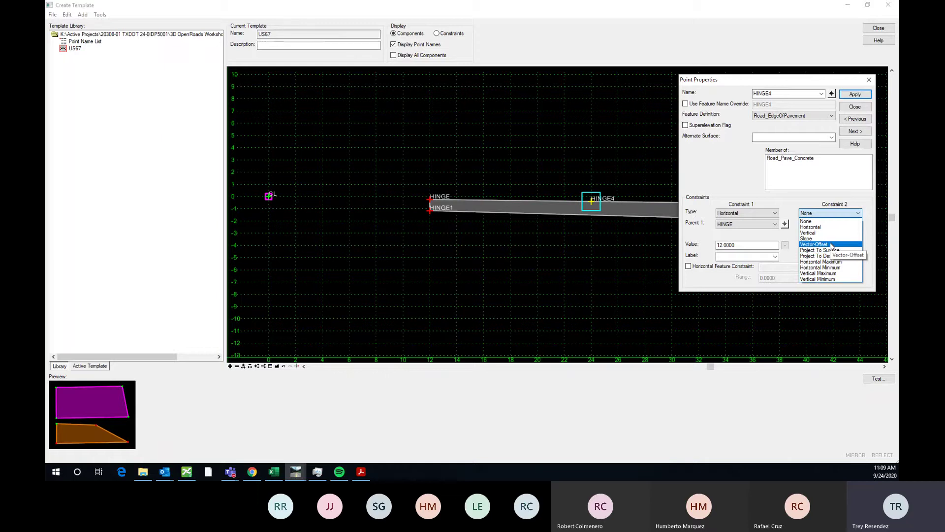
{"action": "left_click", "coordinate": [832, 245]}
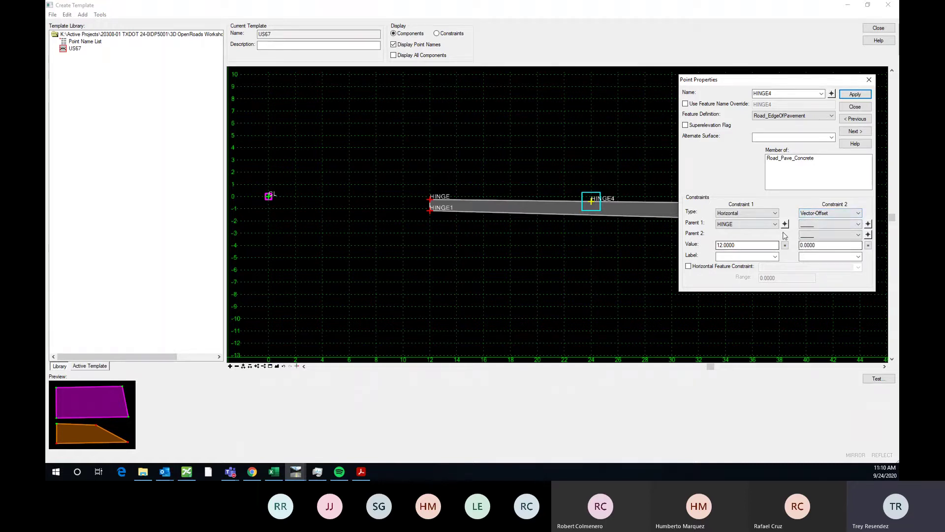
{"action": "left_click", "coordinate": [858, 223]}
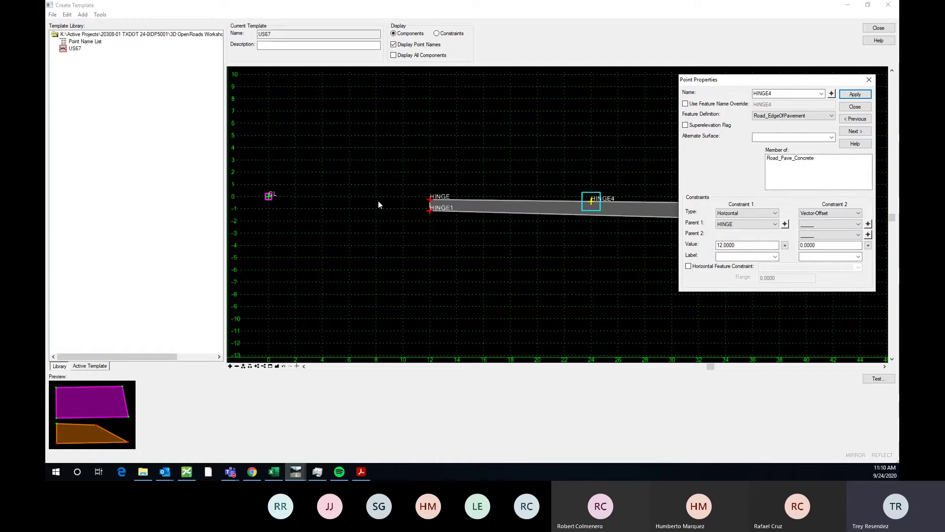
{"action": "left_click_drag", "start_coordinate": [820, 245], "coordinate": [789, 245]}
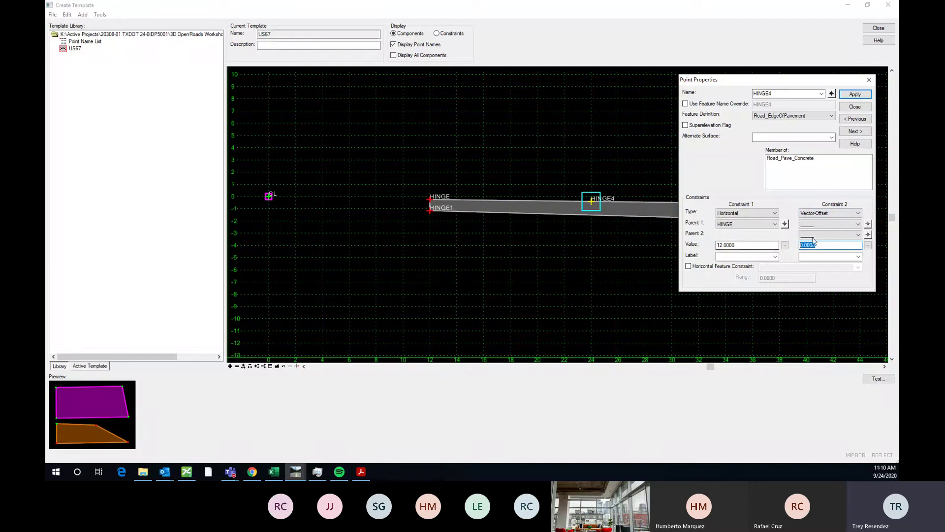
{"action": "left_click", "coordinate": [826, 246]}
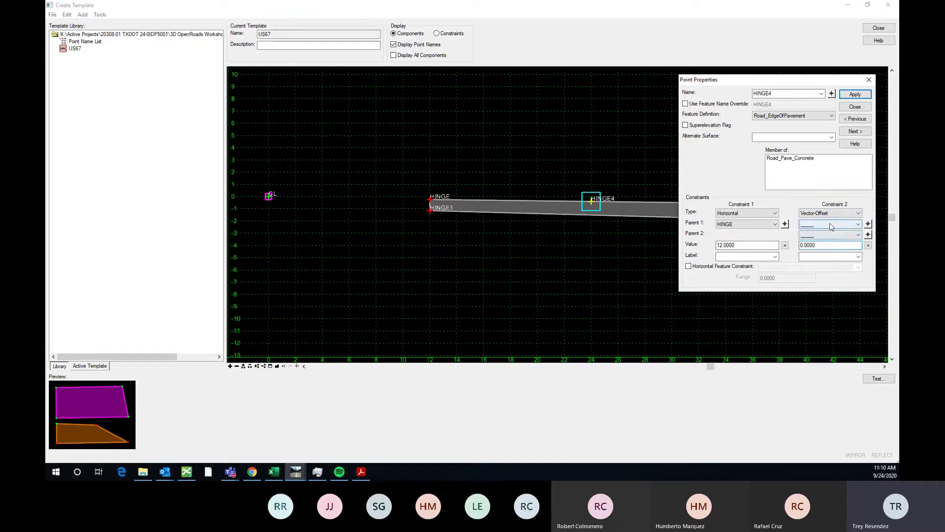
{"action": "double_click", "coordinate": [810, 244]}
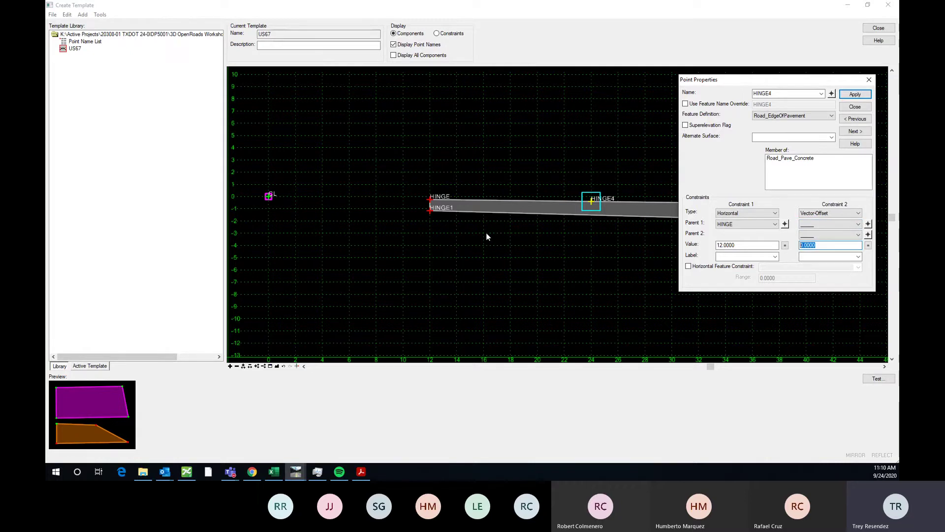
{"action": "scroll", "coordinate": [384, 214], "scroll_direction": "down", "scroll_amount": 3}
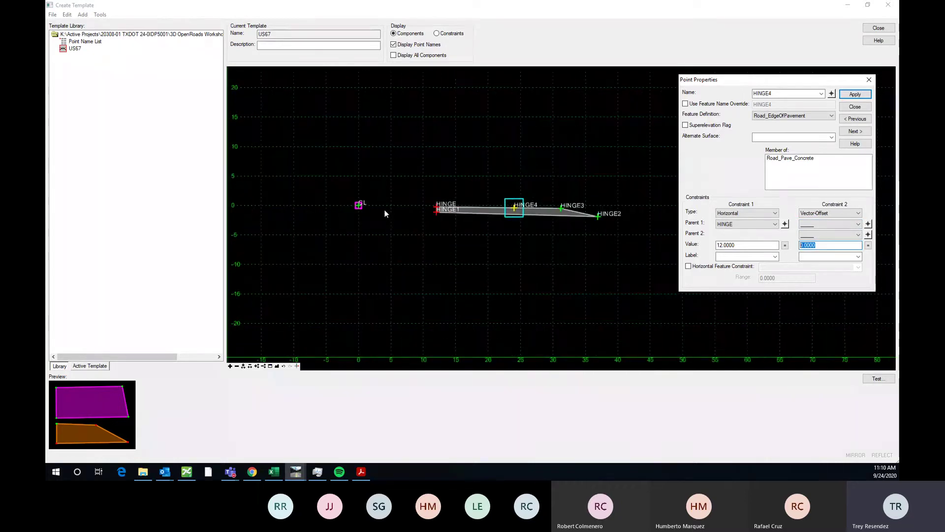
{"action": "scroll", "coordinate": [373, 212], "scroll_direction": "up", "scroll_amount": 1}
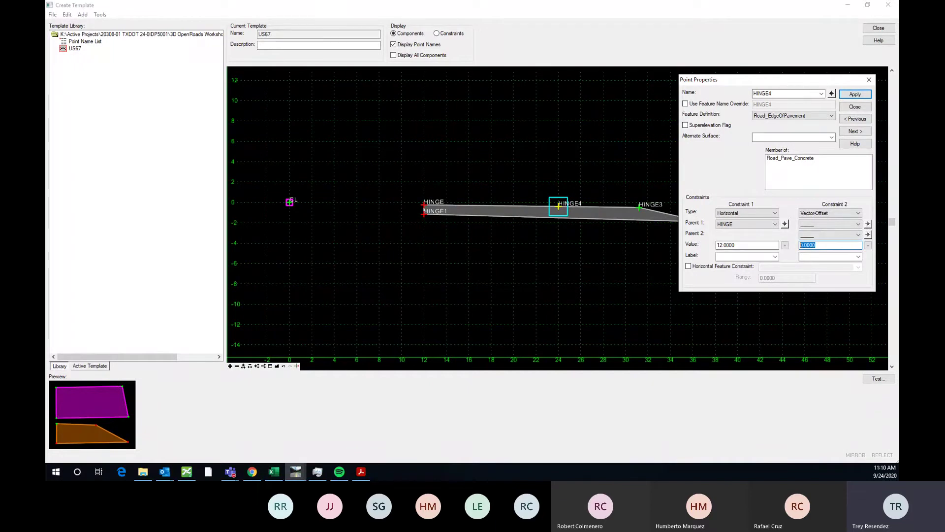
- Set CL and HINGE as the parents of HINGE4's Vector-Offset constraint, with an offset value of 0
{"action": "left_click_drag", "start_coordinate": [800, 84], "coordinate": [795, 87]}
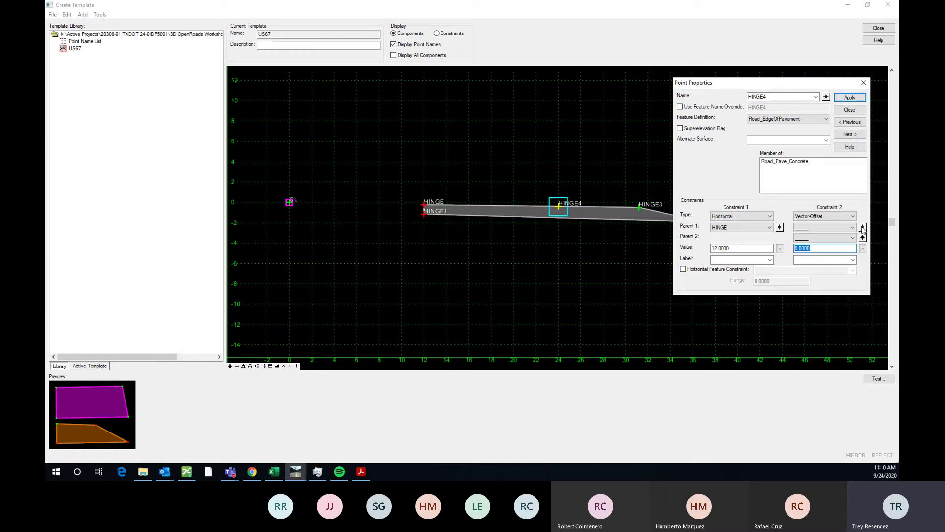
{"action": "left_click", "coordinate": [863, 228]}
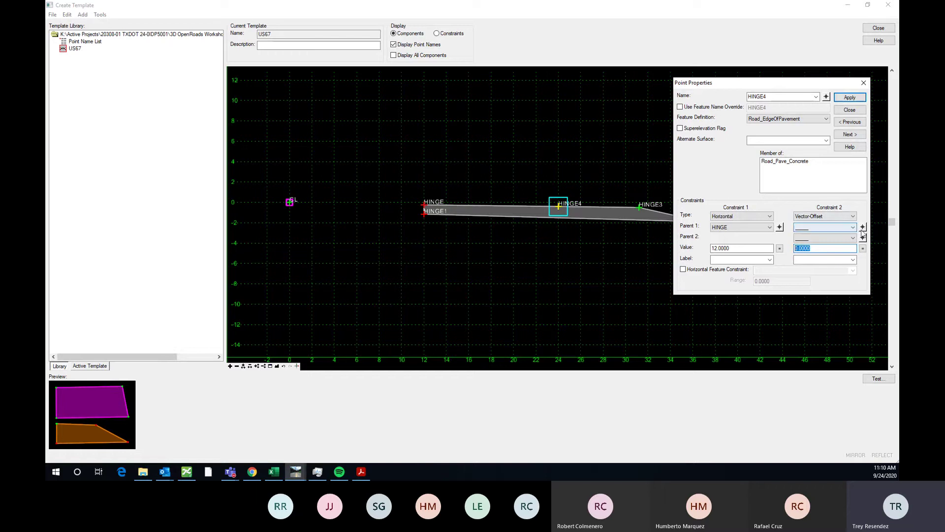
{"action": "left_click", "coordinate": [862, 228]}
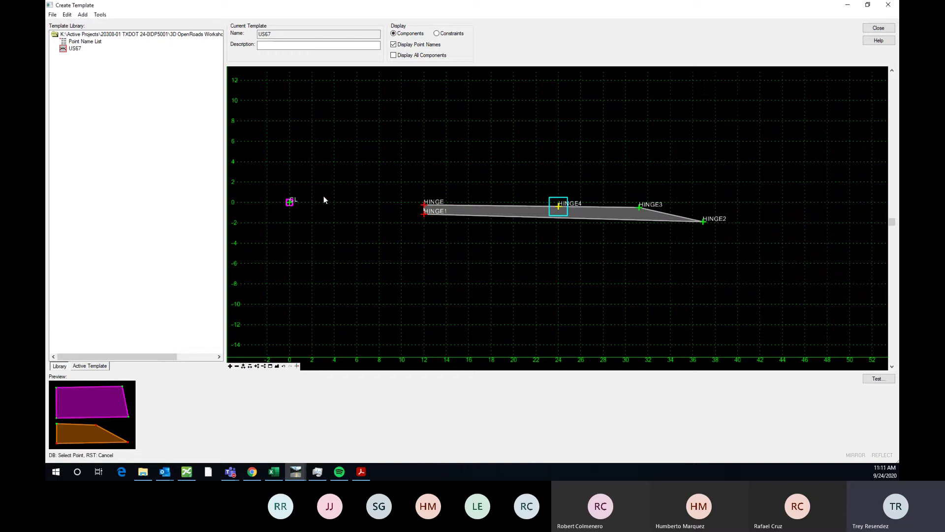
{"action": "left_click", "coordinate": [291, 204]}
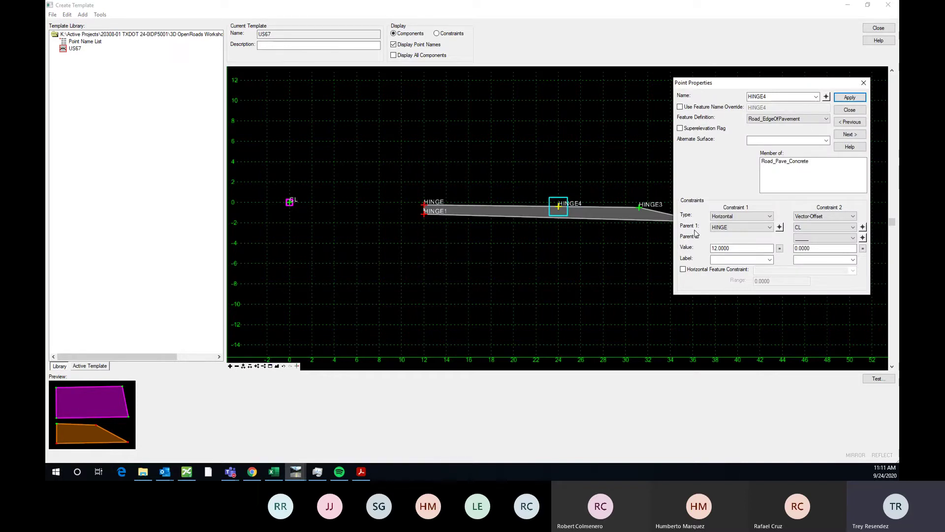
{"action": "left_click", "coordinate": [862, 238]}
{"action": "left_click", "coordinate": [425, 205]}
{"action": "double_click", "coordinate": [817, 250]}
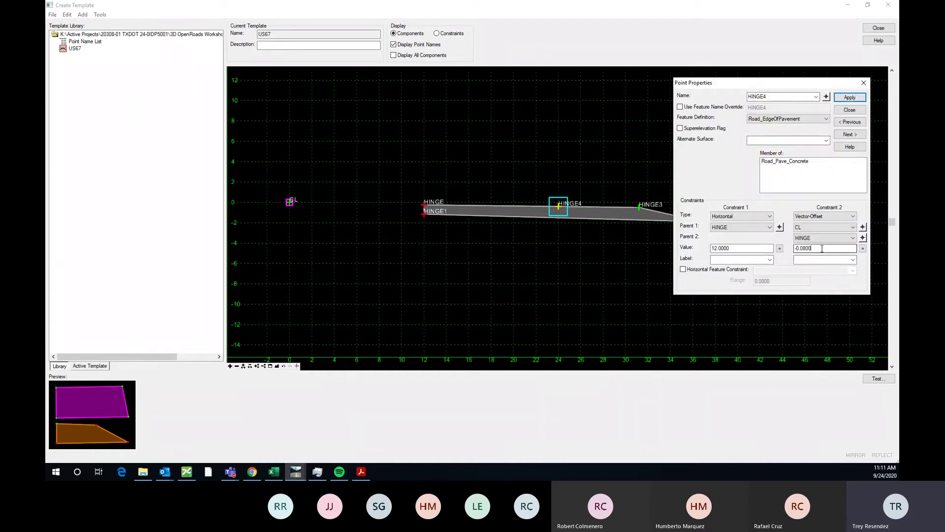
{"action": "type", "text": "0"}
{"action": "key", "text": "Return"}
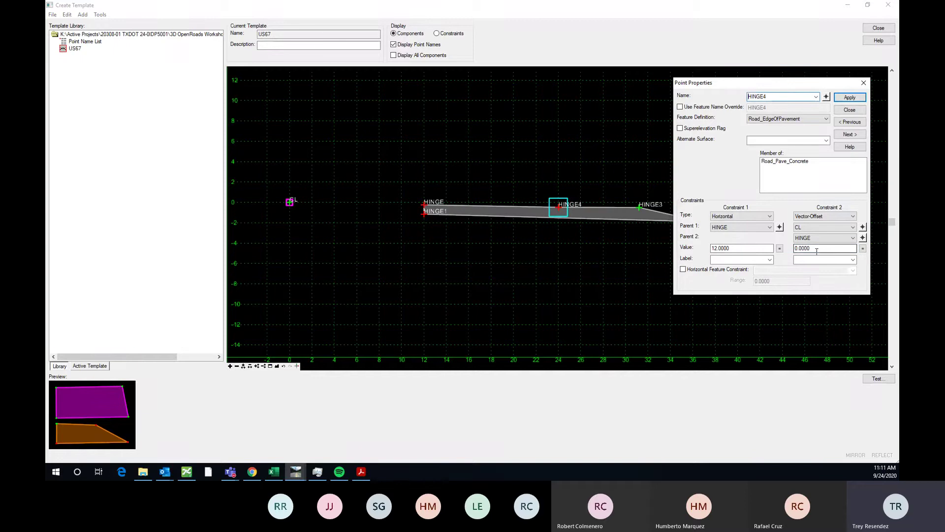
{"action": "scroll", "coordinate": [433, 204], "scroll_direction": "up", "scroll_amount": 1}
{"action": "scroll", "coordinate": [417, 213], "scroll_direction": "down", "scroll_amount": 2}
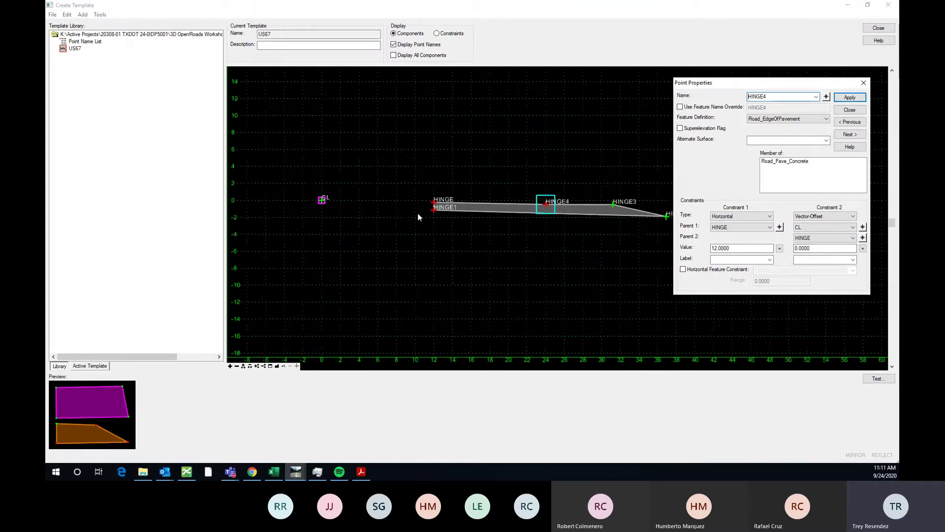
{"action": "scroll", "coordinate": [418, 213], "scroll_direction": "up", "scroll_amount": 1}
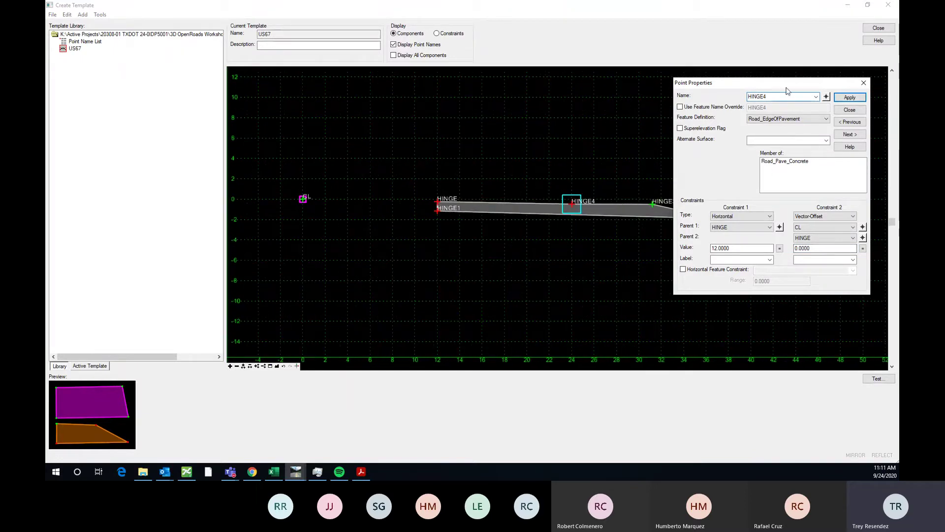
- Set HINGE's slope constraint from CL to -5% and check how HINGE4 responds along the pavement's top edge
{"action": "left_click_drag", "start_coordinate": [797, 86], "coordinate": [779, 91]}
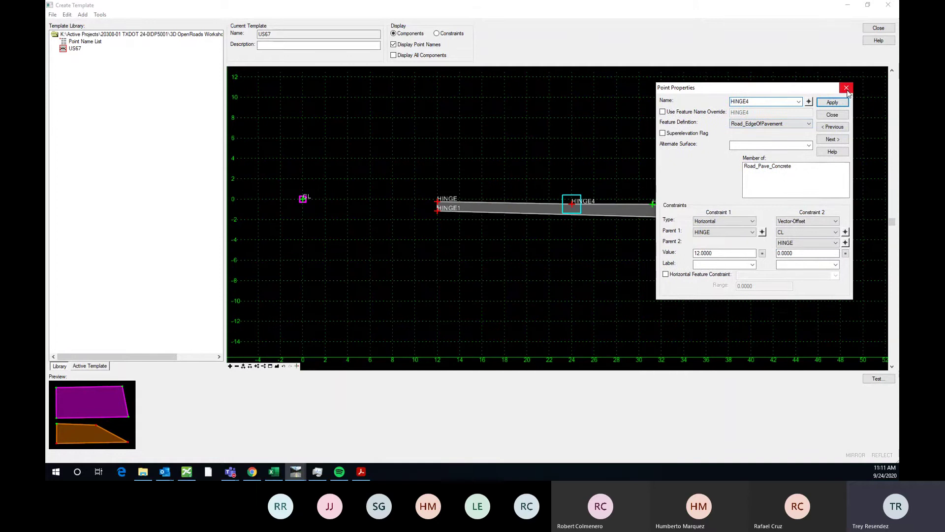
{"action": "left_click", "coordinate": [809, 102]}
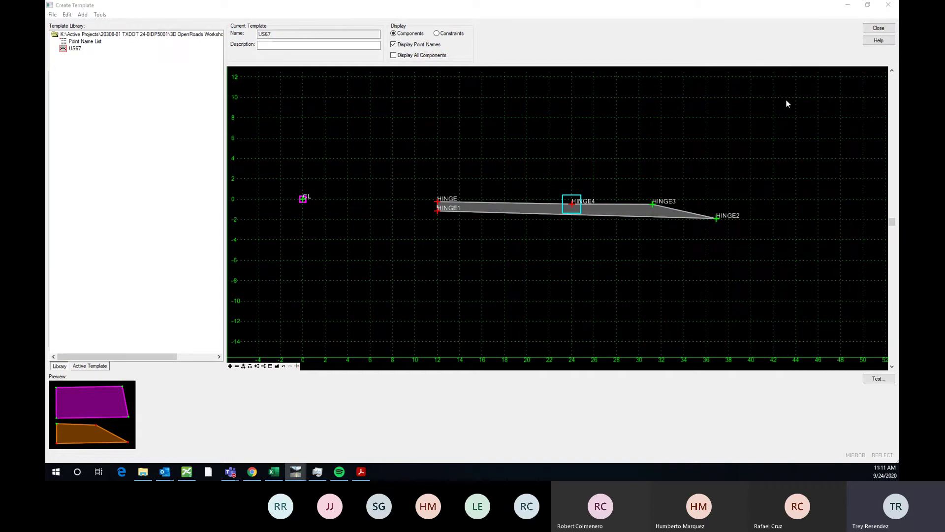
{"action": "left_click", "coordinate": [437, 203]}
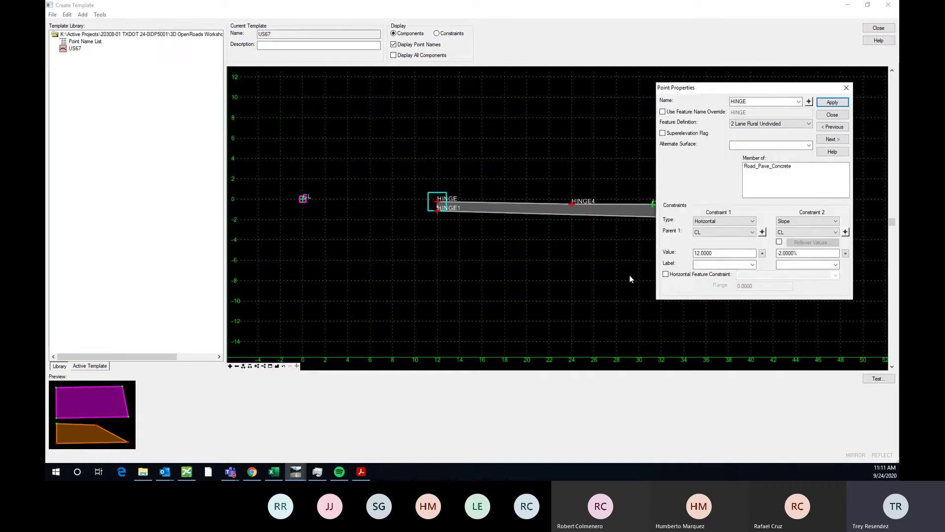
{"action": "left_click", "coordinate": [781, 255]}
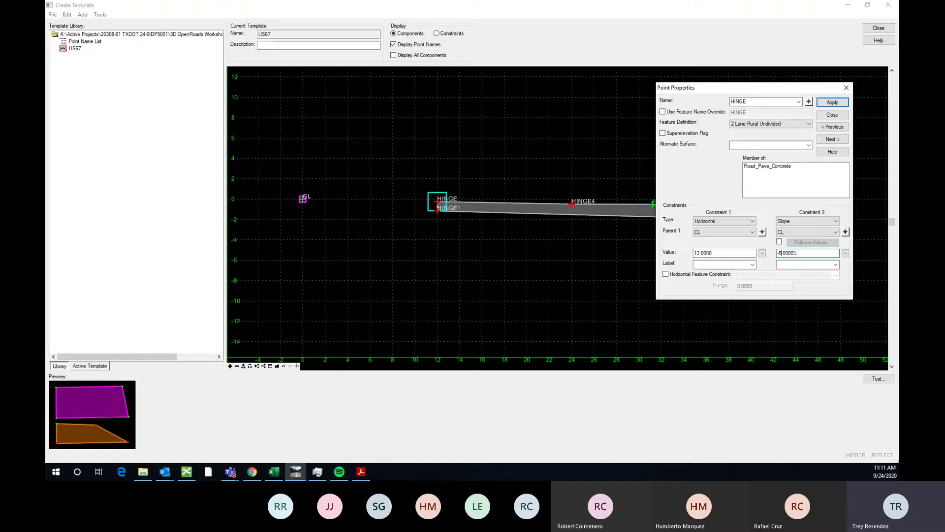
{"action": "type", "text": "5"}
{"action": "key", "text": "Return"}
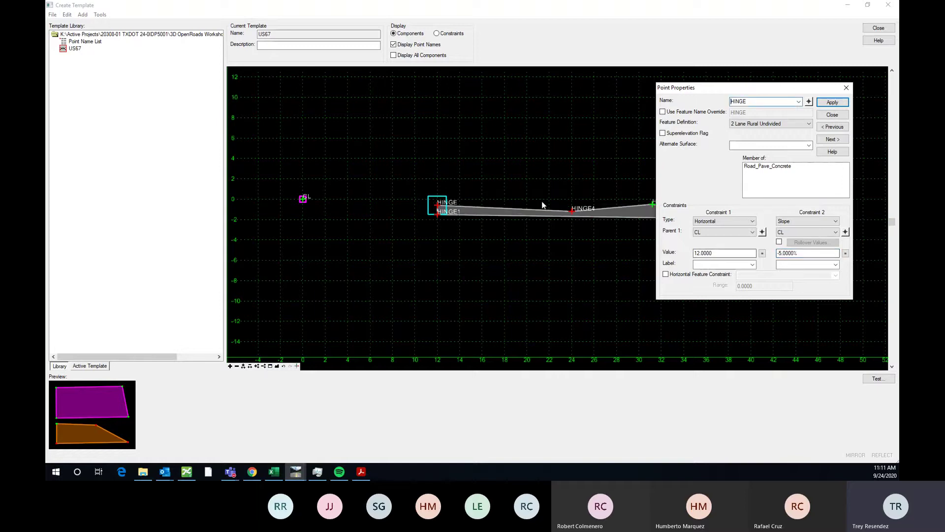
{"action": "scroll", "coordinate": [571, 217], "scroll_direction": "up", "scroll_amount": 5}
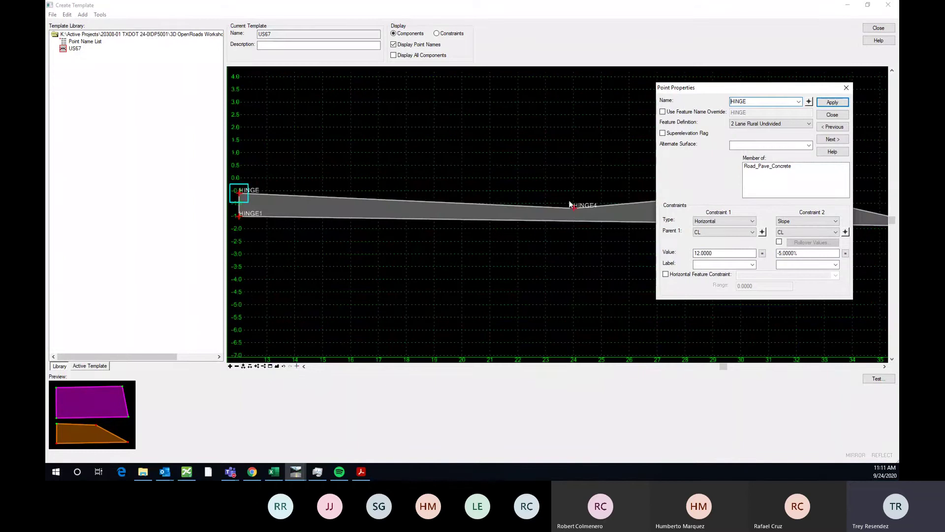
{"action": "scroll", "coordinate": [566, 212], "scroll_direction": "down", "scroll_amount": 5}
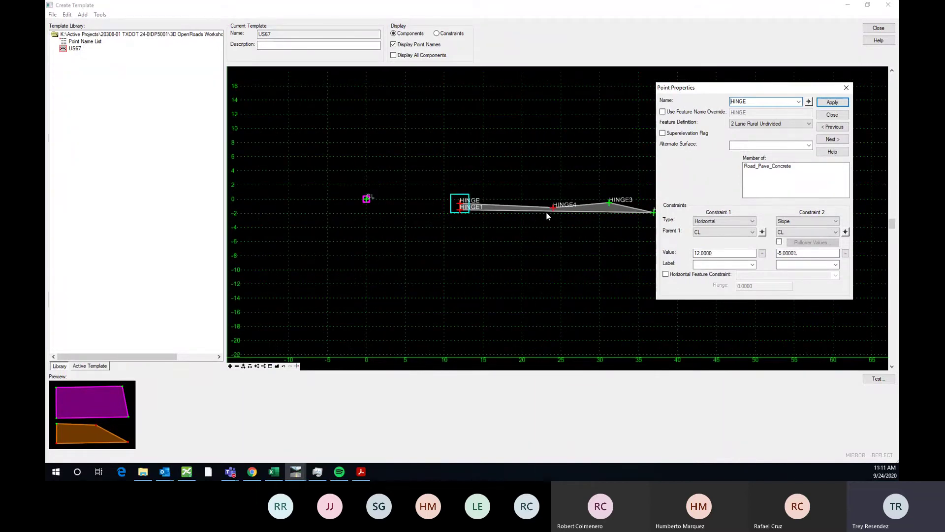
{"action": "scroll", "coordinate": [541, 213], "scroll_direction": "down", "scroll_amount": 2, "text": "ctrl"}
{"action": "scroll", "coordinate": [540, 213], "scroll_direction": "up", "scroll_amount": 7, "text": "ctrl"}
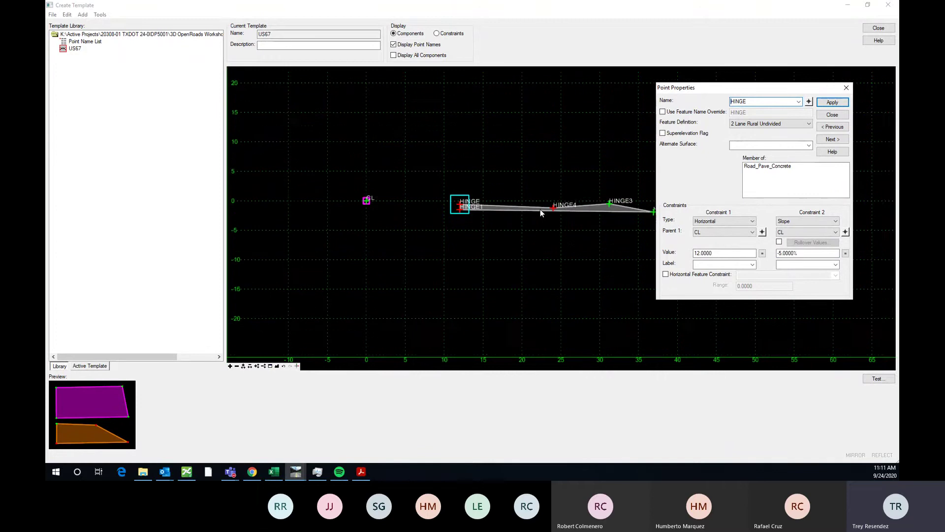
- Set HINGE's slope constraint from CL to -2%
{"action": "scroll", "coordinate": [540, 211], "scroll_direction": "up", "scroll_amount": 3, "text": "ctrl"}
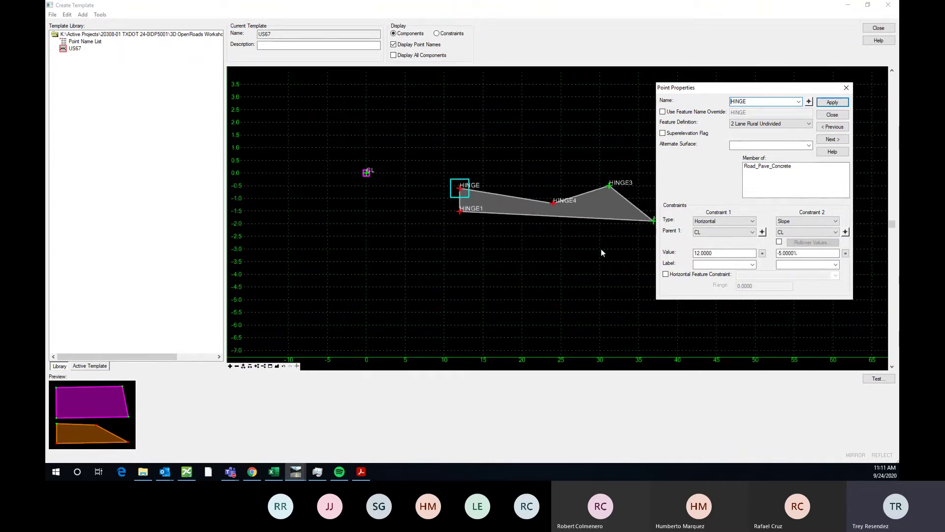
{"action": "scroll", "coordinate": [545, 214], "scroll_direction": "down", "scroll_amount": 4}
{"action": "scroll", "coordinate": [528, 223], "scroll_direction": "up", "scroll_amount": 5}
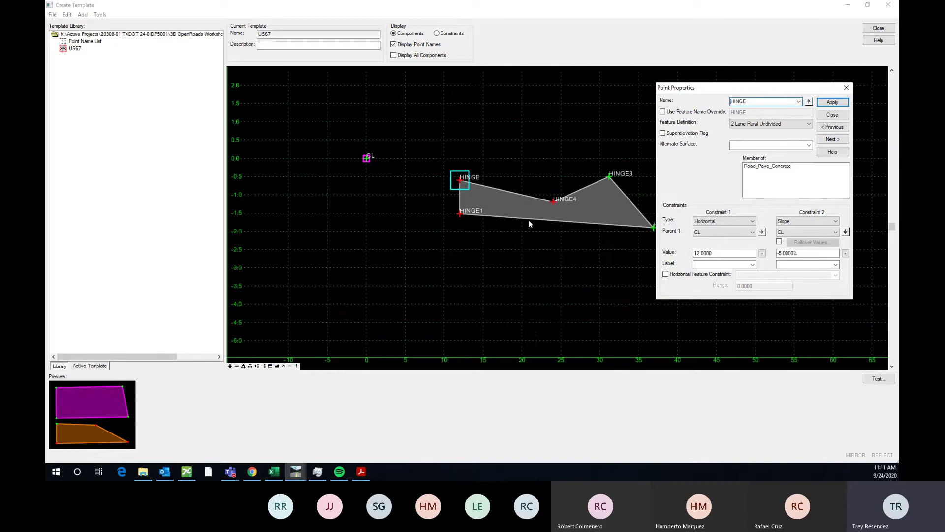
{"action": "scroll", "coordinate": [430, 223], "scroll_direction": "up", "scroll_amount": 1, "text": "ctrl"}
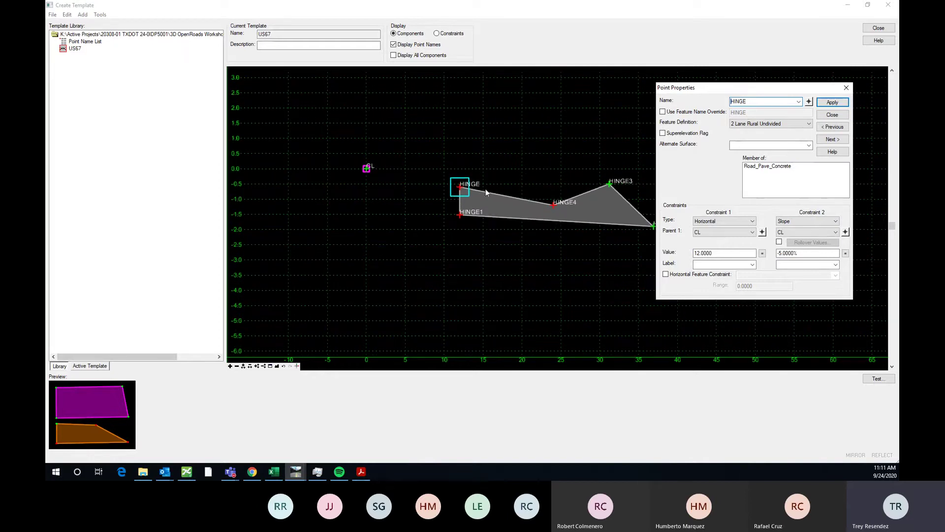
{"action": "middle_click_drag", "start_coordinate": [392, 192], "coordinate": [377, 193]}
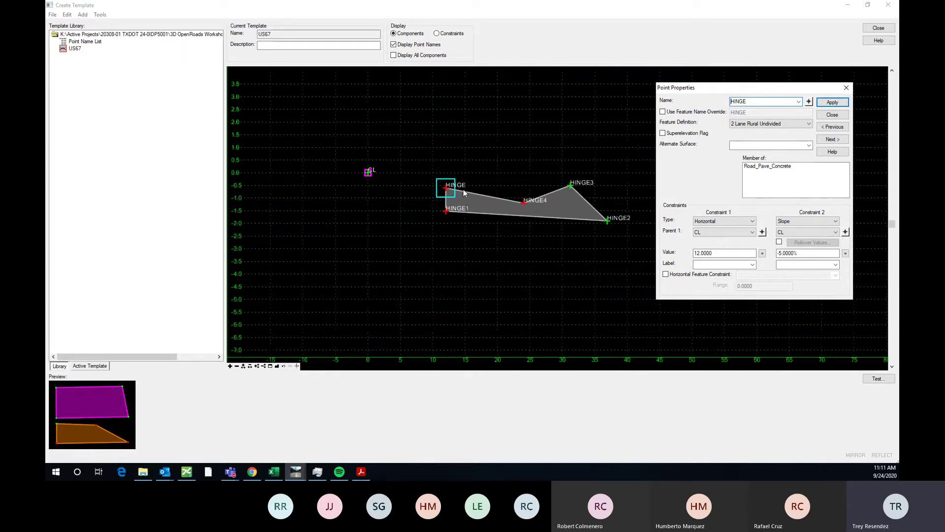
{"action": "middle_click_drag", "start_coordinate": [464, 192], "coordinate": [462, 192]}
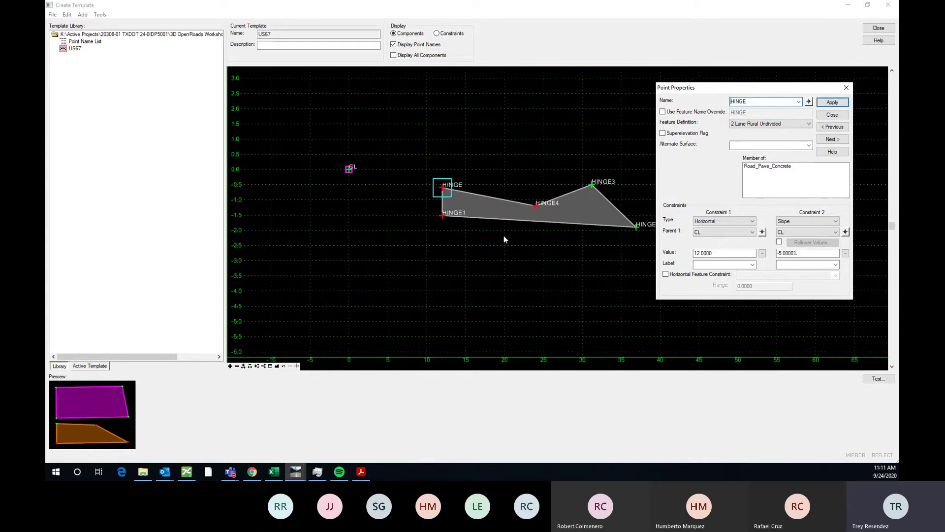
{"action": "left_click", "coordinate": [779, 253]}
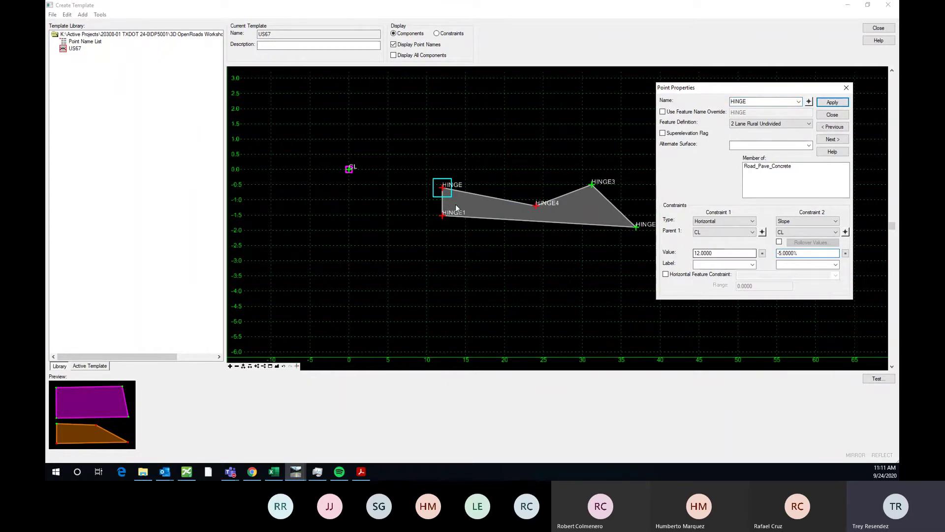
{"action": "scroll", "coordinate": [381, 185], "scroll_direction": "up", "scroll_amount": 1}
{"action": "scroll", "coordinate": [385, 203], "scroll_direction": "down", "scroll_amount": 1}
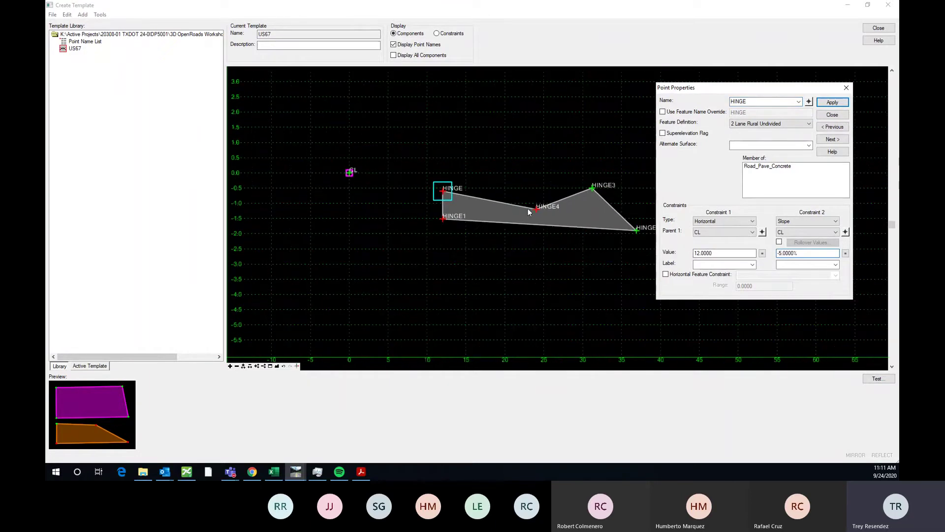
{"action": "type", "text": "2"}
{"action": "key", "text": "Return"}
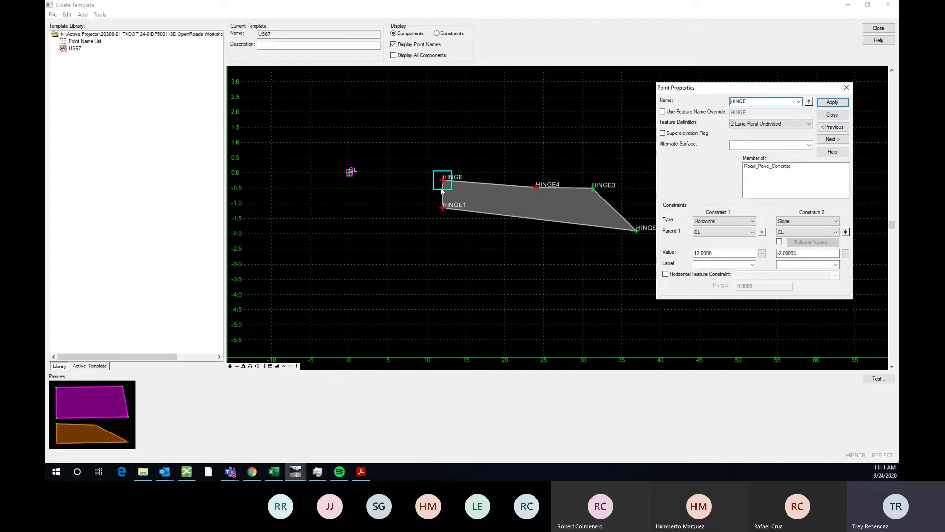
- Set HINGE's slope constraint to -4% to test how HINGE4 follows it
{"action": "scroll", "coordinate": [443, 192], "scroll_direction": "up", "scroll_amount": 1}
{"action": "scroll", "coordinate": [397, 171], "scroll_direction": "down", "scroll_amount": 1}
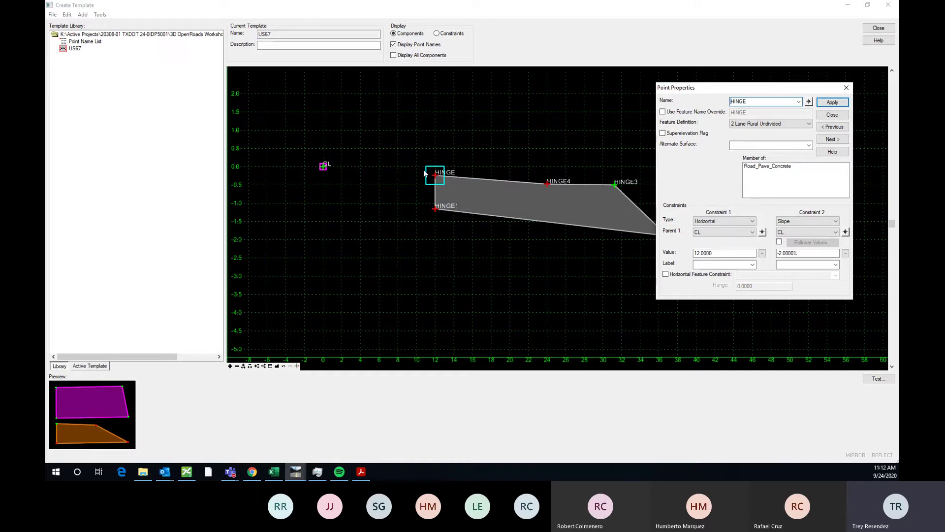
{"action": "left_click", "coordinate": [781, 253]}
{"action": "key", "text": "Return"}
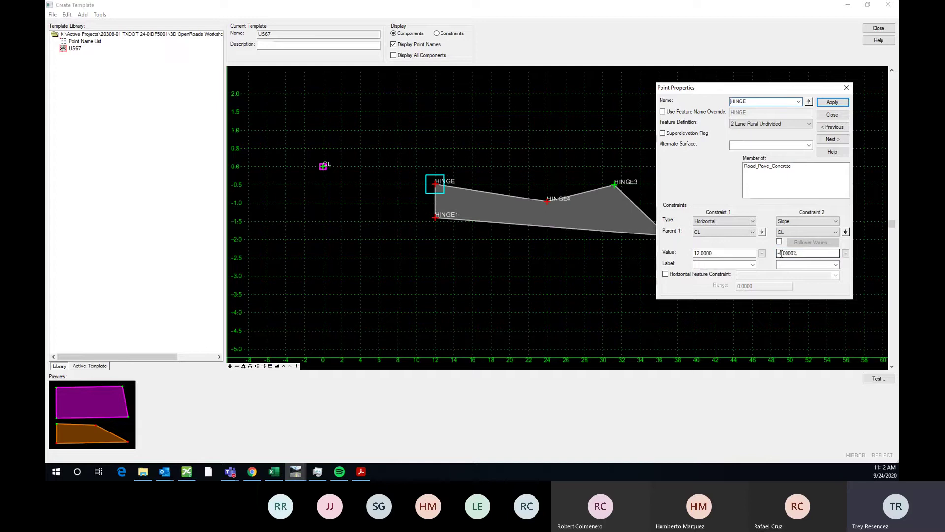
- Return HINGE's slope constraint to -2% and close its point properties
{"action": "left_click", "coordinate": [781, 254]}
{"action": "key", "text": "BackSpace"}
{"action": "type", "text": "2"}
{"action": "key", "text": "Return"}
{"action": "left_click", "coordinate": [818, 115]}
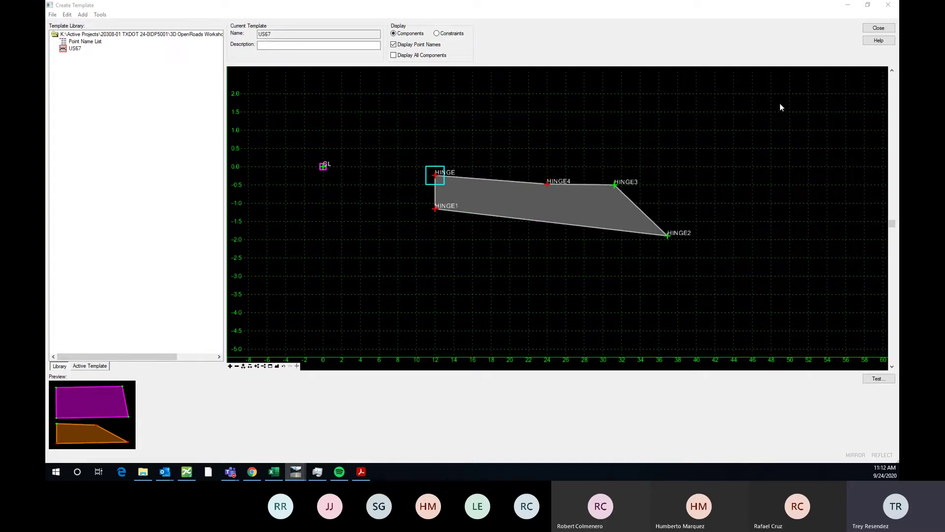
- Review the feature definitions and constraints of points HINGE4 and HINGE3 along the pavement's top edge
{"action": "left_click", "coordinate": [548, 183]}
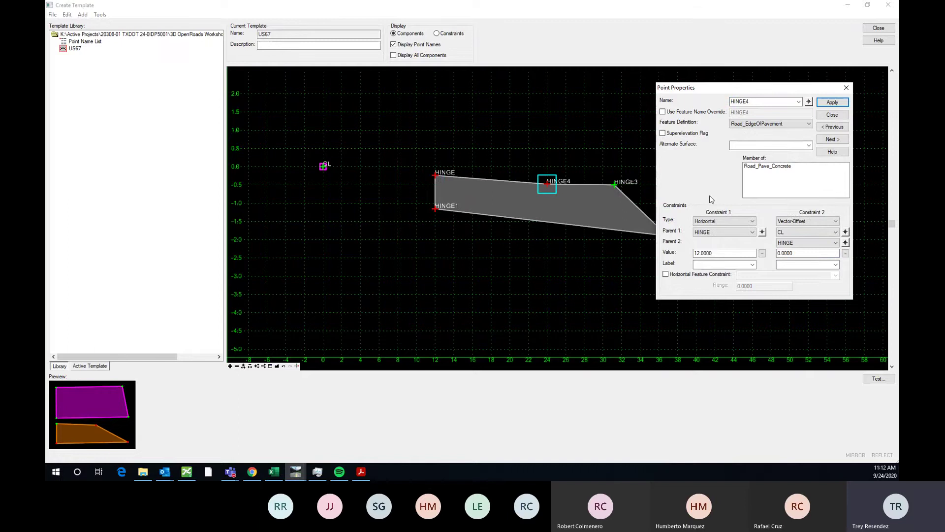
{"action": "scroll", "coordinate": [433, 185], "scroll_direction": "down", "scroll_amount": 1}
{"action": "scroll", "coordinate": [434, 183], "scroll_direction": "down", "scroll_amount": 1}
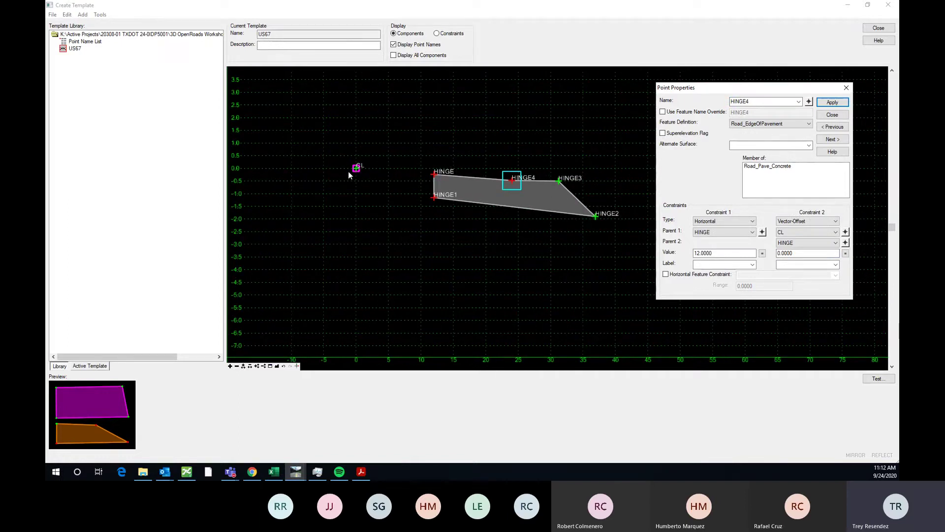
{"action": "scroll", "coordinate": [405, 167], "scroll_direction": "up", "scroll_amount": 2}
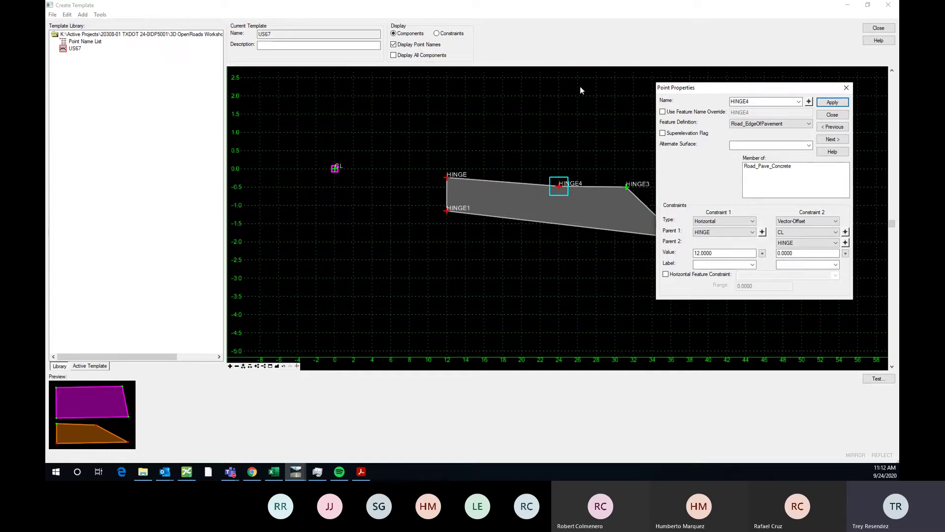
{"action": "left_click", "coordinate": [809, 101]}
{"action": "left_click", "coordinate": [628, 190]}
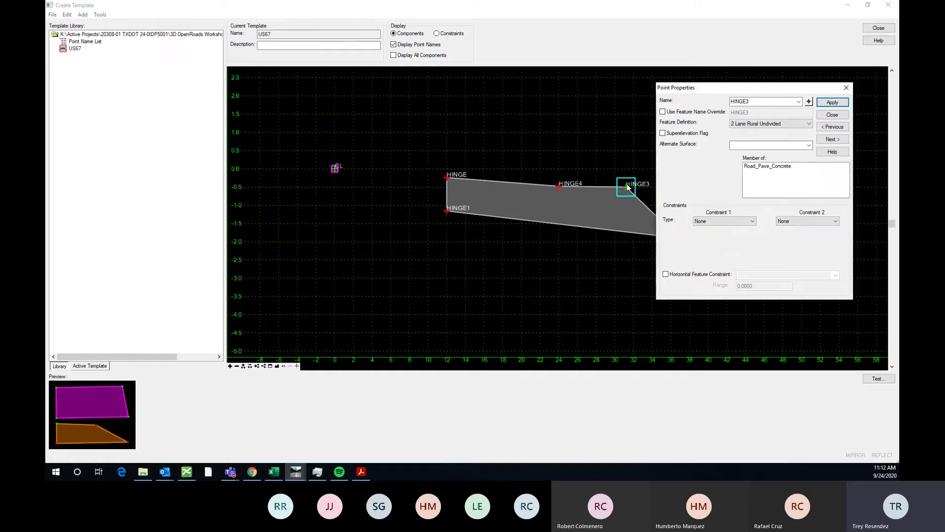
{"action": "left_click", "coordinate": [811, 104]}
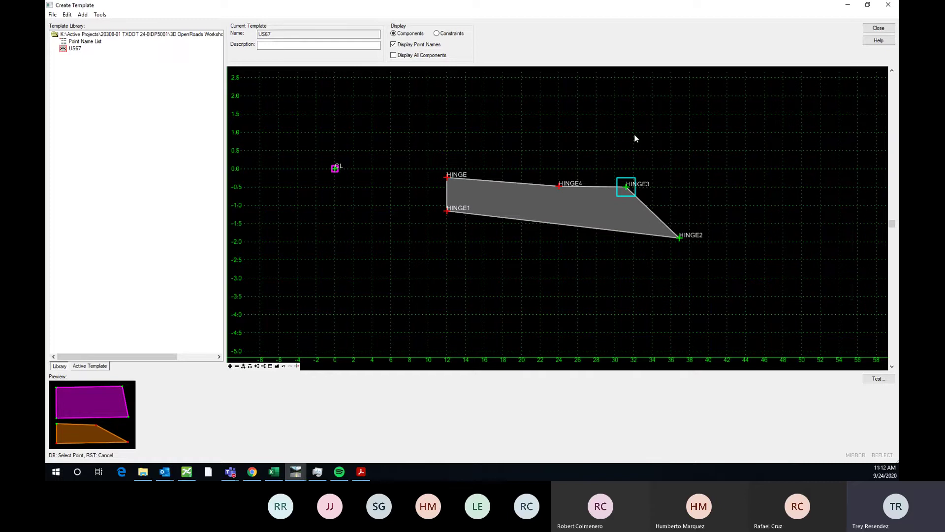
{"action": "left_click", "coordinate": [559, 188]}
- Assign the Road_EdgeOfPavement feature definition to point HINGE and rename it EOP1
{"action": "left_click", "coordinate": [810, 103]}
{"action": "left_click", "coordinate": [447, 176]}
{"action": "left_click", "coordinate": [809, 123]}
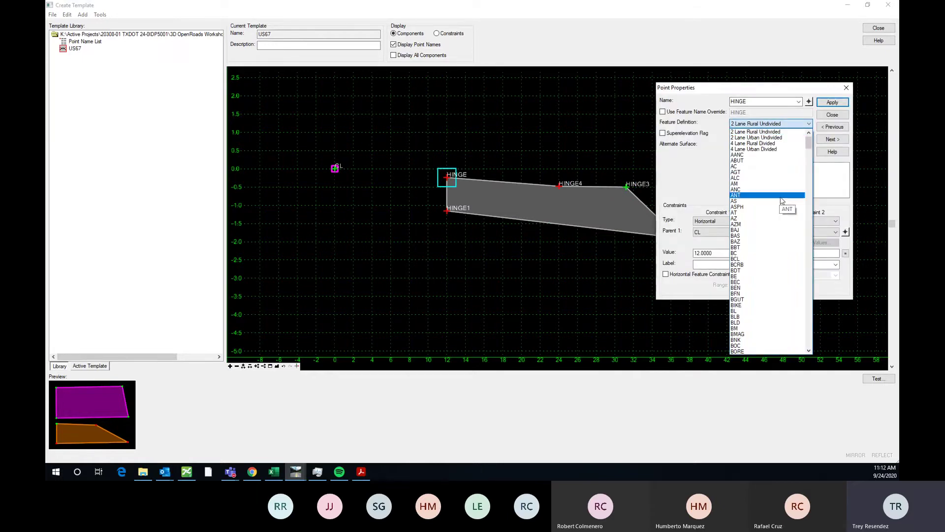
{"action": "left_click_drag", "start_coordinate": [809, 146], "coordinate": [806, 267]}
{"action": "left_click", "coordinate": [781, 205]}
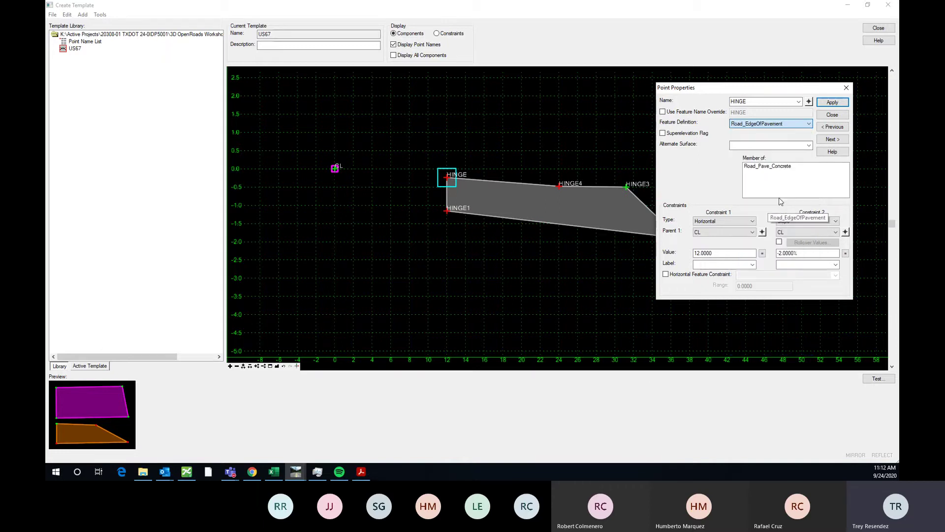
{"action": "left_click", "coordinate": [786, 101]}
{"action": "type", "text": "EOP1"}
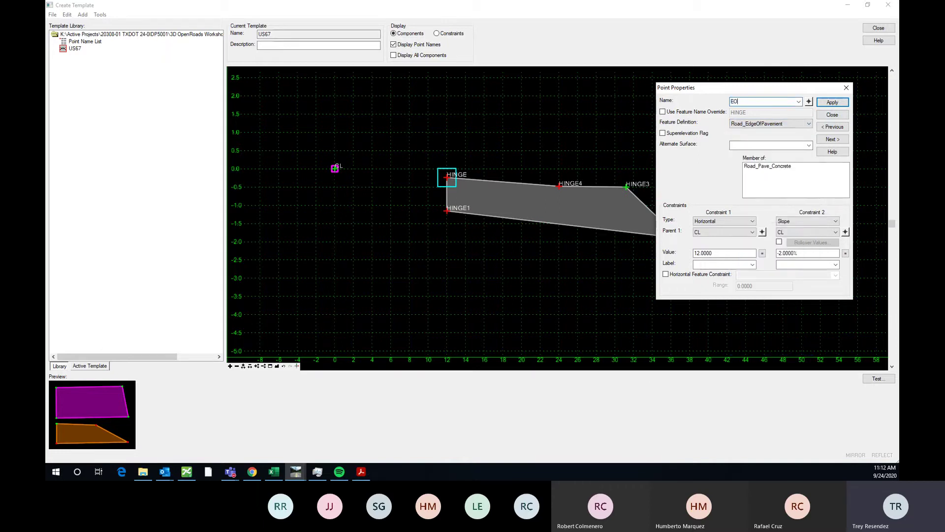
{"action": "left_click", "coordinate": [830, 103]}
- Rename point HINGE4 as EOP2
{"action": "left_click_drag", "start_coordinate": [782, 90], "coordinate": [808, 88]}
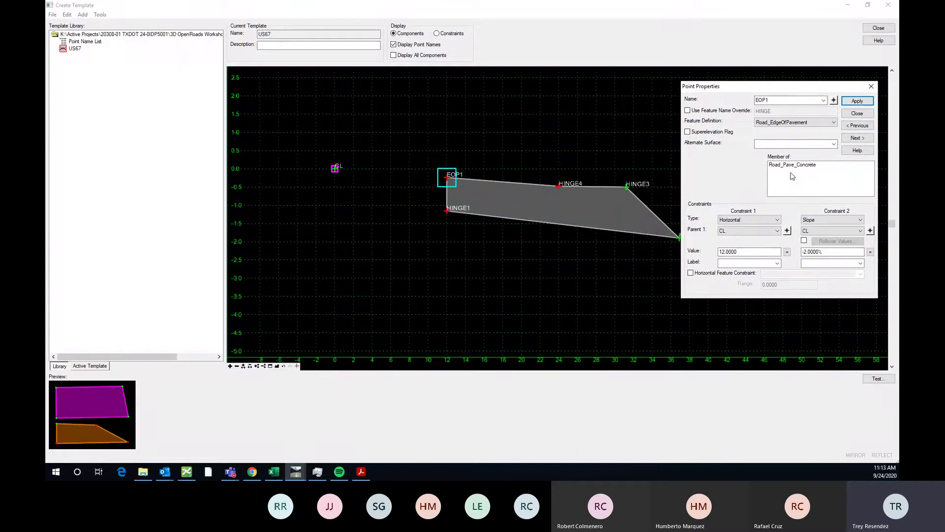
{"action": "left_click", "coordinate": [833, 100]}
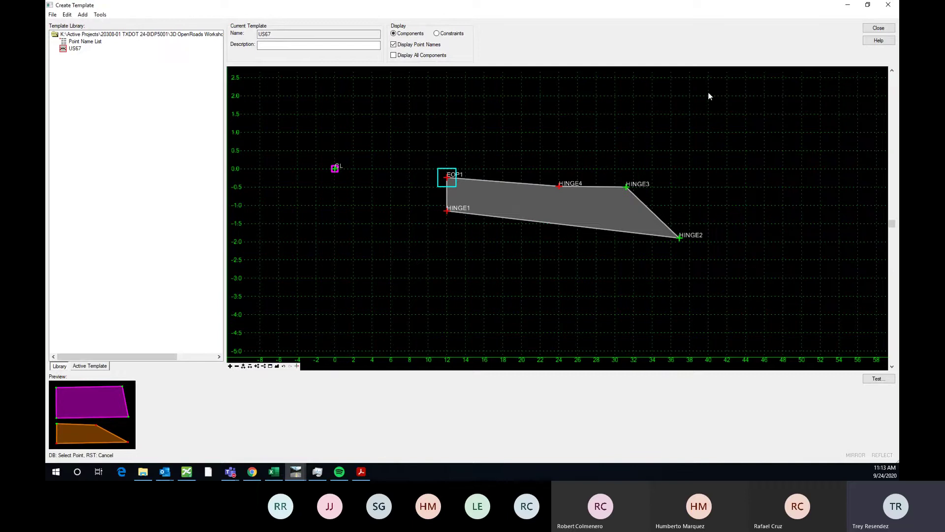
{"action": "left_click", "coordinate": [560, 188]}
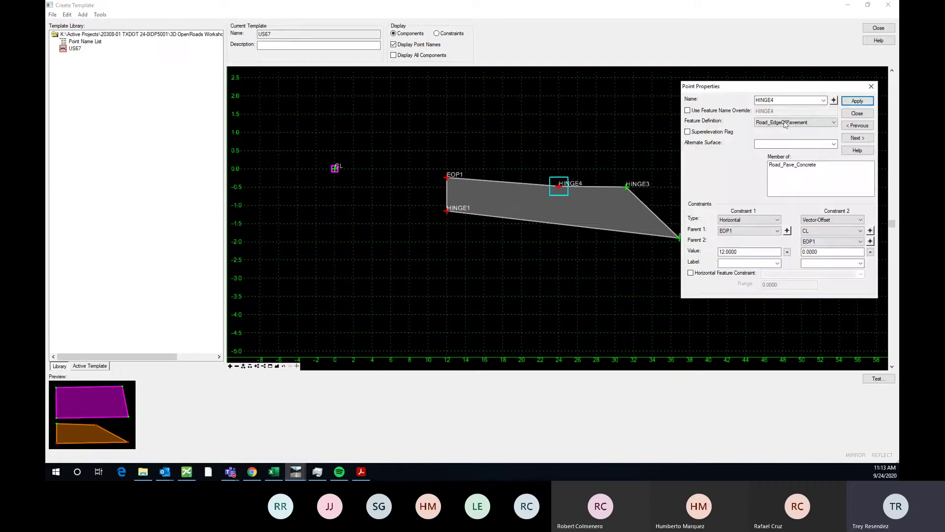
{"action": "type", "text": "EOP2"}
{"action": "left_click", "coordinate": [843, 102]}
- Assign the Road_Shoulder feature definition to point HINGE3 and rename it SHLDR
{"action": "left_click", "coordinate": [834, 101]}
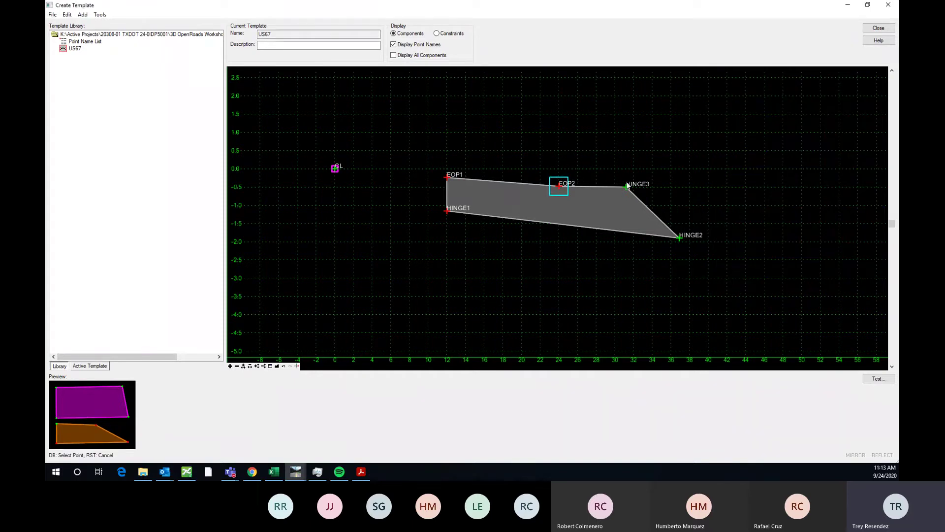
{"action": "left_click", "coordinate": [627, 188]}
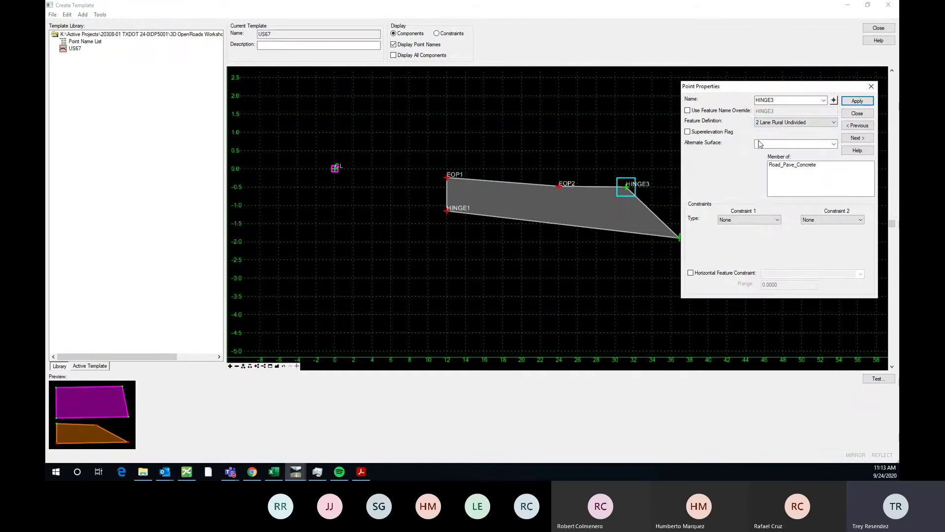
{"action": "left_click", "coordinate": [796, 123]}
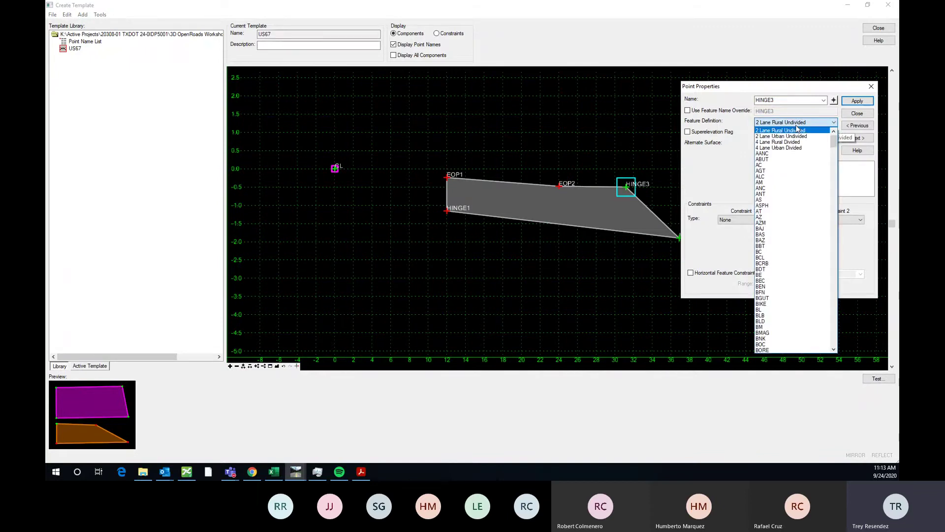
{"action": "left_click_drag", "start_coordinate": [834, 142], "coordinate": [828, 254]}
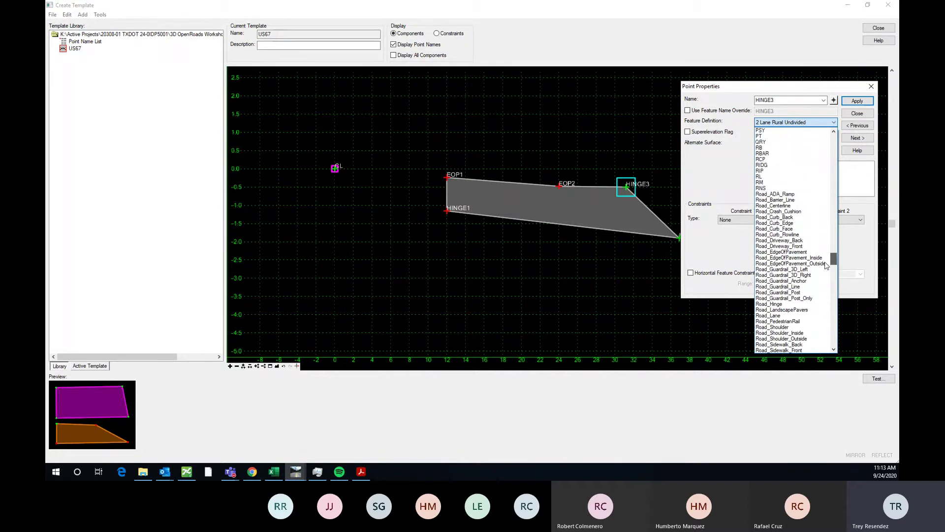
{"action": "scroll", "coordinate": [798, 253], "scroll_direction": "down", "scroll_amount": 1}
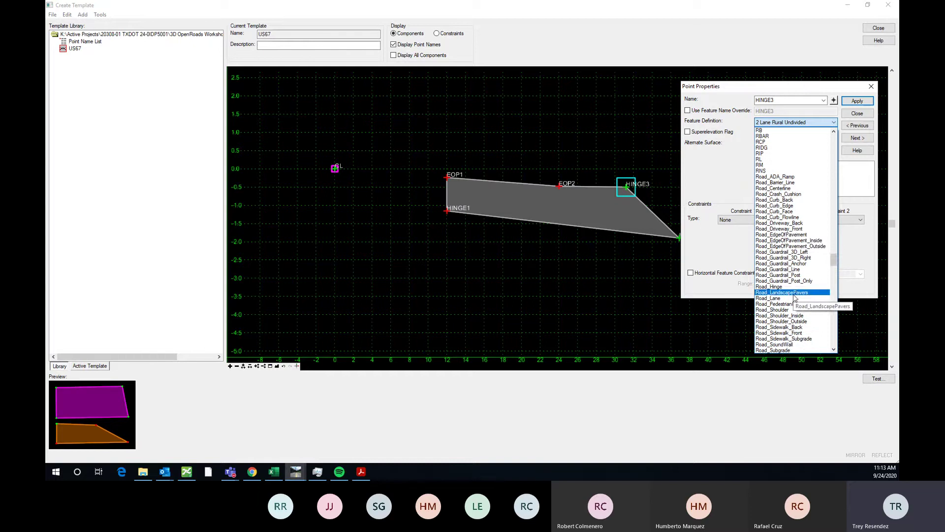
{"action": "left_click", "coordinate": [774, 309]}
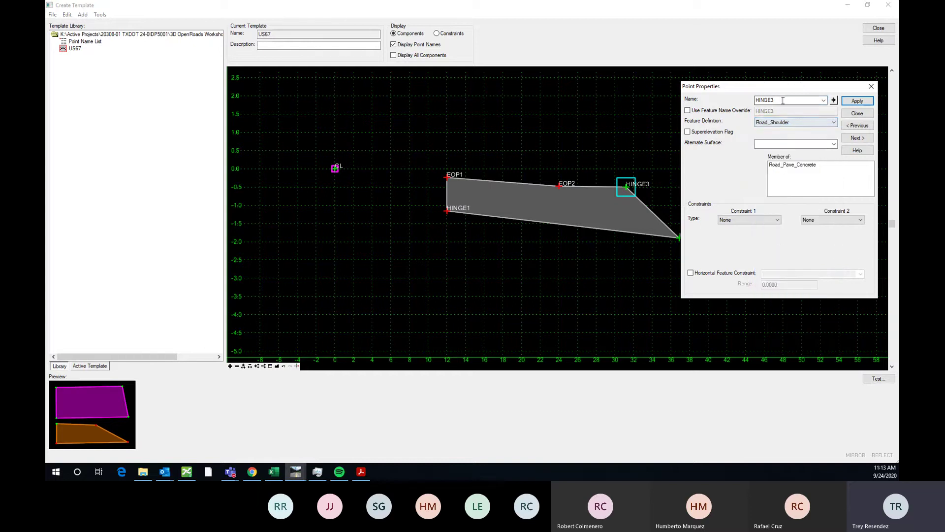
{"action": "double_click", "coordinate": [763, 100]}
{"action": "type", "text": "SHDL"}
- Constrain SHLDR horizontally to parent point EOP2 with a value of 6
{"action": "left_click", "coordinate": [746, 219]}
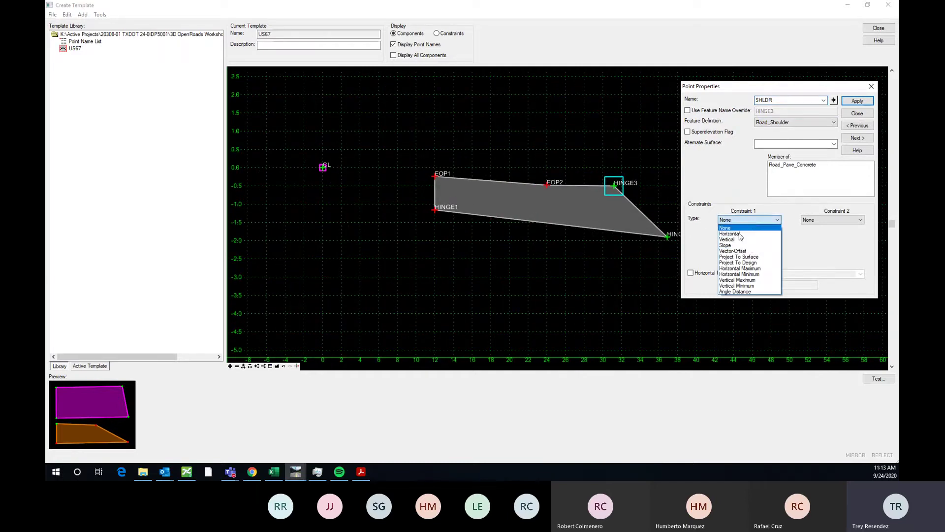
{"action": "left_click", "coordinate": [743, 235]}
{"action": "left_click", "coordinate": [787, 232]}
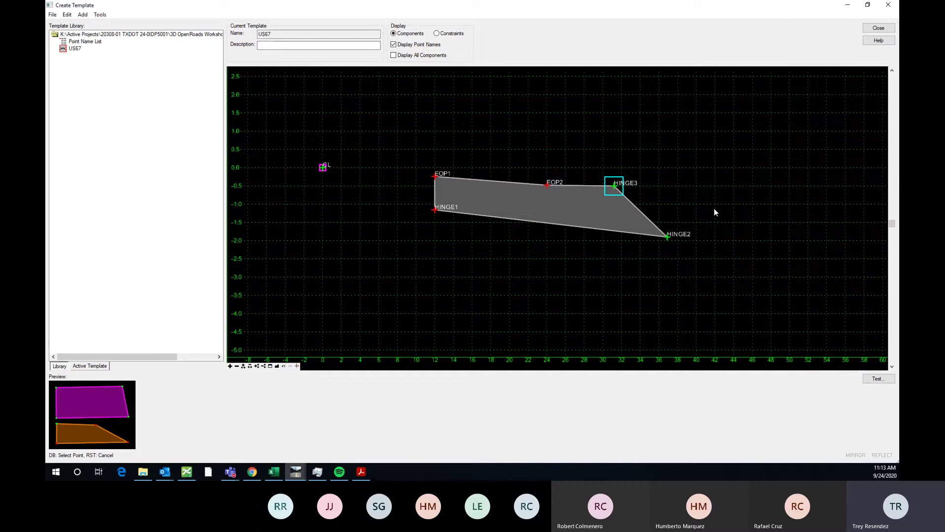
{"action": "left_click", "coordinate": [548, 186]}
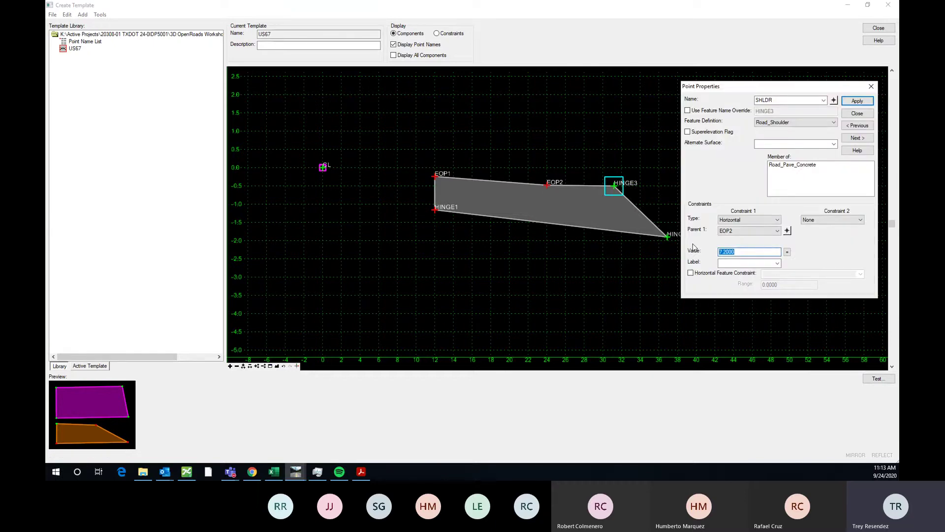
{"action": "type", "text": "6"}
{"action": "left_click", "coordinate": [858, 101]}
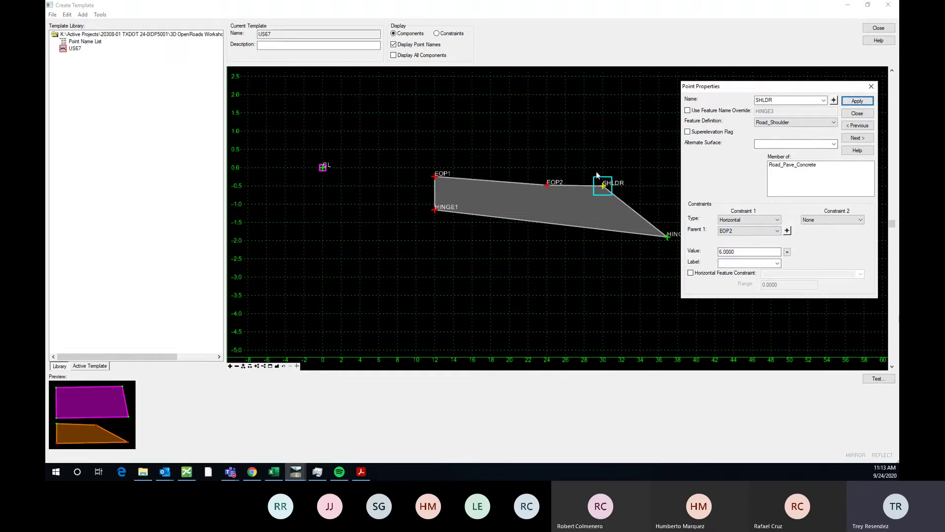
- Add a Vector-Offset constraint to SHLDR with parent points CL and EOP1 and an offset value of 0
{"action": "scroll", "coordinate": [598, 179], "scroll_direction": "up", "scroll_amount": 2}
{"action": "scroll", "coordinate": [580, 237], "scroll_direction": "down", "scroll_amount": 3}
{"action": "scroll", "coordinate": [473, 204], "scroll_direction": "up", "scroll_amount": 1}
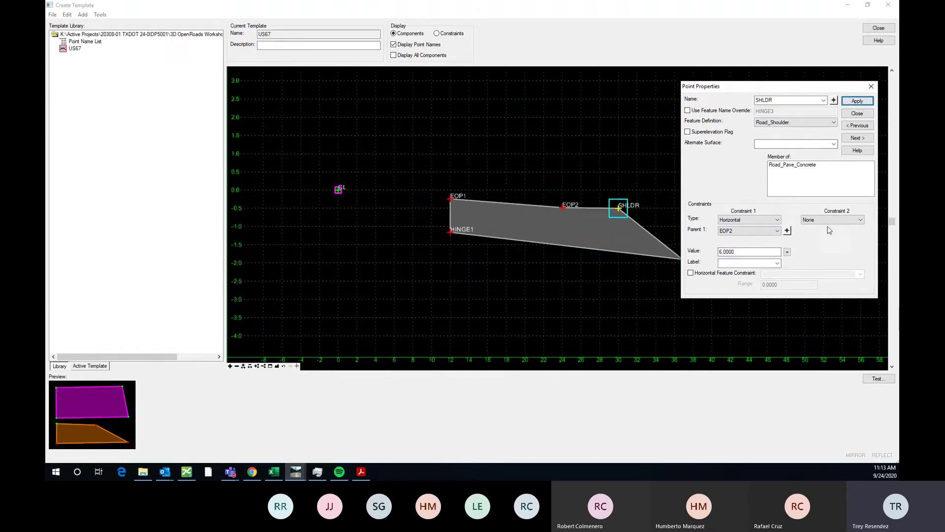
{"action": "left_click", "coordinate": [837, 220]}
{"action": "left_click", "coordinate": [830, 252]}
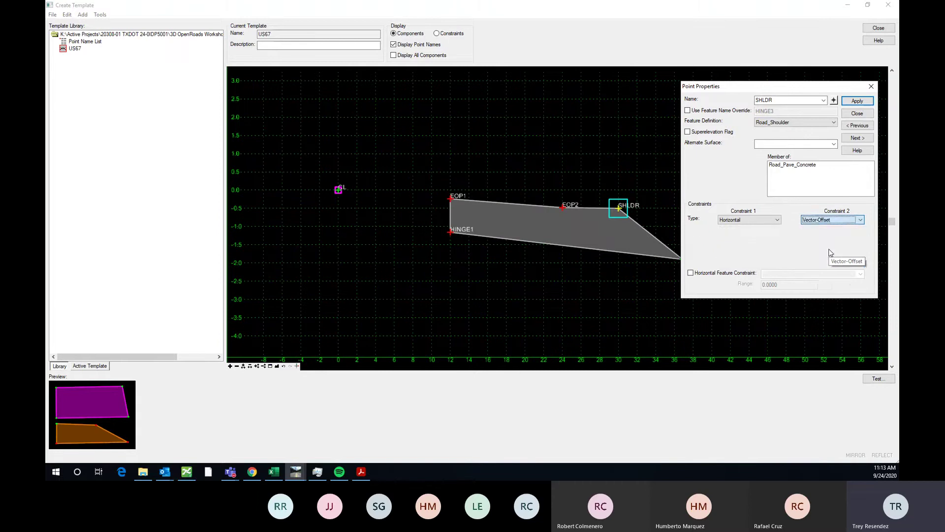
{"action": "left_click", "coordinate": [870, 230]}
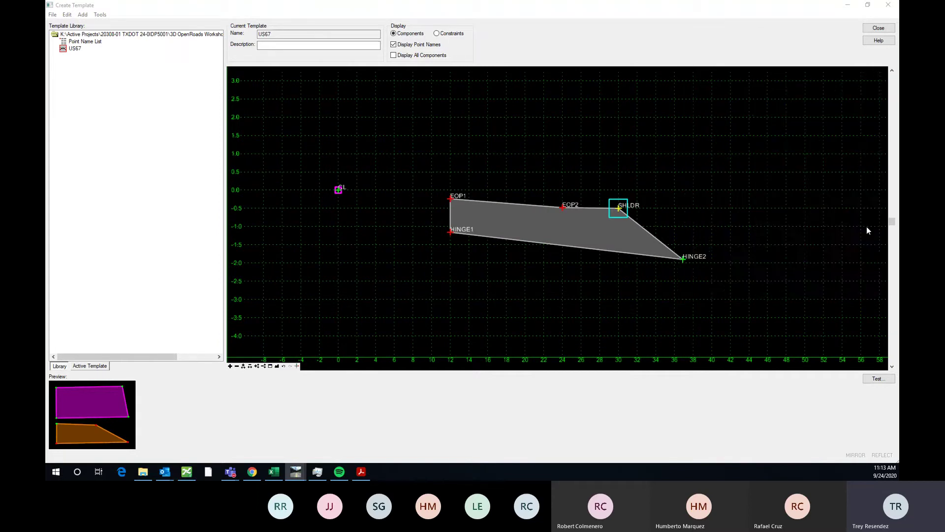
{"action": "left_click", "coordinate": [338, 190]}
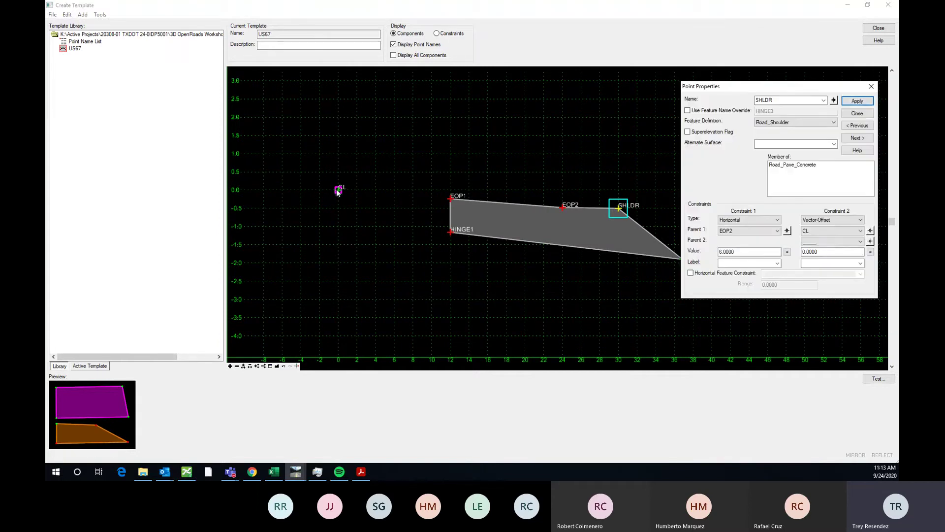
{"action": "left_click", "coordinate": [870, 241]}
{"action": "left_click", "coordinate": [451, 199]}
{"action": "left_click_drag", "start_coordinate": [830, 252], "coordinate": [742, 239]}
{"action": "type", "text": "0"}
{"action": "key", "text": "Return"}
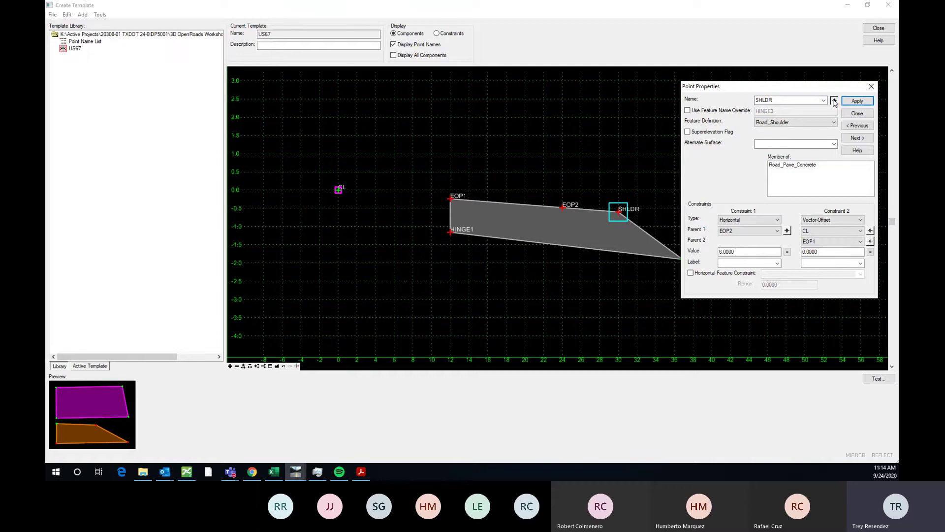
{"action": "left_click", "coordinate": [871, 88]}
- Test the linked points by changing EOP1's slope constraint to -5% and restoring it to -2%
{"action": "double_click", "coordinate": [454, 201]}
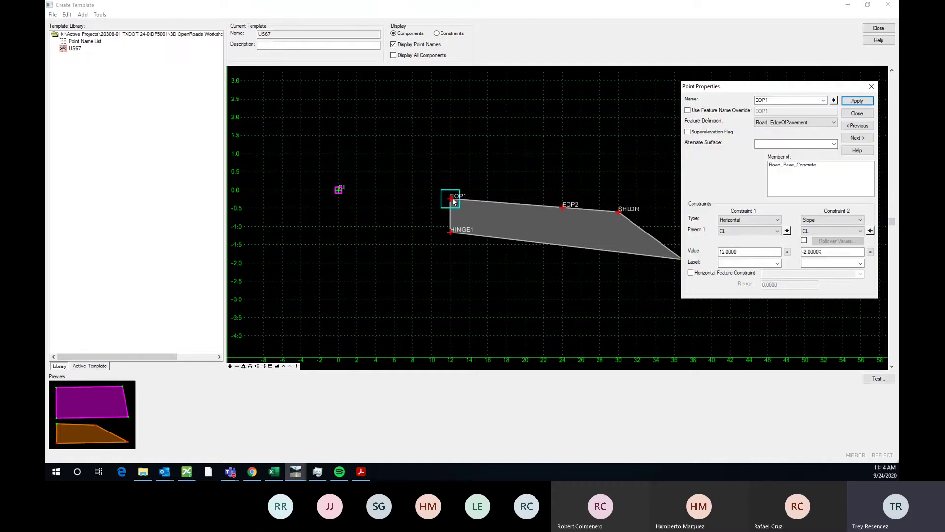
{"action": "left_click", "coordinate": [825, 252]}
{"action": "type", "text": "5"}
{"action": "key", "text": "Return"}
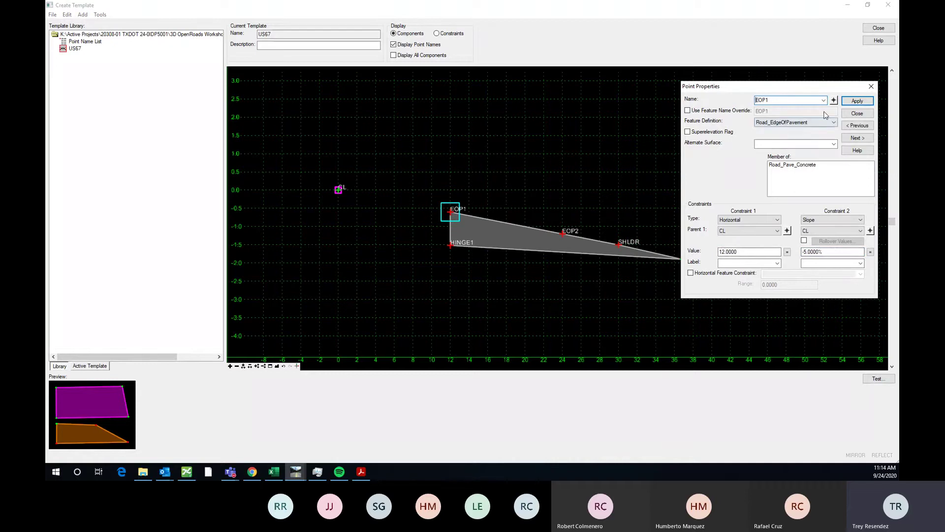
{"action": "left_click", "coordinate": [804, 252]}
{"action": "type", "text": "2"}
{"action": "key", "text": "Return"}
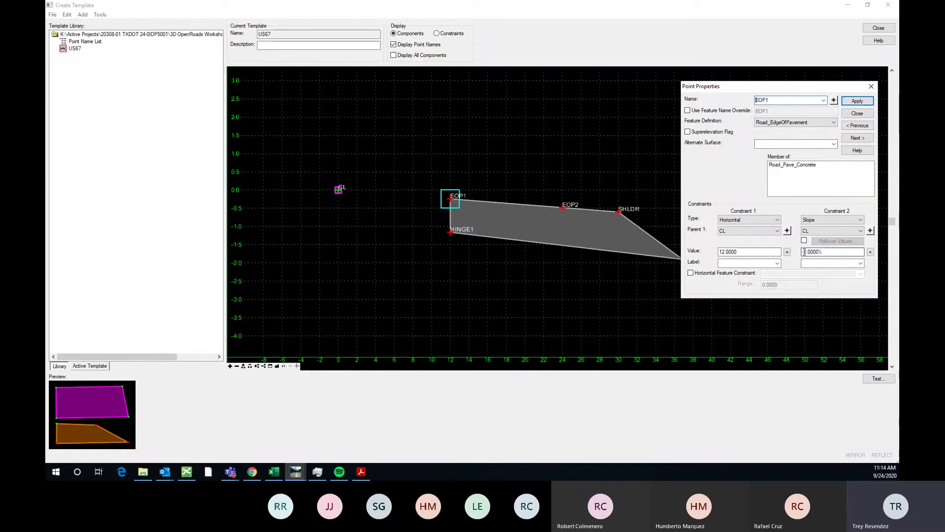
{"action": "left_click", "coordinate": [872, 87]}
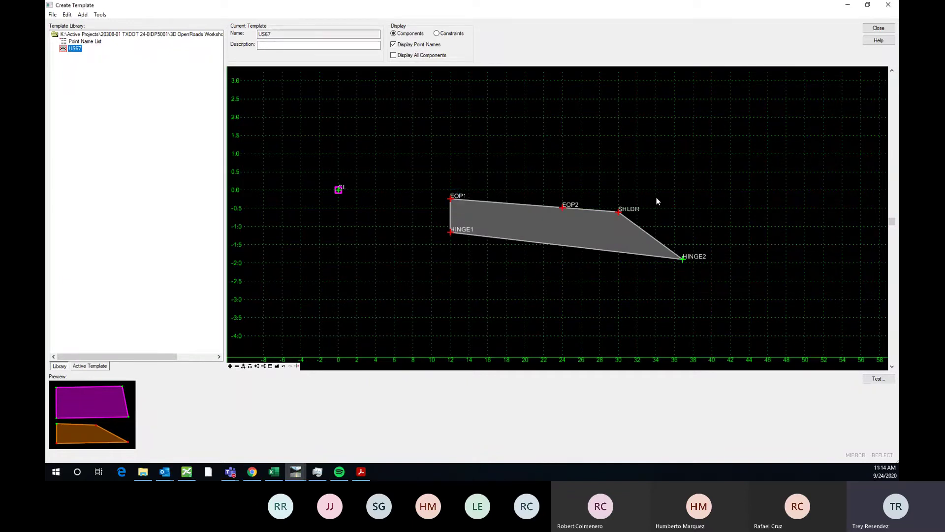
- Switch to the US67_Presidio_TYP PDF in Adobe Acrobat Reader and check the taper width and slope in the proposed typical section
{"action": "scroll", "coordinate": [529, 216], "scroll_direction": "down", "scroll_amount": 2}
{"action": "scroll", "coordinate": [528, 222], "scroll_direction": "up", "scroll_amount": 2}
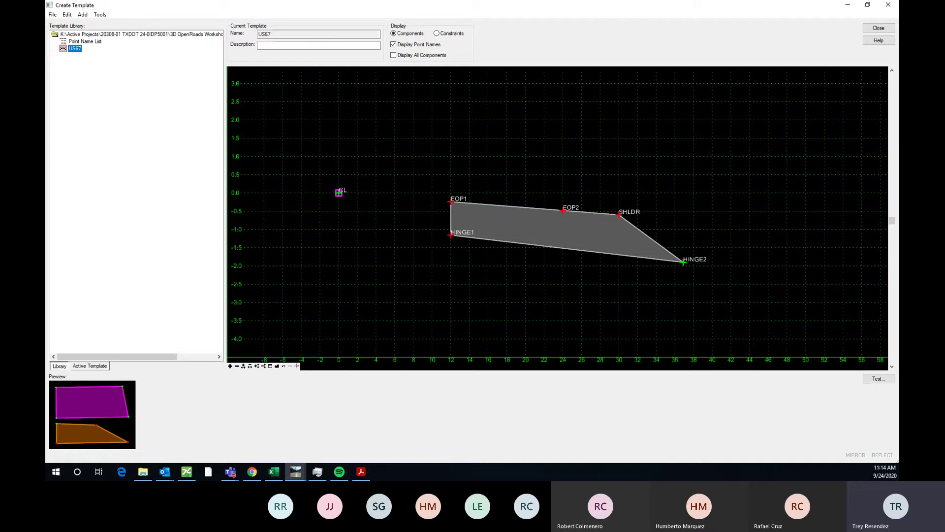
{"action": "left_click", "coordinate": [361, 472]}
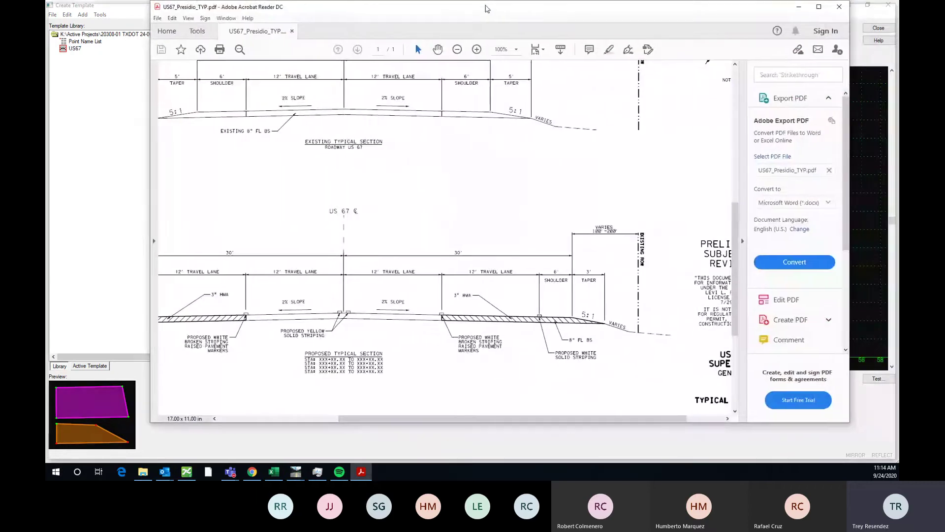
{"action": "double_click", "coordinate": [487, 8]}
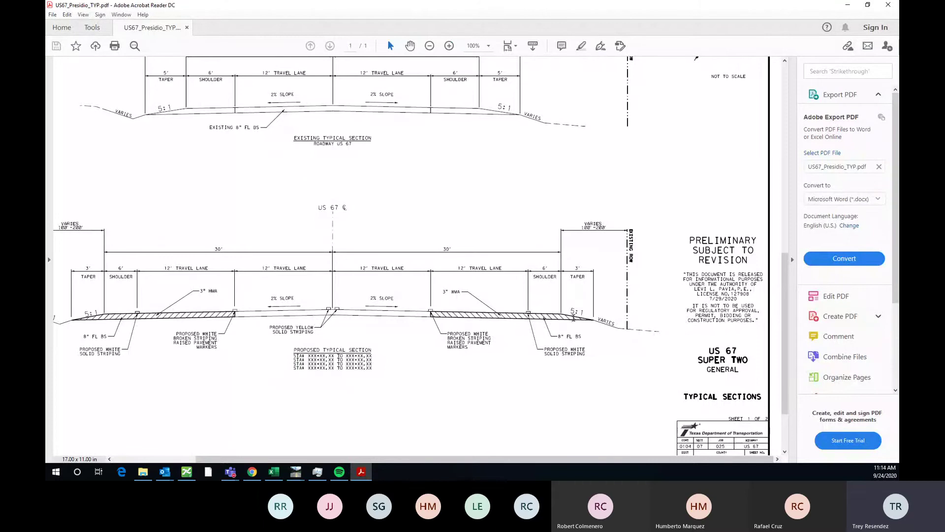
{"action": "double_click", "coordinate": [636, 10]}
{"action": "left_click_drag", "start_coordinate": [638, 24], "coordinate": [899, 21]}
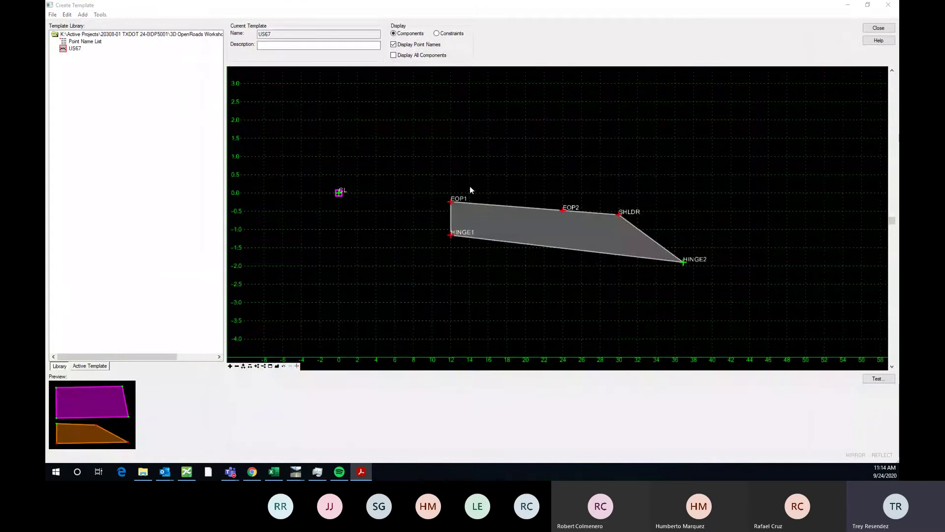
- Back in the template editor, constrain HINGE2 horizontally to parent point SHLDR with a value of 3
{"action": "middle_click_drag", "start_coordinate": [470, 185], "coordinate": [432, 176]}
{"action": "left_click", "coordinate": [646, 252]}
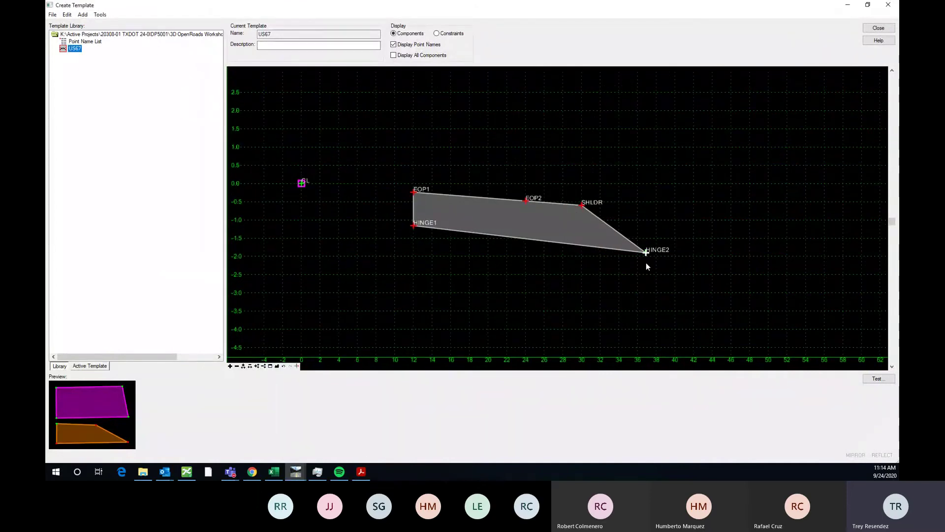
{"action": "double_click", "coordinate": [645, 253]}
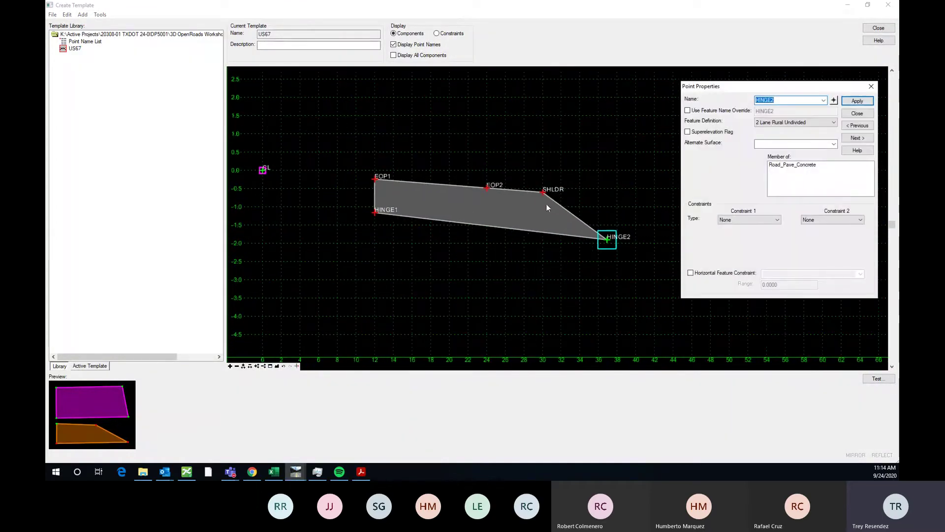
{"action": "left_click", "coordinate": [751, 220]}
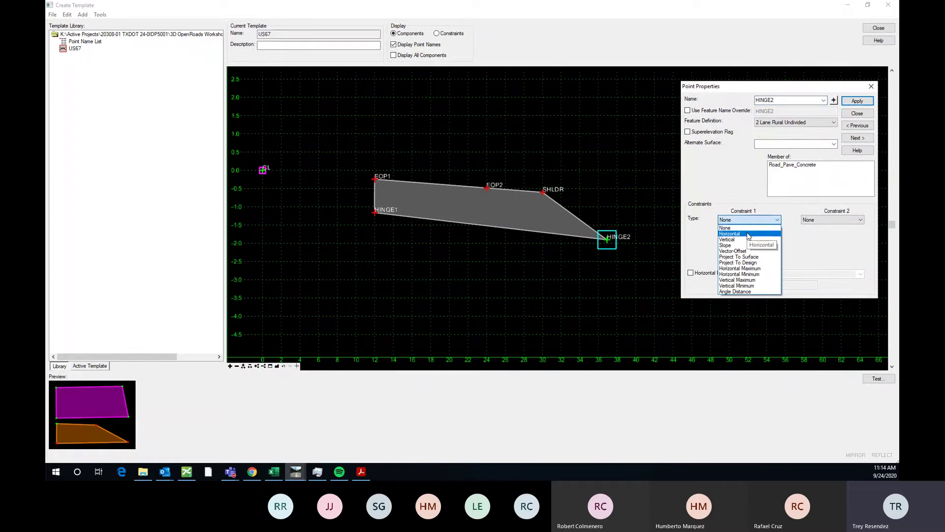
{"action": "left_click", "coordinate": [749, 234]}
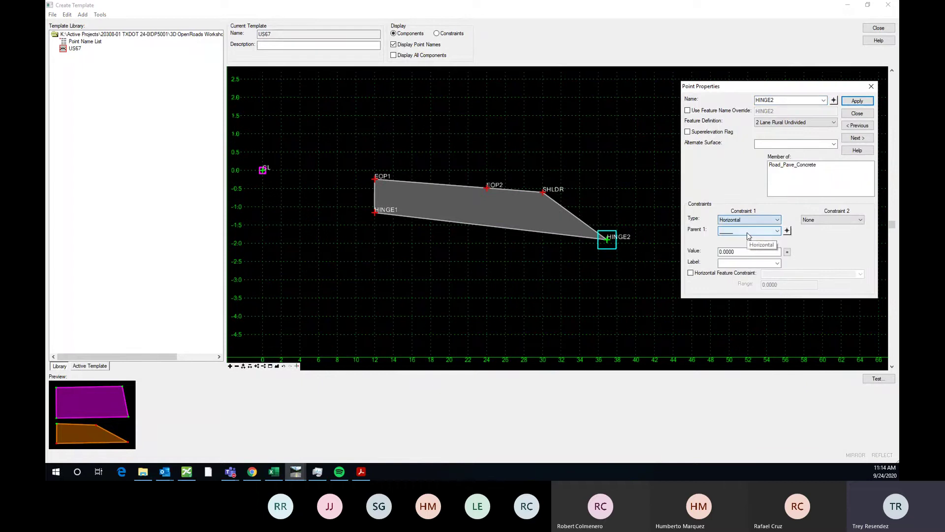
{"action": "left_click", "coordinate": [788, 230]}
{"action": "left_click", "coordinate": [543, 194]}
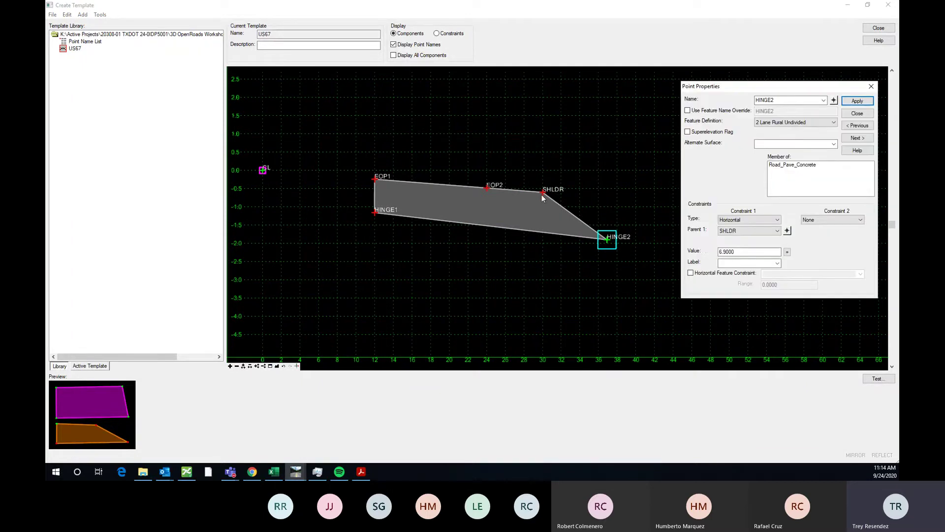
{"action": "double_click", "coordinate": [729, 252]}
{"action": "type", "text": "3"}
{"action": "key", "text": "Return"}
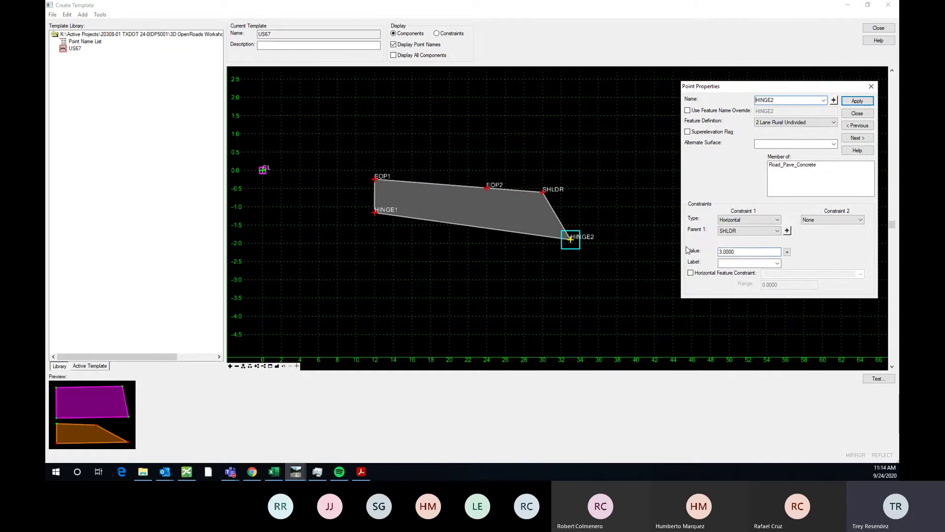
- Add a Slope constraint to HINGE2 with parent point SHLDR and a value of -2000%
{"action": "left_click", "coordinate": [832, 220]}
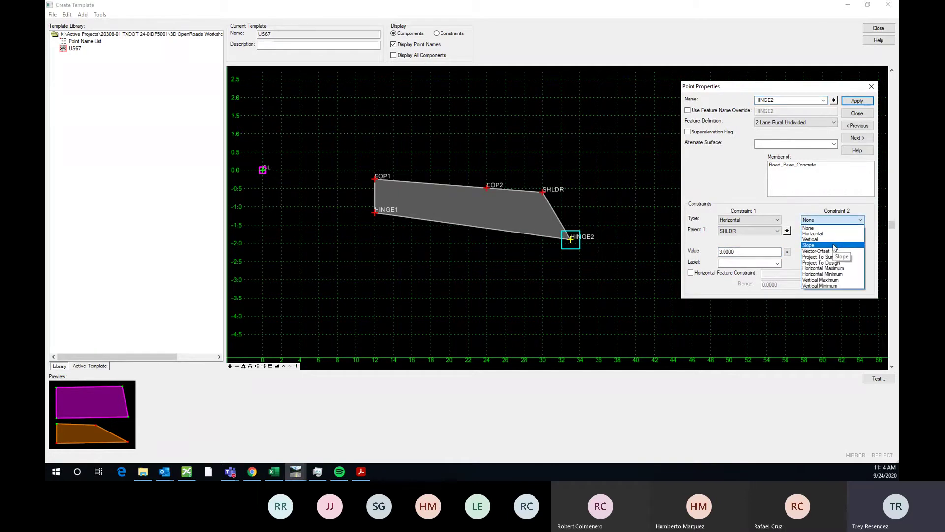
{"action": "left_click", "coordinate": [836, 245]}
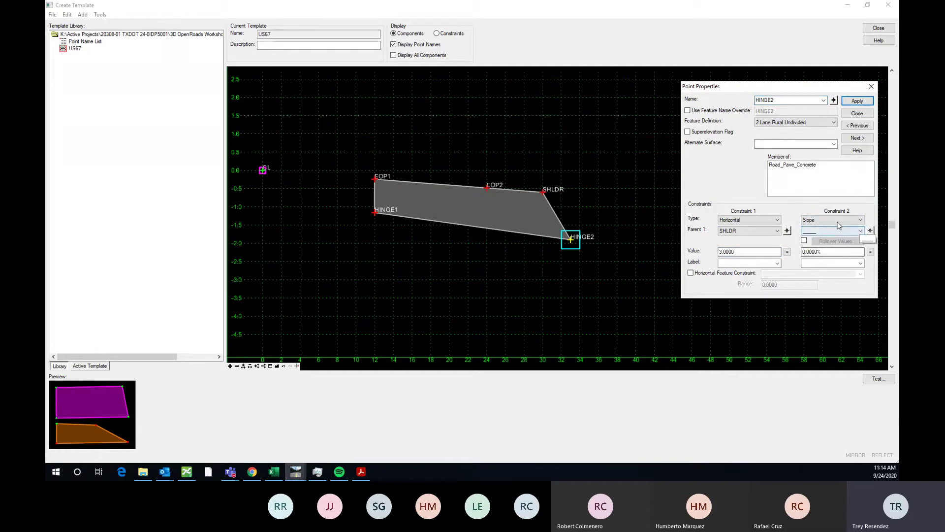
{"action": "left_click", "coordinate": [870, 231]}
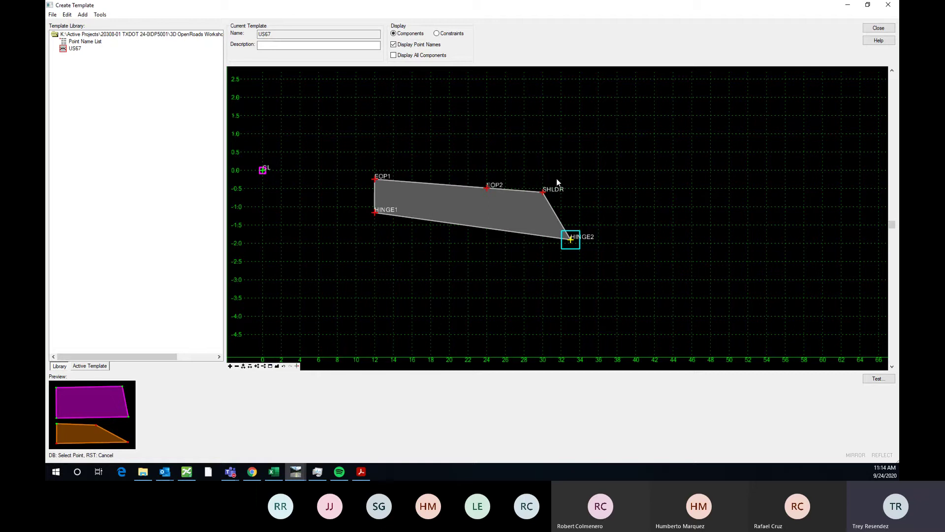
{"action": "left_click", "coordinate": [543, 192]}
{"action": "left_click_drag", "start_coordinate": [836, 252], "coordinate": [803, 252]}
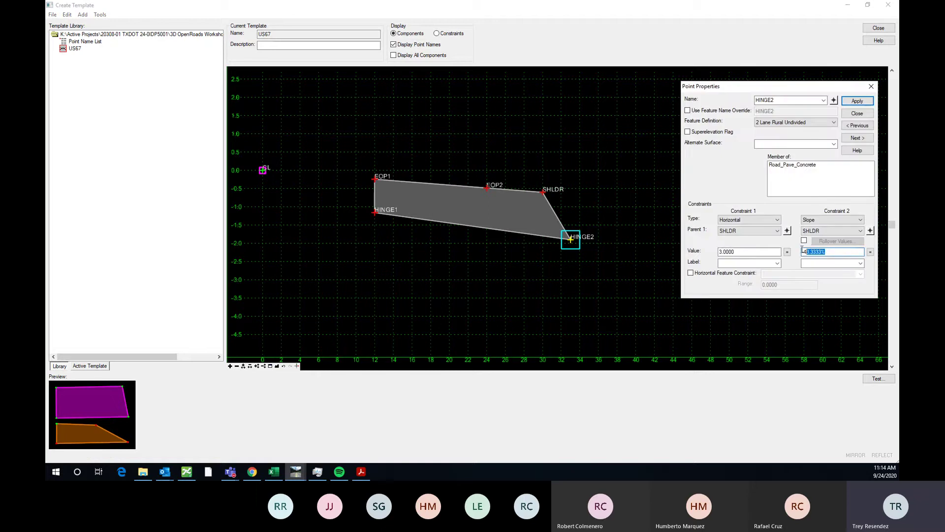
{"action": "type", "text": "-2000"}
{"action": "key", "text": "Return"}
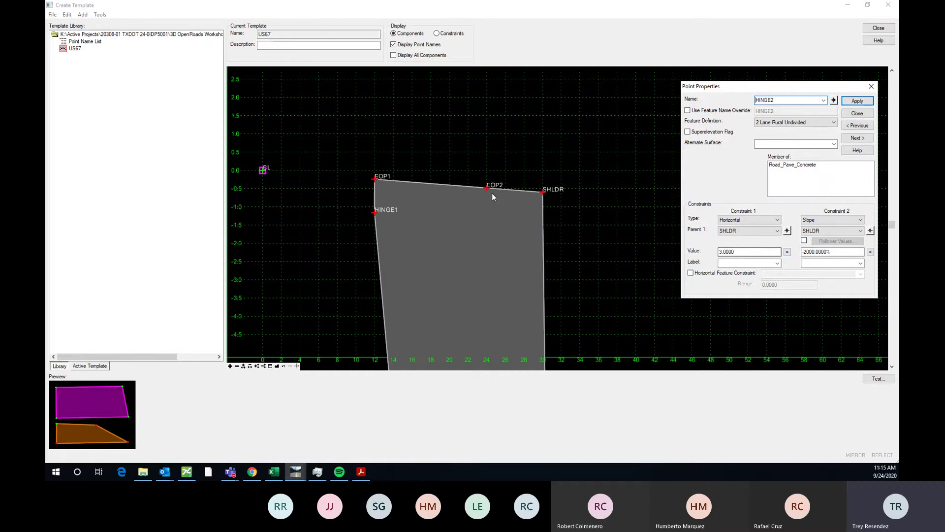
- Set the value of HINGE2's slope constraint to -20% and close its point properties
{"action": "scroll", "coordinate": [485, 173], "scroll_direction": "down", "scroll_amount": 3}
{"action": "scroll", "coordinate": [501, 135], "scroll_direction": "down", "scroll_amount": 4}
{"action": "scroll", "coordinate": [474, 128], "scroll_direction": "up", "scroll_amount": 3}
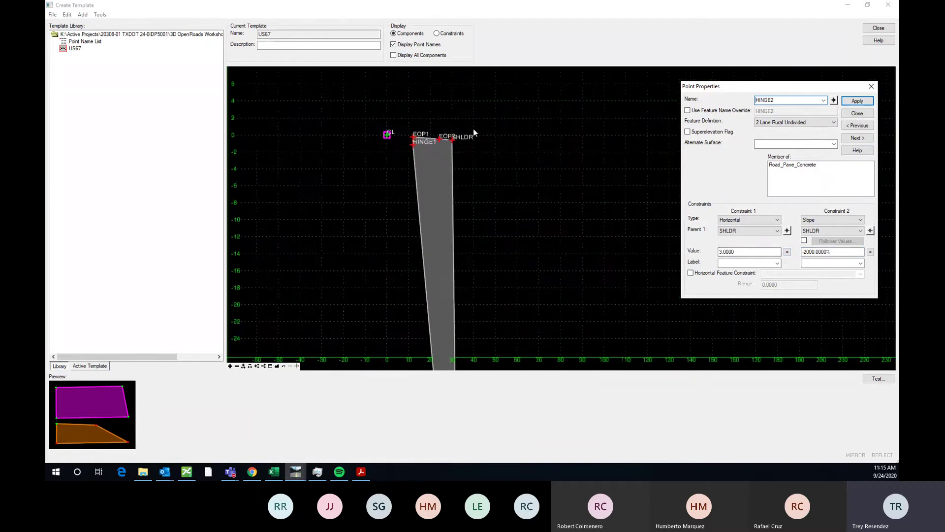
{"action": "scroll", "coordinate": [474, 128], "scroll_direction": "down", "scroll_amount": 4}
{"action": "scroll", "coordinate": [505, 101], "scroll_direction": "up", "scroll_amount": 4}
{"action": "scroll", "coordinate": [488, 121], "scroll_direction": "up", "scroll_amount": 6}
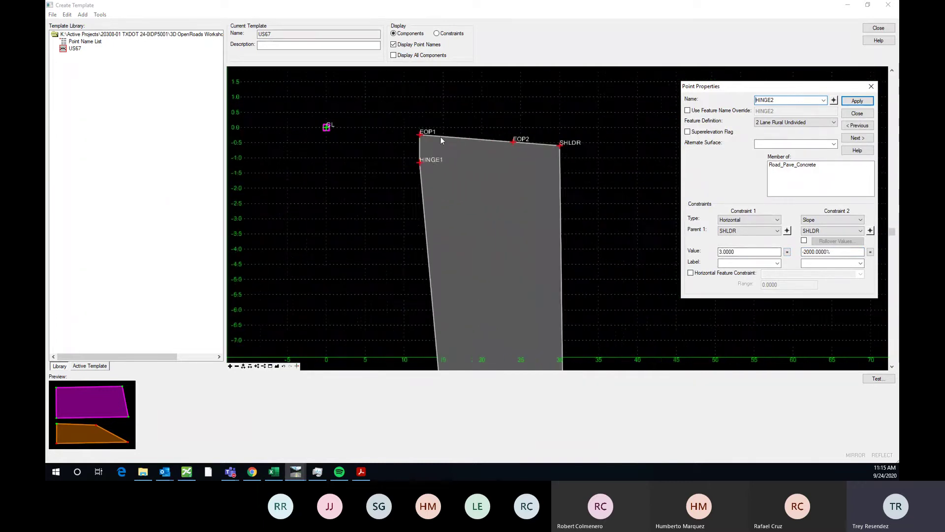
{"action": "left_click", "coordinate": [816, 252]}
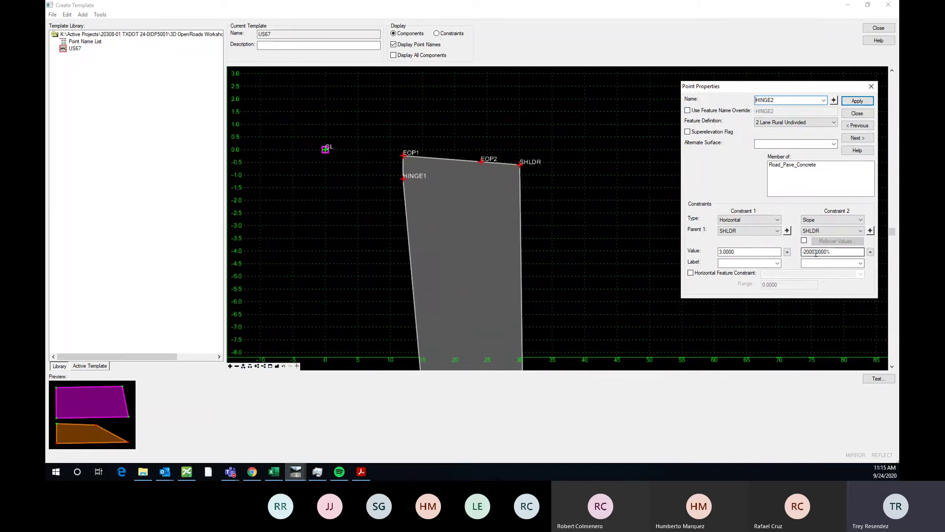
{"action": "double_click", "coordinate": [837, 252]}
{"action": "type", "text": "-2"}
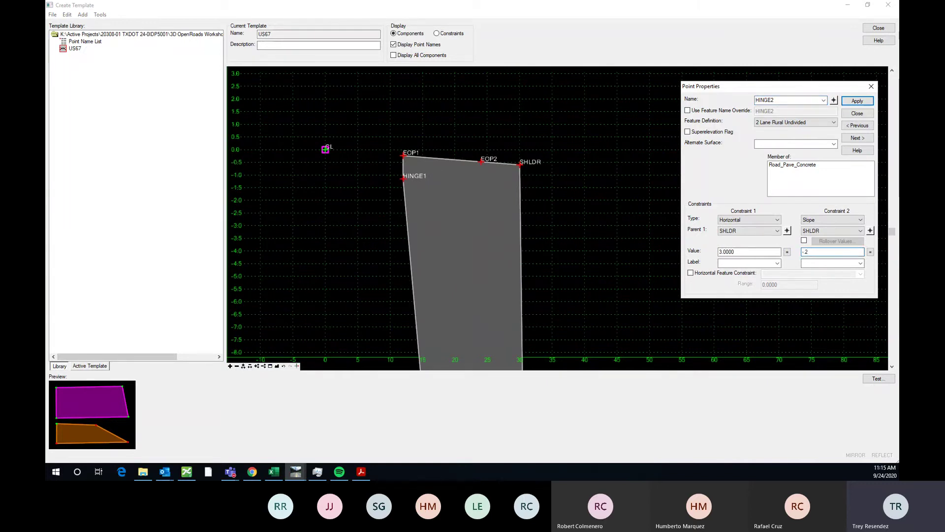
{"action": "key", "text": "Return"}
{"action": "scroll", "coordinate": [515, 167], "scroll_direction": "up", "scroll_amount": 4}
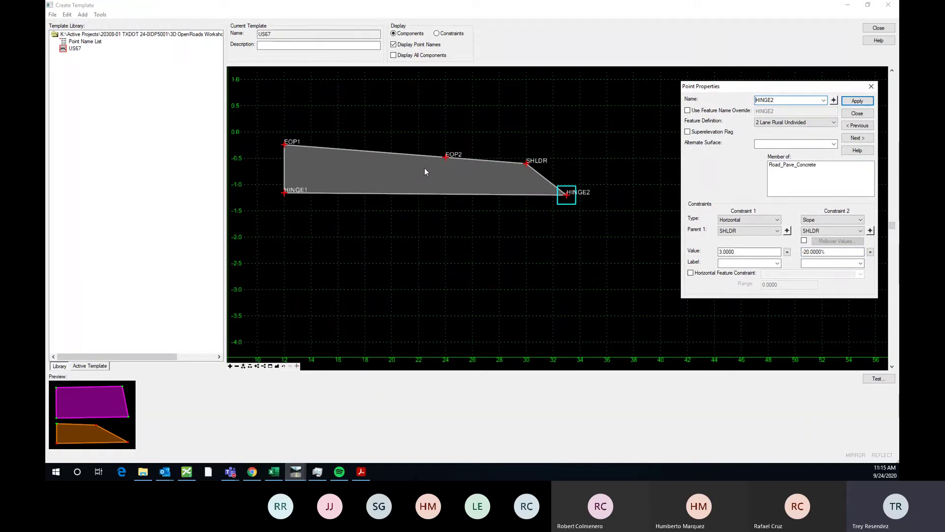
{"action": "scroll", "coordinate": [586, 186], "scroll_direction": "down", "scroll_amount": 3}
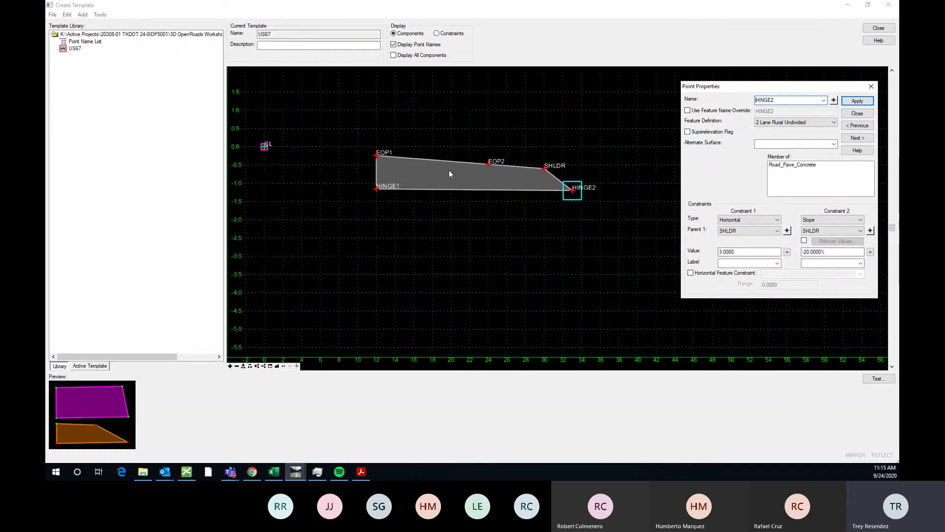
{"action": "scroll", "coordinate": [452, 168], "scroll_direction": "up", "scroll_amount": 3}
{"action": "scroll", "coordinate": [479, 170], "scroll_direction": "up", "scroll_amount": 1}
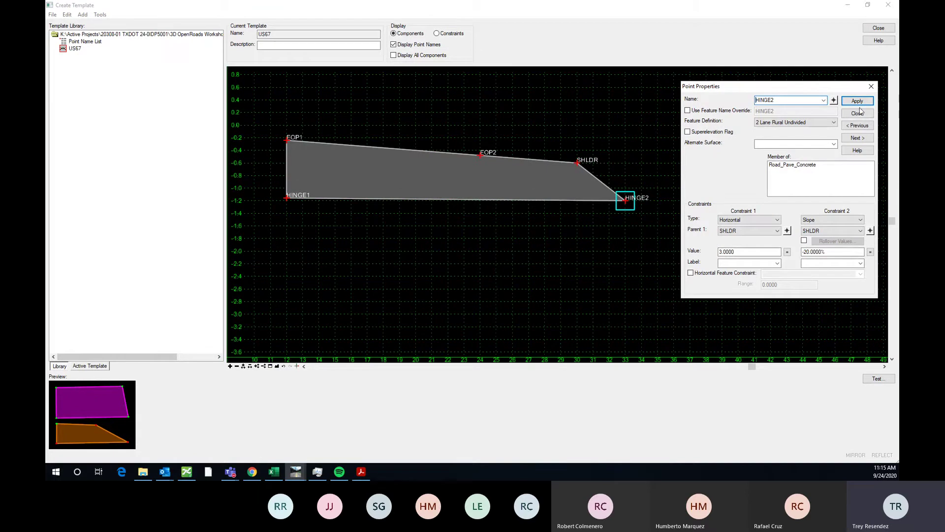
{"action": "left_click", "coordinate": [871, 87]}
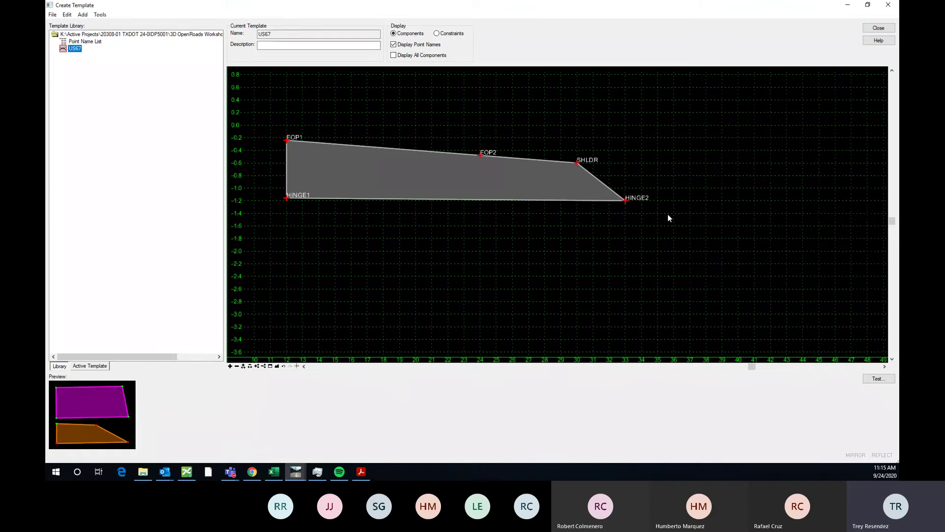
{"action": "scroll", "coordinate": [592, 218], "scroll_direction": "down", "scroll_amount": 4, "text": "ctrl"}
{"action": "scroll", "coordinate": [722, 231], "scroll_direction": "up", "scroll_amount": 1}
{"action": "scroll", "coordinate": [512, 200], "scroll_direction": "down", "scroll_amount": 2}
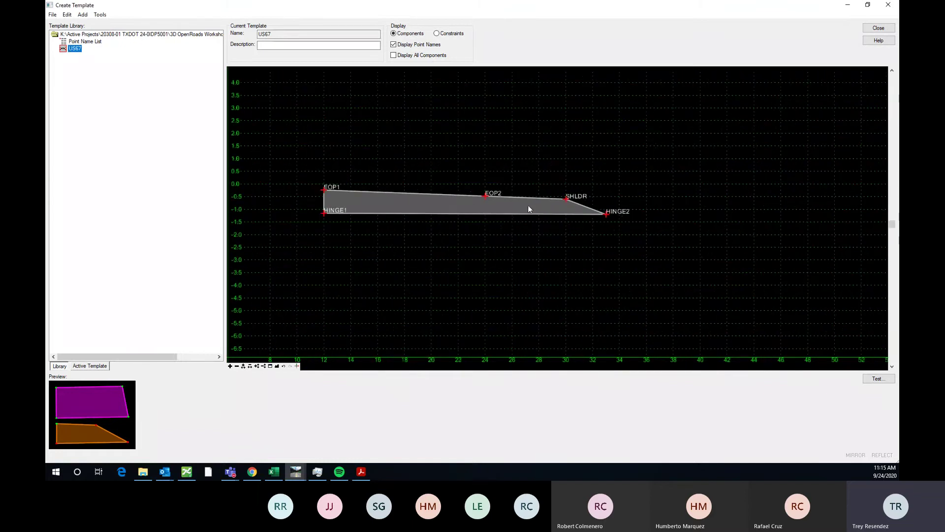
{"action": "scroll", "coordinate": [327, 215], "scroll_direction": "up", "scroll_amount": 2}
{"action": "scroll", "coordinate": [730, 216], "scroll_direction": "up", "scroll_amount": 1}
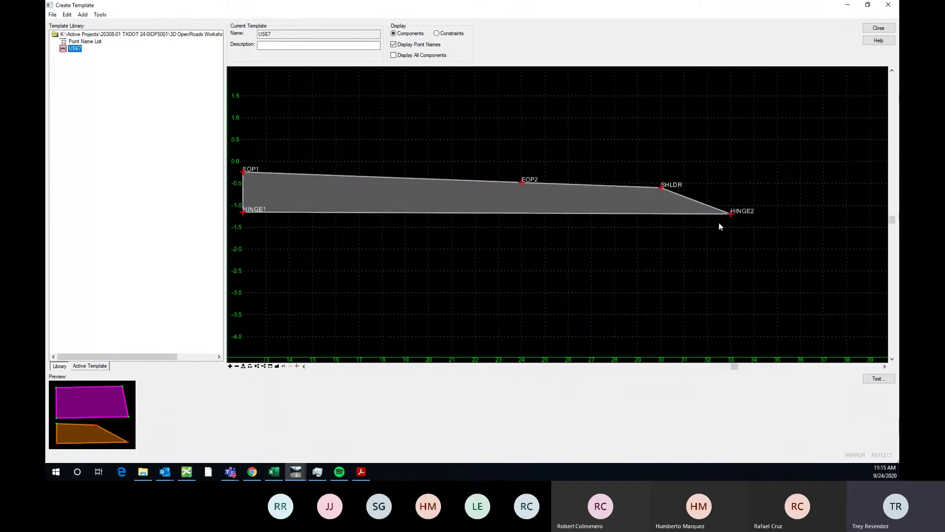
{"action": "scroll", "coordinate": [627, 223], "scroll_direction": "down", "scroll_amount": 1}
{"action": "scroll", "coordinate": [541, 205], "scroll_direction": "up", "scroll_amount": 1}
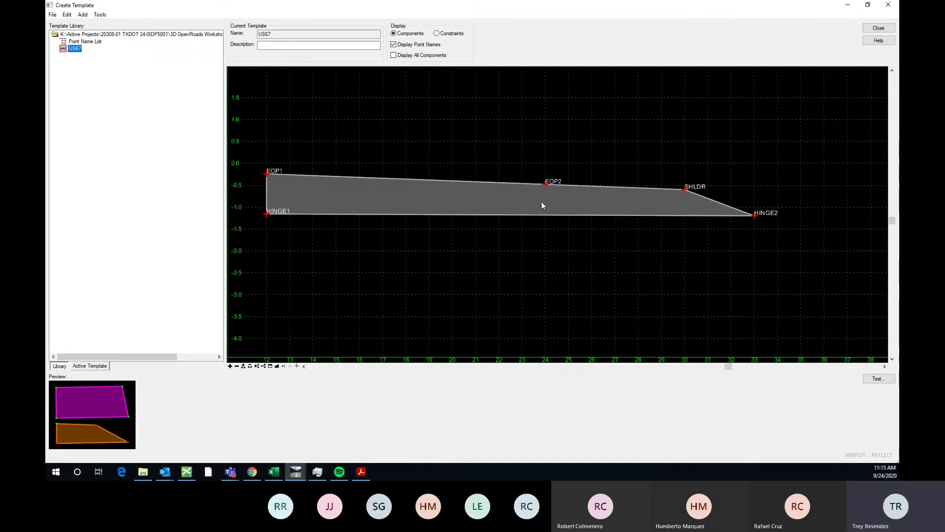
- Open the point properties of HINGE1, check its constraints to EOP1, and close them without changes
{"action": "mouse_move", "coordinate": [558, 204]}
{"action": "scroll", "coordinate": [684, 227], "scroll_direction": "down", "scroll_amount": 1}
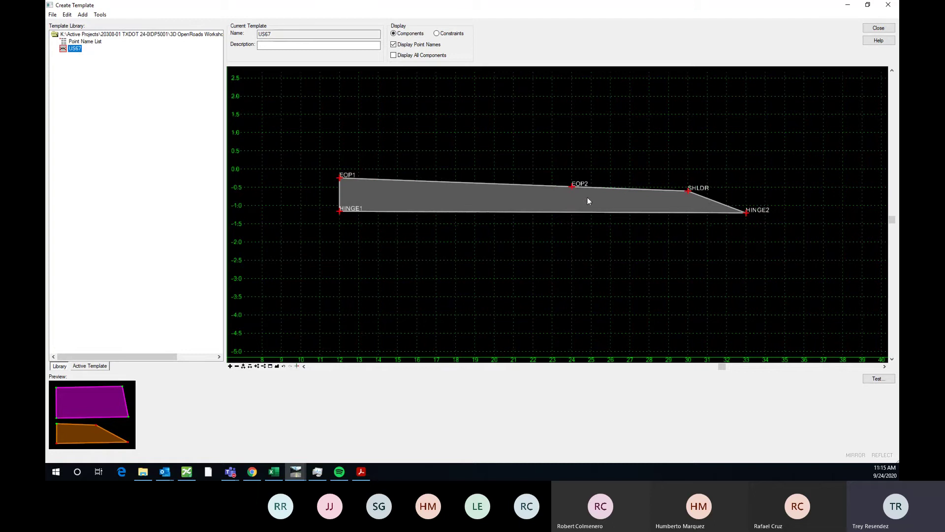
{"action": "scroll", "coordinate": [587, 198], "scroll_direction": "up", "scroll_amount": 2}
{"action": "scroll", "coordinate": [359, 187], "scroll_direction": "down", "scroll_amount": 1}
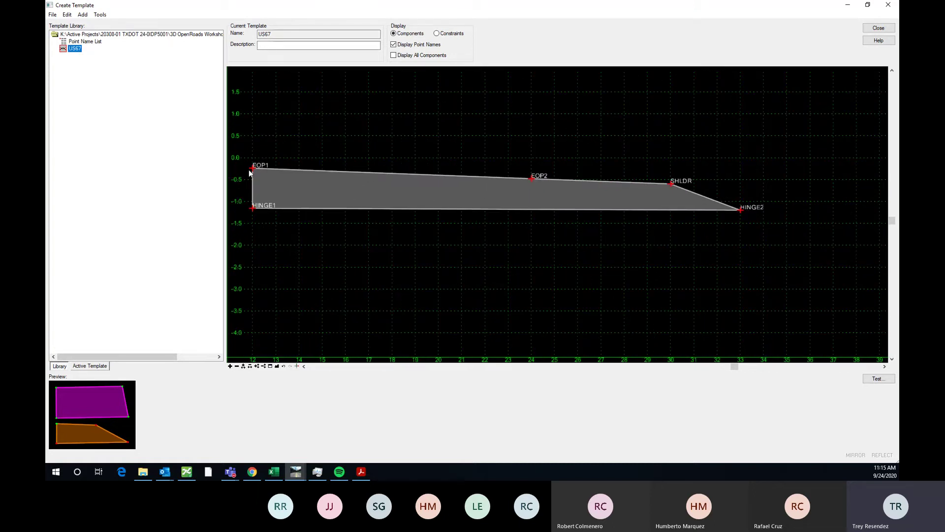
{"action": "scroll", "coordinate": [256, 187], "scroll_direction": "up", "scroll_amount": 3}
{"action": "scroll", "coordinate": [286, 192], "scroll_direction": "down", "scroll_amount": 3}
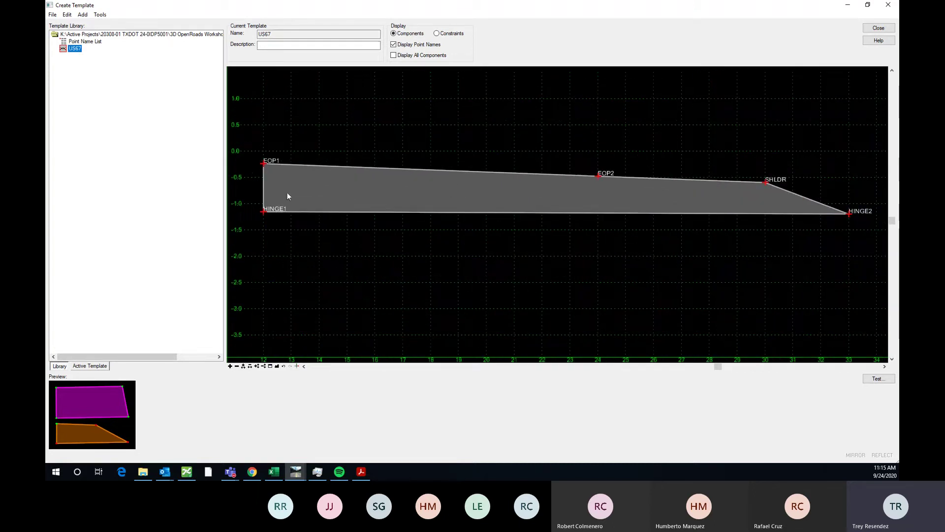
{"action": "scroll", "coordinate": [267, 172], "scroll_direction": "up", "scroll_amount": 2}
{"action": "right_click", "coordinate": [262, 219]}
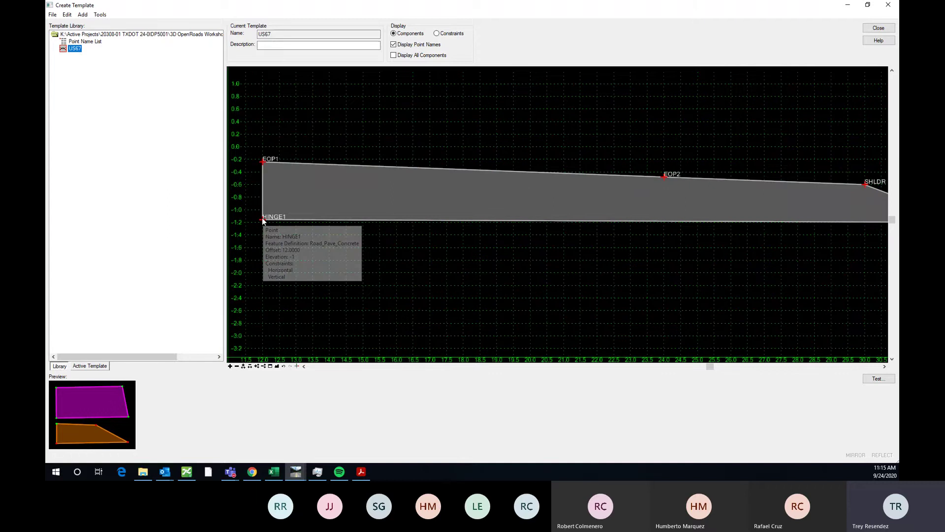
{"action": "left_click", "coordinate": [283, 228]}
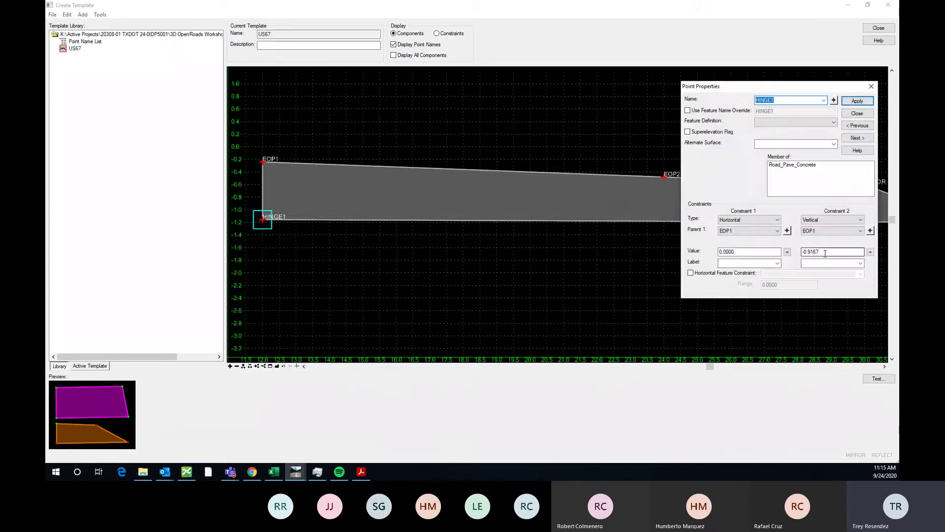
{"action": "double_click", "coordinate": [820, 252]}
{"action": "left_click", "coordinate": [871, 86]}
{"action": "scroll", "coordinate": [288, 158], "scroll_direction": "down", "scroll_amount": 2}
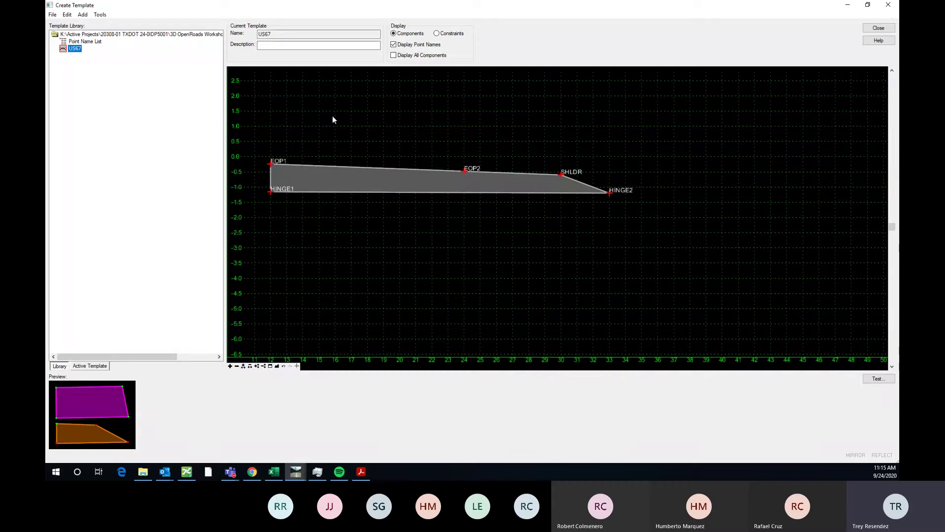
- Insert two points on the bottom edge of Road_Pave_Concrete, directly below EOP2 and SHLDR at offsets 24 and 30
{"action": "scroll", "coordinate": [621, 247], "scroll_direction": "down", "scroll_amount": 1}
{"action": "scroll", "coordinate": [406, 189], "scroll_direction": "up", "scroll_amount": 1}
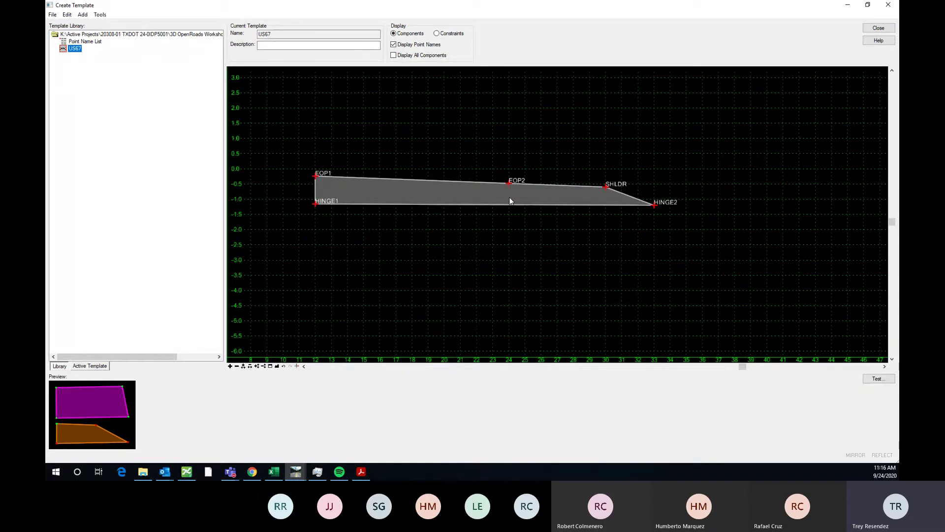
{"action": "scroll", "coordinate": [509, 209], "scroll_direction": "up", "scroll_amount": 1}
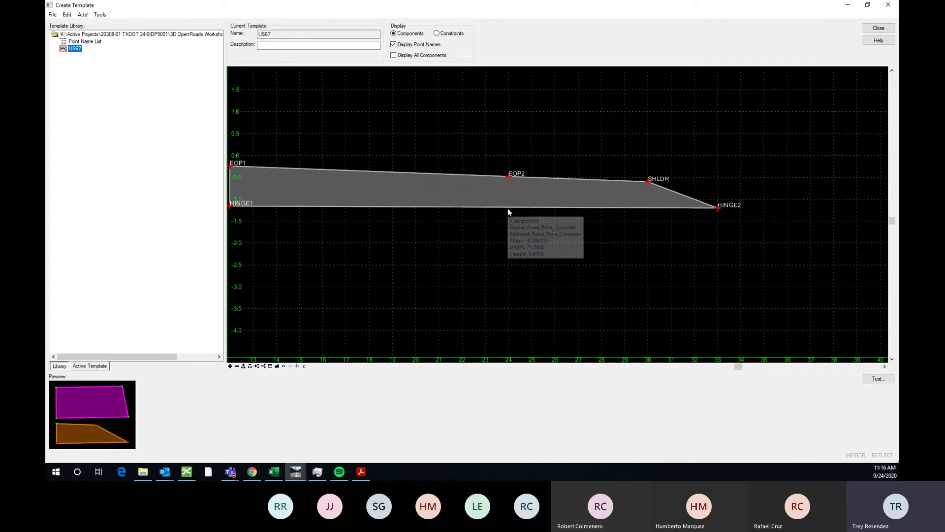
{"action": "right_click", "coordinate": [508, 208]}
{"action": "mouse_move", "coordinate": [585, 217]}
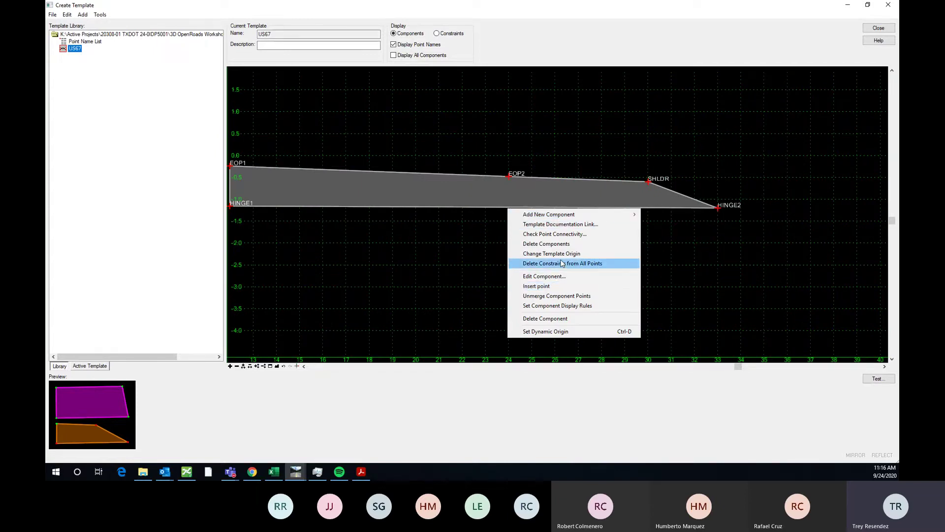
{"action": "left_click", "coordinate": [536, 286]}
{"action": "scroll", "coordinate": [510, 209], "scroll_direction": "up", "scroll_amount": 1}
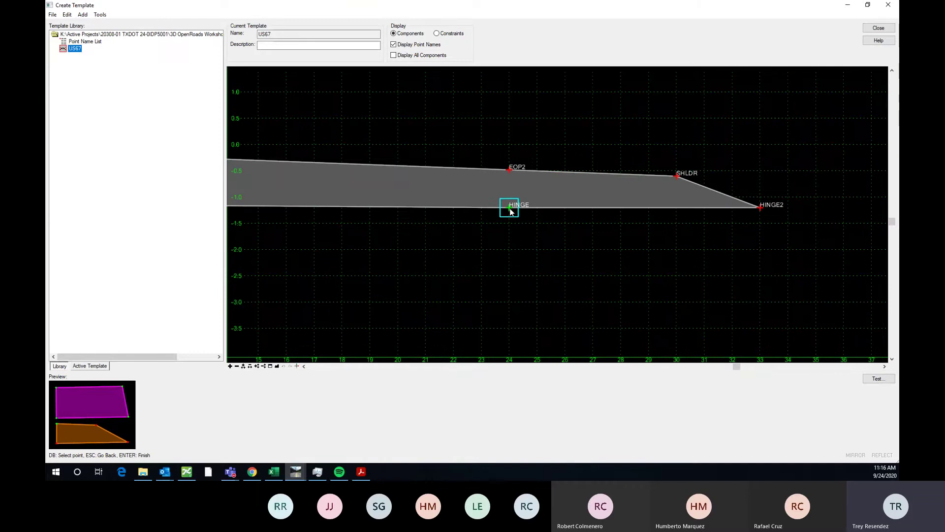
{"action": "left_click", "coordinate": [510, 209]}
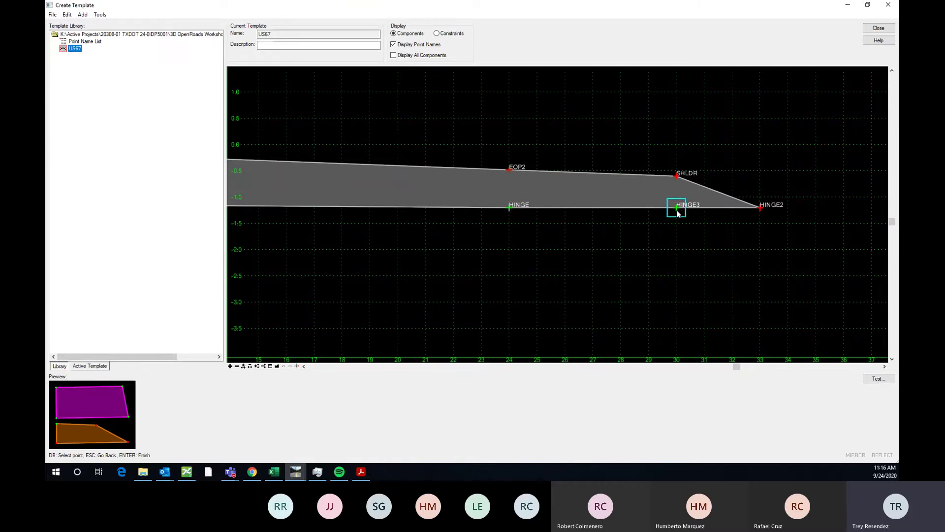
{"action": "left_click", "coordinate": [677, 209]}
{"action": "right_click", "coordinate": [647, 232]}
{"action": "left_click", "coordinate": [678, 238]}
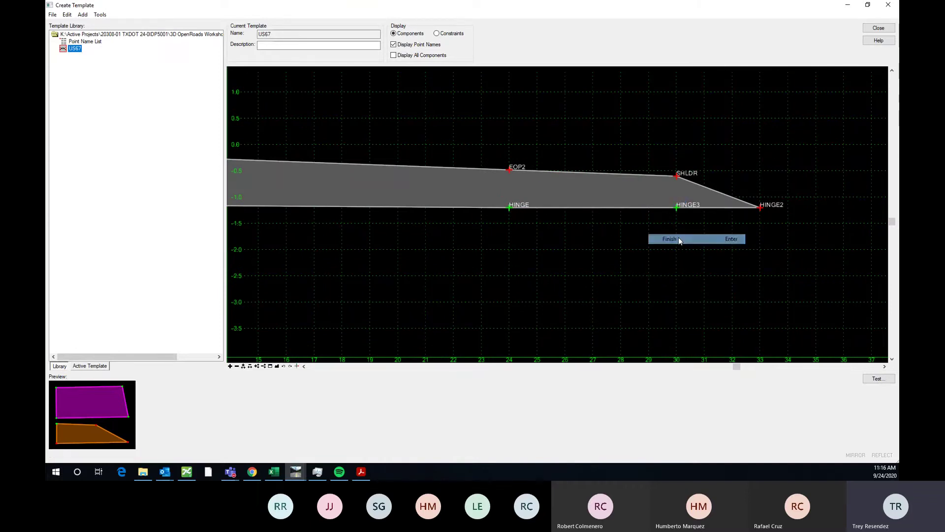
- Open the point properties of HINGE, the bottom-edge point directly below EOP2
{"action": "scroll", "coordinate": [592, 212], "scroll_direction": "up", "scroll_amount": 1}
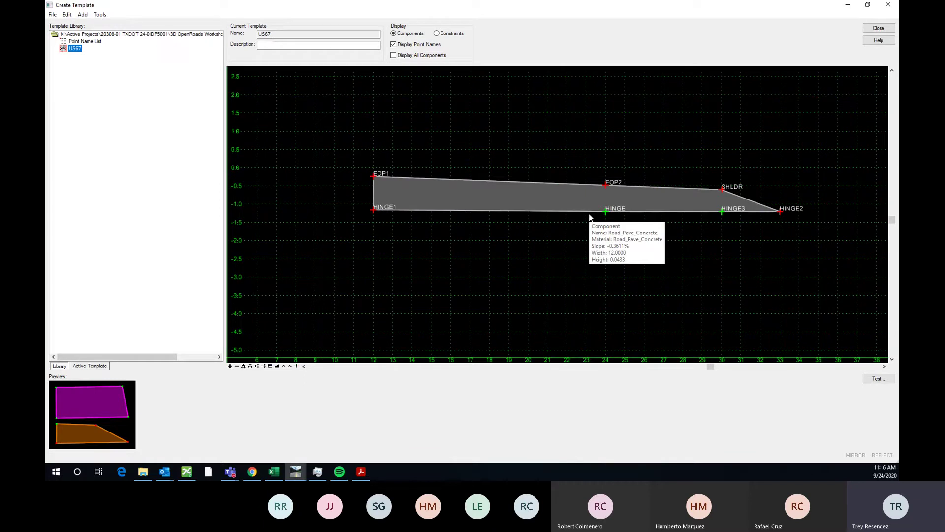
{"action": "scroll", "coordinate": [590, 216], "scroll_direction": "up", "scroll_amount": 1}
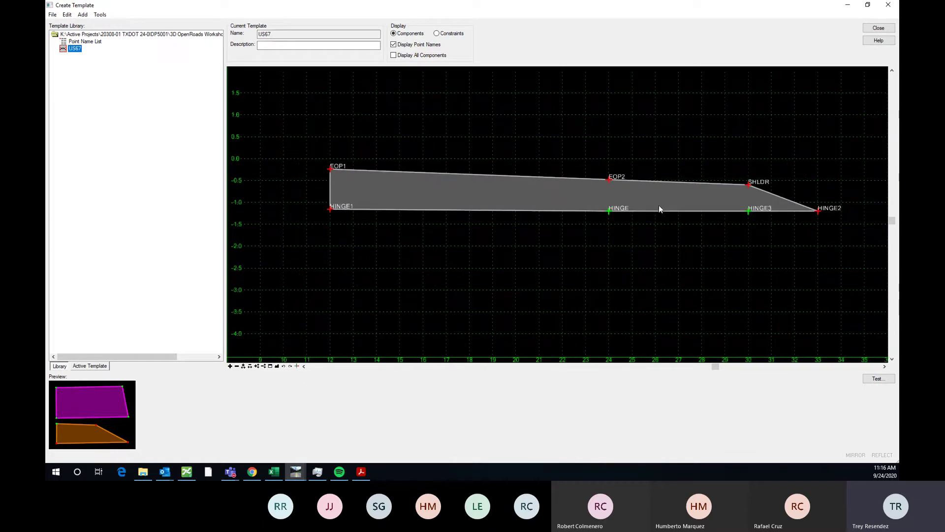
{"action": "double_click", "coordinate": [625, 214]}
{"action": "scroll", "coordinate": [343, 212], "scroll_direction": "down", "scroll_amount": 2}
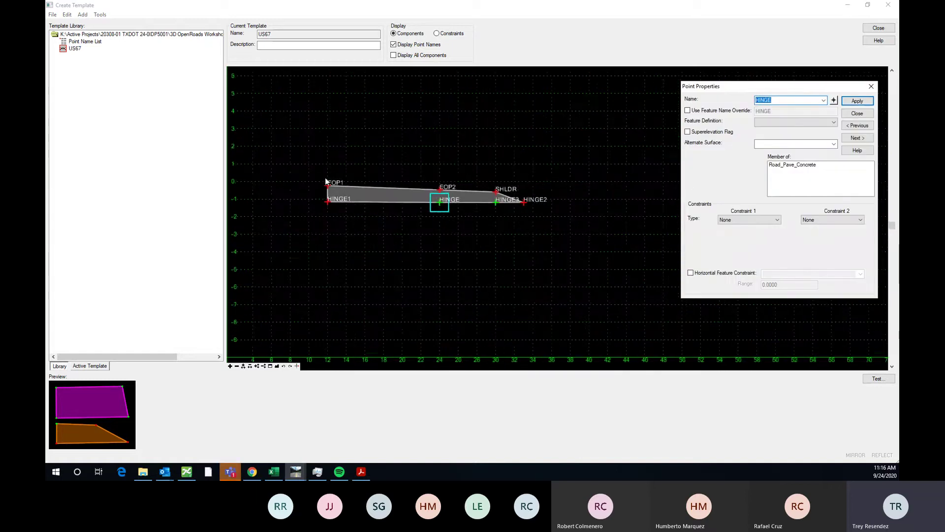
{"action": "scroll", "coordinate": [328, 181], "scroll_direction": "up", "scroll_amount": 1}
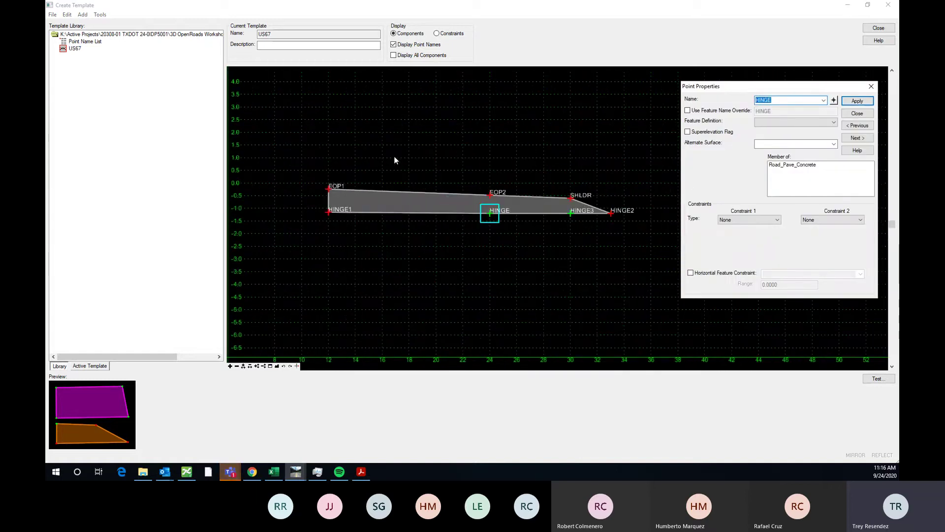
{"action": "left_click", "coordinate": [769, 221]}
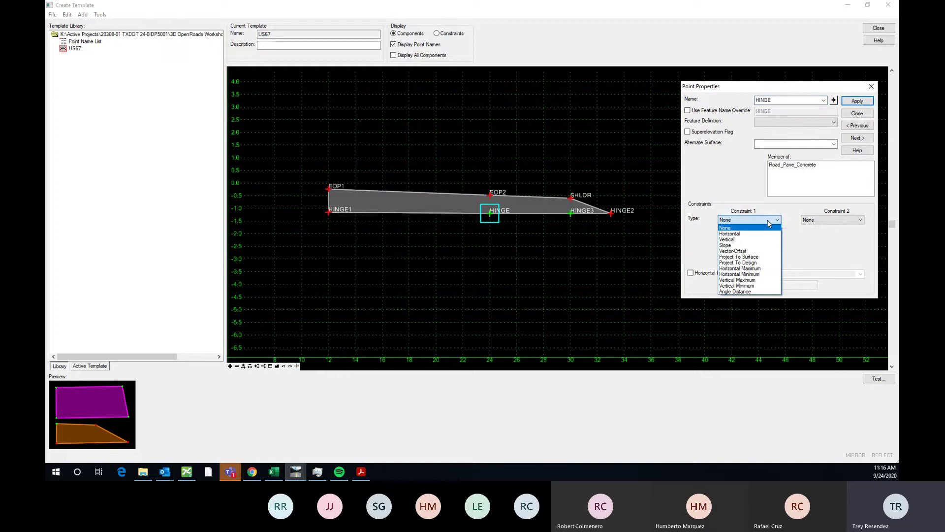
{"action": "left_click", "coordinate": [773, 205]}
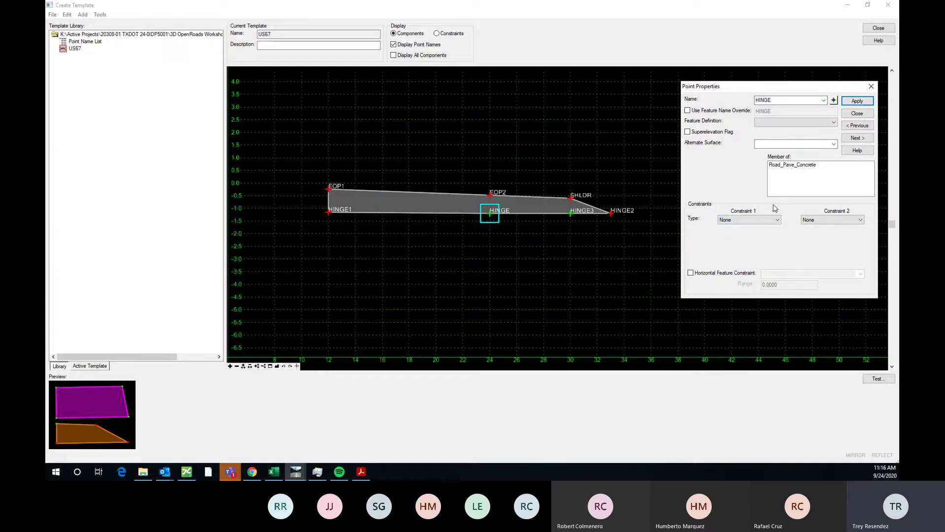
{"action": "left_click", "coordinate": [771, 220]}
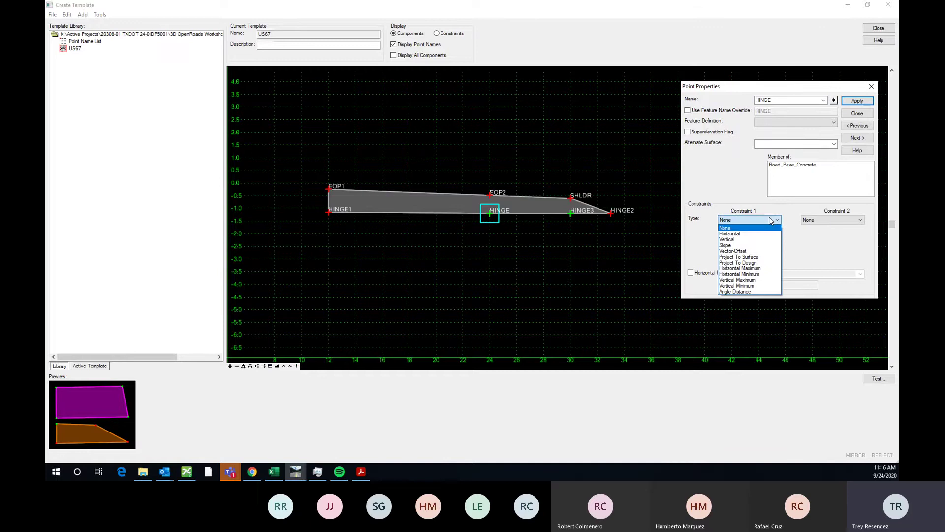
{"action": "left_click", "coordinate": [729, 182]}
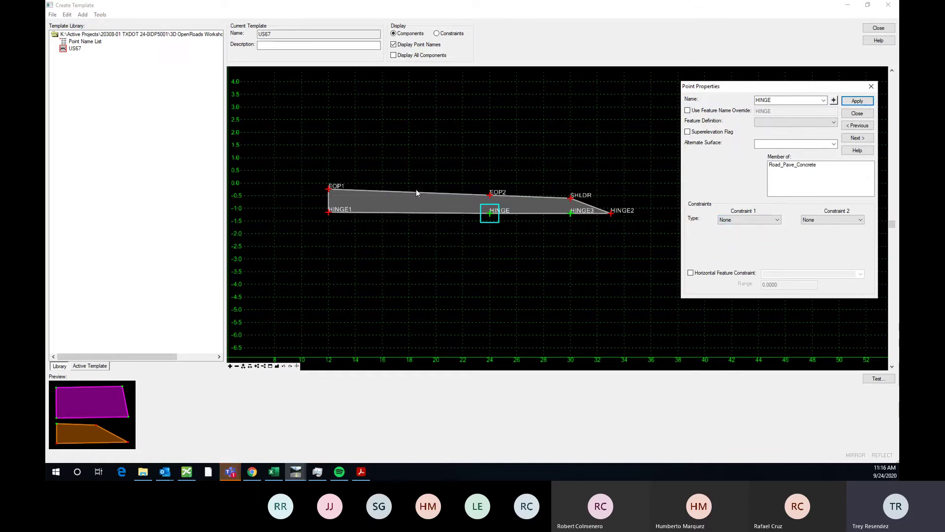
{"action": "scroll", "coordinate": [418, 196], "scroll_direction": "up", "scroll_amount": 1}
{"action": "scroll", "coordinate": [490, 217], "scroll_direction": "up", "scroll_amount": 2}
{"action": "scroll", "coordinate": [497, 182], "scroll_direction": "down", "scroll_amount": 1}
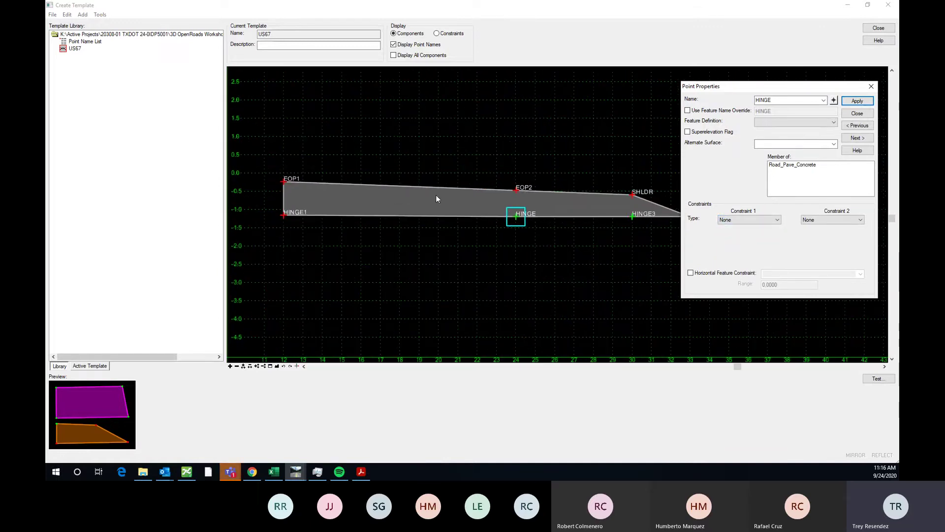
{"action": "scroll", "coordinate": [367, 189], "scroll_direction": "up", "scroll_amount": 1}
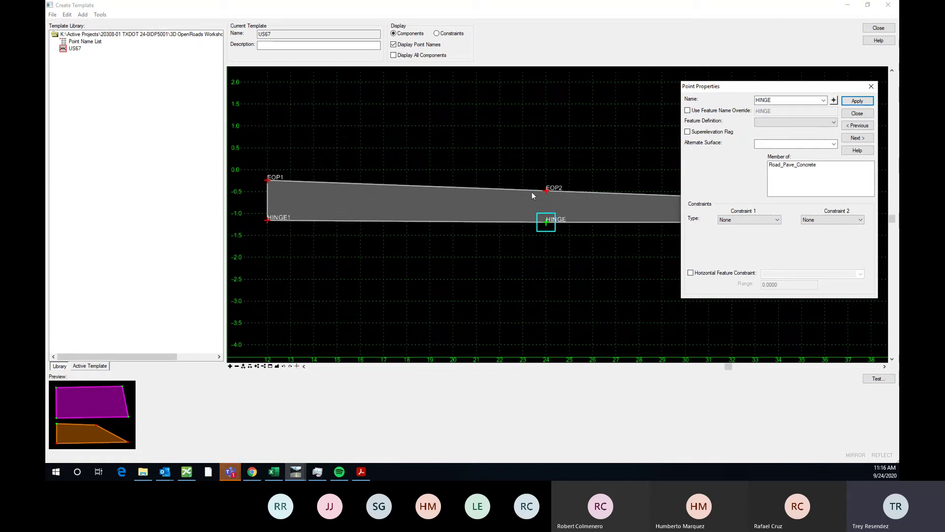
{"action": "scroll", "coordinate": [534, 190], "scroll_direction": "down", "scroll_amount": 1}
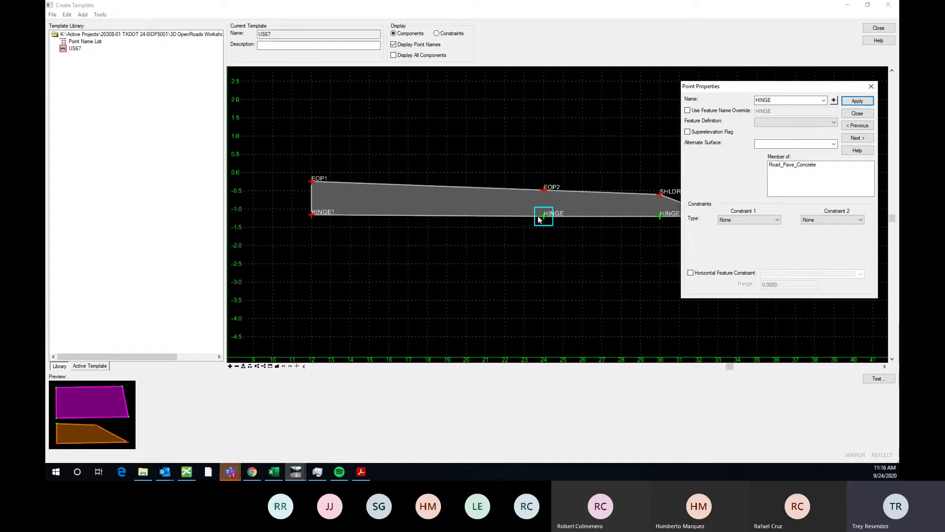
- Give point HINGE a vertical constraint with EOP2 as its parent
{"action": "left_click", "coordinate": [734, 221]}
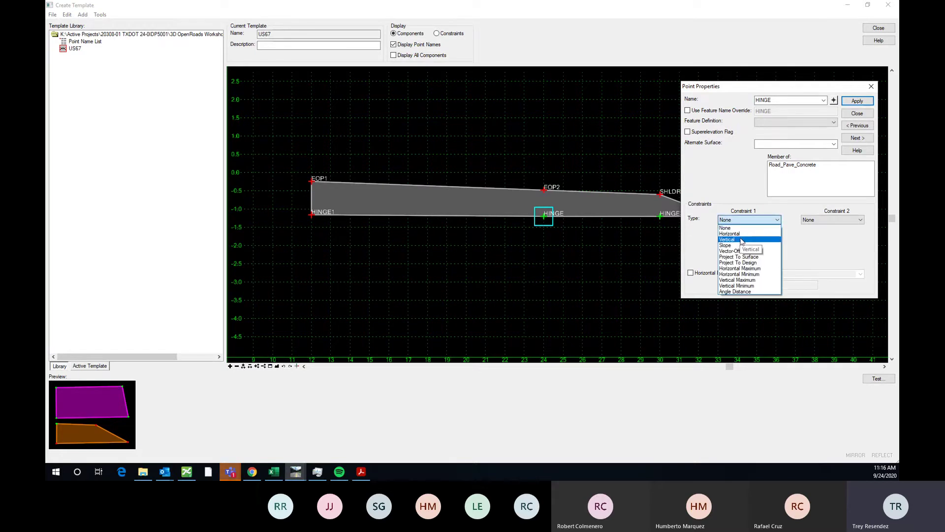
{"action": "left_click", "coordinate": [739, 239]}
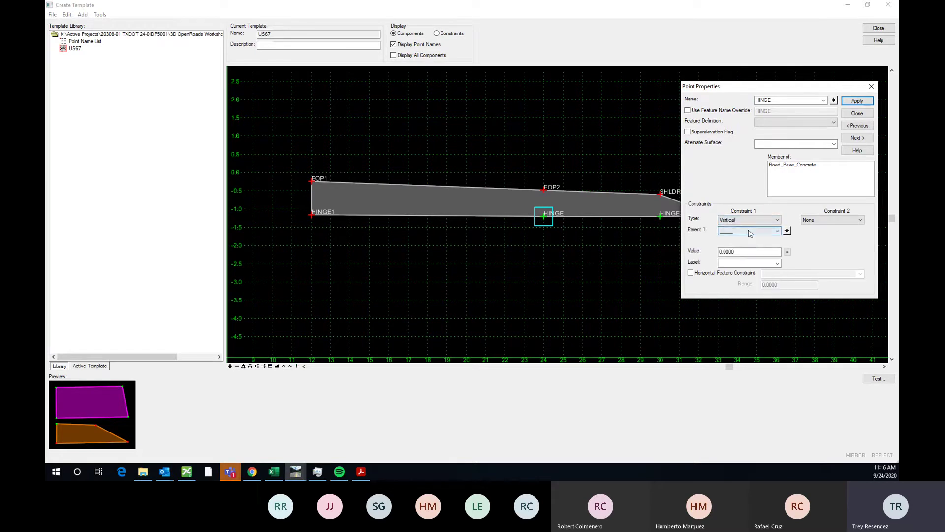
{"action": "left_click", "coordinate": [787, 230]}
{"action": "left_click", "coordinate": [544, 189]}
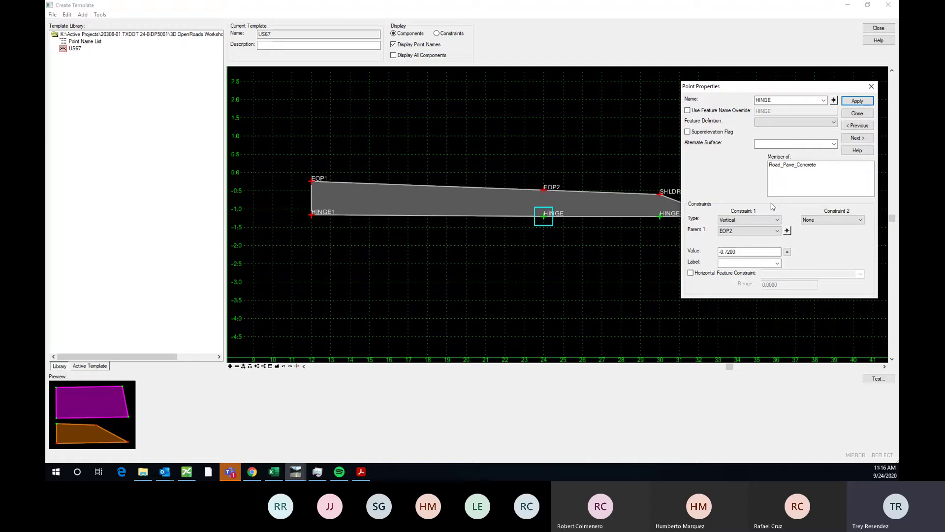
- Open a value equation for HINGE's vertical constraint and set its type to Vertical Difference
{"action": "double_click", "coordinate": [768, 252]}
{"action": "left_click", "coordinate": [787, 253]}
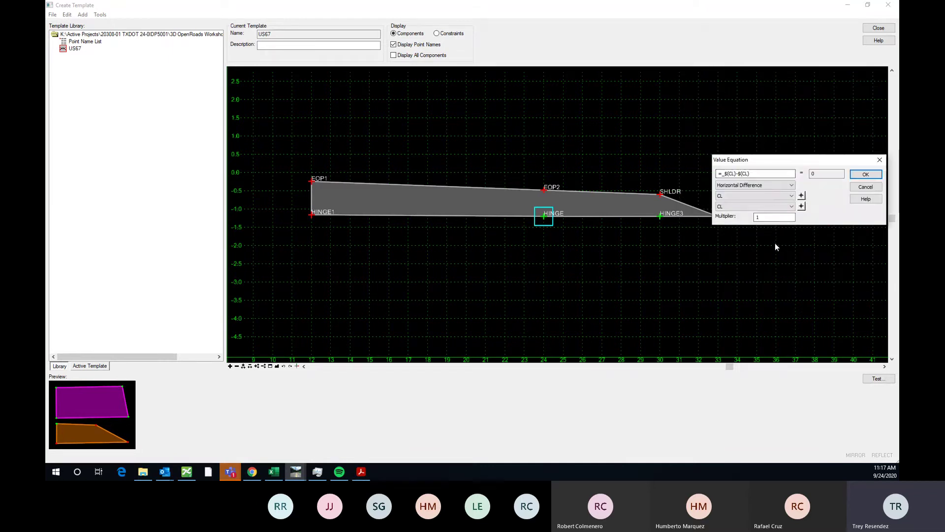
{"action": "left_click_drag", "start_coordinate": [773, 164], "coordinate": [722, 93]}
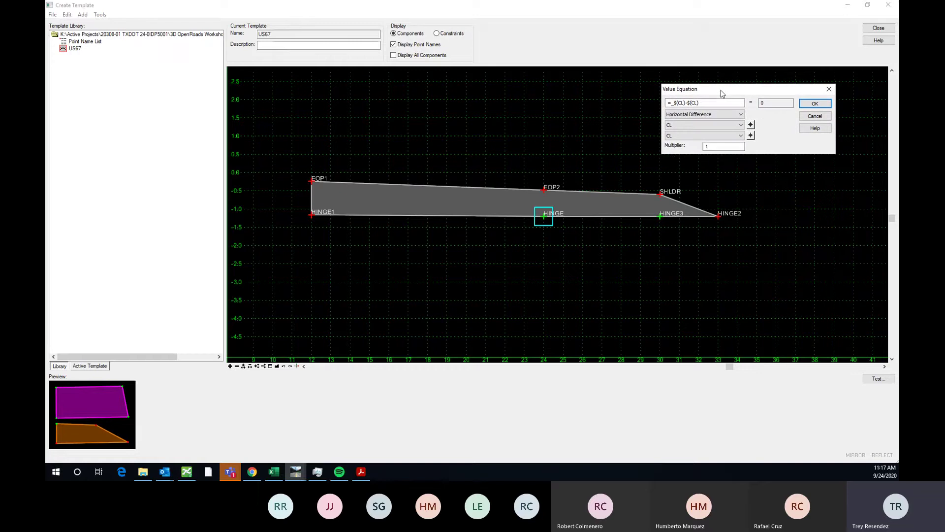
{"action": "left_click", "coordinate": [710, 114]}
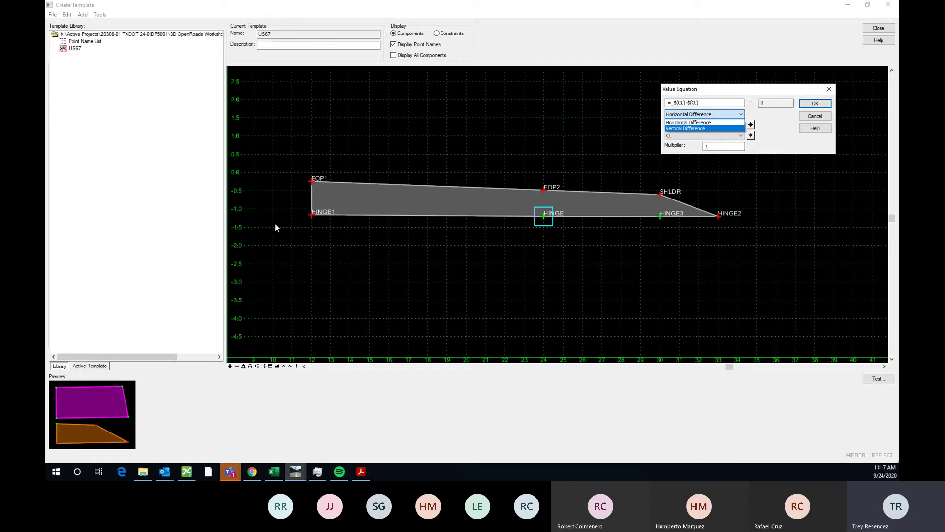
{"action": "left_click", "coordinate": [707, 129]}
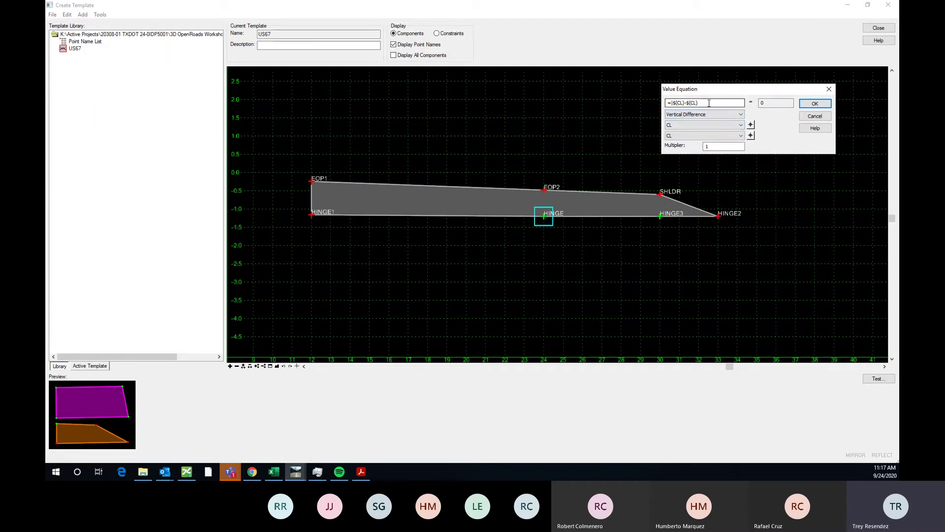
{"action": "left_click_drag", "start_coordinate": [724, 103], "coordinate": [658, 107]}
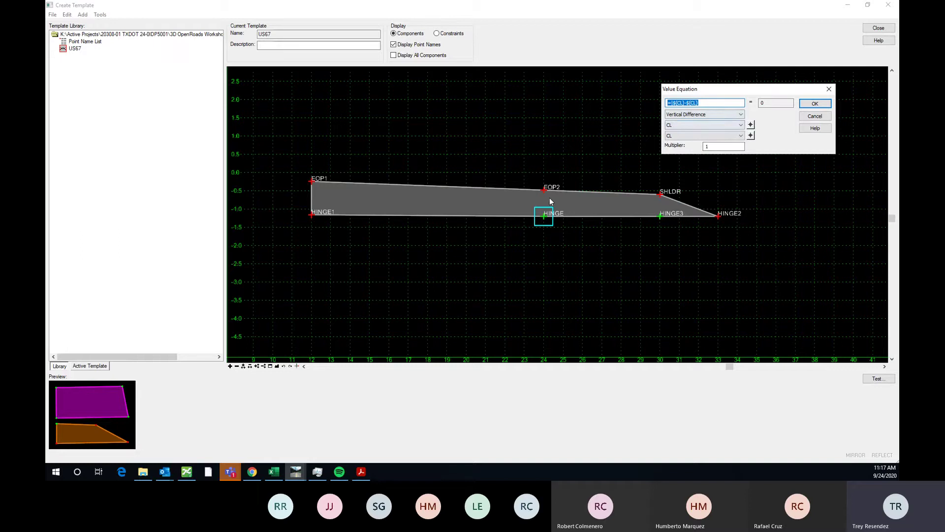
{"action": "scroll", "coordinate": [549, 209], "scroll_direction": "up", "scroll_amount": 3}
{"action": "scroll", "coordinate": [593, 219], "scroll_direction": "down", "scroll_amount": 2}
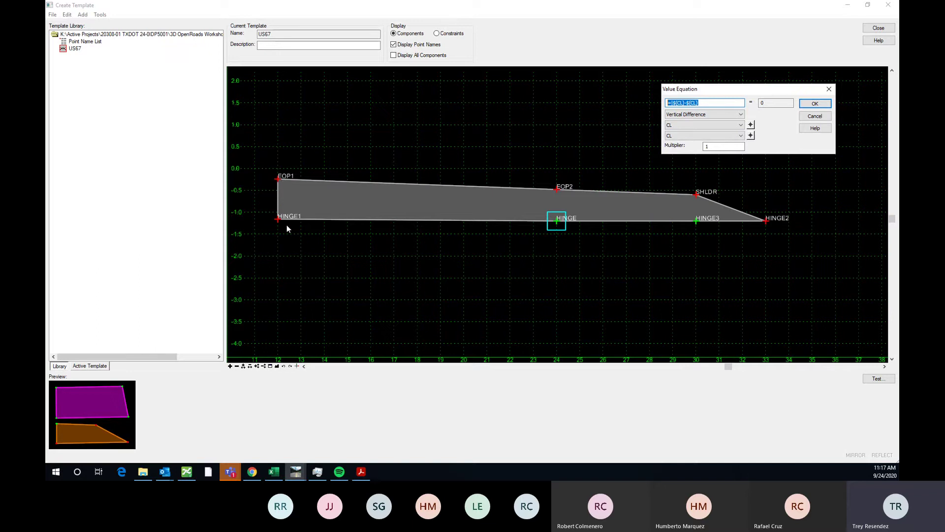
- Use EOP1 and HINGE1 as the equation's two points and apply the equation to HINGE
{"action": "left_click", "coordinate": [751, 125]}
{"action": "left_click", "coordinate": [277, 181]}
{"action": "left_click", "coordinate": [751, 135]}
{"action": "left_click", "coordinate": [277, 220]}
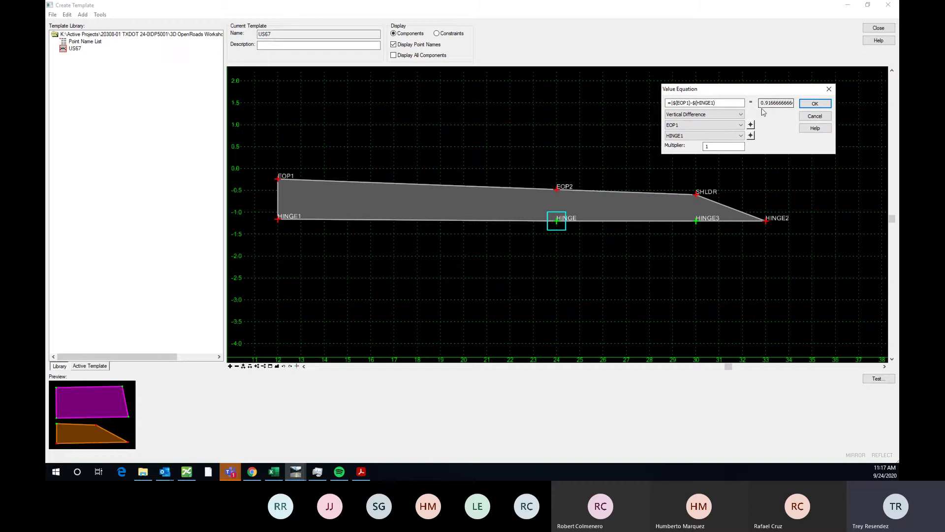
{"action": "left_click_drag", "start_coordinate": [767, 103], "coordinate": [736, 101]}
{"action": "left_click_drag", "start_coordinate": [762, 103], "coordinate": [792, 86]}
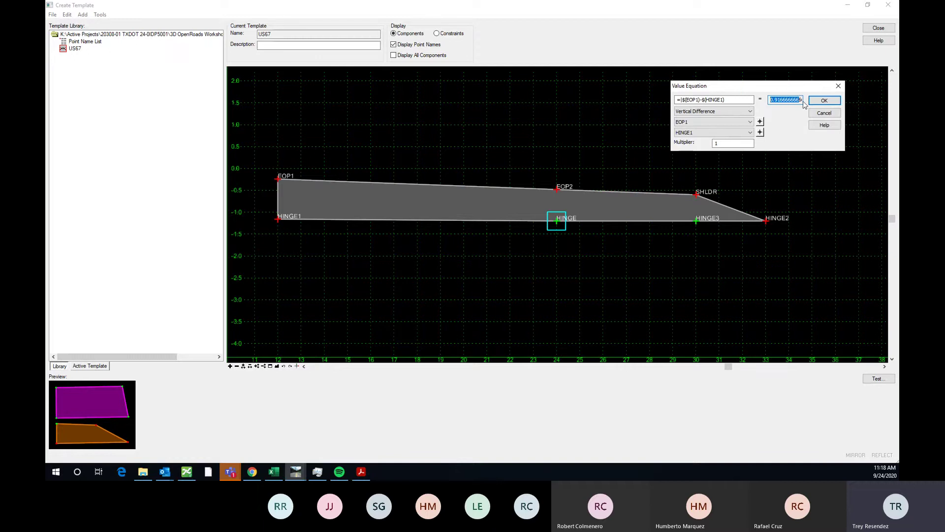
{"action": "left_click", "coordinate": [824, 101]}
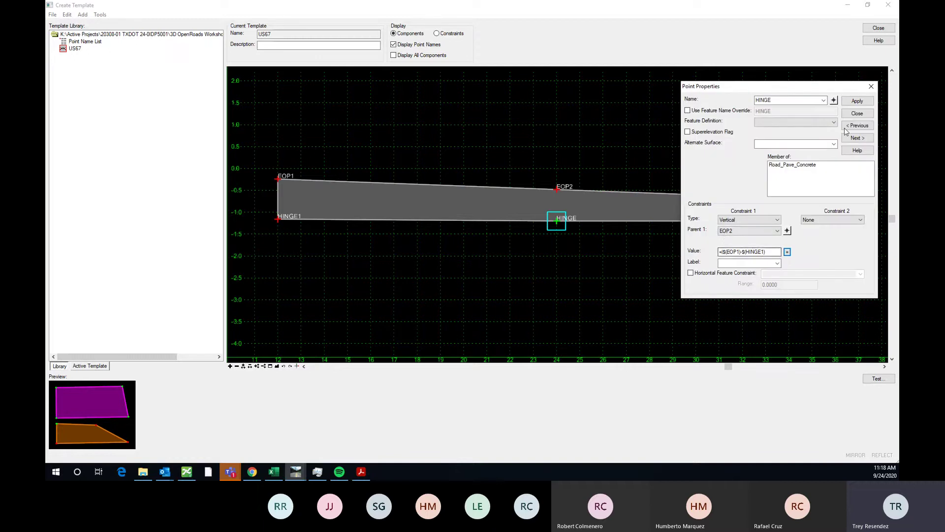
{"action": "left_click", "coordinate": [857, 102]}
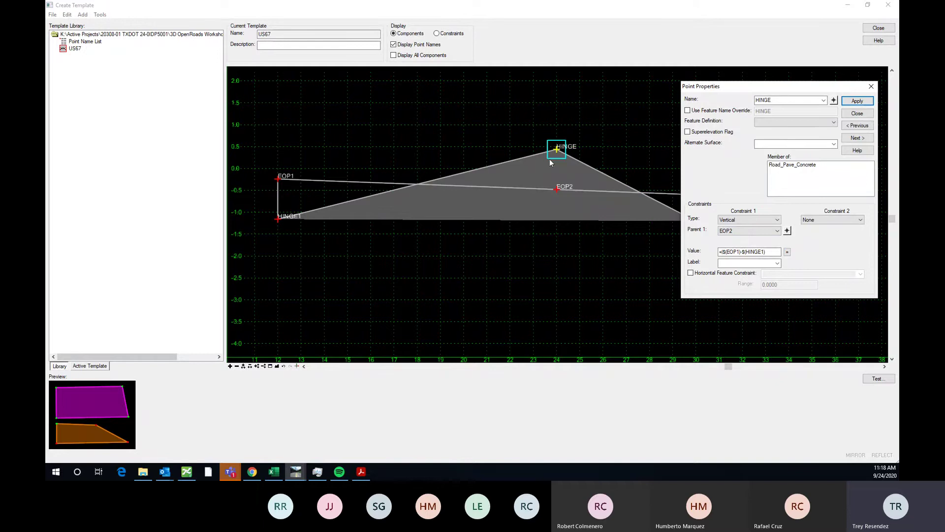
- Set the multiplier of HINGE's vertical difference equation to -1
{"action": "left_click", "coordinate": [787, 252]}
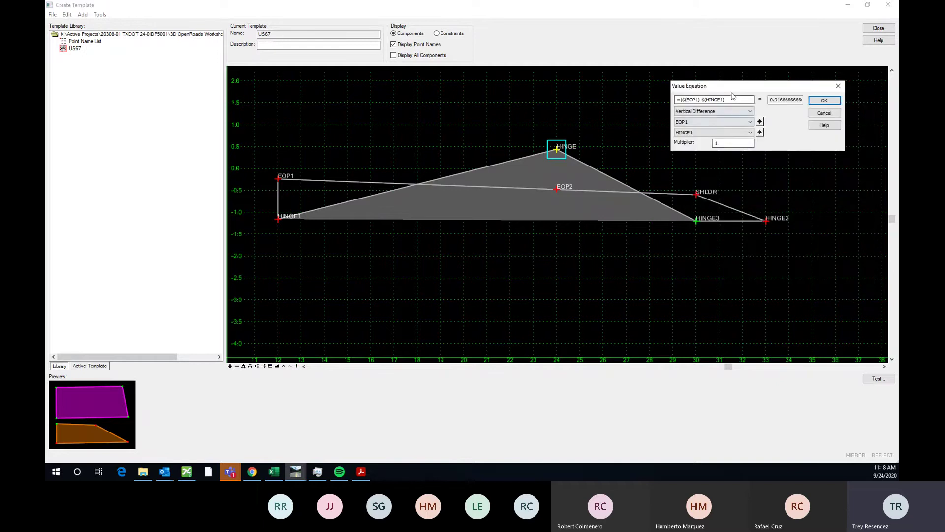
{"action": "left_click_drag", "start_coordinate": [733, 87], "coordinate": [750, 88]}
{"action": "left_click", "coordinate": [733, 145]}
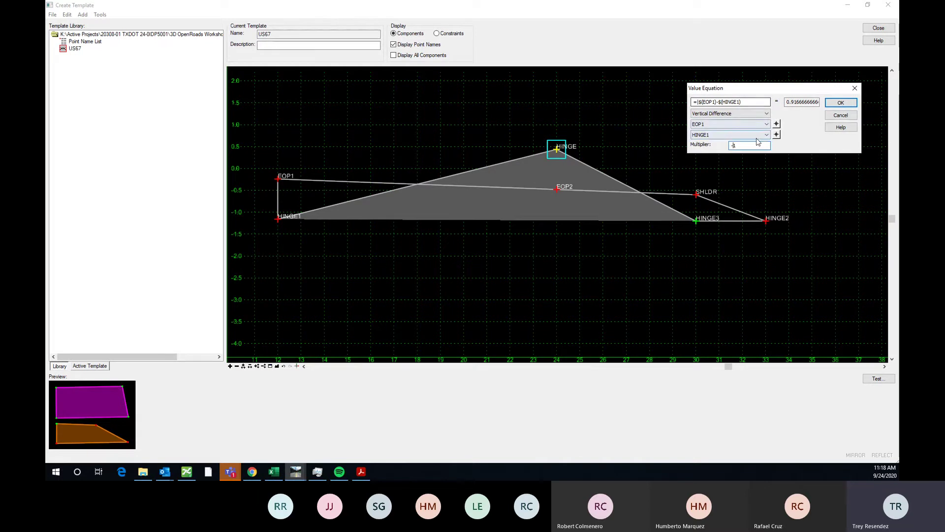
{"action": "left_click", "coordinate": [839, 104]}
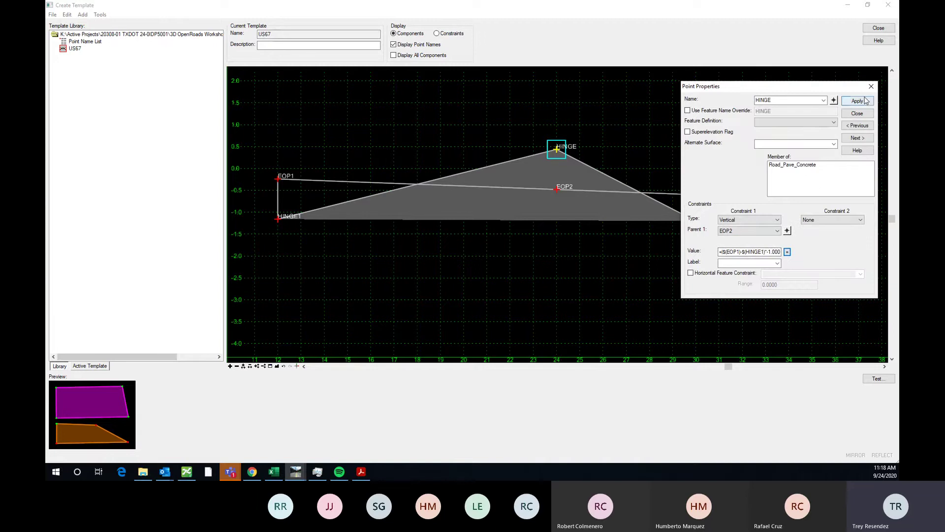
- Compare multipliers 1 and -1 in HINGE's equation, keep -1, and apply the constraint to the point
{"action": "left_click", "coordinate": [788, 251]}
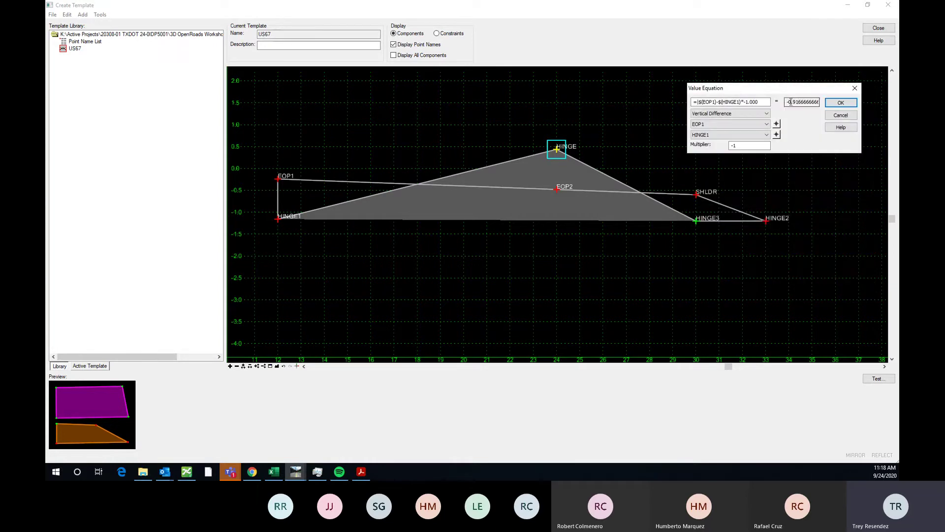
{"action": "left_click", "coordinate": [734, 146]}
{"action": "left_click", "coordinate": [758, 103]}
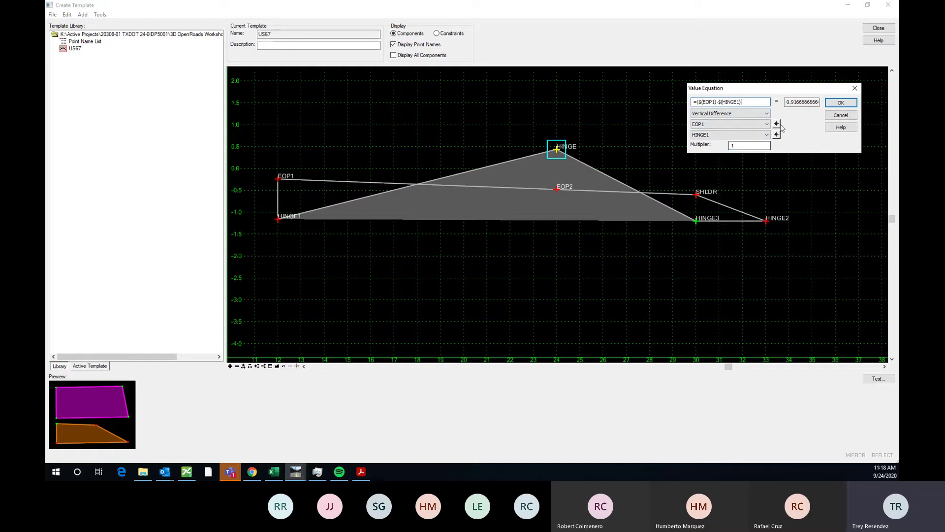
{"action": "left_click", "coordinate": [745, 145]}
{"action": "left_click", "coordinate": [753, 103]}
{"action": "left_click_drag", "start_coordinate": [761, 145], "coordinate": [728, 150]}
{"action": "left_click", "coordinate": [753, 102]}
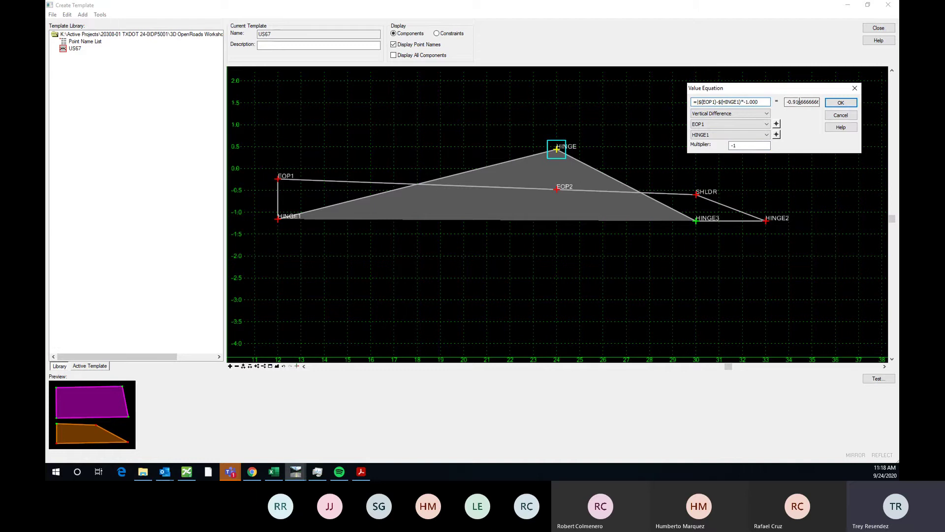
{"action": "left_click", "coordinate": [852, 104]}
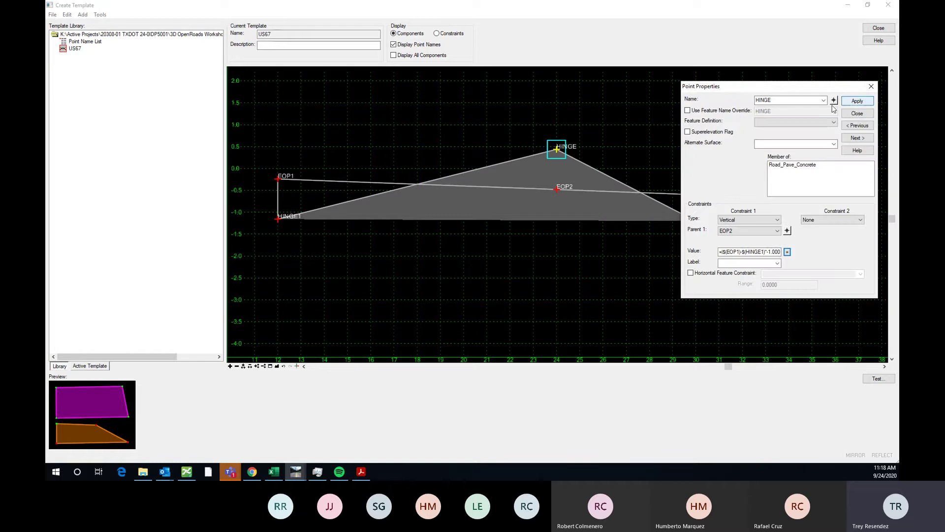
{"action": "left_click", "coordinate": [854, 103]}
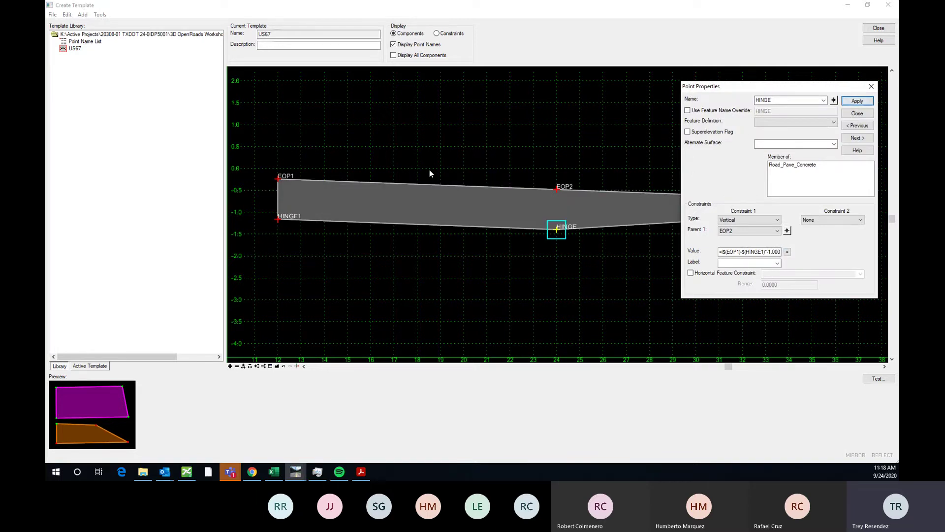
{"action": "scroll", "coordinate": [430, 173], "scroll_direction": "down", "scroll_amount": 1}
{"action": "left_click", "coordinate": [872, 87]}
- Add a second constraint to HINGE: horizontal, parent EOP2, value 0, and apply it
{"action": "scroll", "coordinate": [559, 214], "scroll_direction": "up", "scroll_amount": 2}
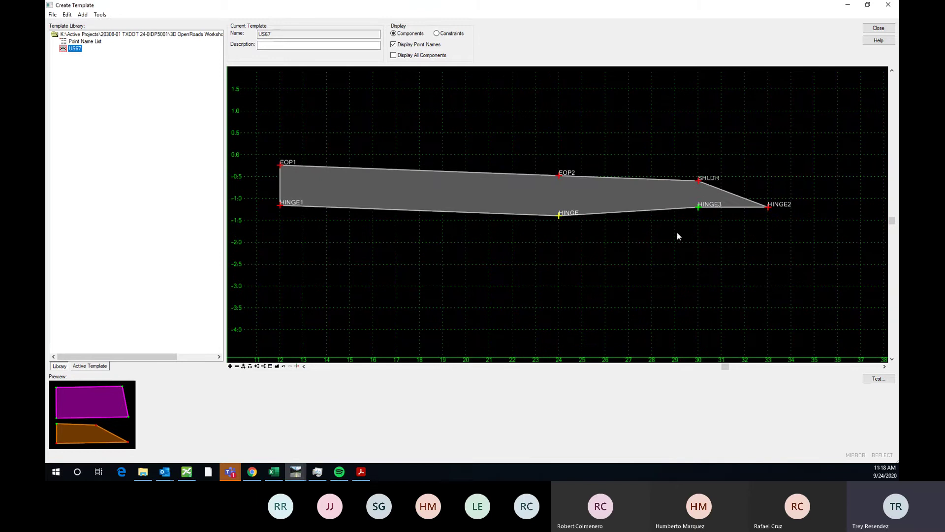
{"action": "double_click", "coordinate": [558, 216]}
{"action": "left_click", "coordinate": [832, 219]}
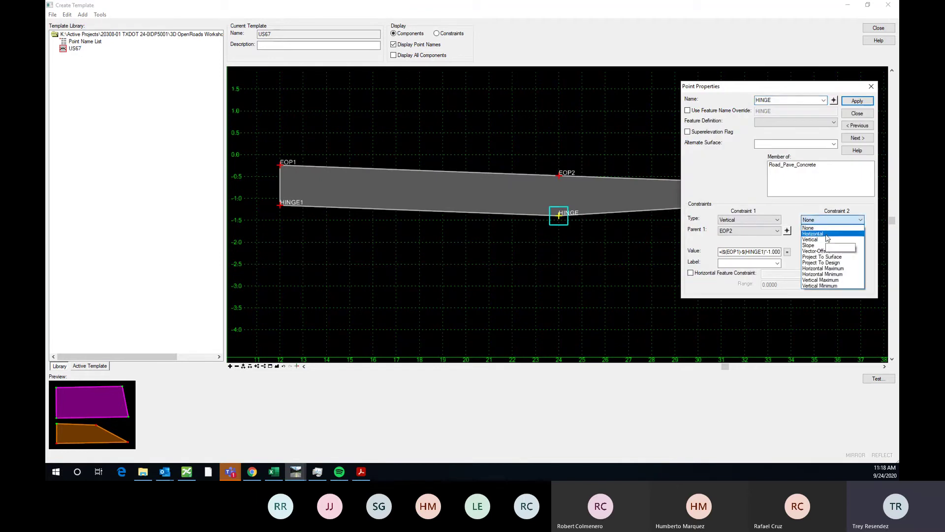
{"action": "left_click", "coordinate": [827, 234]}
{"action": "left_click", "coordinate": [871, 231]}
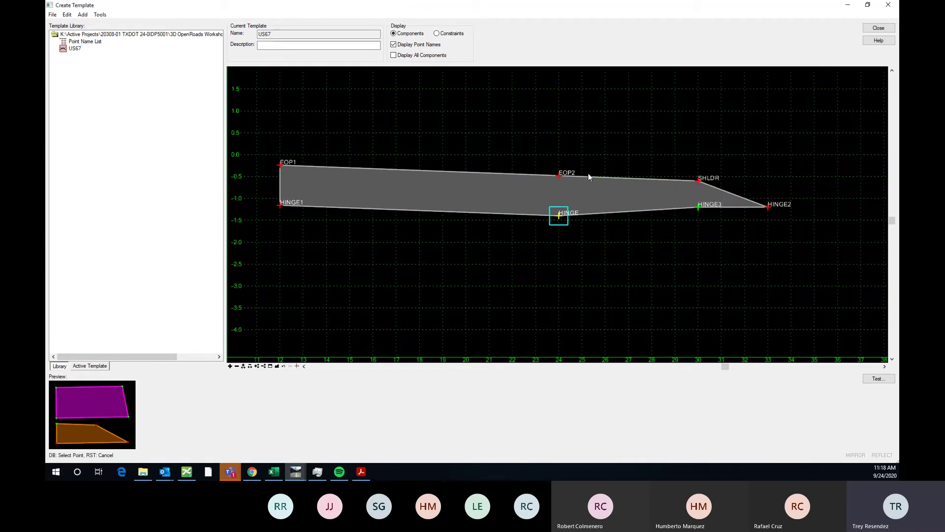
{"action": "left_click", "coordinate": [558, 174]}
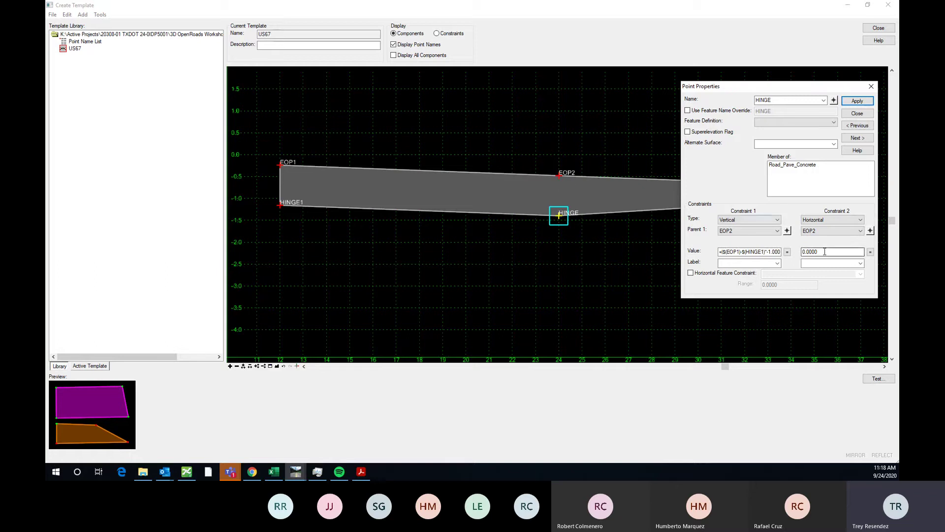
{"action": "left_click_drag", "start_coordinate": [826, 252], "coordinate": [803, 253]}
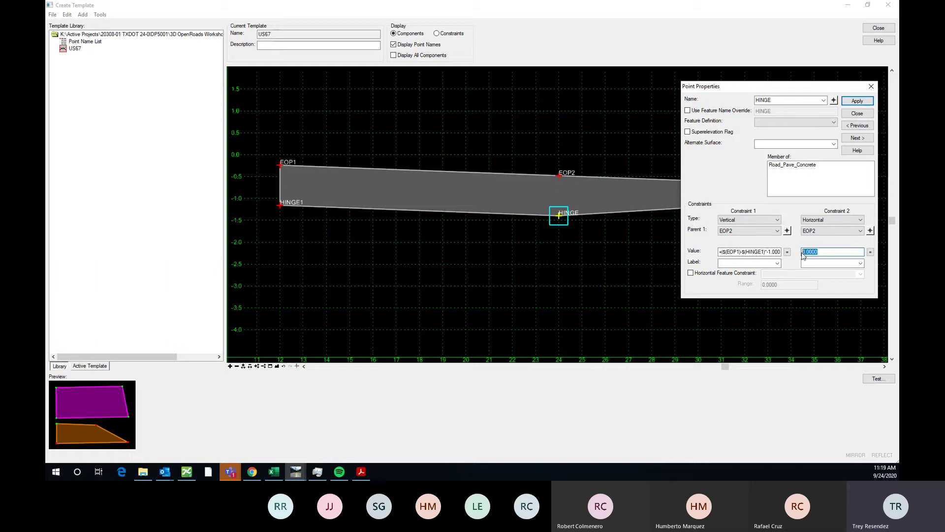
{"action": "left_click", "coordinate": [857, 100]}
- Set HINGE1's vertical constraint value to -1.5 to test how HINGE responds
{"action": "scroll", "coordinate": [595, 190], "scroll_direction": "down", "scroll_amount": 1}
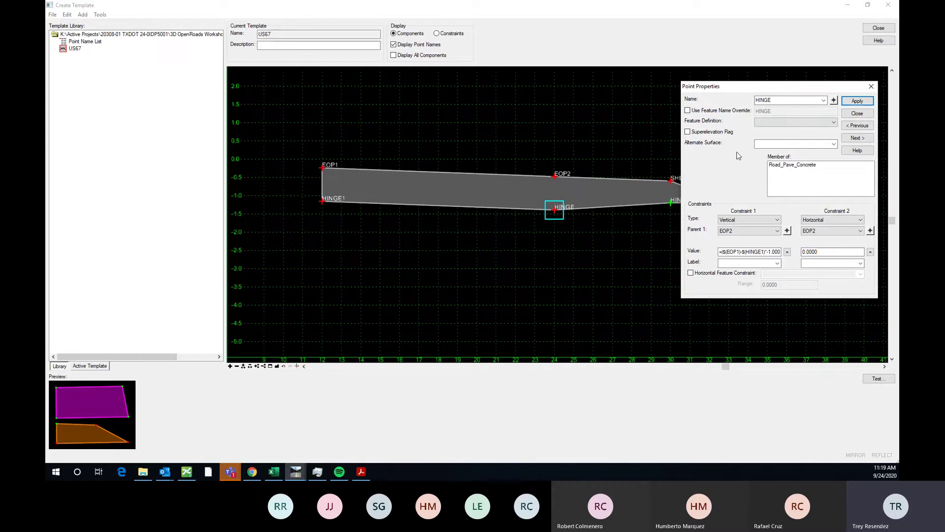
{"action": "left_click", "coordinate": [833, 100]}
{"action": "left_click", "coordinate": [322, 201]}
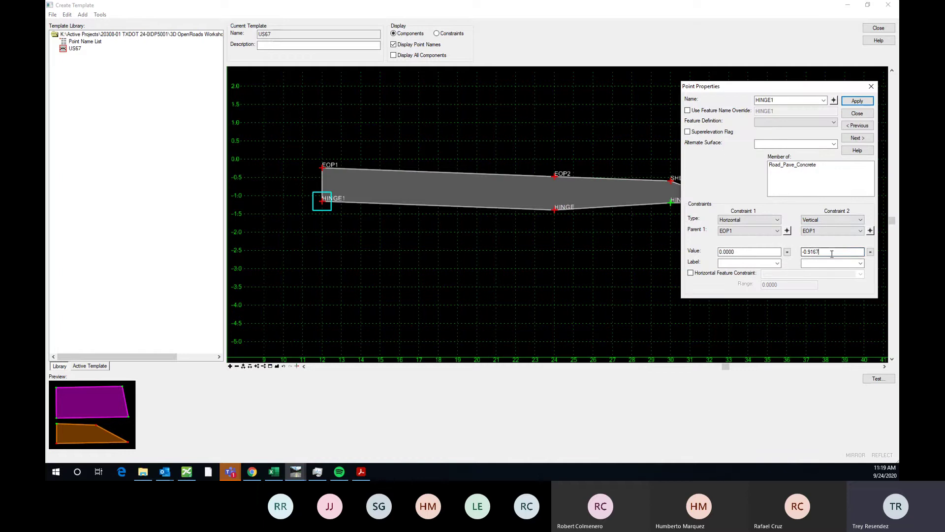
{"action": "left_click_drag", "start_coordinate": [831, 253], "coordinate": [790, 252]}
{"action": "scroll", "coordinate": [282, 162], "scroll_direction": "down", "scroll_amount": 2}
{"action": "scroll", "coordinate": [282, 159], "scroll_direction": "up", "scroll_amount": 1}
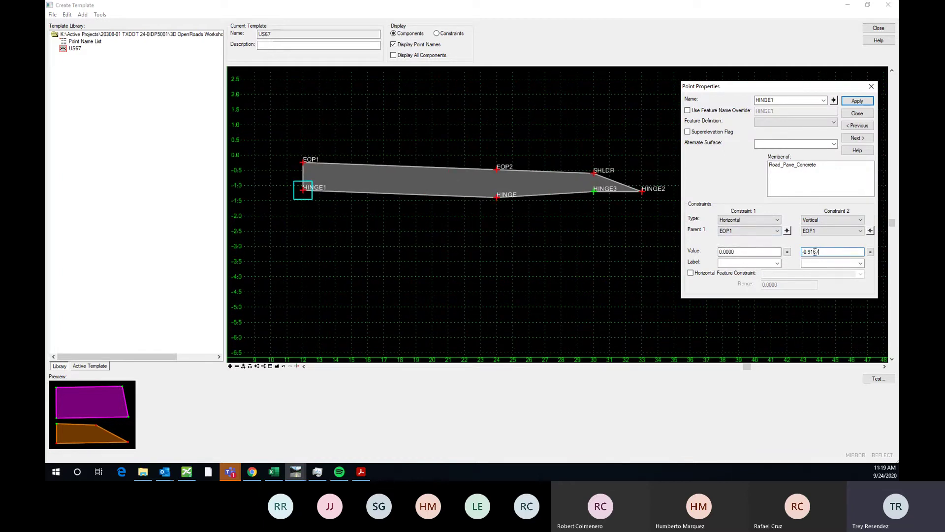
{"action": "type", "text": "-1.5"}
{"action": "key", "text": "Return"}
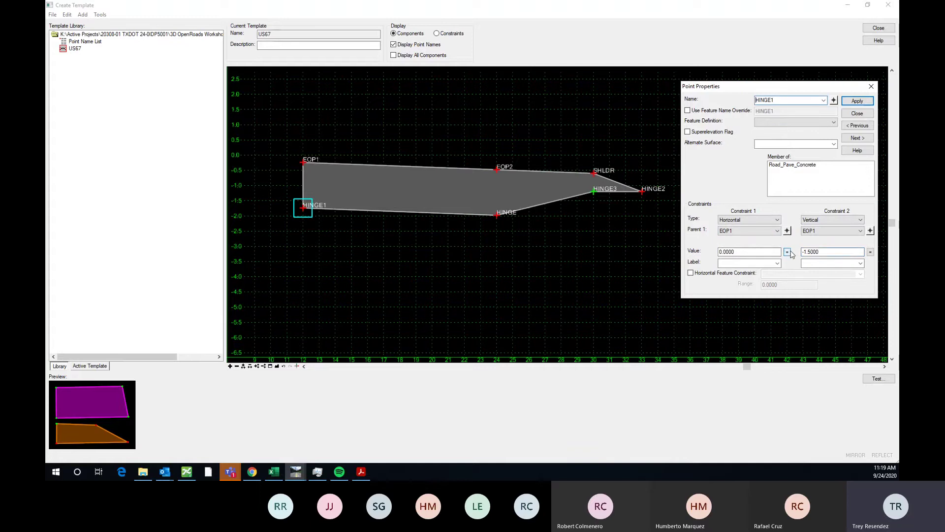
- Set HINGE1's vertical constraint value back to -11/12
{"action": "scroll", "coordinate": [444, 225], "scroll_direction": "up", "scroll_amount": 1}
{"action": "scroll", "coordinate": [525, 211], "scroll_direction": "down", "scroll_amount": 2}
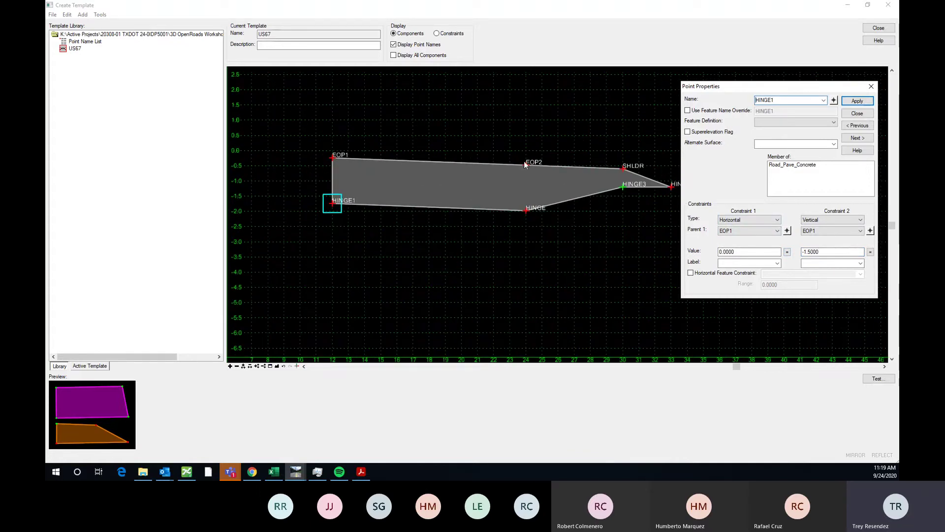
{"action": "double_click", "coordinate": [814, 251]}
{"action": "type", "text": "-11/12"}
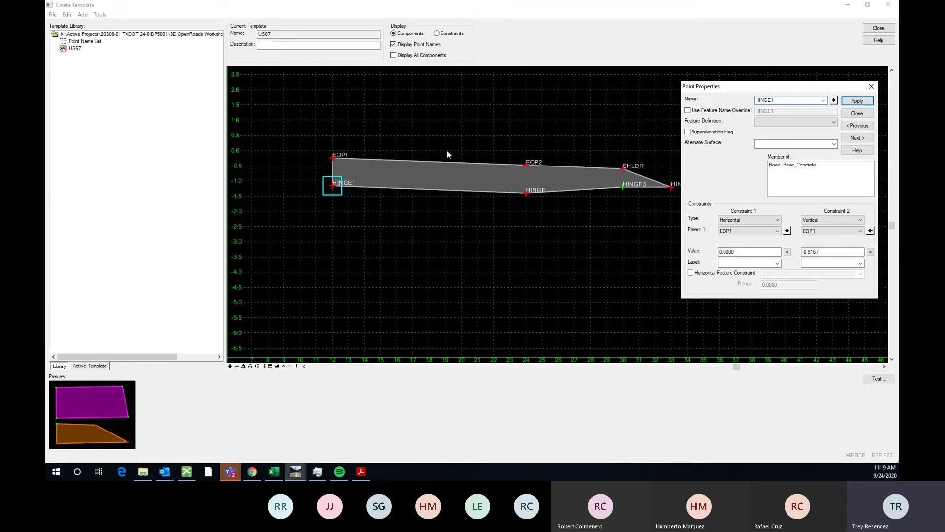
- Load HINGE3, the bottom point below SHLDR, into the point properties for editing
{"action": "scroll", "coordinate": [332, 187], "scroll_direction": "down", "scroll_amount": 1}
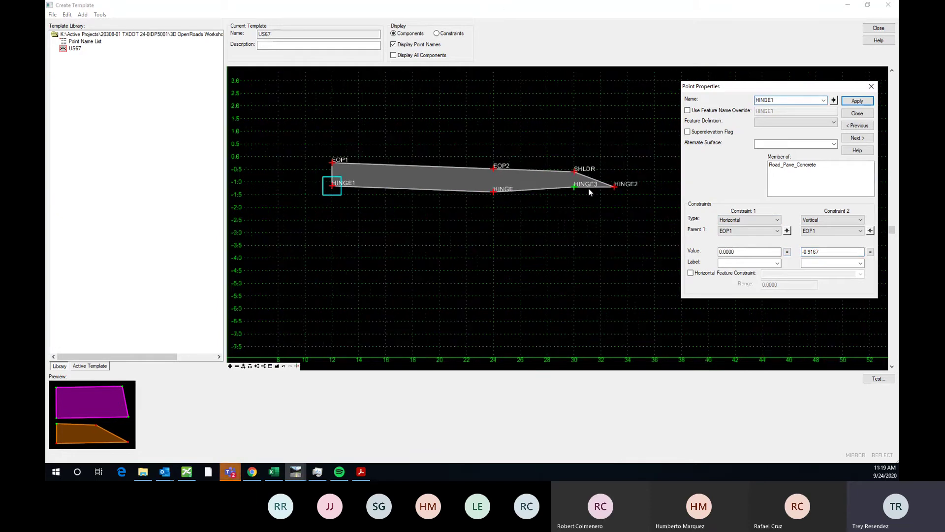
{"action": "scroll", "coordinate": [578, 188], "scroll_direction": "up", "scroll_amount": 2}
{"action": "scroll", "coordinate": [578, 192], "scroll_direction": "down", "scroll_amount": 1}
{"action": "scroll", "coordinate": [578, 193], "scroll_direction": "down", "scroll_amount": 1}
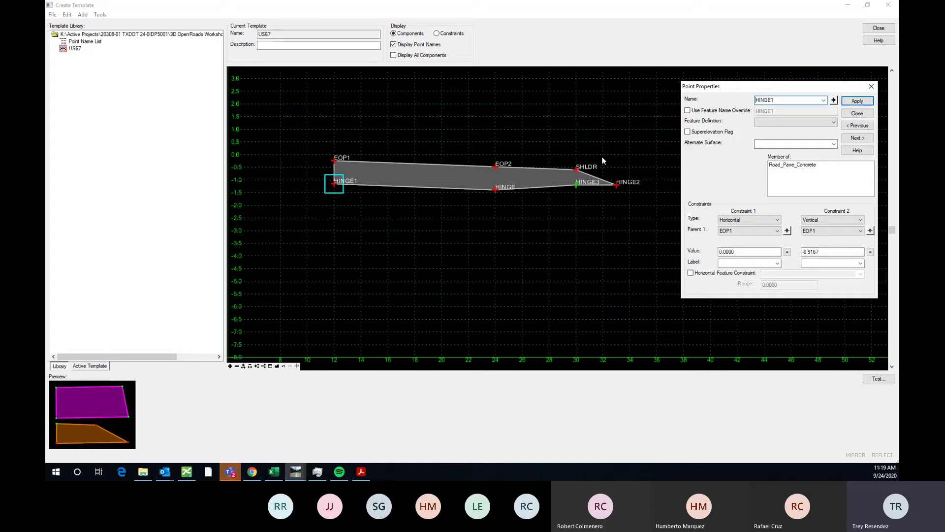
{"action": "double_click", "coordinate": [813, 252]}
{"action": "left_click", "coordinate": [754, 251]}
{"action": "left_click", "coordinate": [833, 101]}
{"action": "left_click", "coordinate": [576, 185]}
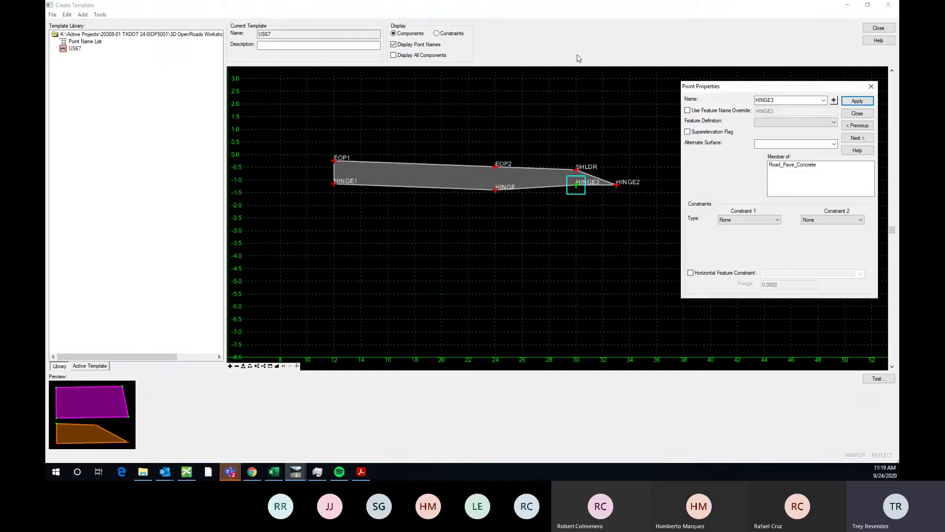
- Examine the concrete pavement's bottom edge from HINGE1 through HINGE to HINGE3
{"action": "scroll", "coordinate": [592, 197], "scroll_direction": "down", "scroll_amount": 2}
{"action": "scroll", "coordinate": [463, 193], "scroll_direction": "up", "scroll_amount": 2}
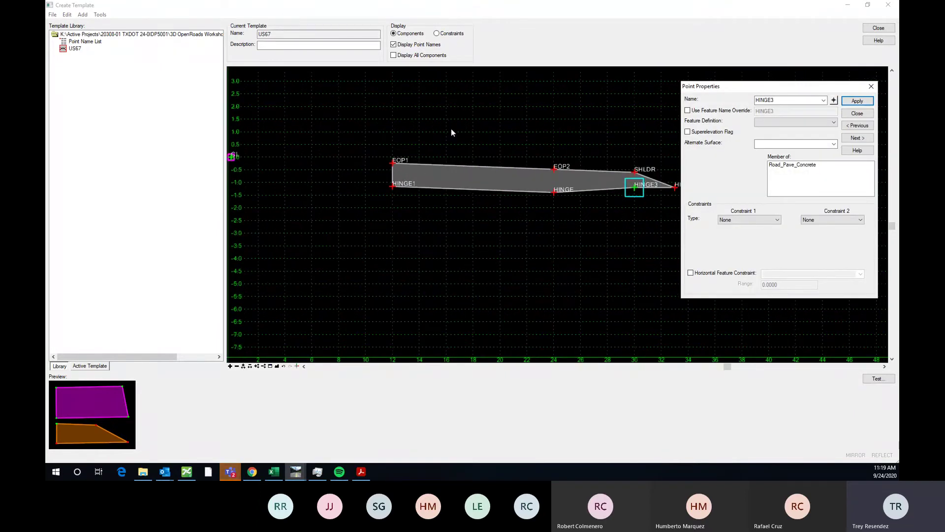
{"action": "scroll", "coordinate": [517, 199], "scroll_direction": "down", "scroll_amount": 1}
{"action": "scroll", "coordinate": [500, 192], "scroll_direction": "up", "scroll_amount": 1}
{"action": "scroll", "coordinate": [458, 187], "scroll_direction": "down", "scroll_amount": 1}
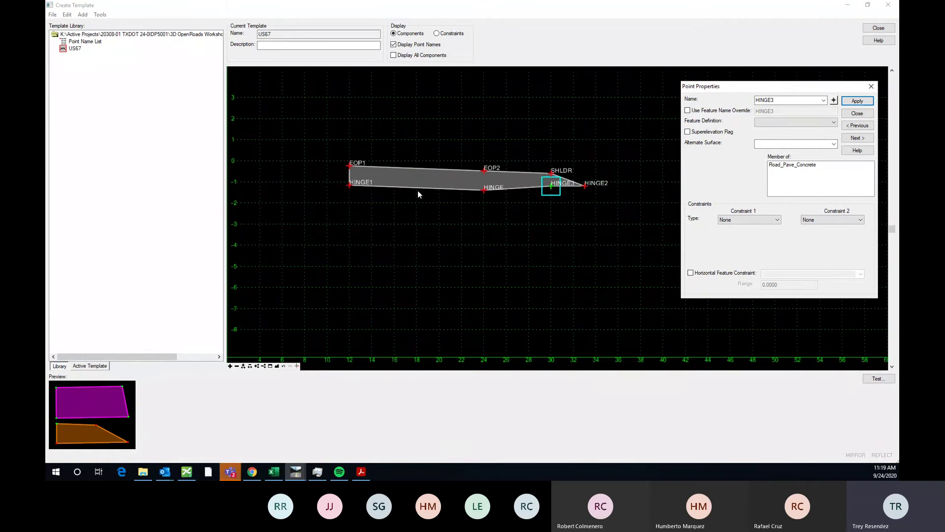
{"action": "scroll", "coordinate": [377, 174], "scroll_direction": "up", "scroll_amount": 1}
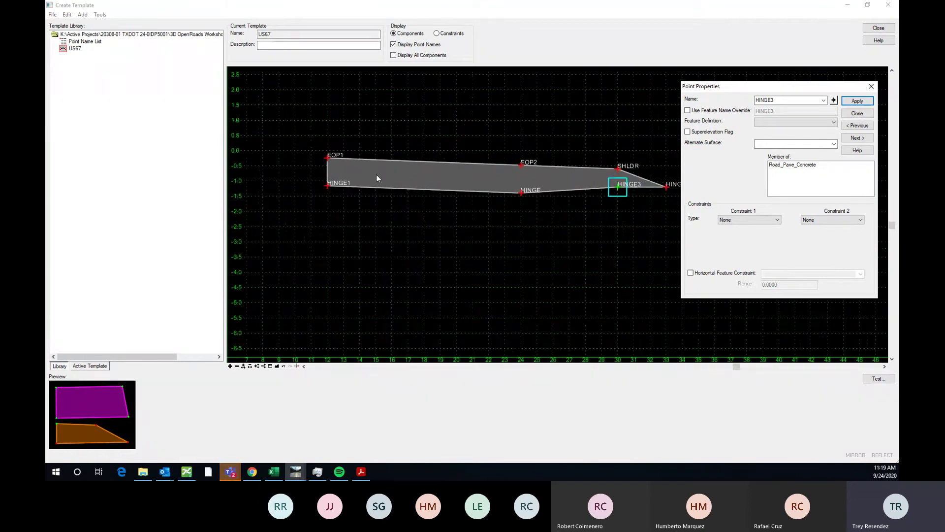
{"action": "scroll", "coordinate": [514, 169], "scroll_direction": "down", "scroll_amount": 1}
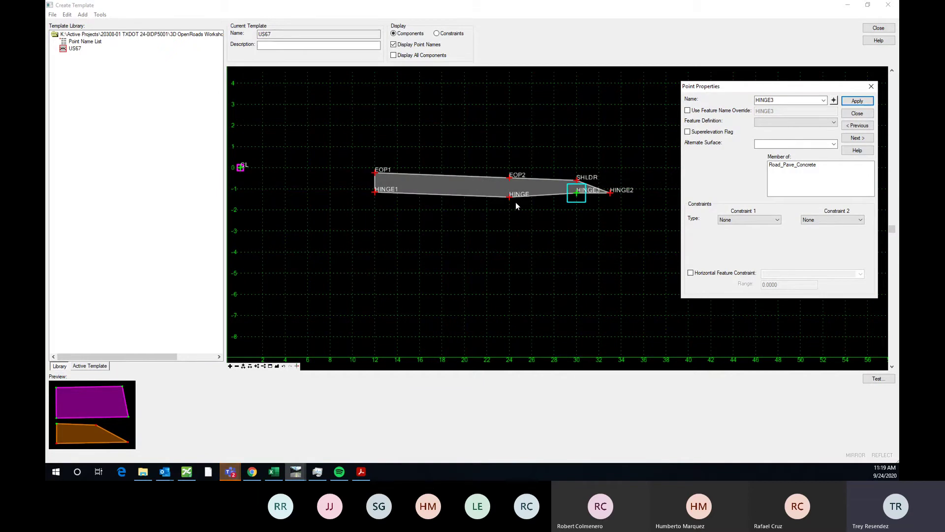
{"action": "scroll", "coordinate": [512, 200], "scroll_direction": "up", "scroll_amount": 1}
{"action": "scroll", "coordinate": [529, 220], "scroll_direction": "down", "scroll_amount": 1}
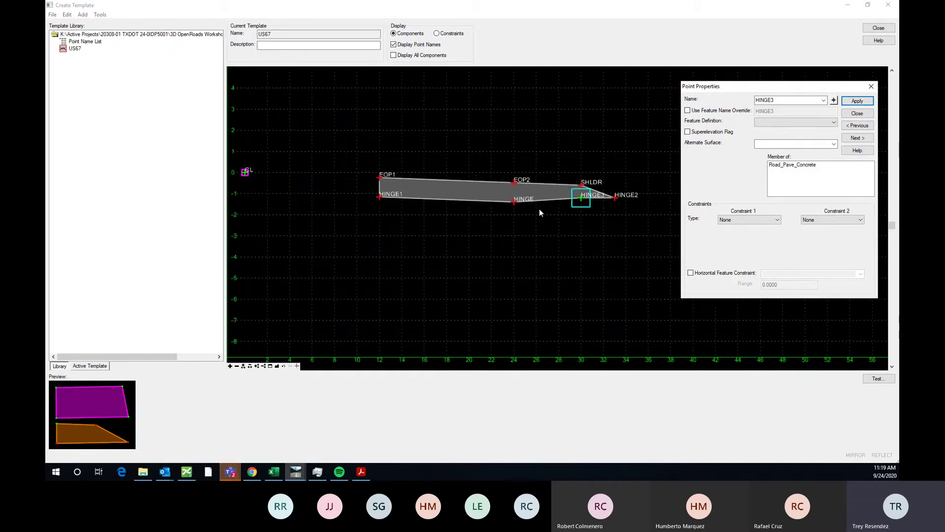
- Give HINGE3 a vertical first constraint with SHLDR as its parent
{"action": "left_click", "coordinate": [769, 221]}
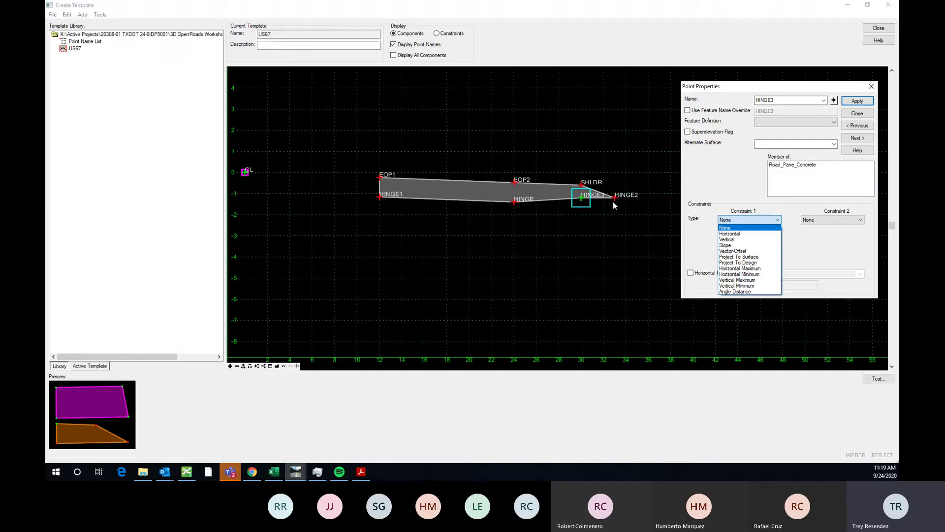
{"action": "left_click", "coordinate": [556, 192]}
{"action": "scroll", "coordinate": [556, 192], "scroll_direction": "up", "scroll_amount": 3}
{"action": "left_click", "coordinate": [743, 219]}
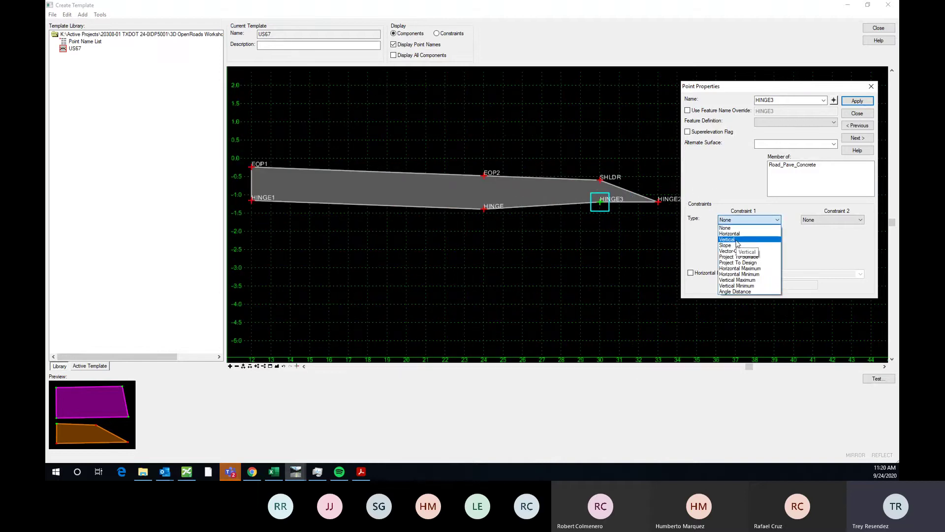
{"action": "left_click", "coordinate": [737, 240]}
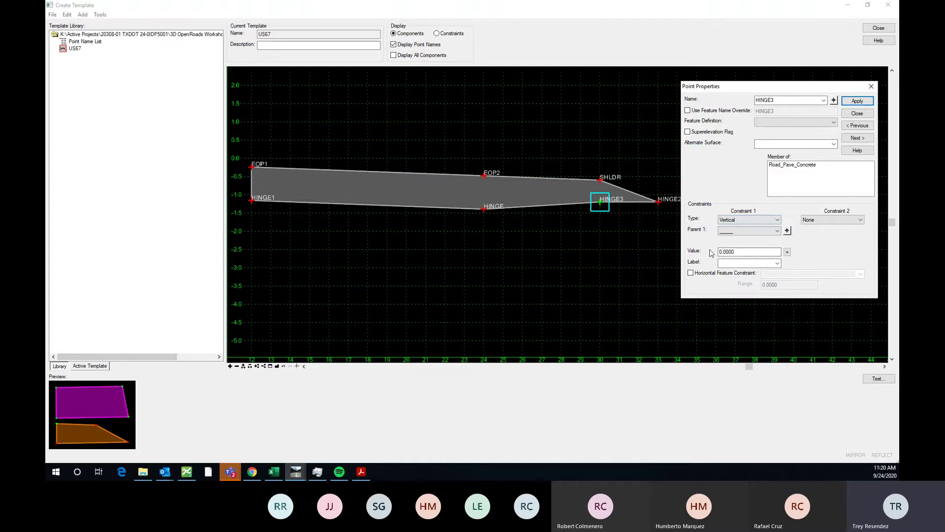
{"action": "left_click", "coordinate": [787, 231]}
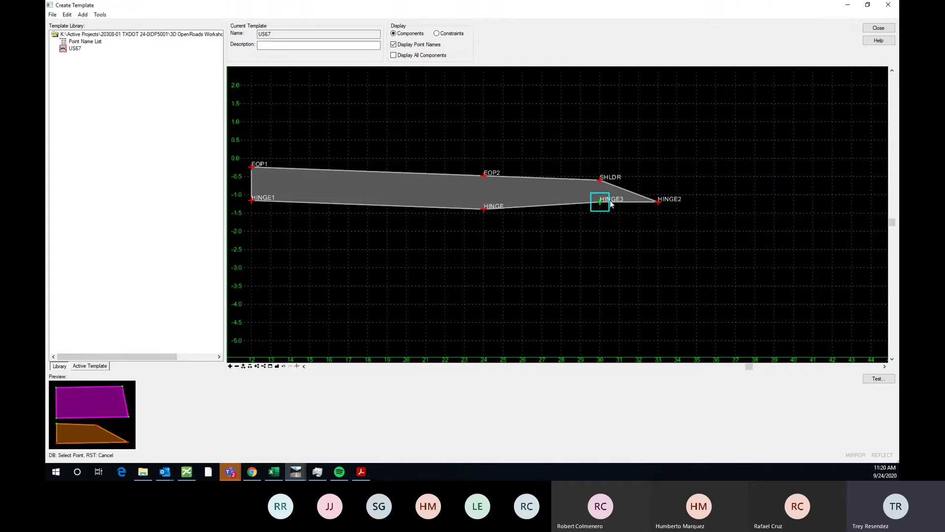
{"action": "left_click", "coordinate": [600, 182]}
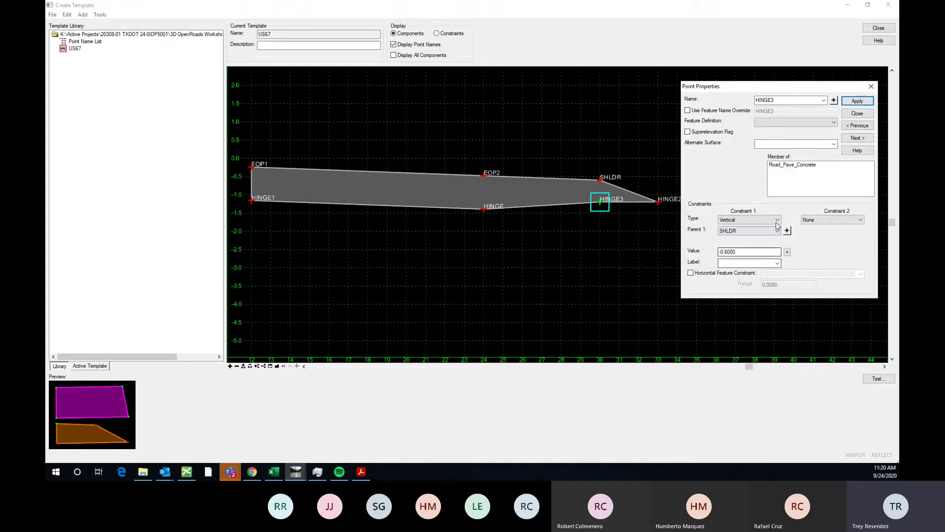
- Set HINGE3's vertical value to an equation using the vertical difference from EOP1 to HINGE1, multiplier -1, and apply it
{"action": "left_click", "coordinate": [788, 251]}
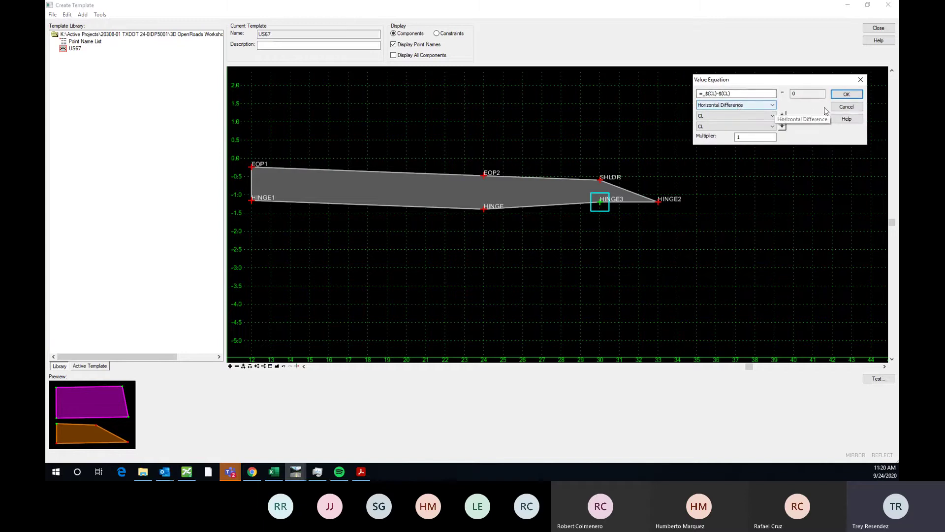
{"action": "left_click", "coordinate": [847, 106]}
{"action": "left_click", "coordinate": [788, 252]}
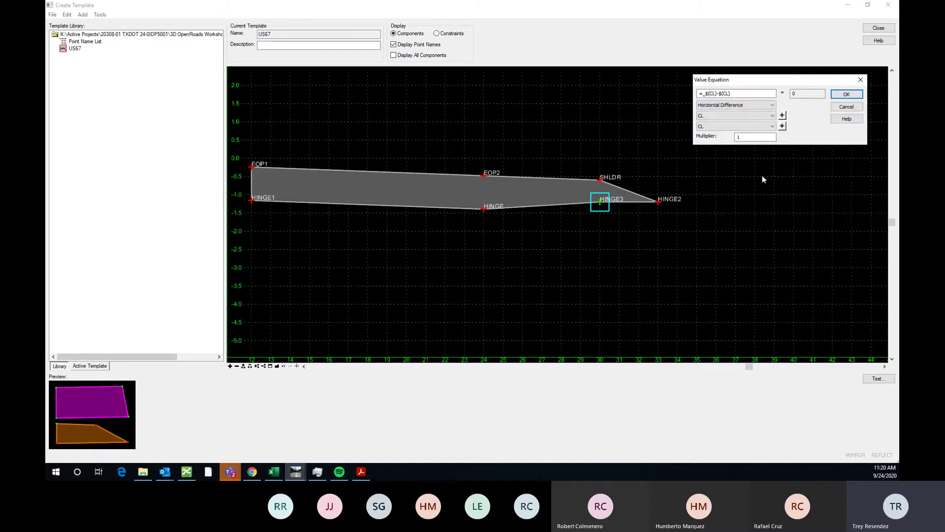
{"action": "left_click", "coordinate": [726, 105]}
{"action": "left_click", "coordinate": [716, 118]}
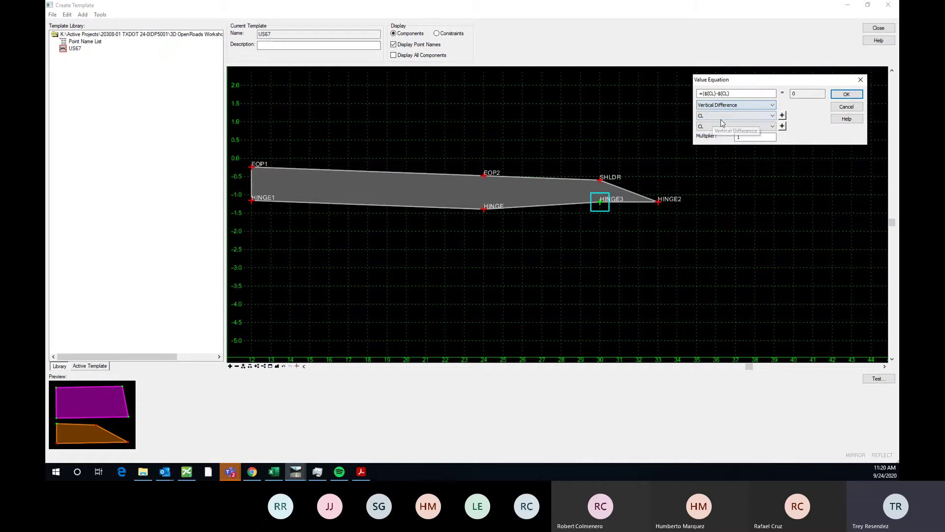
{"action": "left_click", "coordinate": [783, 115]}
{"action": "left_click", "coordinate": [256, 169]}
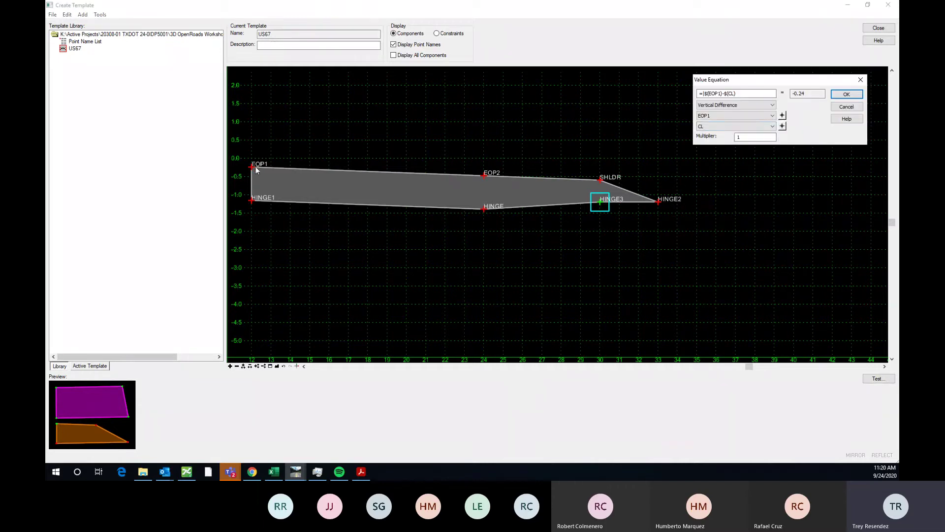
{"action": "left_click", "coordinate": [782, 126]}
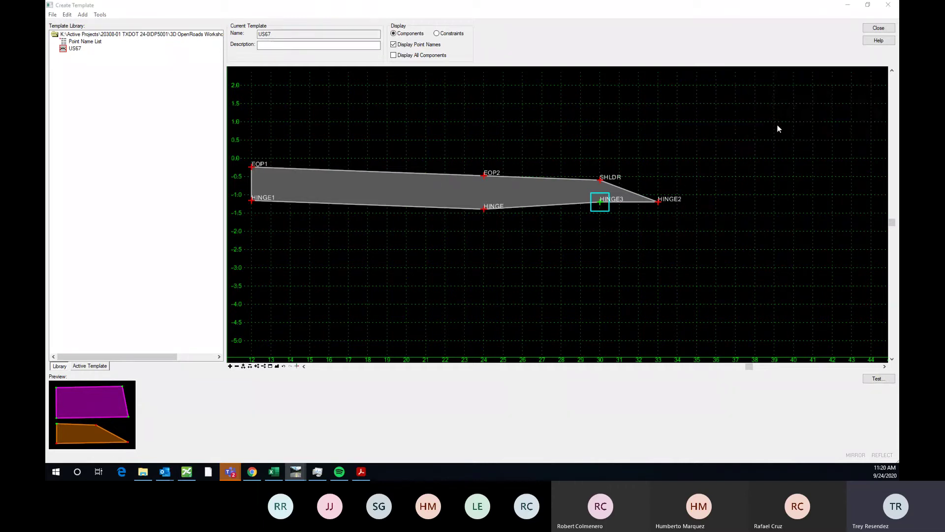
{"action": "left_click", "coordinate": [252, 202]}
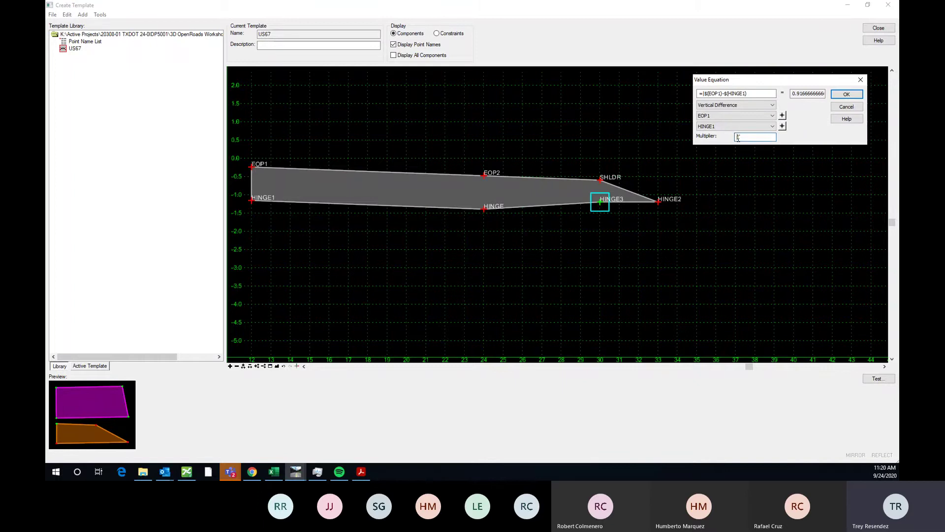
{"action": "left_click", "coordinate": [847, 94]}
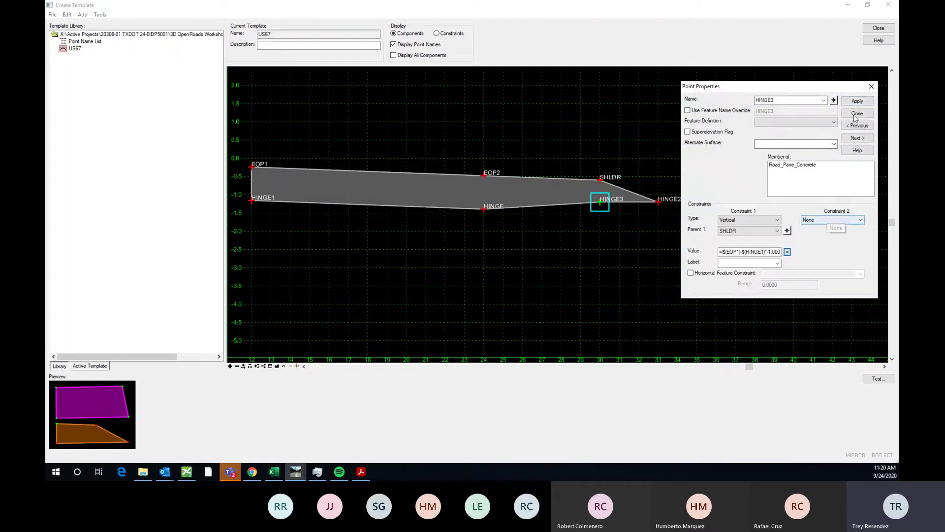
{"action": "left_click", "coordinate": [858, 101]}
- Add a second constraint to HINGE3: horizontal, parent SHLDR, value 0, and close its properties
{"action": "left_click", "coordinate": [837, 220]}
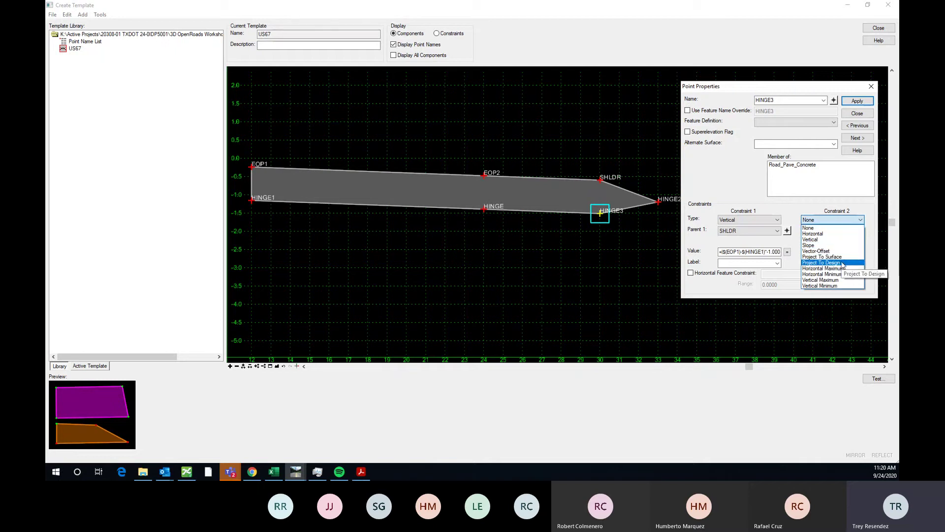
{"action": "left_click", "coordinate": [848, 252]}
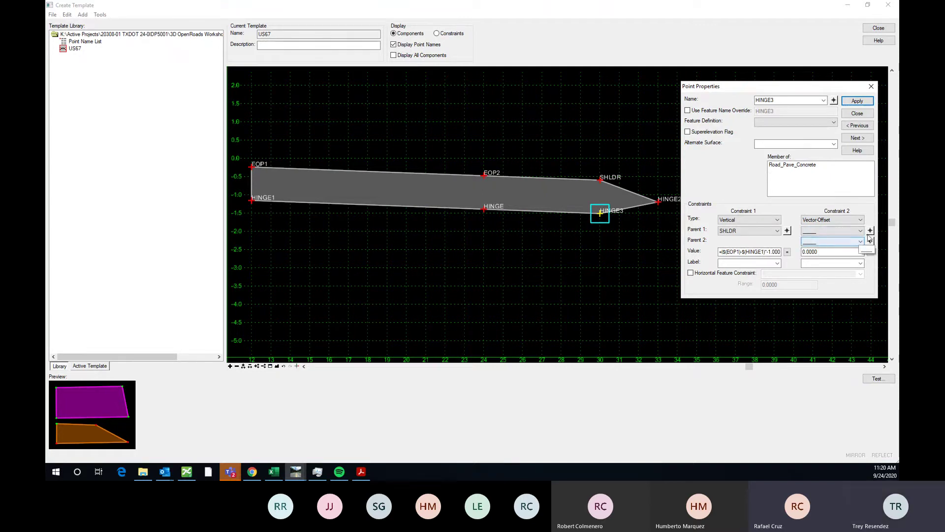
{"action": "left_click", "coordinate": [831, 220]}
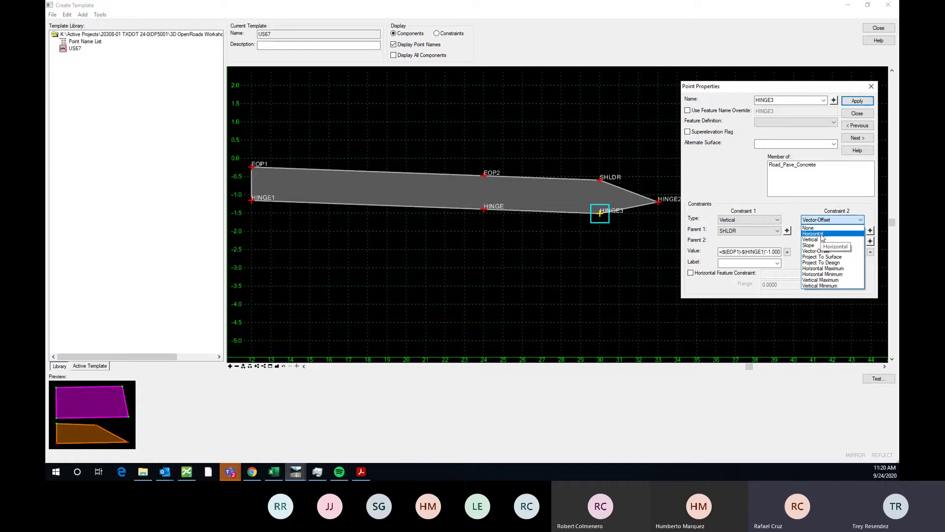
{"action": "left_click", "coordinate": [821, 234]}
{"action": "left_click", "coordinate": [870, 230]}
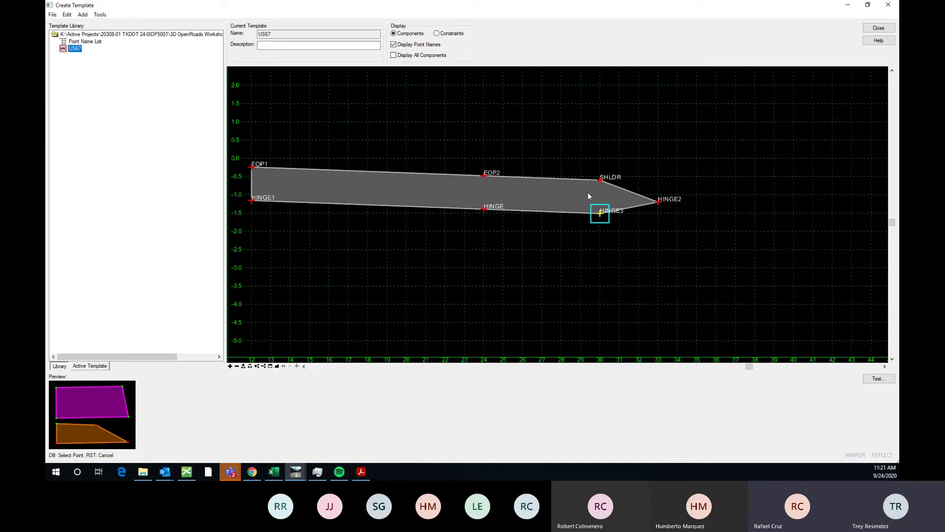
{"action": "left_click", "coordinate": [601, 180]}
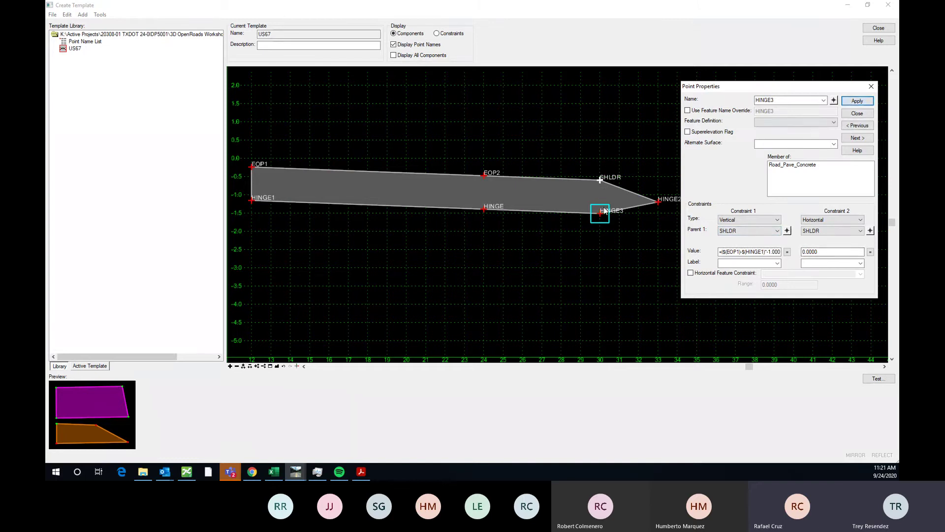
{"action": "scroll", "coordinate": [639, 215], "scroll_direction": "down", "scroll_amount": 1}
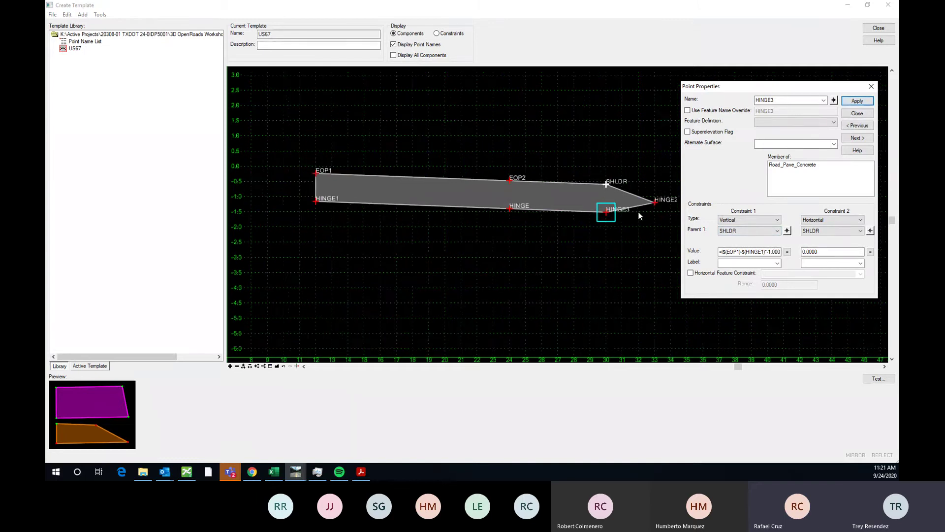
{"action": "left_click", "coordinate": [871, 86]}
- Start a new unconstrained component with the Road_Pave_Concrete feature, placing its first vertex directly above EOP1 at about (12, 0)
{"action": "scroll", "coordinate": [551, 203], "scroll_direction": "up", "scroll_amount": 1}
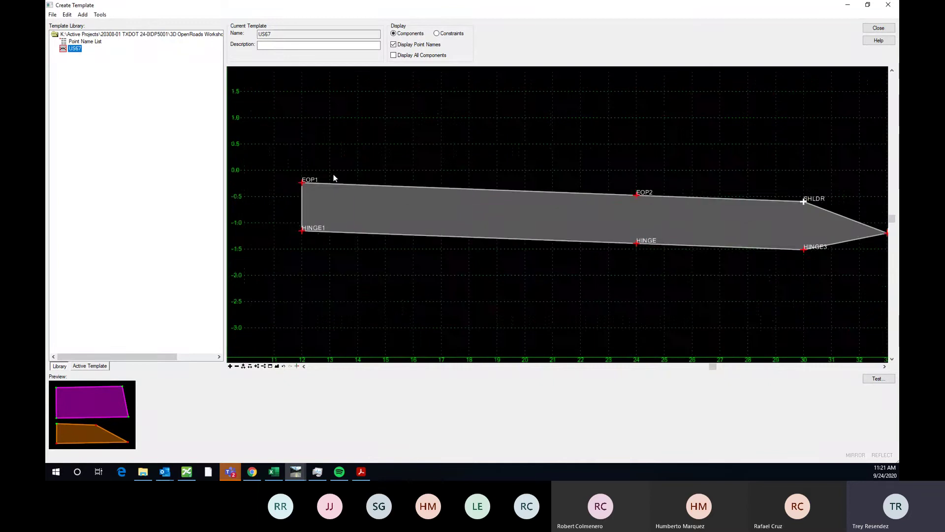
{"action": "scroll", "coordinate": [363, 218], "scroll_direction": "down", "scroll_amount": 2}
{"action": "scroll", "coordinate": [379, 219], "scroll_direction": "up", "scroll_amount": 2}
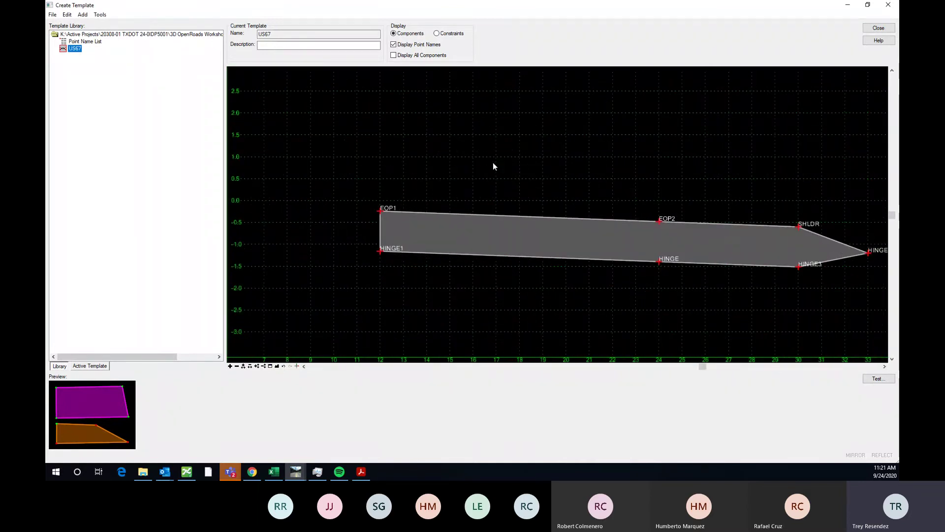
{"action": "right_click", "coordinate": [479, 181]}
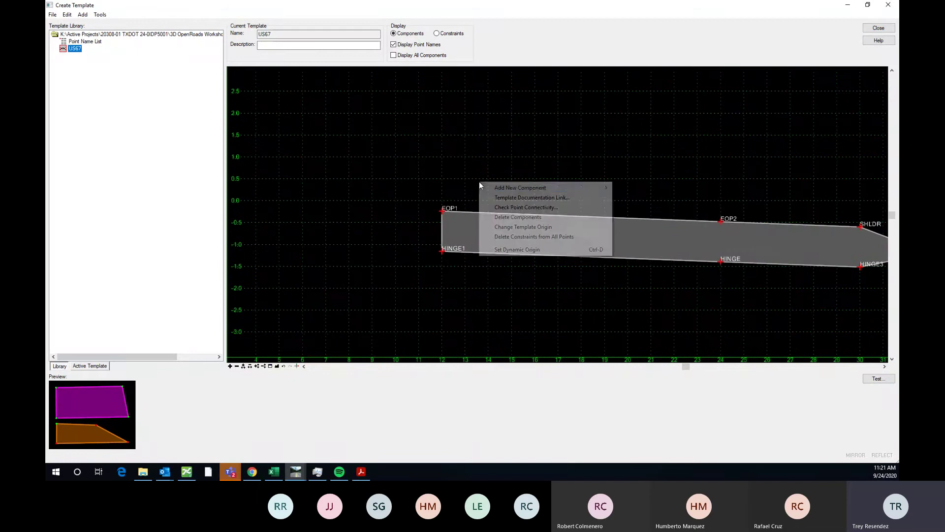
{"action": "mouse_move", "coordinate": [599, 191]}
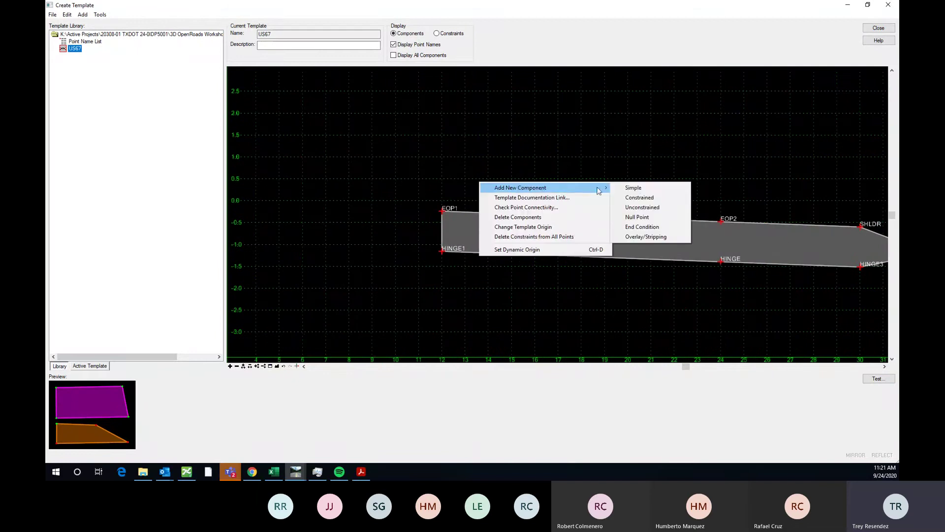
{"action": "left_click", "coordinate": [640, 207]}
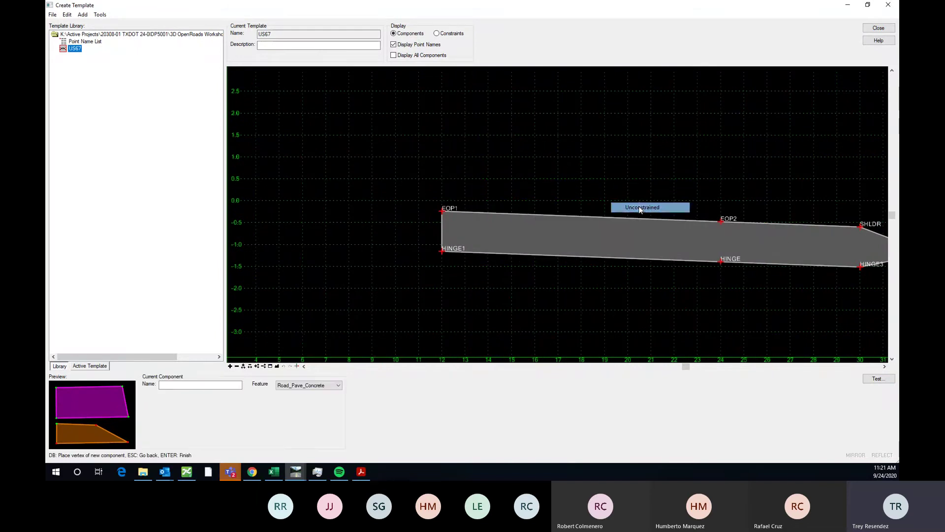
{"action": "left_click", "coordinate": [442, 200]}
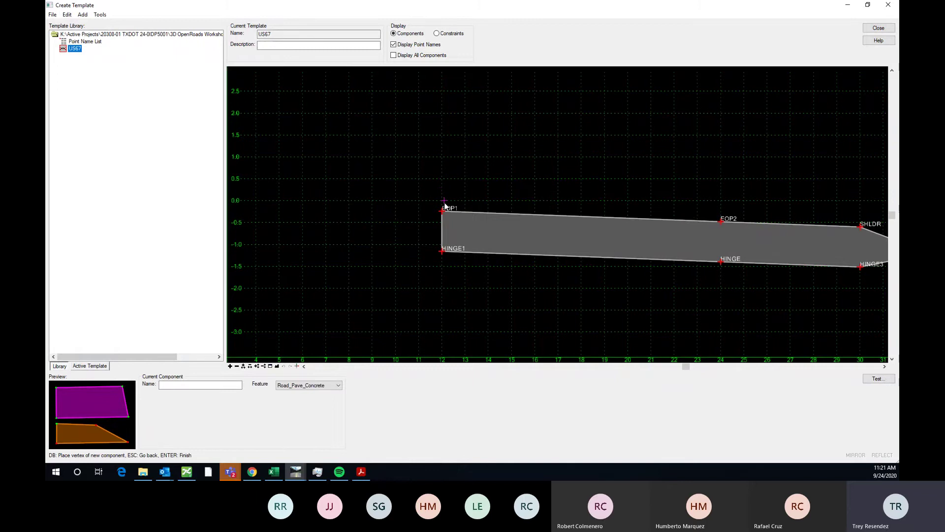
- Finish the overlay component through EOP2 and SHLDR with a last vertex directly above SHLDR at about (30, -0.3)
{"action": "scroll", "coordinate": [442, 201], "scroll_direction": "up", "scroll_amount": 1}
{"action": "scroll", "coordinate": [441, 204], "scroll_direction": "down", "scroll_amount": 1}
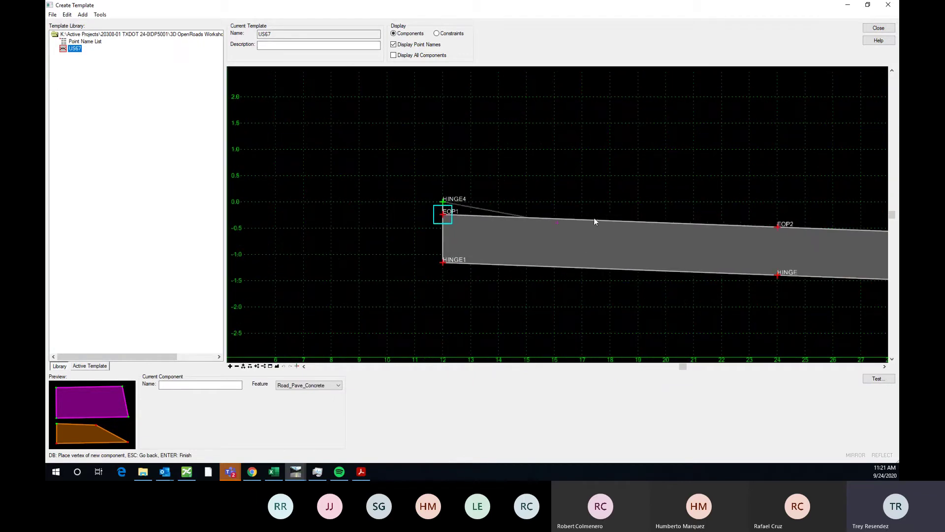
{"action": "left_click", "coordinate": [775, 227]}
{"action": "scroll", "coordinate": [610, 240], "scroll_direction": "down", "scroll_amount": 1}
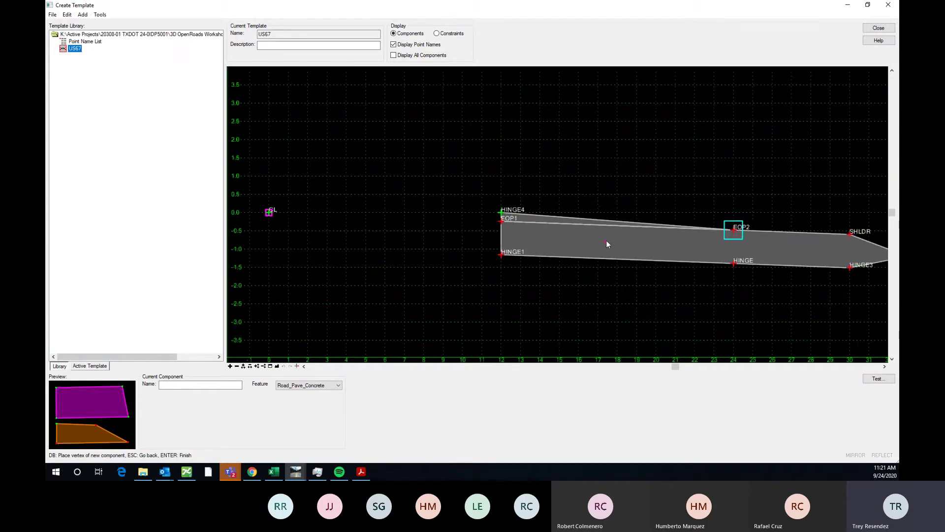
{"action": "left_click", "coordinate": [850, 235]}
{"action": "scroll", "coordinate": [850, 231], "scroll_direction": "up", "scroll_amount": 2}
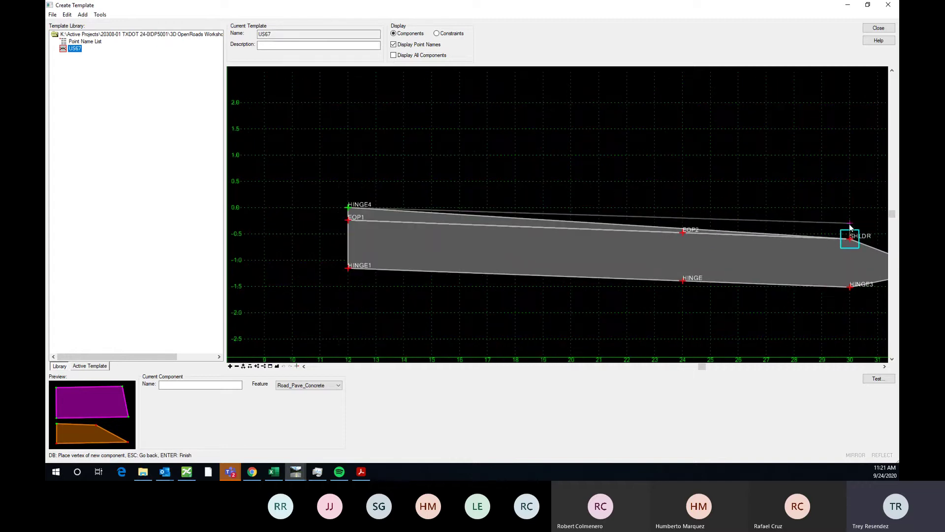
{"action": "right_click", "coordinate": [849, 184]}
{"action": "left_click", "coordinate": [851, 187]}
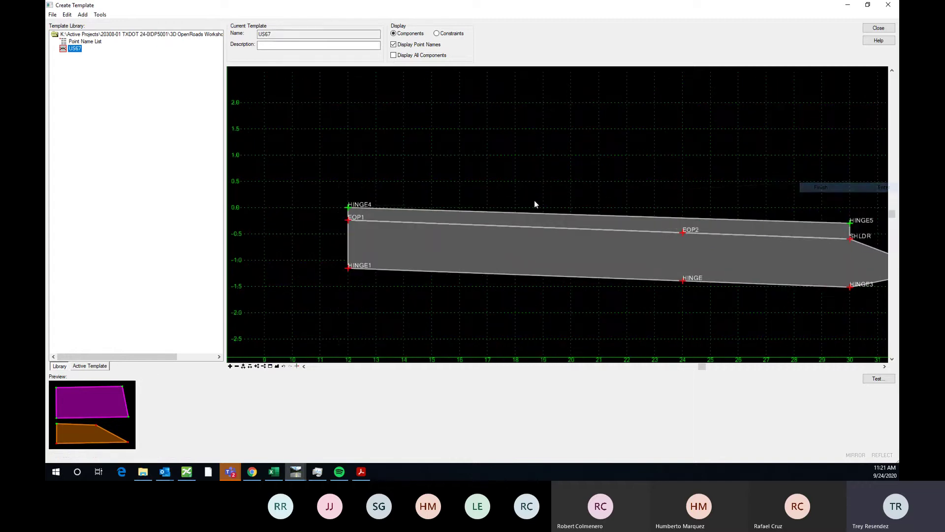
- Examine the available feature definitions for the new overlay component and close its properties without changing anything
{"action": "scroll", "coordinate": [533, 200], "scroll_direction": "down", "scroll_amount": 2}
{"action": "scroll", "coordinate": [647, 217], "scroll_direction": "up", "scroll_amount": 2}
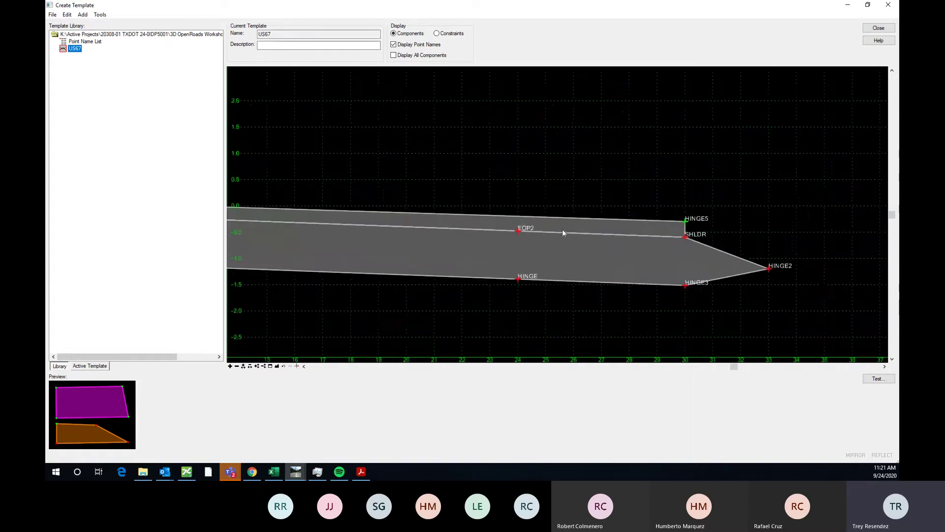
{"action": "double_click", "coordinate": [622, 225]}
{"action": "left_click", "coordinate": [768, 133]}
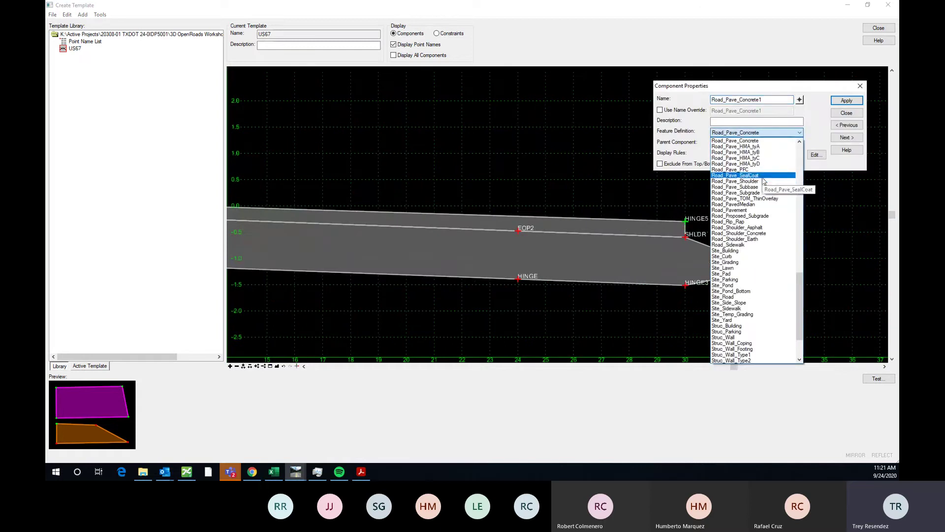
{"action": "scroll", "coordinate": [801, 298], "scroll_direction": "up", "scroll_amount": 3}
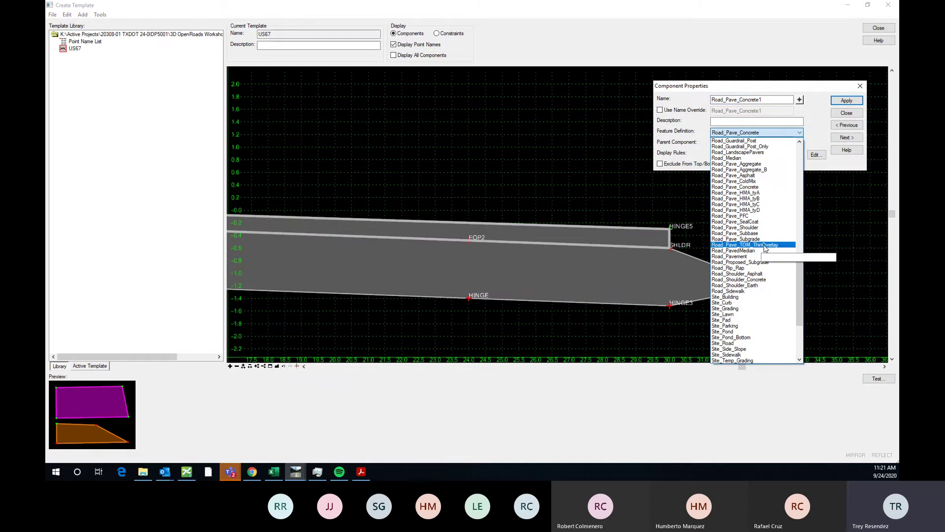
{"action": "left_click", "coordinate": [812, 112]}
{"action": "scroll", "coordinate": [732, 268], "scroll_direction": "down", "scroll_amount": 2}
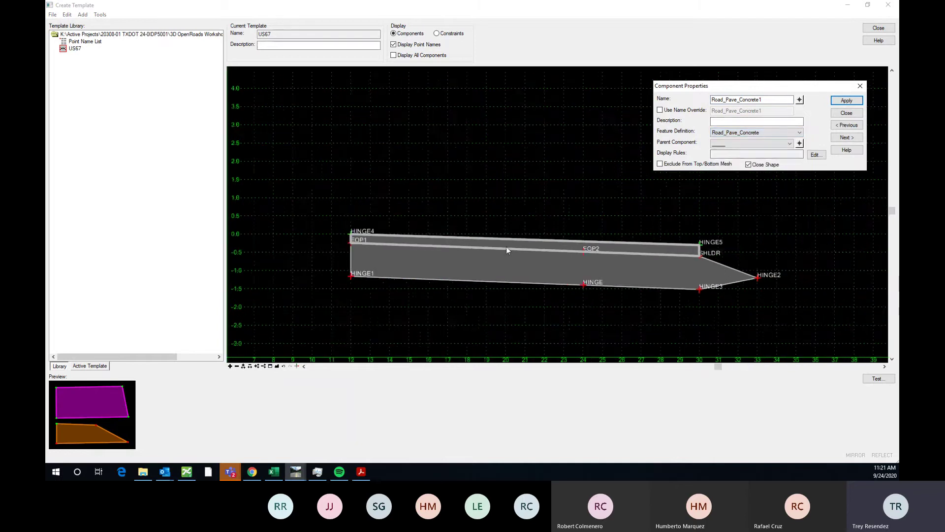
{"action": "scroll", "coordinate": [506, 246], "scroll_direction": "up", "scroll_amount": 1}
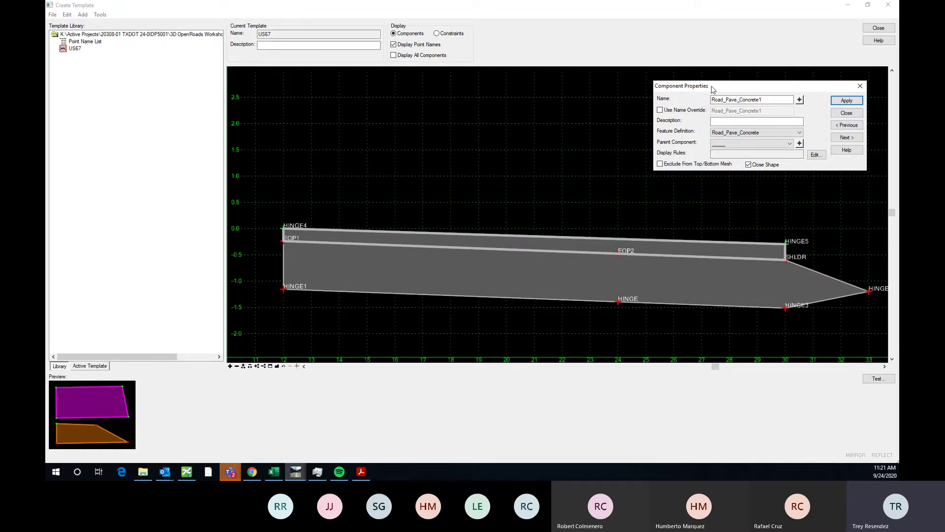
{"action": "left_click", "coordinate": [860, 85]}
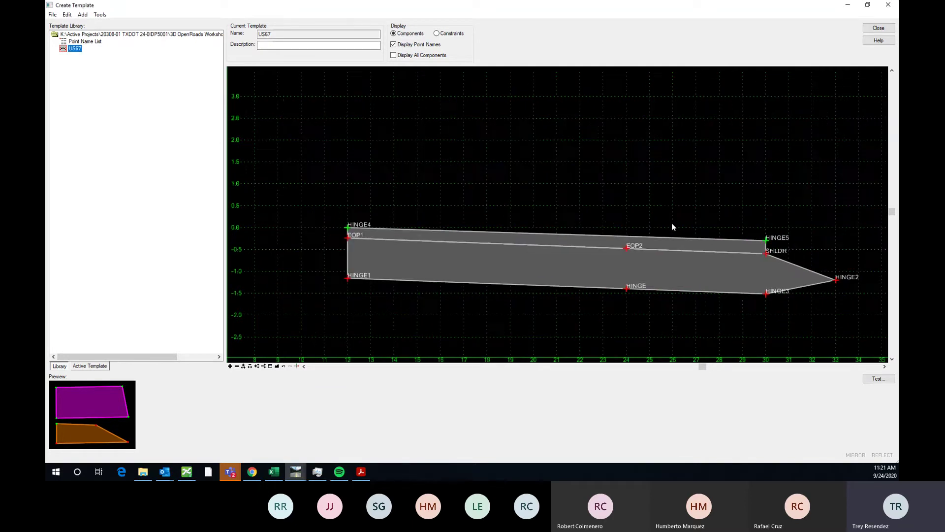
{"action": "scroll", "coordinate": [673, 227], "scroll_direction": "down", "scroll_amount": 2}
{"action": "scroll", "coordinate": [547, 231], "scroll_direction": "up", "scroll_amount": 3}
{"action": "scroll", "coordinate": [377, 215], "scroll_direction": "down", "scroll_amount": 2}
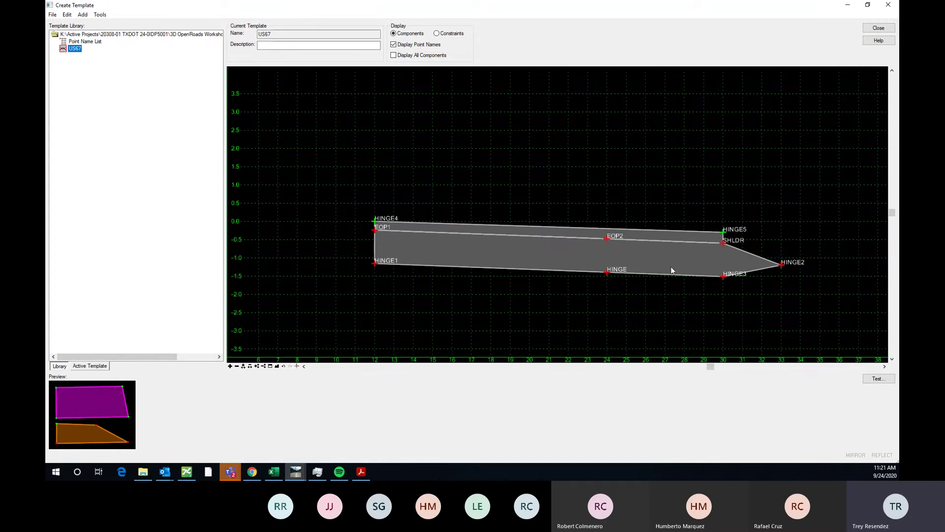
{"action": "scroll", "coordinate": [720, 246], "scroll_direction": "up", "scroll_amount": 1}
{"action": "scroll", "coordinate": [719, 246], "scroll_direction": "down", "scroll_amount": 1}
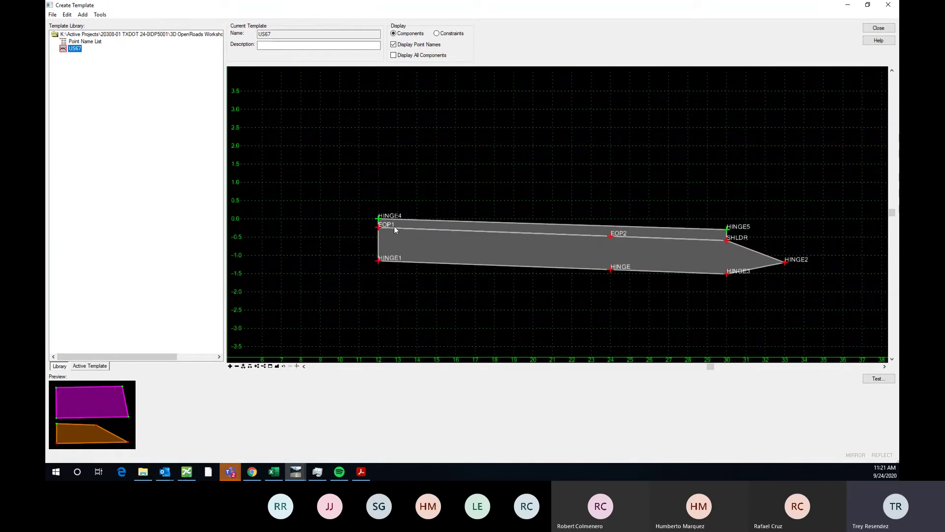
{"action": "scroll", "coordinate": [394, 225], "scroll_direction": "up", "scroll_amount": 2}
{"action": "scroll", "coordinate": [359, 207], "scroll_direction": "down", "scroll_amount": 2}
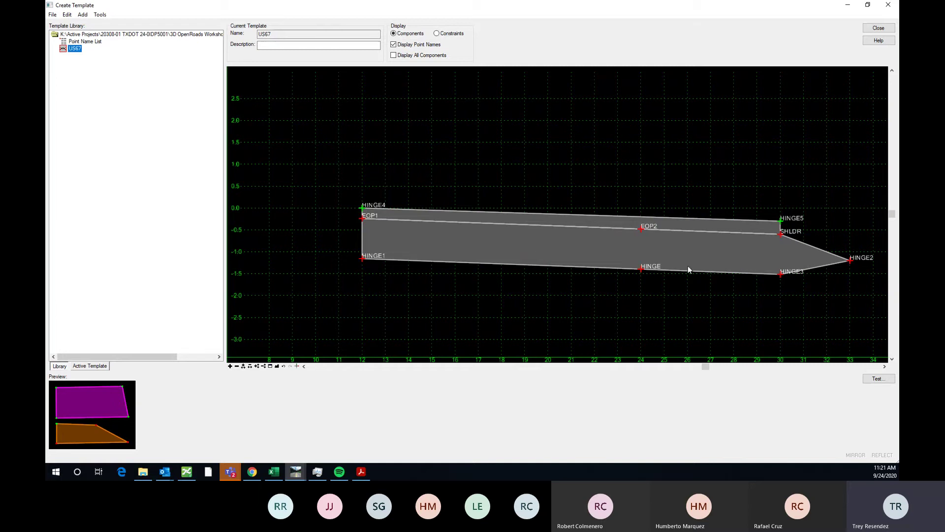
{"action": "mouse_move", "coordinate": [425, 212]}
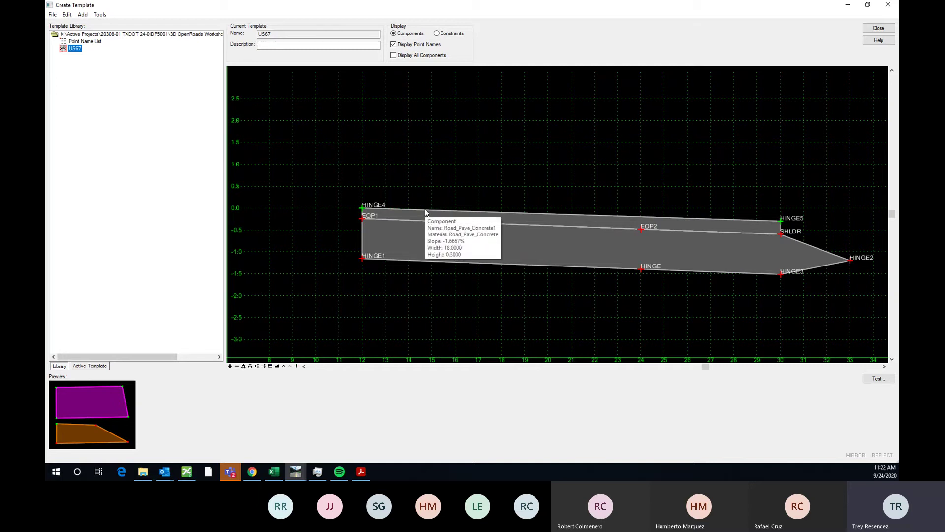
{"action": "scroll", "coordinate": [371, 186], "scroll_direction": "up", "scroll_amount": 4}
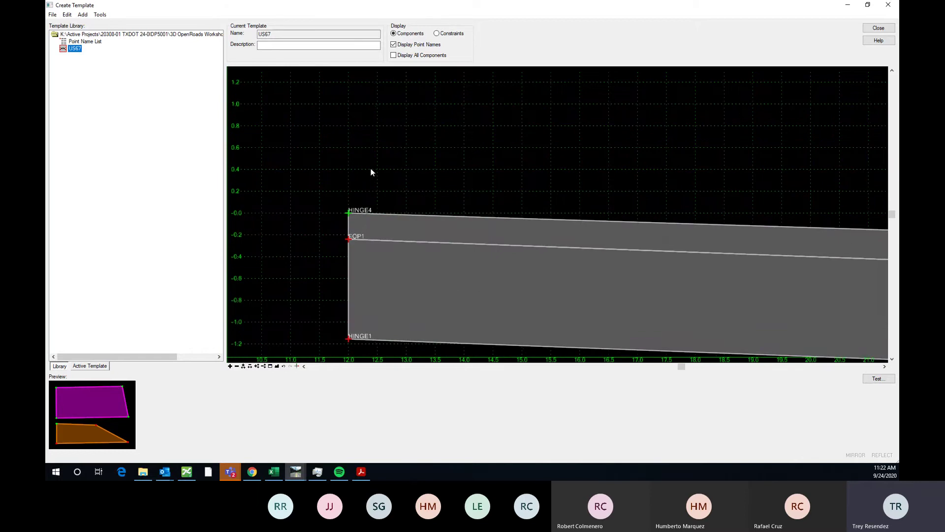
{"action": "scroll", "coordinate": [463, 179], "scroll_direction": "down", "scroll_amount": 4}
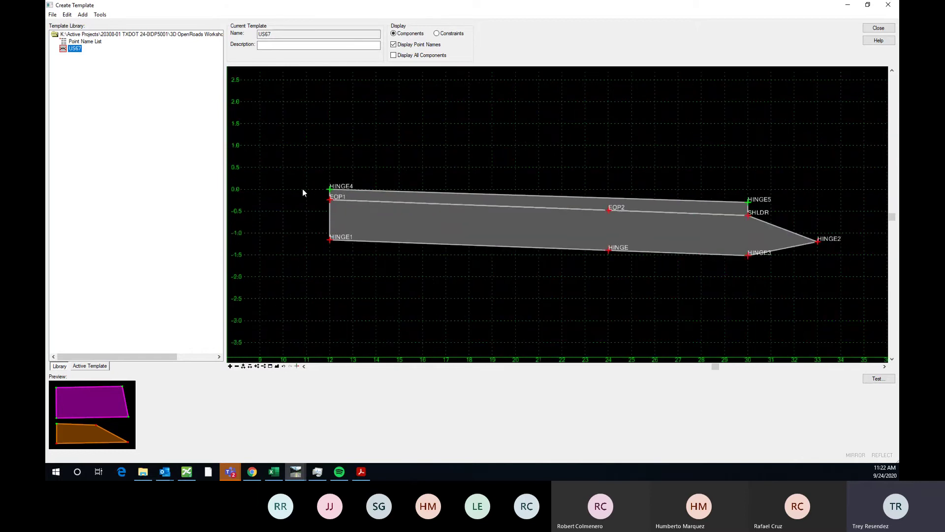
{"action": "scroll", "coordinate": [611, 237], "scroll_direction": "down", "scroll_amount": 5}
{"action": "scroll", "coordinate": [532, 233], "scroll_direction": "up", "scroll_amount": 4}
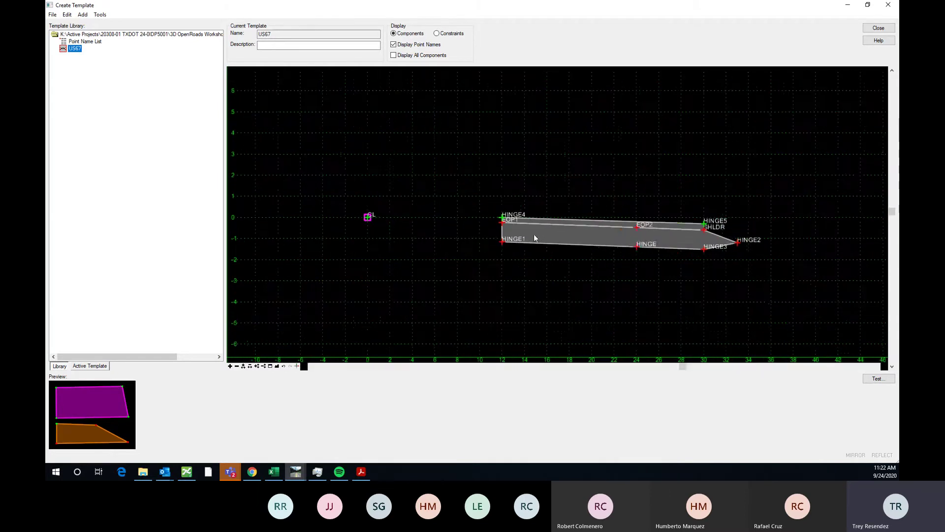
{"action": "scroll", "coordinate": [507, 200], "scroll_direction": "down", "scroll_amount": 2}
{"action": "scroll", "coordinate": [507, 201], "scroll_direction": "up", "scroll_amount": 6}
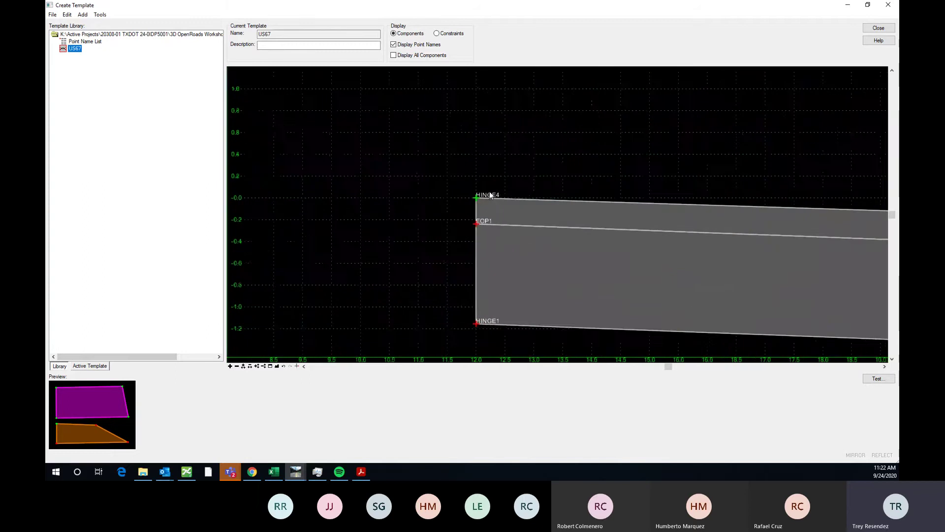
- Delete the thin overlay component above the pavement near HINGE4 and EOP1
{"action": "right_click", "coordinate": [491, 172]}
{"action": "left_click", "coordinate": [512, 208]}
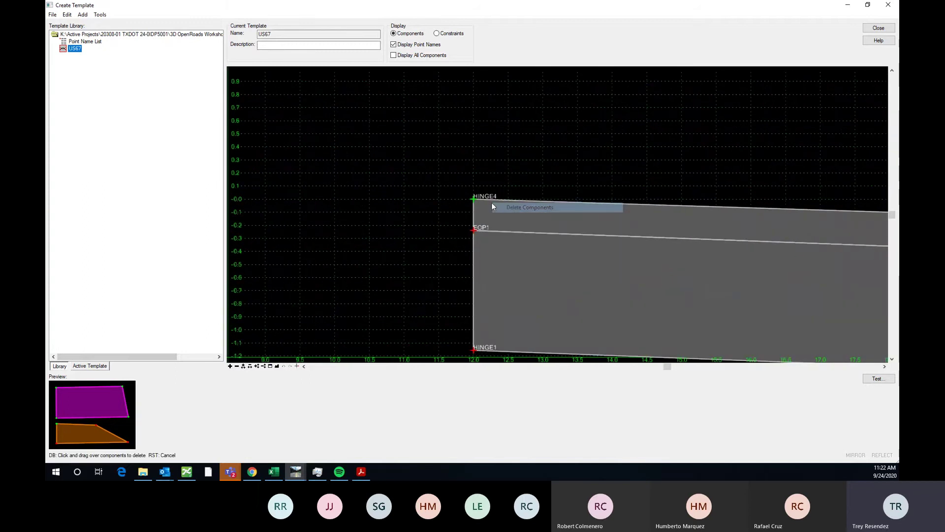
{"action": "left_click_drag", "start_coordinate": [455, 220], "coordinate": [452, 218]}
{"action": "scroll", "coordinate": [407, 192], "scroll_direction": "down", "scroll_amount": 4}
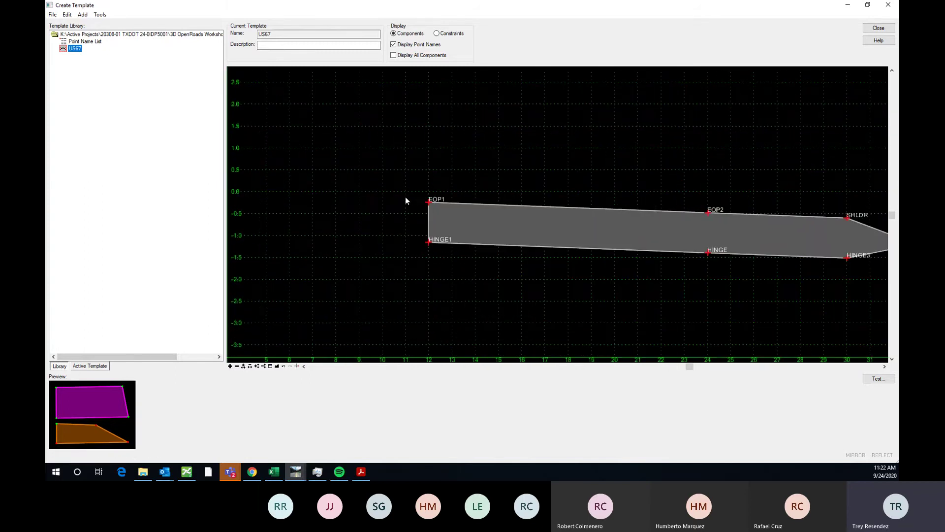
{"action": "scroll", "coordinate": [756, 234], "scroll_direction": "up", "scroll_amount": 1}
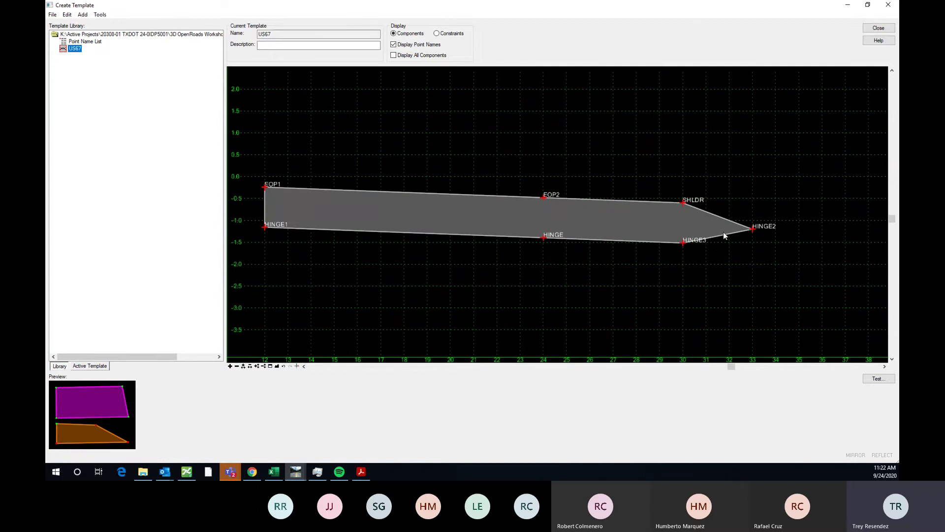
{"action": "scroll", "coordinate": [714, 260], "scroll_direction": "down", "scroll_amount": 4}
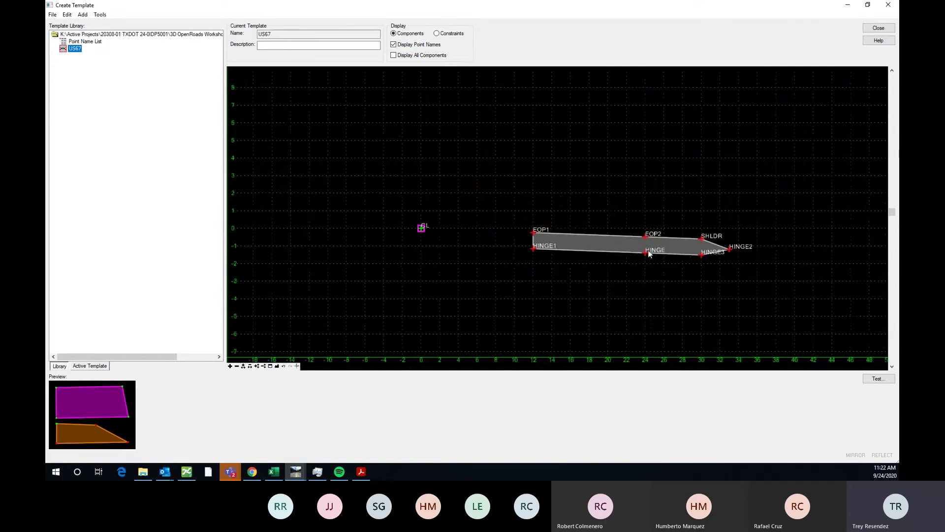
{"action": "scroll", "coordinate": [581, 245], "scroll_direction": "up", "scroll_amount": 1}
{"action": "scroll", "coordinate": [582, 243], "scroll_direction": "up", "scroll_amount": 2}
{"action": "scroll", "coordinate": [584, 249], "scroll_direction": "down", "scroll_amount": 2}
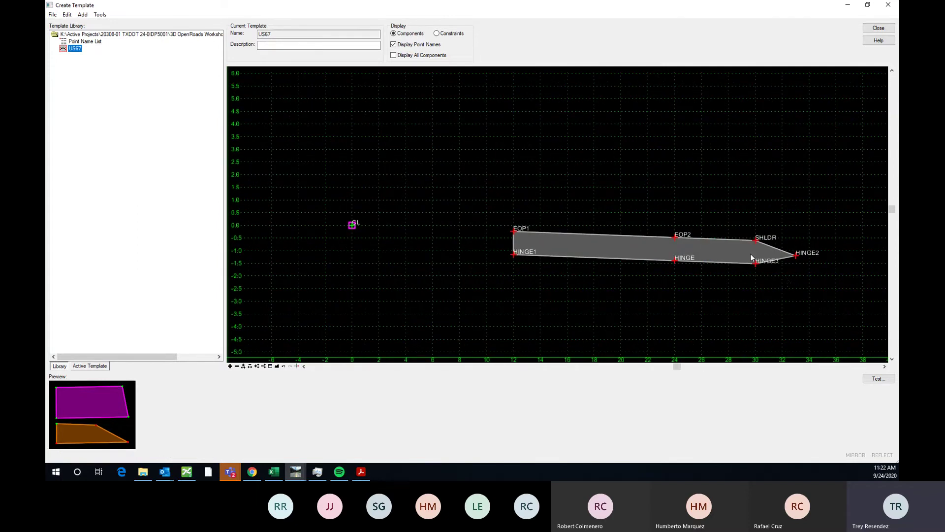
{"action": "scroll", "coordinate": [810, 270], "scroll_direction": "up", "scroll_amount": 1}
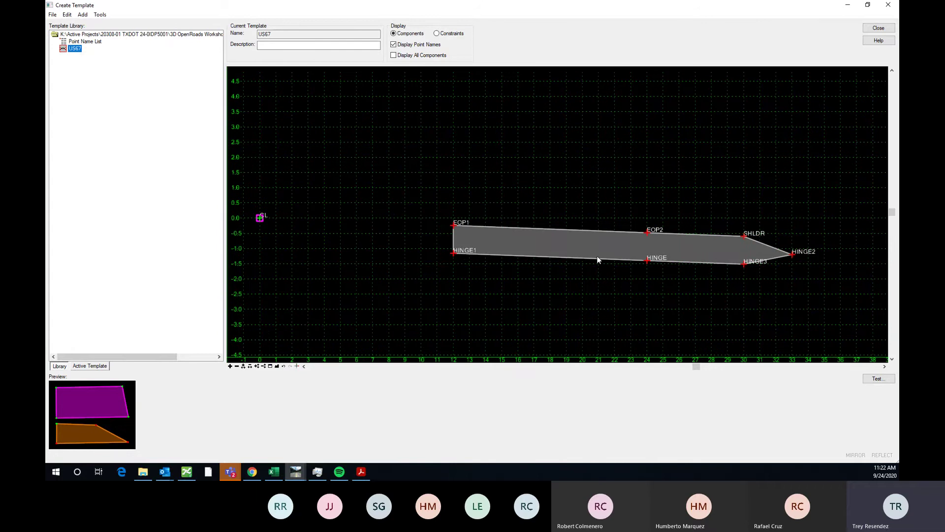
{"action": "scroll", "coordinate": [447, 196], "scroll_direction": "down", "scroll_amount": 2}
{"action": "scroll", "coordinate": [699, 227], "scroll_direction": "up", "scroll_amount": 3}
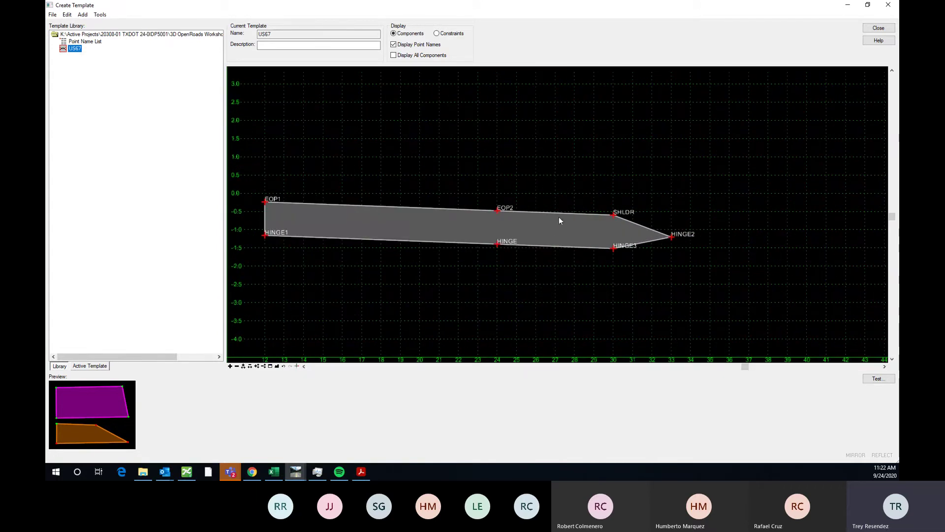
- Open the properties of HINGE2 and change its second constraint to Vector-Offset
{"action": "scroll", "coordinate": [559, 220], "scroll_direction": "down", "scroll_amount": 1}
{"action": "scroll", "coordinate": [613, 208], "scroll_direction": "up", "scroll_amount": 3}
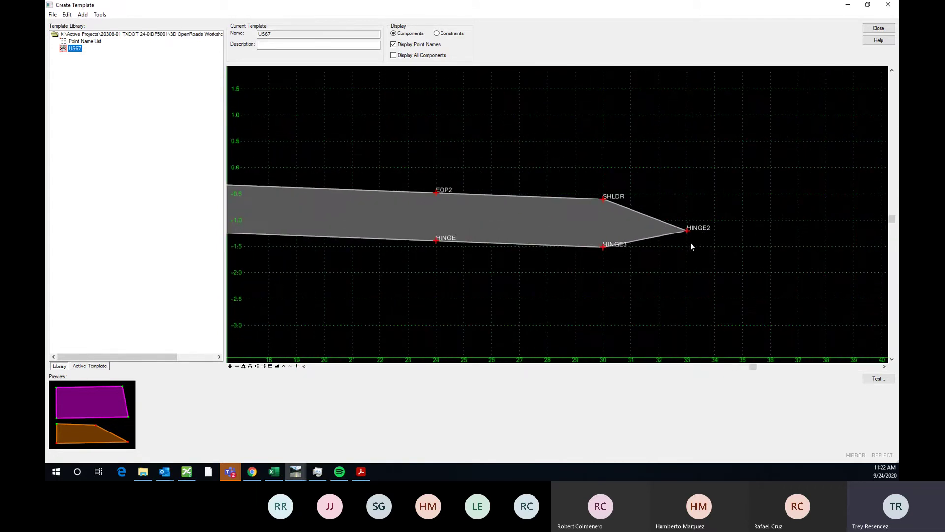
{"action": "mouse_move", "coordinate": [687, 231]}
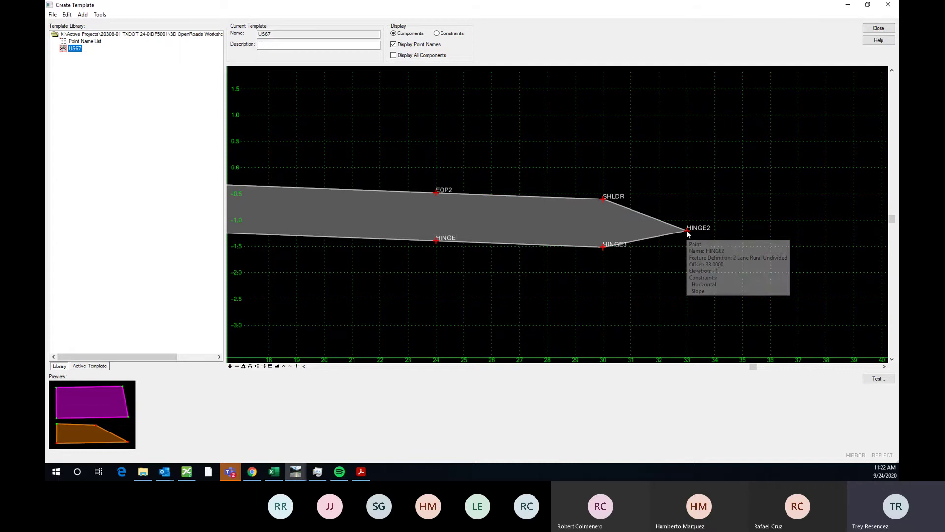
{"action": "double_click", "coordinate": [686, 232]}
{"action": "scroll", "coordinate": [614, 222], "scroll_direction": "up", "scroll_amount": 2}
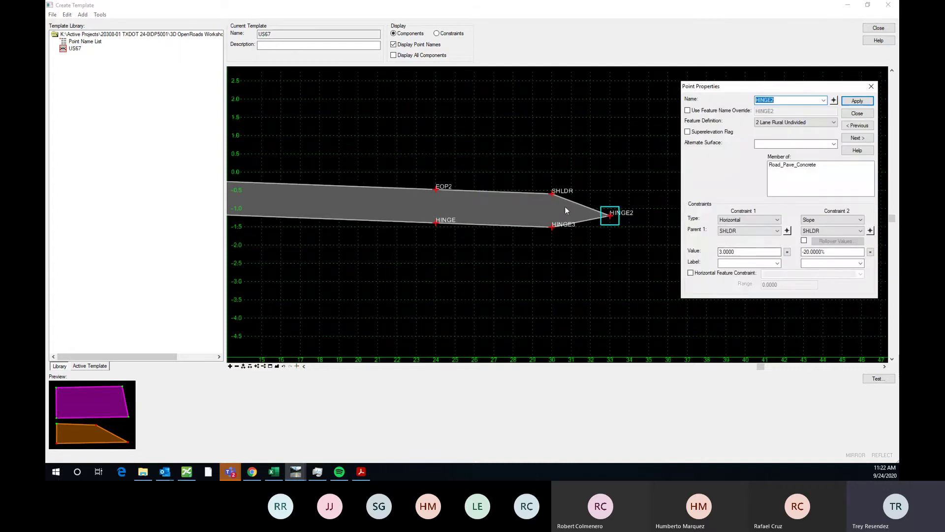
{"action": "left_click", "coordinate": [855, 220]}
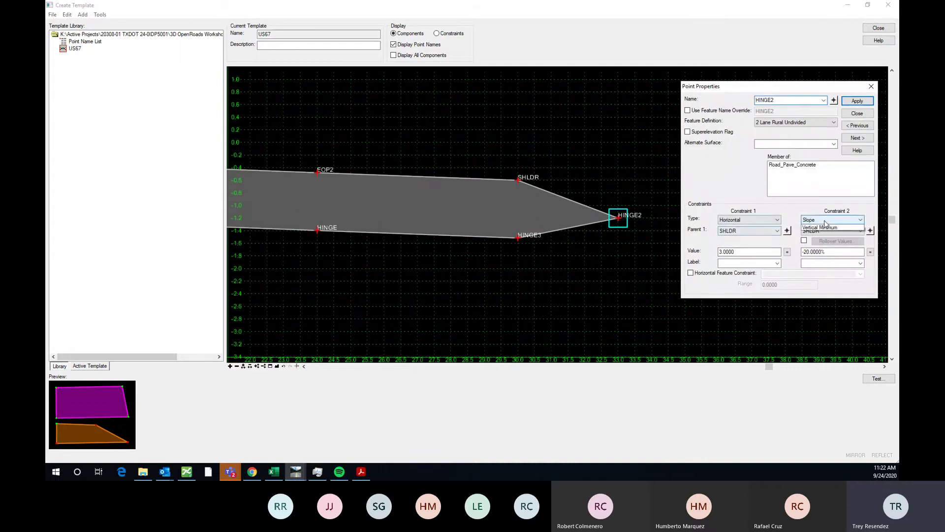
{"action": "left_click", "coordinate": [816, 251]}
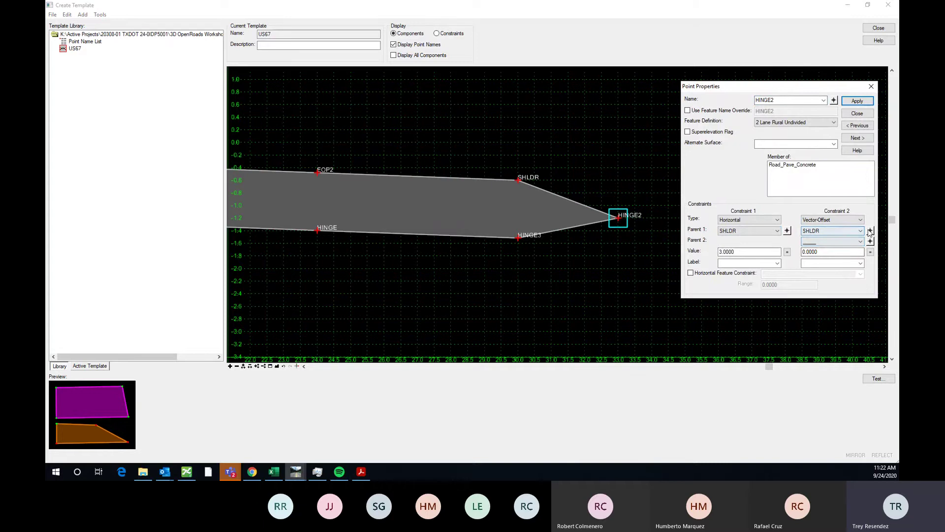
- Set HINGE2's vector-offset parents to HINGE and HINGE3 with value 0, apply it, and close the properties
{"action": "left_click", "coordinate": [870, 232]}
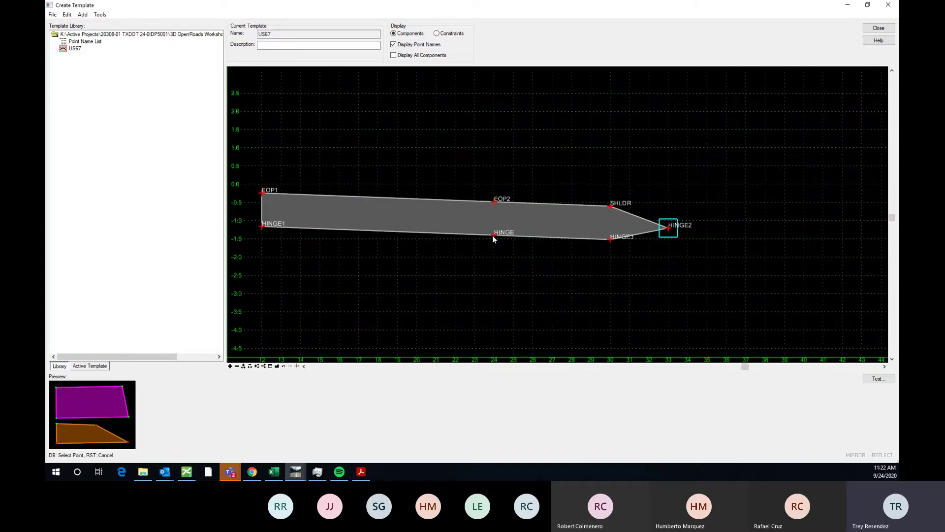
{"action": "left_click", "coordinate": [493, 236]}
{"action": "left_click", "coordinate": [869, 243]}
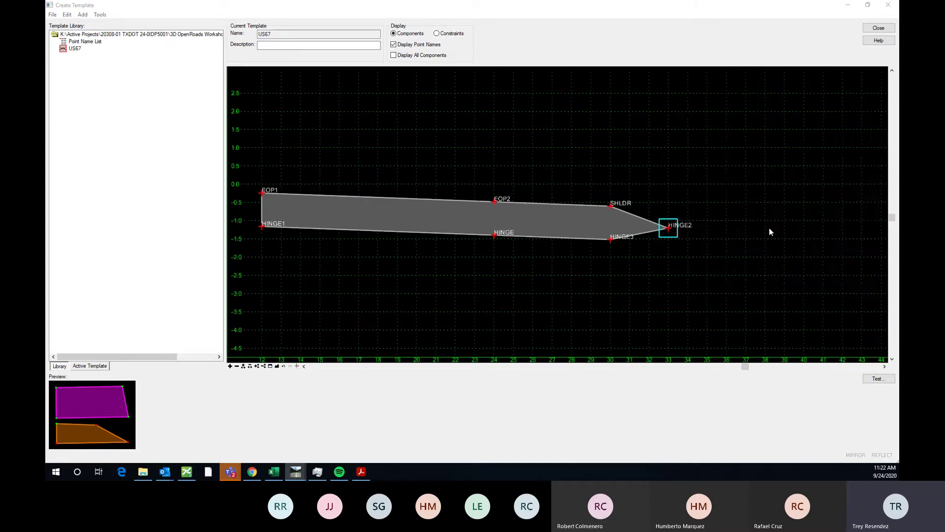
{"action": "left_click", "coordinate": [611, 240]}
{"action": "type", "text": "0000"}
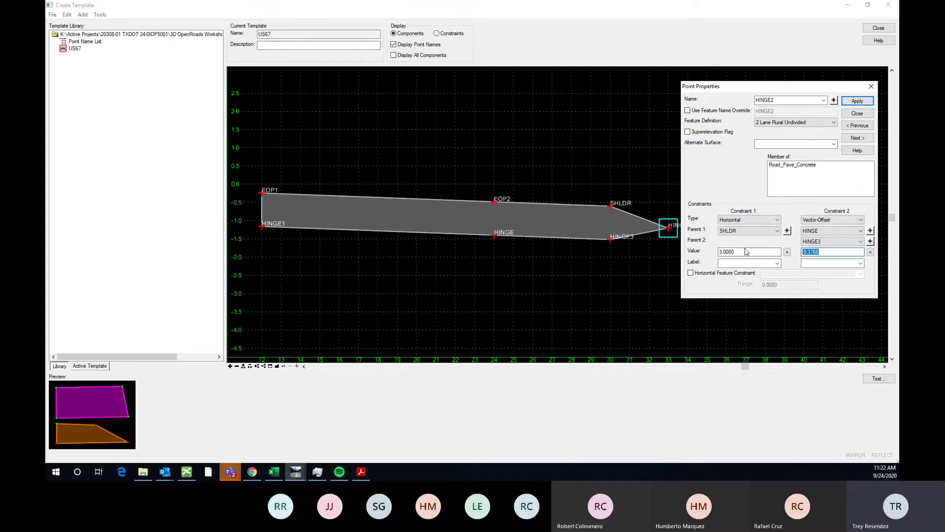
{"action": "key", "text": "Return"}
{"action": "scroll", "coordinate": [591, 177], "scroll_direction": "down", "scroll_amount": 3}
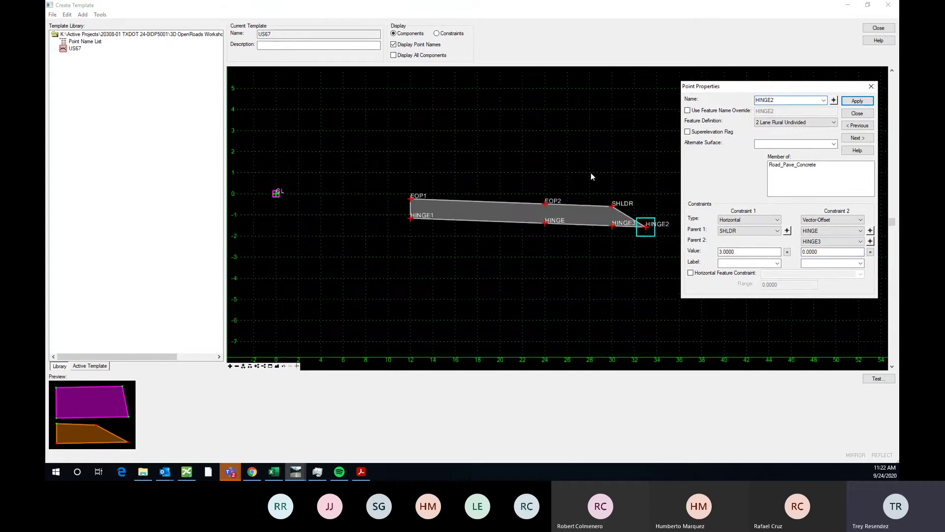
{"action": "left_click", "coordinate": [871, 86]}
{"action": "scroll", "coordinate": [652, 245], "scroll_direction": "down", "scroll_amount": 2}
{"action": "scroll", "coordinate": [511, 227], "scroll_direction": "up", "scroll_amount": 3}
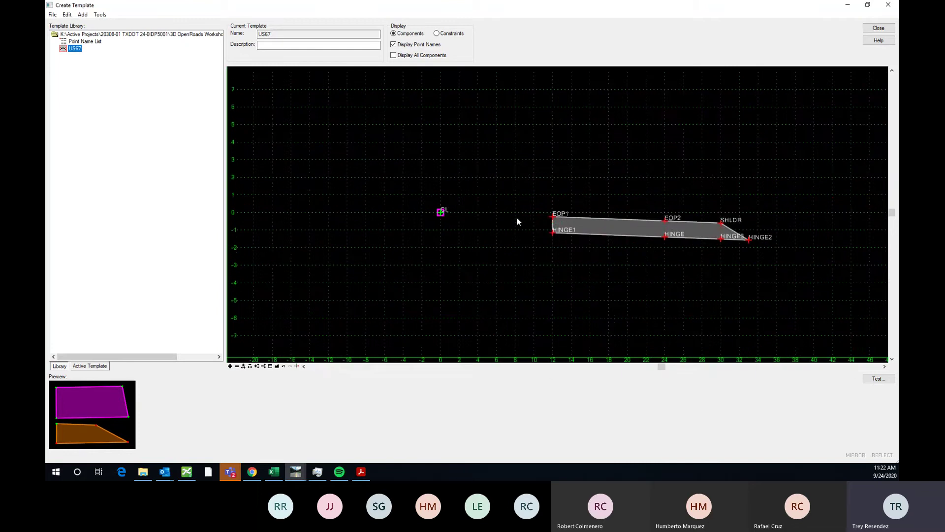
- Examine the concrete pavement section from the centerline out to HINGE2 at the shoulder edge
{"action": "scroll", "coordinate": [516, 218], "scroll_direction": "down", "scroll_amount": 2}
{"action": "scroll", "coordinate": [688, 231], "scroll_direction": "up", "scroll_amount": 1}
{"action": "scroll", "coordinate": [670, 227], "scroll_direction": "up", "scroll_amount": 1}
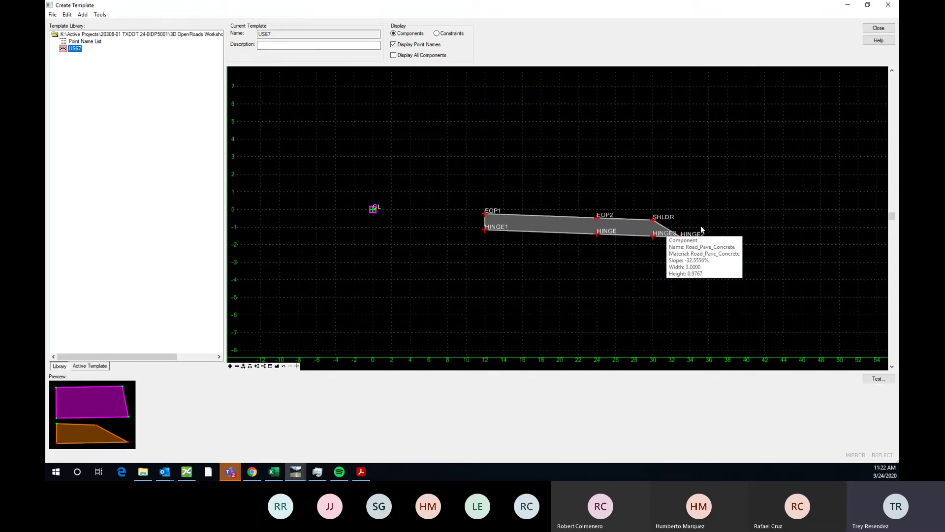
{"action": "scroll", "coordinate": [659, 232], "scroll_direction": "down", "scroll_amount": 1}
{"action": "scroll", "coordinate": [631, 241], "scroll_direction": "up", "scroll_amount": 3}
{"action": "scroll", "coordinate": [632, 242], "scroll_direction": "down", "scroll_amount": 3}
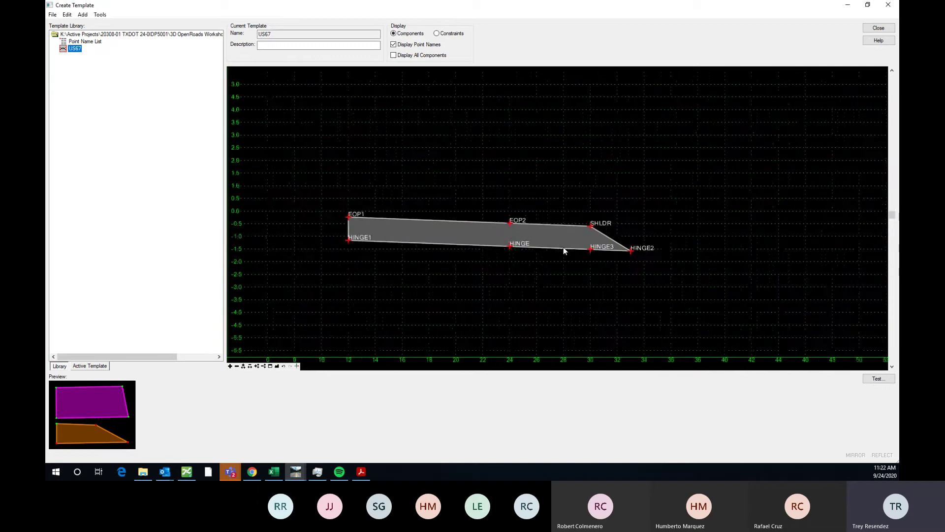
{"action": "scroll", "coordinate": [616, 240], "scroll_direction": "up", "scroll_amount": 1}
{"action": "scroll", "coordinate": [616, 240], "scroll_direction": "up", "scroll_amount": 2}
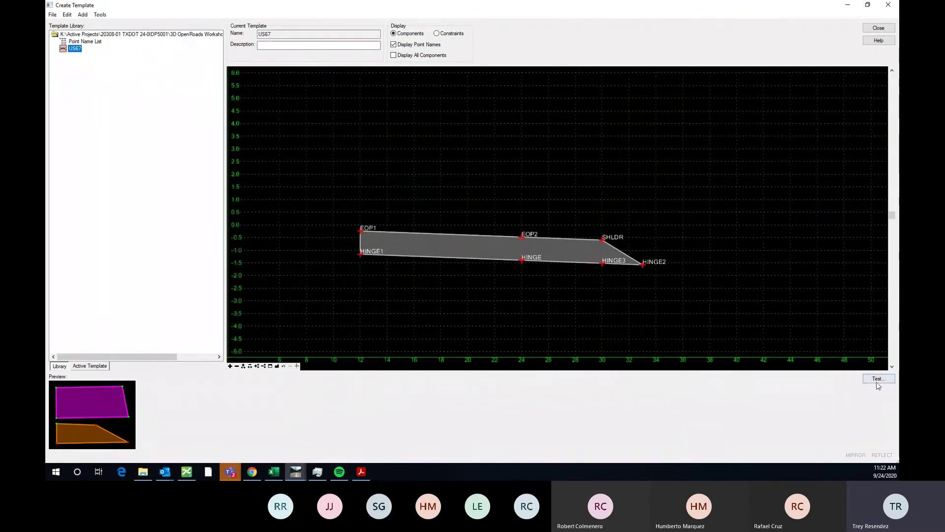
{"action": "scroll", "coordinate": [670, 252], "scroll_direction": "down", "scroll_amount": 3}
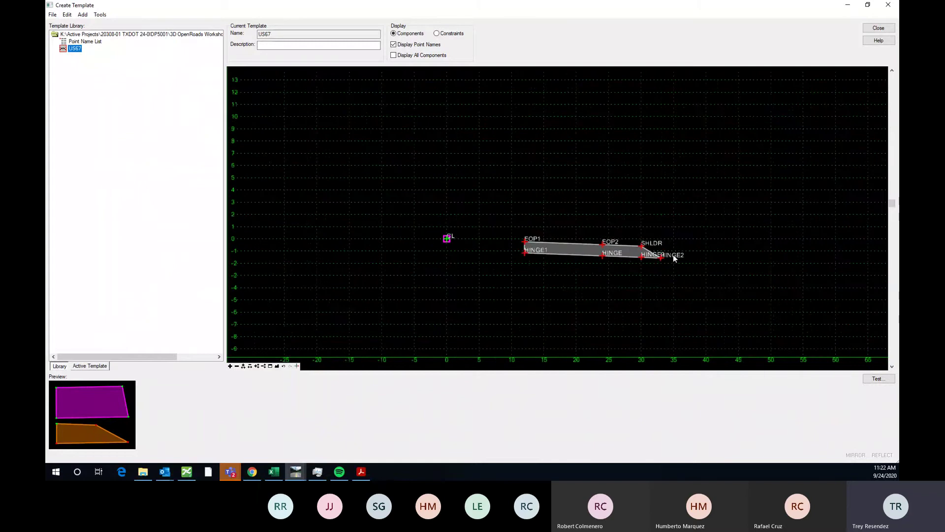
{"action": "scroll", "coordinate": [673, 258], "scroll_direction": "up", "scroll_amount": 2}
{"action": "scroll", "coordinate": [670, 246], "scroll_direction": "up", "scroll_amount": 1}
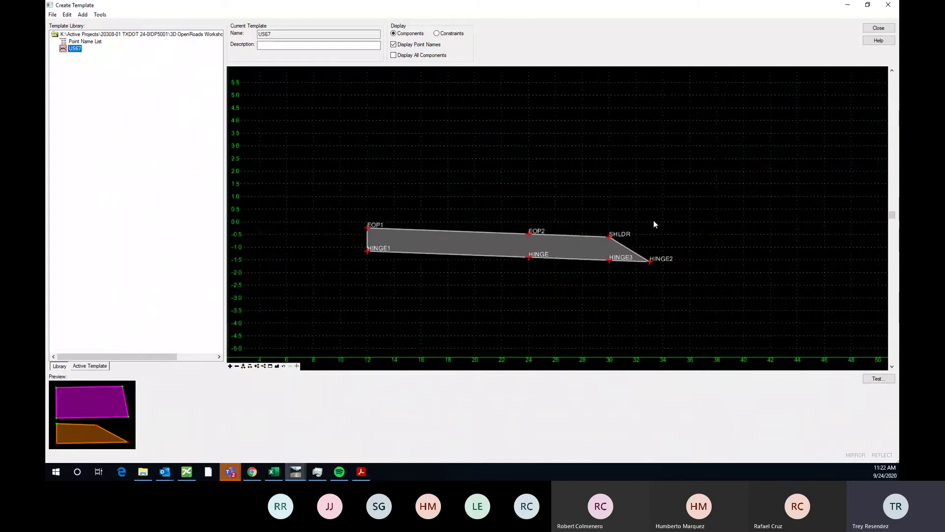
{"action": "scroll", "coordinate": [654, 220], "scroll_direction": "down", "scroll_amount": 1}
{"action": "right_click", "coordinate": [670, 217]}
{"action": "mouse_move", "coordinate": [695, 222]}
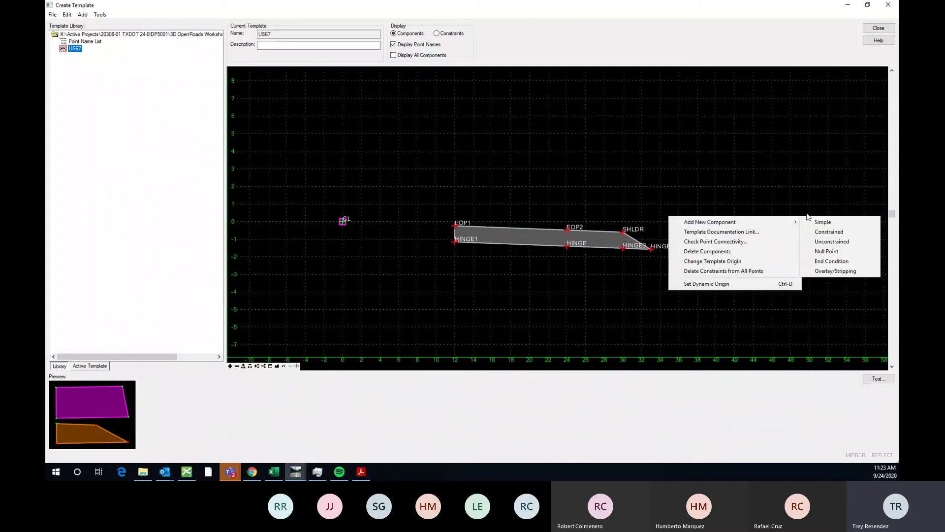
{"action": "left_click", "coordinate": [828, 264]}
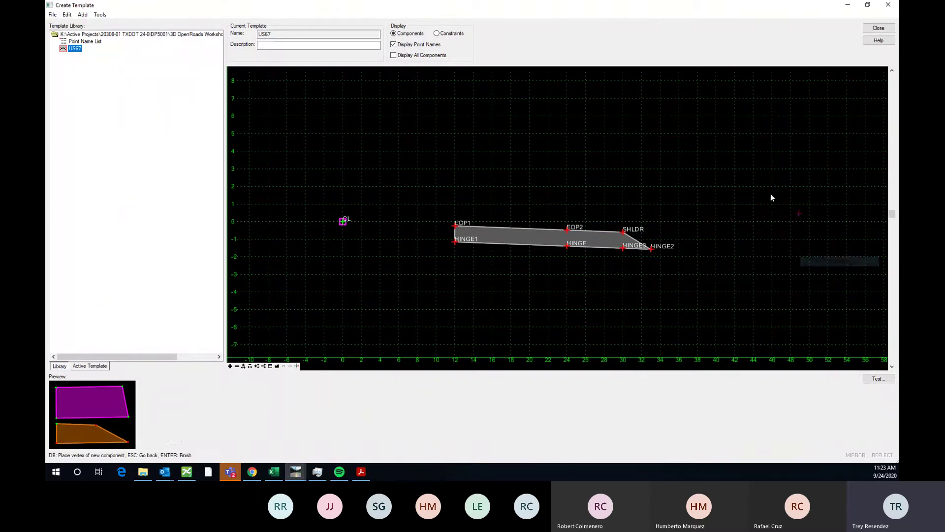
{"action": "scroll", "coordinate": [697, 231], "scroll_direction": "up", "scroll_amount": 3}
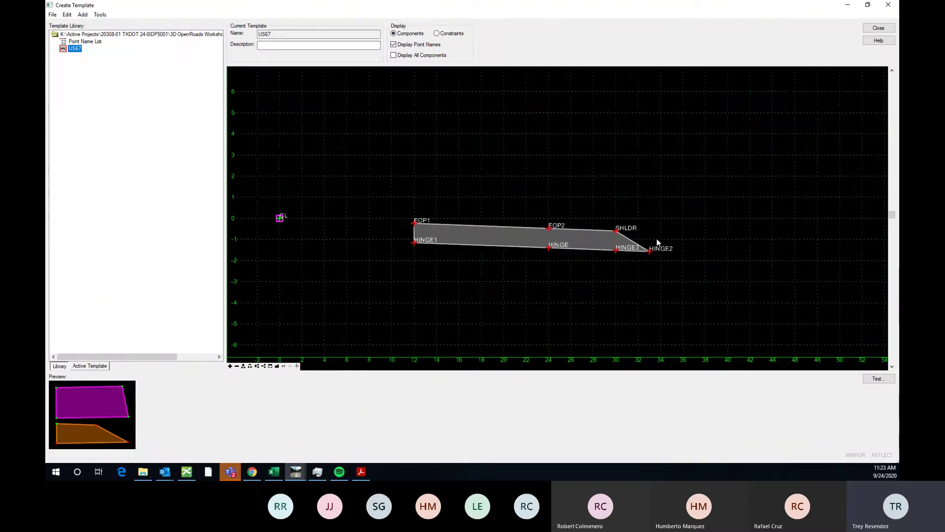
{"action": "scroll", "coordinate": [650, 236], "scroll_direction": "down", "scroll_amount": 4}
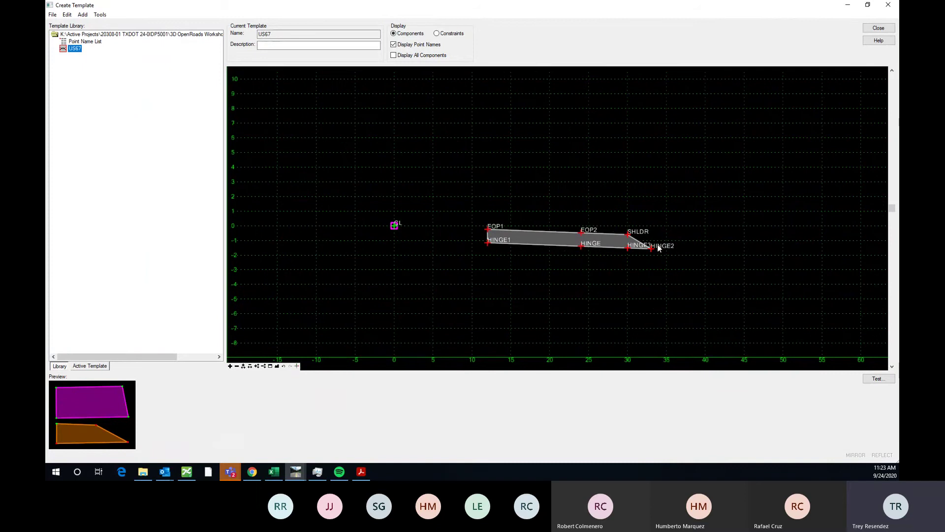
{"action": "scroll", "coordinate": [656, 250], "scroll_direction": "up", "scroll_amount": 1}
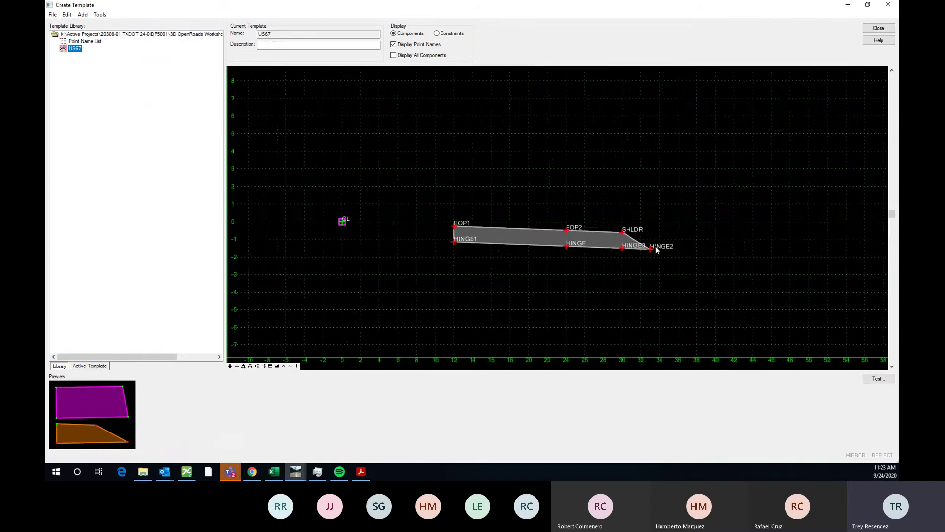
{"action": "scroll", "coordinate": [656, 249], "scroll_direction": "down", "scroll_amount": 2}
{"action": "scroll", "coordinate": [656, 250], "scroll_direction": "up", "scroll_amount": 2}
{"action": "scroll", "coordinate": [656, 249], "scroll_direction": "up", "scroll_amount": 1}
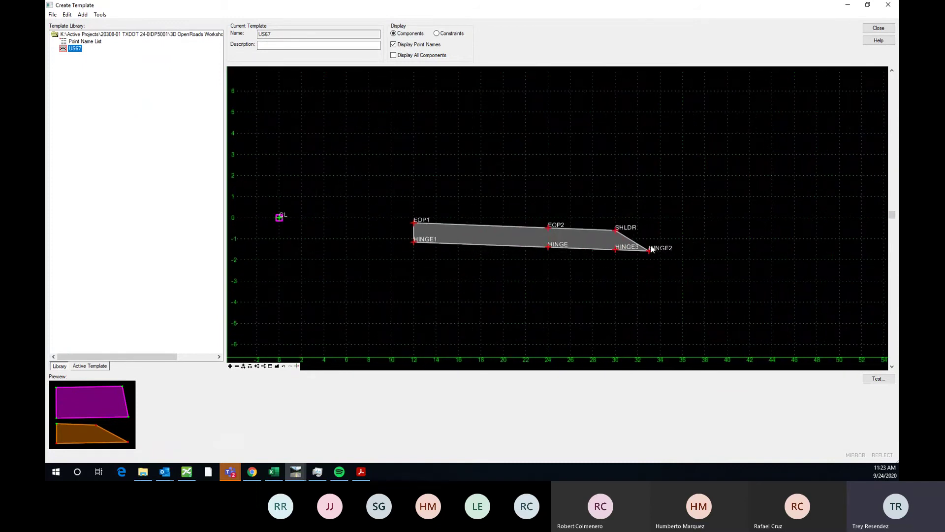
{"action": "scroll", "coordinate": [645, 259], "scroll_direction": "down", "scroll_amount": 4}
{"action": "scroll", "coordinate": [654, 248], "scroll_direction": "up", "scroll_amount": 3}
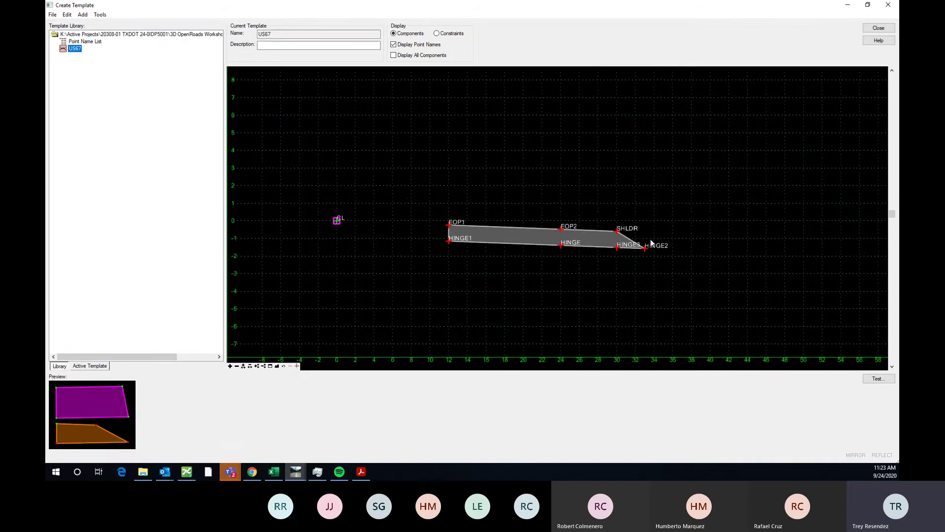
{"action": "scroll", "coordinate": [657, 230], "scroll_direction": "up", "scroll_amount": 2}
{"action": "scroll", "coordinate": [556, 237], "scroll_direction": "down", "scroll_amount": 2}
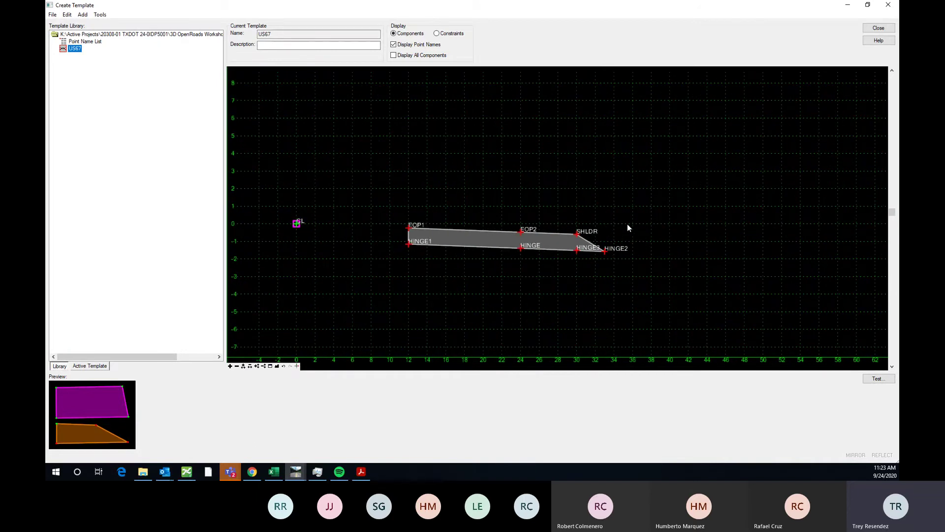
{"action": "scroll", "coordinate": [590, 242], "scroll_direction": "up", "scroll_amount": 2}
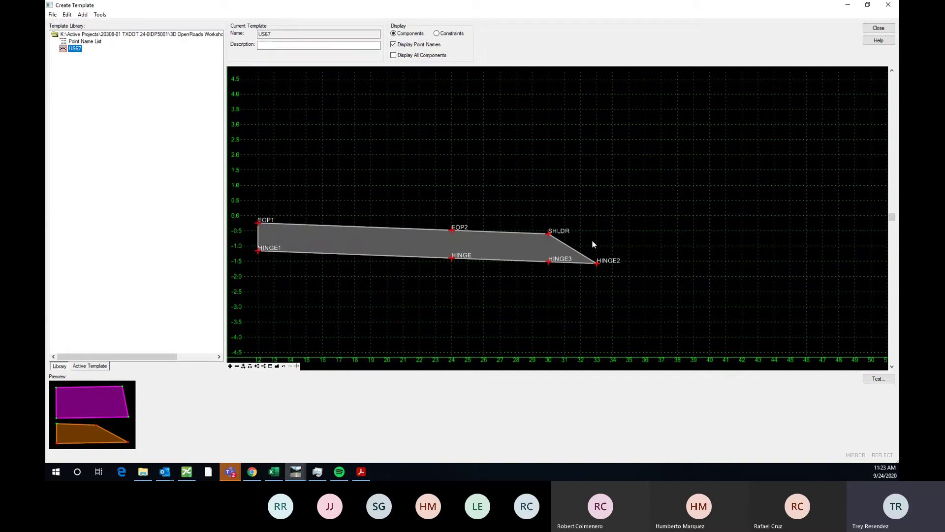
{"action": "scroll", "coordinate": [618, 233], "scroll_direction": "down", "scroll_amount": 2}
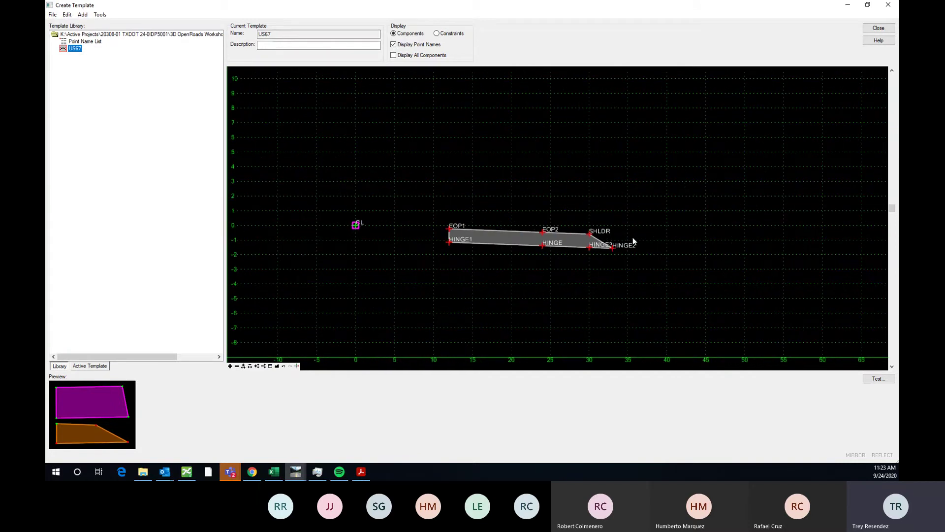
- Start a new constrained component and set its feature to Grade_Veg_Grass
{"action": "scroll", "coordinate": [619, 231], "scroll_direction": "up", "scroll_amount": 1}
{"action": "right_click", "coordinate": [619, 228]}
{"action": "mouse_move", "coordinate": [633, 234]}
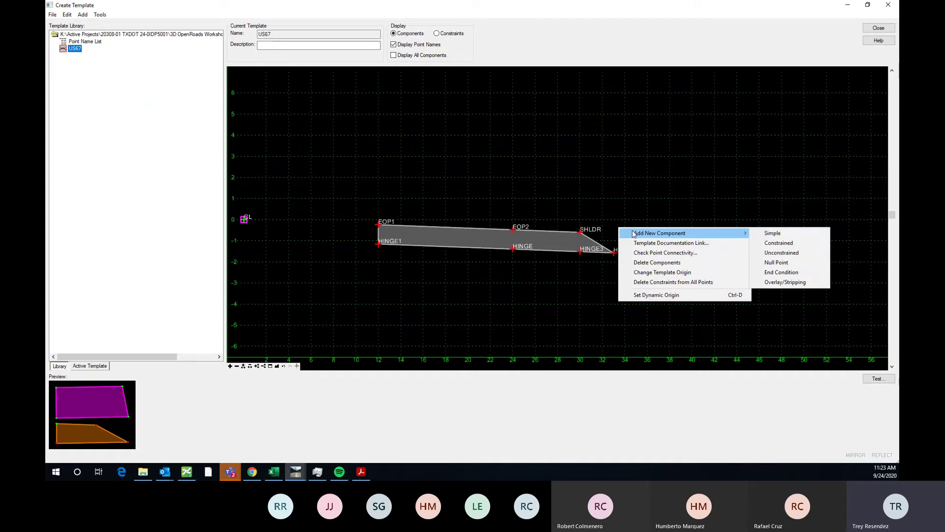
{"action": "left_click", "coordinate": [782, 243]}
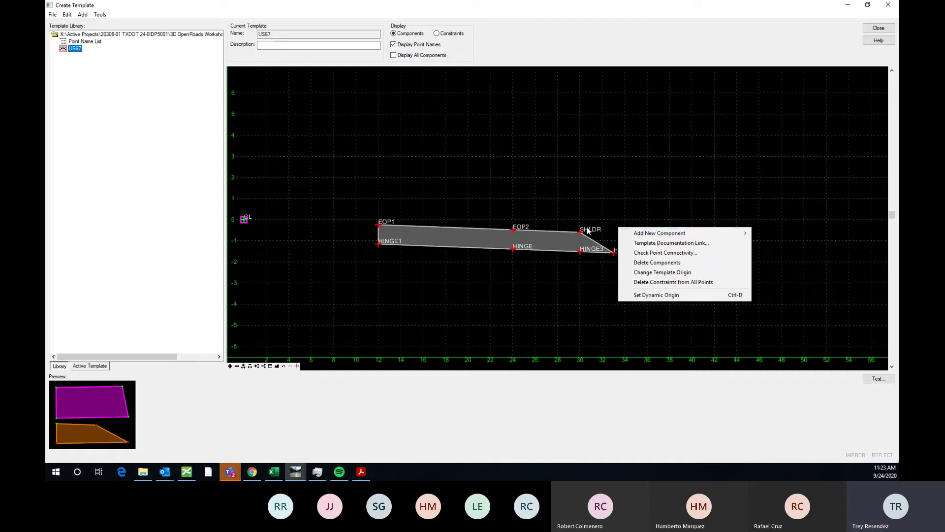
{"action": "mouse_move", "coordinate": [701, 233]}
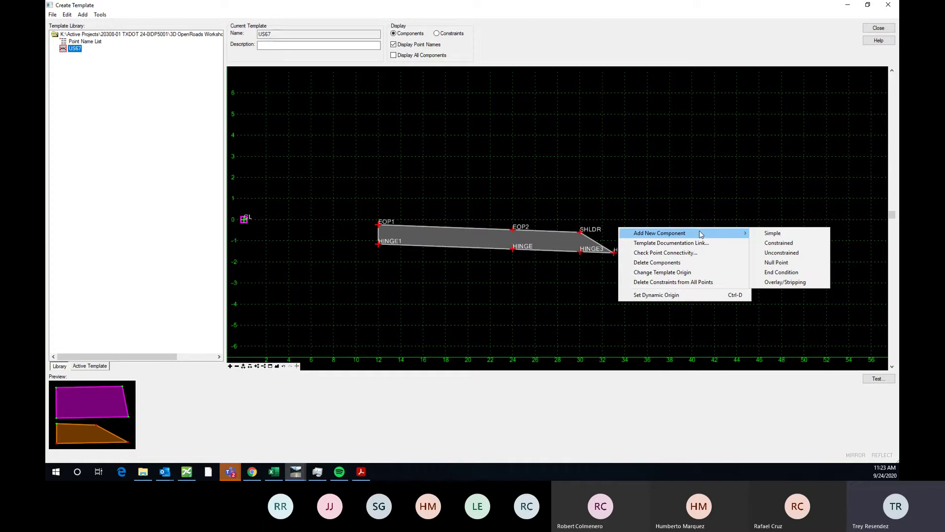
{"action": "left_click", "coordinate": [780, 244]}
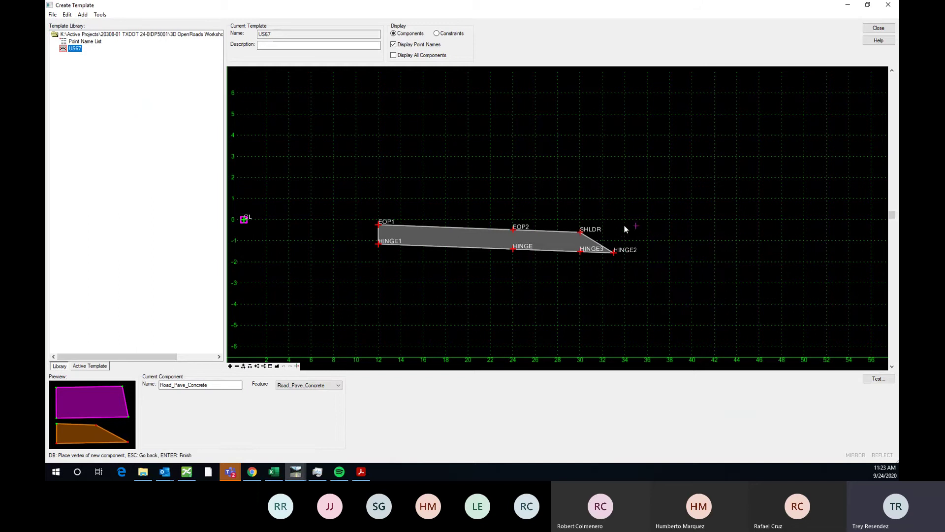
{"action": "scroll", "coordinate": [600, 239], "scroll_direction": "up", "scroll_amount": 2}
{"action": "scroll", "coordinate": [599, 238], "scroll_direction": "up", "scroll_amount": 1}
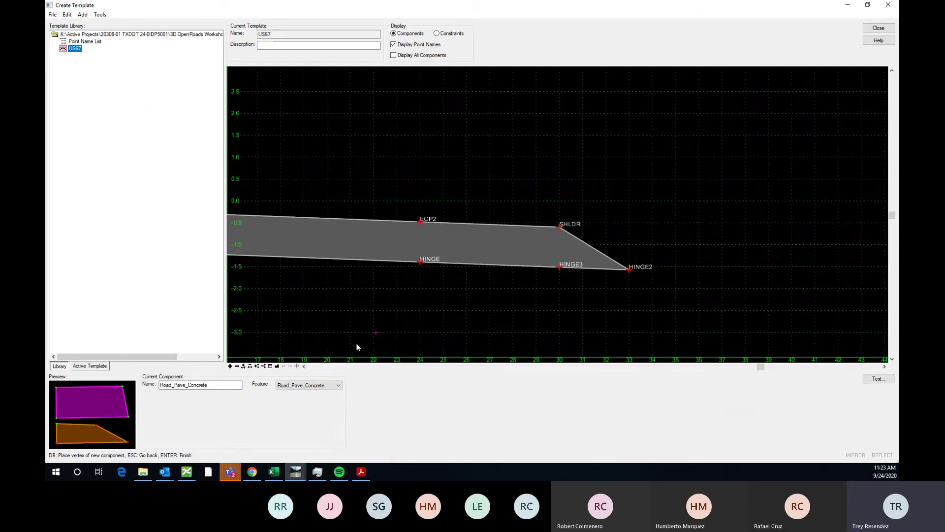
{"action": "left_click", "coordinate": [306, 386]}
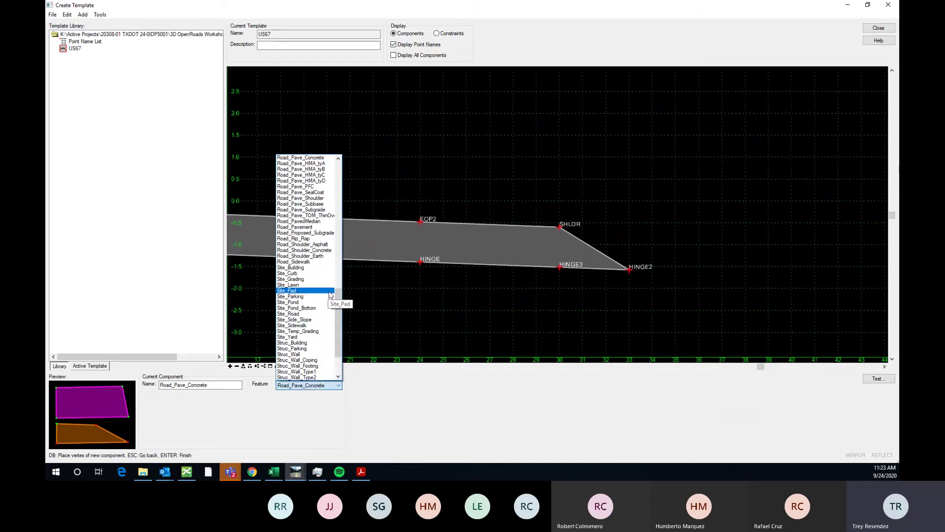
{"action": "left_click_drag", "start_coordinate": [339, 298], "coordinate": [339, 224]}
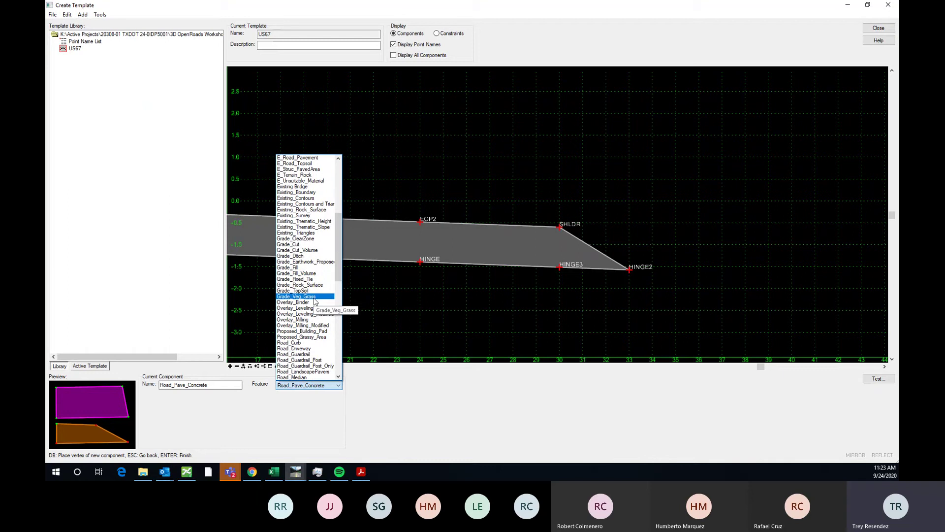
{"action": "left_click", "coordinate": [314, 297]}
{"action": "scroll", "coordinate": [597, 228], "scroll_direction": "up", "scroll_amount": 3}
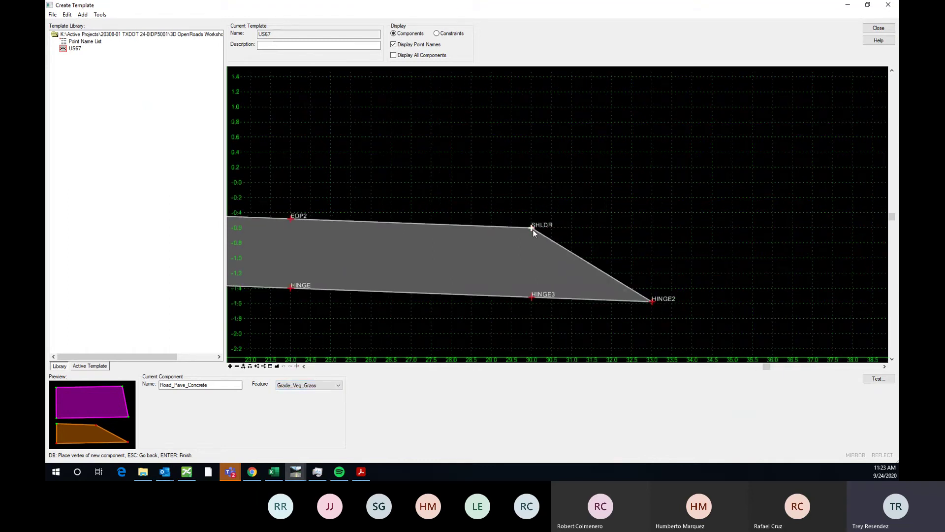
- Place the grass component's first vertex at SHLDR and its second about 4 units farther out, at about 34, -0.7
{"action": "left_click", "coordinate": [533, 229]}
{"action": "scroll", "coordinate": [653, 236], "scroll_direction": "down", "scroll_amount": 1}
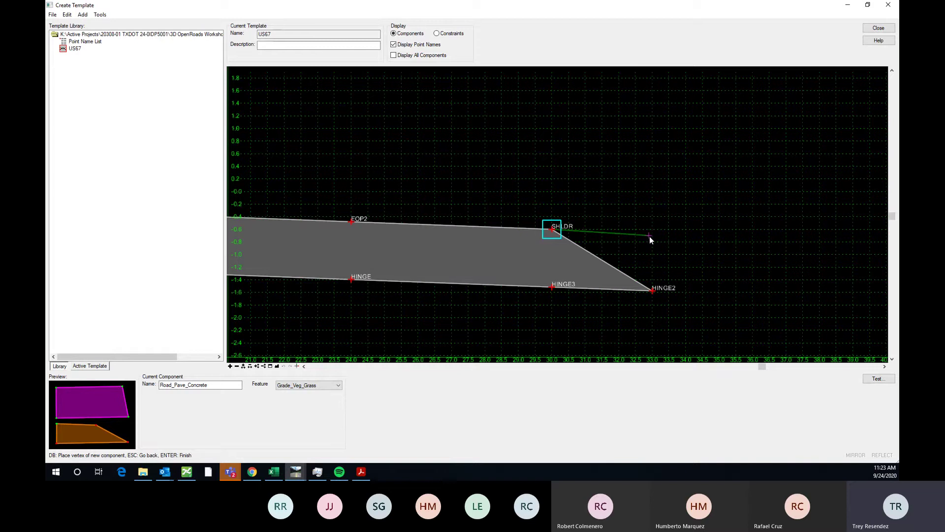
{"action": "left_click", "coordinate": [685, 235]}
{"action": "scroll", "coordinate": [681, 236], "scroll_direction": "down", "scroll_amount": 1}
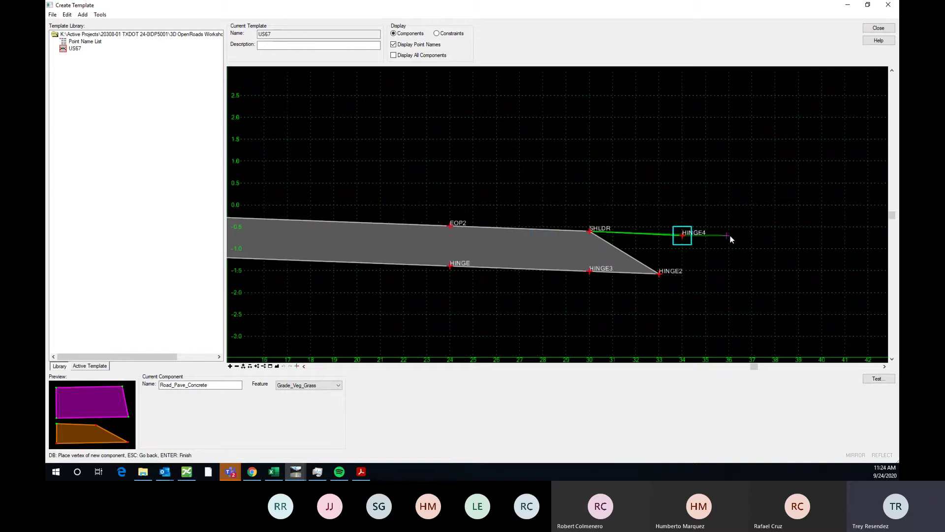
{"action": "scroll", "coordinate": [748, 215], "scroll_direction": "up", "scroll_amount": 1}
{"action": "scroll", "coordinate": [750, 217], "scroll_direction": "up", "scroll_amount": 1}
{"action": "scroll", "coordinate": [691, 229], "scroll_direction": "down", "scroll_amount": 1}
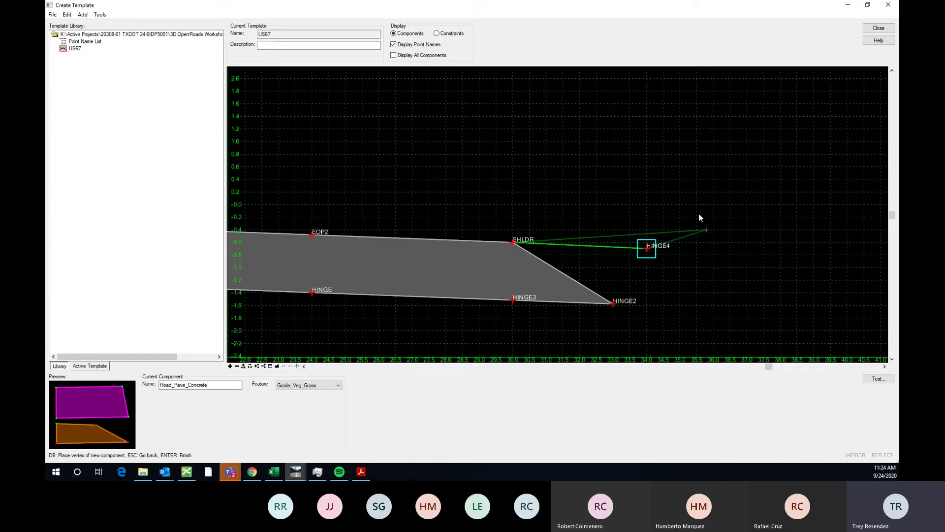
- Turn off Closed Shape for the grass component and cancel its placement
{"action": "right_click", "coordinate": [713, 220]}
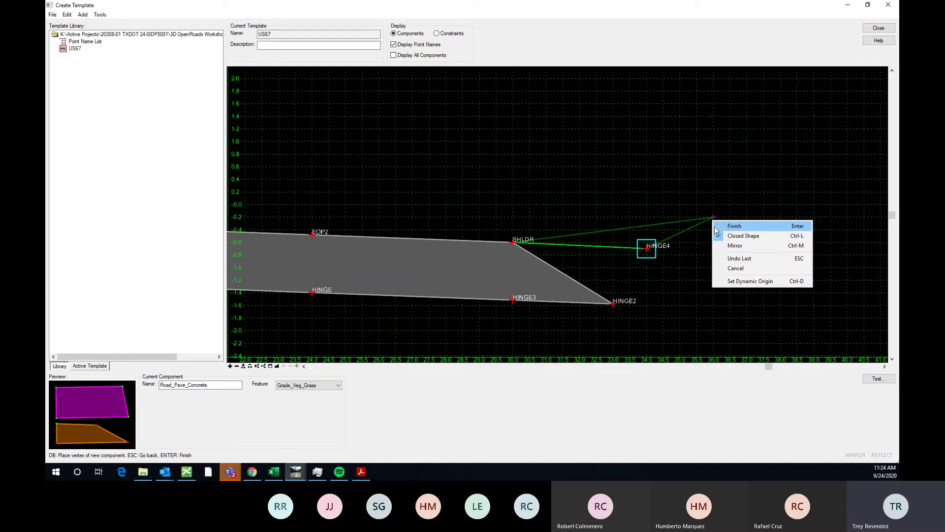
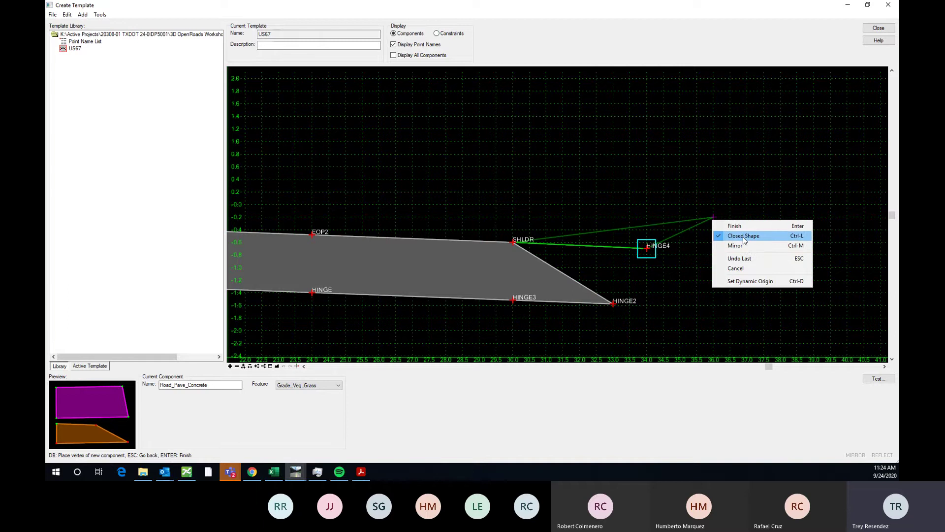
{"action": "left_click", "coordinate": [744, 240]}
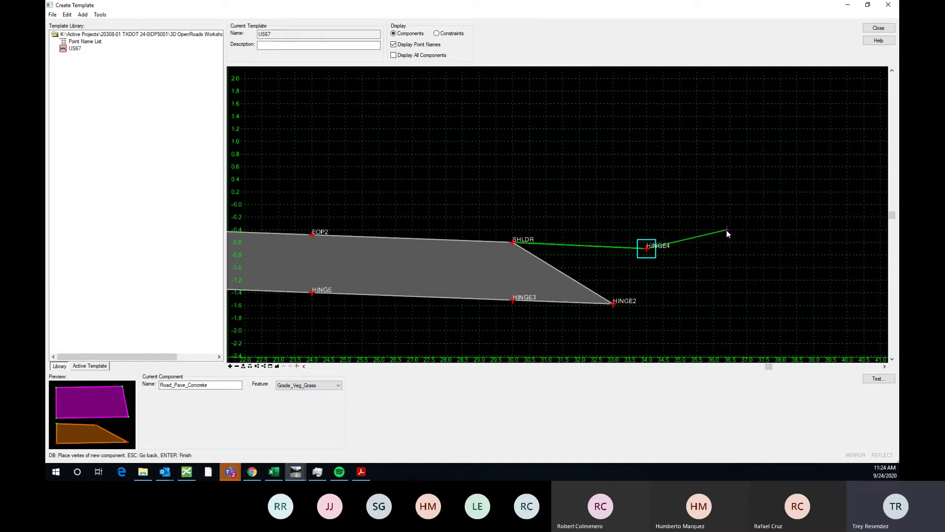
{"action": "right_click", "coordinate": [726, 230]}
{"action": "left_click", "coordinate": [755, 247]}
{"action": "right_click", "coordinate": [714, 223]}
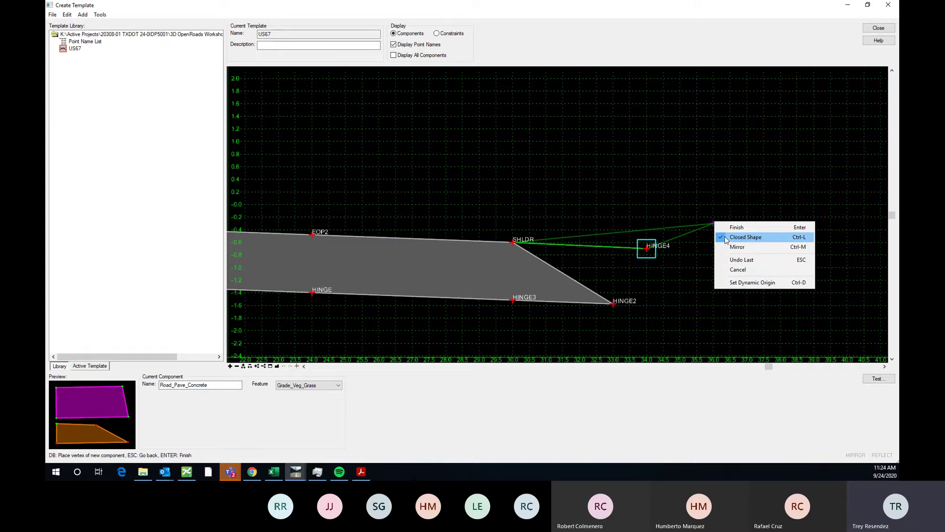
{"action": "left_click", "coordinate": [739, 239]}
{"action": "scroll", "coordinate": [771, 279], "scroll_direction": "down", "scroll_amount": 3}
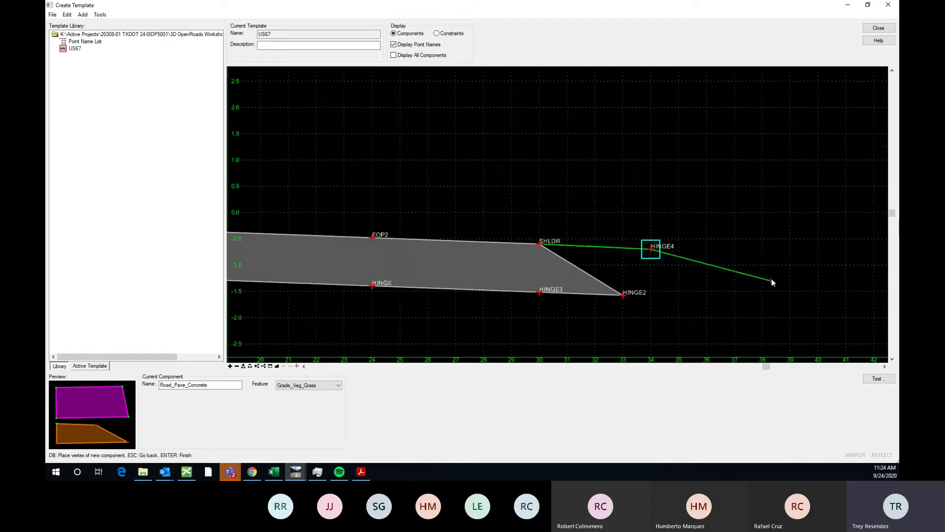
{"action": "right_click", "coordinate": [697, 222]}
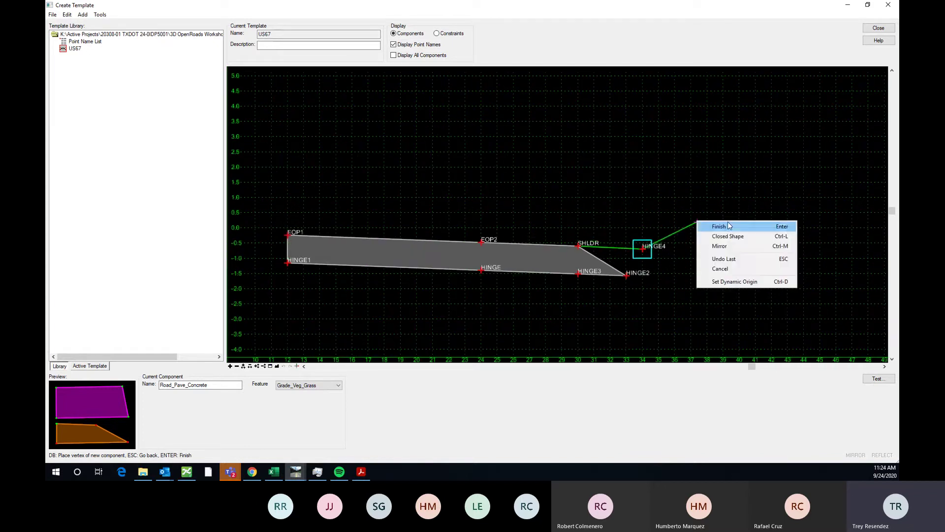
{"action": "left_click", "coordinate": [721, 269]}
- Draw an open constrained grass component from SHLDR to a point about 4.4 units farther out and 0.2 units higher
{"action": "right_click", "coordinate": [623, 233]}
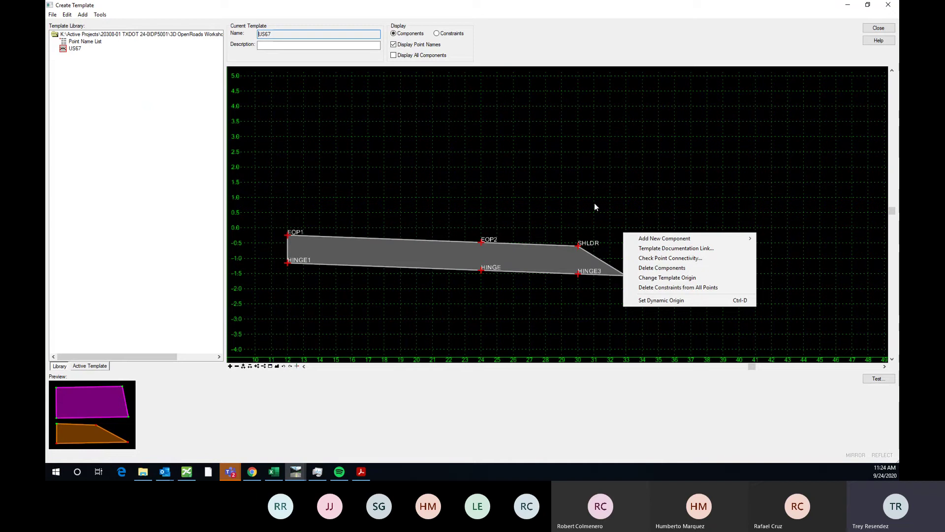
{"action": "mouse_move", "coordinate": [659, 239]}
{"action": "left_click", "coordinate": [578, 250]}
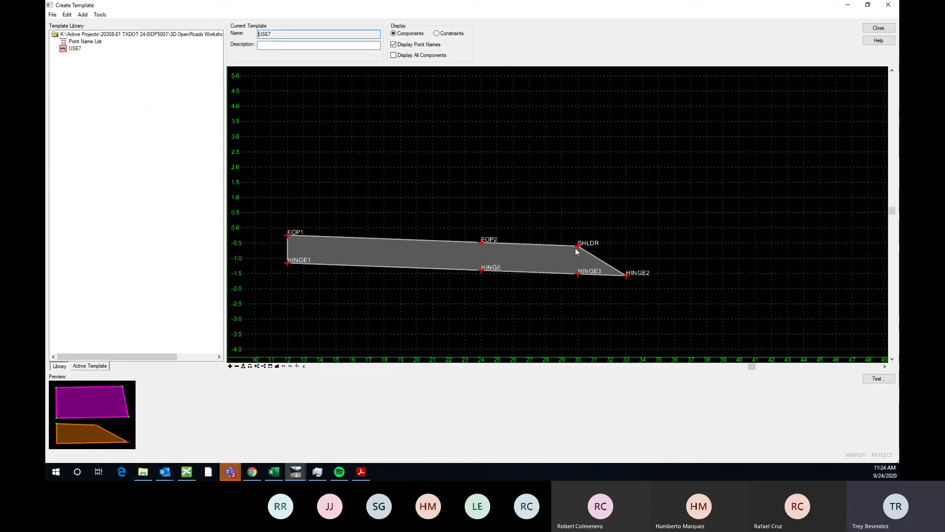
{"action": "scroll", "coordinate": [625, 244], "scroll_direction": "up", "scroll_amount": 3}
{"action": "right_click", "coordinate": [617, 227]}
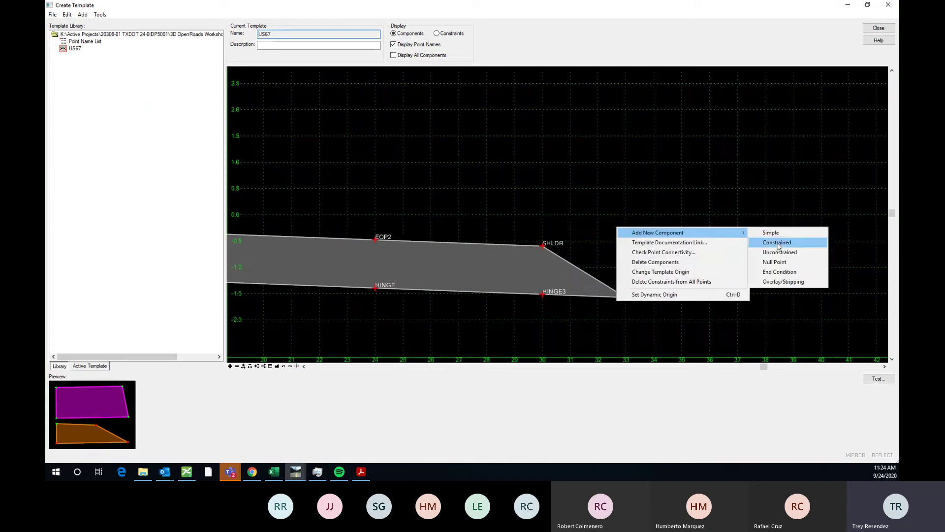
{"action": "left_click", "coordinate": [769, 242]}
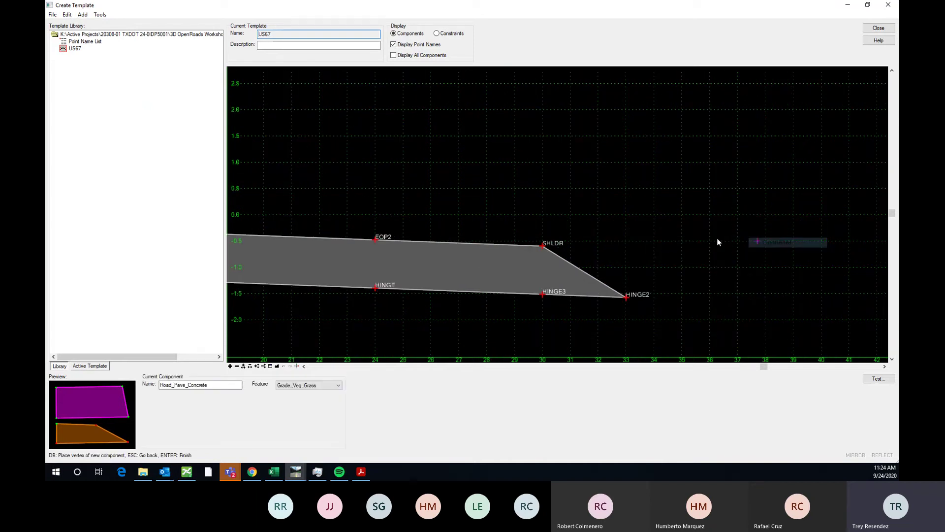
{"action": "left_click", "coordinate": [543, 246]}
{"action": "right_click", "coordinate": [665, 237]}
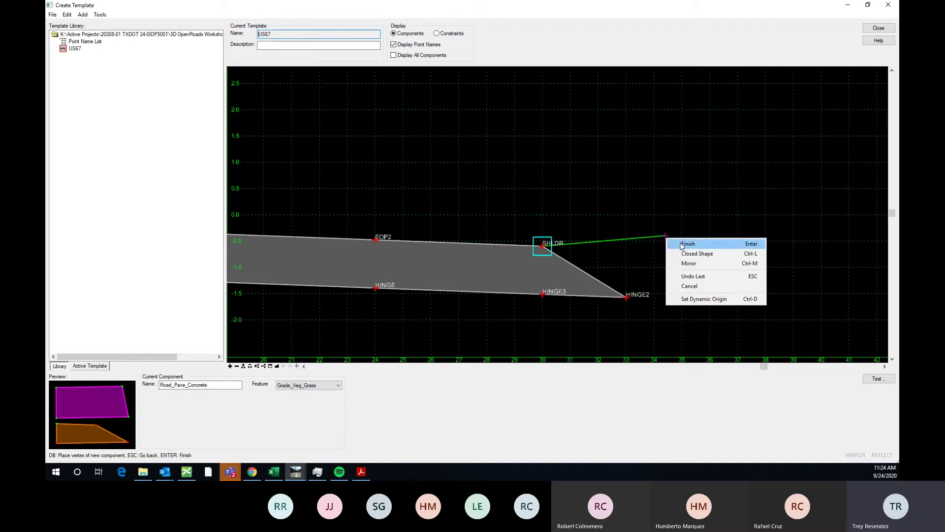
{"action": "right_click", "coordinate": [678, 229]}
{"action": "left_click", "coordinate": [663, 236]}
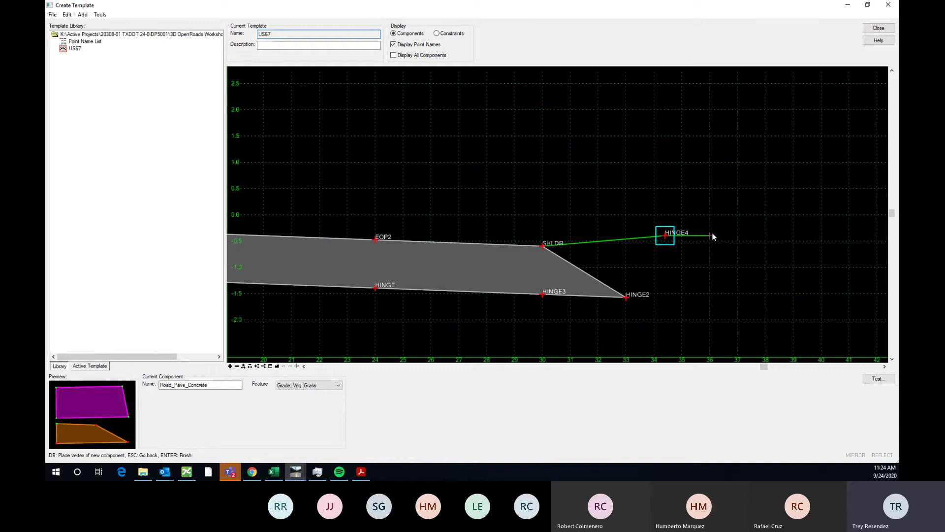
{"action": "right_click", "coordinate": [701, 226]}
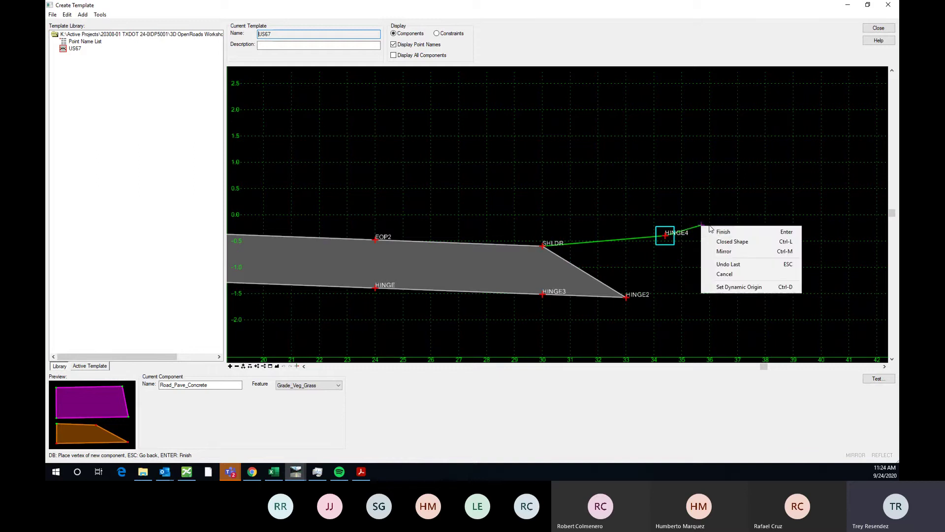
{"action": "left_click", "coordinate": [733, 235]}
- Set the horizontal constraint of the grass component's outer point HINGE4 to 4 from SHLDR
{"action": "scroll", "coordinate": [666, 268], "scroll_direction": "down", "scroll_amount": 2}
{"action": "scroll", "coordinate": [669, 256], "scroll_direction": "up", "scroll_amount": 3}
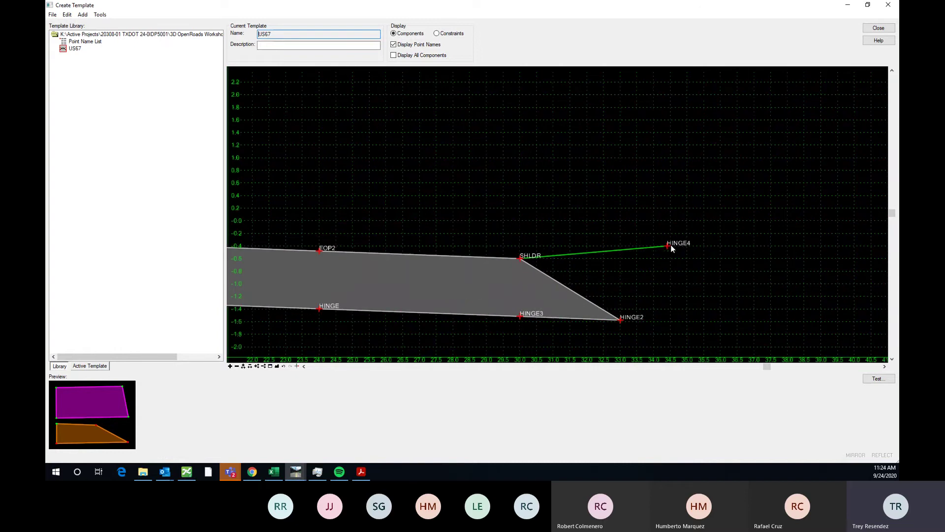
{"action": "double_click", "coordinate": [667, 246]}
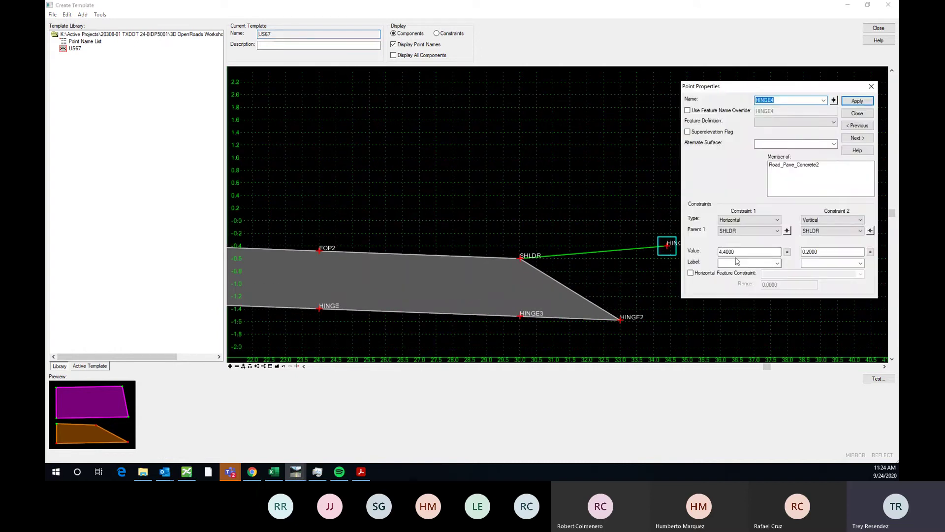
{"action": "left_click", "coordinate": [823, 220]}
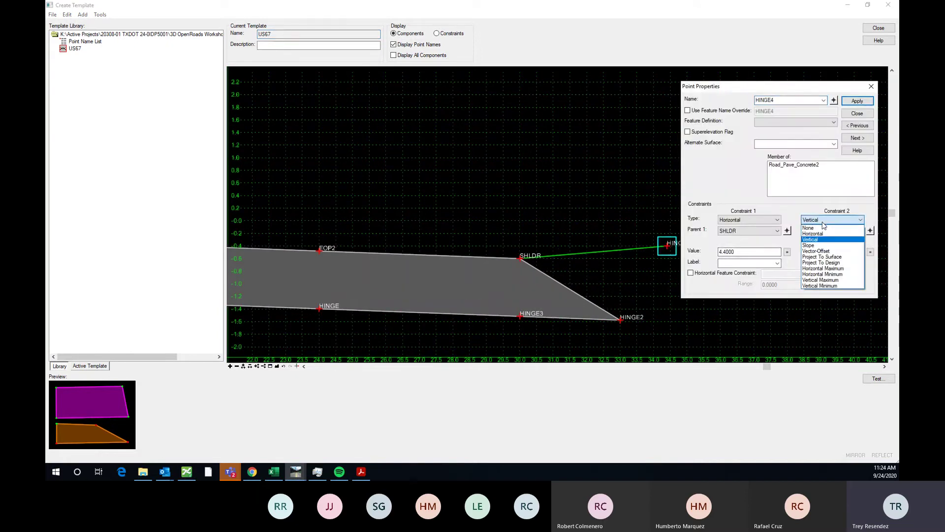
{"action": "left_click", "coordinate": [754, 252]}
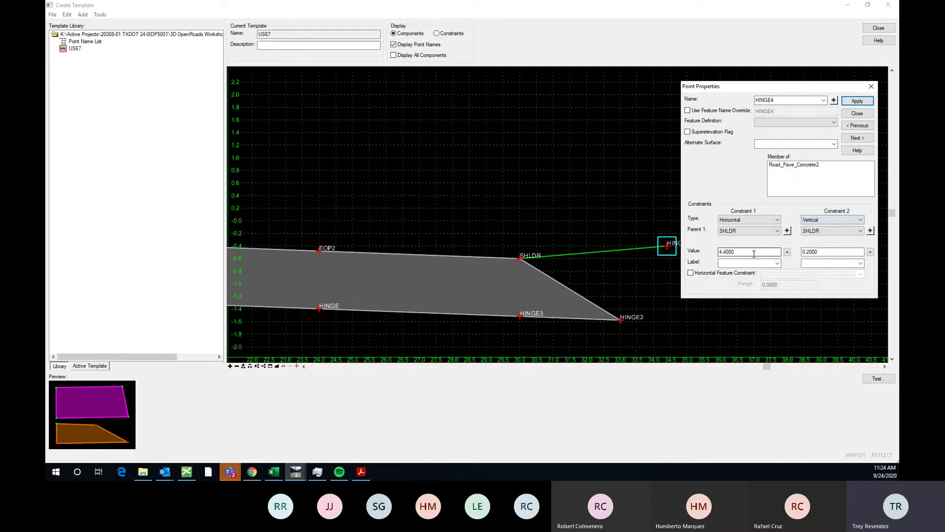
{"action": "double_click", "coordinate": [754, 253]}
{"action": "type", "text": "4"}
{"action": "key", "text": "Tab"}
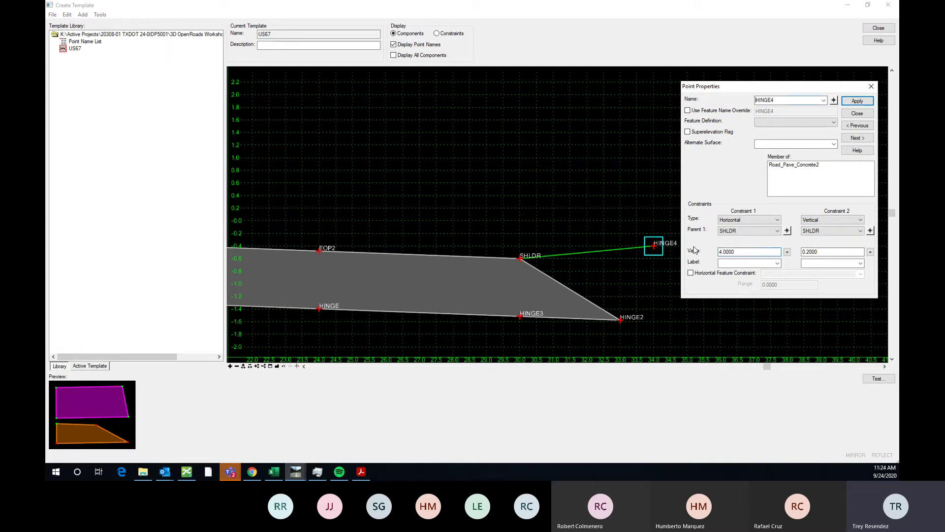
- Change HINGE4's second constraint to Vector-Offset with parents EOP2 and SHLDR and a value of 0
{"action": "left_click", "coordinate": [832, 220]}
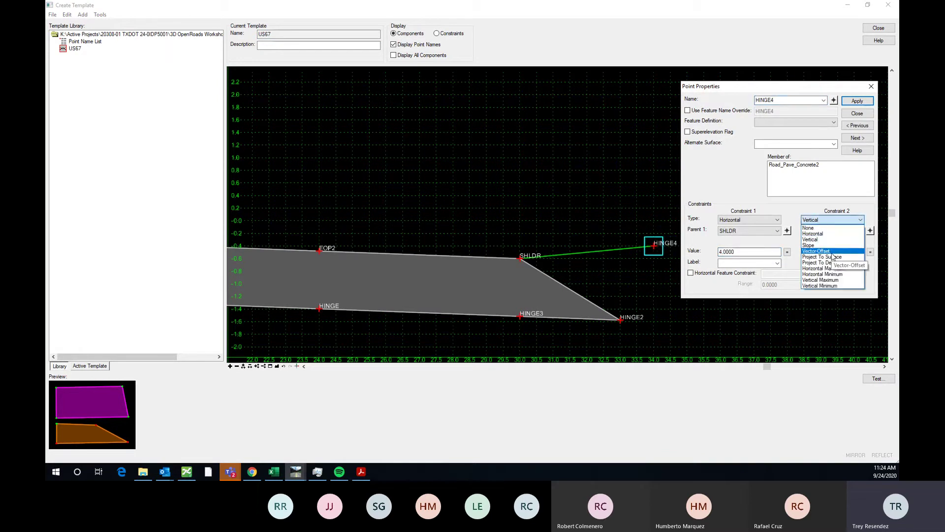
{"action": "left_click", "coordinate": [827, 244]}
{"action": "left_click", "coordinate": [871, 239]}
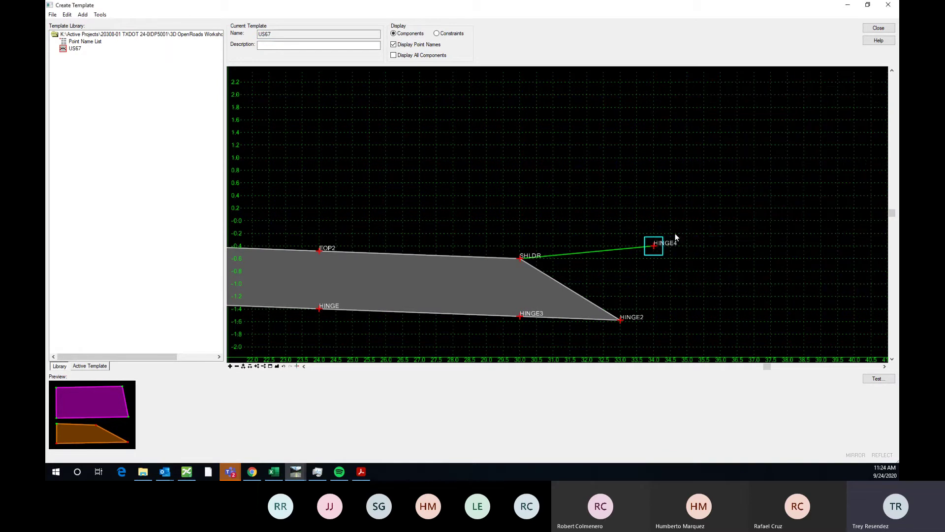
{"action": "left_click", "coordinate": [322, 250]}
{"action": "left_click", "coordinate": [870, 241]}
{"action": "left_click", "coordinate": [521, 259]}
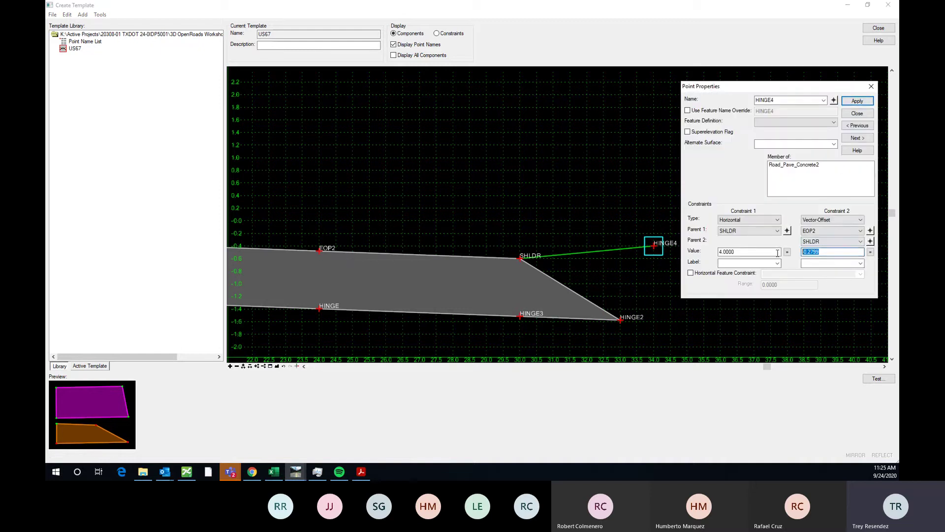
{"action": "type", "text": "0"}
{"action": "key", "text": "Return"}
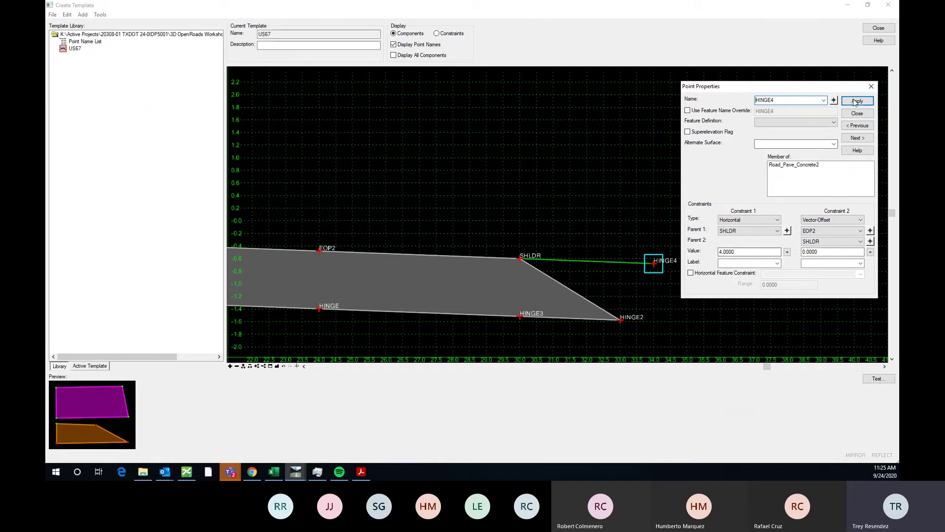
{"action": "left_click", "coordinate": [871, 86]}
- Add a Grade_Veg_Grass end condition targeting the active terrain model, from HINGE4 up to about 42, 2.5
{"action": "scroll", "coordinate": [496, 247], "scroll_direction": "down", "scroll_amount": 2}
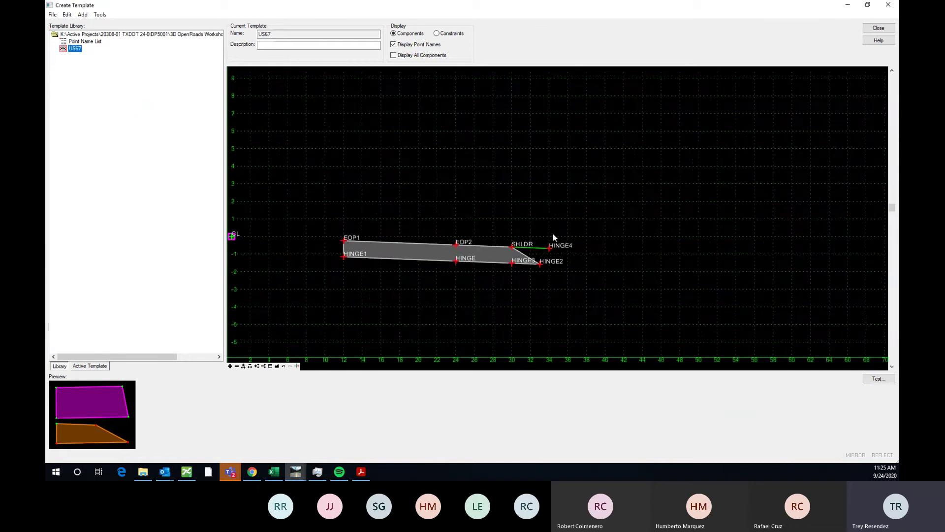
{"action": "right_click", "coordinate": [566, 220]}
{"action": "mouse_move", "coordinate": [620, 230]}
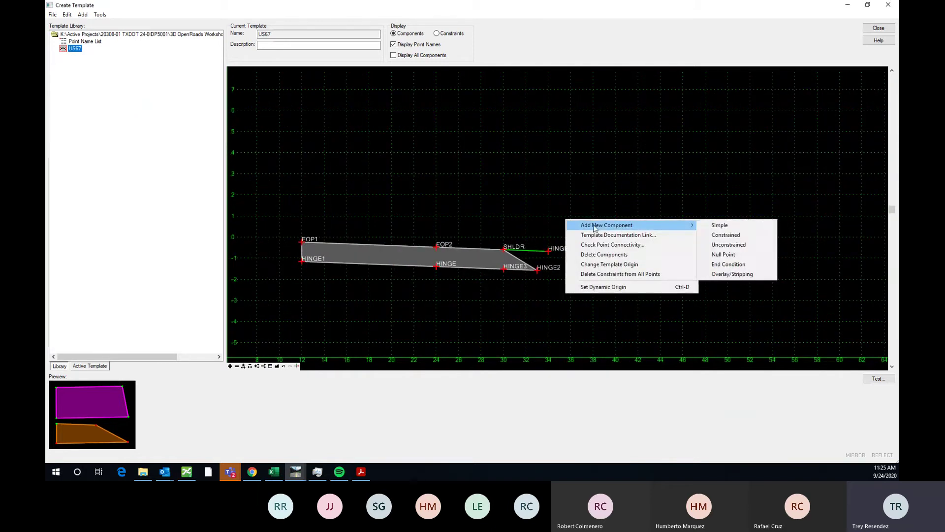
{"action": "left_click", "coordinate": [739, 267]}
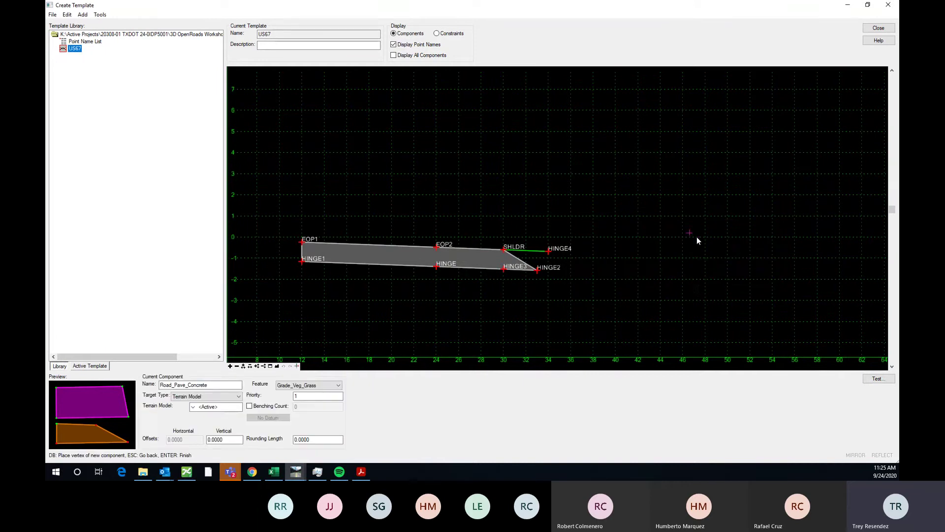
{"action": "scroll", "coordinate": [557, 250], "scroll_direction": "up", "scroll_amount": 2}
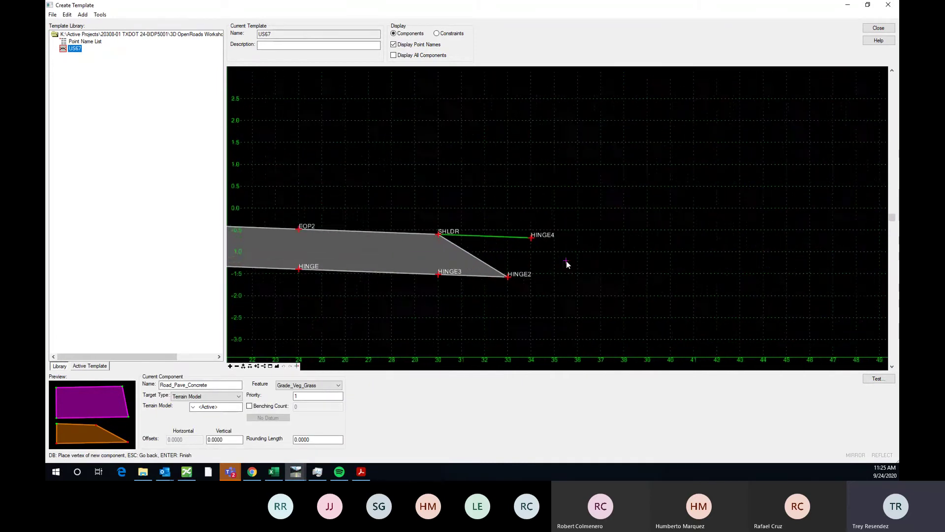
{"action": "scroll", "coordinate": [575, 245], "scroll_direction": "up", "scroll_amount": 2}
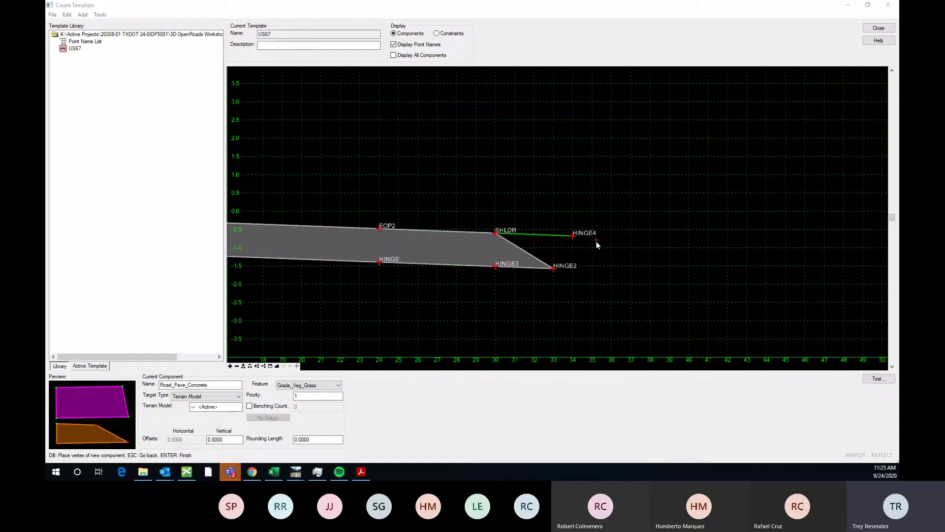
{"action": "scroll", "coordinate": [569, 239], "scroll_direction": "up", "scroll_amount": 1}
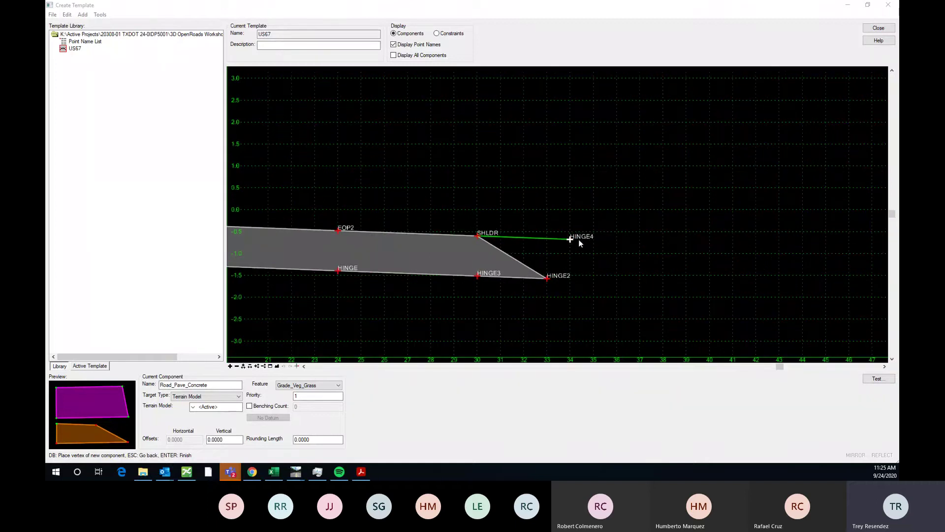
{"action": "scroll", "coordinate": [588, 253], "scroll_direction": "up", "scroll_amount": 1}
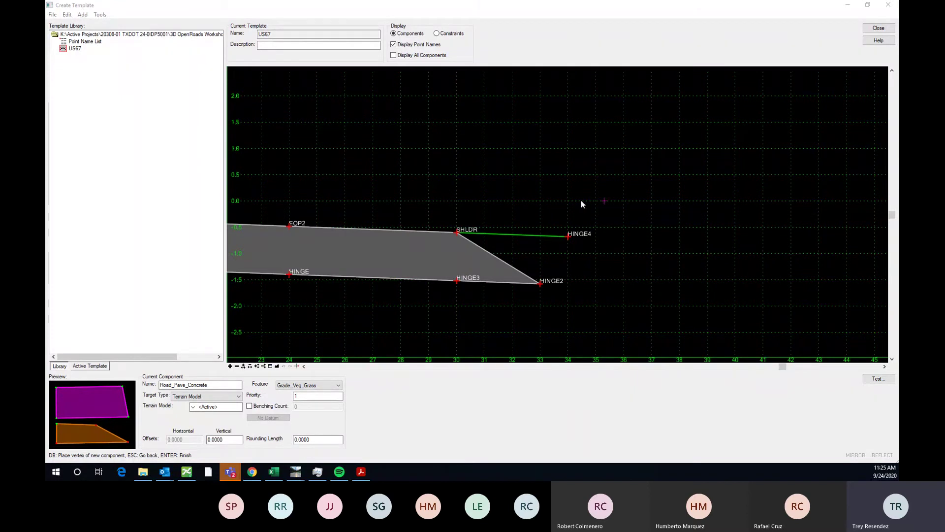
{"action": "scroll", "coordinate": [575, 235], "scroll_direction": "up", "scroll_amount": 2}
{"action": "scroll", "coordinate": [580, 258], "scroll_direction": "down", "scroll_amount": 2}
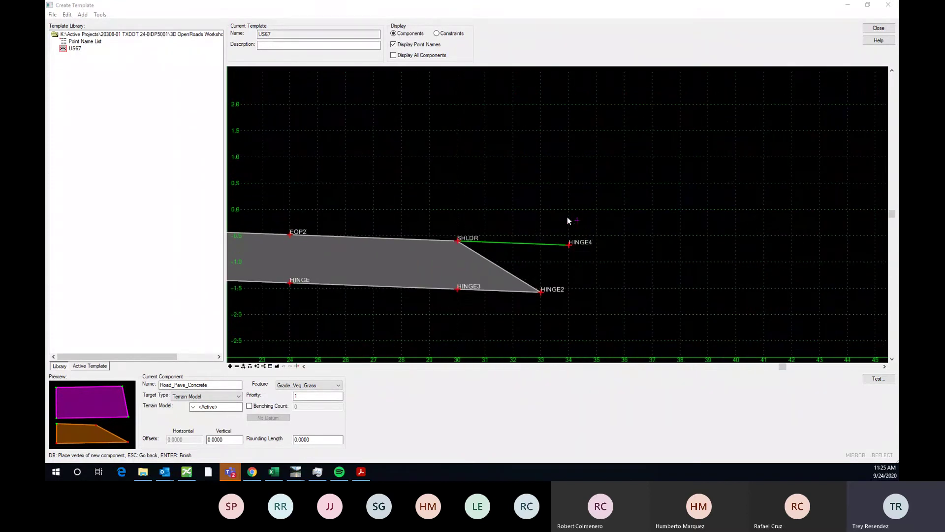
{"action": "left_click", "coordinate": [569, 246]}
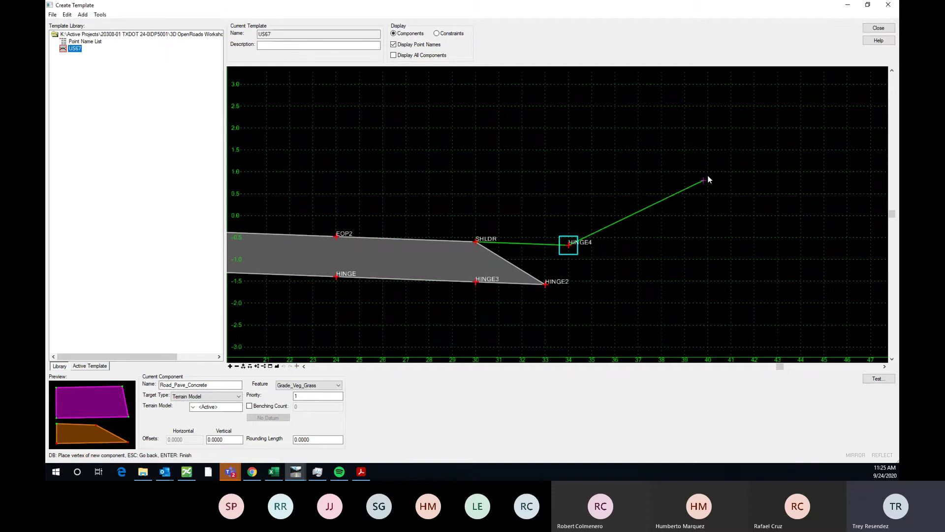
{"action": "left_click", "coordinate": [754, 106]}
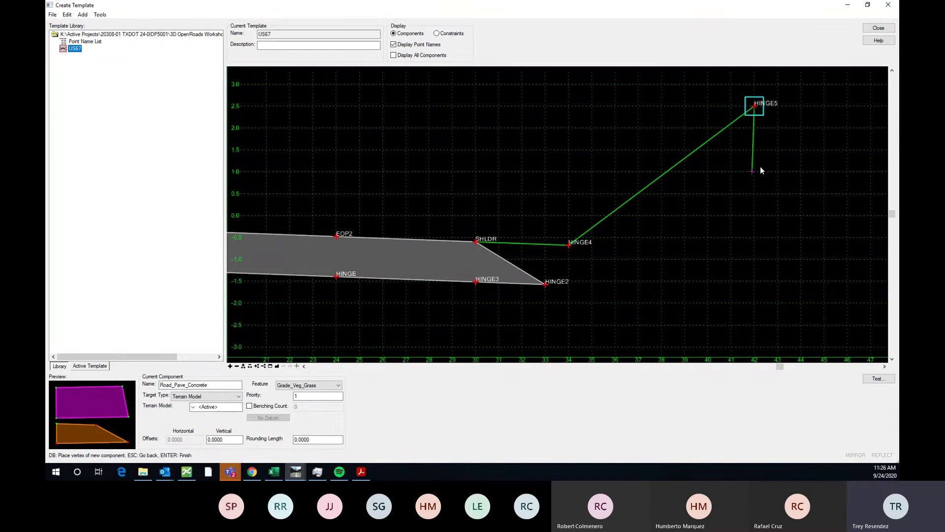
{"action": "right_click", "coordinate": [785, 136]}
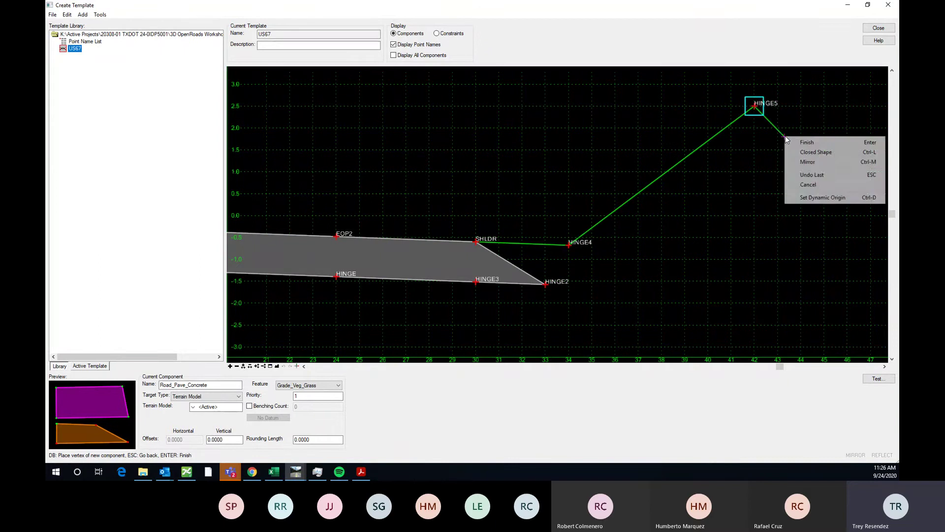
{"action": "left_click", "coordinate": [809, 144]}
- Constrain the end condition's outer point to a slope of .25 (25%) and a horizontal distance of 10 from HINGE4
{"action": "mouse_move", "coordinate": [611, 179]}
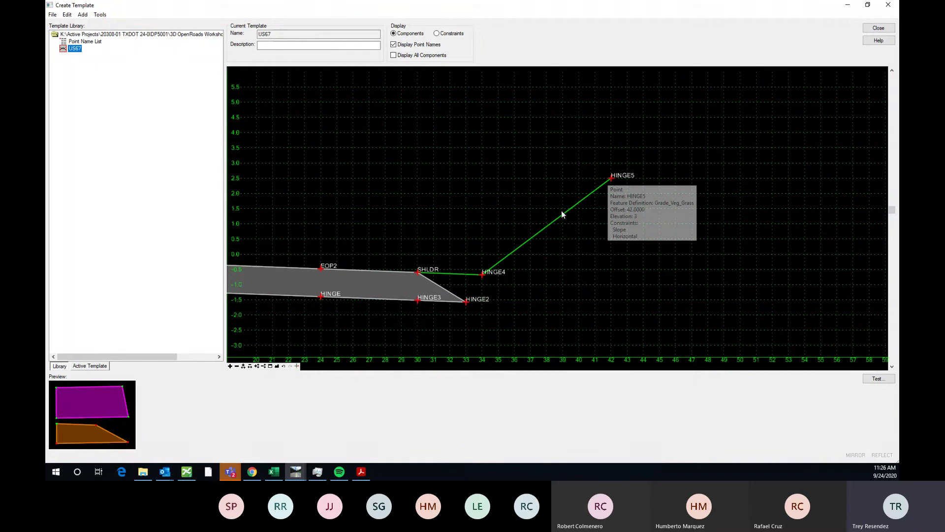
{"action": "double_click", "coordinate": [656, 241]}
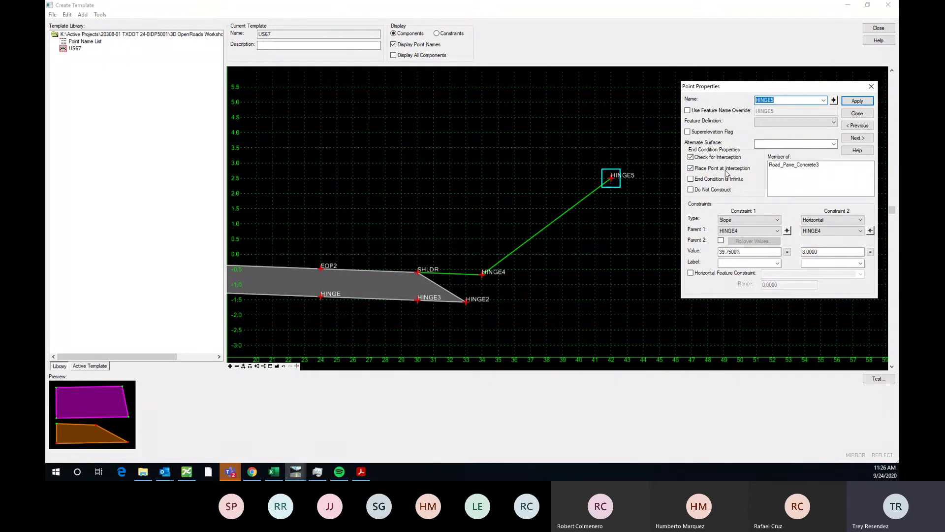
{"action": "left_click", "coordinate": [690, 179]}
{"action": "left_click_drag", "start_coordinate": [744, 252], "coordinate": [709, 248]}
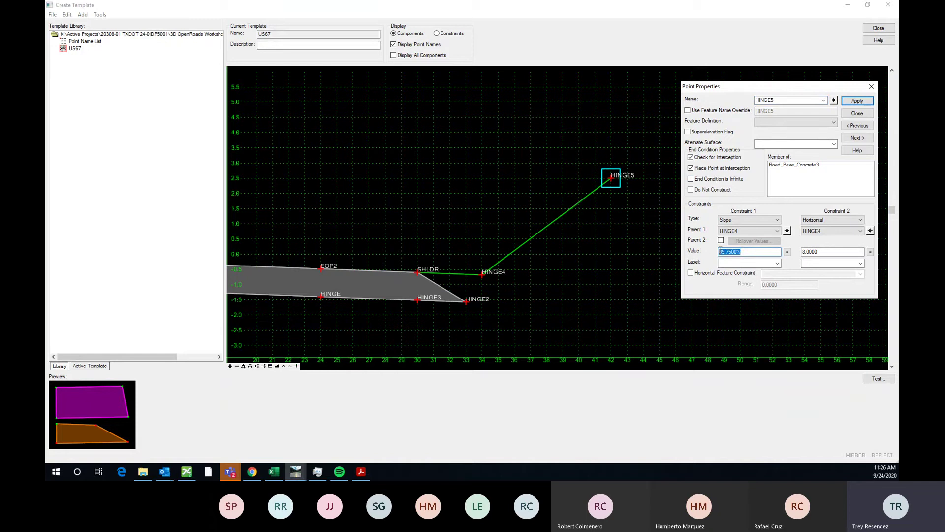
{"action": "type", "text": ".25"}
{"action": "key", "text": "Return"}
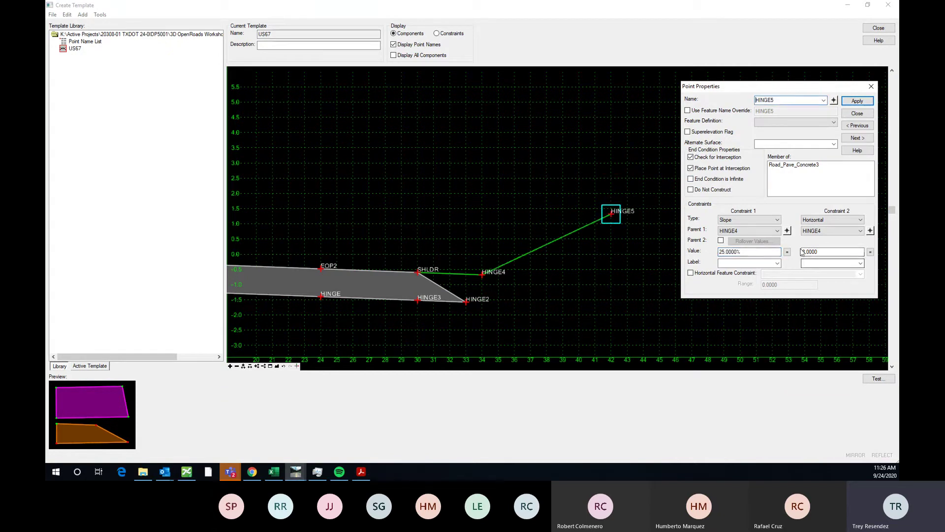
{"action": "double_click", "coordinate": [826, 252]}
{"action": "type", "text": "1"}
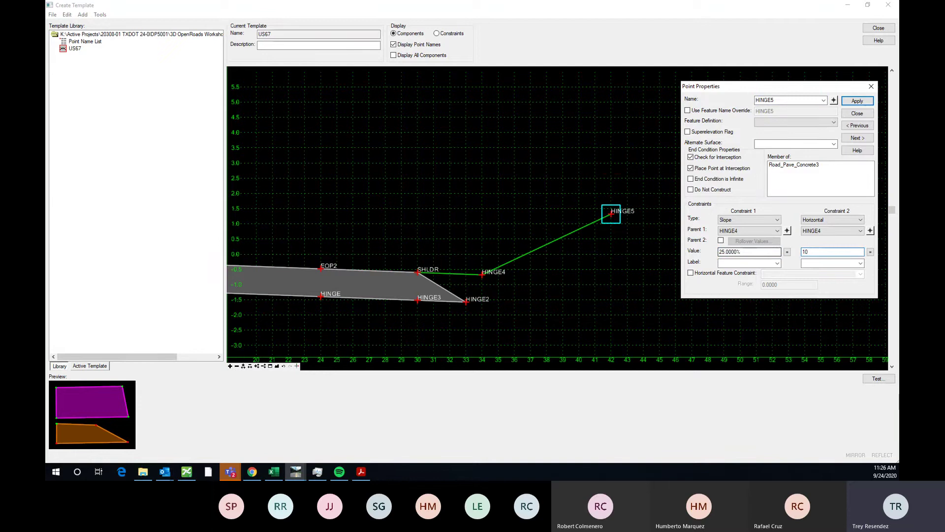
{"action": "type", "text": "0"}
{"action": "key", "text": "Return"}
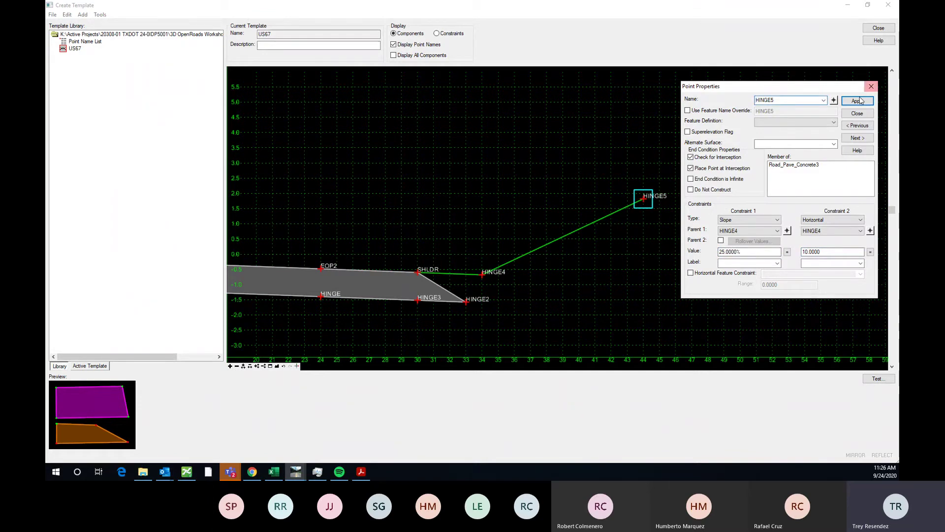
- Rename the end condition's outer point to CUT
{"action": "left_click", "coordinate": [786, 99]}
{"action": "type", "text": "CUT"}
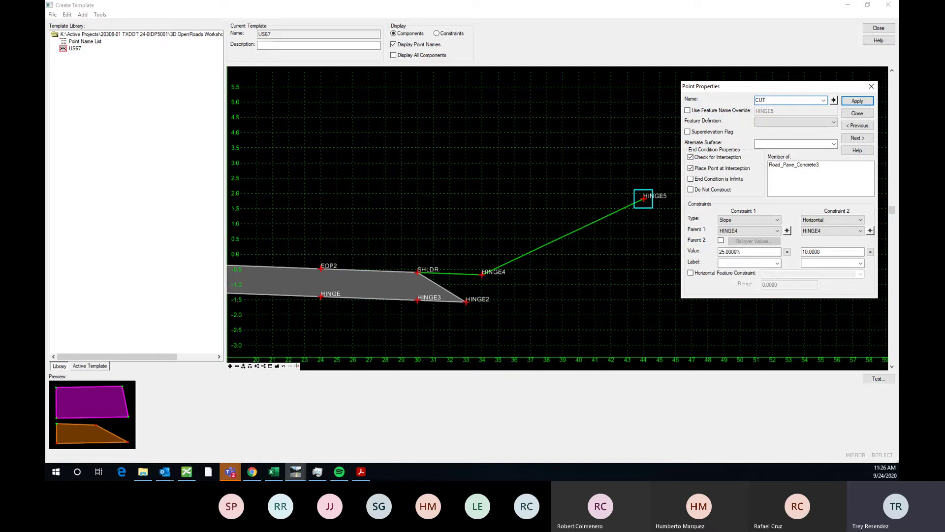
{"action": "left_click", "coordinate": [859, 101]}
{"action": "left_click", "coordinate": [871, 87]}
- Add a Grade_Veg_Grass end condition targeting the active terrain model, from HINGE4 down to about 44, -2.9
{"action": "right_click", "coordinate": [526, 183]}
{"action": "mouse_move", "coordinate": [566, 189]}
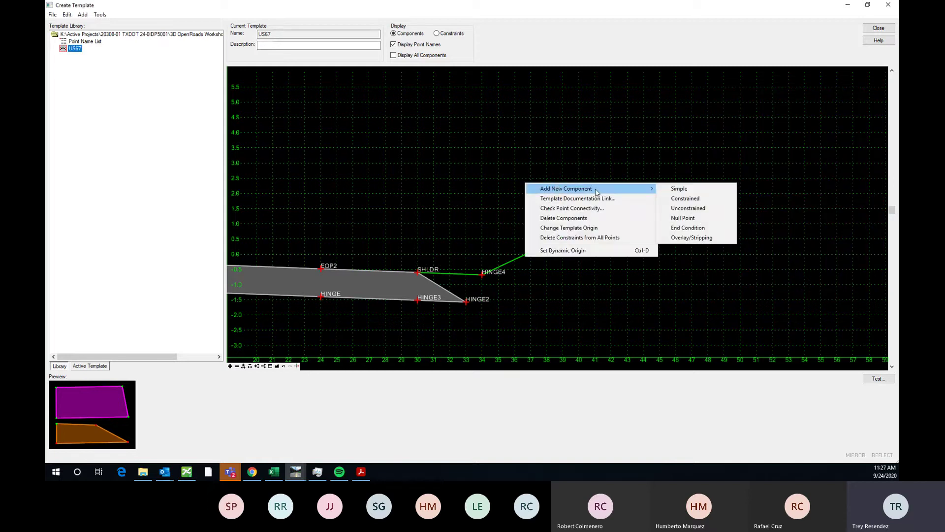
{"action": "left_click", "coordinate": [688, 228]}
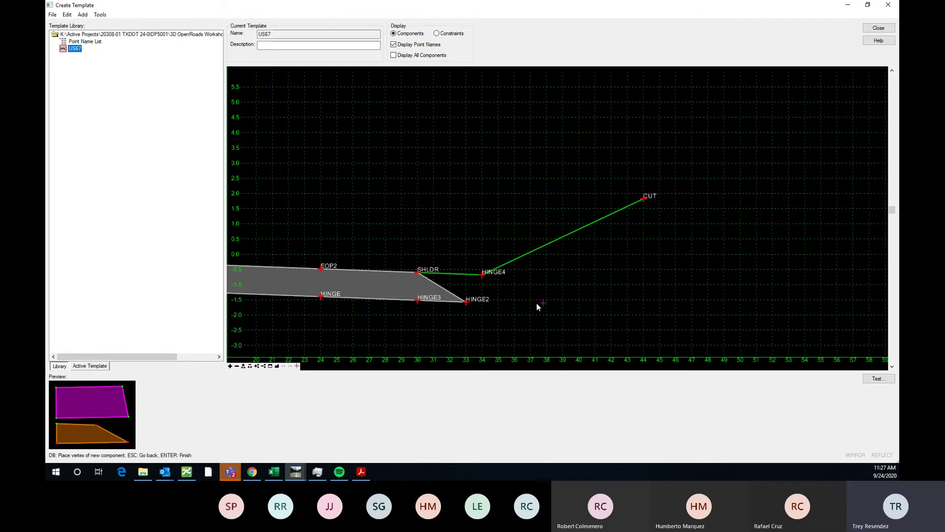
{"action": "scroll", "coordinate": [492, 282], "scroll_direction": "up", "scroll_amount": 3}
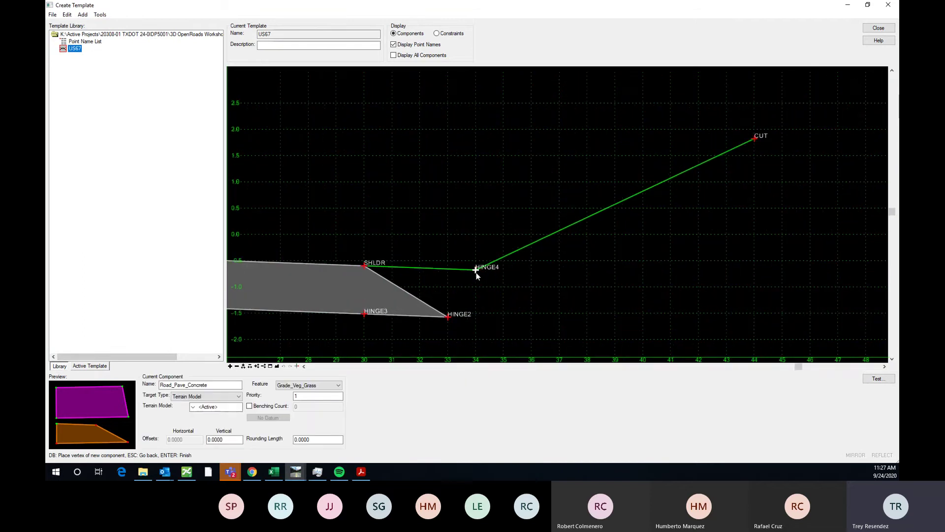
{"action": "left_click", "coordinate": [492, 272]}
{"action": "scroll", "coordinate": [491, 273], "scroll_direction": "down", "scroll_amount": 3}
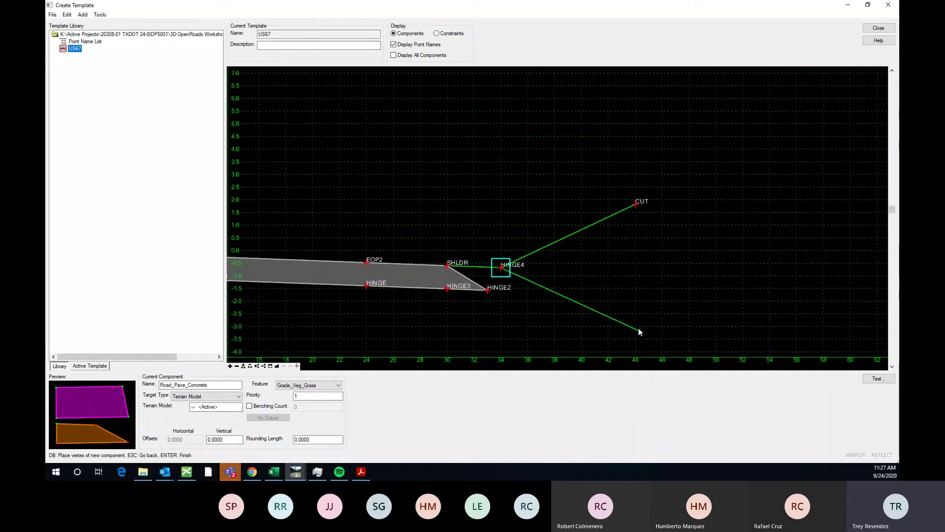
{"action": "right_click", "coordinate": [674, 287]}
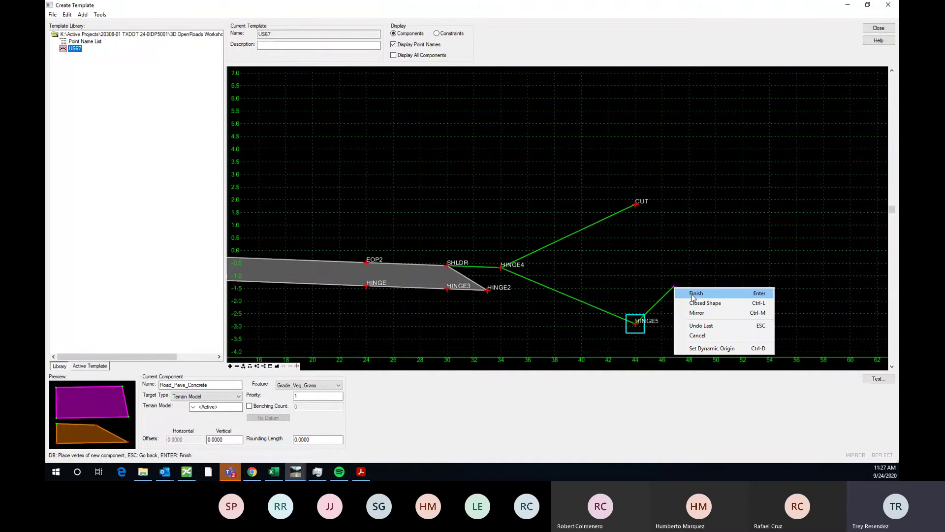
{"action": "left_click", "coordinate": [694, 295]}
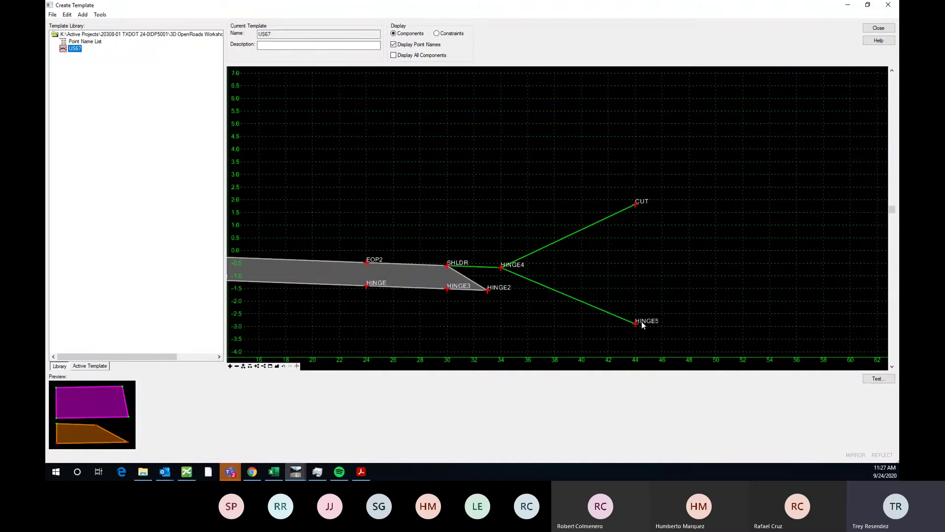
- Set the slope constraint of the lower end condition's outer point to -25% from HINGE4
{"action": "double_click", "coordinate": [642, 323]}
{"action": "left_click", "coordinate": [768, 220]}
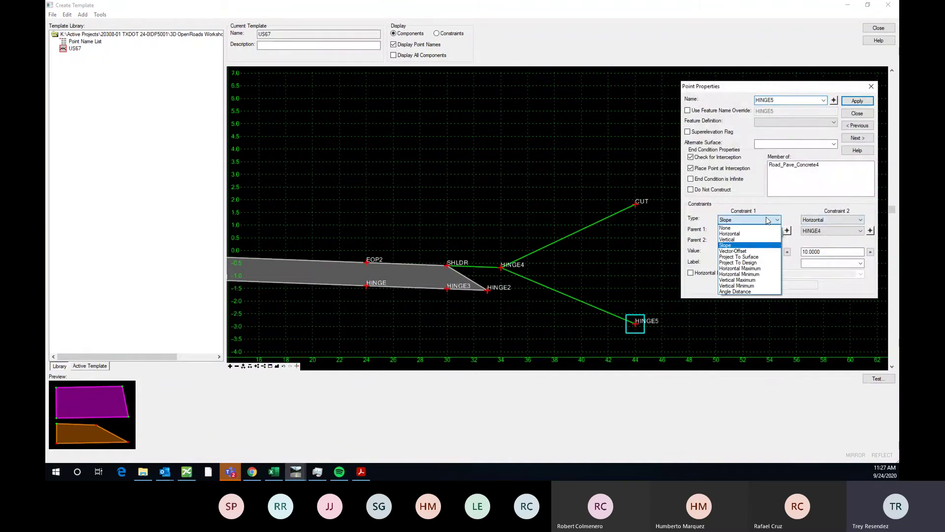
{"action": "left_click", "coordinate": [789, 214]}
{"action": "left_click_drag", "start_coordinate": [753, 251], "coordinate": [710, 253]}
{"action": "type", "text": "-"}
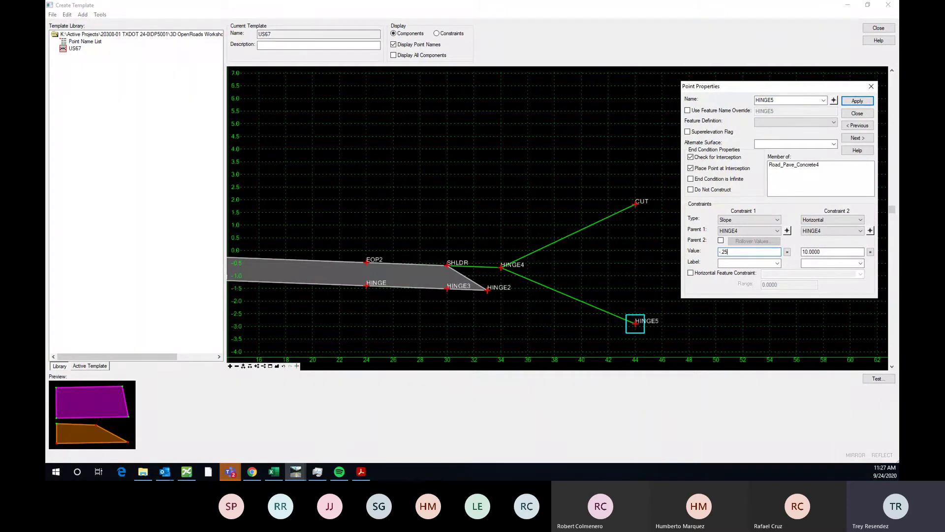
{"action": "type", "text": "25"}
{"action": "key", "text": "Return"}
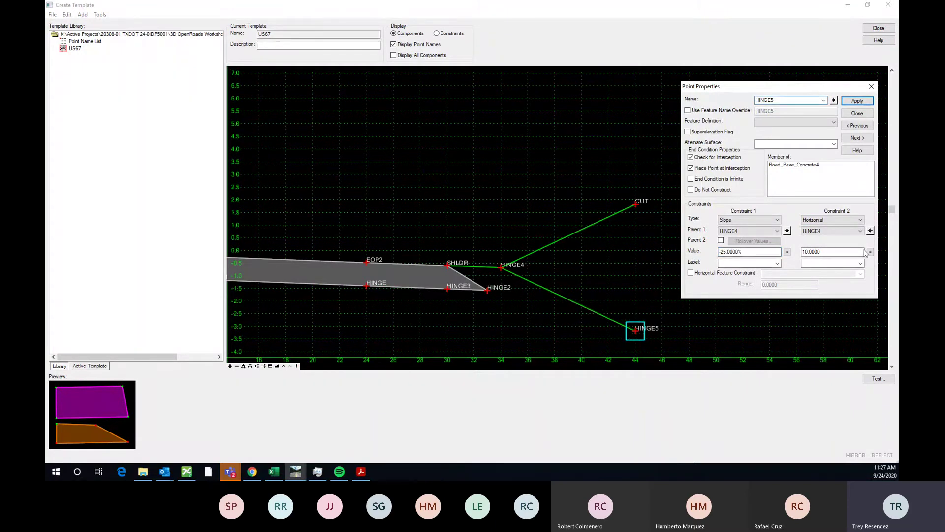
- Make CUT the parent of the lower outer point's horizontal constraint and rename the point to FILL
{"action": "scroll", "coordinate": [412, 158], "scroll_direction": "down", "scroll_amount": 1}
{"action": "scroll", "coordinate": [578, 219], "scroll_direction": "up", "scroll_amount": 1}
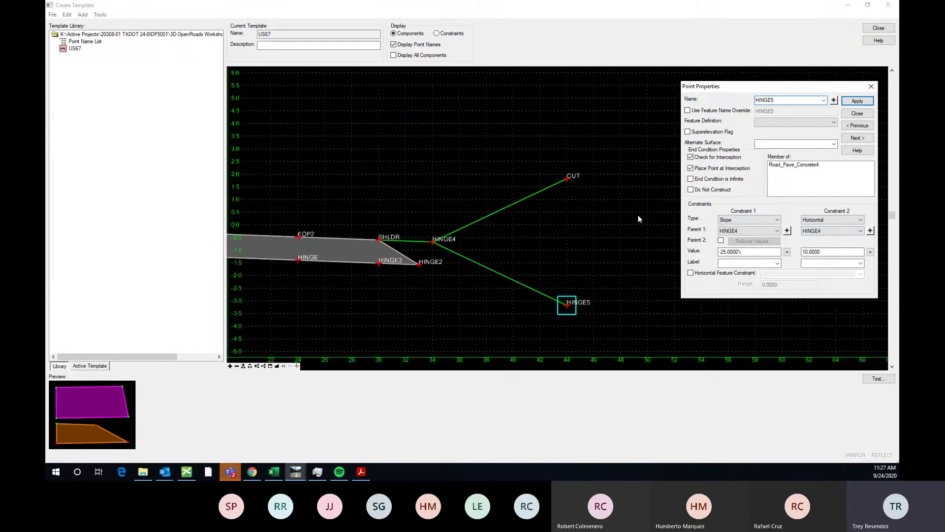
{"action": "left_click", "coordinate": [870, 231]}
{"action": "left_click", "coordinate": [567, 179]}
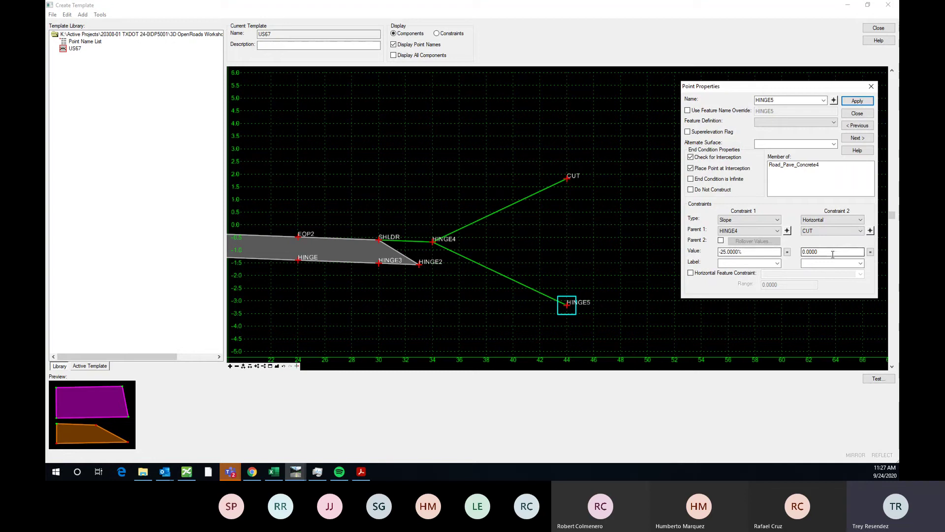
{"action": "left_click_drag", "start_coordinate": [784, 100], "coordinate": [721, 97]}
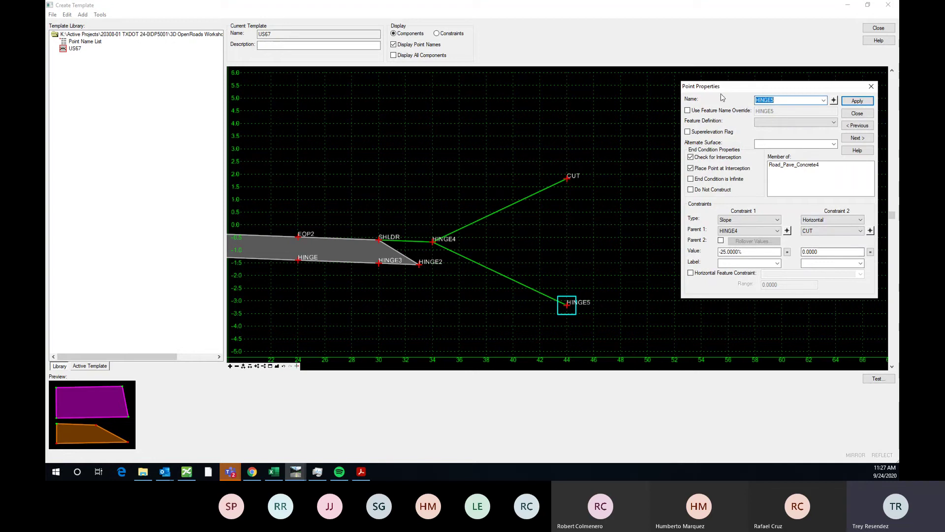
{"action": "type", "text": "FILL"}
{"action": "left_click", "coordinate": [859, 102]}
{"action": "left_click", "coordinate": [871, 86]}
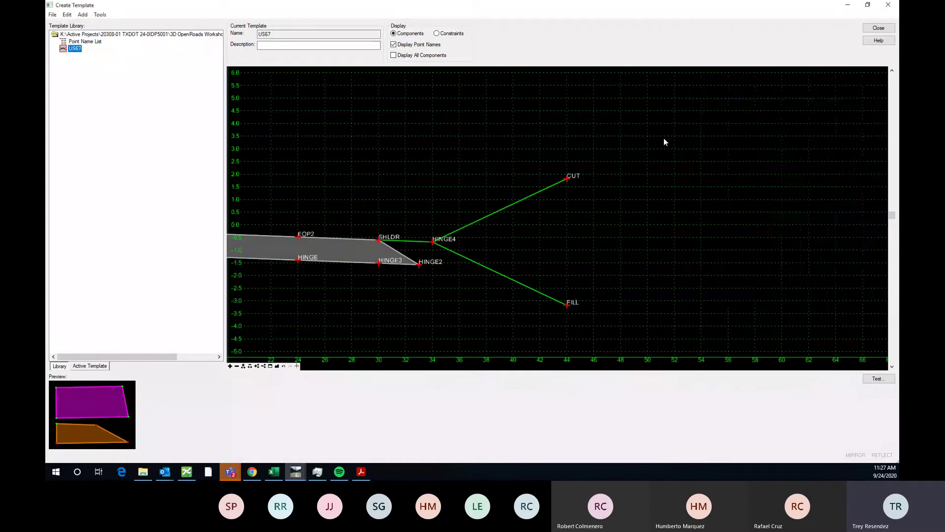
- Test the cut and fill end conditions against the active terrain model with a surface slope of 0%
{"action": "scroll", "coordinate": [683, 225], "scroll_direction": "down", "scroll_amount": 2}
{"action": "scroll", "coordinate": [682, 228], "scroll_direction": "up", "scroll_amount": 2}
{"action": "scroll", "coordinate": [663, 215], "scroll_direction": "down", "scroll_amount": 2}
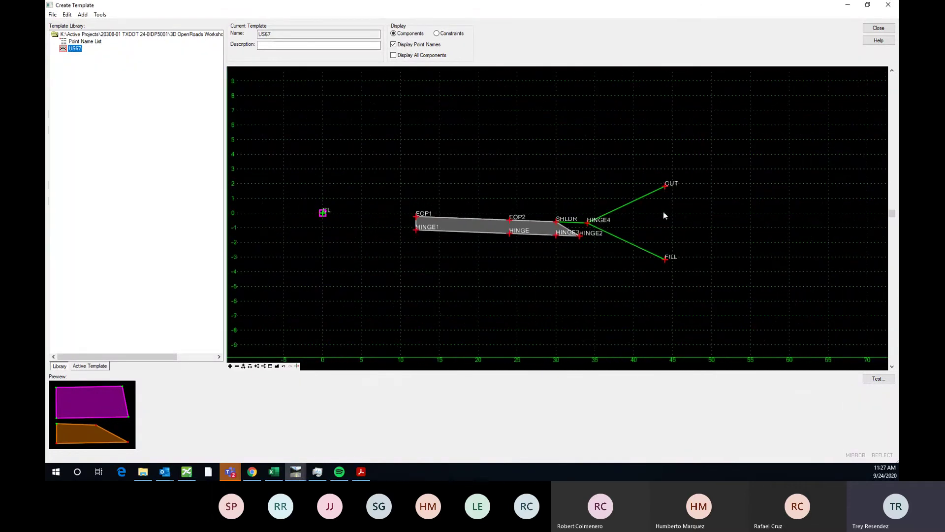
{"action": "left_click", "coordinate": [877, 381]}
{"action": "left_click", "coordinate": [542, 266]}
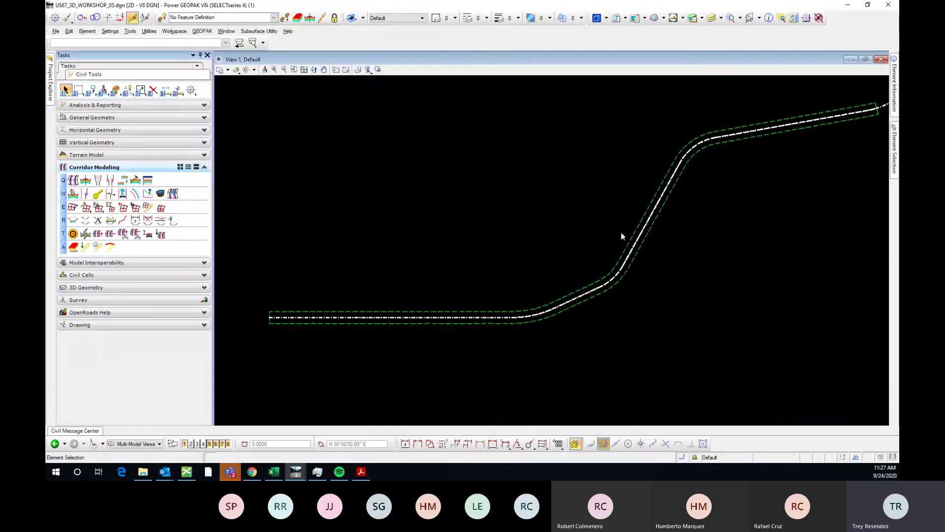
{"action": "left_click_drag", "start_coordinate": [386, 122], "coordinate": [609, 61]}
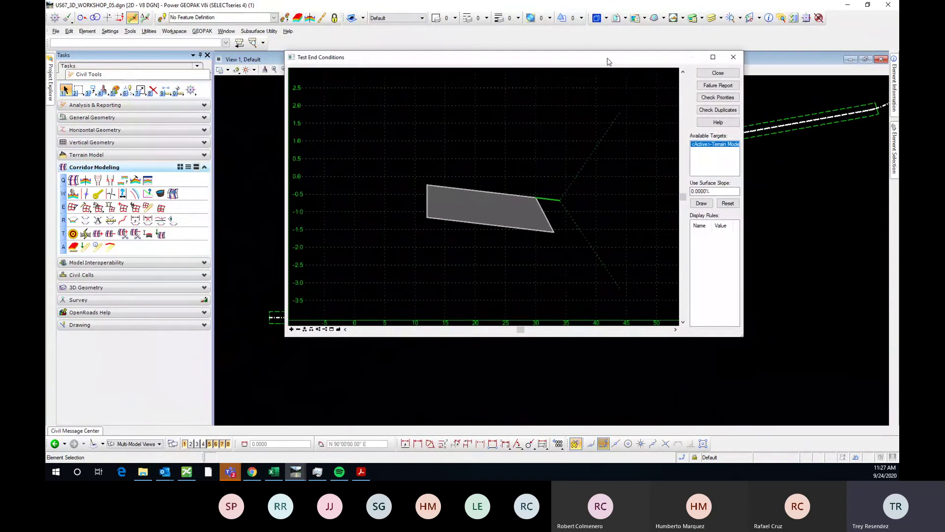
{"action": "left_click", "coordinate": [701, 204]}
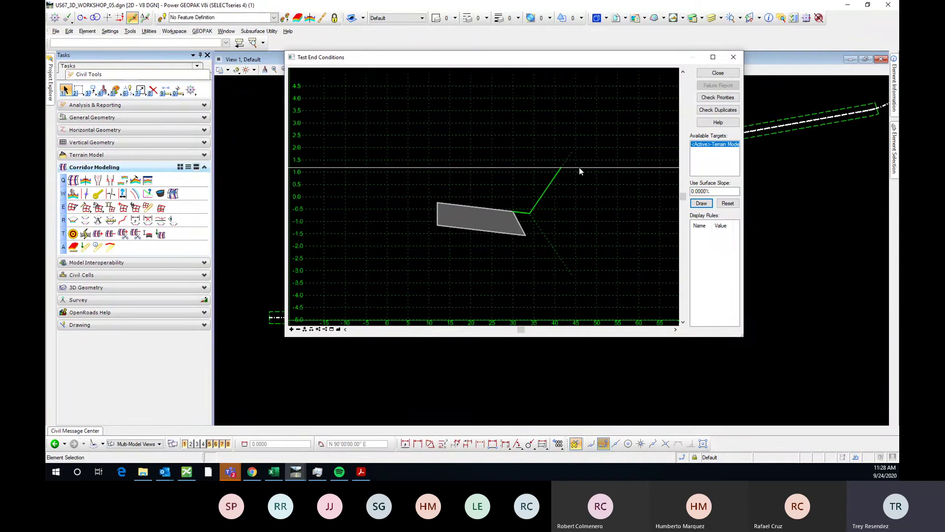
{"action": "left_click", "coordinate": [714, 73]}
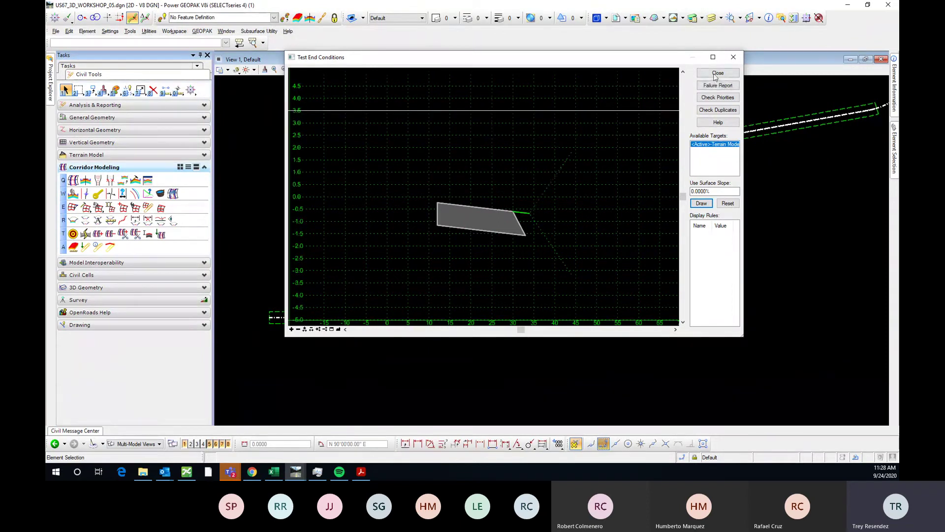
{"action": "scroll", "coordinate": [647, 192], "scroll_direction": "down", "scroll_amount": 4}
{"action": "scroll", "coordinate": [571, 213], "scroll_direction": "up", "scroll_amount": 4}
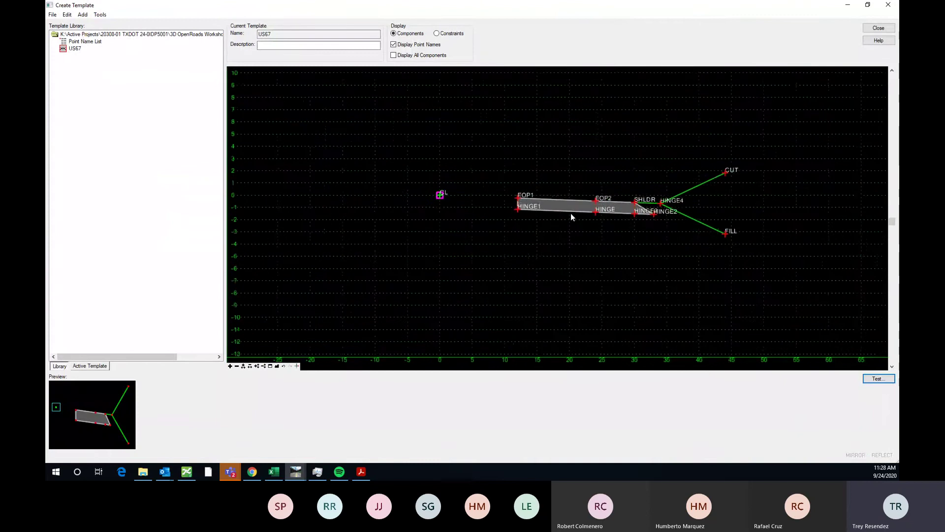
{"action": "scroll", "coordinate": [500, 230], "scroll_direction": "down", "scroll_amount": 5}
{"action": "scroll", "coordinate": [507, 226], "scroll_direction": "up", "scroll_amount": 2}
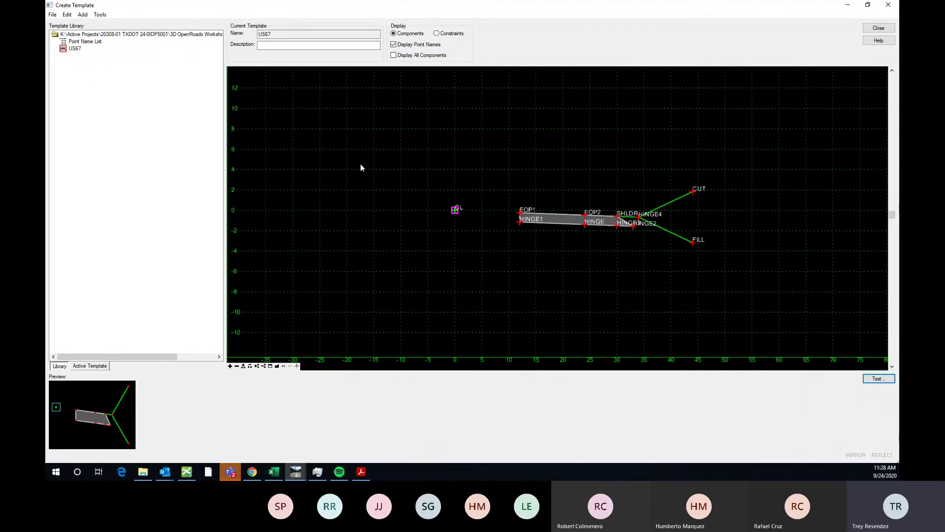
{"action": "mouse_move", "coordinate": [554, 224]}
{"action": "scroll", "coordinate": [497, 236], "scroll_direction": "down", "scroll_amount": 2}
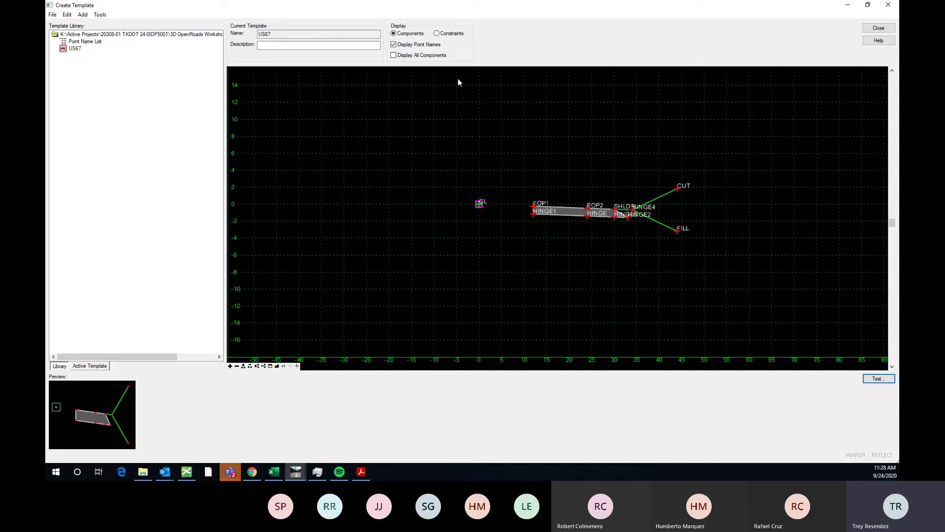
- Create a new template in the template library, keeping its default name
{"action": "left_click", "coordinate": [52, 15]}
{"action": "mouse_move", "coordinate": [78, 29]}
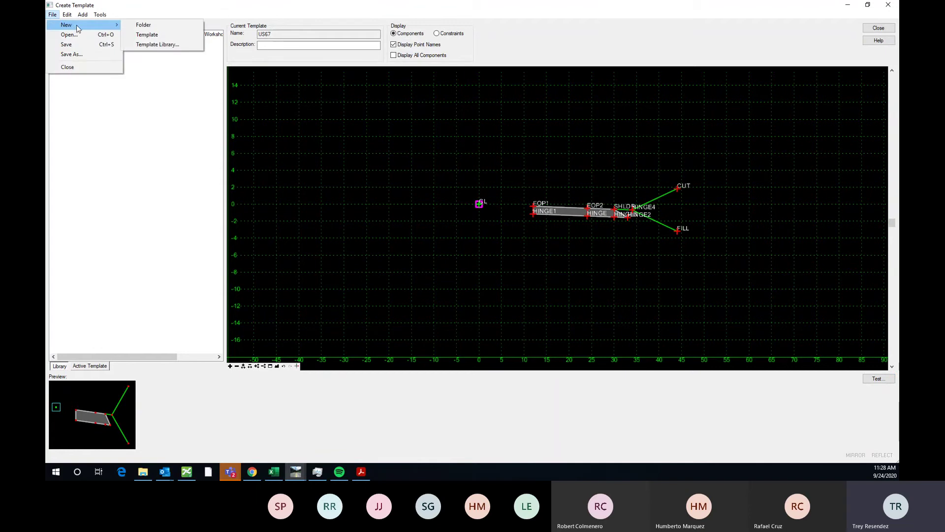
{"action": "left_click", "coordinate": [156, 37]}
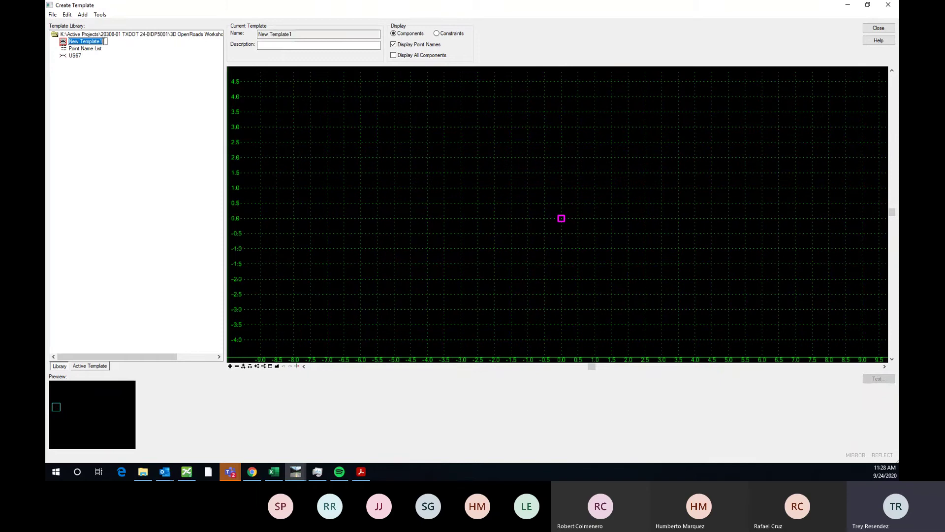
{"action": "key", "text": "Return"}
{"action": "left_click", "coordinate": [75, 55]}
{"action": "left_click", "coordinate": [89, 42]}
{"action": "middle_click_drag", "start_coordinate": [576, 219], "coordinate": [552, 203]}
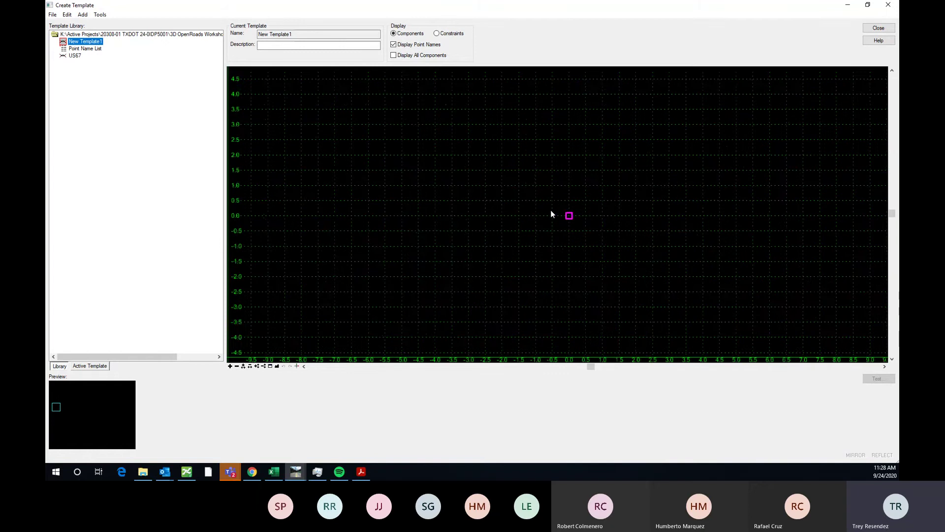
{"action": "scroll", "coordinate": [551, 213], "scroll_direction": "up", "scroll_amount": 1}
- Bring the US67 template into the new template and turn on Mirror for its placement
{"action": "left_click", "coordinate": [75, 56]}
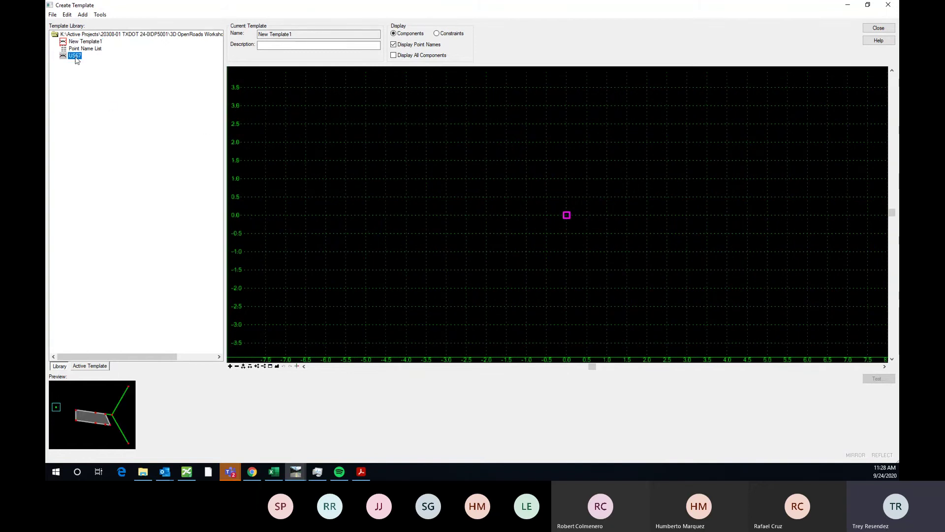
{"action": "left_click_drag", "start_coordinate": [76, 58], "coordinate": [496, 213]}
{"action": "scroll", "coordinate": [459, 211], "scroll_direction": "down", "scroll_amount": 5}
{"action": "scroll", "coordinate": [496, 213], "scroll_direction": "up", "scroll_amount": 1}
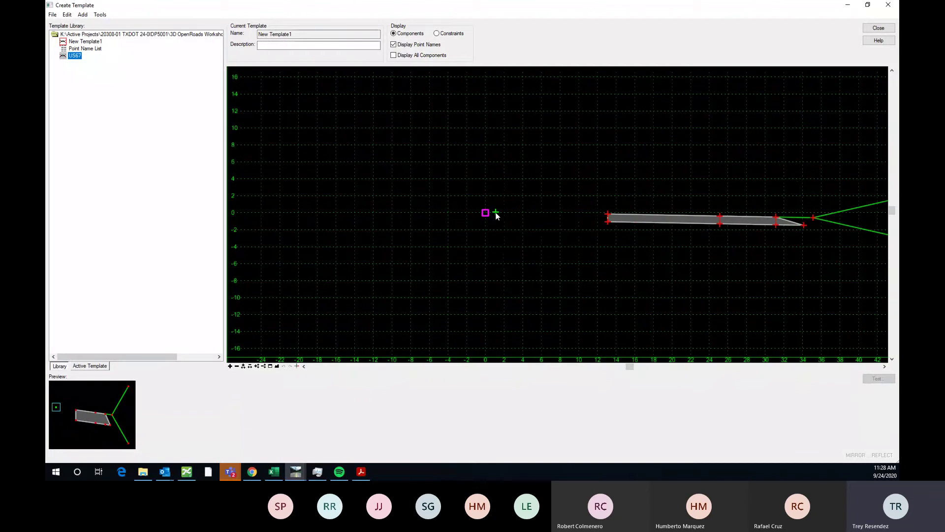
{"action": "right_click", "coordinate": [496, 213]}
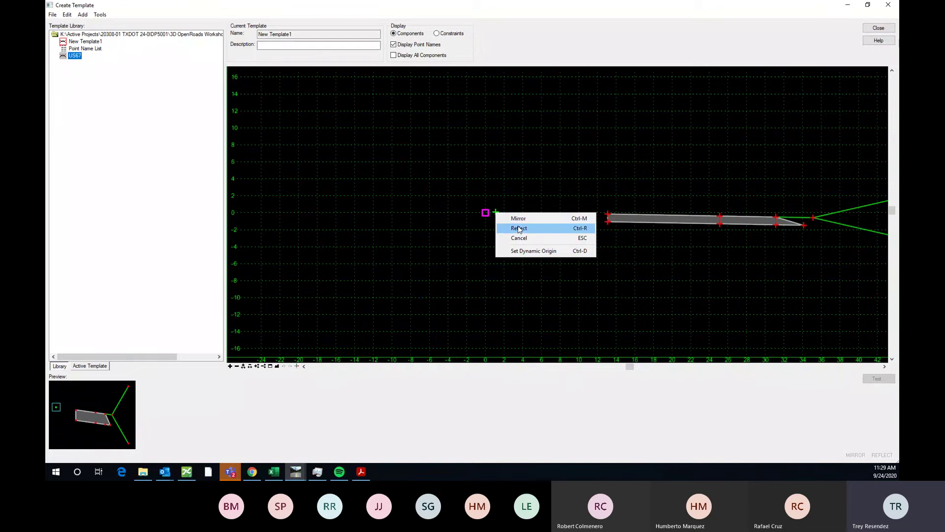
{"action": "left_click", "coordinate": [519, 219]}
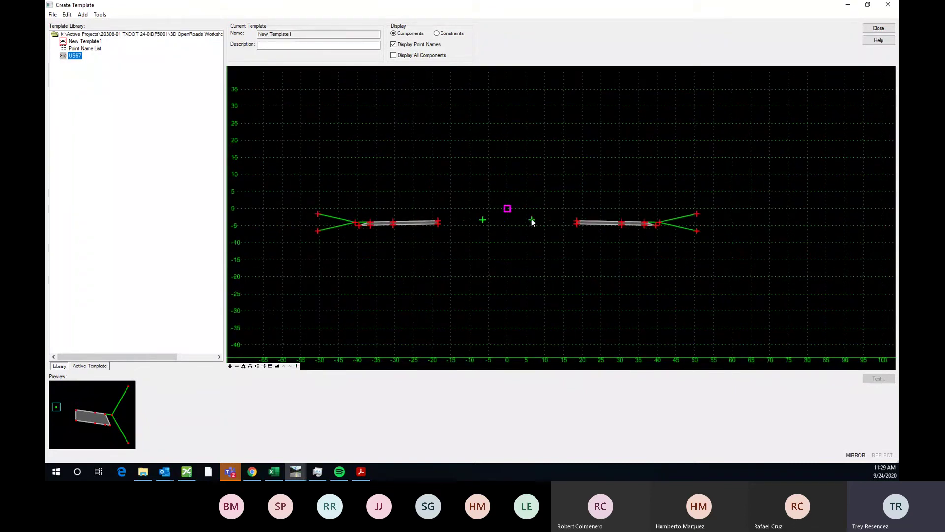
- Place the mirrored US67 section with its centreline point on the new template's origin (0, 0)
{"action": "scroll", "coordinate": [509, 211], "scroll_direction": "up", "scroll_amount": 2}
{"action": "scroll", "coordinate": [506, 214], "scroll_direction": "up", "scroll_amount": 7}
{"action": "scroll", "coordinate": [521, 194], "scroll_direction": "down", "scroll_amount": 8}
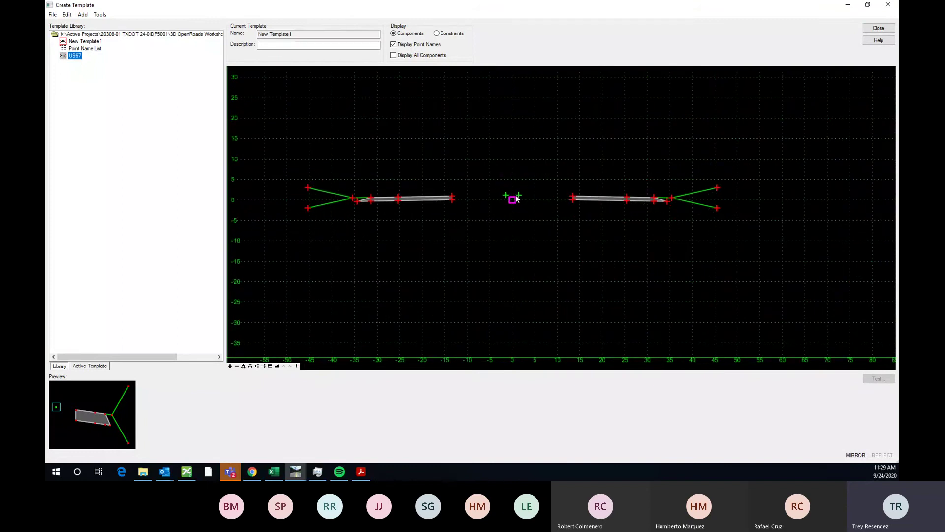
{"action": "scroll", "coordinate": [513, 202], "scroll_direction": "up", "scroll_amount": 1}
{"action": "scroll", "coordinate": [512, 204], "scroll_direction": "up", "scroll_amount": 9}
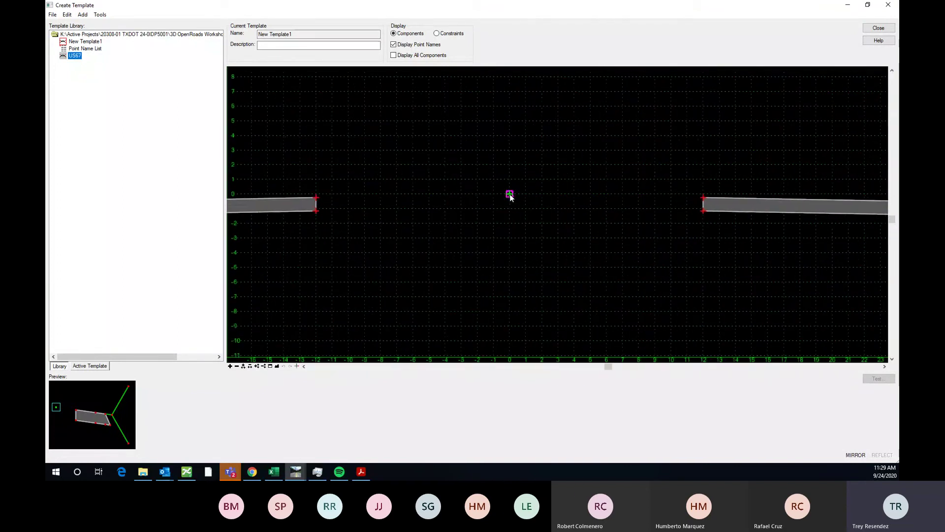
{"action": "scroll", "coordinate": [506, 199], "scroll_direction": "up", "scroll_amount": 1}
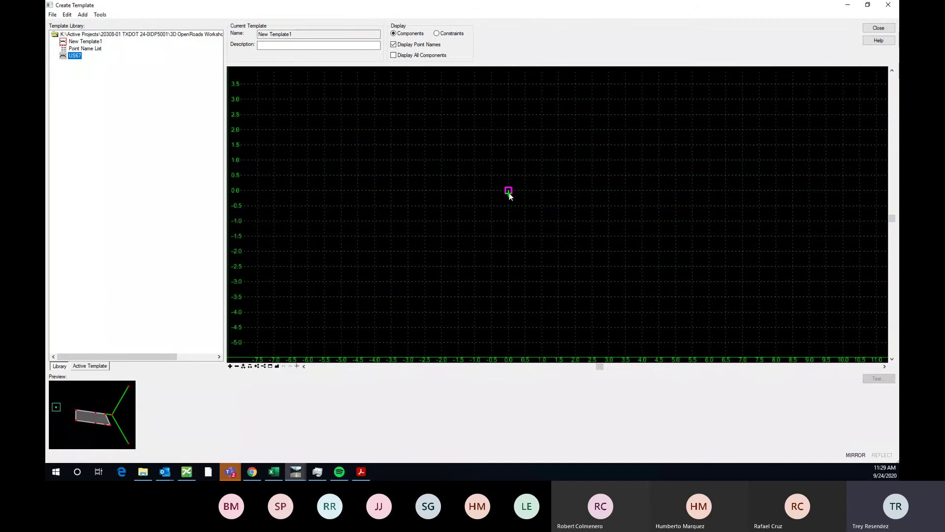
{"action": "left_click", "coordinate": [510, 194]}
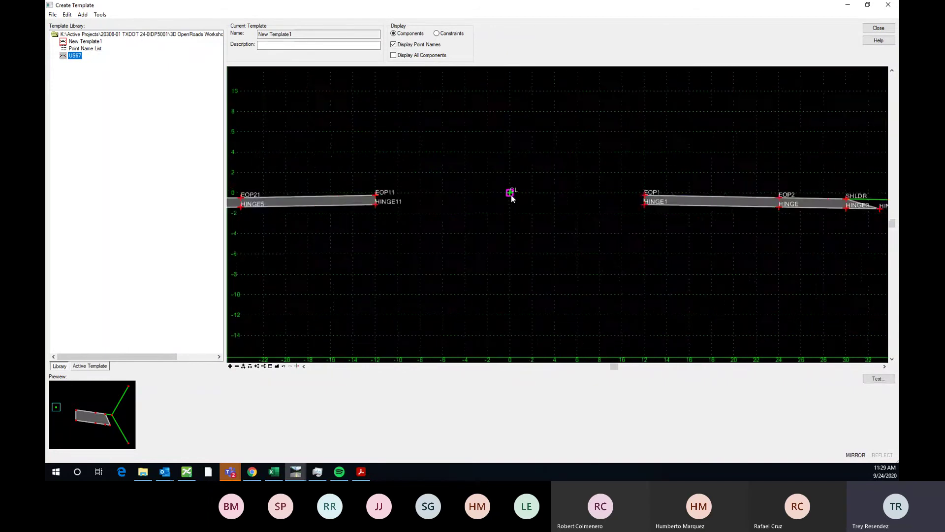
{"action": "scroll", "coordinate": [512, 197], "scroll_direction": "down", "scroll_amount": 10}
{"action": "scroll", "coordinate": [396, 226], "scroll_direction": "up", "scroll_amount": 1}
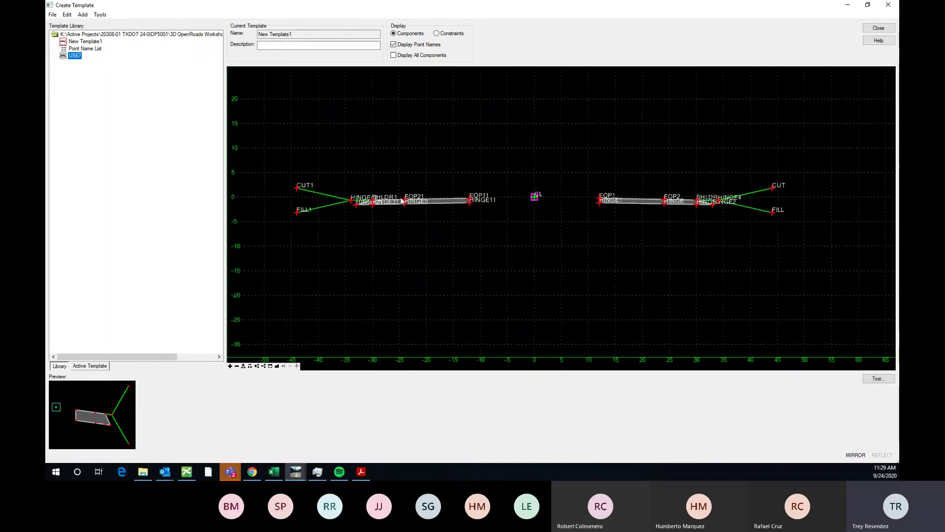
{"action": "scroll", "coordinate": [476, 206], "scroll_direction": "up", "scroll_amount": 8, "text": "ctrl"}
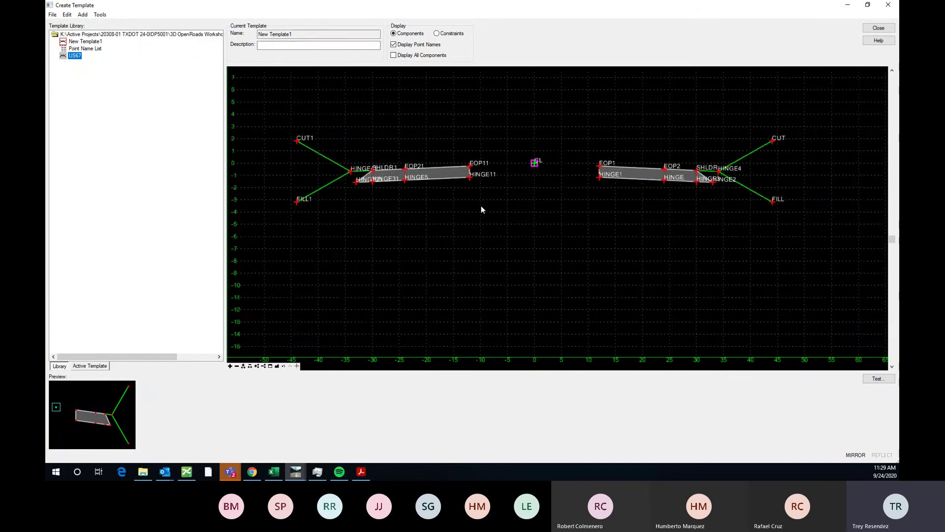
{"action": "scroll", "coordinate": [477, 263], "scroll_direction": "down", "scroll_amount": 2}
{"action": "scroll", "coordinate": [473, 158], "scroll_direction": "up", "scroll_amount": 4}
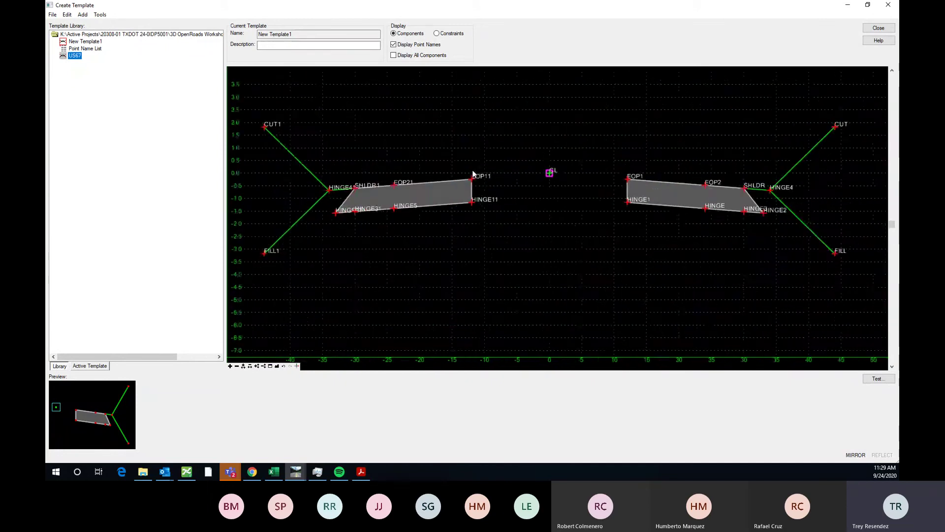
- Close the template editor and save the changes to the US67.itl template library
{"action": "scroll", "coordinate": [443, 172], "scroll_direction": "down", "scroll_amount": 2}
{"action": "scroll", "coordinate": [426, 184], "scroll_direction": "up", "scroll_amount": 1}
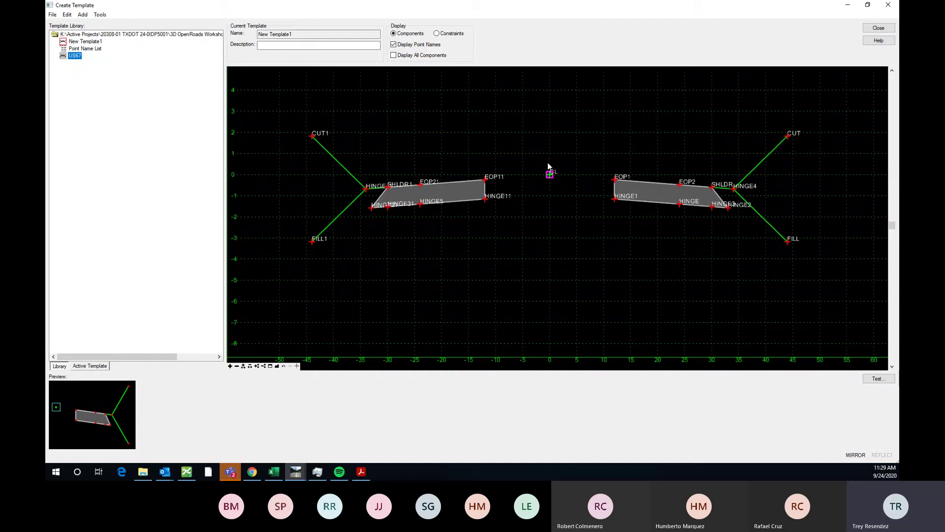
{"action": "left_click", "coordinate": [876, 29]}
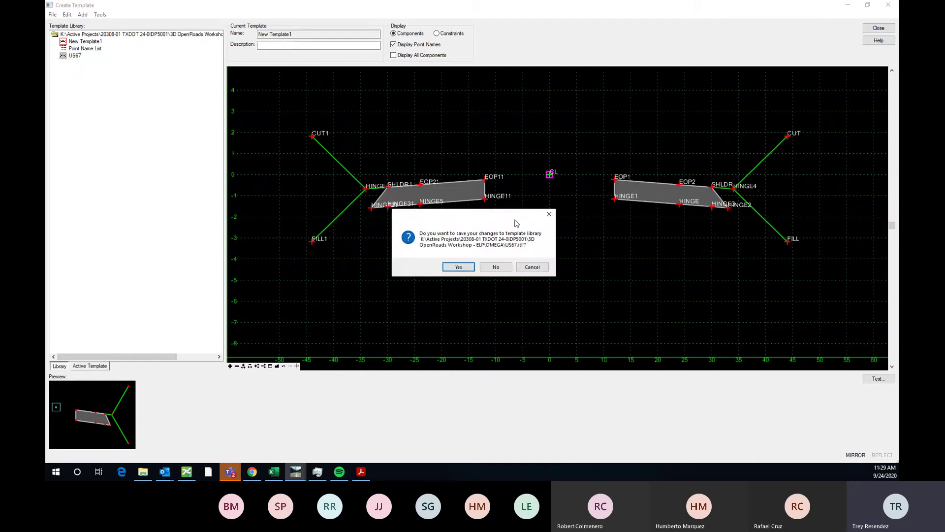
{"action": "left_click", "coordinate": [465, 270]}
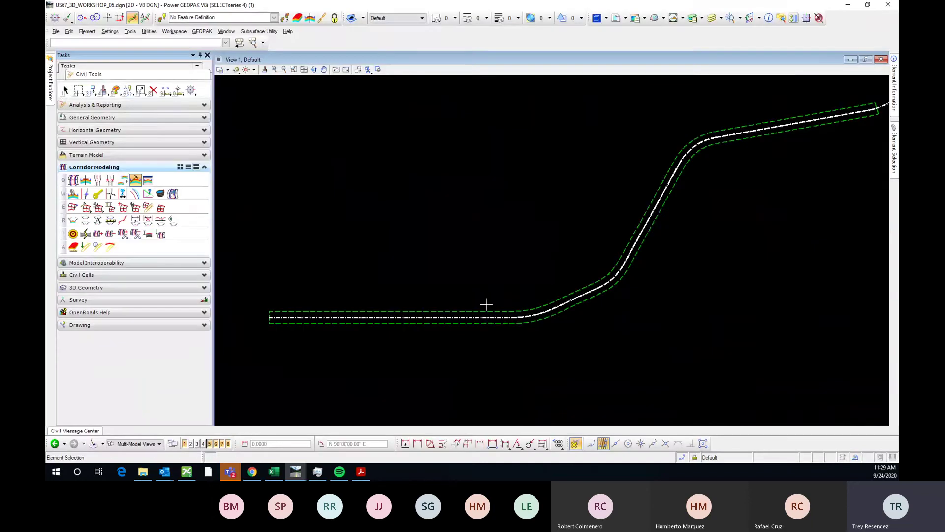
- Select the US67CL centreline alignment between the terrain boundary lines in the plan view
{"action": "left_click", "coordinate": [64, 90]}
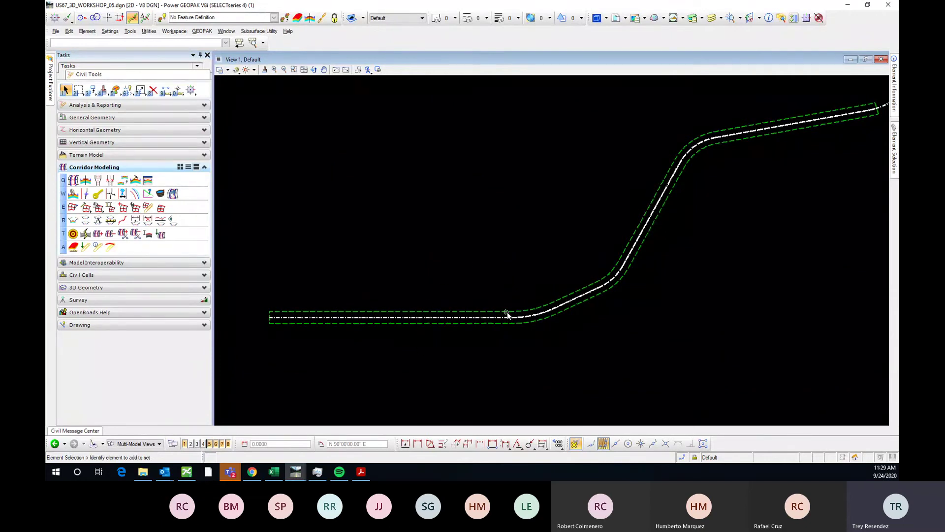
{"action": "middle_click_drag", "start_coordinate": [507, 312], "coordinate": [590, 308]}
{"action": "left_click", "coordinate": [426, 310]}
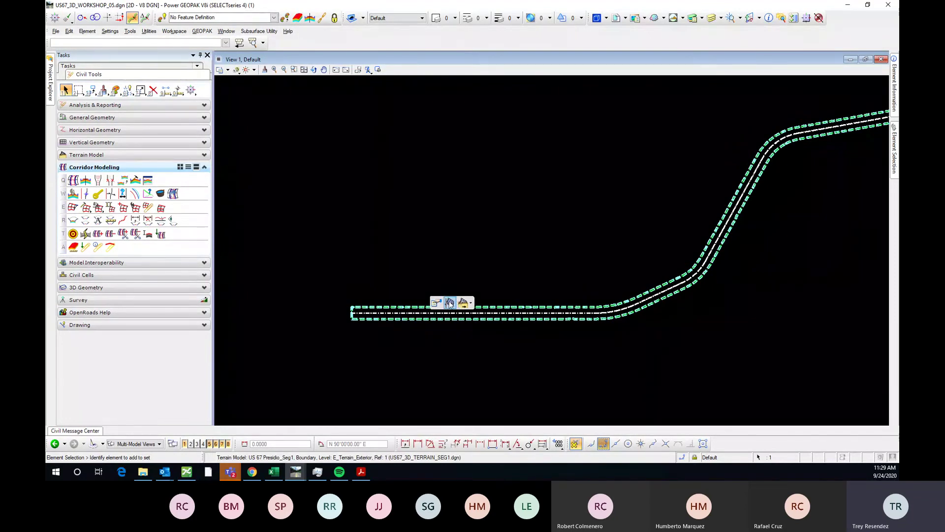
{"action": "left_click", "coordinate": [488, 346]}
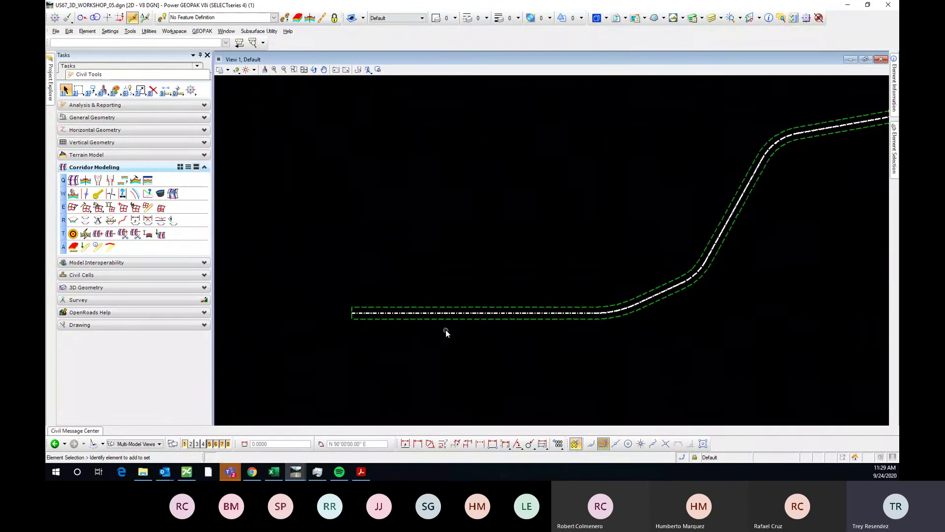
{"action": "scroll", "coordinate": [445, 329], "scroll_direction": "up", "scroll_amount": 2}
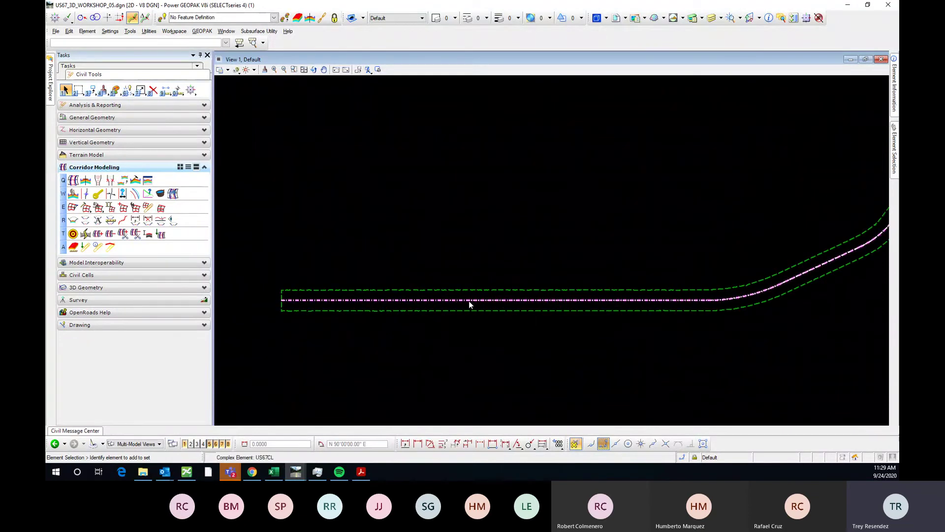
{"action": "left_click", "coordinate": [457, 300]}
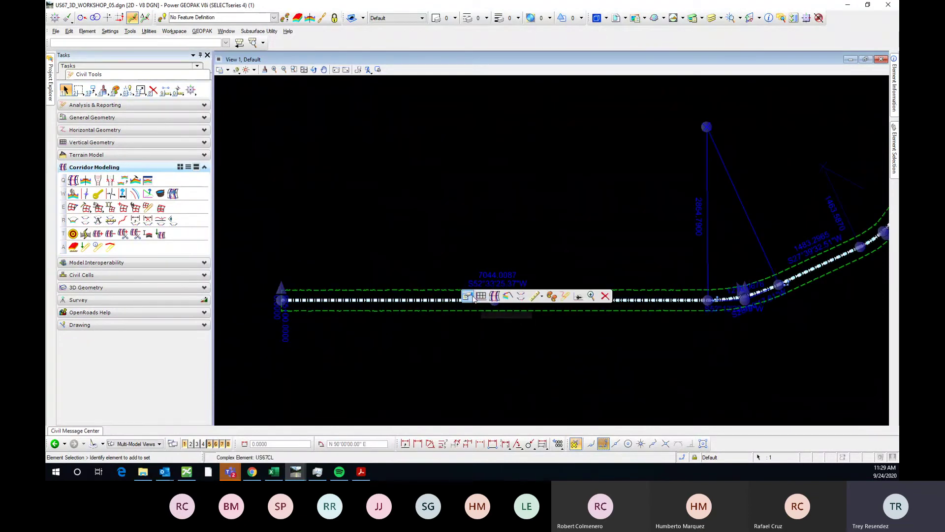
{"action": "mouse_move", "coordinate": [450, 302]}
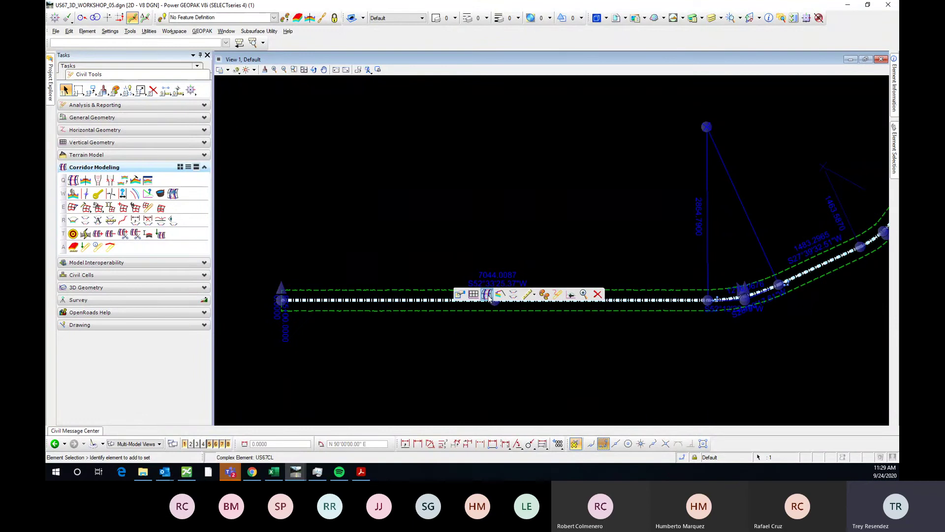
{"action": "left_click", "coordinate": [488, 295]}
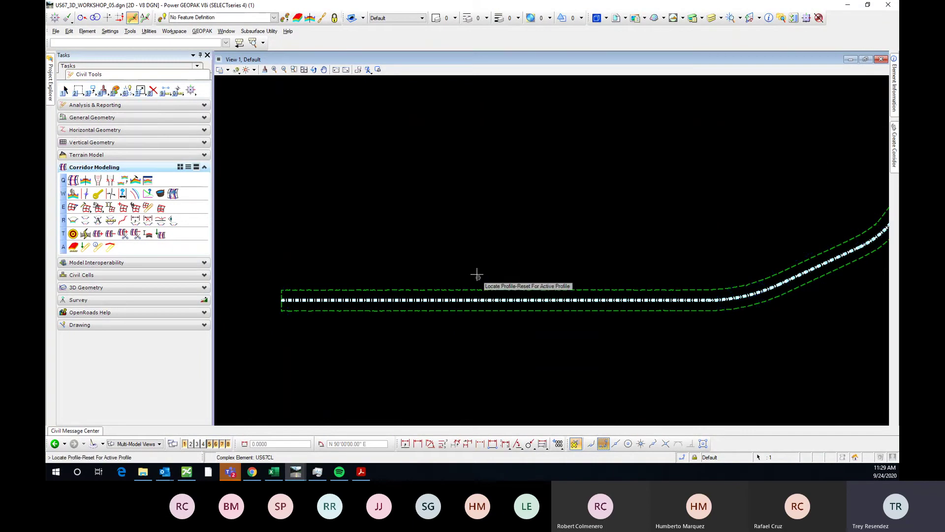
{"action": "right_click", "coordinate": [466, 245]}
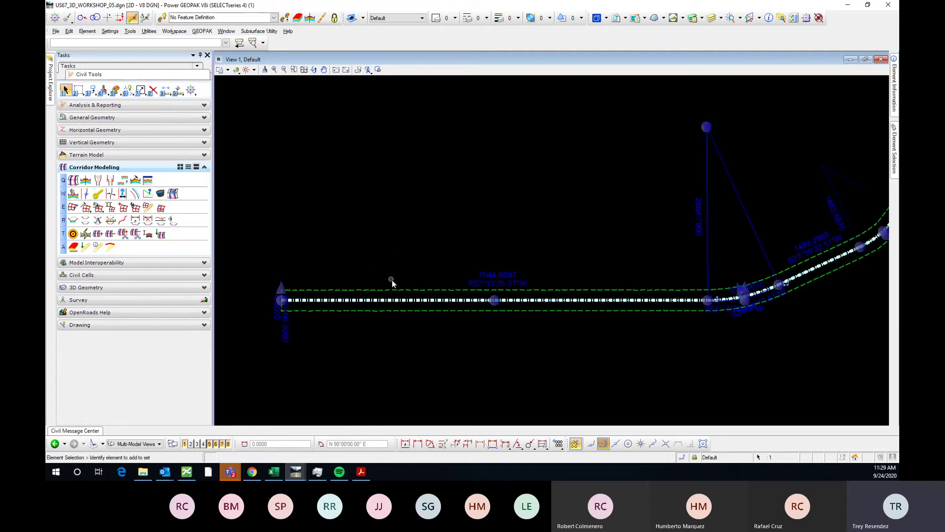
- Create a corridor along the US67CL centreline using its active profile, keeping the default corridor name US67CL
{"action": "scroll", "coordinate": [392, 279], "scroll_direction": "down", "scroll_amount": 2}
{"action": "scroll", "coordinate": [427, 297], "scroll_direction": "up", "scroll_amount": 2}
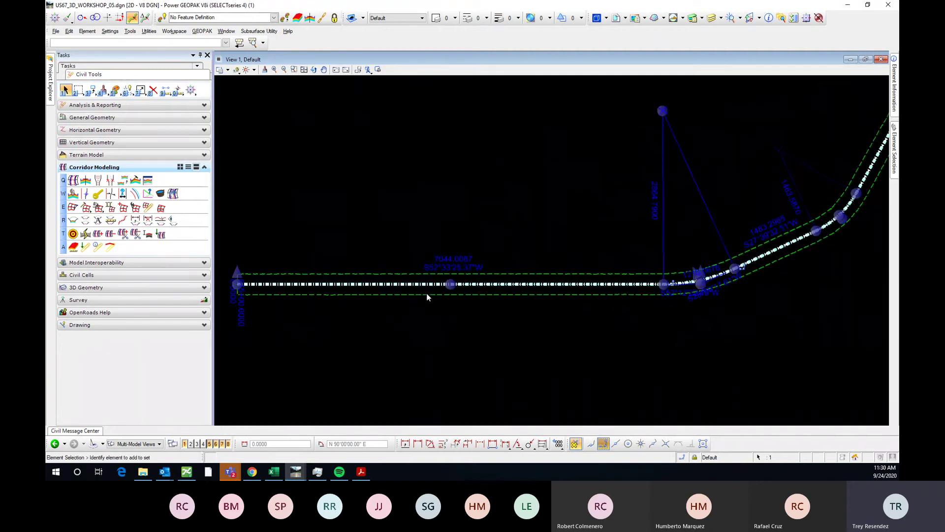
{"action": "mouse_move", "coordinate": [424, 286]}
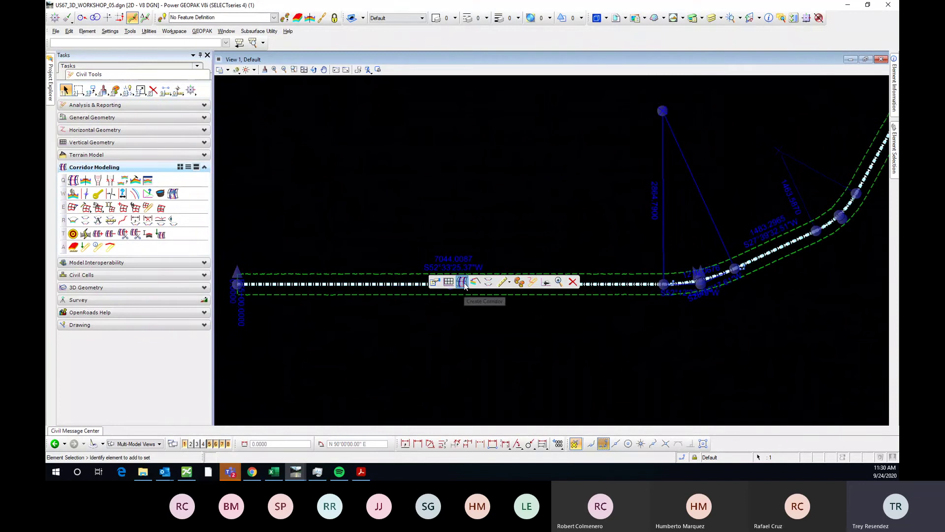
{"action": "left_click", "coordinate": [463, 282]}
{"action": "right_click", "coordinate": [449, 235]}
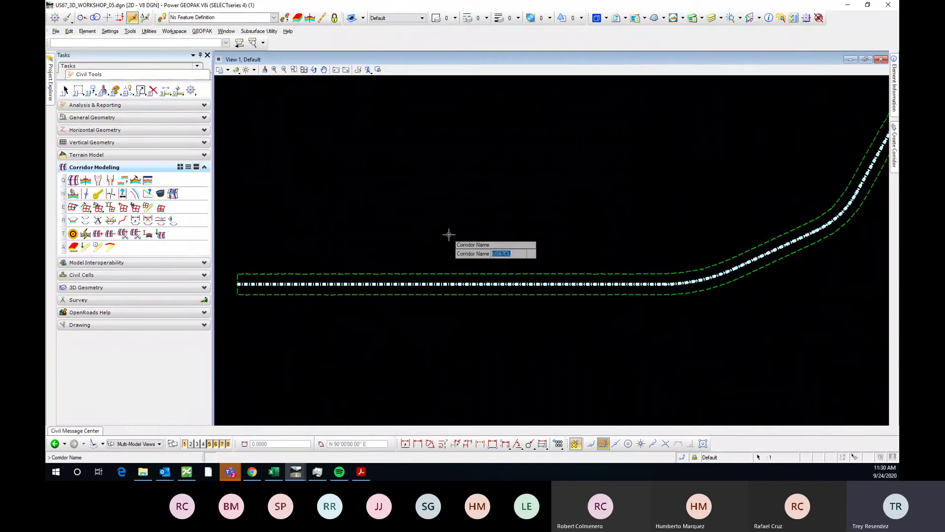
{"action": "left_click", "coordinate": [458, 237]}
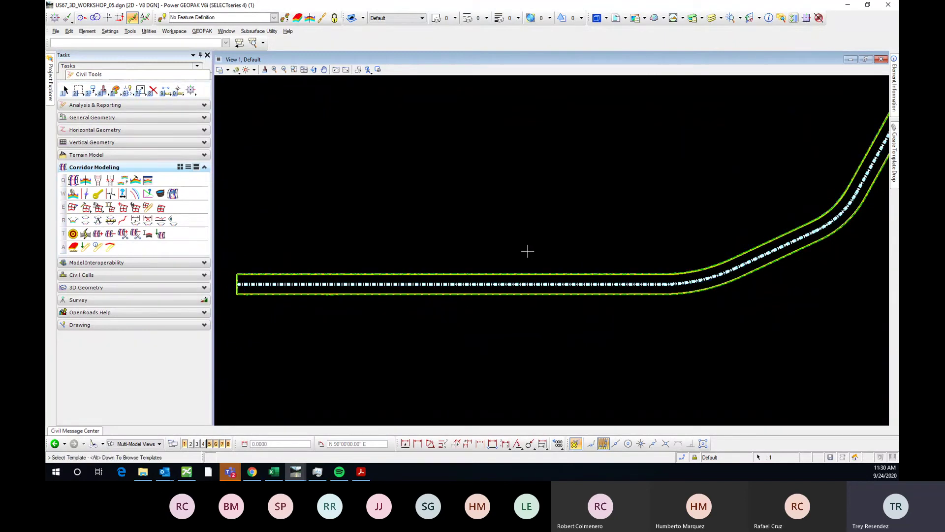
- Show the Create Template Drop settings for the new corridor
{"action": "scroll", "coordinate": [456, 265], "scroll_direction": "down", "scroll_amount": 1}
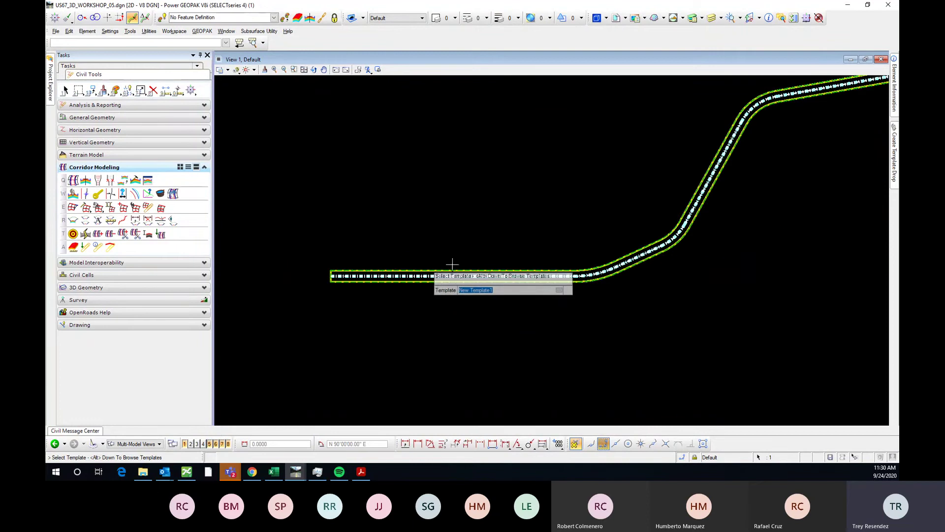
{"action": "scroll", "coordinate": [328, 269], "scroll_direction": "up", "scroll_amount": 2}
{"action": "scroll", "coordinate": [355, 279], "scroll_direction": "up", "scroll_amount": 2}
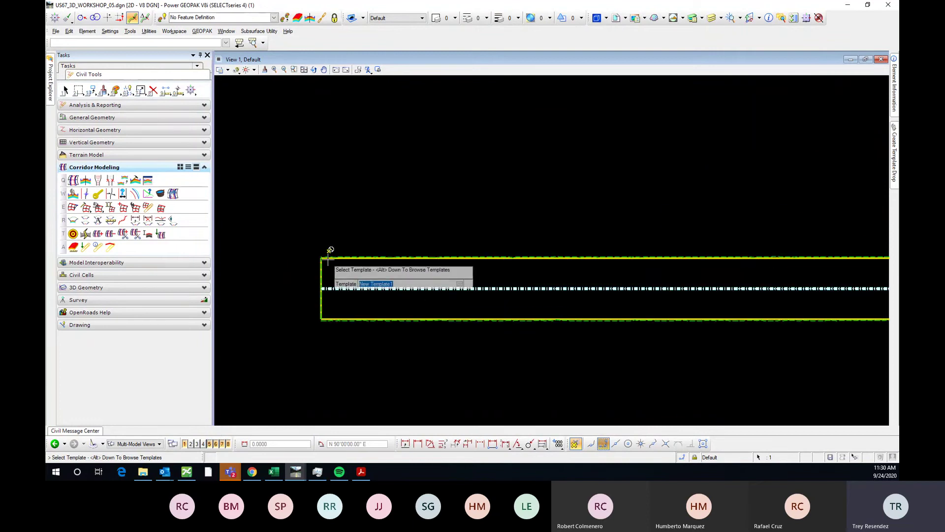
{"action": "scroll", "coordinate": [327, 249], "scroll_direction": "up", "scroll_amount": 2}
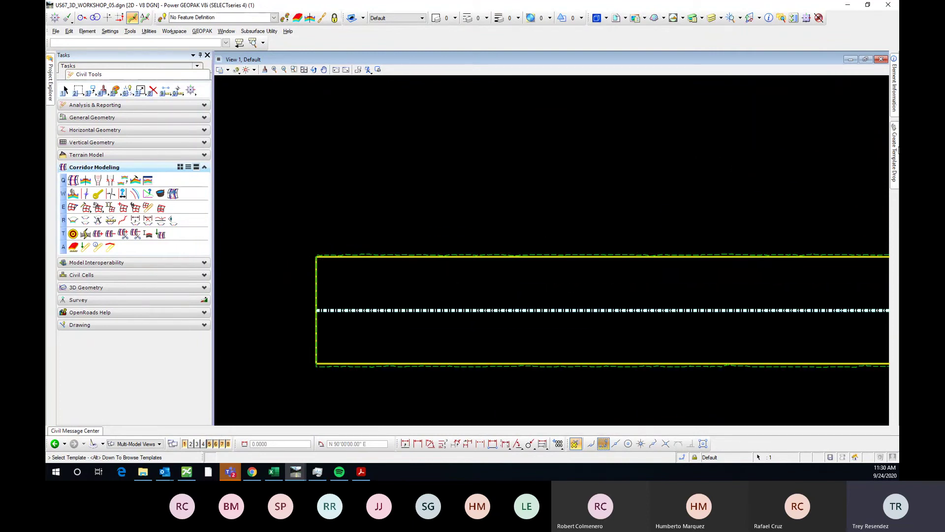
{"action": "mouse_move", "coordinate": [891, 143]}
{"action": "left_click", "coordinate": [879, 56]}
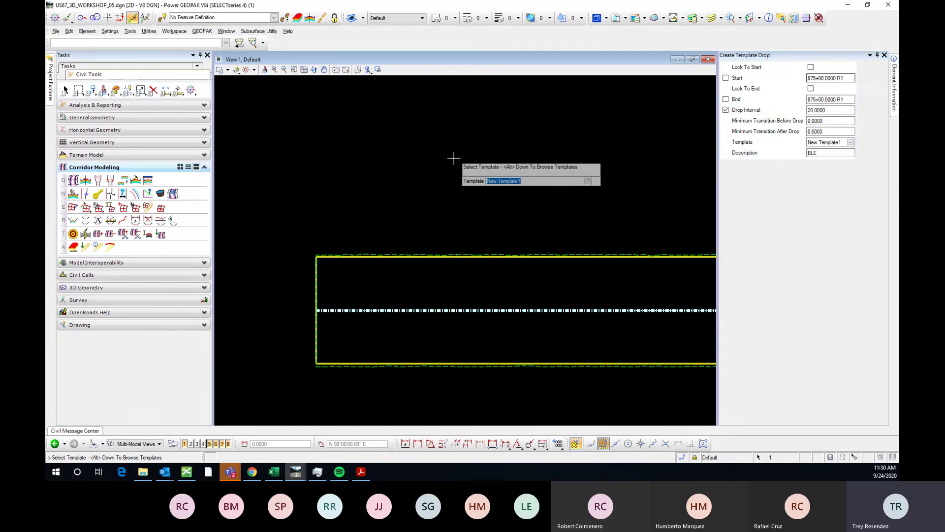
- Examine the new corridor's extent along the full alignment and at its starting end
{"action": "scroll", "coordinate": [327, 192], "scroll_direction": "down", "scroll_amount": 3}
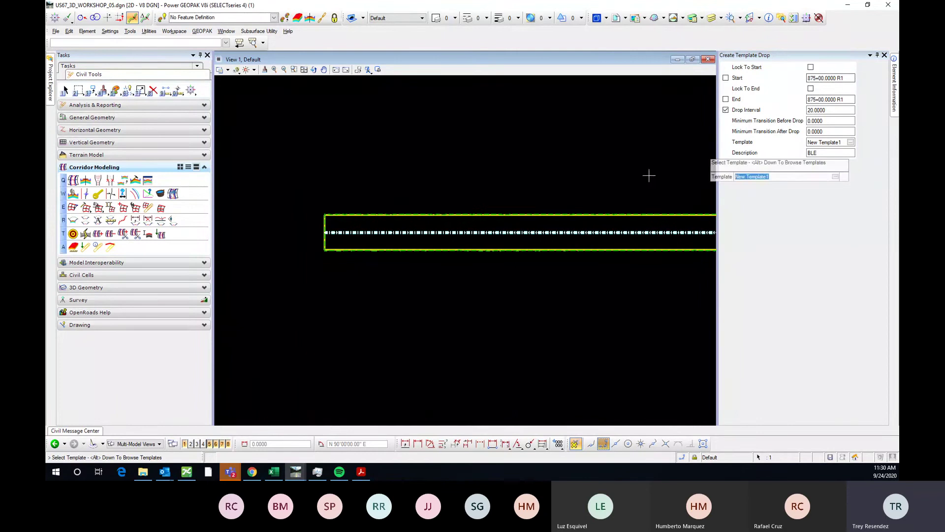
{"action": "scroll", "coordinate": [290, 250], "scroll_direction": "down", "scroll_amount": 3}
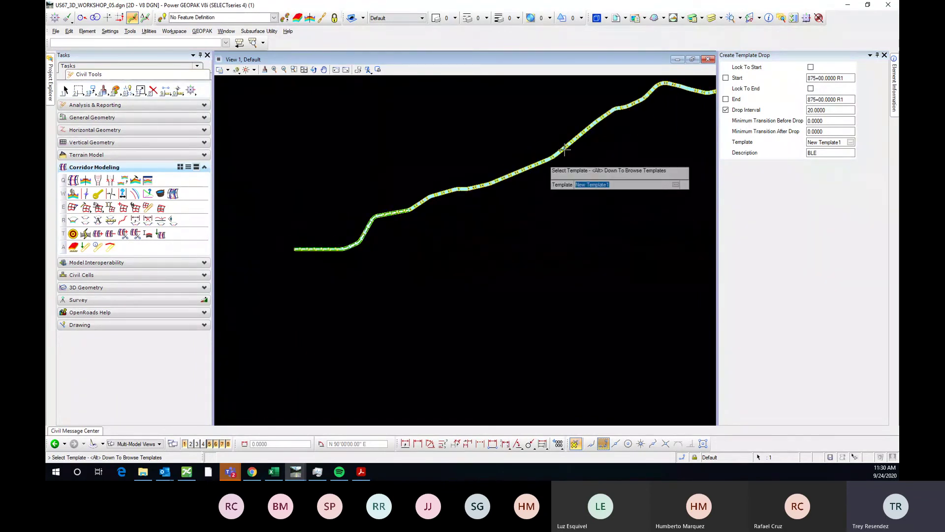
{"action": "scroll", "coordinate": [472, 183], "scroll_direction": "up", "scroll_amount": 5}
{"action": "scroll", "coordinate": [424, 245], "scroll_direction": "down", "scroll_amount": 3}
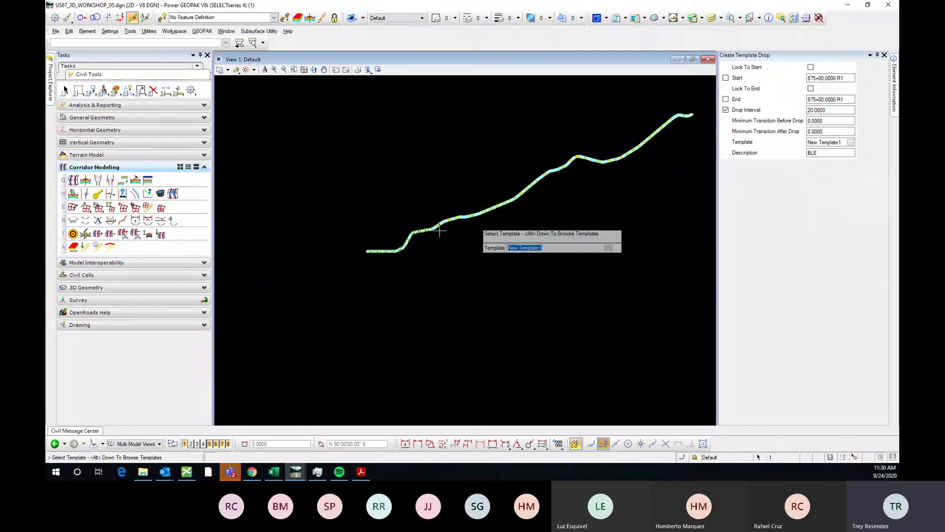
{"action": "scroll", "coordinate": [384, 257], "scroll_direction": "up", "scroll_amount": 5}
{"action": "scroll", "coordinate": [386, 248], "scroll_direction": "down", "scroll_amount": 3}
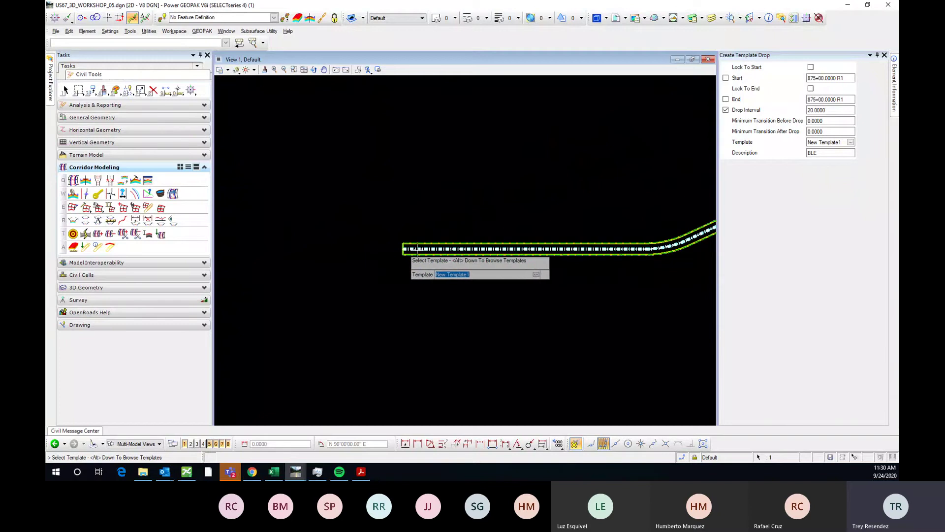
{"action": "scroll", "coordinate": [519, 248], "scroll_direction": "up", "scroll_amount": 5}
{"action": "scroll", "coordinate": [460, 258], "scroll_direction": "down", "scroll_amount": 3}
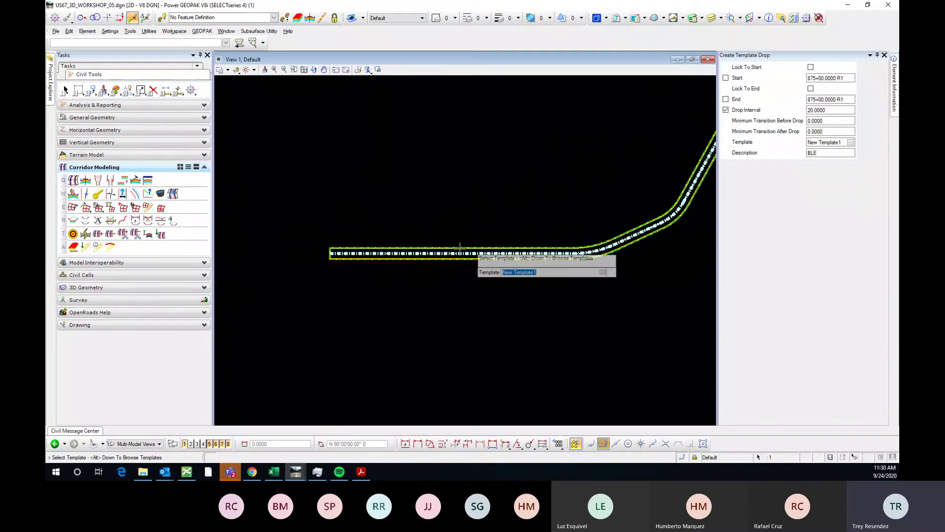
{"action": "scroll", "coordinate": [452, 263], "scroll_direction": "up", "scroll_amount": 3}
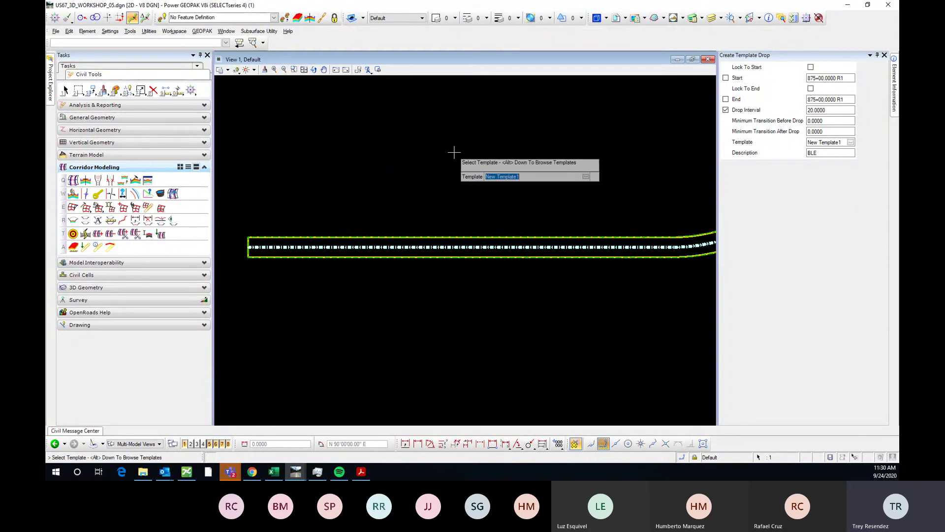
- Browse the template library and choose New Template1 as the template for the drop
{"action": "key", "text": "alt+Down"}
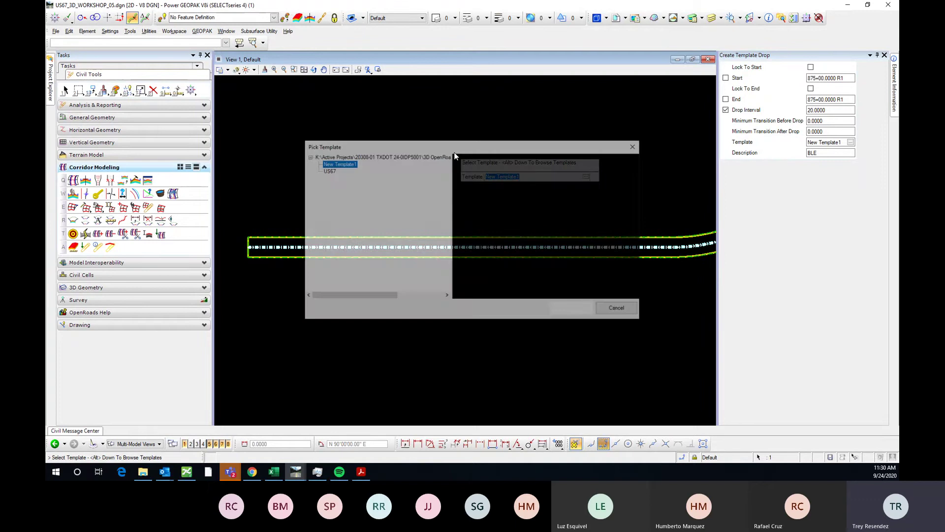
{"action": "left_click", "coordinate": [326, 170]}
{"action": "left_click", "coordinate": [338, 164]}
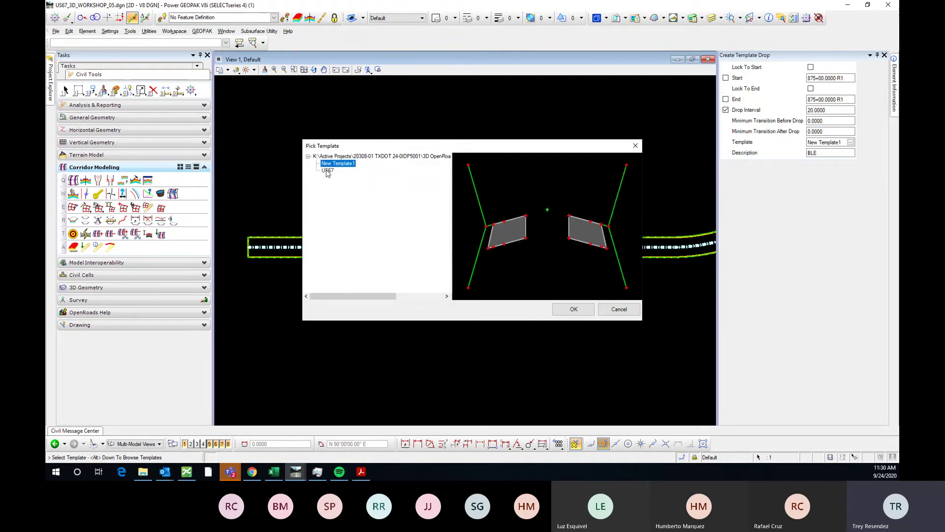
{"action": "left_click", "coordinate": [327, 171]}
{"action": "left_click", "coordinate": [336, 165]}
{"action": "left_click", "coordinate": [573, 308]}
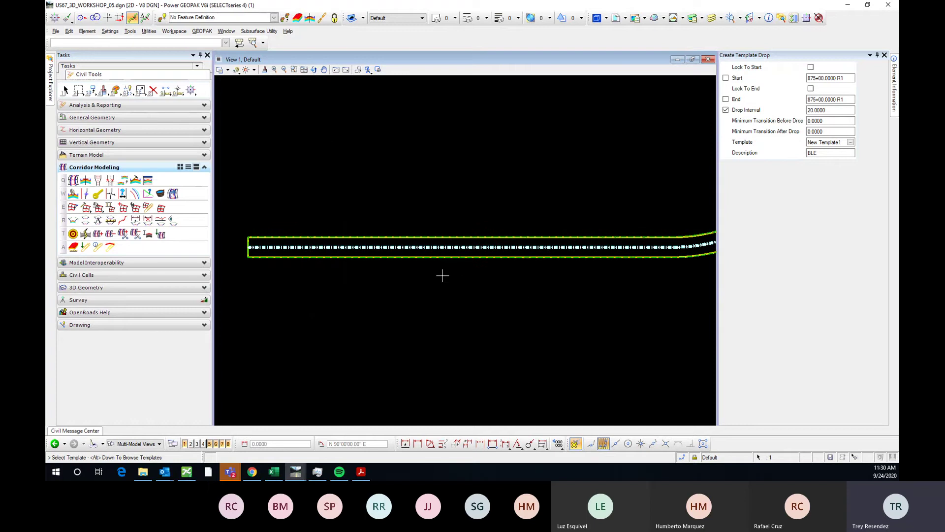
{"action": "left_click", "coordinate": [422, 279]}
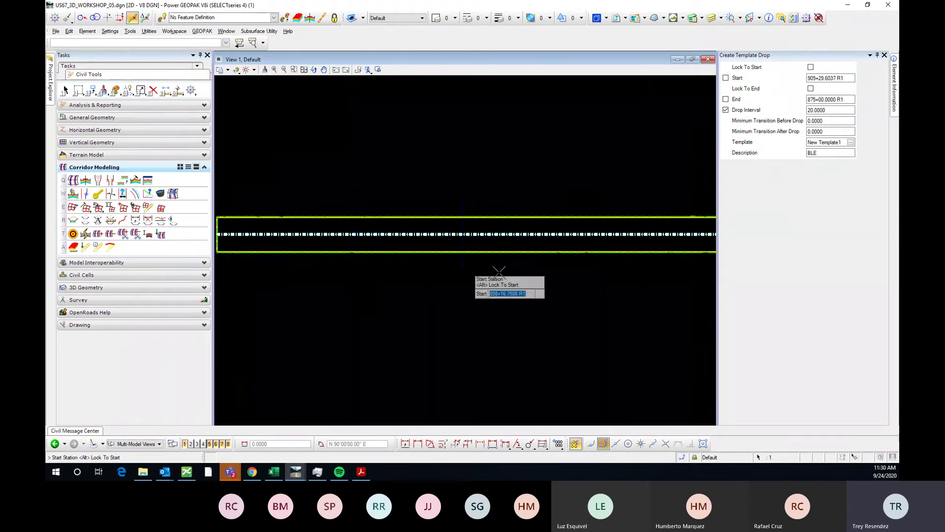
- Set the template drop's start station to 900+00 and its end station to 950+00
{"action": "scroll", "coordinate": [449, 259], "scroll_direction": "up", "scroll_amount": 4}
{"action": "scroll", "coordinate": [467, 259], "scroll_direction": "down", "scroll_amount": 5}
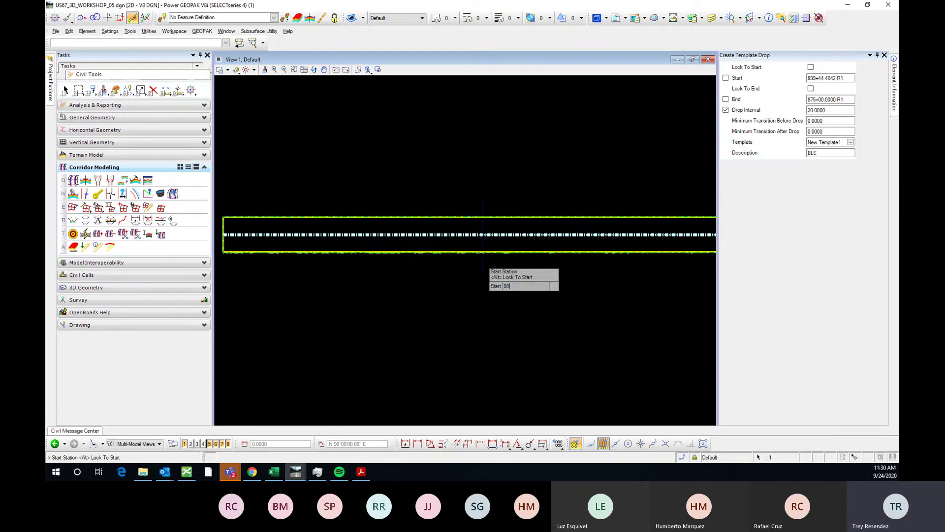
{"action": "left_click", "coordinate": [490, 265]}
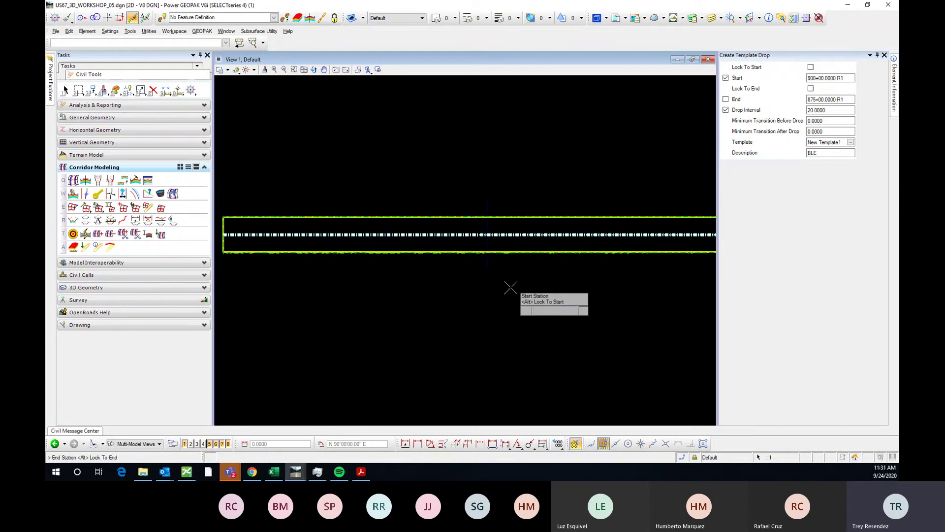
{"action": "scroll", "coordinate": [541, 293], "scroll_direction": "down", "scroll_amount": 2}
{"action": "scroll", "coordinate": [642, 290], "scroll_direction": "up", "scroll_amount": 2}
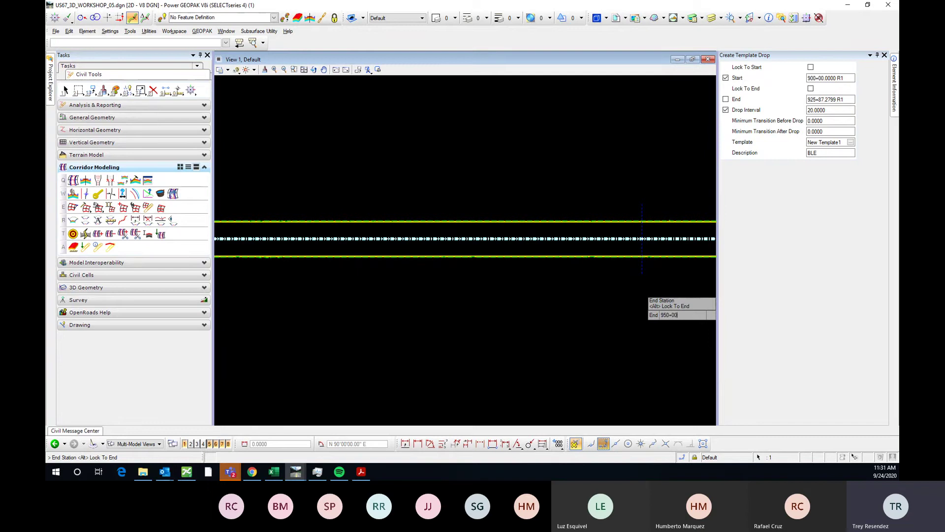
{"action": "left_click", "coordinate": [641, 291]}
- Change the template drop's description to US67
{"action": "scroll", "coordinate": [433, 293], "scroll_direction": "down", "scroll_amount": 3}
{"action": "scroll", "coordinate": [463, 303], "scroll_direction": "up", "scroll_amount": 3}
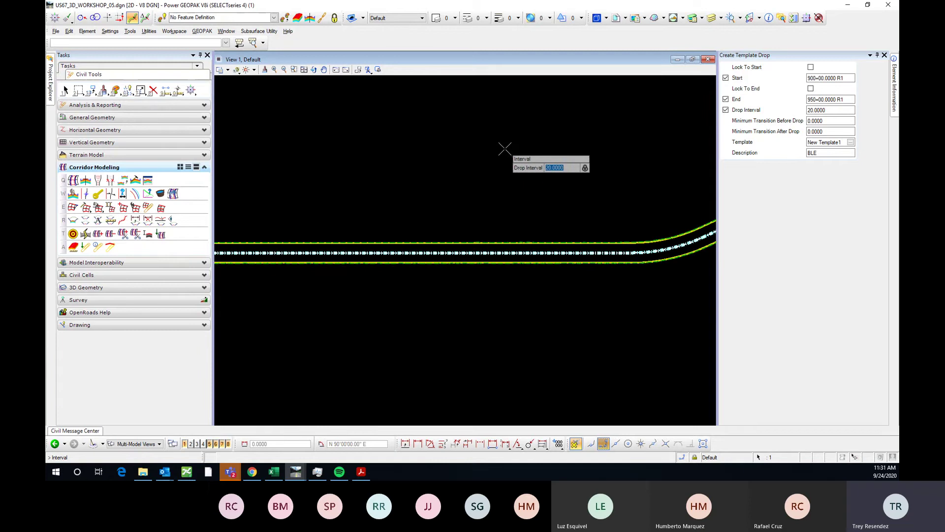
{"action": "scroll", "coordinate": [423, 180], "scroll_direction": "down", "scroll_amount": 3}
{"action": "scroll", "coordinate": [433, 188], "scroll_direction": "up", "scroll_amount": 3}
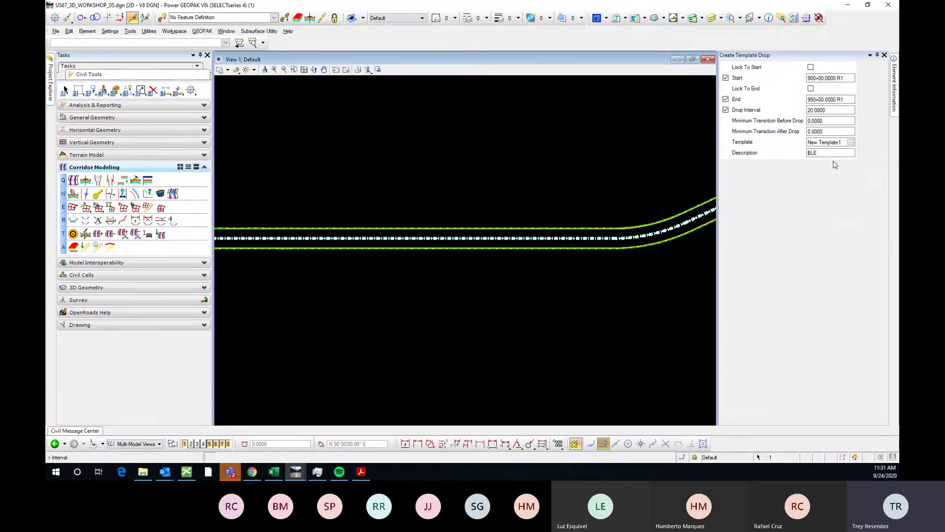
{"action": "left_click_drag", "start_coordinate": [824, 153], "coordinate": [768, 158]}
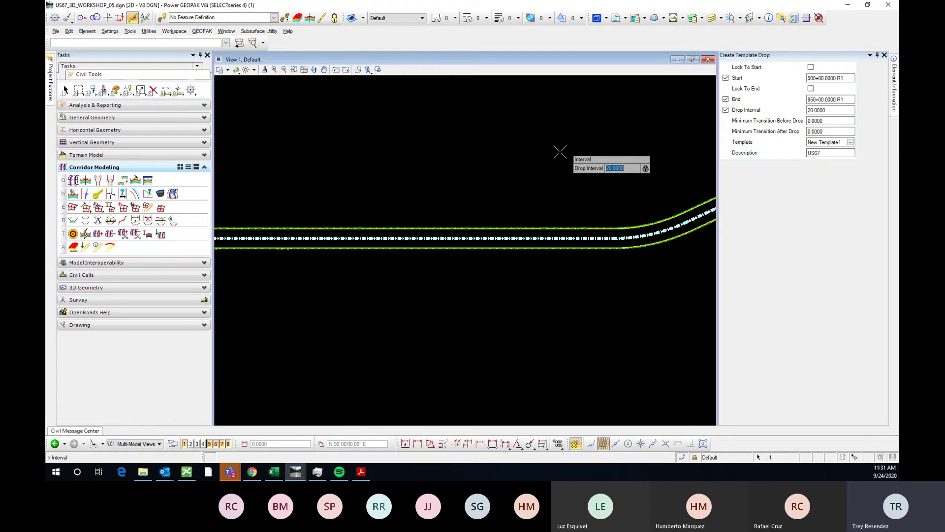
- Accept a 20 drop interval, 0 transitions before and after and New Template1 to place the US67 template drop, ending the command
{"action": "scroll", "coordinate": [514, 201], "scroll_direction": "down", "scroll_amount": 2}
{"action": "left_click", "coordinate": [503, 243]}
{"action": "scroll", "coordinate": [505, 247], "scroll_direction": "up", "scroll_amount": 1}
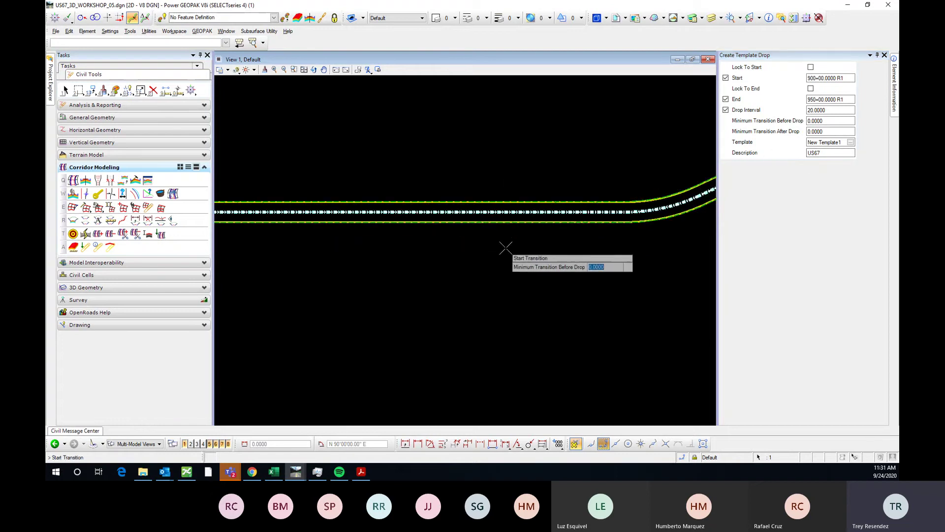
{"action": "left_click", "coordinate": [505, 248]}
{"action": "scroll", "coordinate": [504, 248], "scroll_direction": "down", "scroll_amount": 1}
{"action": "left_click", "coordinate": [504, 249]}
{"action": "left_click", "coordinate": [512, 249]}
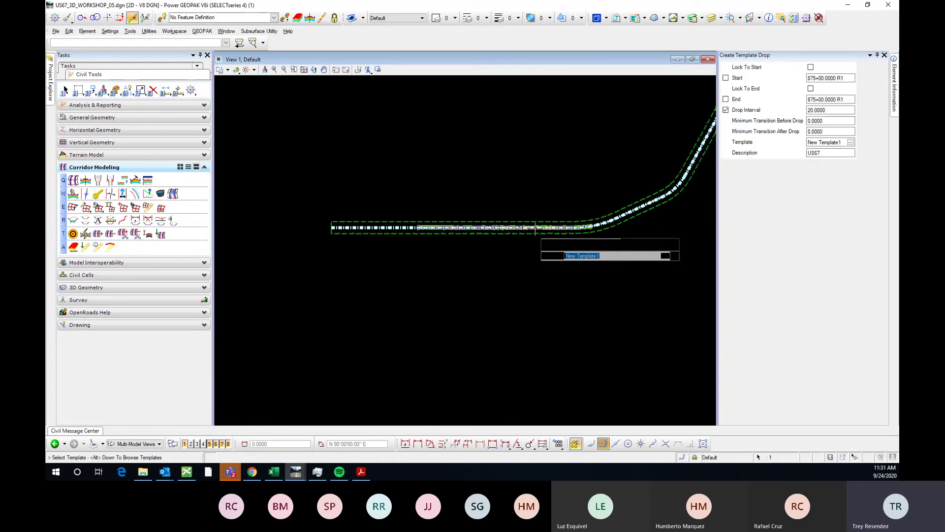
{"action": "scroll", "coordinate": [421, 225], "scroll_direction": "up", "scroll_amount": 5}
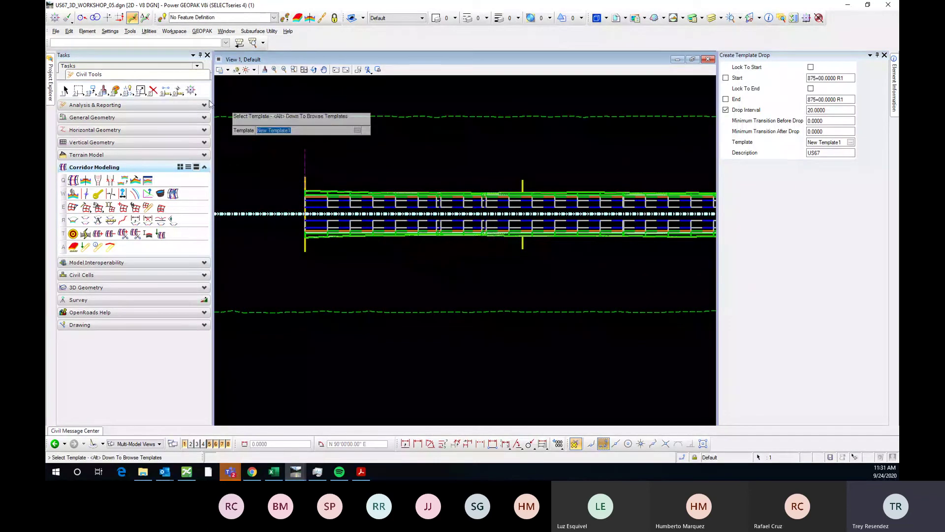
{"action": "left_click", "coordinate": [64, 91]}
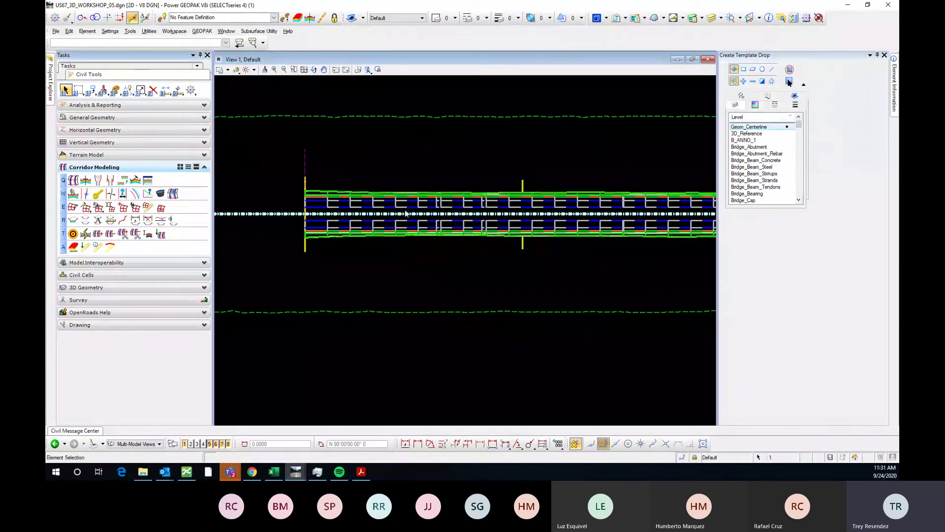
{"action": "left_click", "coordinate": [876, 55]}
- Examine the modelled corridor in plan from its start station through to the curved end
{"action": "scroll", "coordinate": [407, 243], "scroll_direction": "down", "scroll_amount": 2}
{"action": "scroll", "coordinate": [763, 268], "scroll_direction": "up", "scroll_amount": 2}
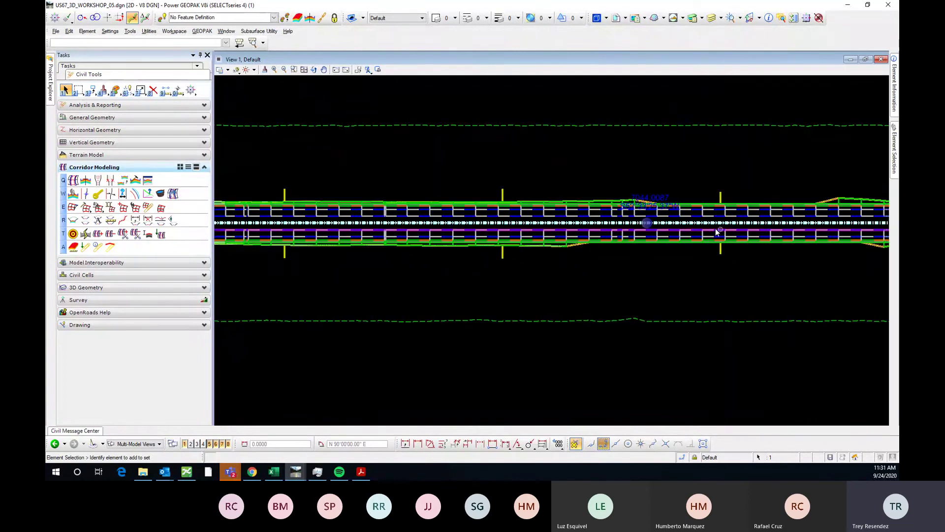
{"action": "scroll", "coordinate": [716, 229], "scroll_direction": "down", "scroll_amount": 2}
{"action": "scroll", "coordinate": [528, 182], "scroll_direction": "up", "scroll_amount": 3}
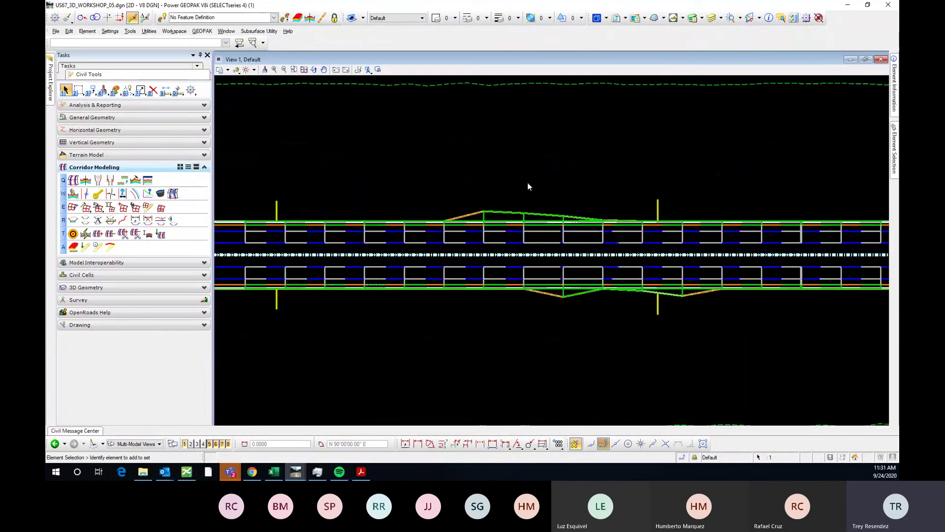
{"action": "scroll", "coordinate": [528, 182], "scroll_direction": "down", "scroll_amount": 3}
{"action": "scroll", "coordinate": [594, 214], "scroll_direction": "up", "scroll_amount": 3}
{"action": "scroll", "coordinate": [559, 201], "scroll_direction": "down", "scroll_amount": 3}
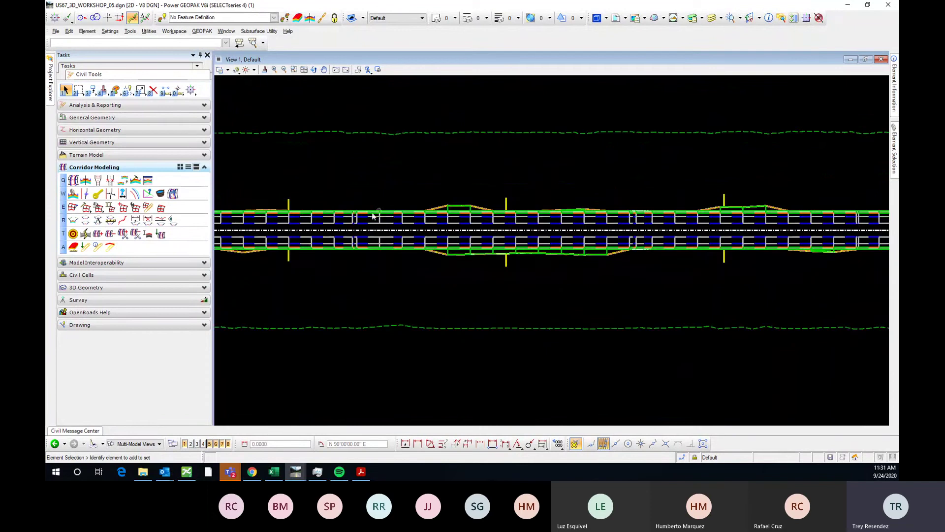
{"action": "scroll", "coordinate": [705, 224], "scroll_direction": "up", "scroll_amount": 3}
{"action": "scroll", "coordinate": [659, 219], "scroll_direction": "down", "scroll_amount": 3}
{"action": "scroll", "coordinate": [494, 204], "scroll_direction": "up", "scroll_amount": 3}
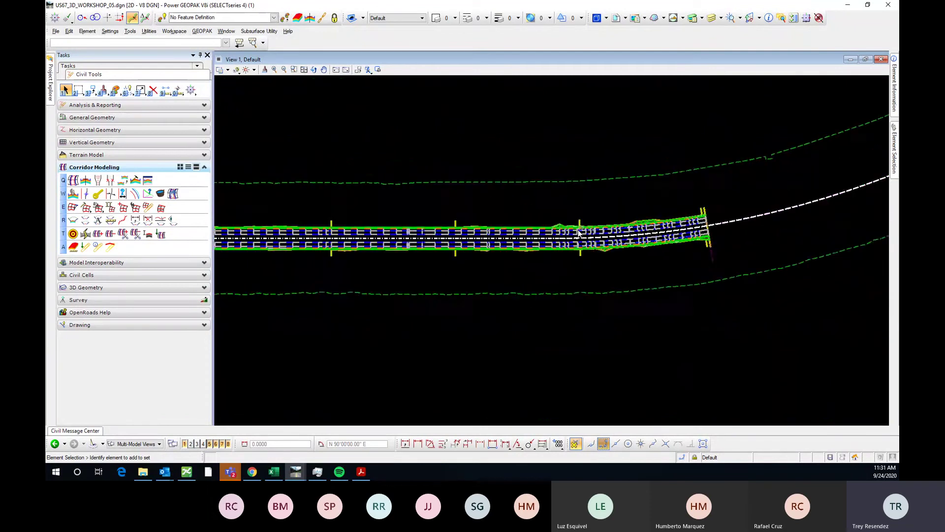
{"action": "scroll", "coordinate": [469, 211], "scroll_direction": "down", "scroll_amount": 3}
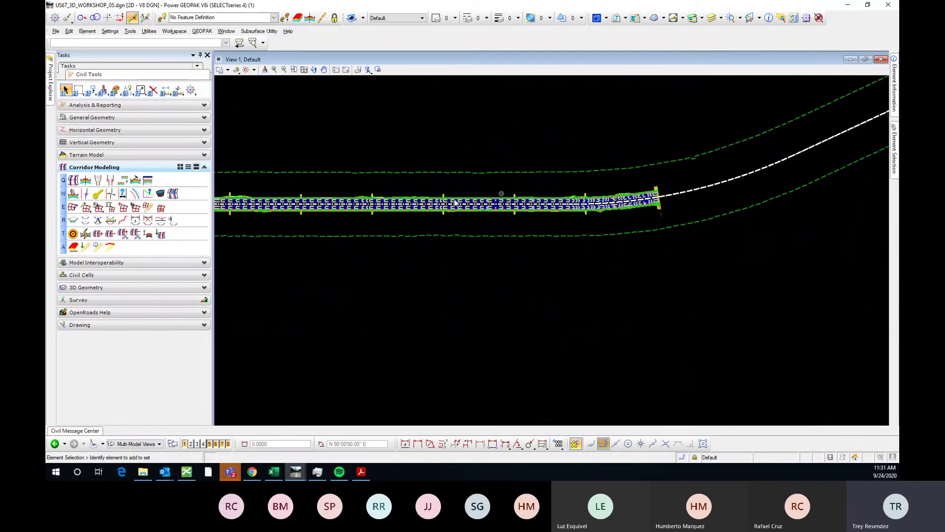
{"action": "scroll", "coordinate": [703, 228], "scroll_direction": "down", "scroll_amount": 1}
{"action": "scroll", "coordinate": [688, 228], "scroll_direction": "down", "scroll_amount": 2}
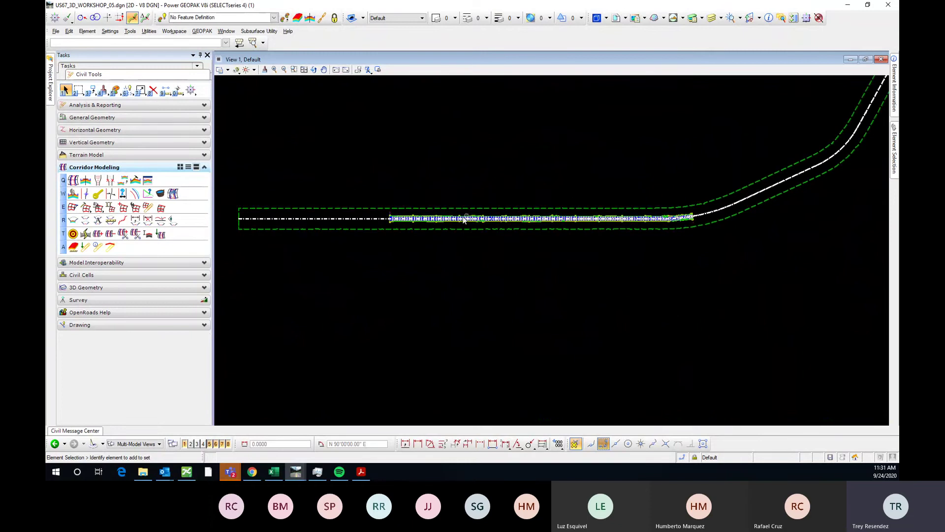
{"action": "scroll", "coordinate": [433, 210], "scroll_direction": "up", "scroll_amount": 4}
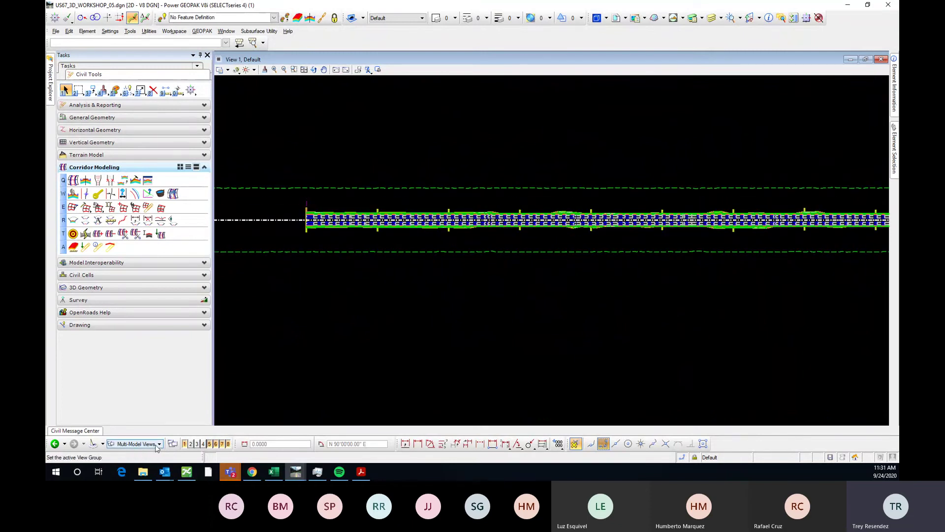
- Open View 2, maximize it and switch its model to Default-3D, showing the whole alignment
{"action": "left_click", "coordinate": [192, 444]}
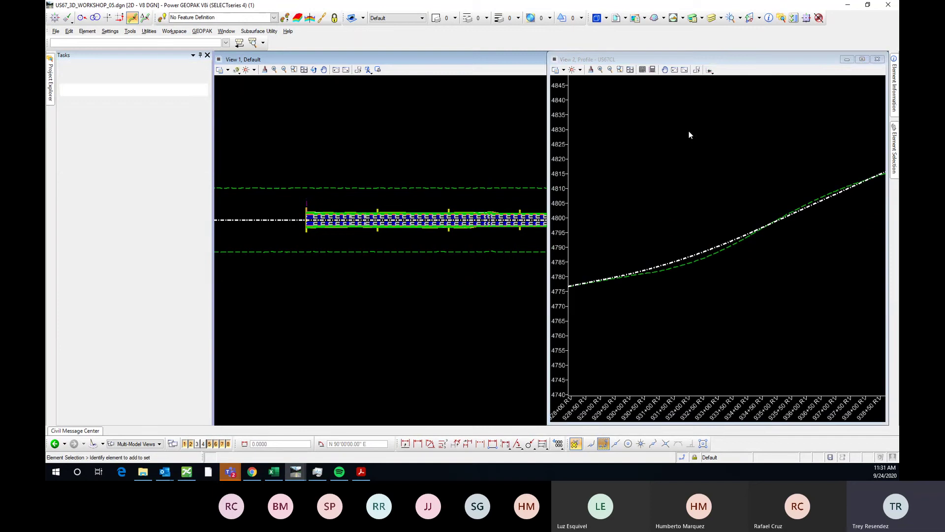
{"action": "left_click", "coordinate": [862, 59]}
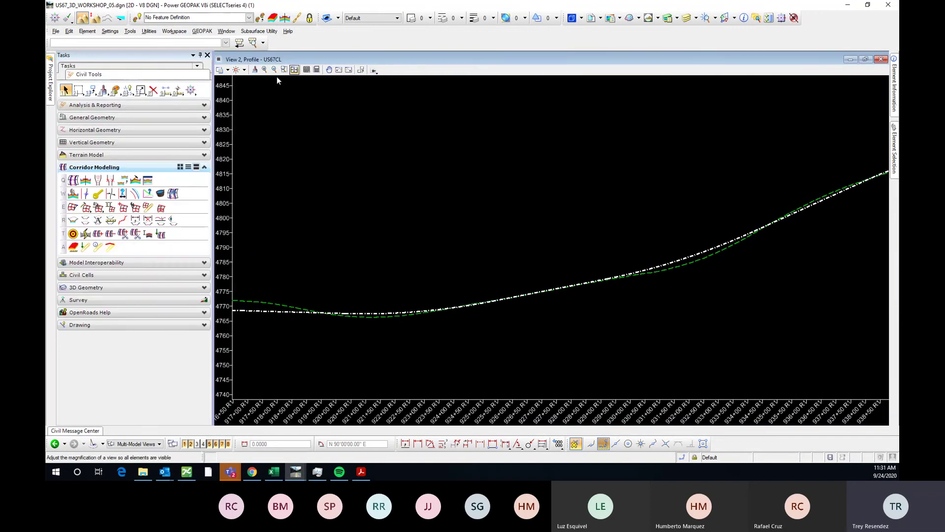
{"action": "left_click", "coordinate": [227, 69]}
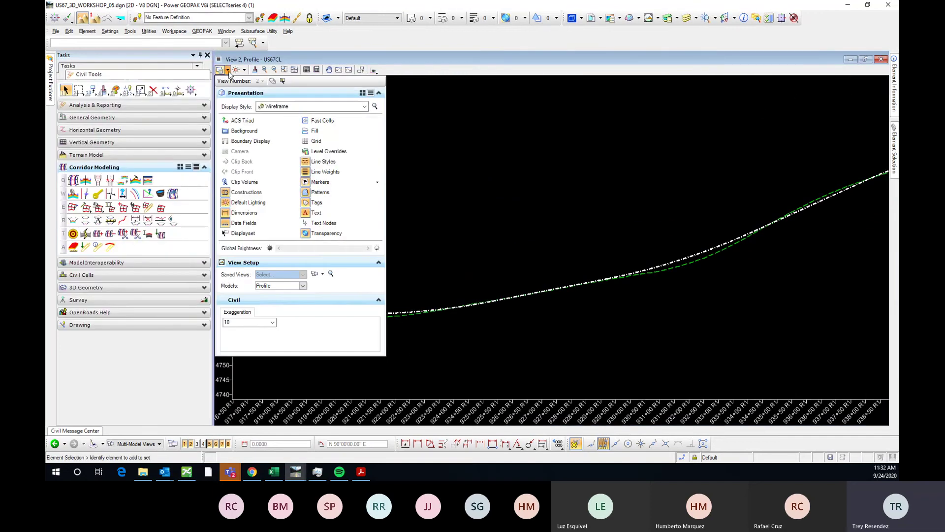
{"action": "left_click", "coordinate": [303, 286]}
{"action": "left_click", "coordinate": [317, 310]}
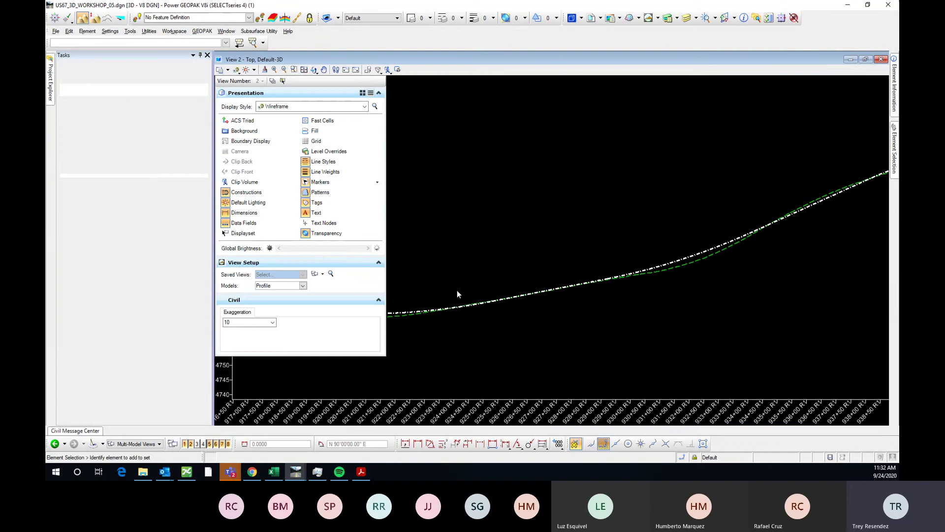
{"action": "left_click", "coordinate": [572, 238]}
{"action": "scroll", "coordinate": [484, 309], "scroll_direction": "up", "scroll_amount": 4}
{"action": "scroll", "coordinate": [494, 310], "scroll_direction": "up", "scroll_amount": 2}
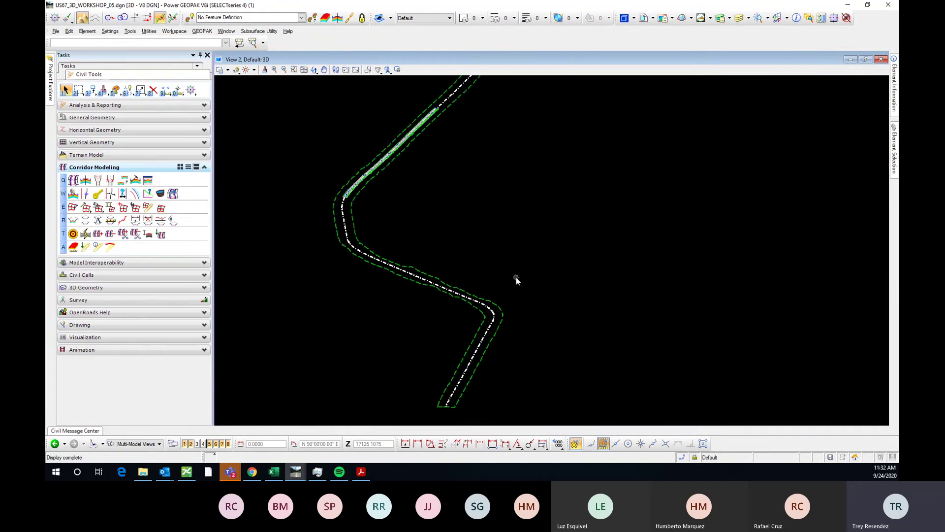
- Set the 3D view's display style to Illustration:Modeling and return to element selection
{"action": "left_click", "coordinate": [229, 71]}
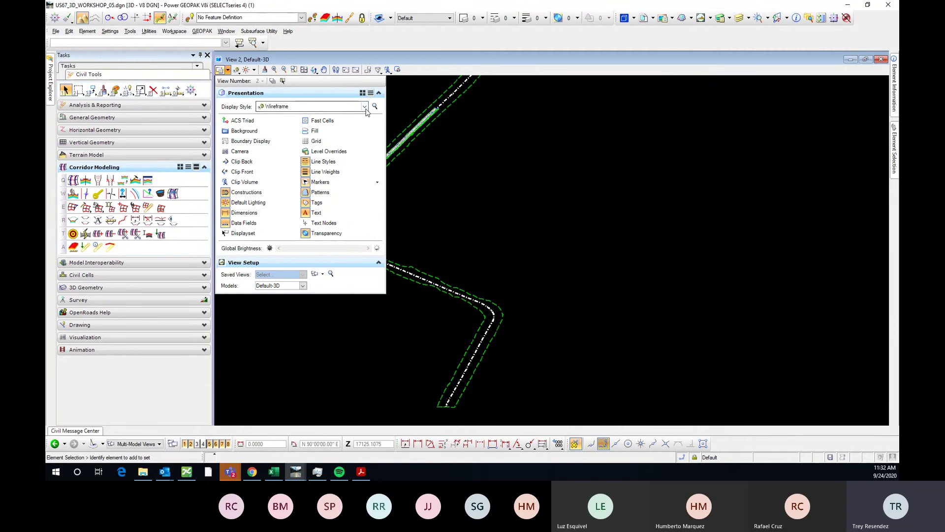
{"action": "left_click", "coordinate": [365, 106]}
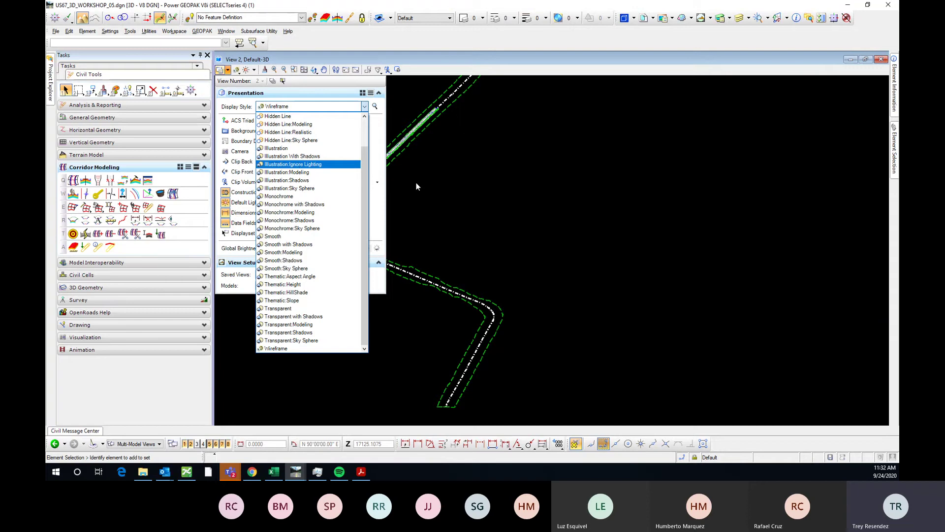
{"action": "left_click", "coordinate": [344, 173]}
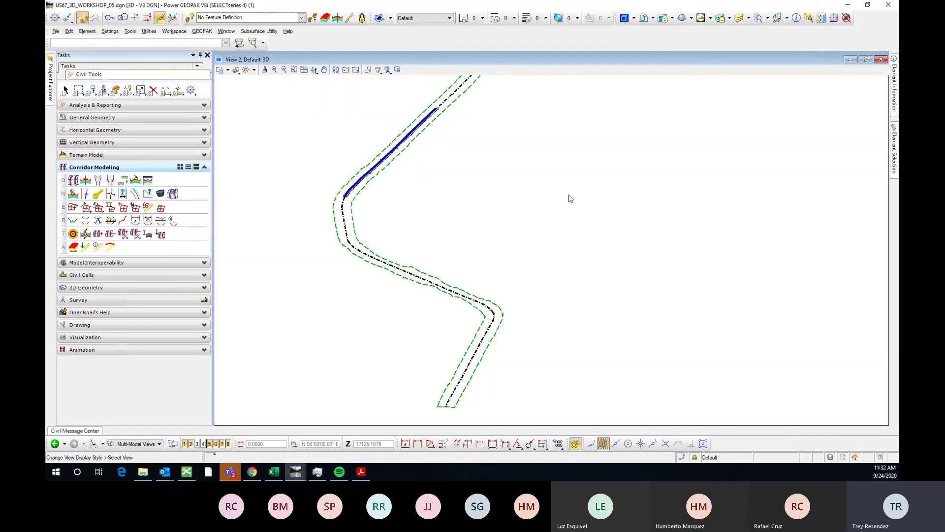
{"action": "left_click", "coordinate": [76, 94]}
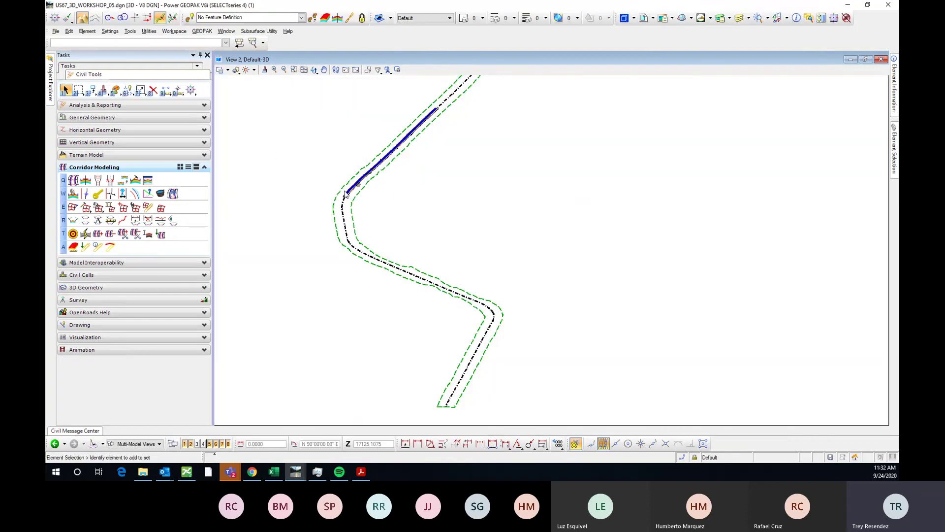
- Examine the 3D corridor's pavement and side slopes along the straight stretch and at the curved end
{"action": "scroll", "coordinate": [345, 195], "scroll_direction": "up", "scroll_amount": 5}
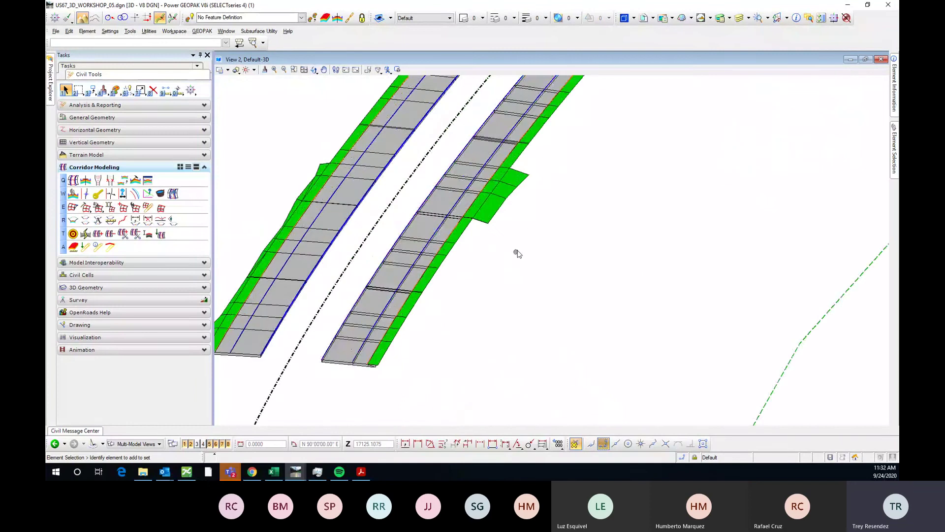
{"action": "scroll", "coordinate": [517, 253], "scroll_direction": "down", "scroll_amount": 3}
{"action": "middle_click_drag", "start_coordinate": [524, 252], "coordinate": [604, 220], "text": "shift"}
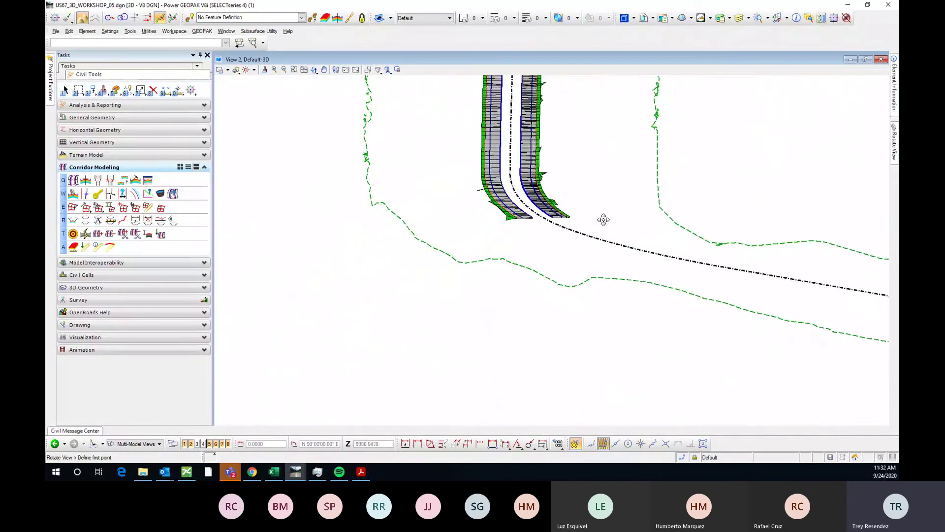
{"action": "scroll", "coordinate": [561, 297], "scroll_direction": "down", "scroll_amount": 3}
{"action": "scroll", "coordinate": [545, 162], "scroll_direction": "up", "scroll_amount": 8}
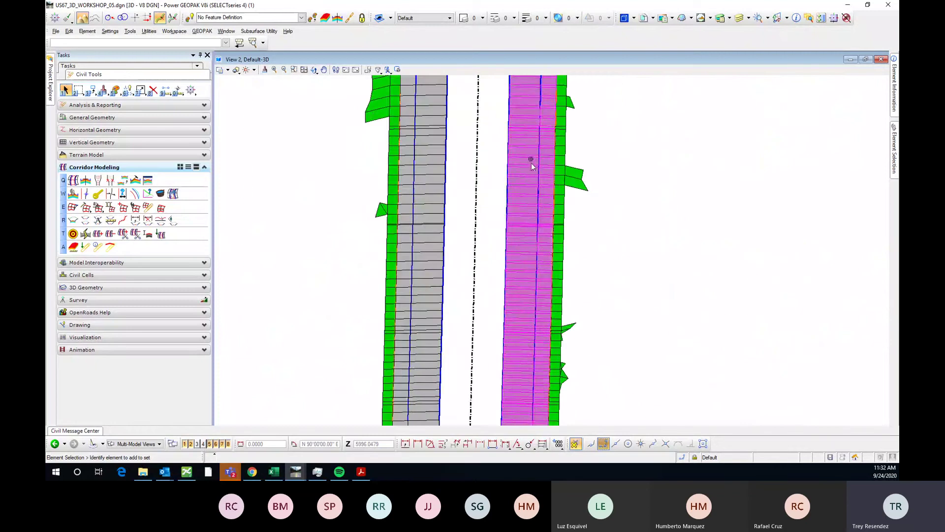
{"action": "scroll", "coordinate": [530, 213], "scroll_direction": "down", "scroll_amount": 4}
{"action": "scroll", "coordinate": [544, 373], "scroll_direction": "down", "scroll_amount": 2}
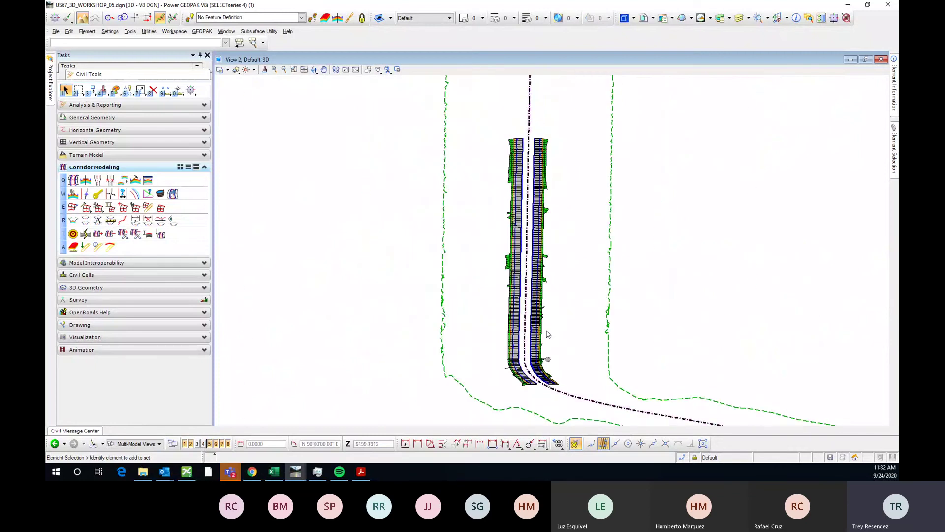
{"action": "scroll", "coordinate": [541, 283], "scroll_direction": "up", "scroll_amount": 5}
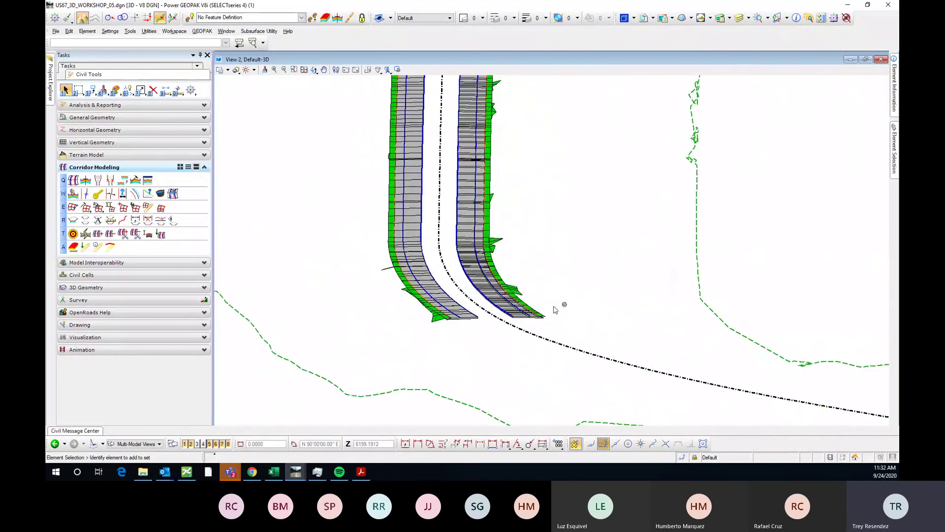
{"action": "scroll", "coordinate": [546, 313], "scroll_direction": "up", "scroll_amount": 5}
{"action": "scroll", "coordinate": [492, 325], "scroll_direction": "down", "scroll_amount": 4}
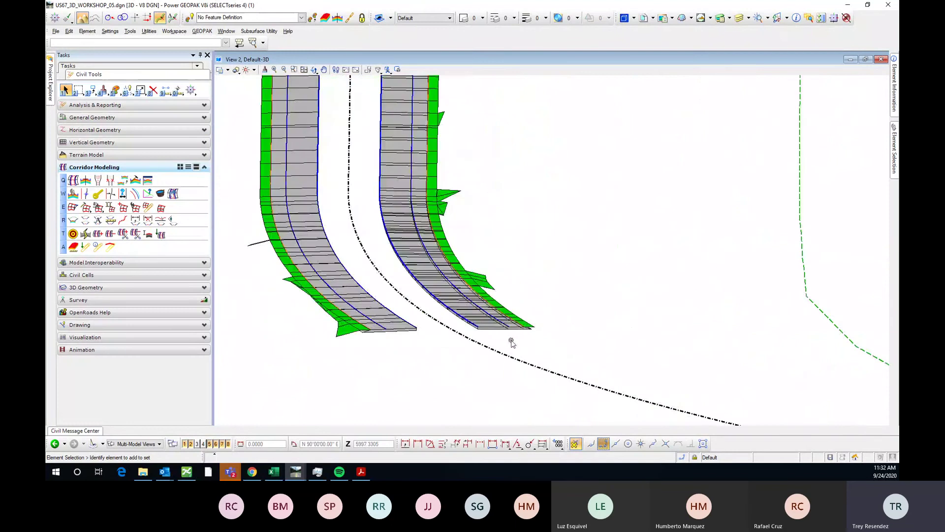
{"action": "scroll", "coordinate": [512, 343], "scroll_direction": "down", "scroll_amount": 2}
{"action": "scroll", "coordinate": [464, 323], "scroll_direction": "up", "scroll_amount": 2}
- Inspect the 3D corridor from oblique angles, covering the pavement thickness, its full length and the curved end
{"action": "middle_click_drag", "start_coordinate": [668, 300], "coordinate": [648, 289], "text": "shift"}
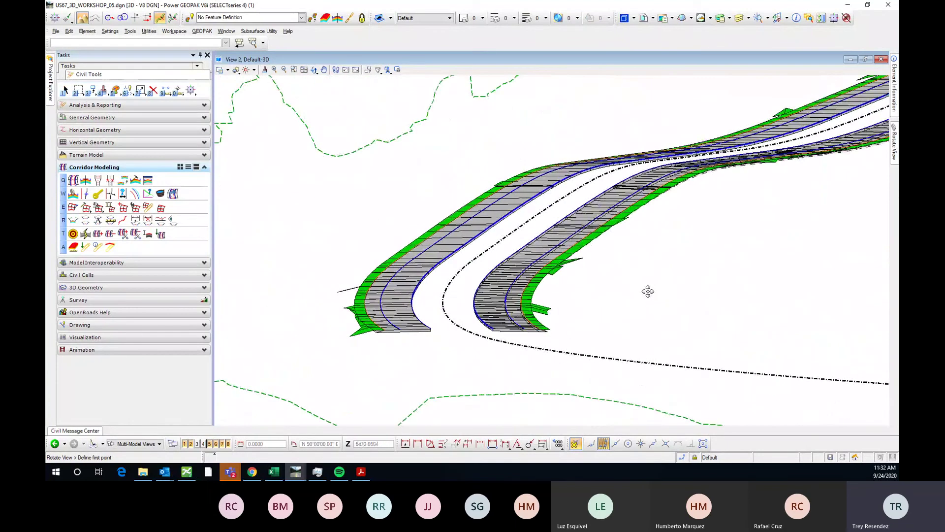
{"action": "scroll", "coordinate": [510, 200], "scroll_direction": "down", "scroll_amount": 9}
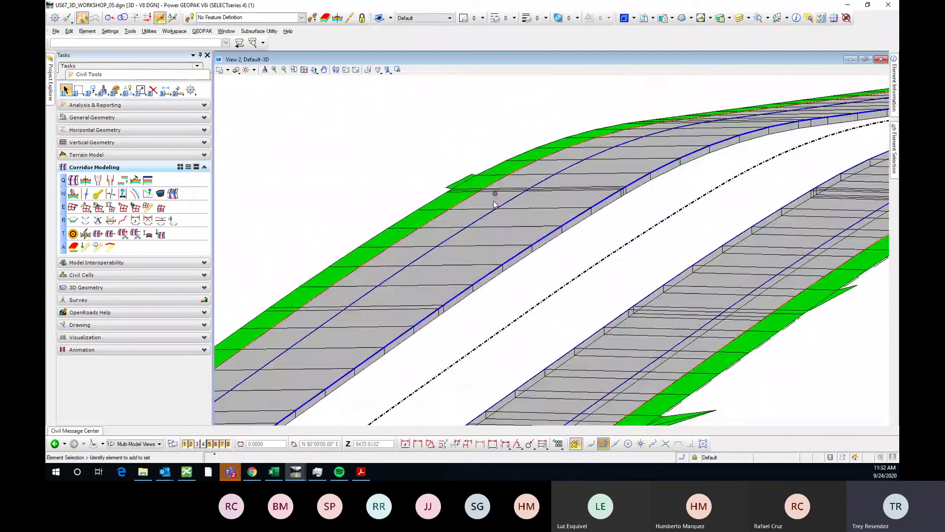
{"action": "middle_click_drag", "start_coordinate": [614, 288], "coordinate": [516, 199], "text": "shift"}
{"action": "scroll", "coordinate": [517, 202], "scroll_direction": "up", "scroll_amount": 3}
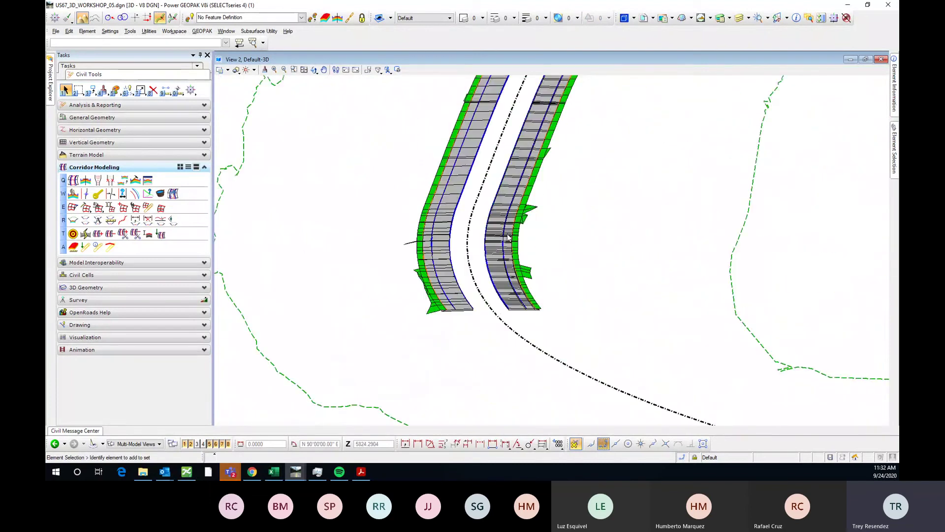
{"action": "scroll", "coordinate": [508, 256], "scroll_direction": "down", "scroll_amount": 3}
{"action": "scroll", "coordinate": [507, 255], "scroll_direction": "up", "scroll_amount": 4}
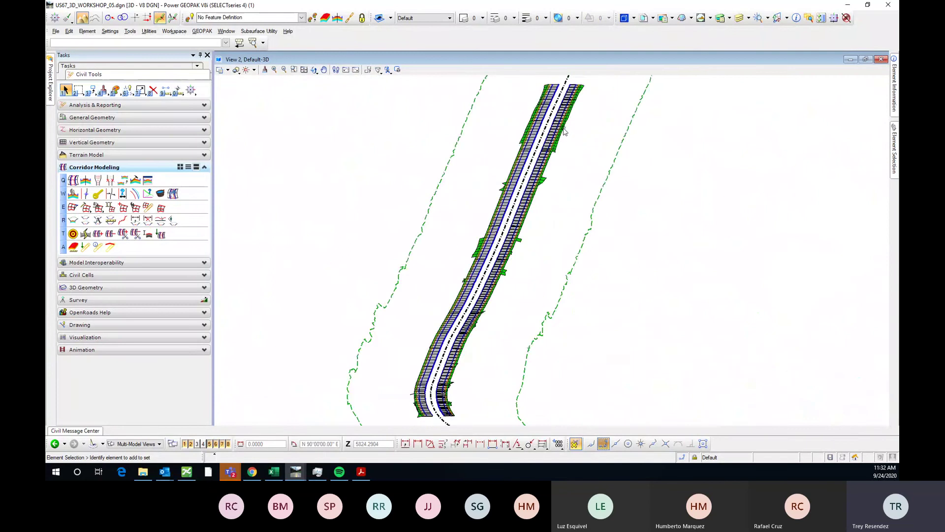
{"action": "scroll", "coordinate": [544, 147], "scroll_direction": "up", "scroll_amount": 2}
{"action": "scroll", "coordinate": [544, 147], "scroll_direction": "down", "scroll_amount": 3}
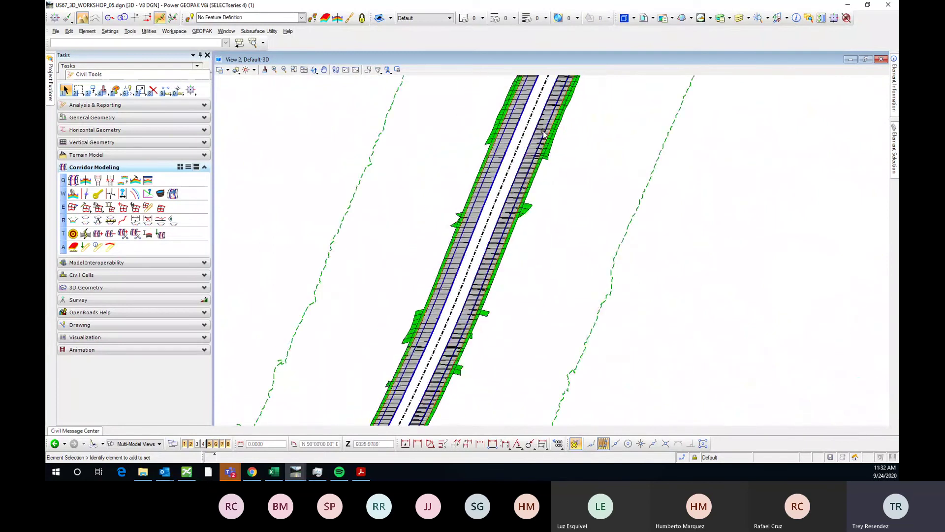
{"action": "scroll", "coordinate": [533, 180], "scroll_direction": "down", "scroll_amount": 3}
{"action": "scroll", "coordinate": [470, 296], "scroll_direction": "up", "scroll_amount": 4}
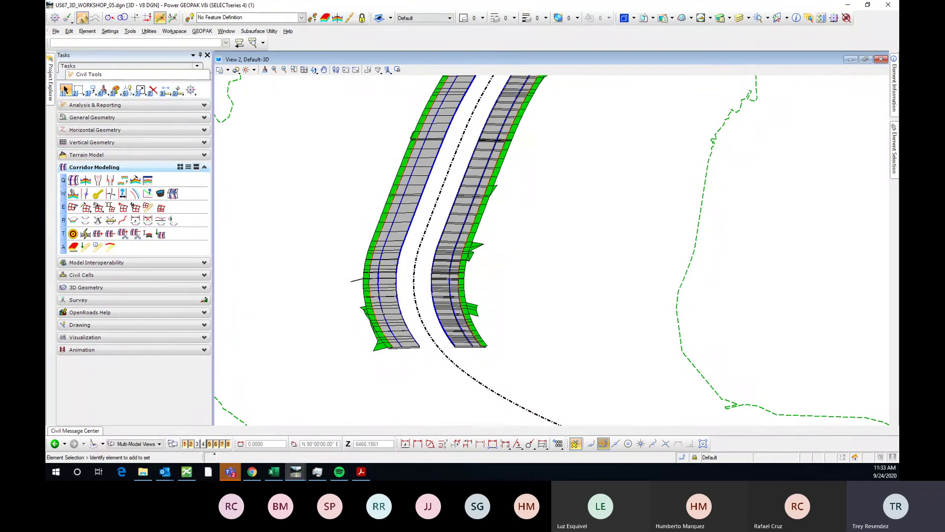
{"action": "scroll", "coordinate": [503, 339], "scroll_direction": "down", "scroll_amount": 1}
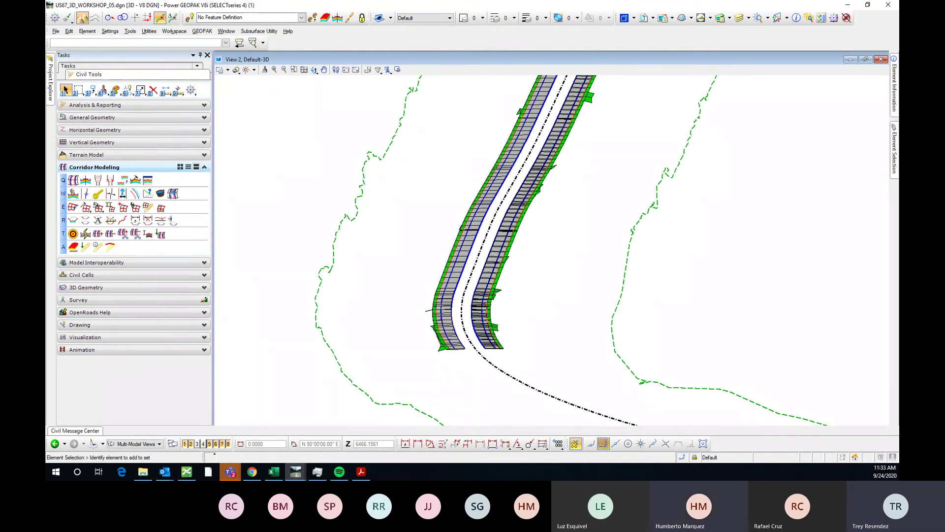
{"action": "scroll", "coordinate": [525, 251], "scroll_direction": "up", "scroll_amount": 1}
{"action": "scroll", "coordinate": [530, 213], "scroll_direction": "down", "scroll_amount": 1}
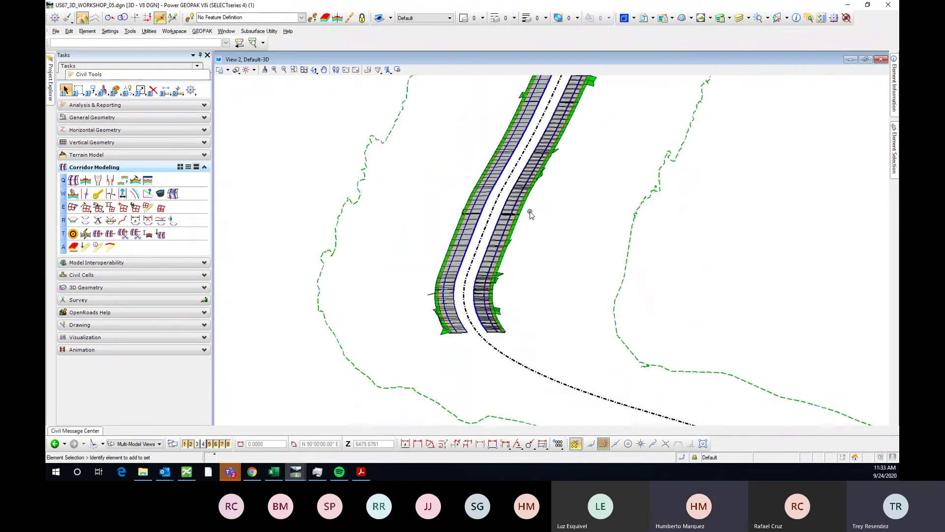
{"action": "scroll", "coordinate": [512, 276], "scroll_direction": "up", "scroll_amount": 1}
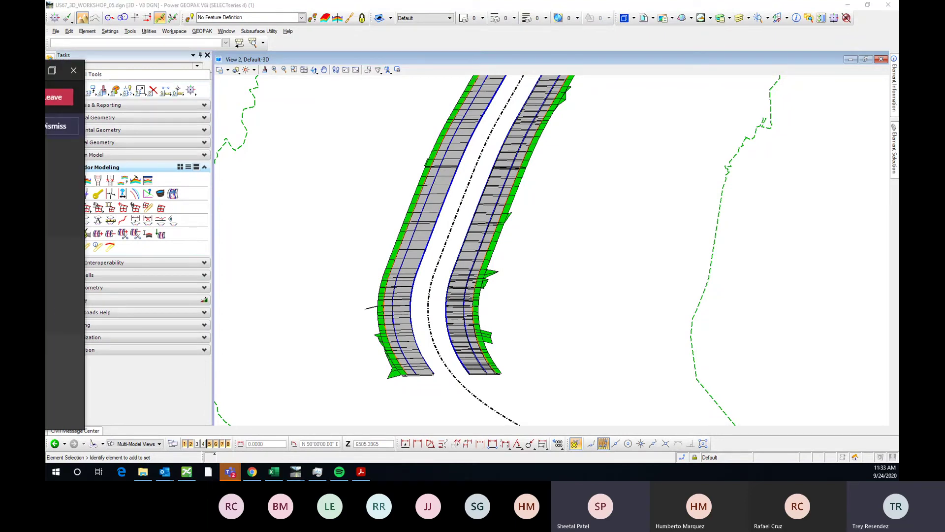
- Switch to the 3D OpenRoads Workshop meeting in Teams, maximize its window and share the screen again
{"action": "left_click_drag", "start_coordinate": [30, 72], "coordinate": [614, 61]}
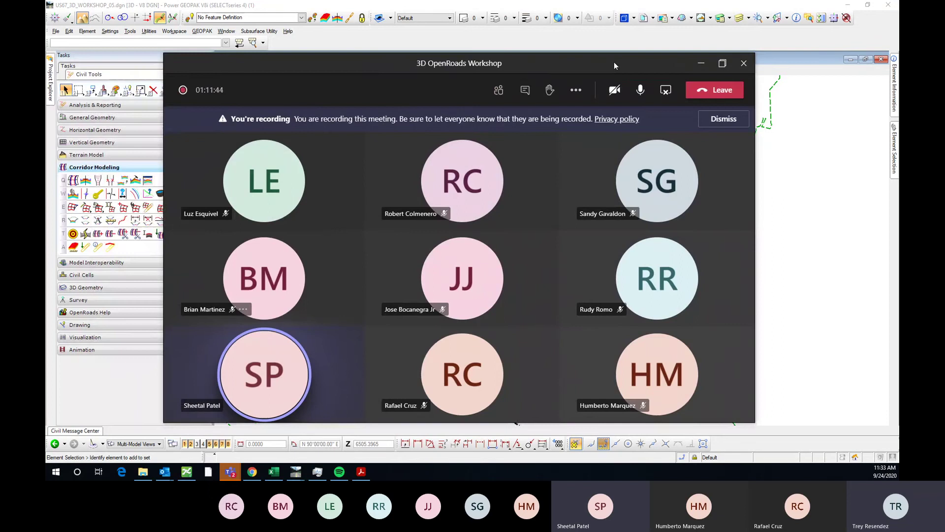
{"action": "left_click", "coordinate": [722, 67]}
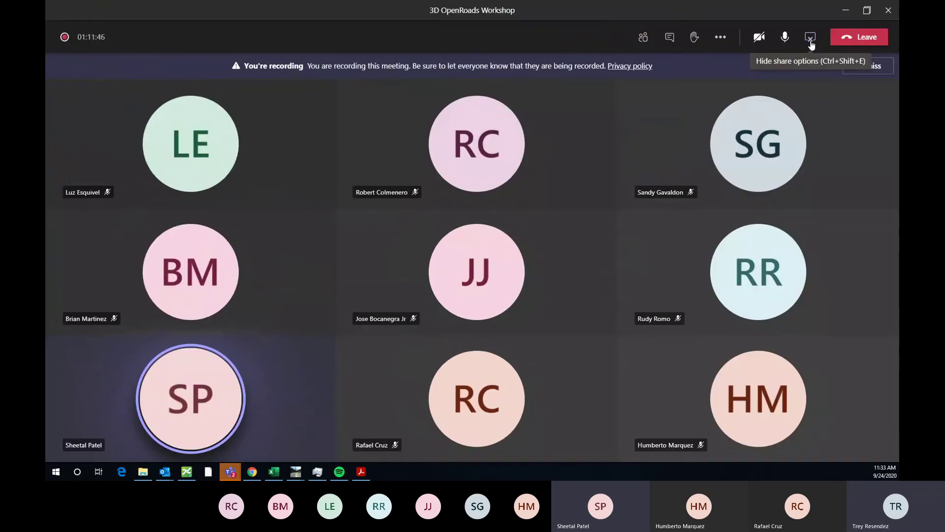
{"action": "left_click", "coordinate": [810, 43]}
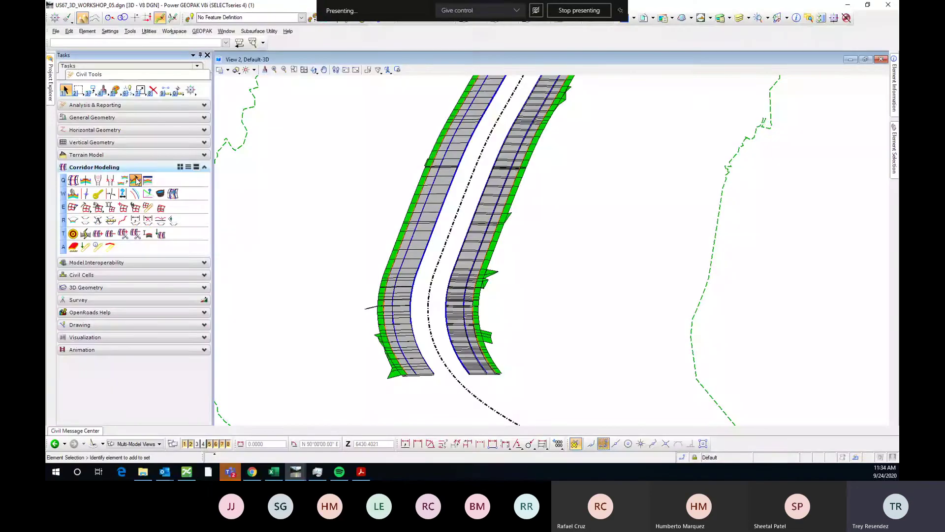
- Open the template editor with New Template1 and bring up the point properties of EOP1
{"action": "scroll", "coordinate": [620, 180], "scroll_direction": "up", "scroll_amount": 2}
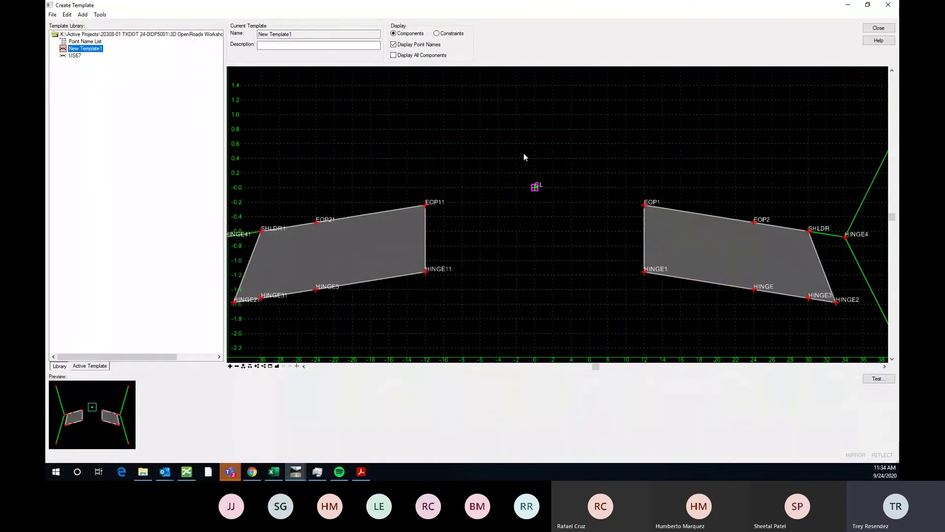
{"action": "scroll", "coordinate": [515, 189], "scroll_direction": "down", "scroll_amount": 2}
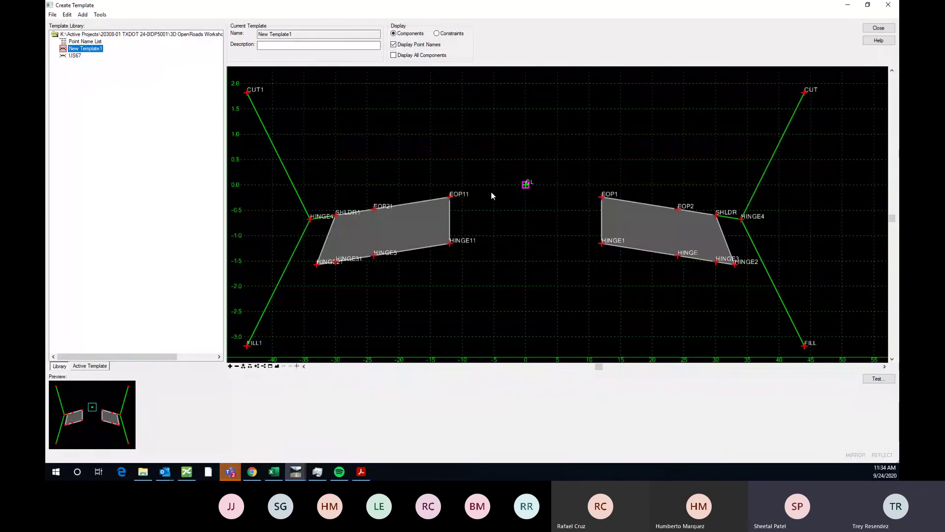
{"action": "scroll", "coordinate": [602, 198], "scroll_direction": "up", "scroll_amount": 1}
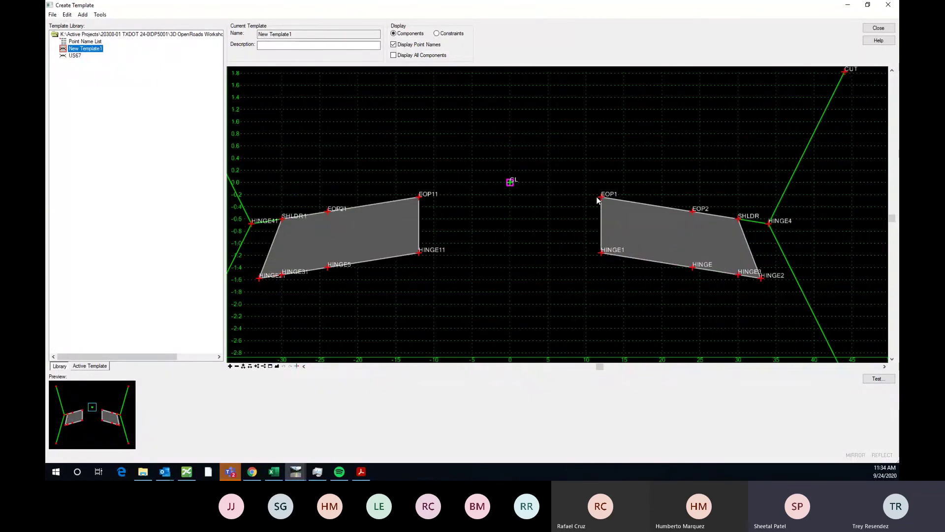
{"action": "mouse_move", "coordinate": [600, 199]}
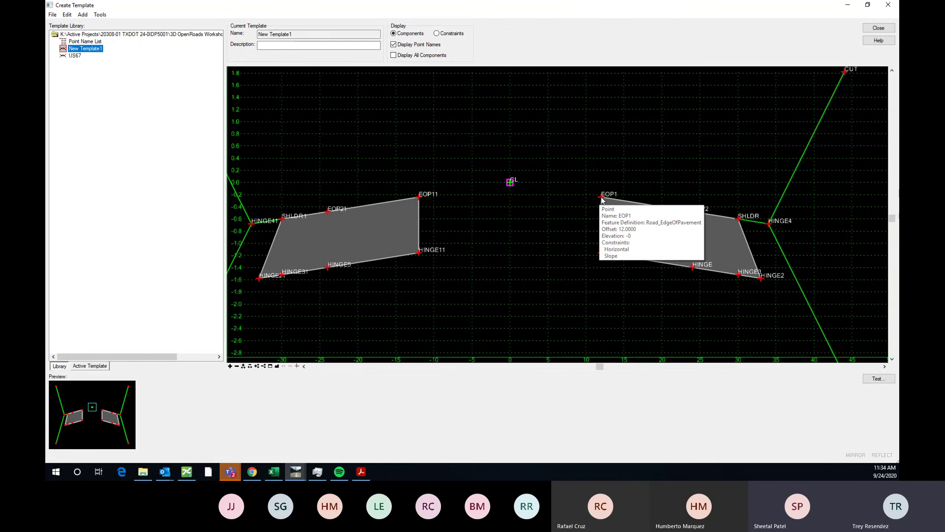
{"action": "double_click", "coordinate": [602, 198]}
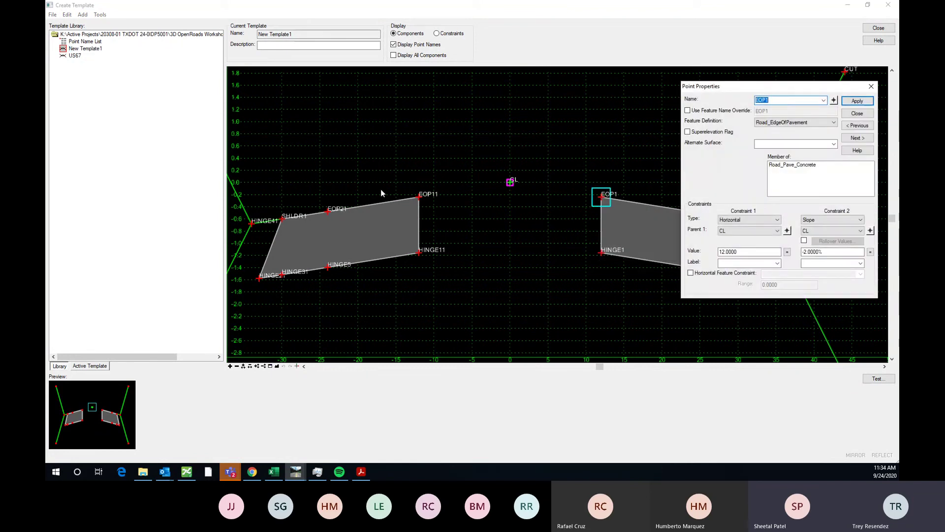
- Examine the offset and slope between the CL point and EOP1, along with the neighbouring pavement and shoulder points
{"action": "scroll", "coordinate": [374, 196], "scroll_direction": "down", "scroll_amount": 1}
{"action": "scroll", "coordinate": [530, 196], "scroll_direction": "up", "scroll_amount": 2}
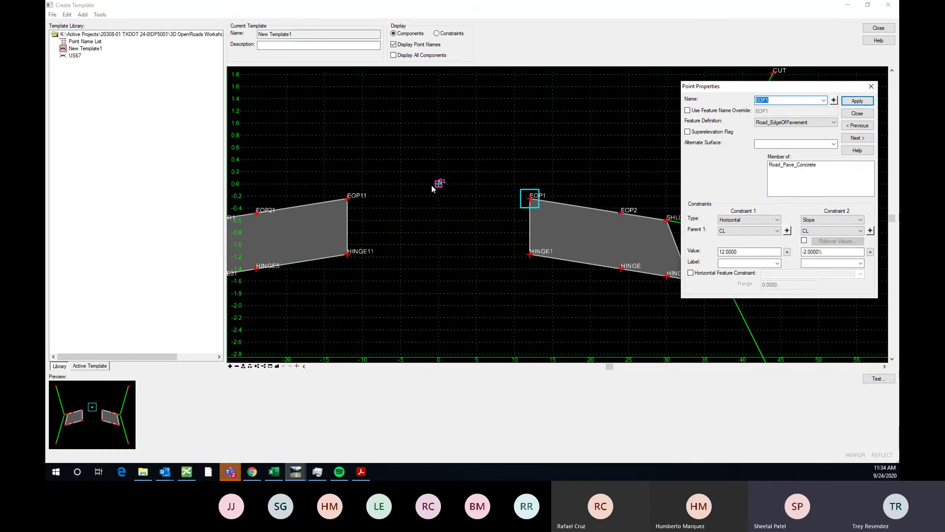
{"action": "scroll", "coordinate": [418, 192], "scroll_direction": "down", "scroll_amount": 1}
{"action": "scroll", "coordinate": [504, 190], "scroll_direction": "up", "scroll_amount": 1}
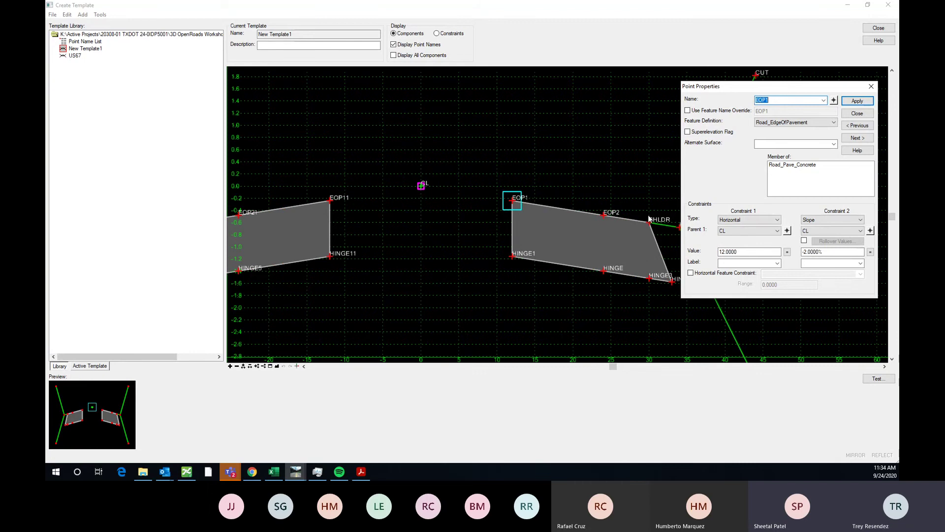
{"action": "scroll", "coordinate": [650, 215], "scroll_direction": "down", "scroll_amount": 1}
{"action": "scroll", "coordinate": [508, 208], "scroll_direction": "up", "scroll_amount": 2}
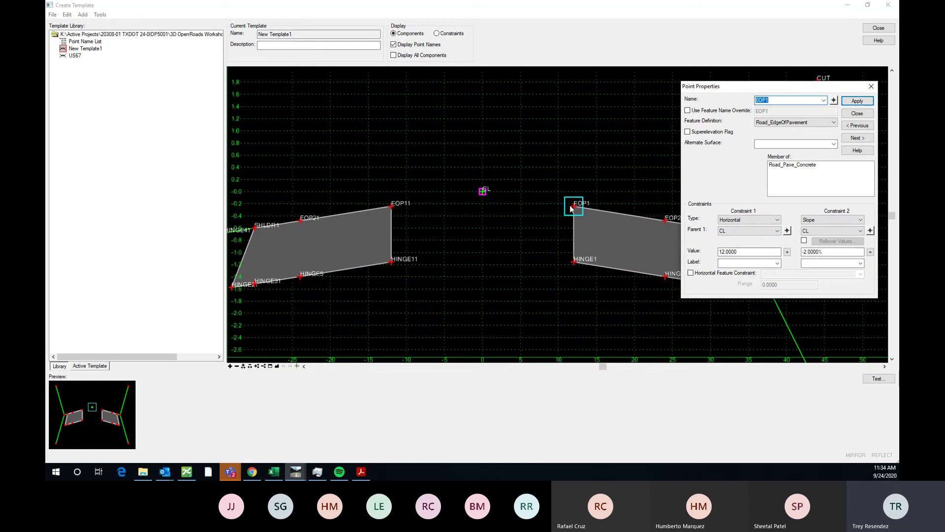
{"action": "scroll", "coordinate": [472, 213], "scroll_direction": "down", "scroll_amount": 1}
{"action": "scroll", "coordinate": [542, 190], "scroll_direction": "up", "scroll_amount": 1}
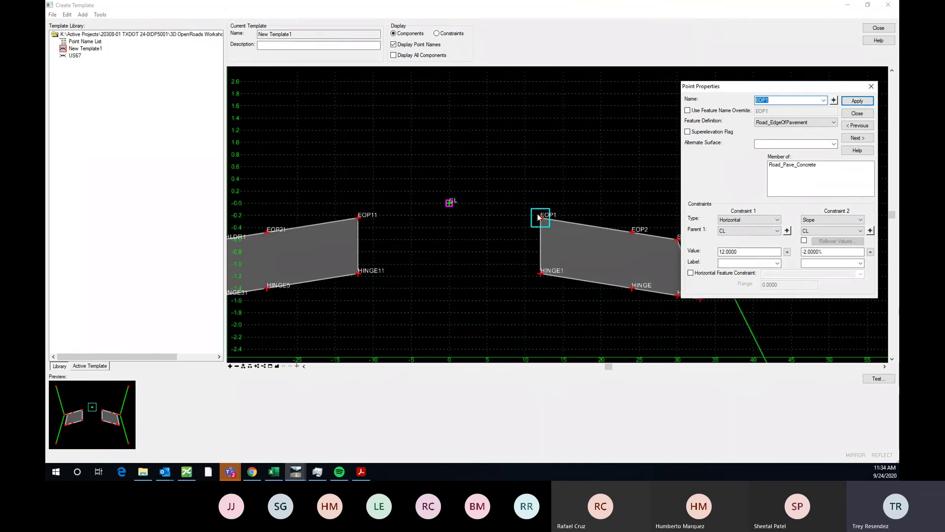
{"action": "scroll", "coordinate": [541, 219], "scroll_direction": "up", "scroll_amount": 1}
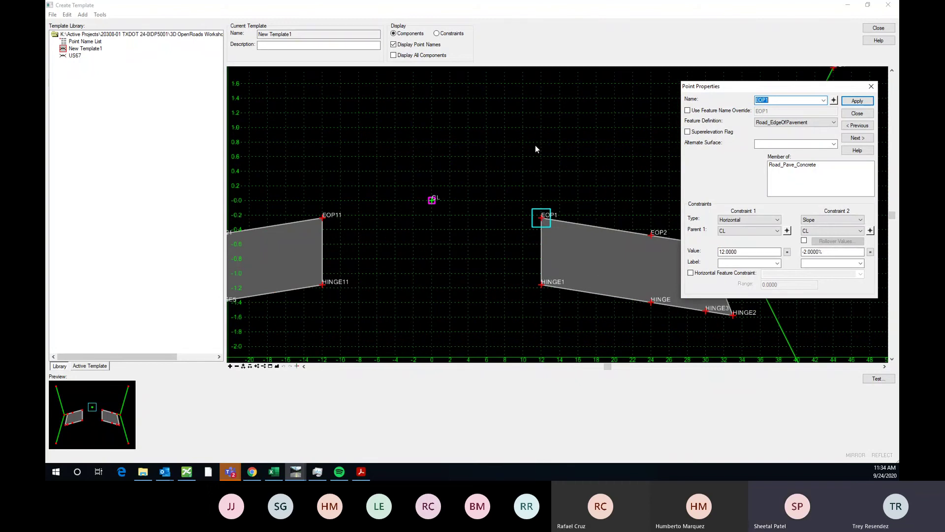
{"action": "scroll", "coordinate": [521, 218], "scroll_direction": "down", "scroll_amount": 1}
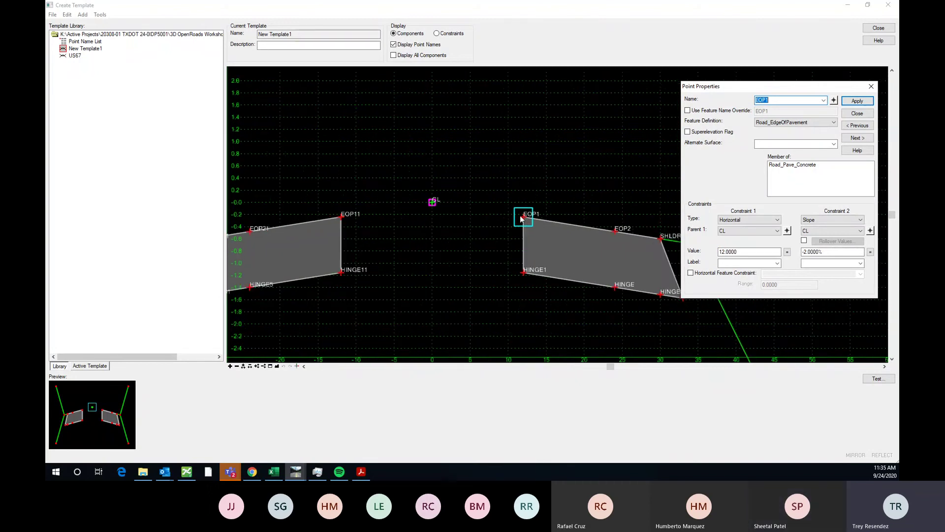
{"action": "scroll", "coordinate": [498, 215], "scroll_direction": "down", "scroll_amount": 1}
{"action": "scroll", "coordinate": [497, 215], "scroll_direction": "up", "scroll_amount": 1}
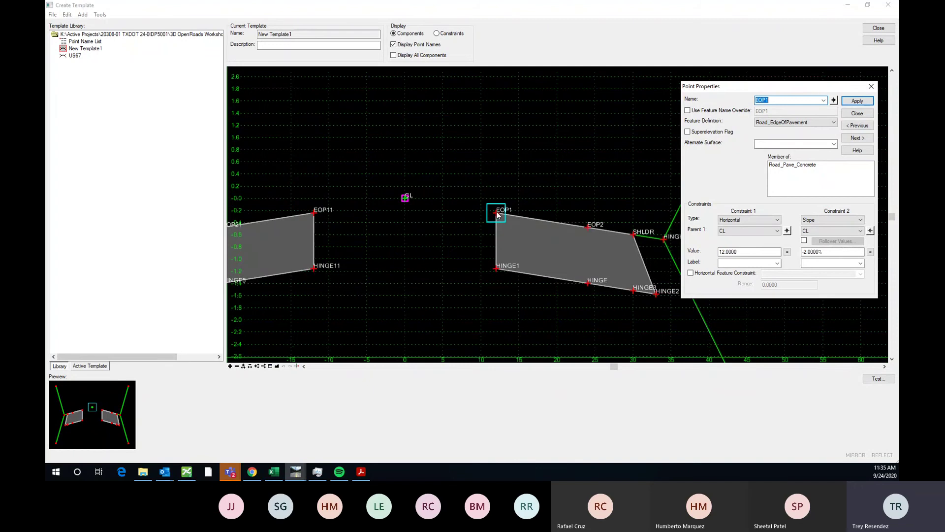
{"action": "scroll", "coordinate": [497, 214], "scroll_direction": "down", "scroll_amount": 1}
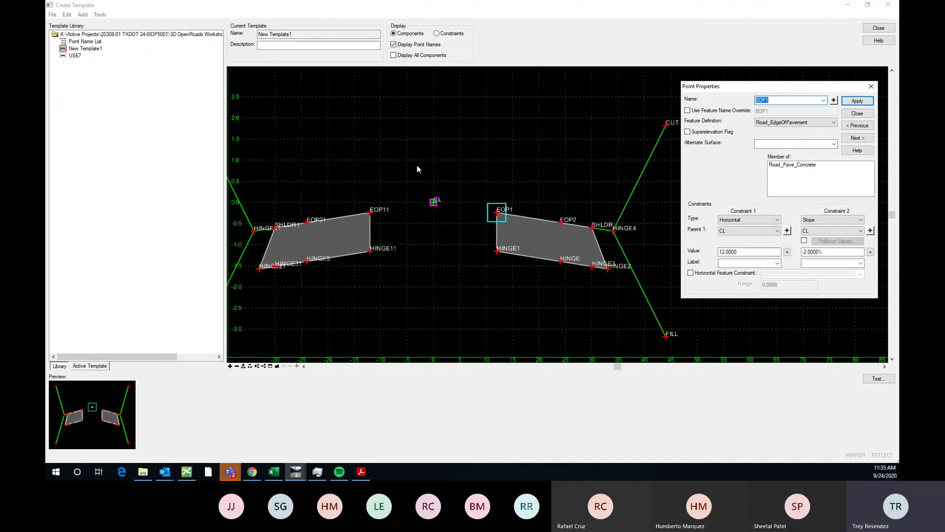
{"action": "scroll", "coordinate": [601, 196], "scroll_direction": "down", "scroll_amount": 1}
{"action": "scroll", "coordinate": [458, 206], "scroll_direction": "up", "scroll_amount": 2}
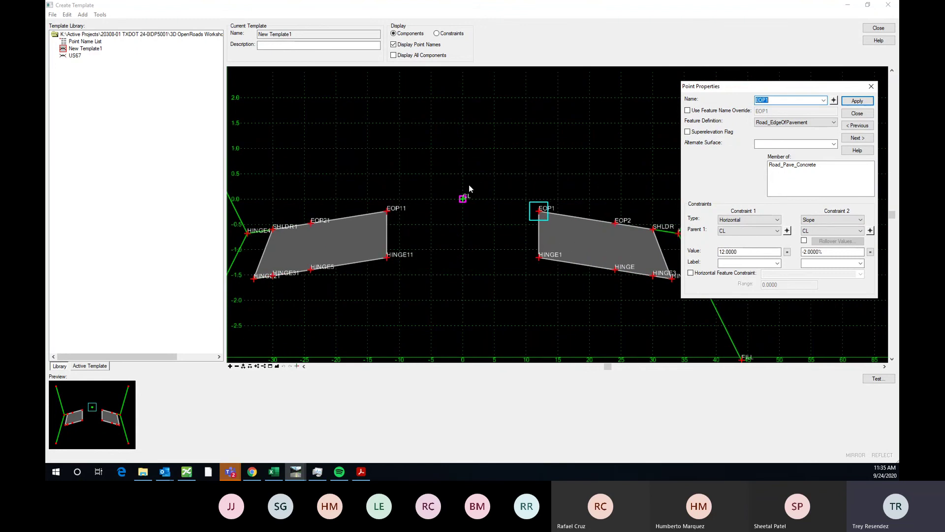
- Inspect the horizontal constraint value that positions EOP1 relative to CL, without editing it
{"action": "left_click", "coordinate": [744, 251]}
{"action": "double_click", "coordinate": [745, 251]}
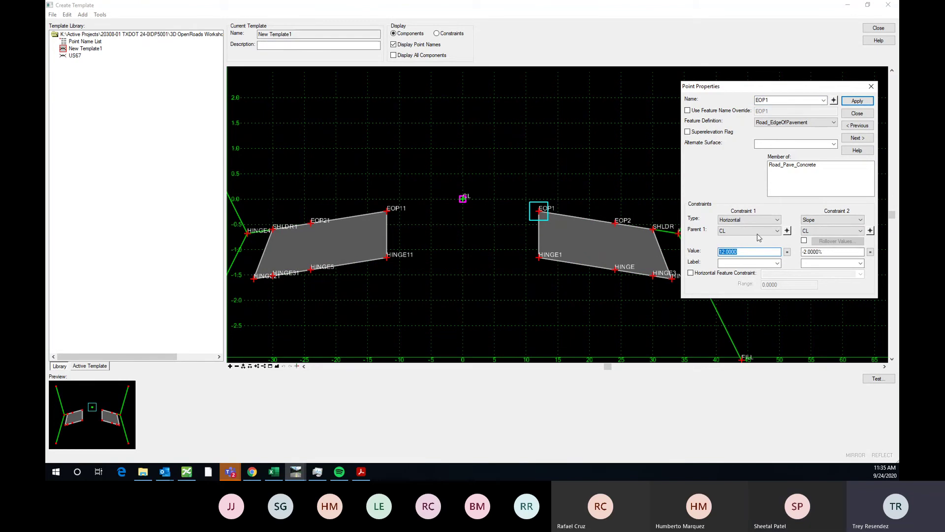
{"action": "left_click", "coordinate": [745, 252]}
{"action": "key", "text": "Tab"}
{"action": "left_click", "coordinate": [751, 252]}
{"action": "left_click_drag", "start_coordinate": [757, 252], "coordinate": [715, 253]}
{"action": "left_click", "coordinate": [745, 252]}
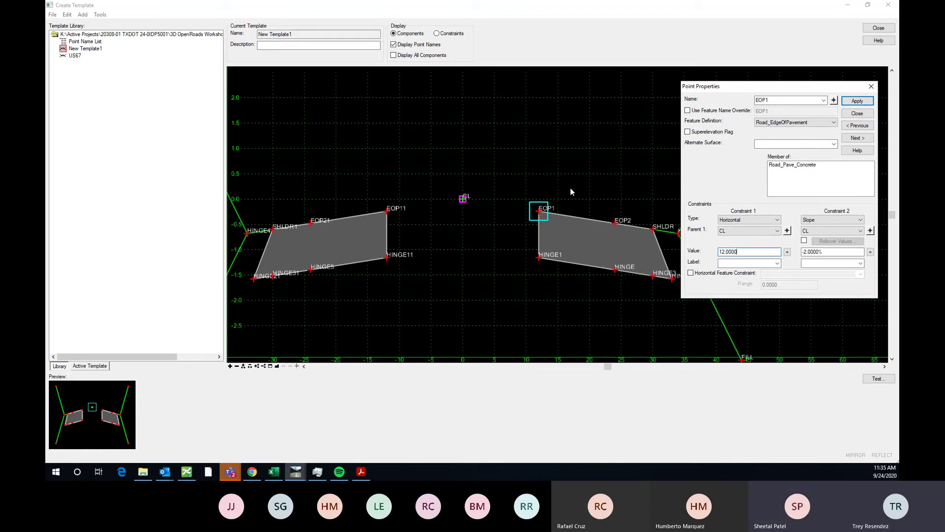
- Review both mirrored halves of the template around the median gap, and close the point properties and the template editor
{"action": "scroll", "coordinate": [491, 221], "scroll_direction": "down", "scroll_amount": 3}
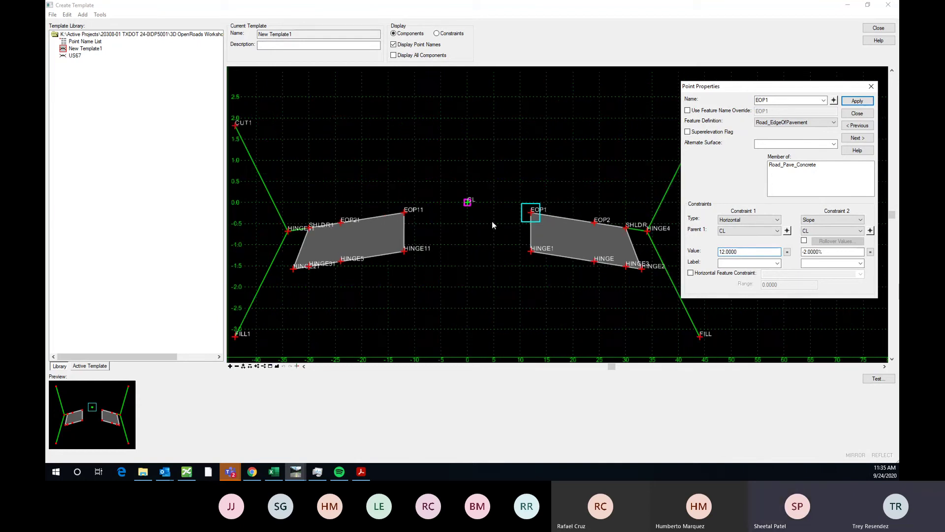
{"action": "scroll", "coordinate": [515, 173], "scroll_direction": "down", "scroll_amount": 1}
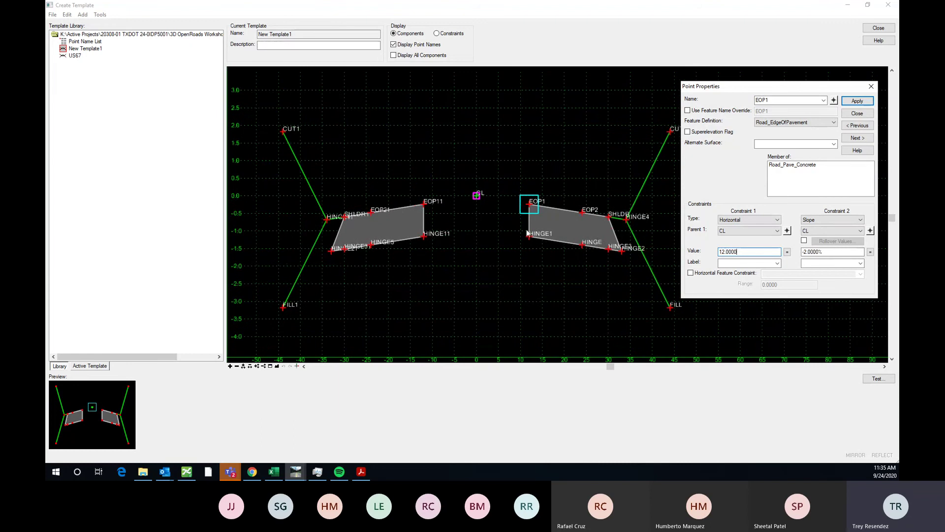
{"action": "scroll", "coordinate": [527, 204], "scroll_direction": "up", "scroll_amount": 1}
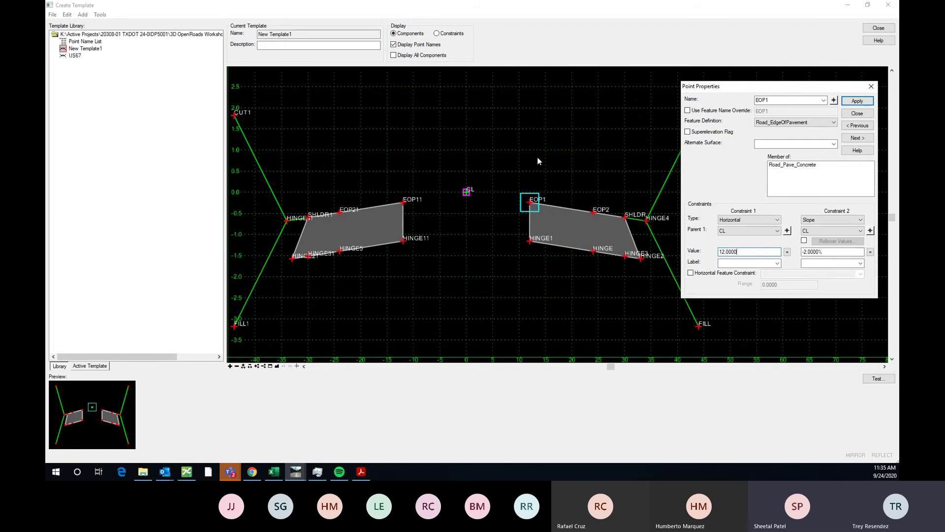
{"action": "scroll", "coordinate": [528, 162], "scroll_direction": "down", "scroll_amount": 1}
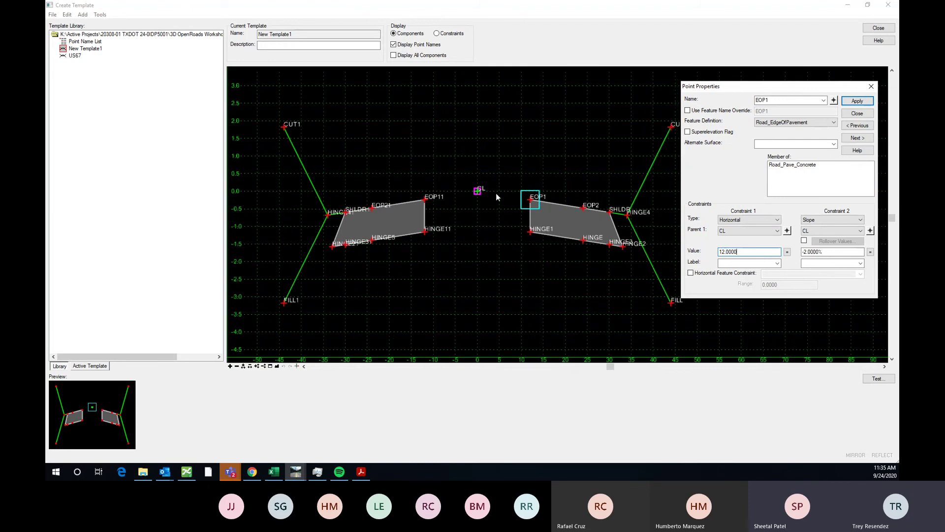
{"action": "scroll", "coordinate": [469, 191], "scroll_direction": "up", "scroll_amount": 1}
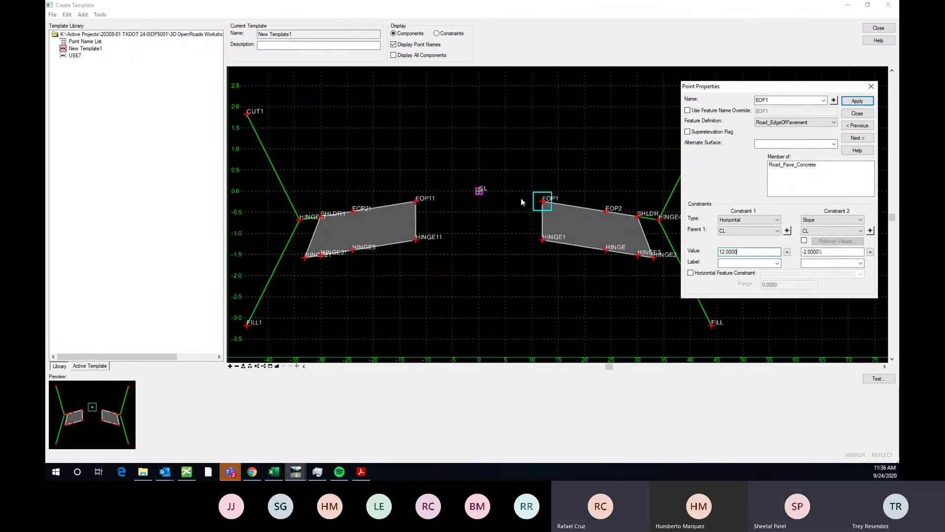
{"action": "scroll", "coordinate": [516, 198], "scroll_direction": "up", "scroll_amount": 3}
{"action": "scroll", "coordinate": [521, 203], "scroll_direction": "down", "scroll_amount": 2}
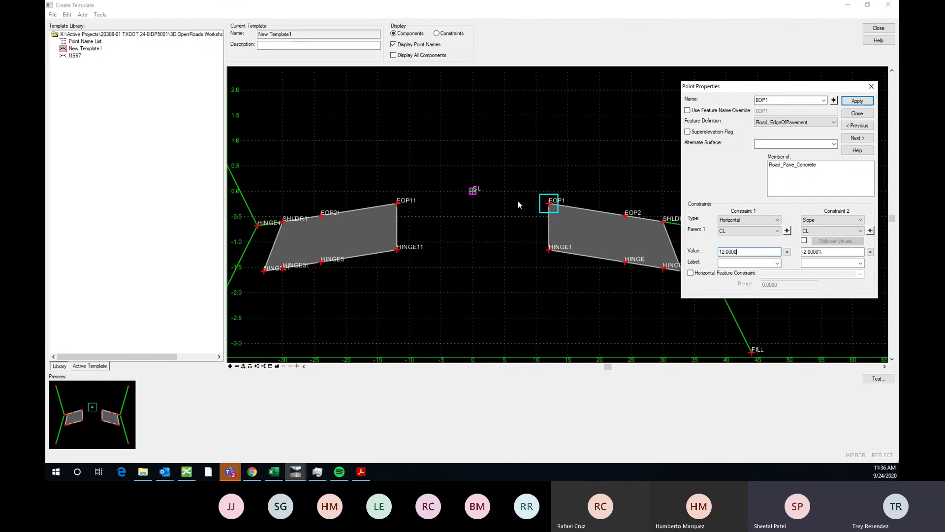
{"action": "scroll", "coordinate": [518, 205], "scroll_direction": "down", "scroll_amount": 2}
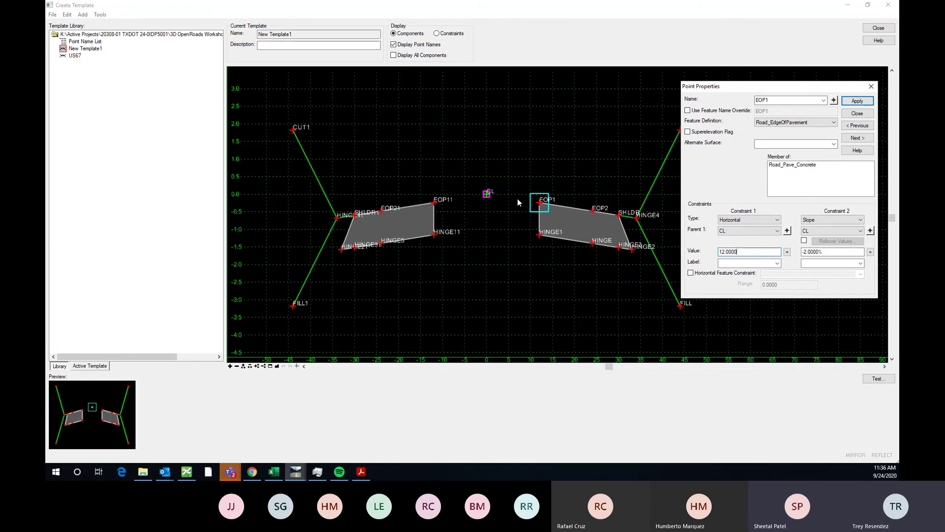
{"action": "scroll", "coordinate": [518, 197], "scroll_direction": "up", "scroll_amount": 1}
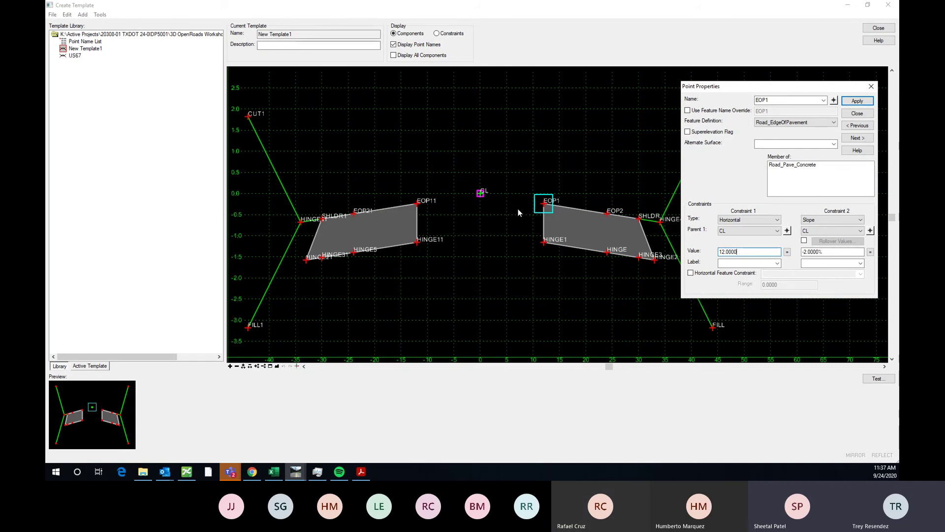
{"action": "left_click", "coordinate": [874, 92]}
{"action": "left_click", "coordinate": [875, 29]}
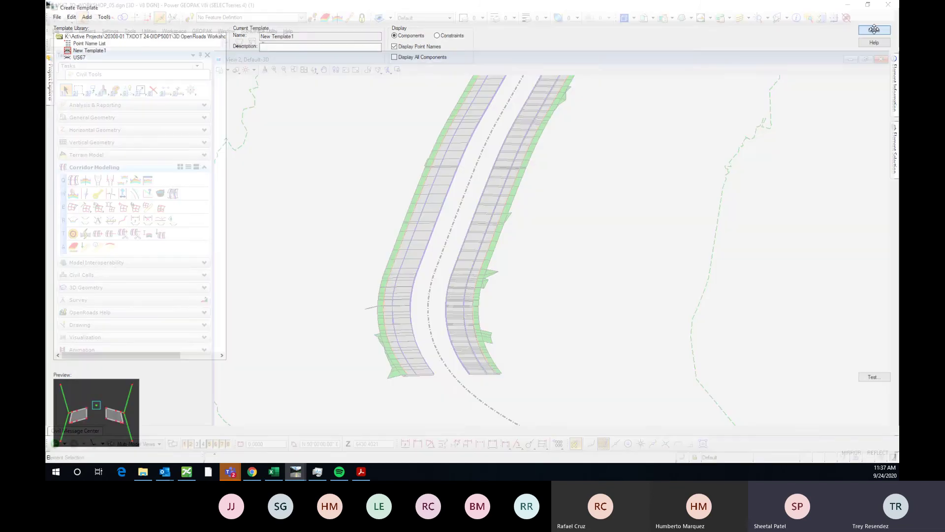